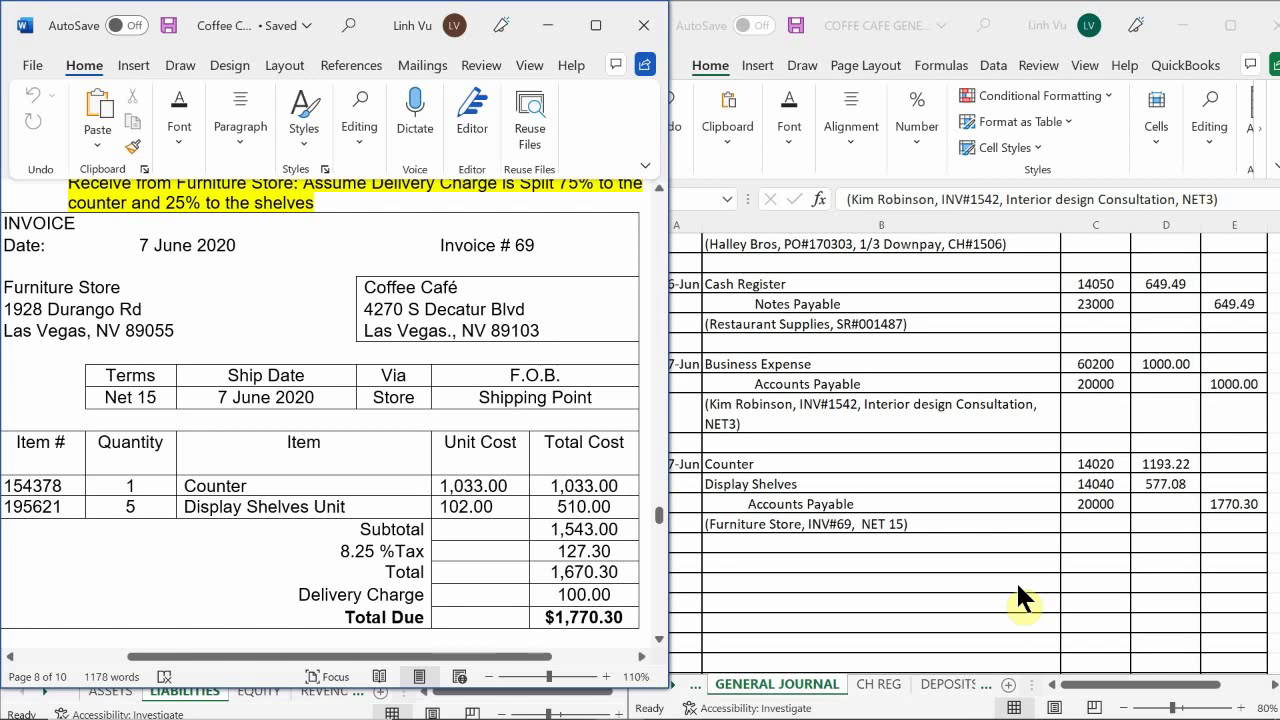
Review the Furniture Store invoice, including its delivery charge split note, item costs, total due and journal template.
click(214, 423)
scroll(216, 423, up, 5)
scroll(216, 419, up, 2)
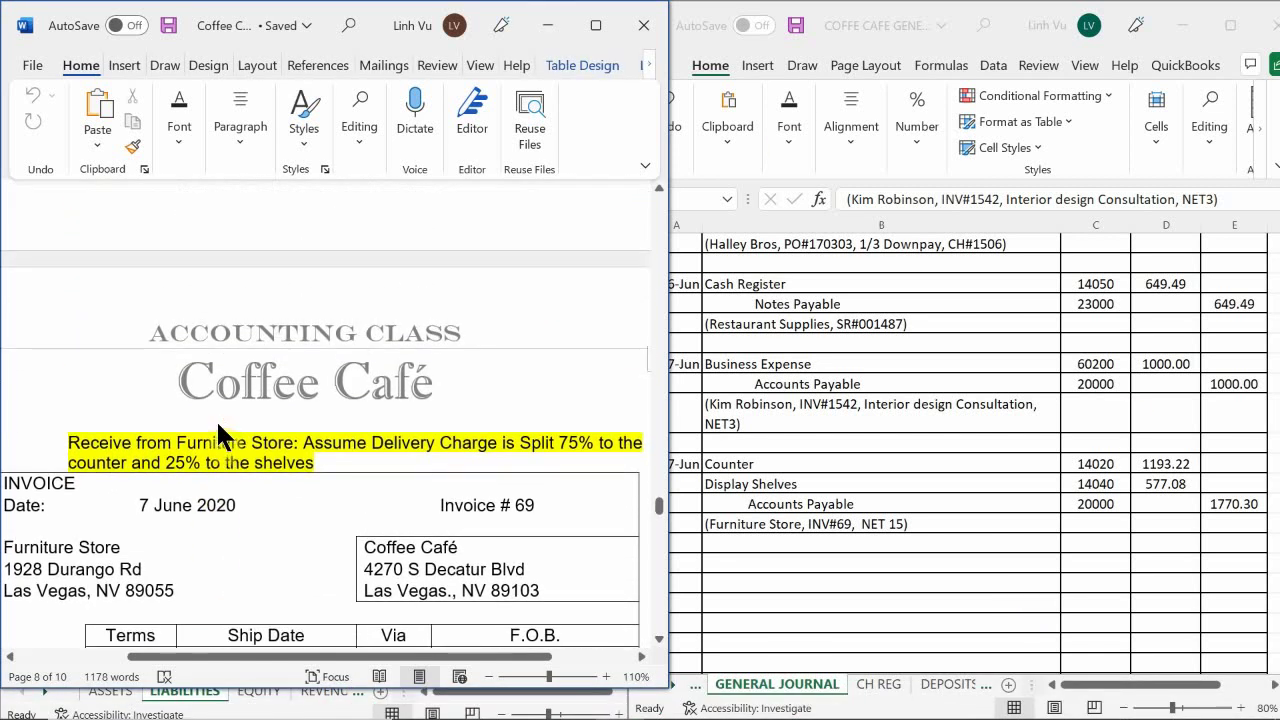
scroll(216, 419, down, 5)
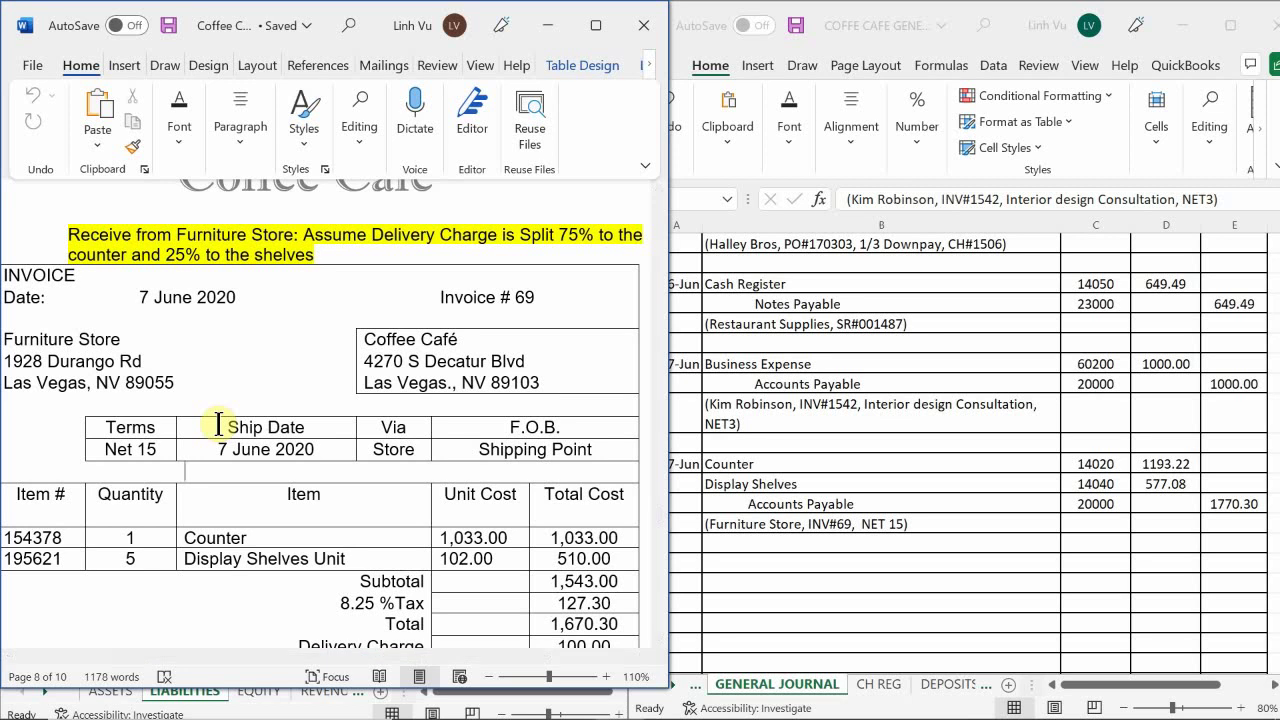
scroll(219, 424, down, 2)
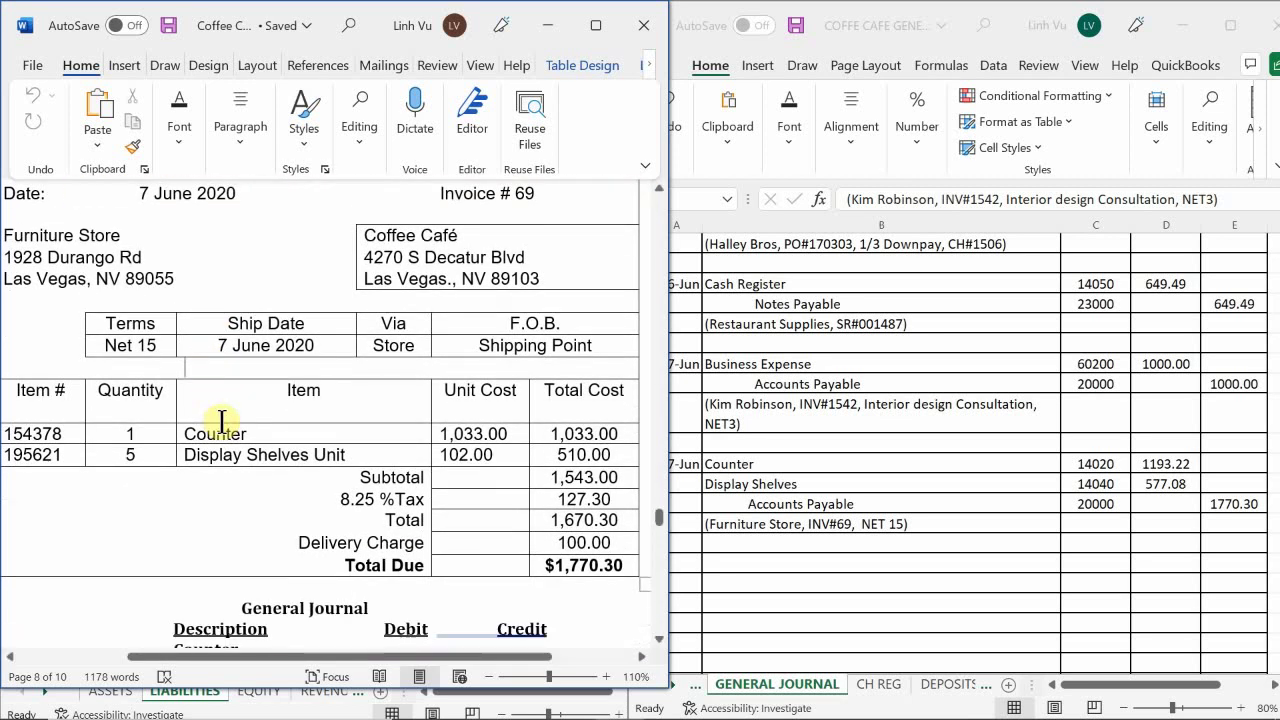
scroll(221, 421, up, 1)
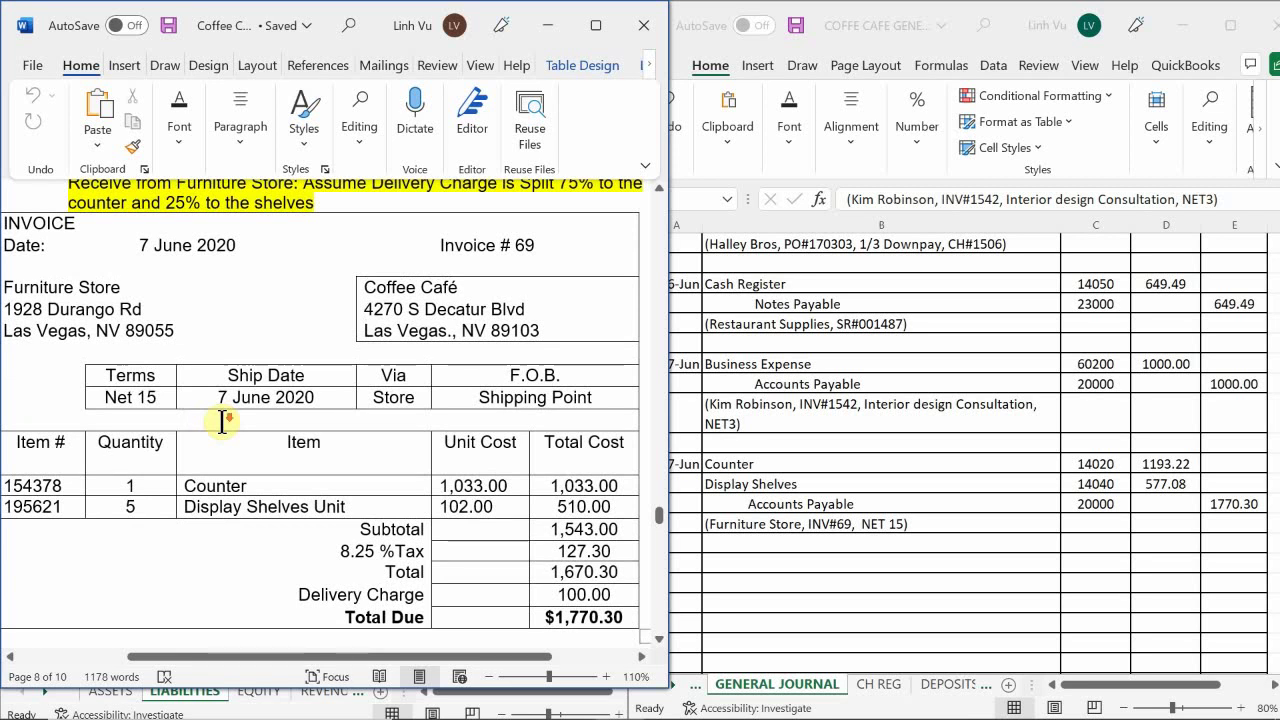
scroll(221, 421, down, 3)
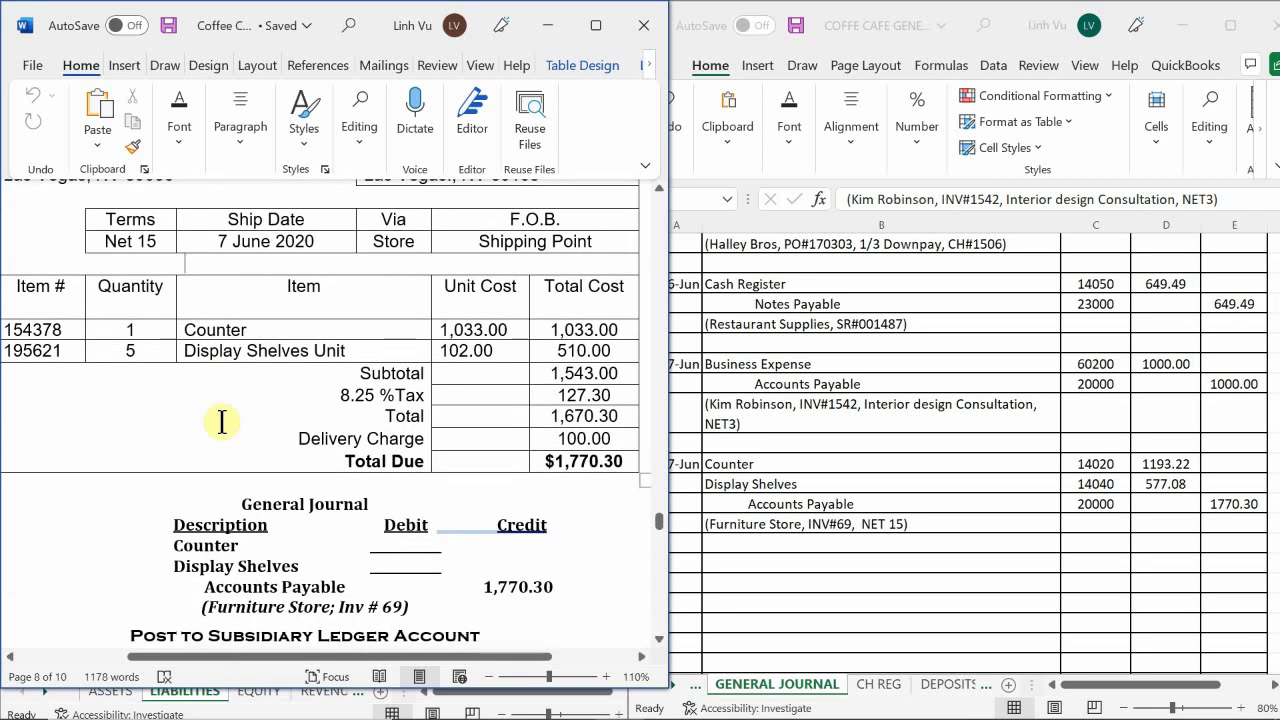
scroll(221, 421, up, 2)
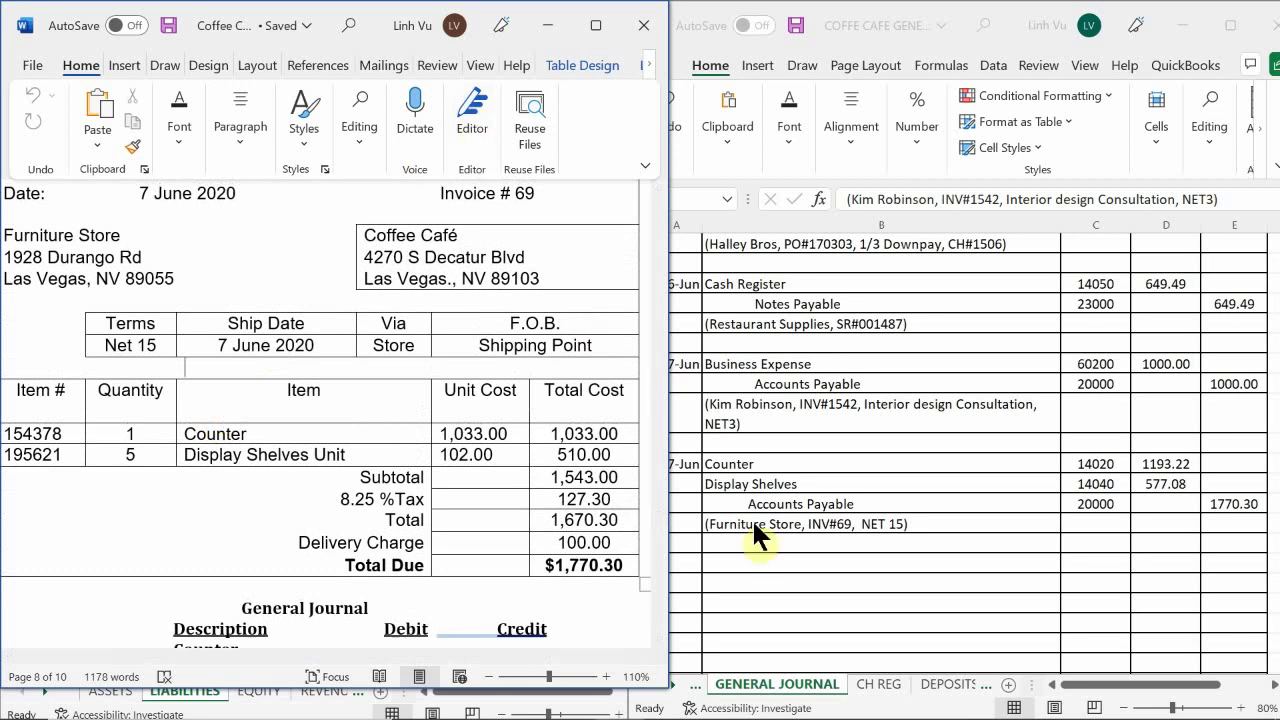
Switch to Excel, preview the other open ledger workbooks and return to the general journal workbook.
click(788, 523)
mouse_move(797, 708)
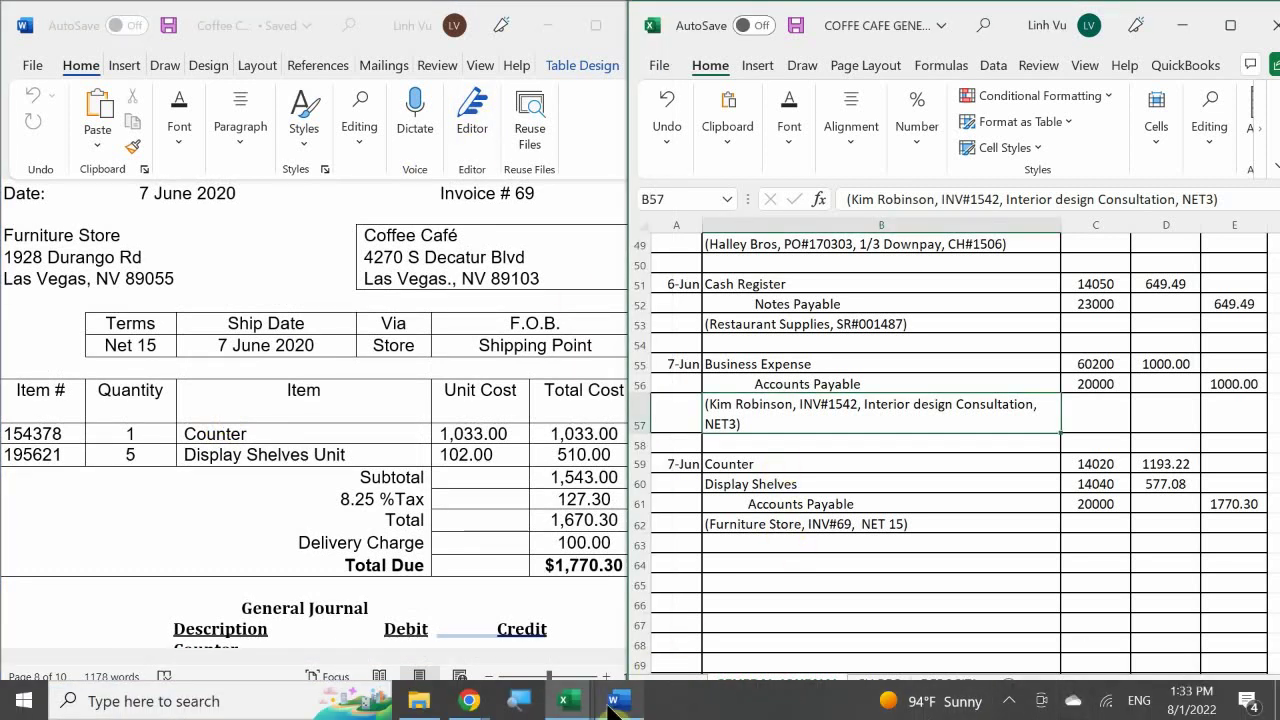
mouse_move(574, 700)
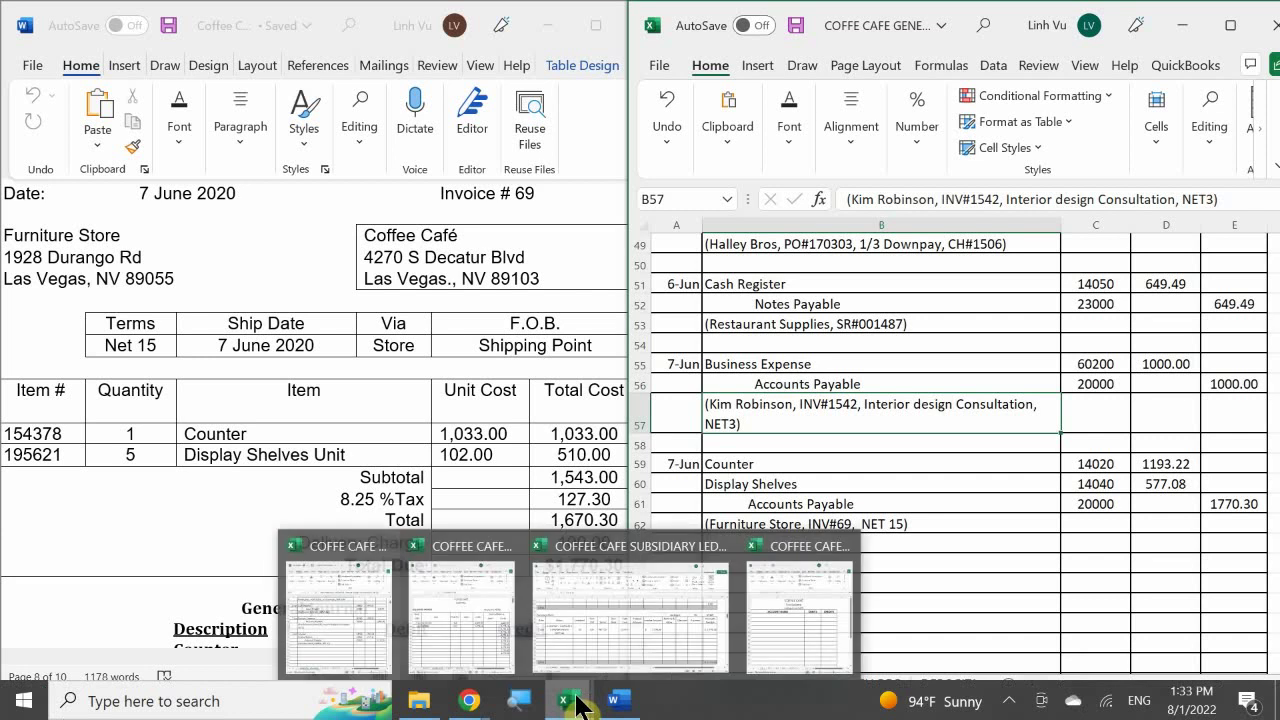
mouse_move(477, 625)
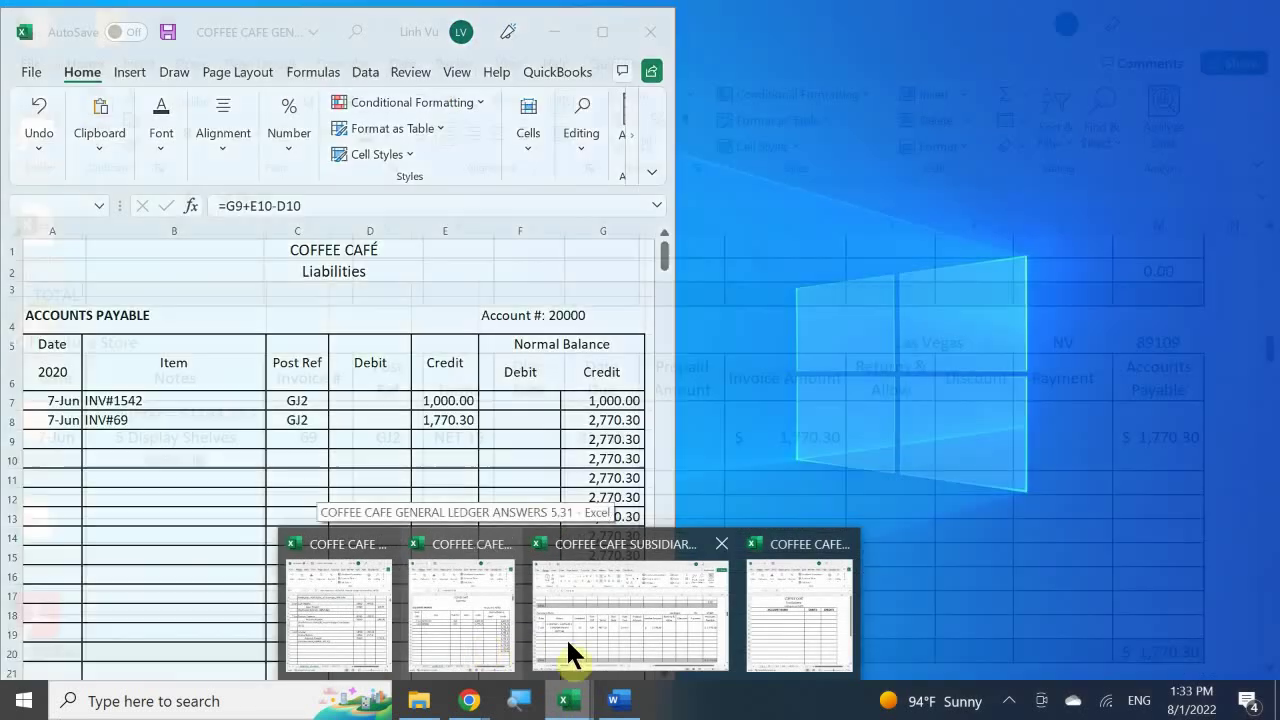
mouse_move(626, 625)
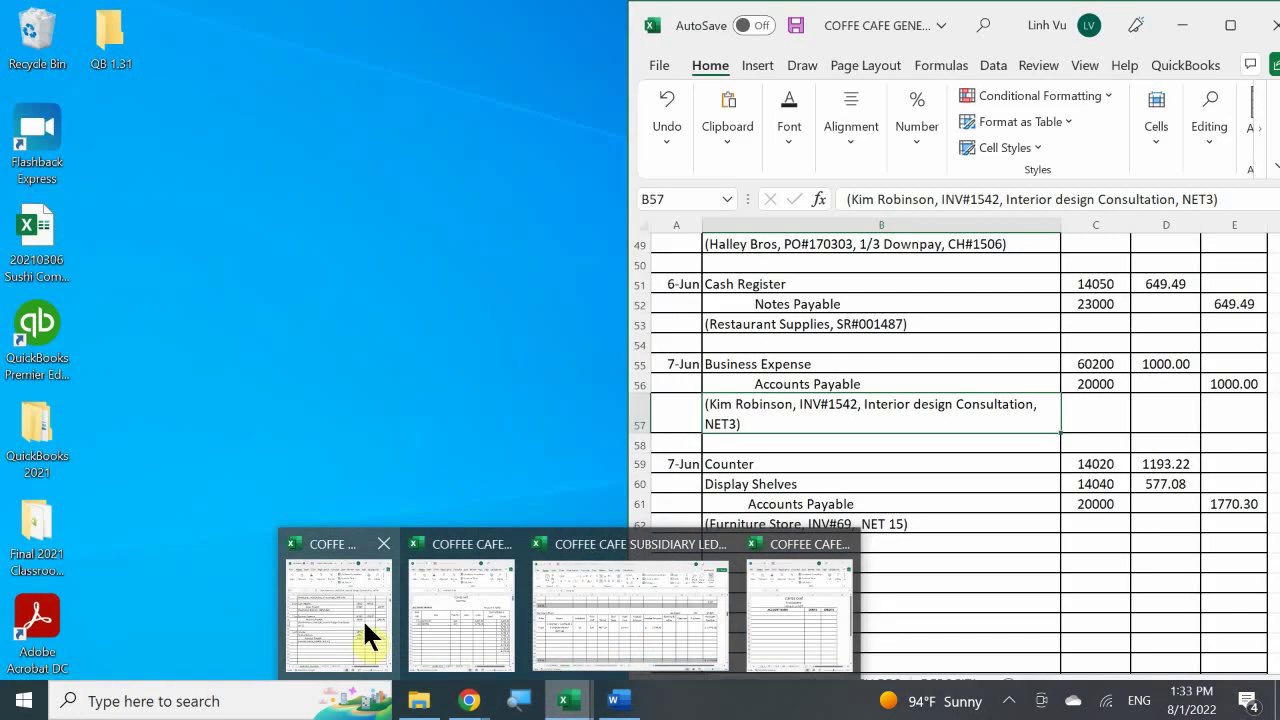
click(362, 618)
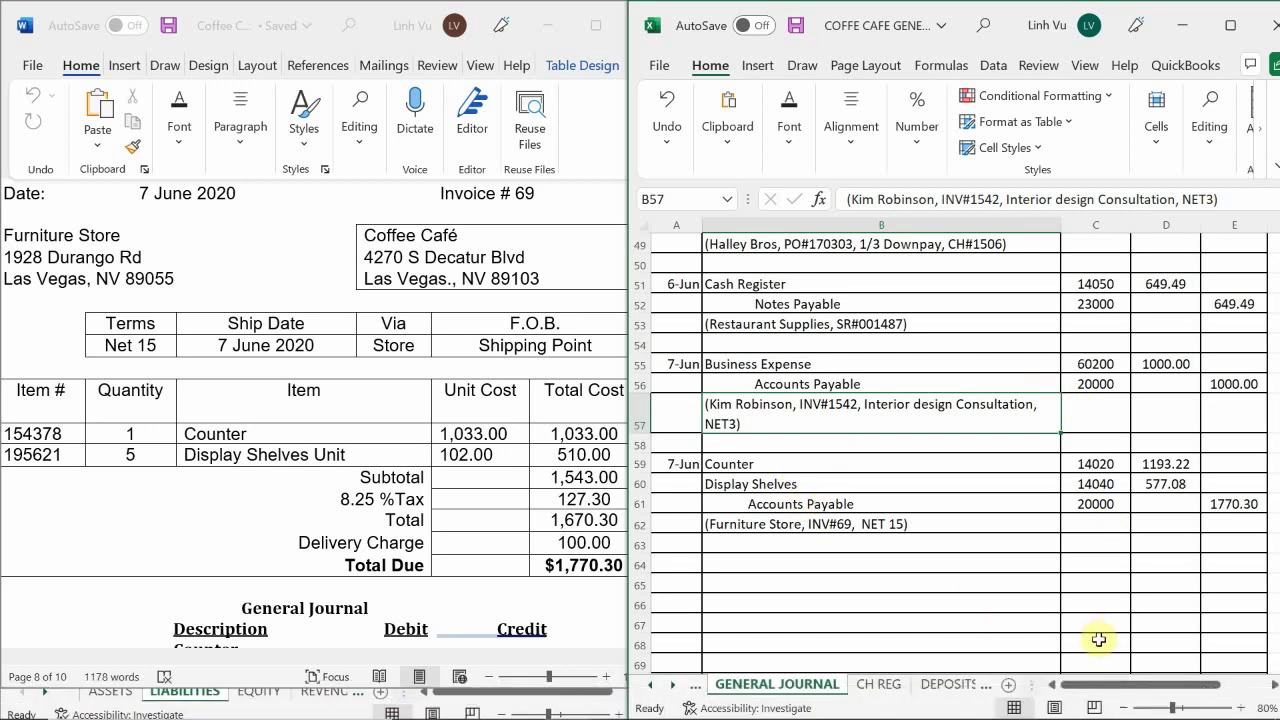
Go to the purchase orders sheet and examine the Furniture Store order for the counter and display shelves through its receiving fields.
drag(1068, 690, 1120, 697)
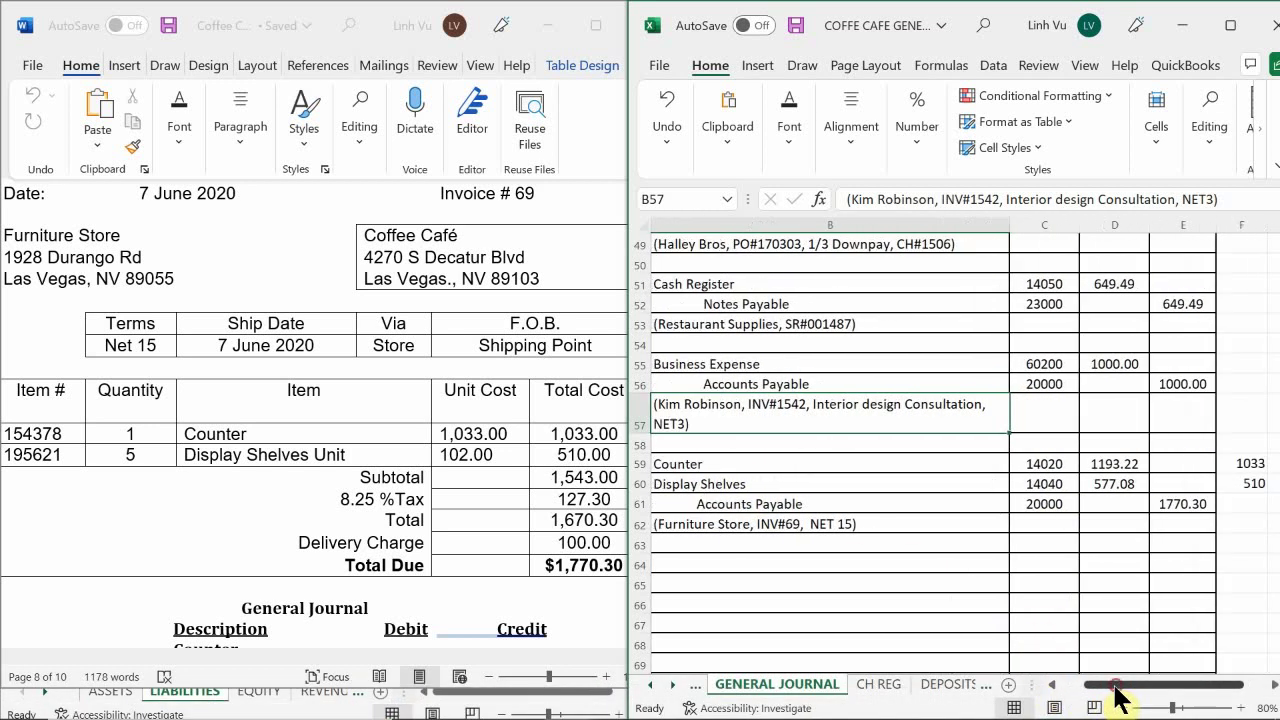
click(962, 689)
click(866, 688)
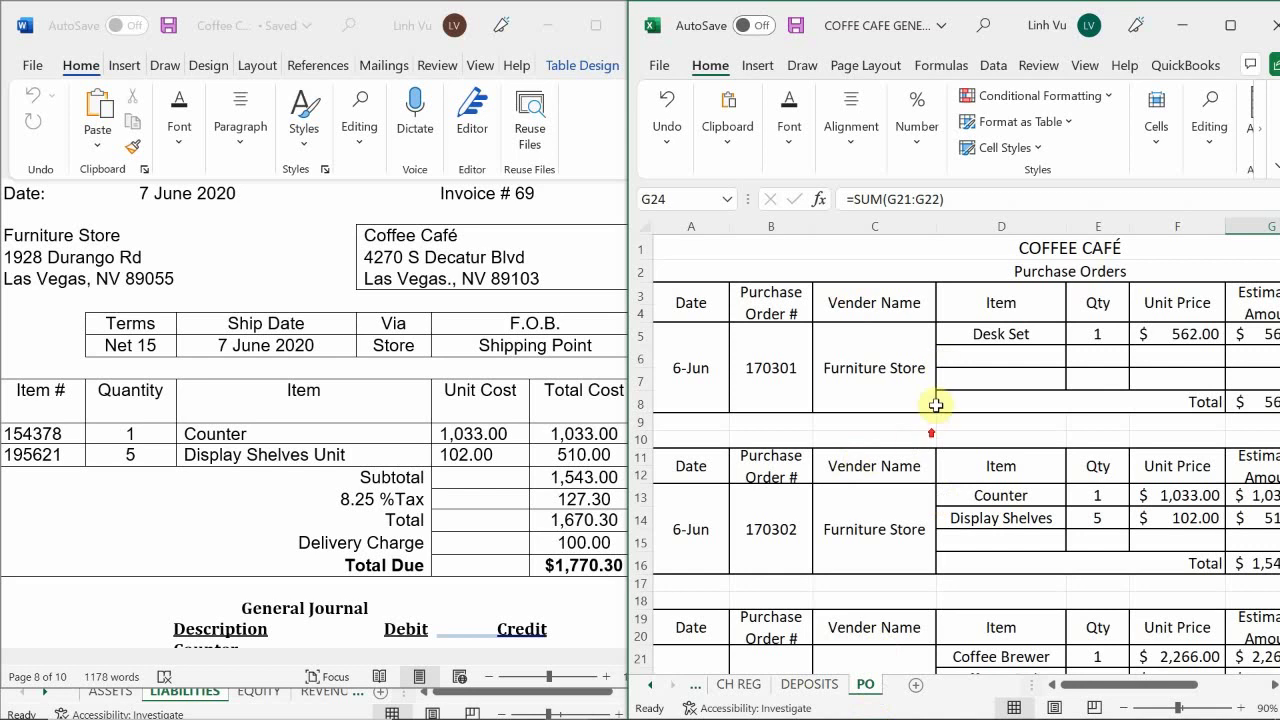
scroll(755, 392, down, 1)
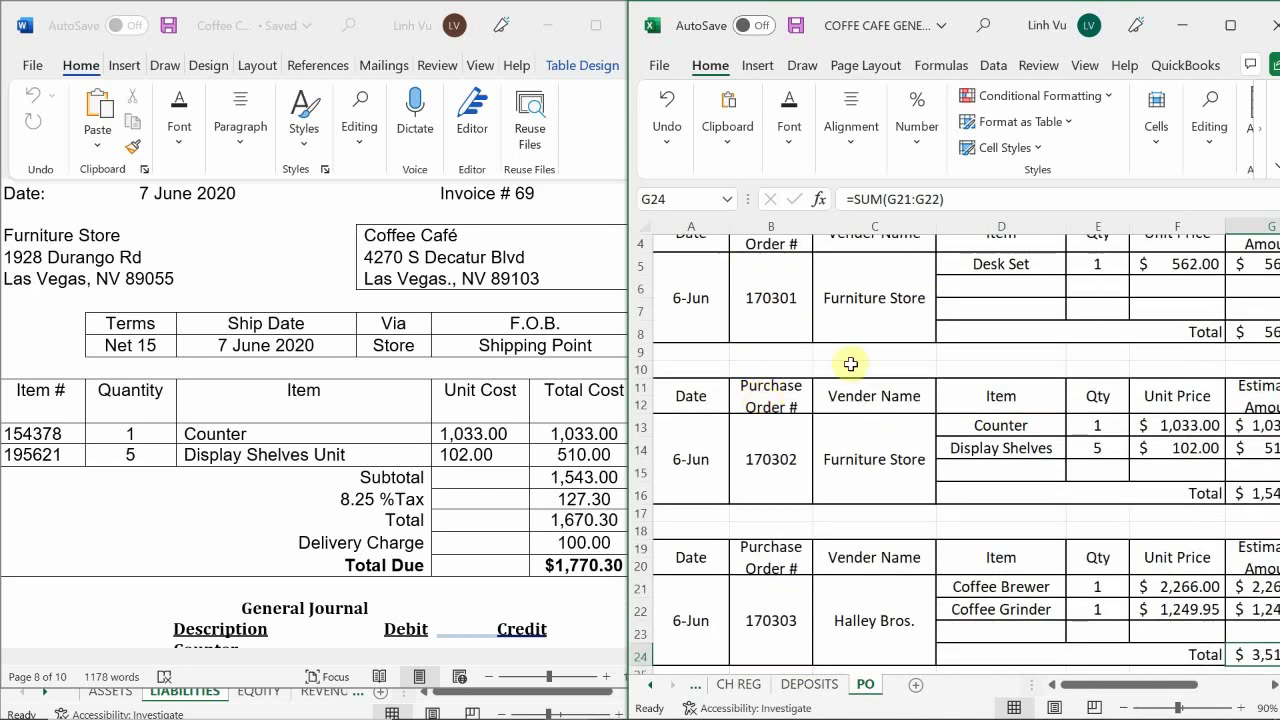
scroll(890, 458, up, 1)
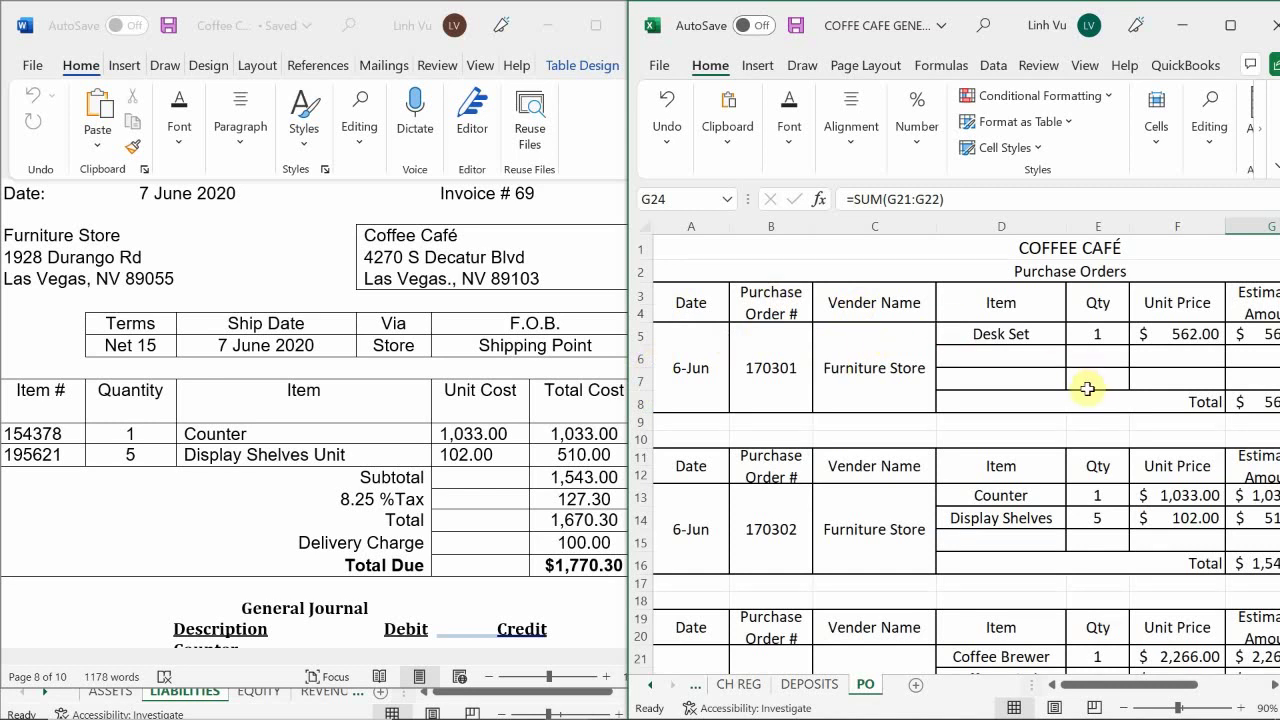
scroll(1096, 383, down, 1)
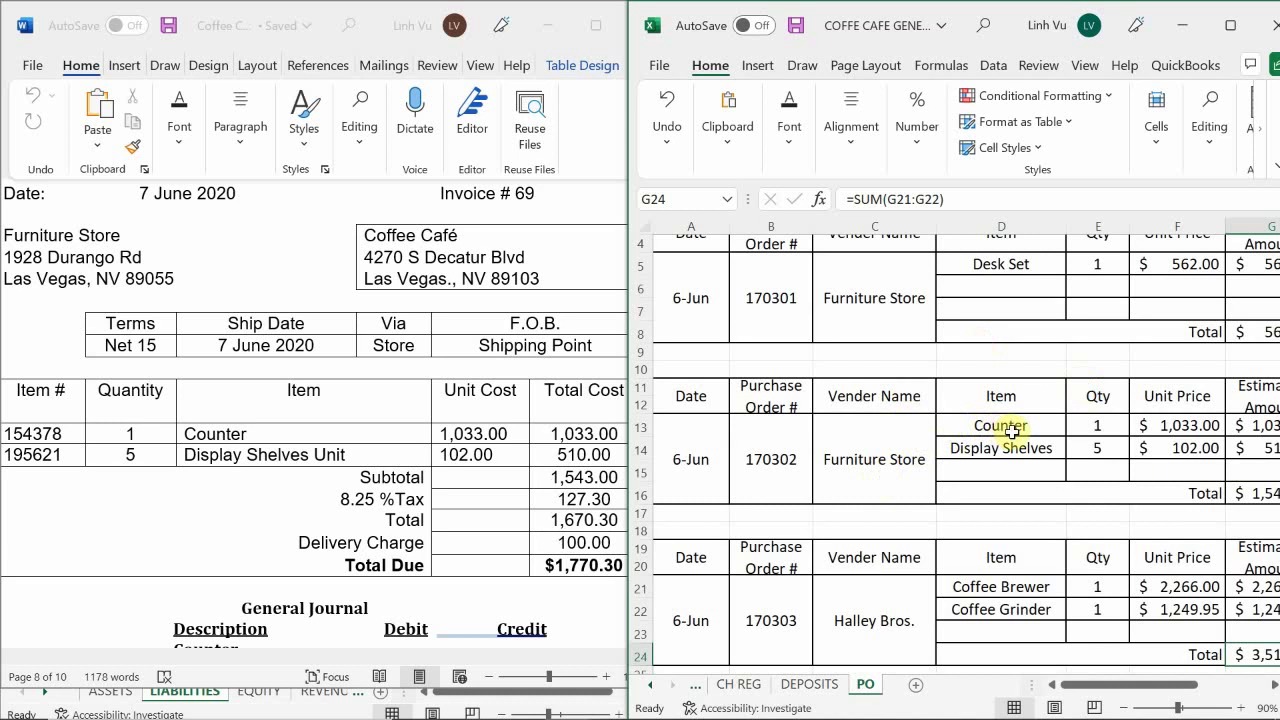
click(980, 494)
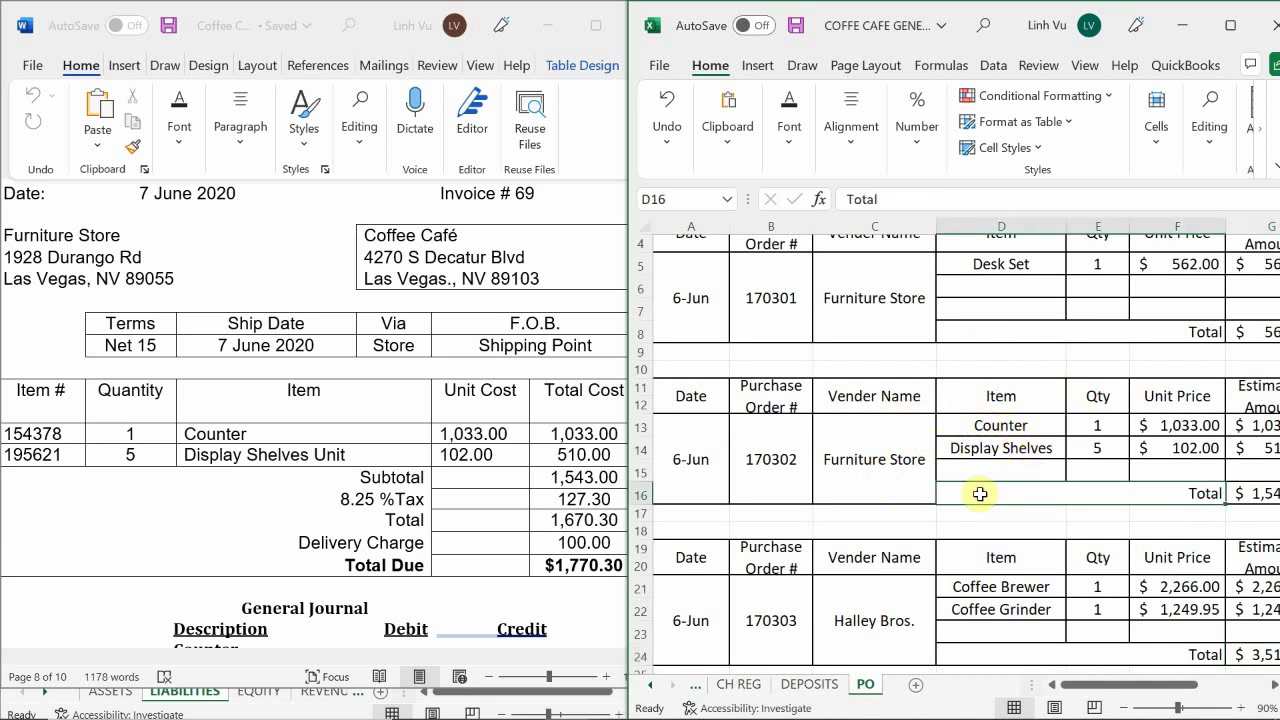
key(Right)
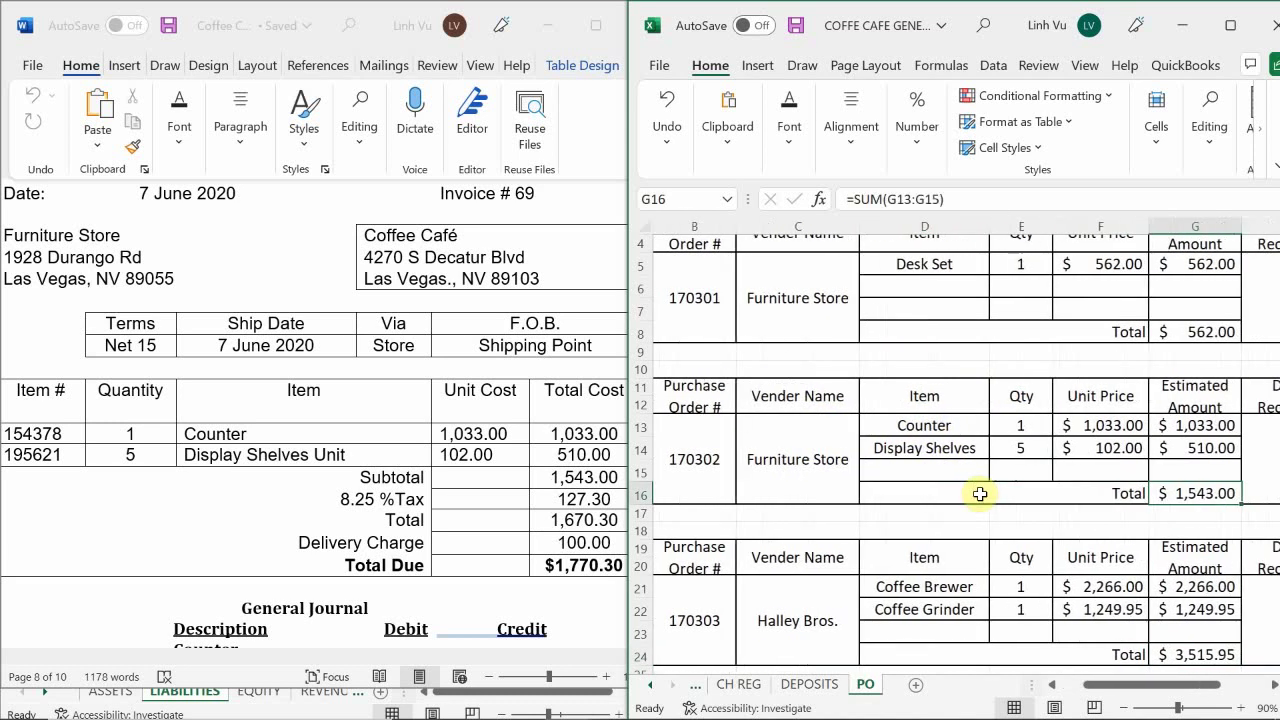
key(Right)
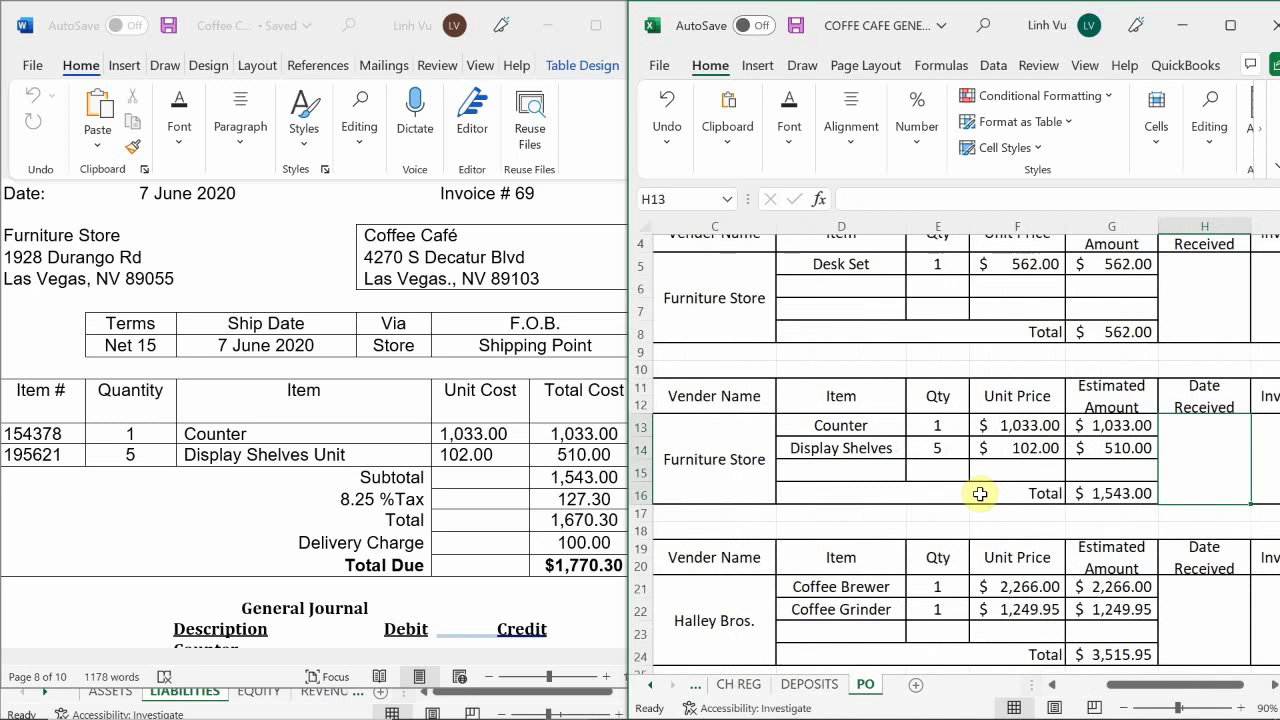
key(Right)
key(Right)
key(Right)
key(Right)
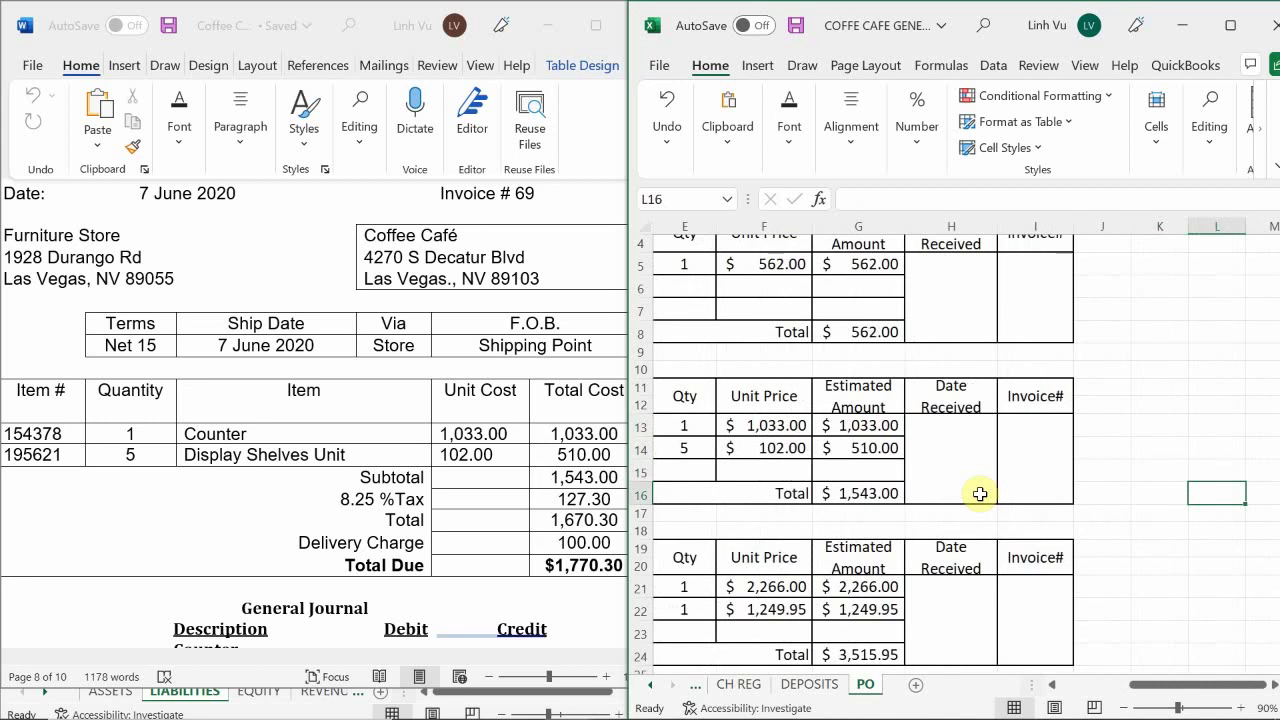
click(966, 455)
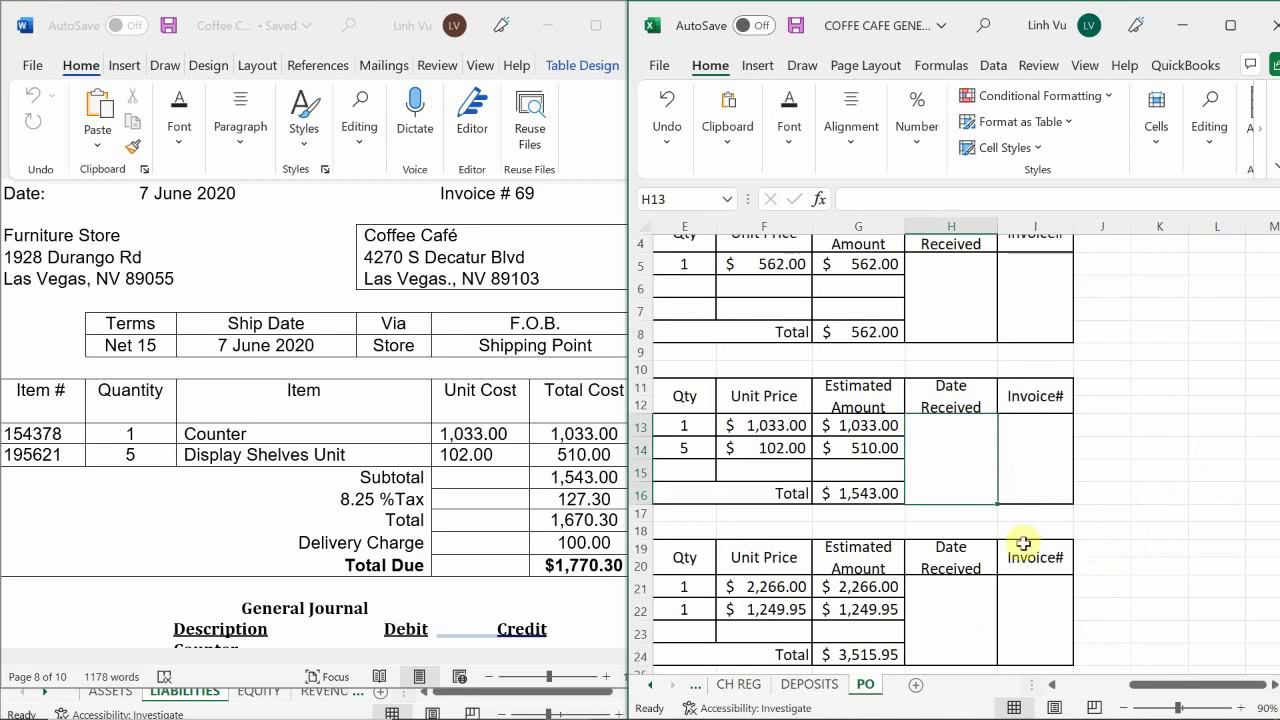
text(=6/7)
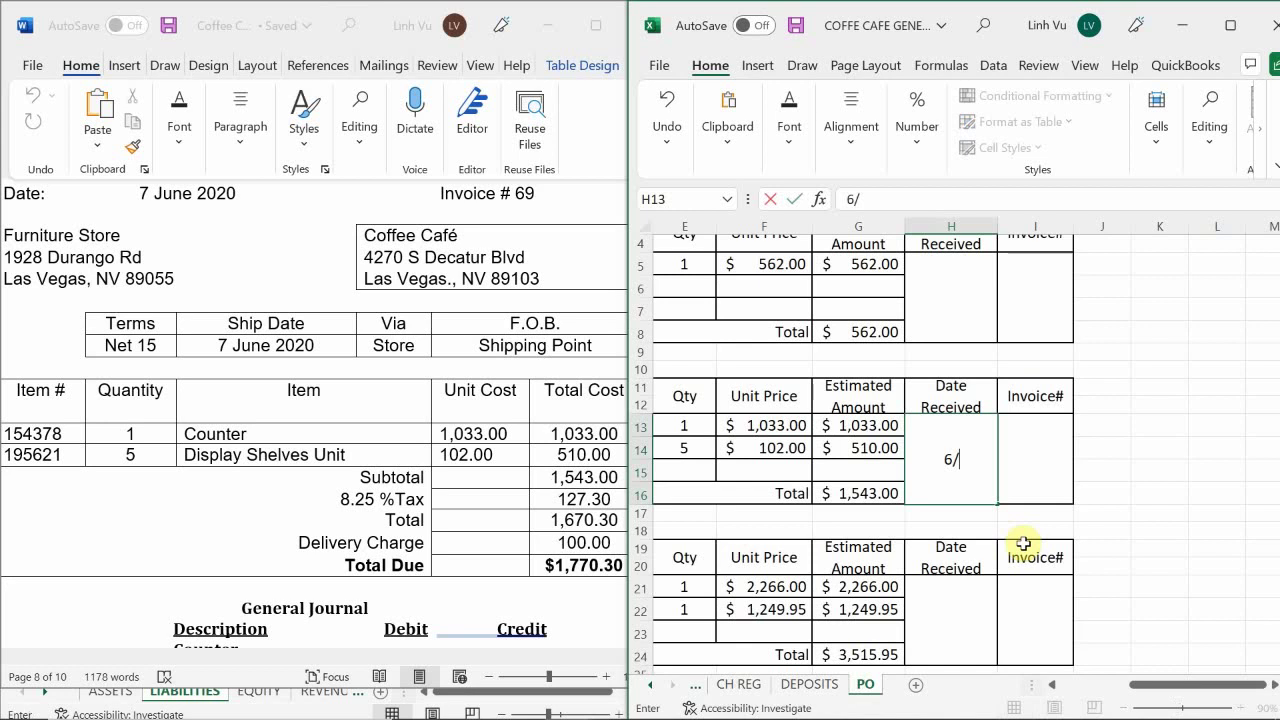
key(Return)
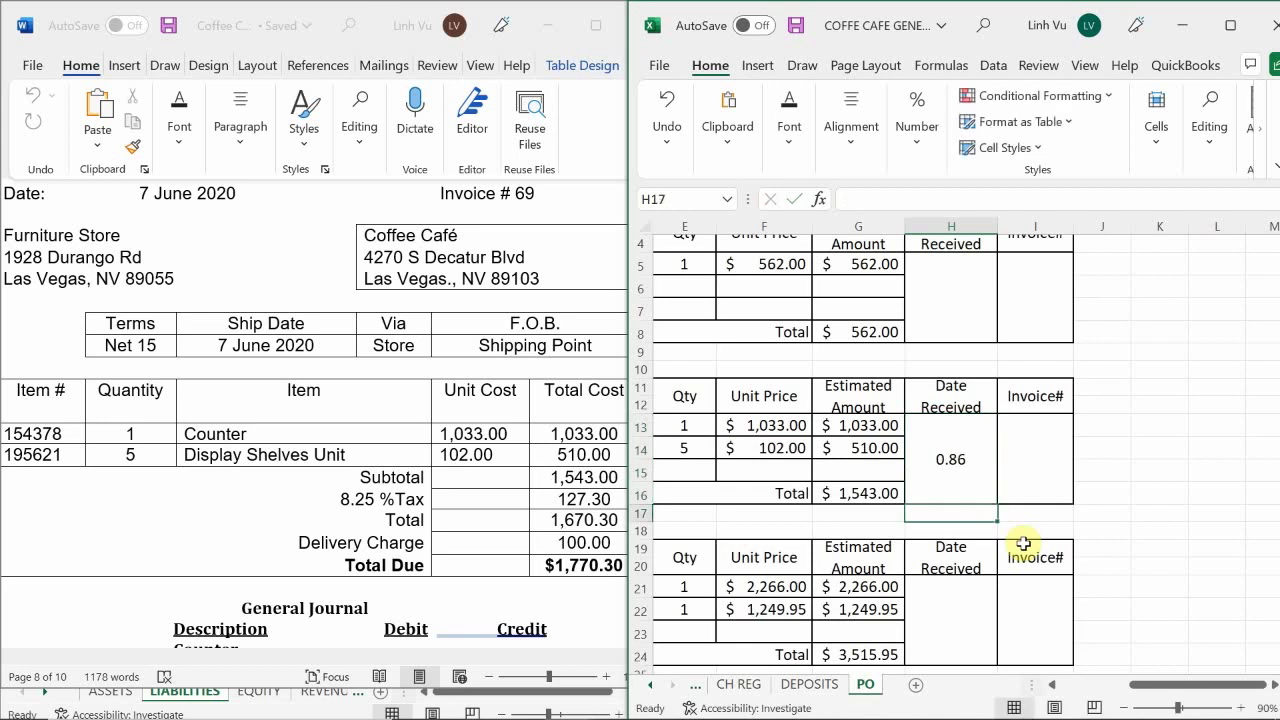
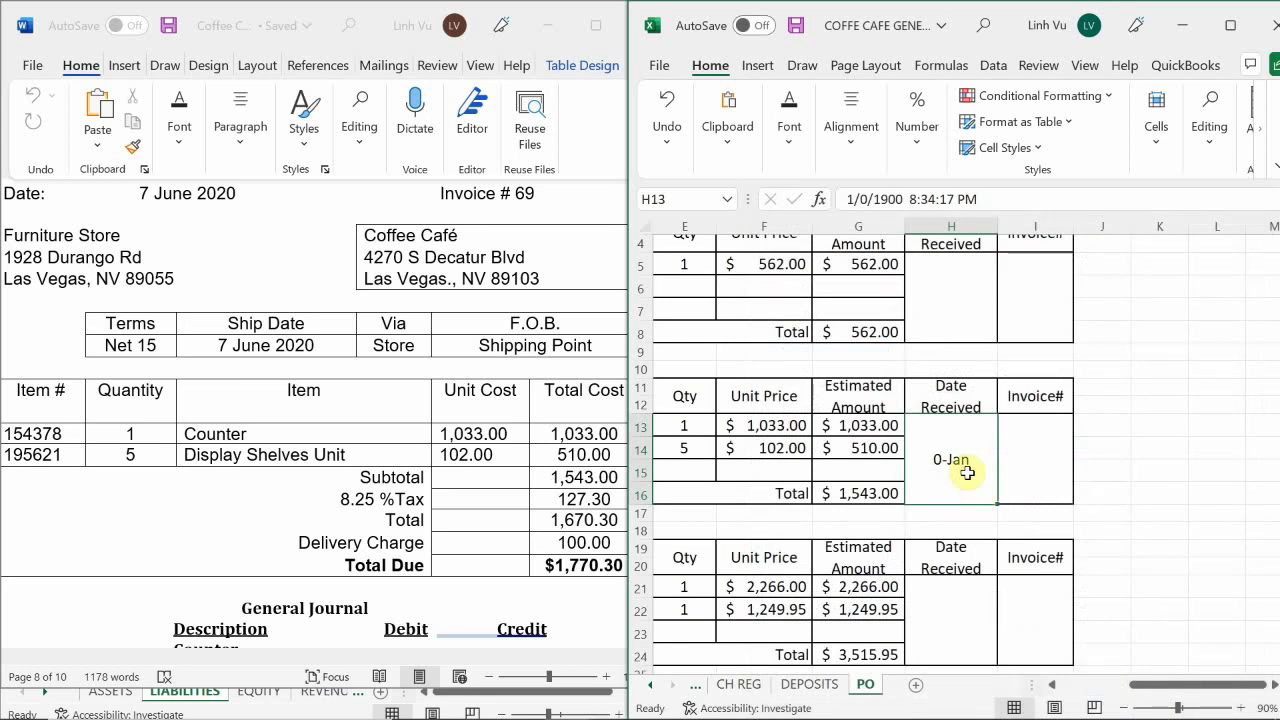
Enter 6/7 as the date received and 69 as the invoice number for the counter and display shelves order.
text(6/7)
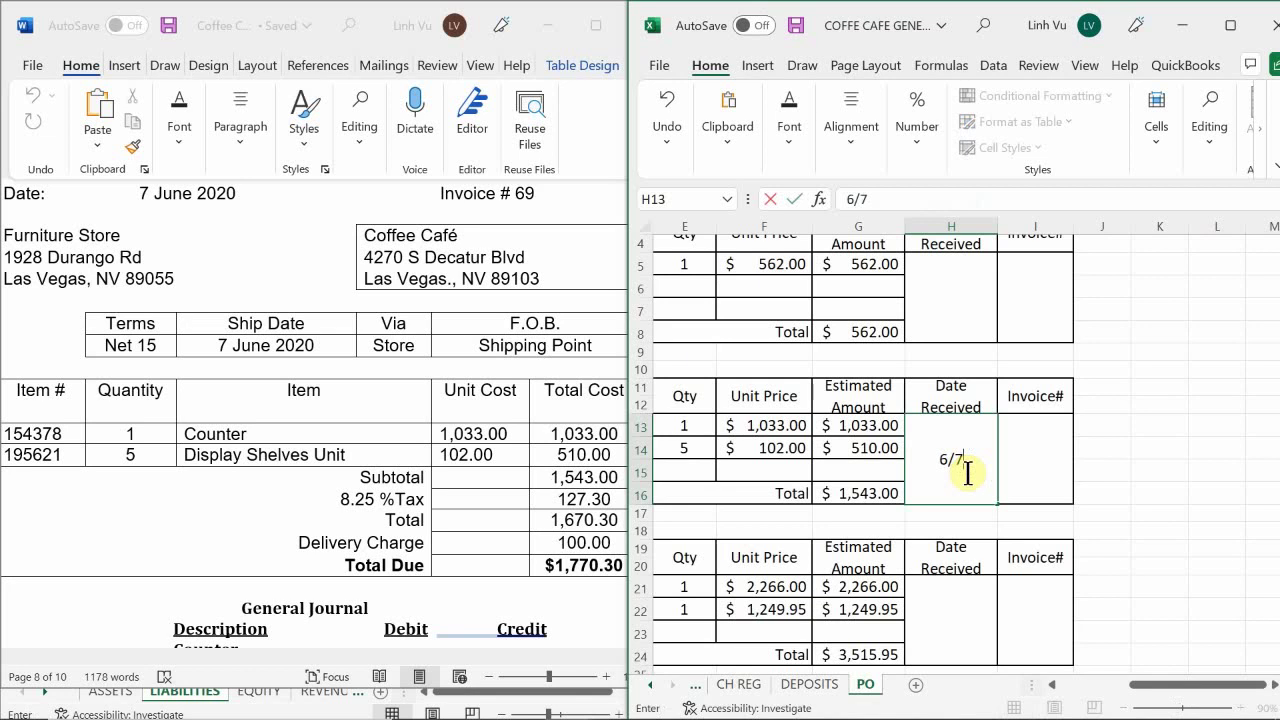
key(Return)
key(Up)
key(Right)
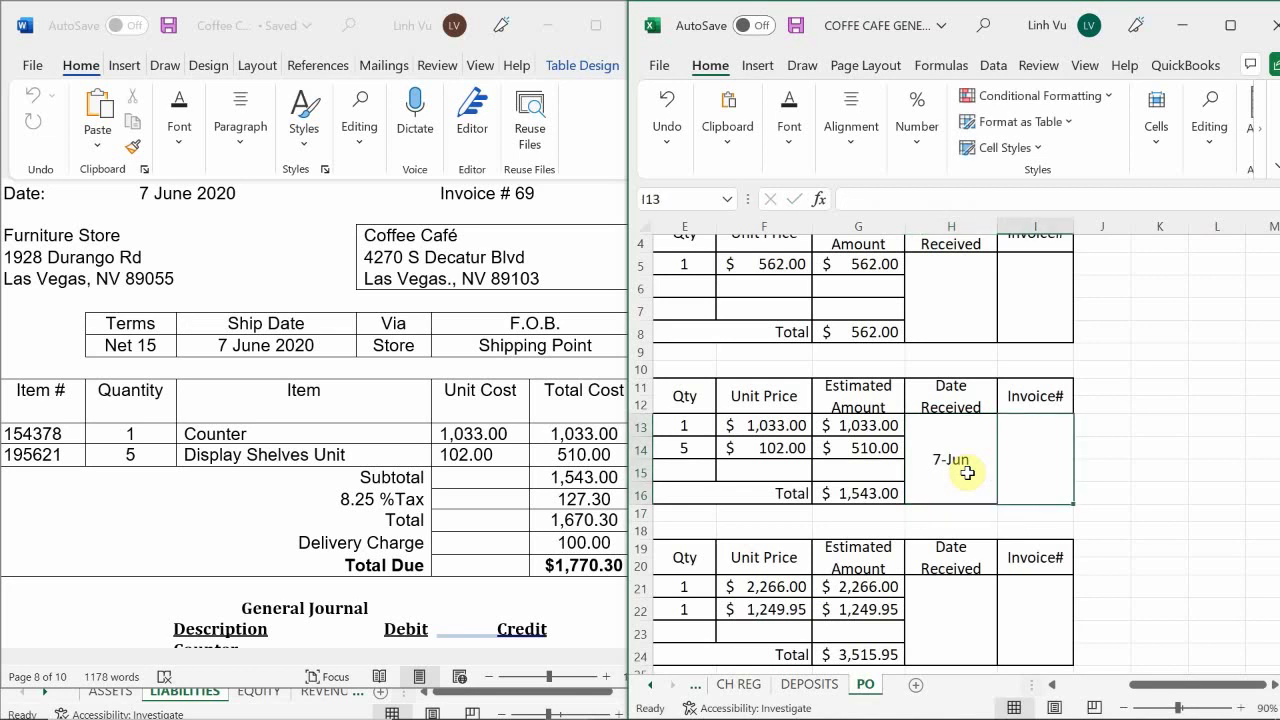
click(453, 445)
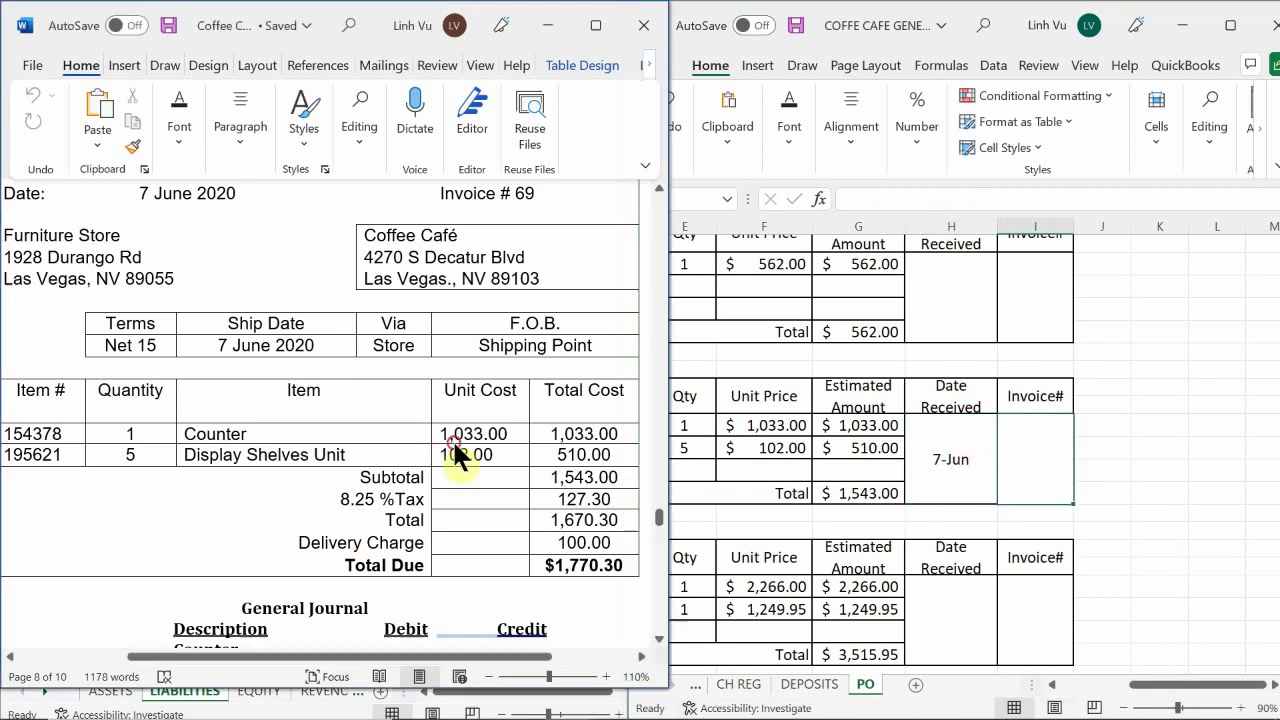
scroll(453, 445, up, 3)
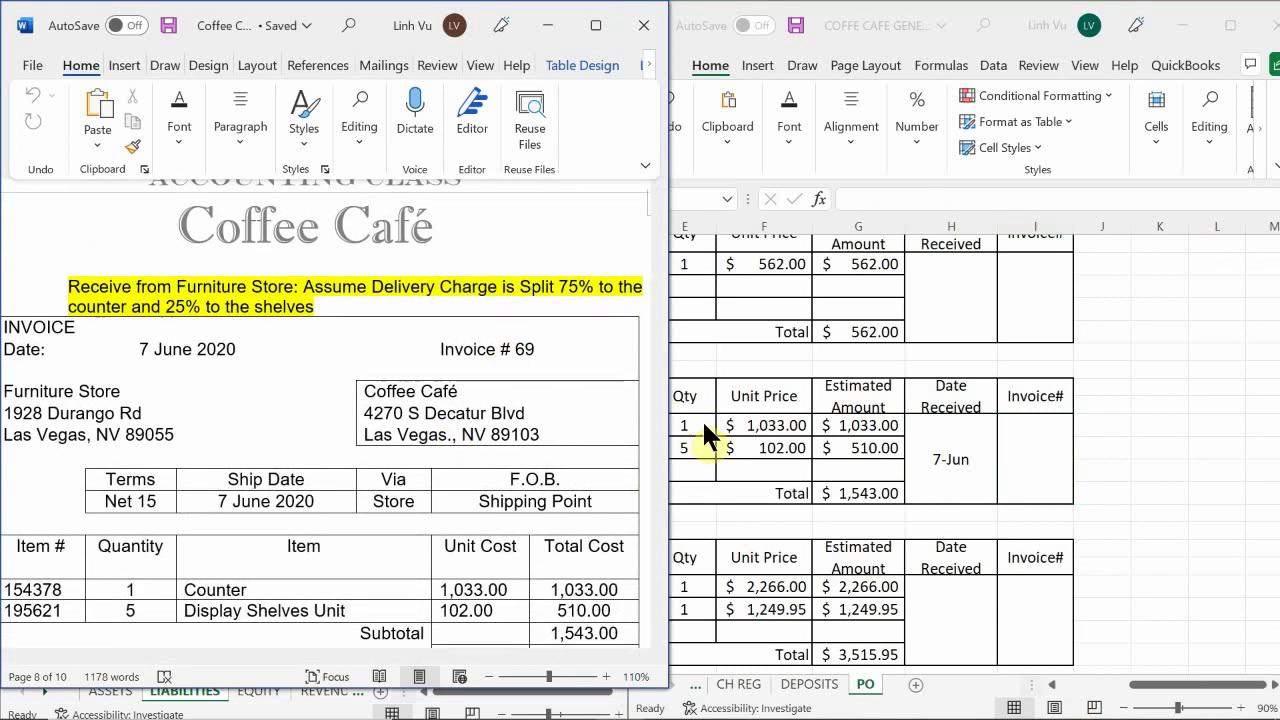
click(1040, 445)
text(69)
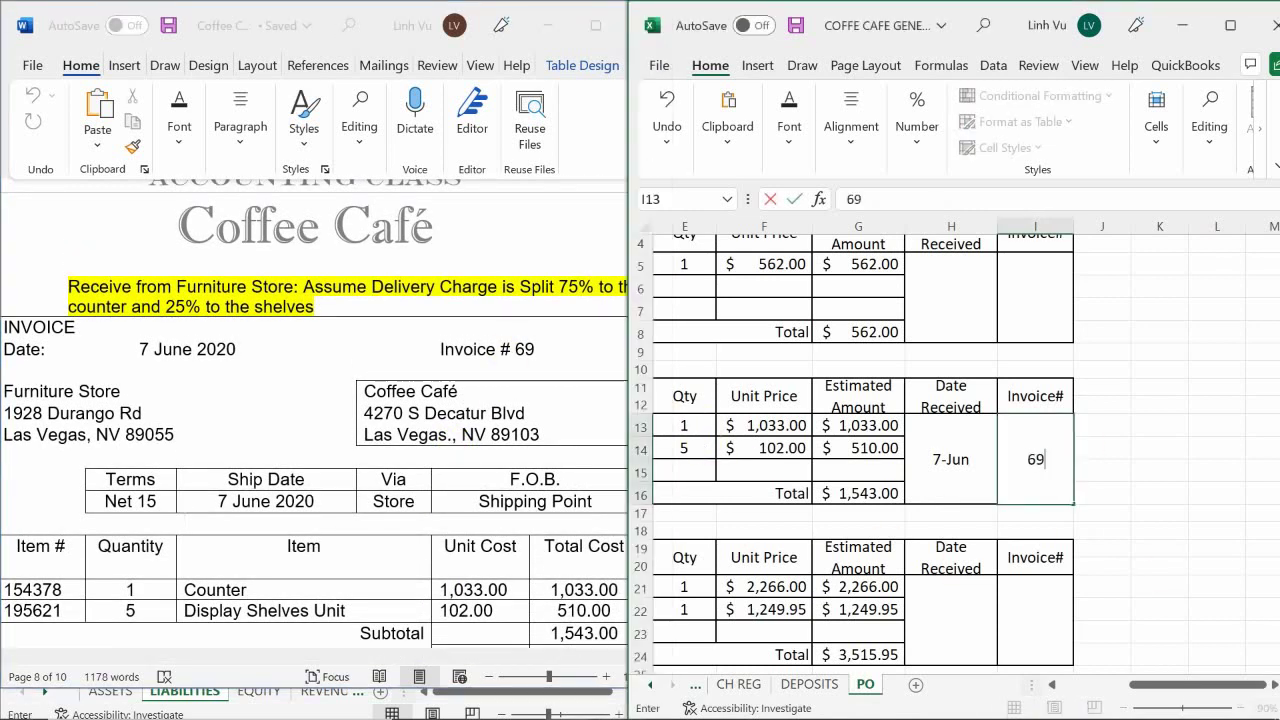
key(Return)
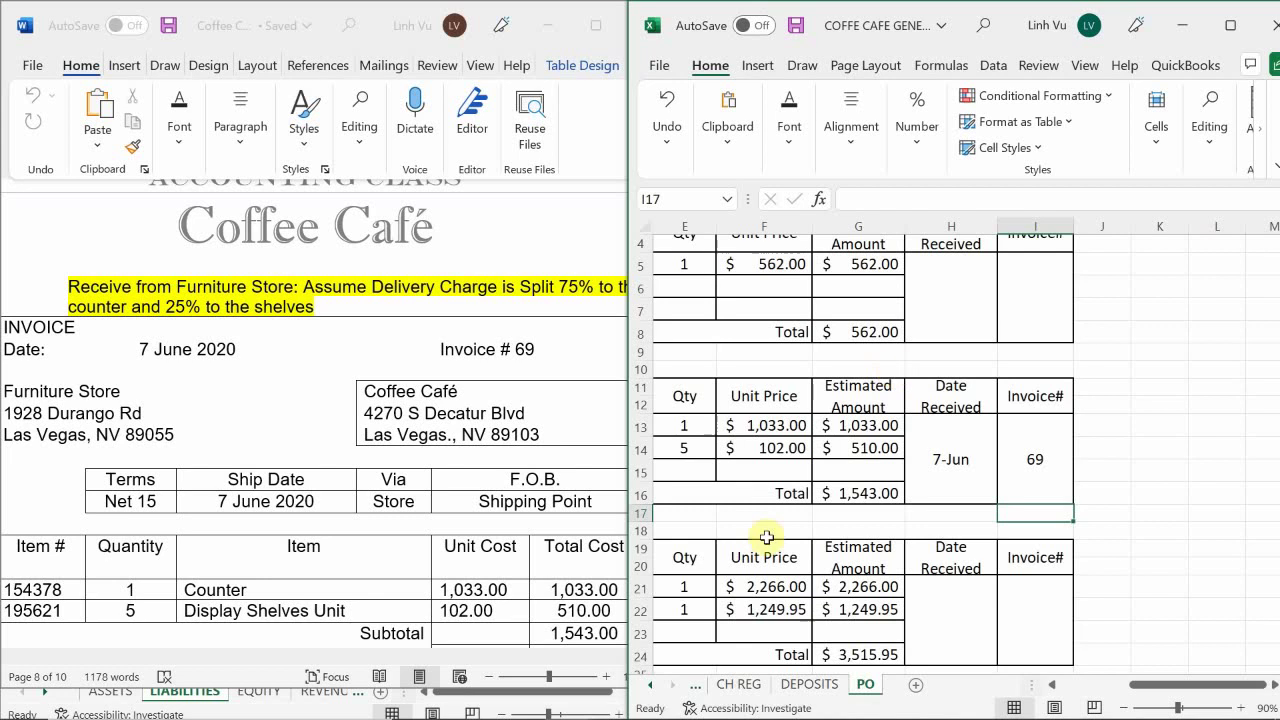
Look back across the counter and display shelves order to its date, then open the check register sheet.
click(1036, 443)
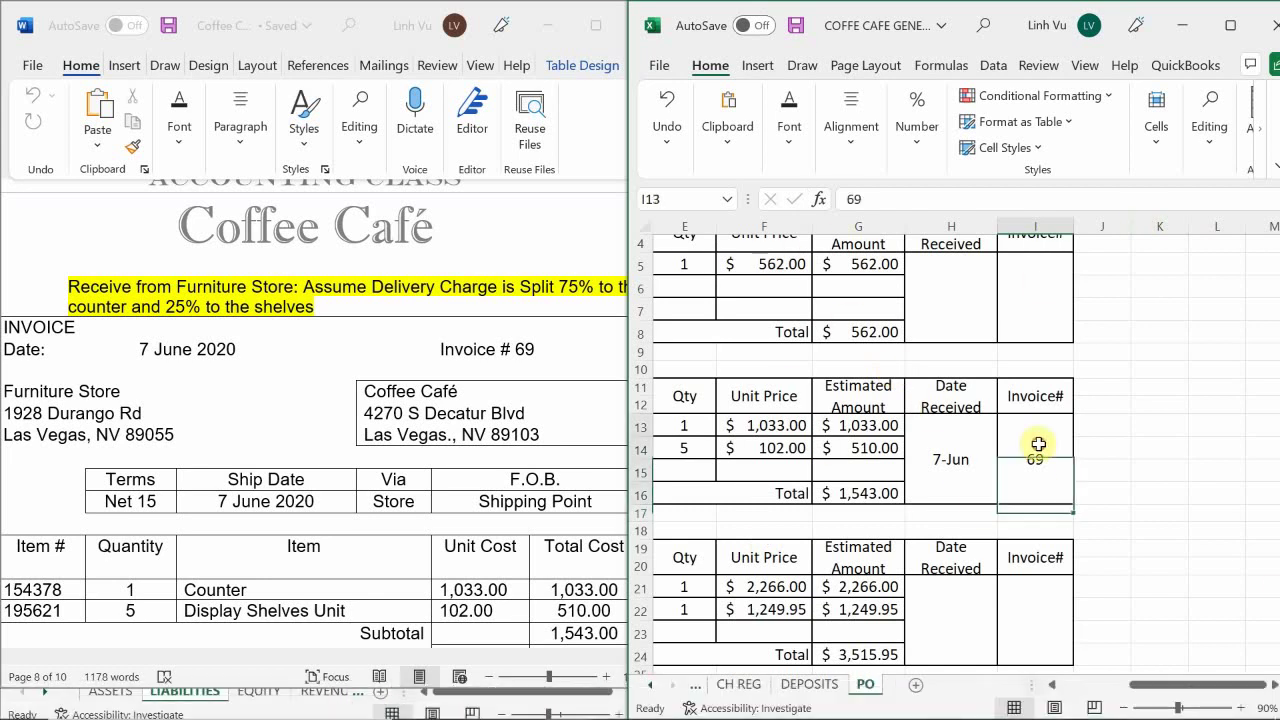
key(Left)
key(Left)
key(Left)
key(Left)
key(Left)
key(Left)
key(Left)
key(Left)
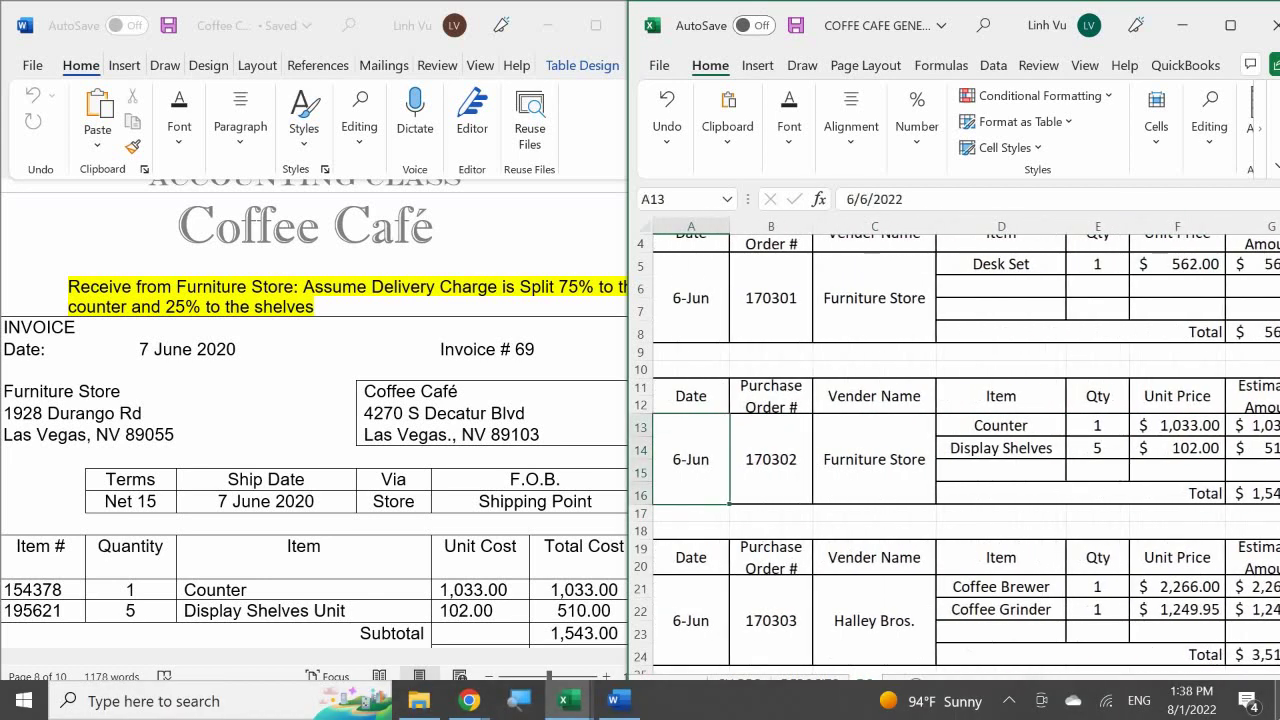
scroll(1243, 600, up, 1)
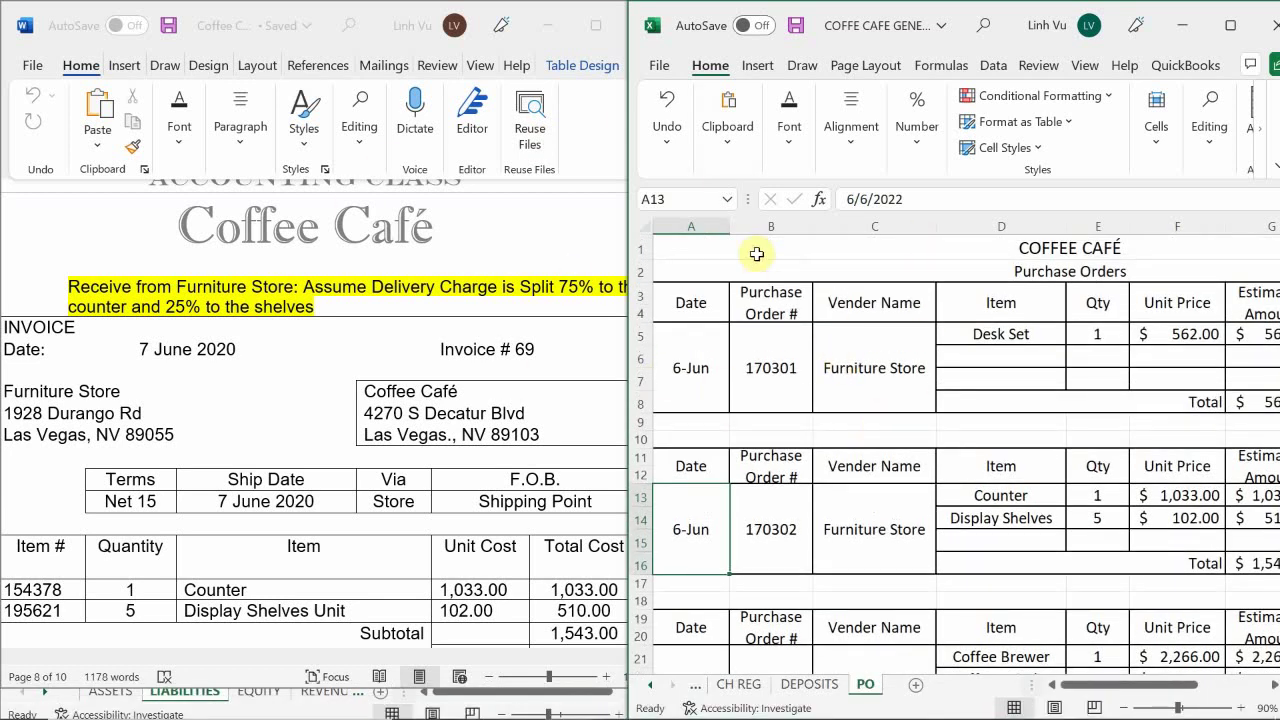
scroll(765, 419, down, 1)
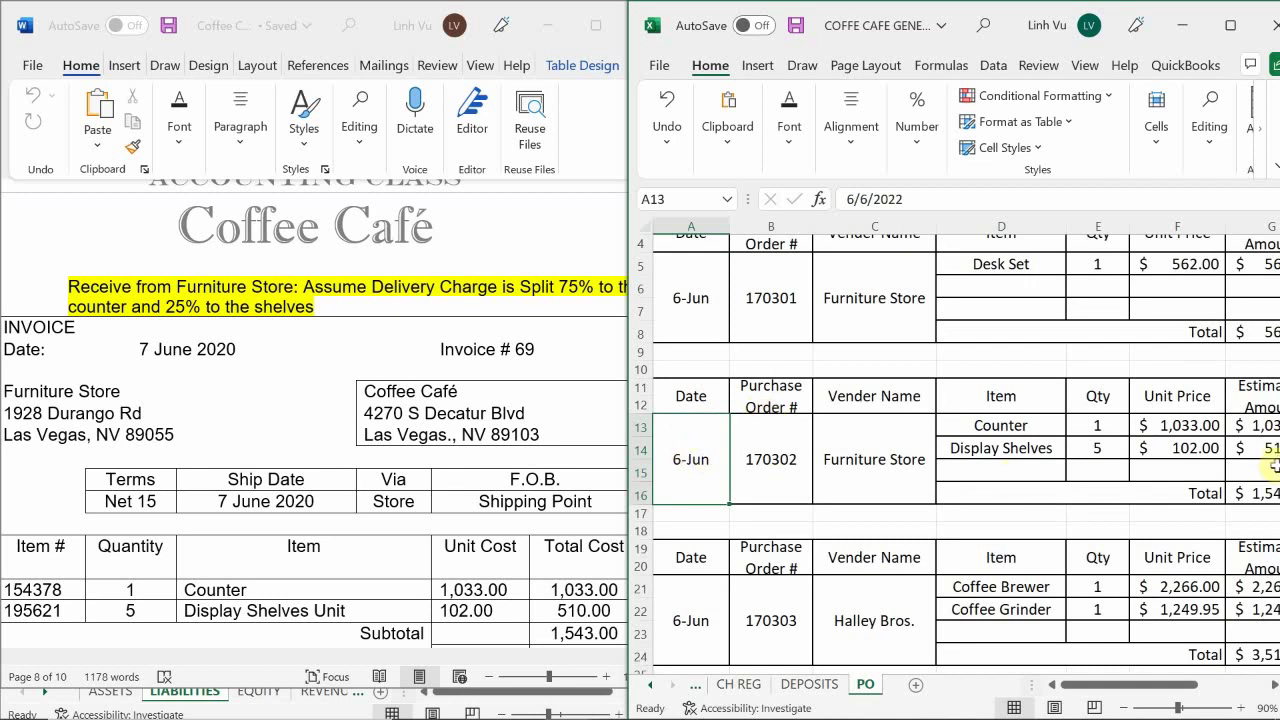
click(740, 684)
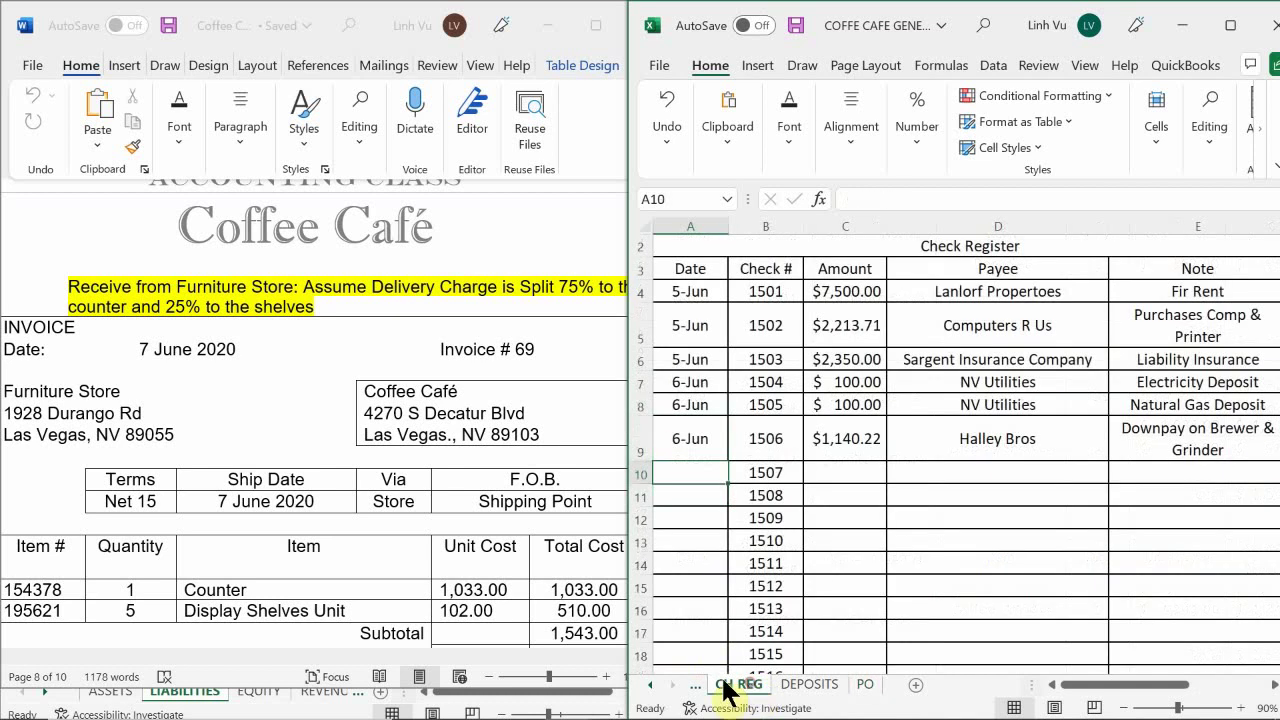
Return to the general journal sheet and select the empty date cell two rows below the Furniture Store entry.
click(650, 686)
click(650, 686)
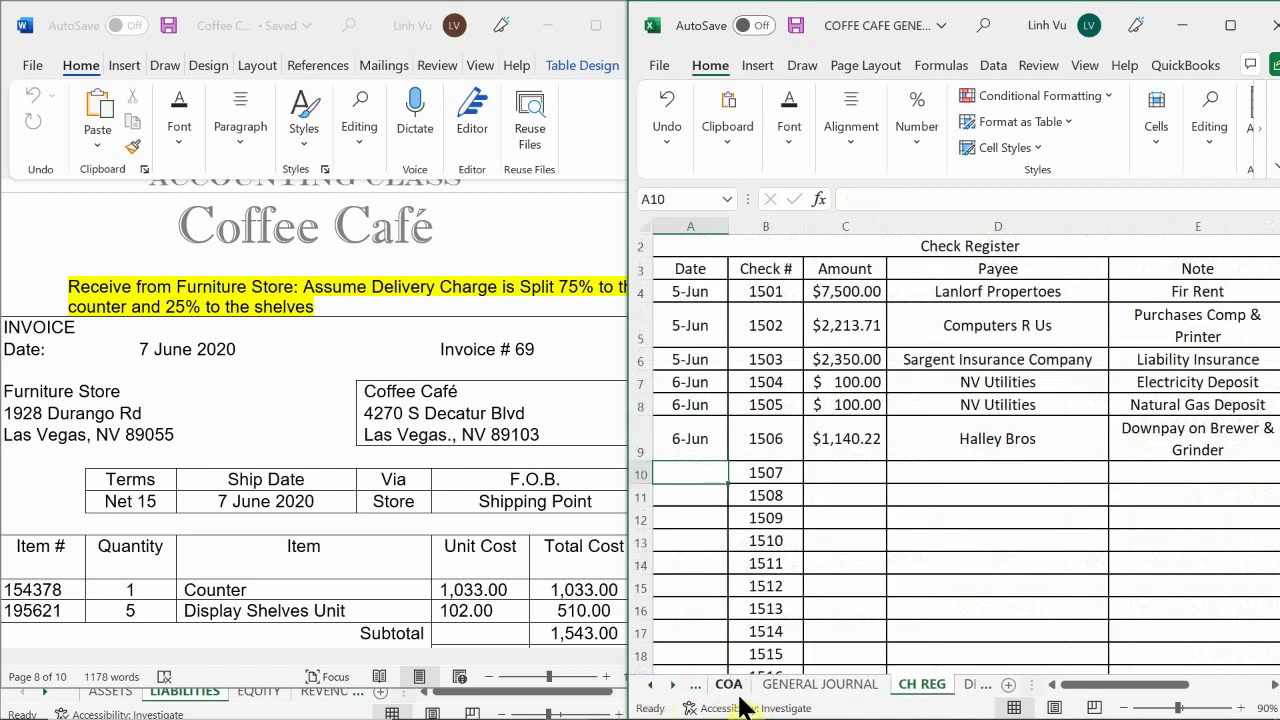
click(812, 692)
scroll(715, 448, down, 1)
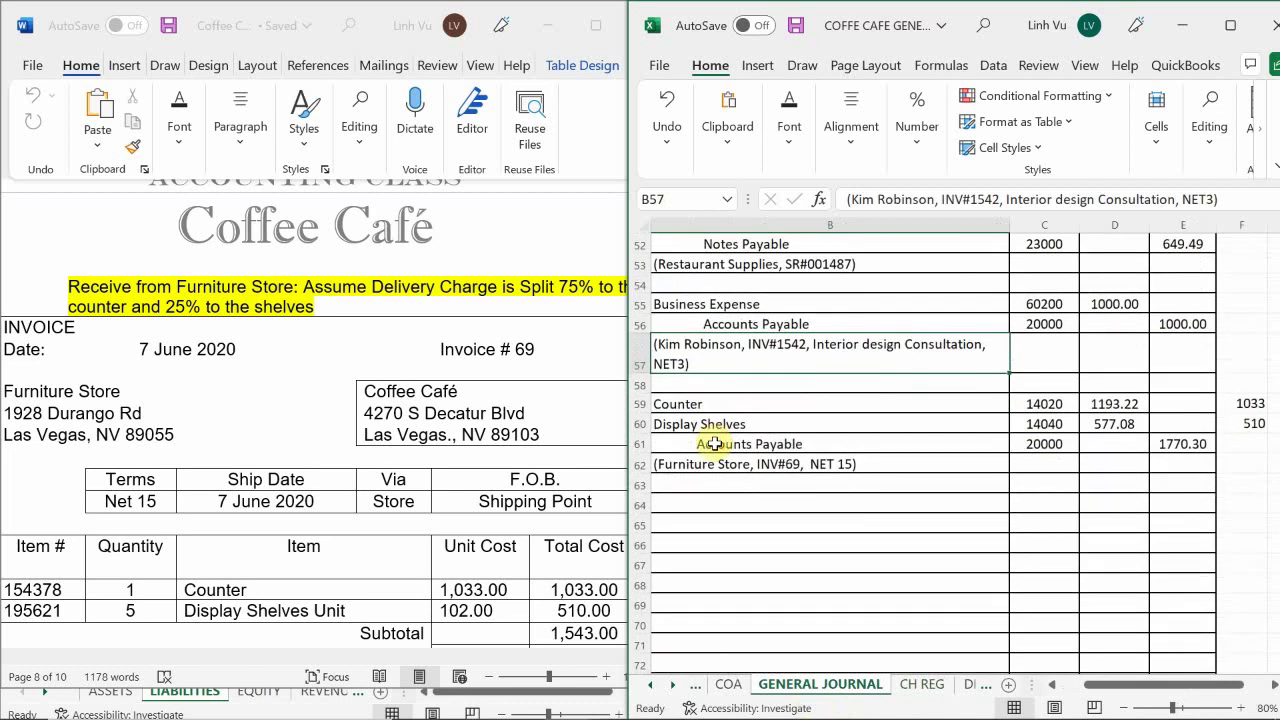
click(722, 498)
key(Left)
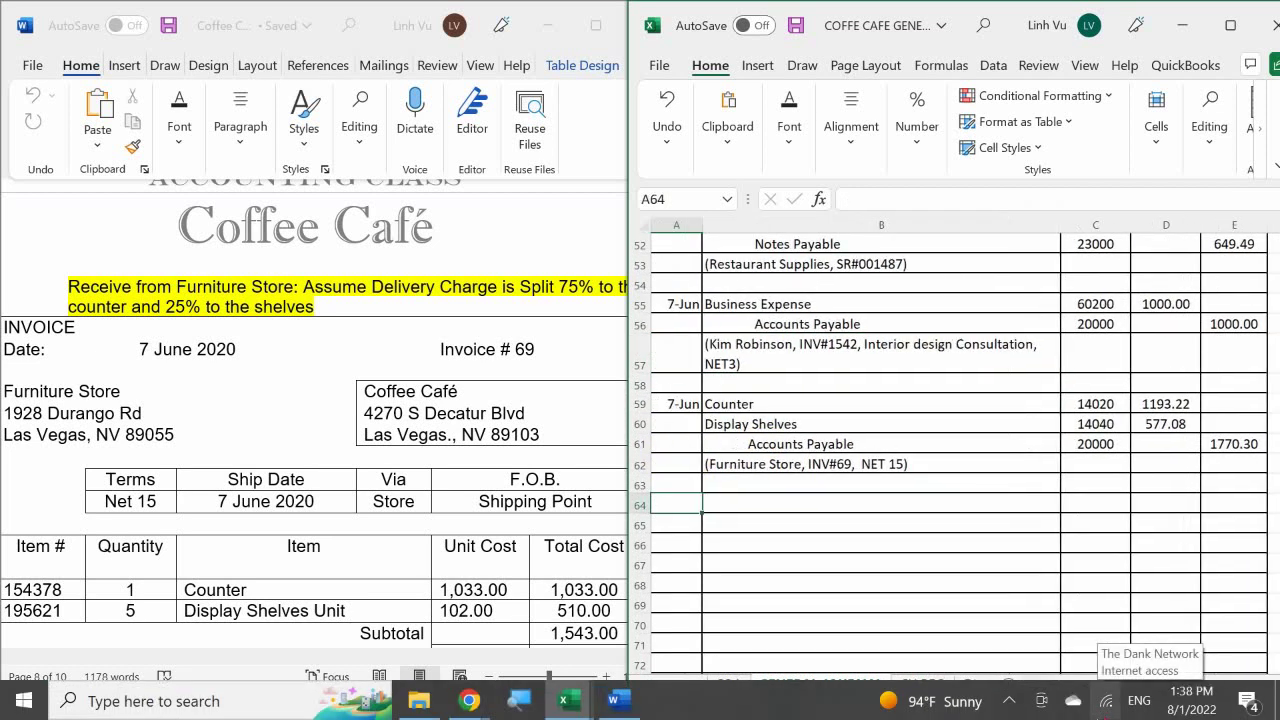
scroll(1120, 668, down, 1)
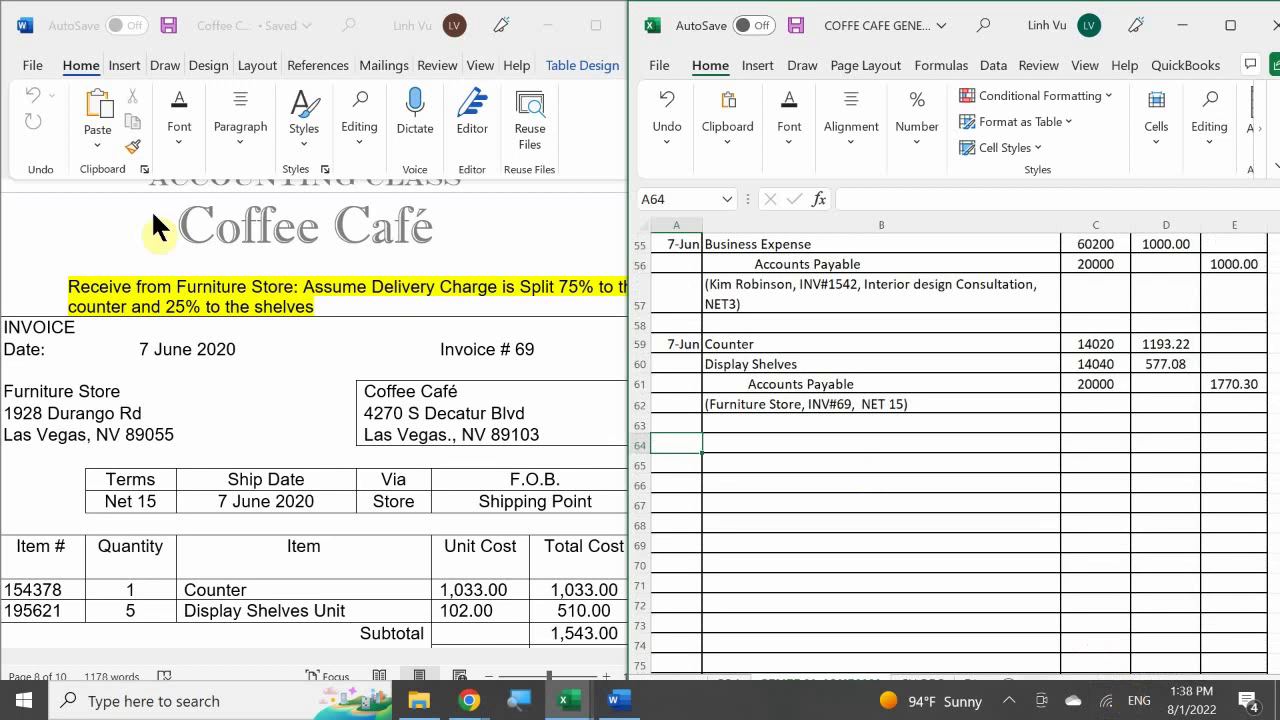
Switch to the Word document and examine the next transaction, the 7 June purchase order to Furniture Store for bistro tables and chairs.
click(282, 388)
scroll(284, 391, down, 6)
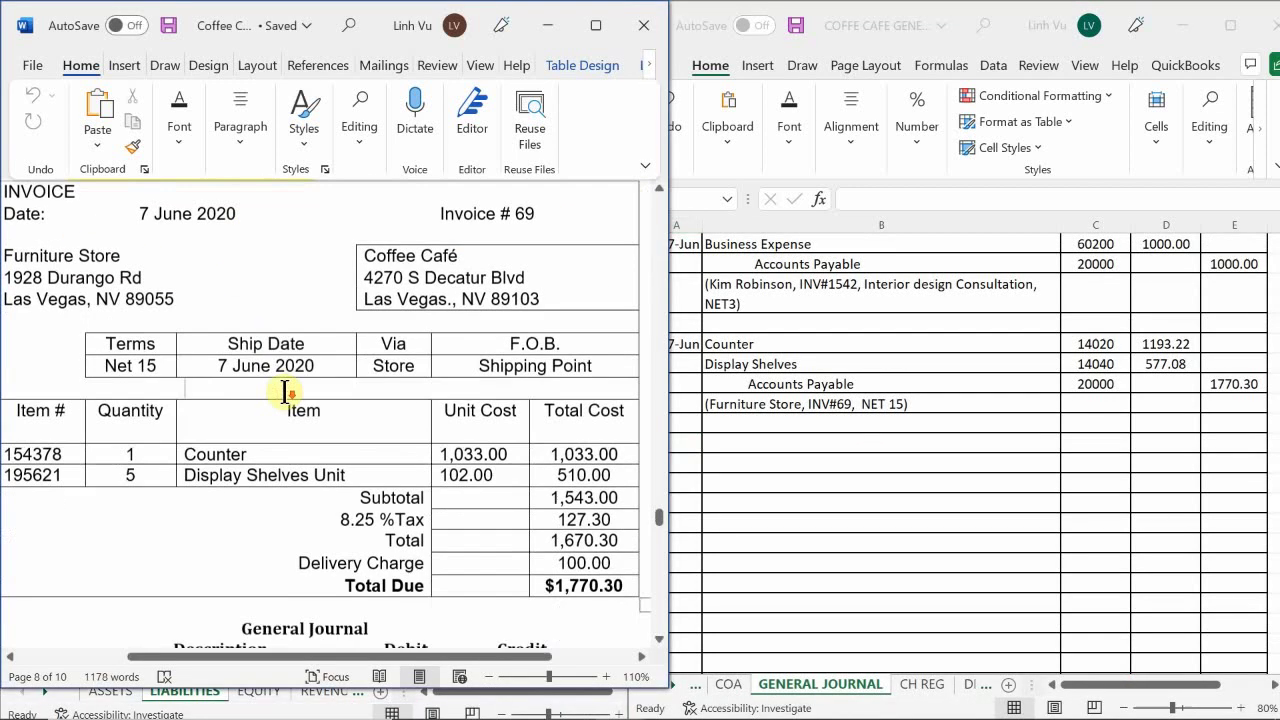
scroll(284, 391, down, 1)
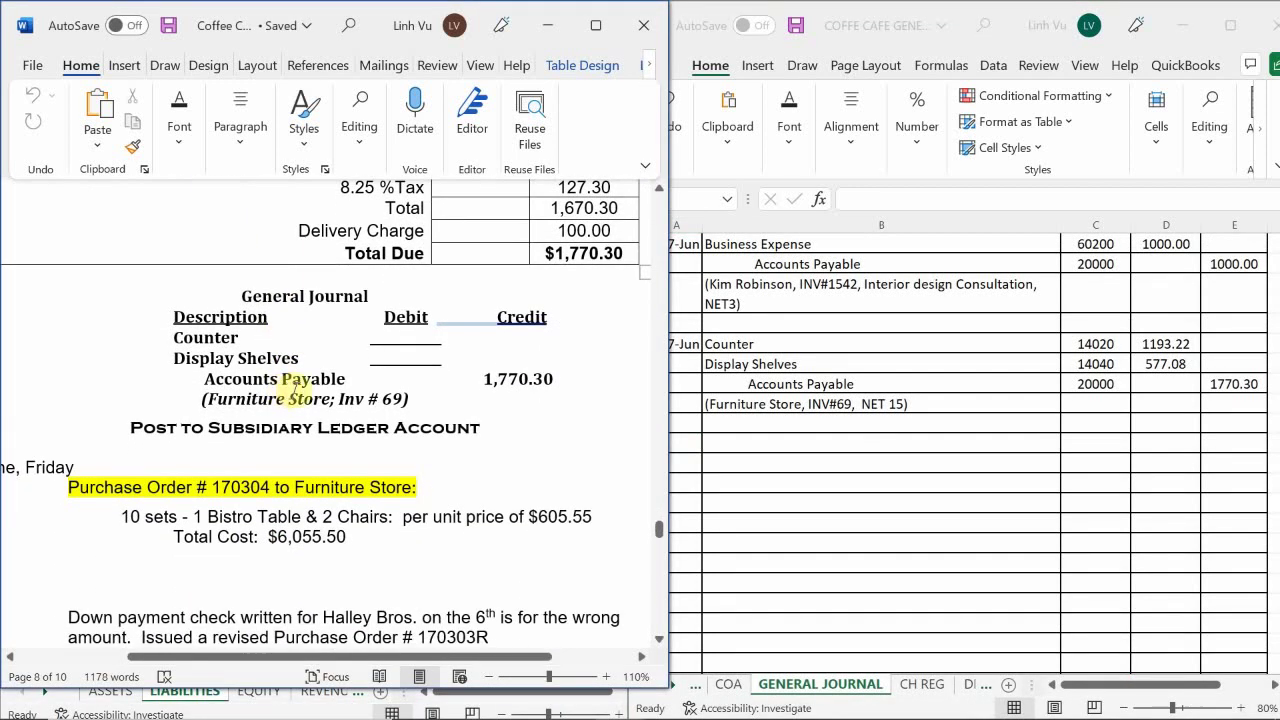
scroll(299, 578, up, 1)
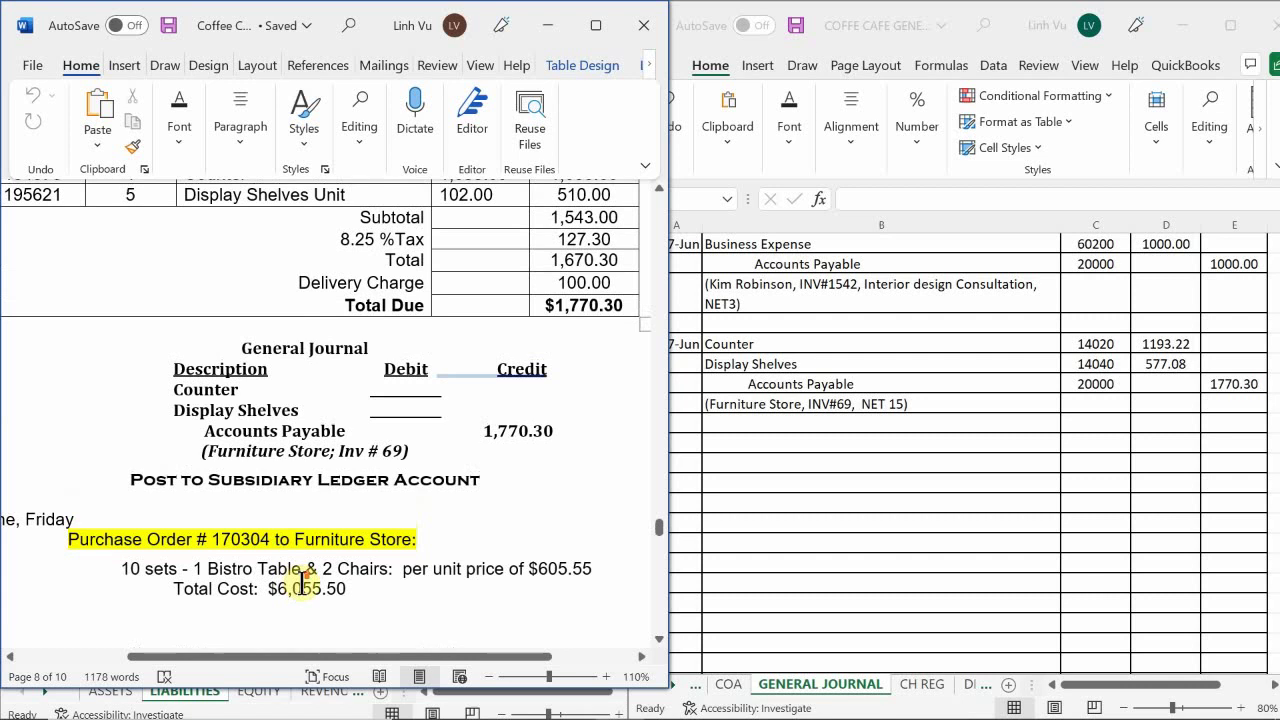
mouse_move(300, 657)
mouse_down()
mouse_move(236, 667)
mouse_move(285, 676)
mouse_up()
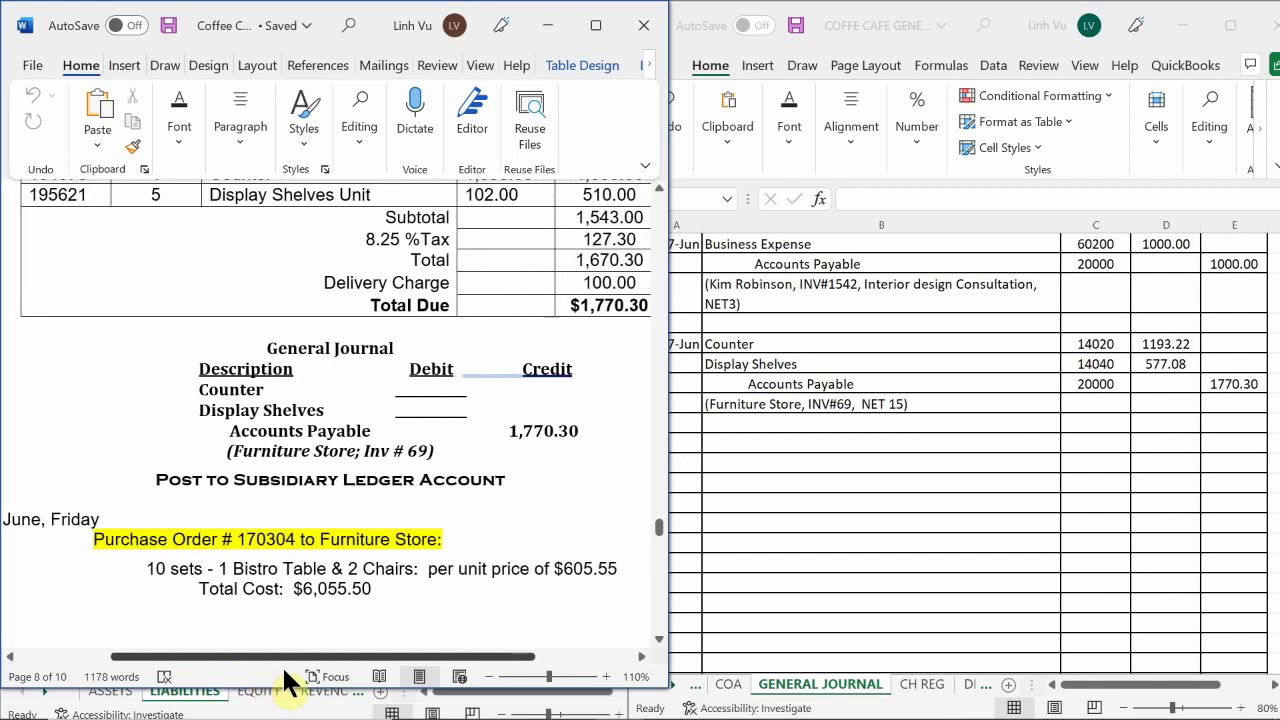
drag(285, 678, 306, 672)
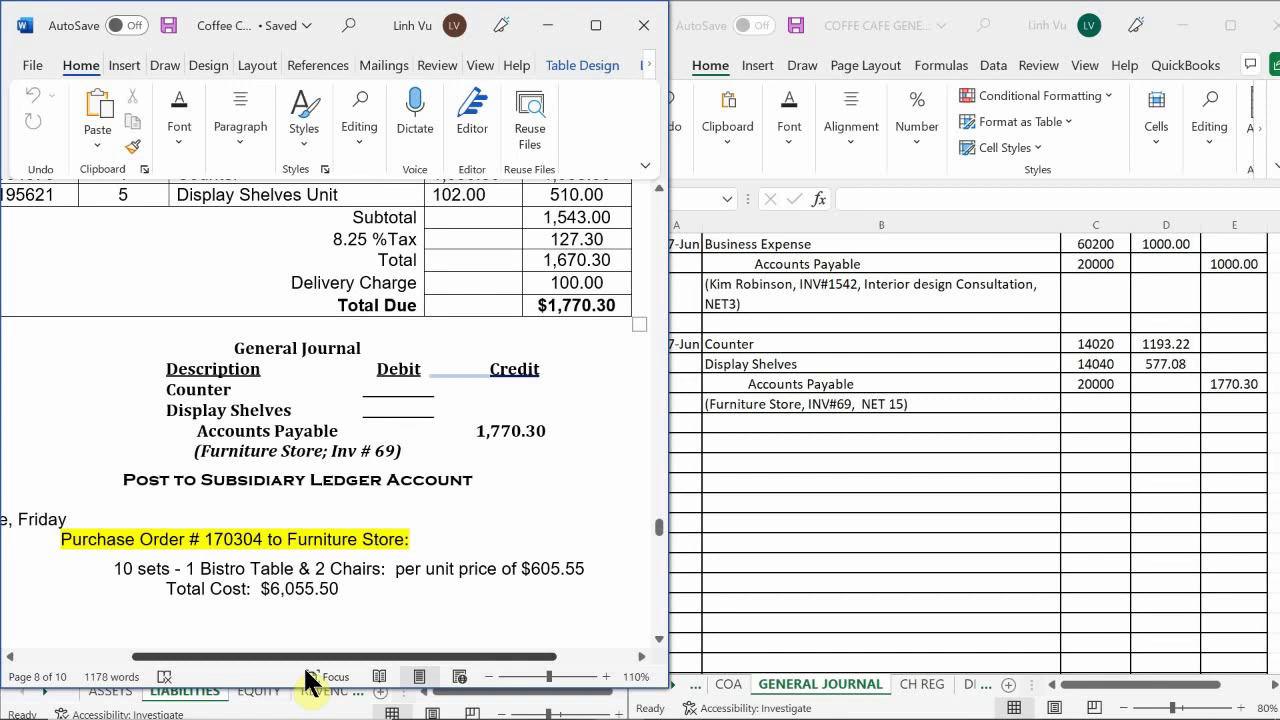
drag(306, 673, 290, 673)
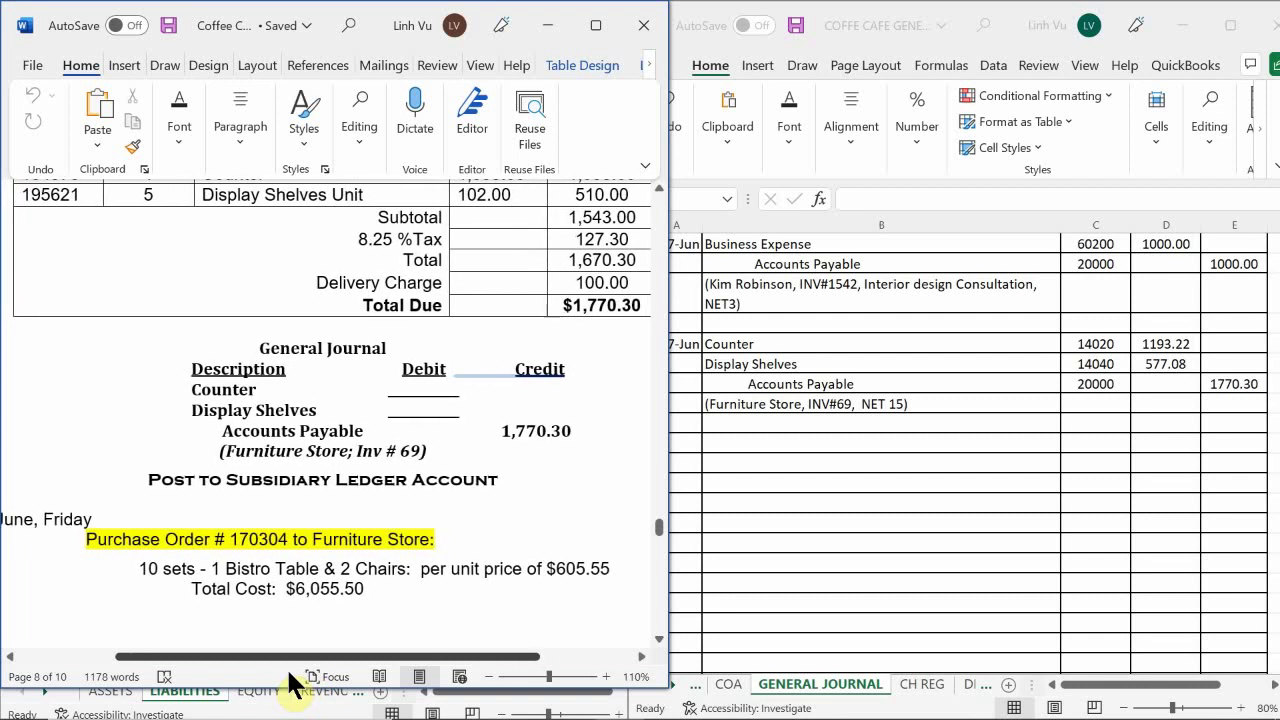
mouse_move(289, 673)
mouse_down()
mouse_move(354, 676)
mouse_move(249, 671)
mouse_move(275, 666)
mouse_up()
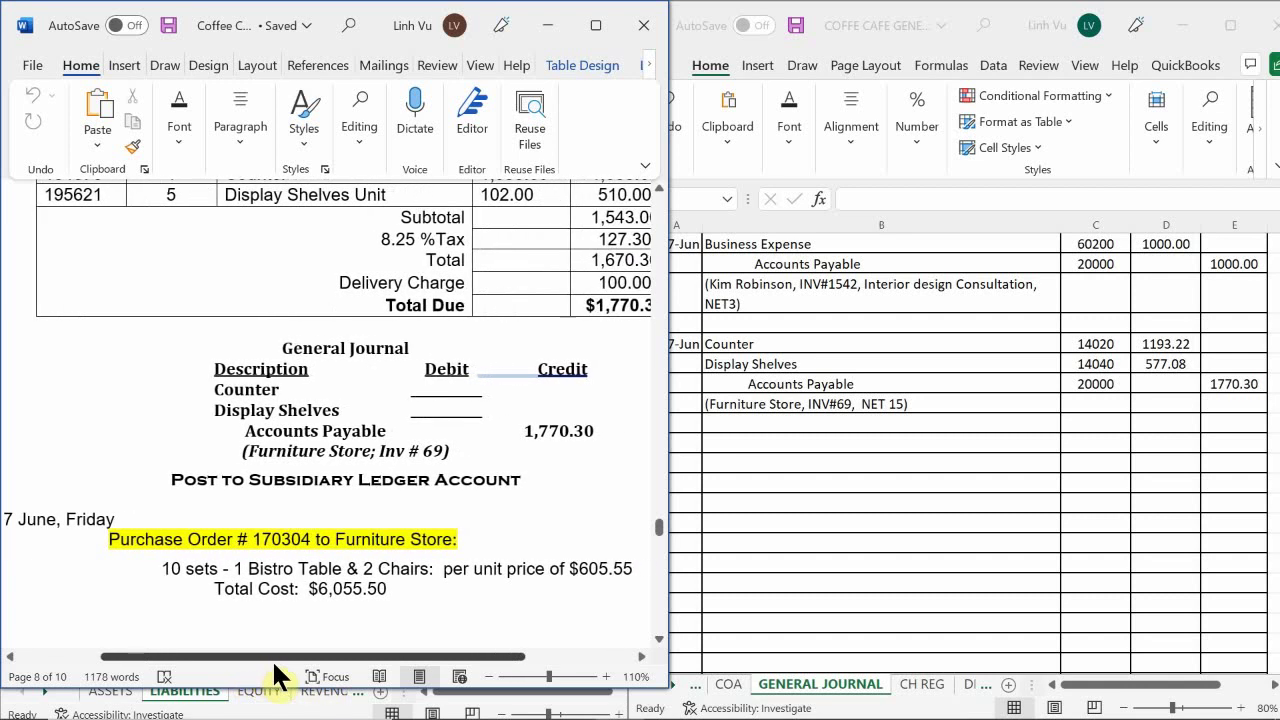
drag(280, 676, 278, 680)
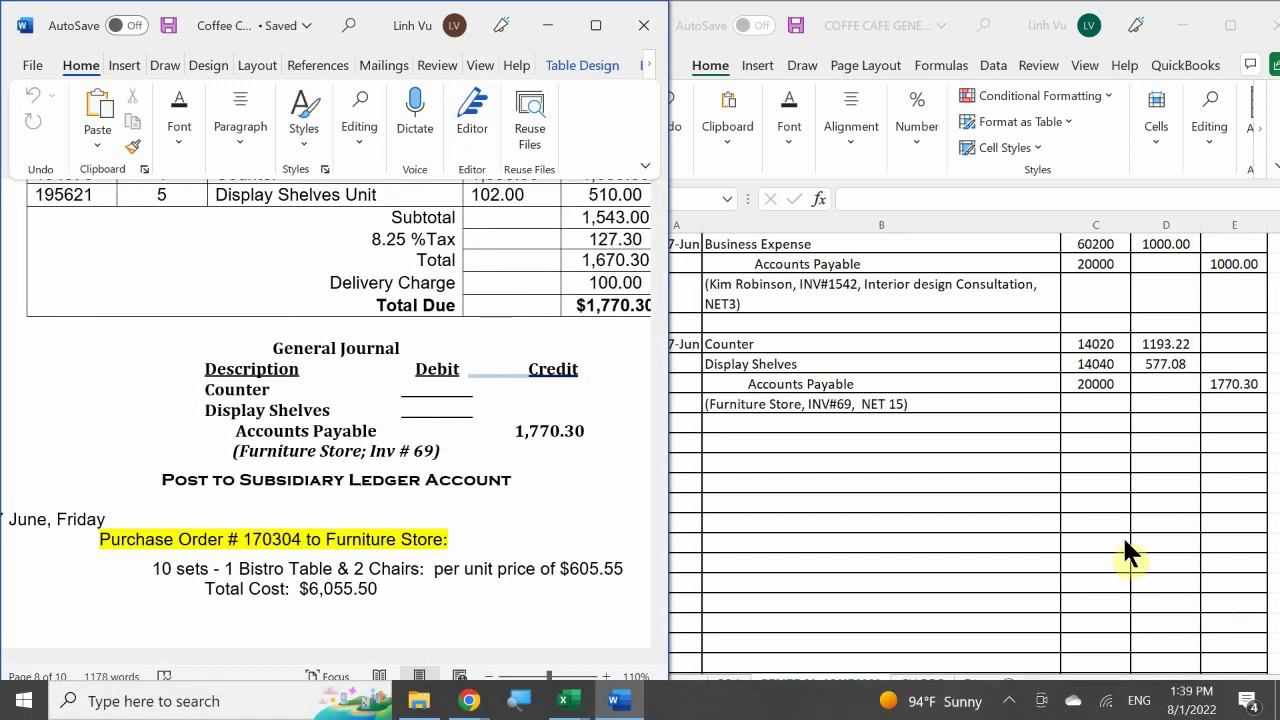
Switch to the workbook's purchase orders sheet and enter 6/7 as the date of the first blank purchase order.
click(966, 688)
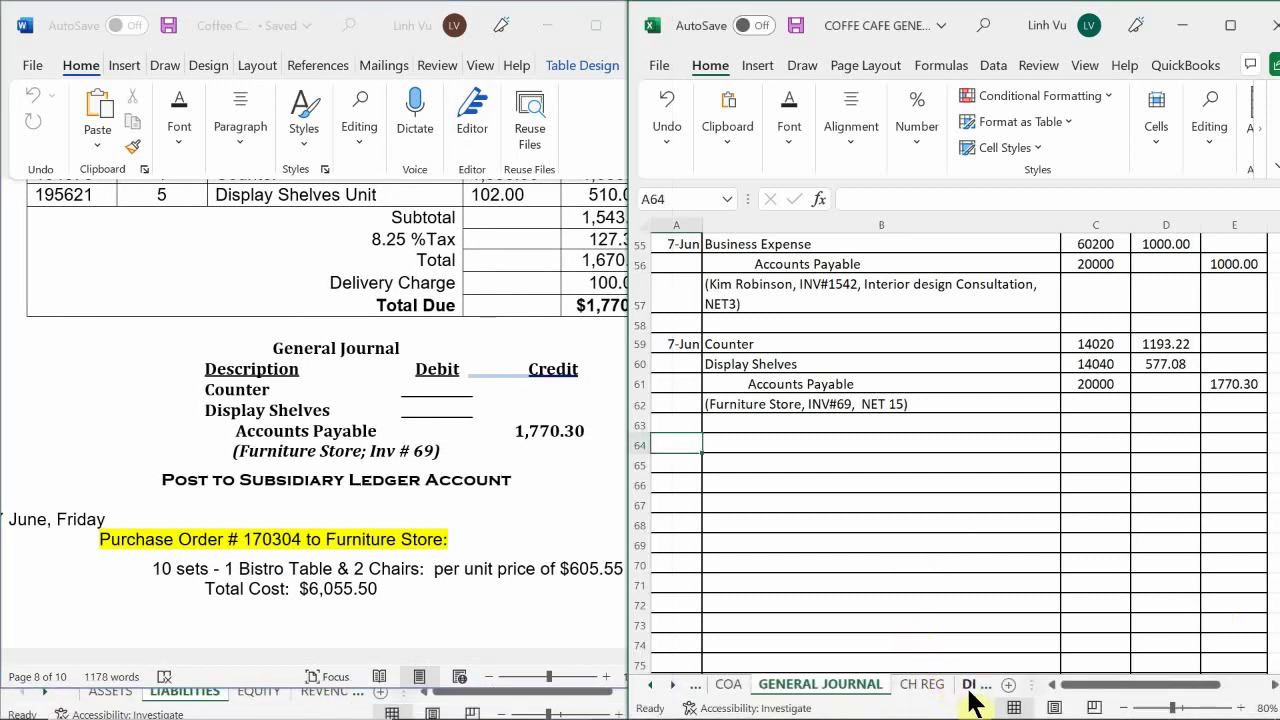
click(970, 688)
click(866, 688)
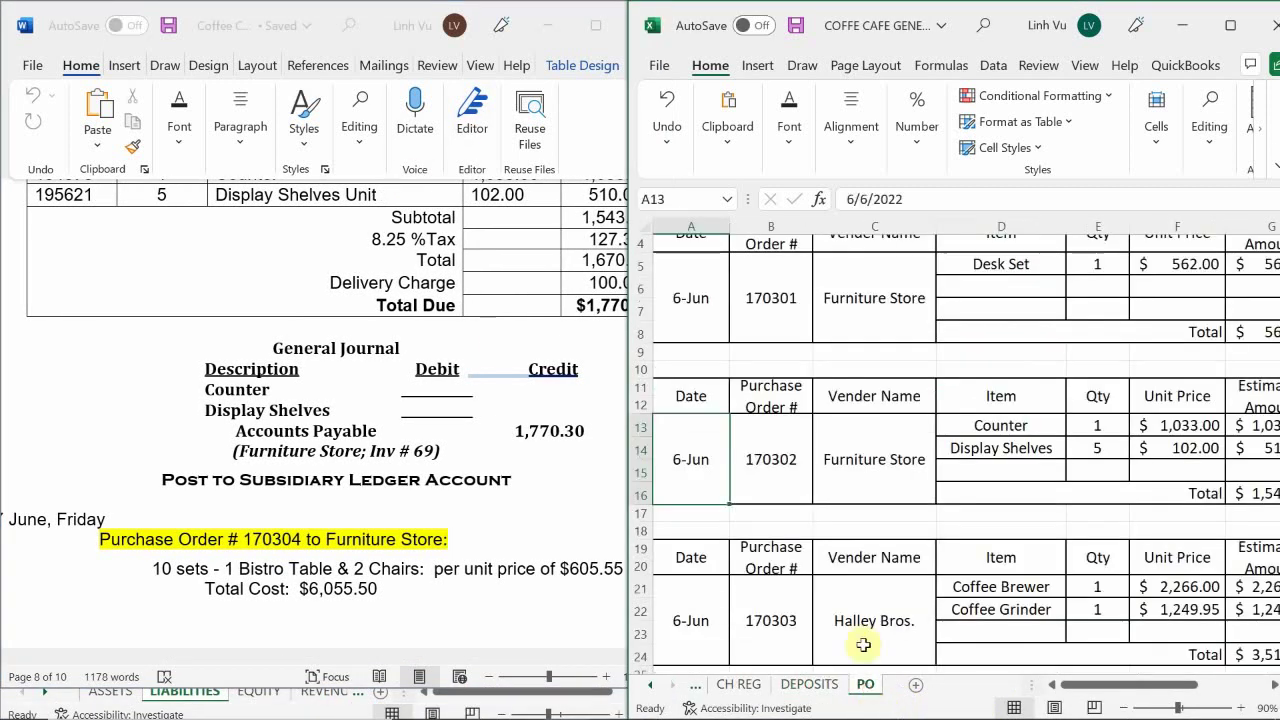
scroll(803, 397, down, 5)
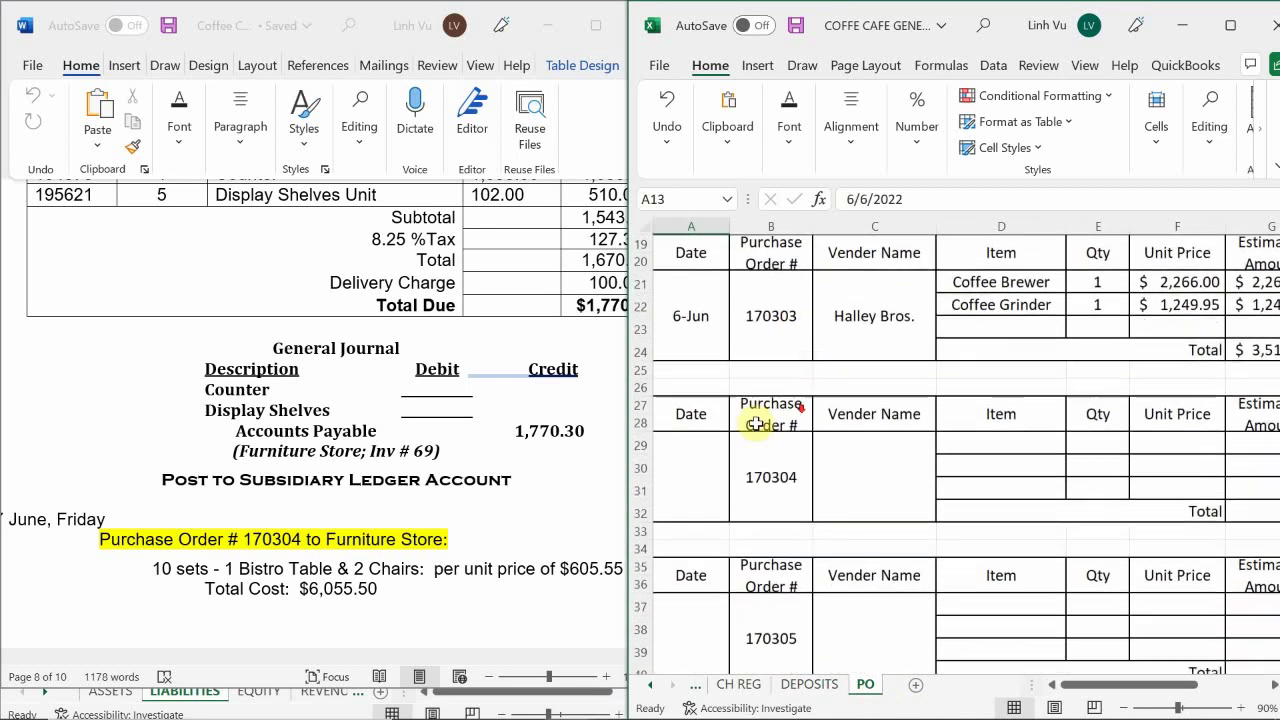
click(682, 477)
text(6)
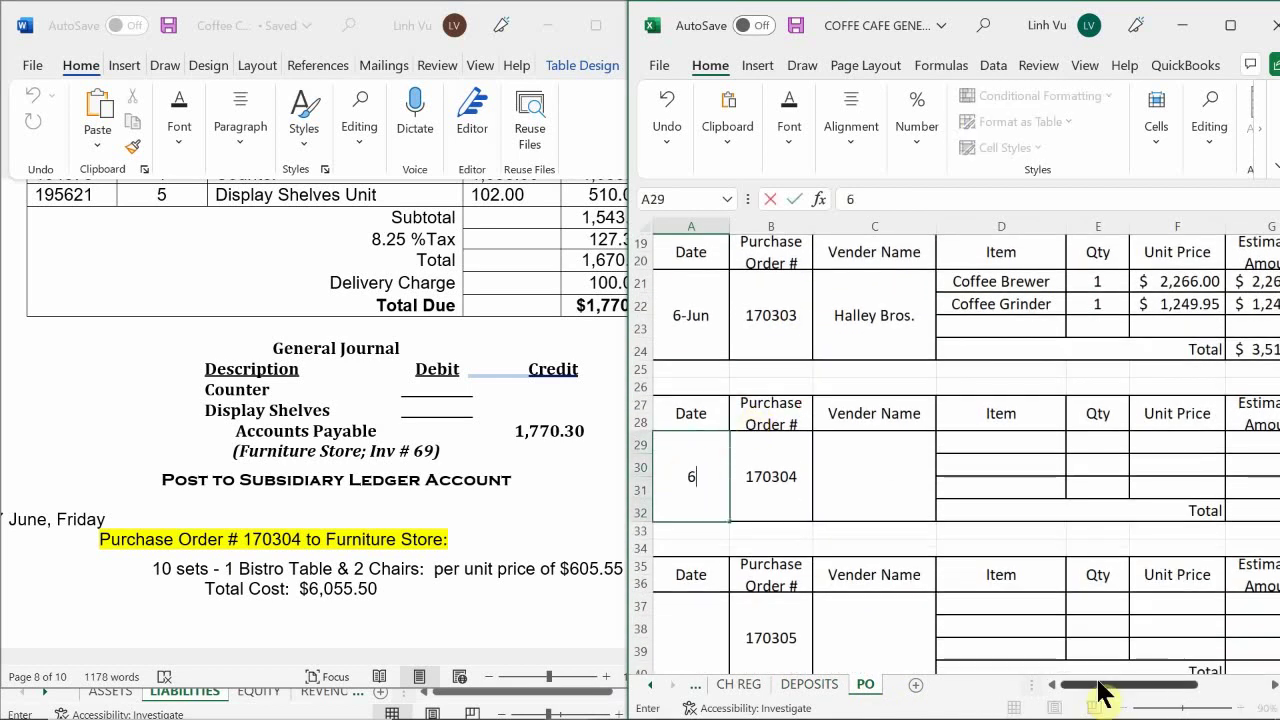
text(/7)
key(Return)
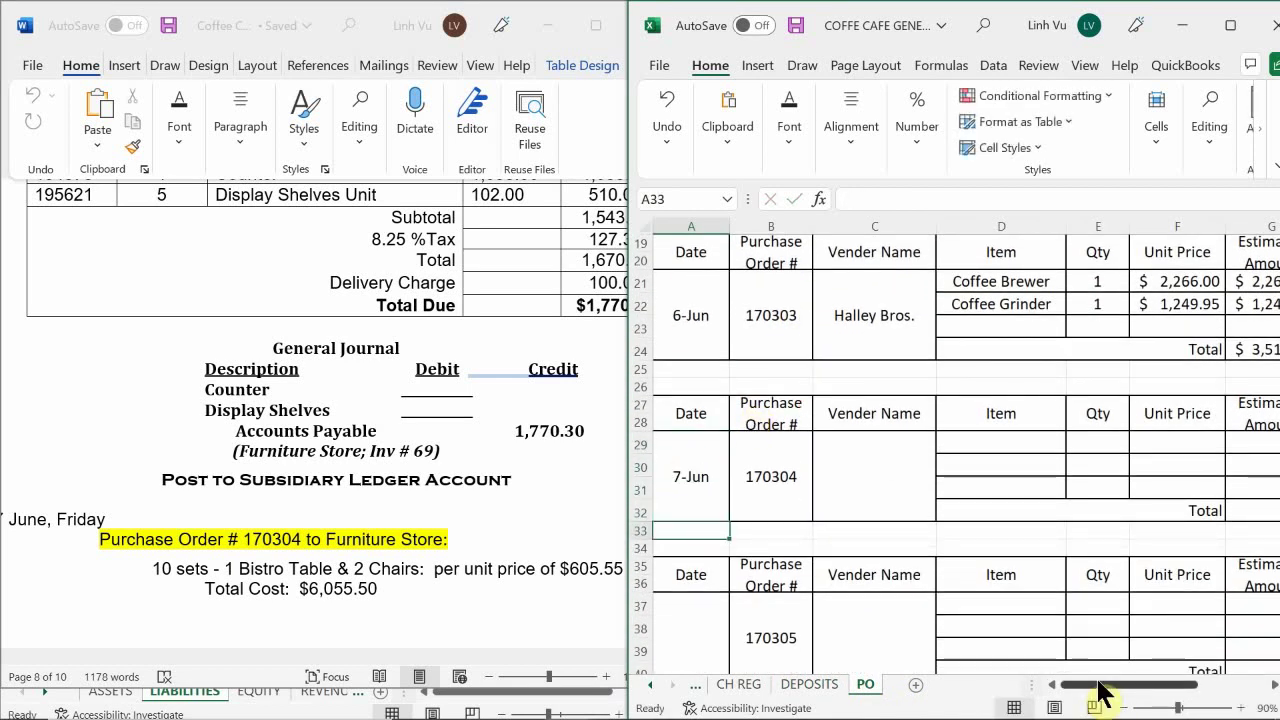
Fill the new purchase order's vendor name with a formula referencing the Furniture Store vendor cell of the counter and display shelves order.
key(Up)
key(Right)
key(Right)
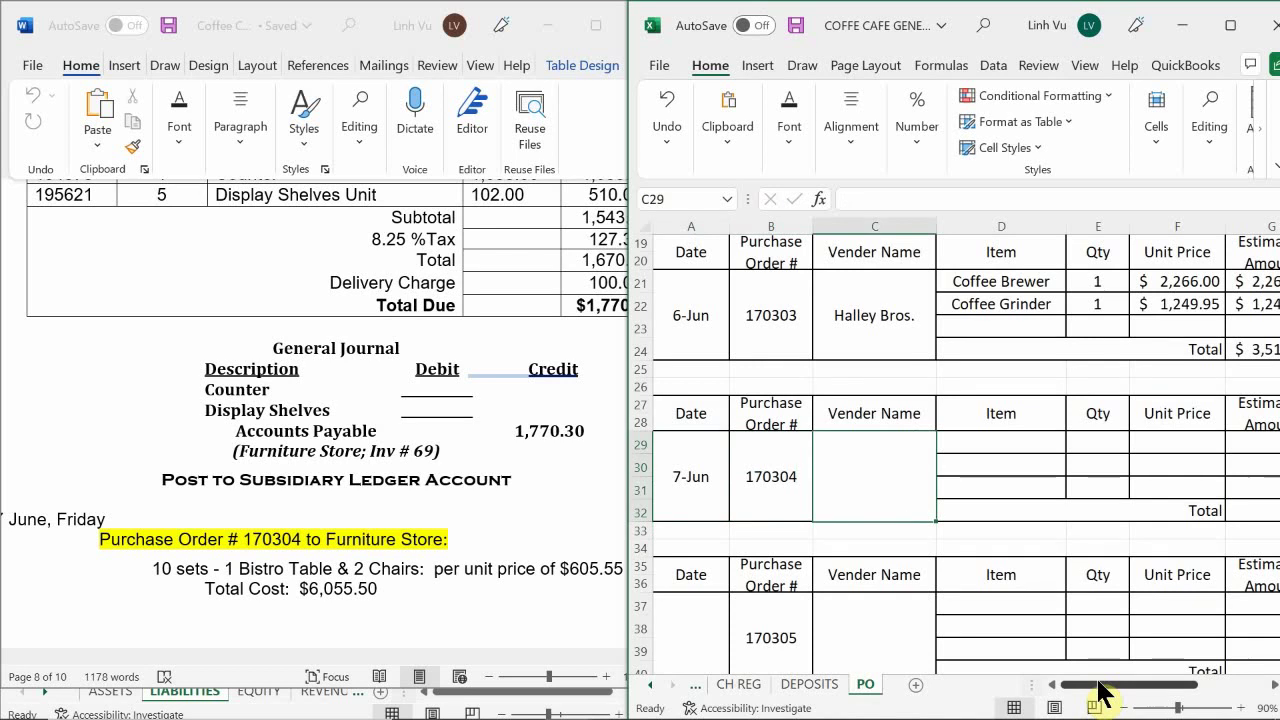
text(=)
key(Up)
key(Up)
key(Up)
key(Up)
key(Up)
key(Up)
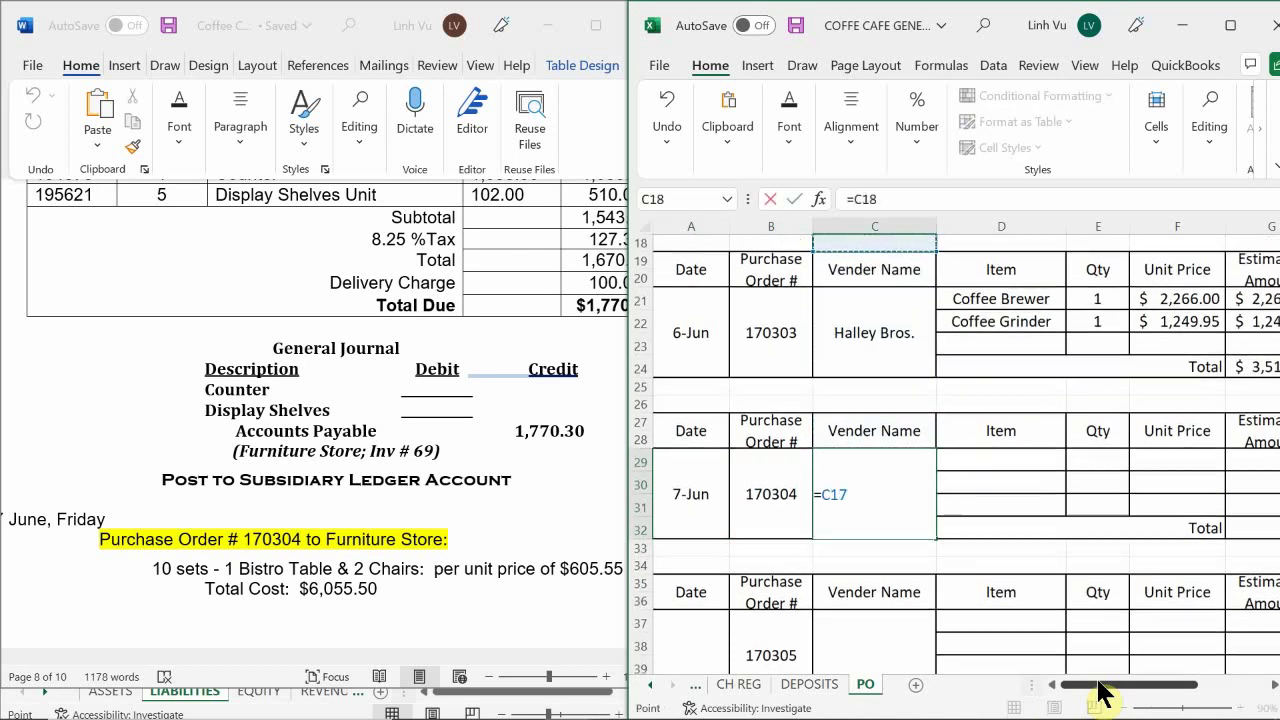
key(Up)
key(Down)
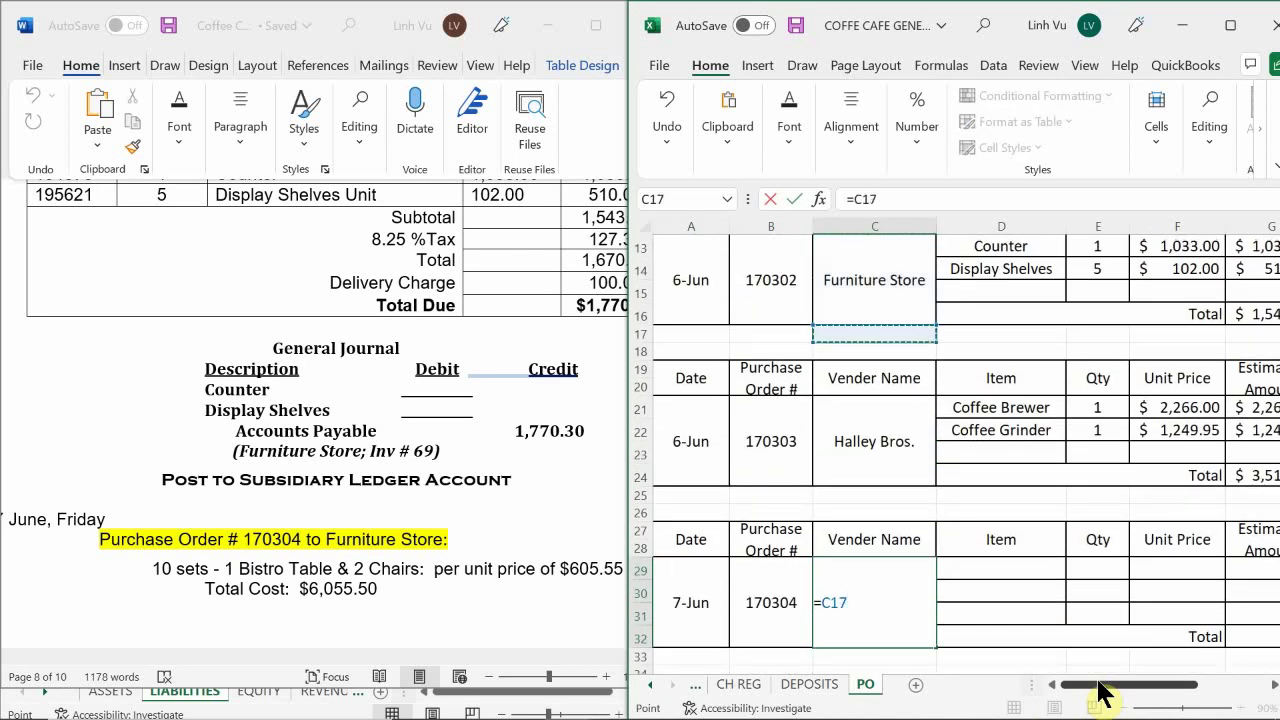
key(Up)
key(Return)
Enter "1 Table 2 Chairs" as the first item of the new Furniture Store purchase order.
key(Right)
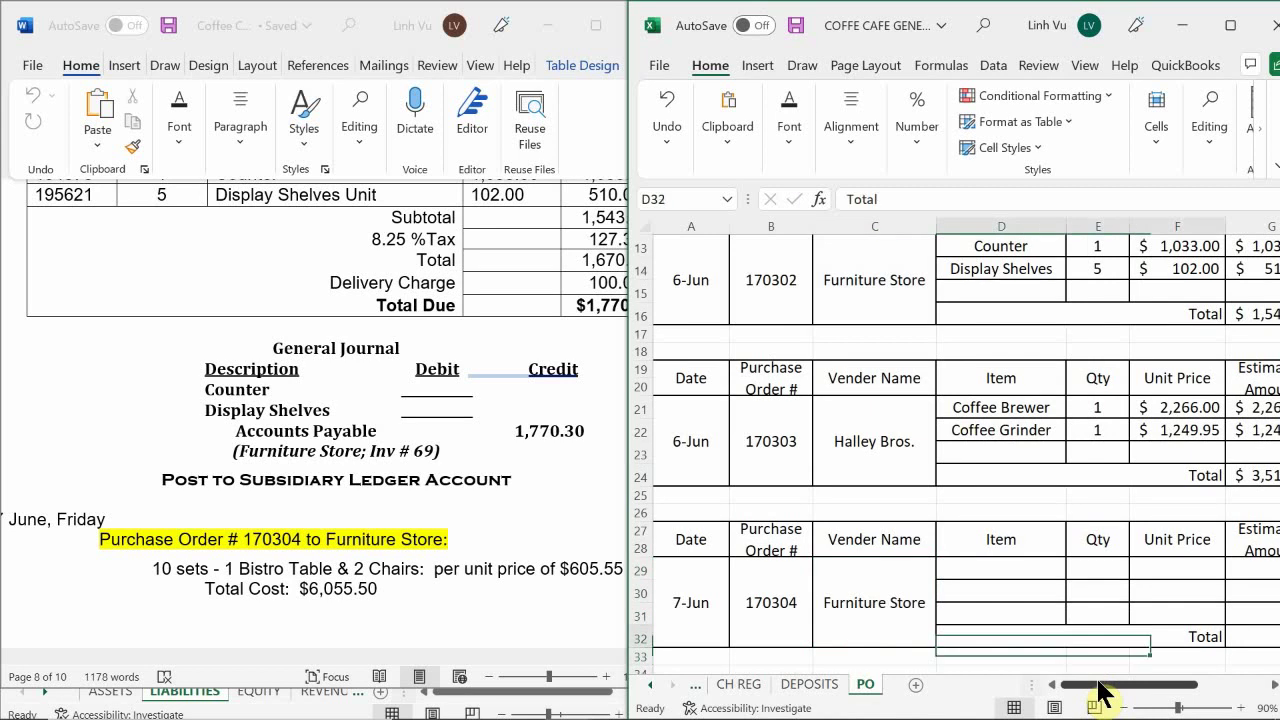
key(Up)
key(Up)
key(Up)
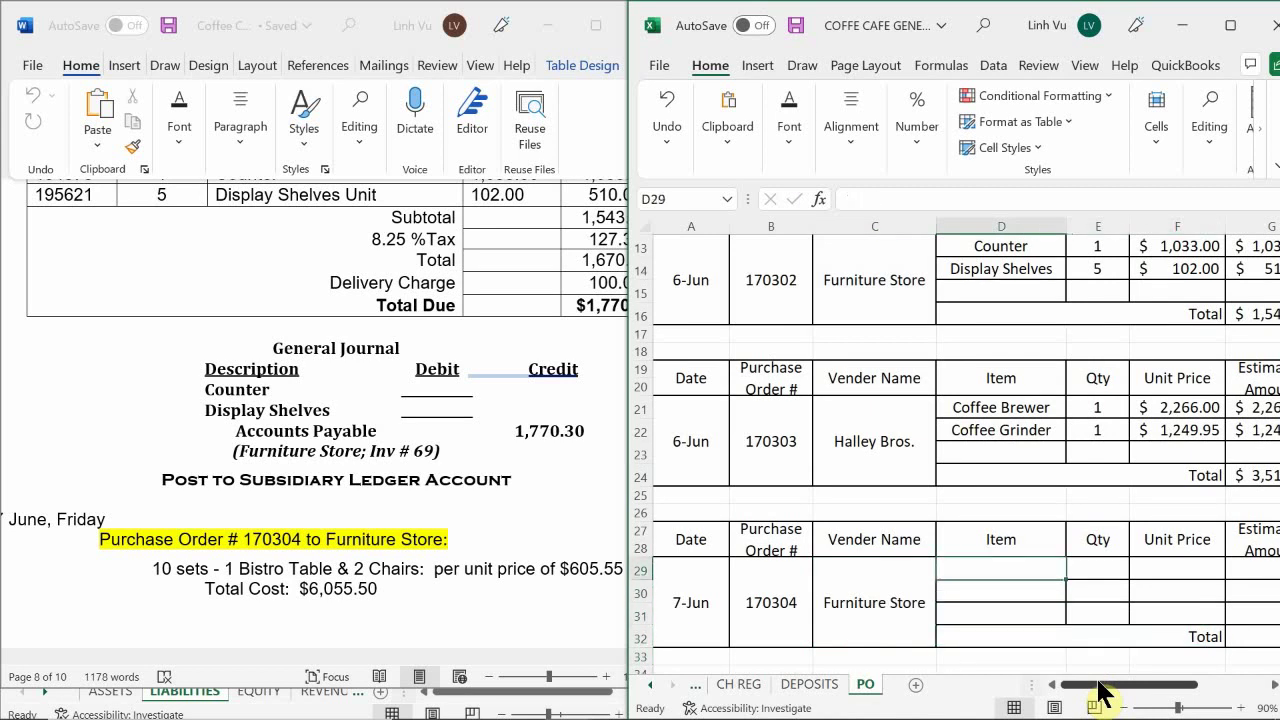
text(Ta)
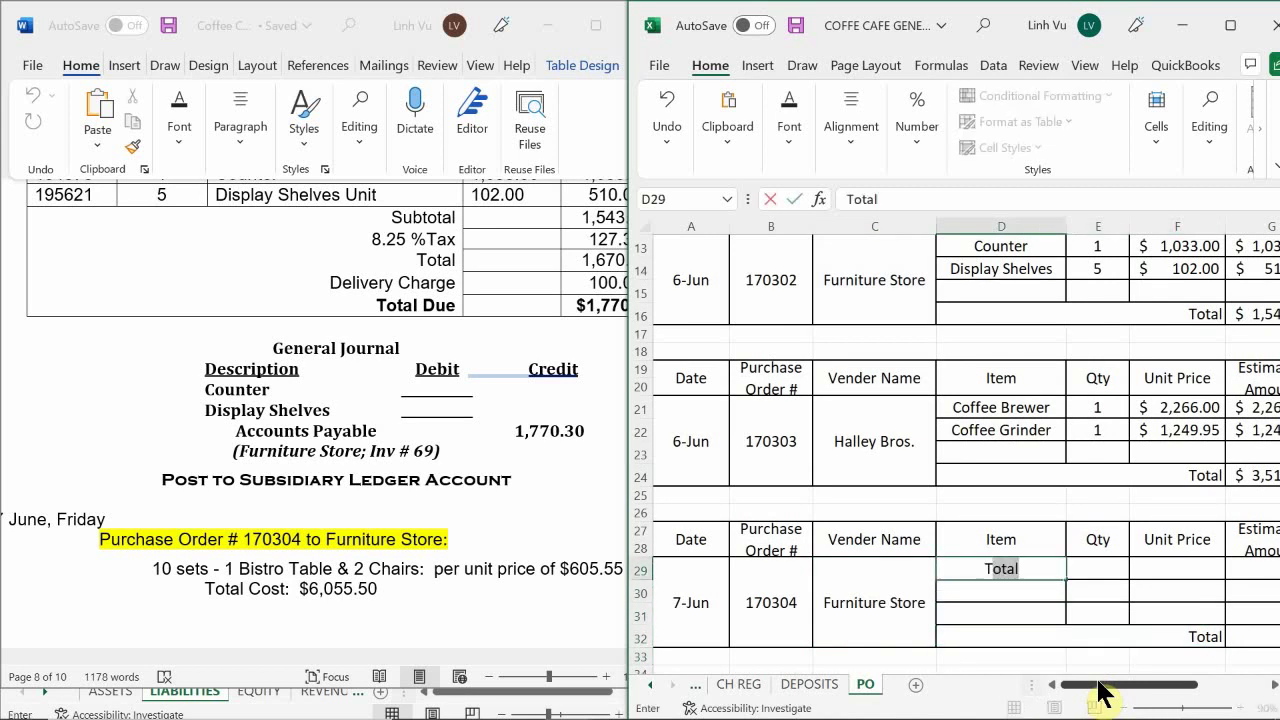
key(BackSpace)
key(BackSpace)
text(1)
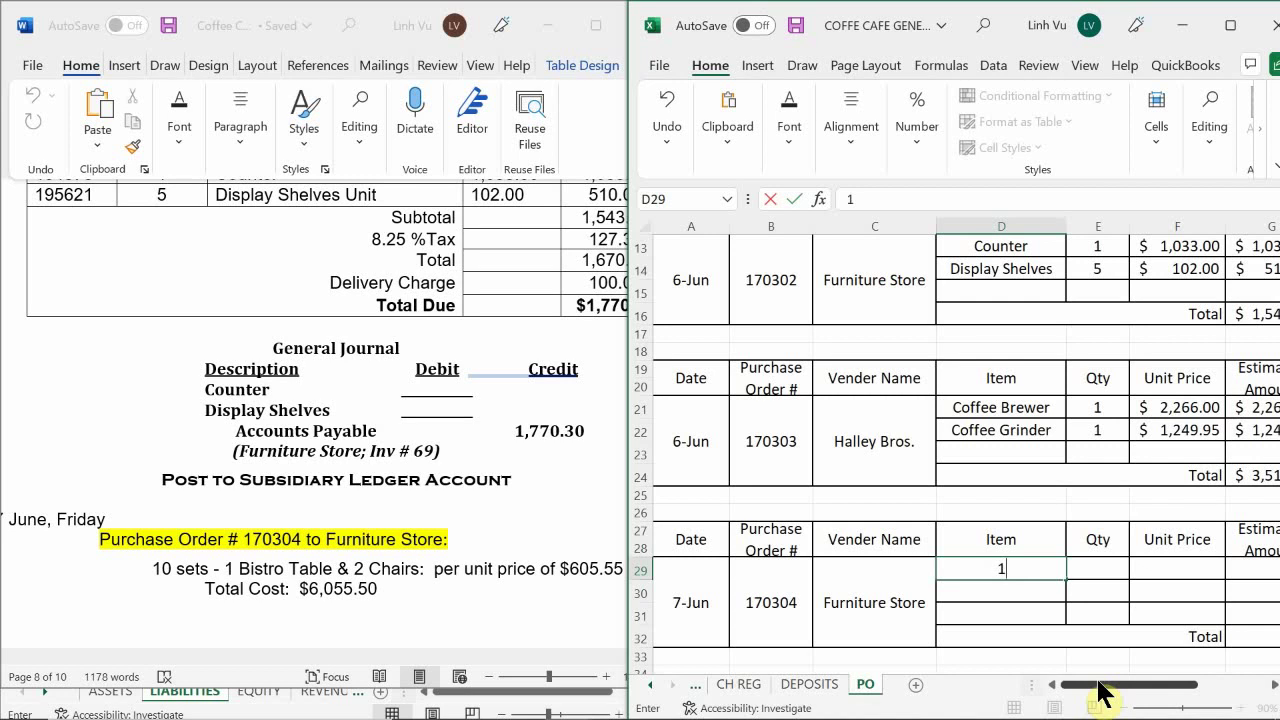
text( Tabl)
text(e )
text(2 SC)
key(BackSpace)
key(BackSpace)
text(Cha)
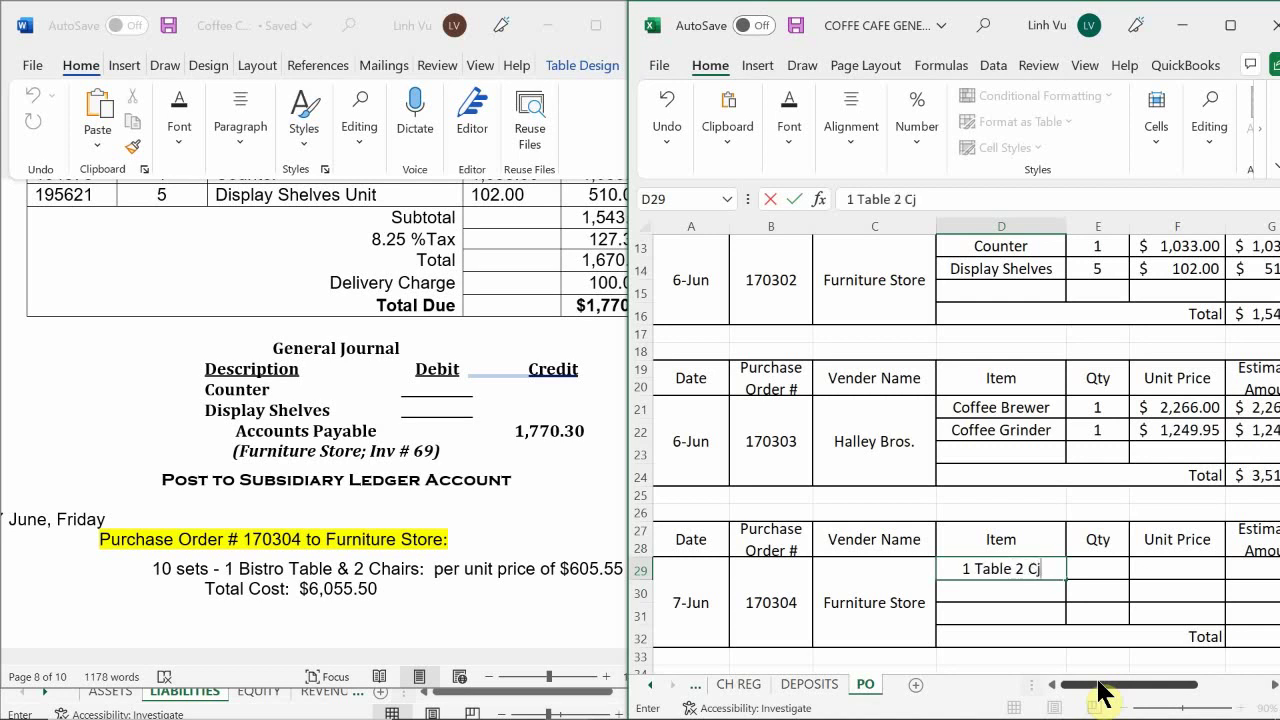
text(id)
key(BackSpace)
key(BackSpace)
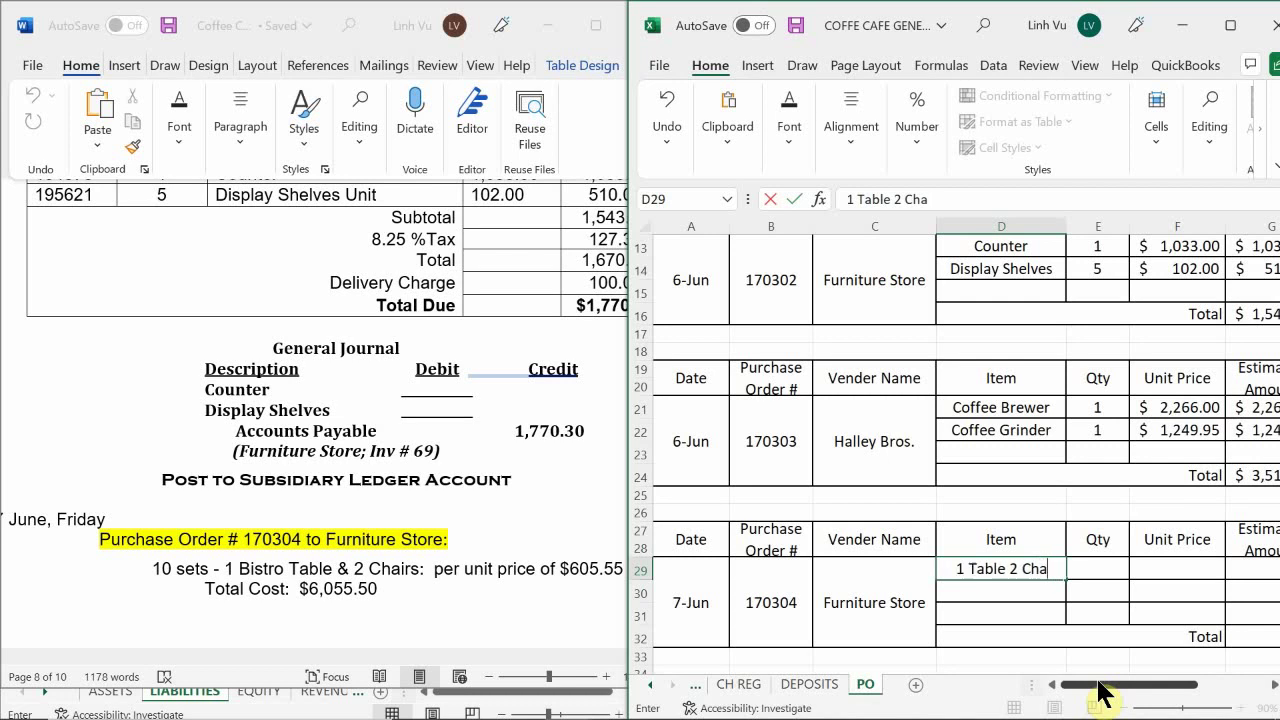
text(irs)
key(Tab)
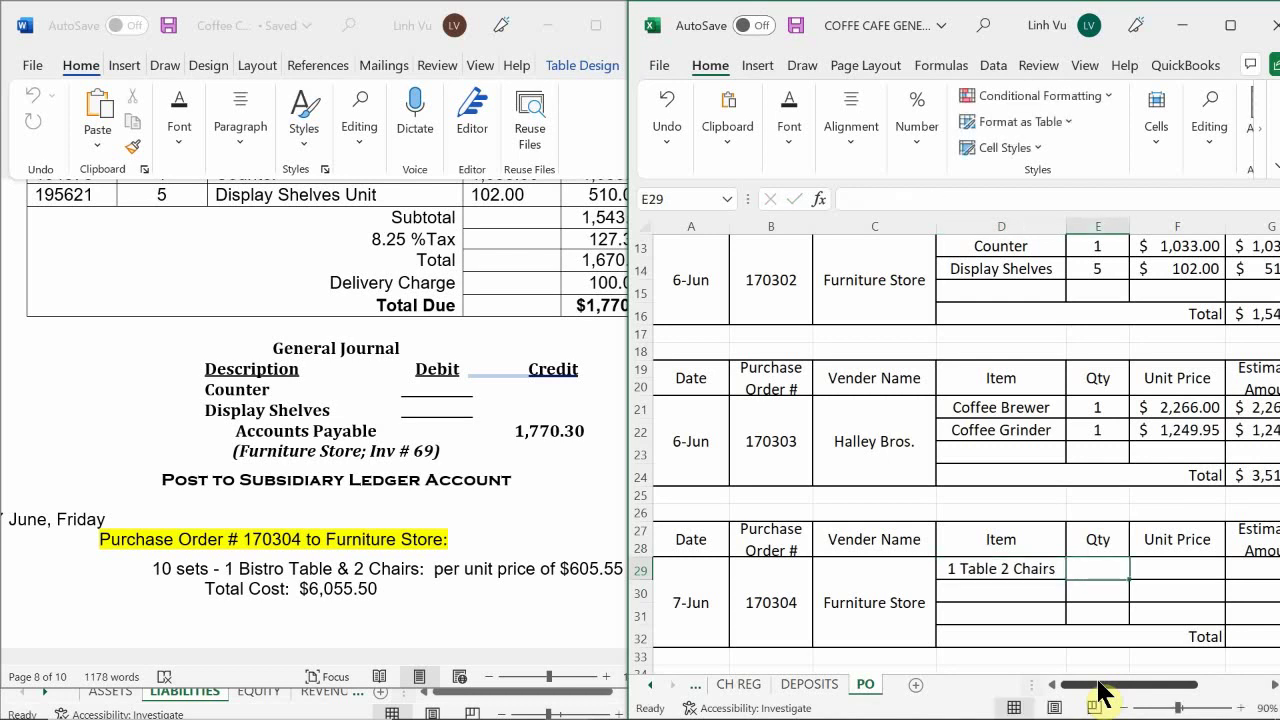
Enter a quantity of 10 and a unit price of 605.50 for the table and chairs item.
text(10)
key(Return)
key(Right)
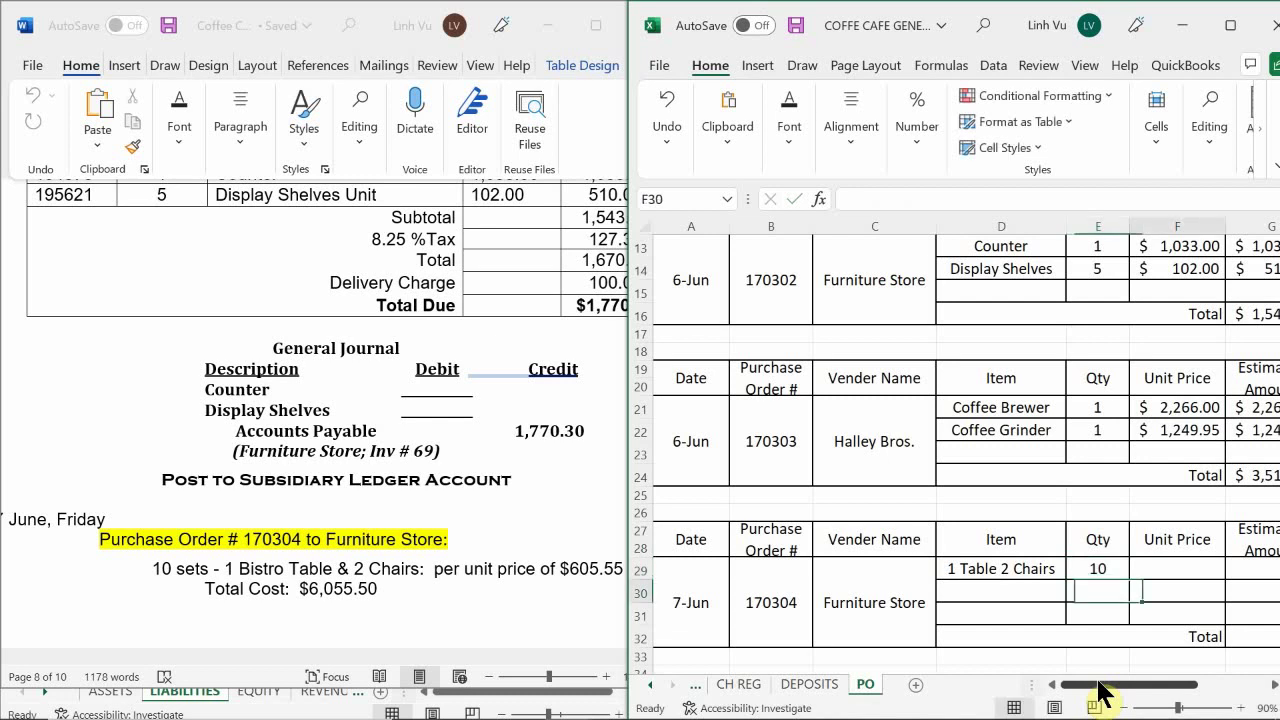
key(Right)
key(Up)
key(Left)
key(Left)
key(Left)
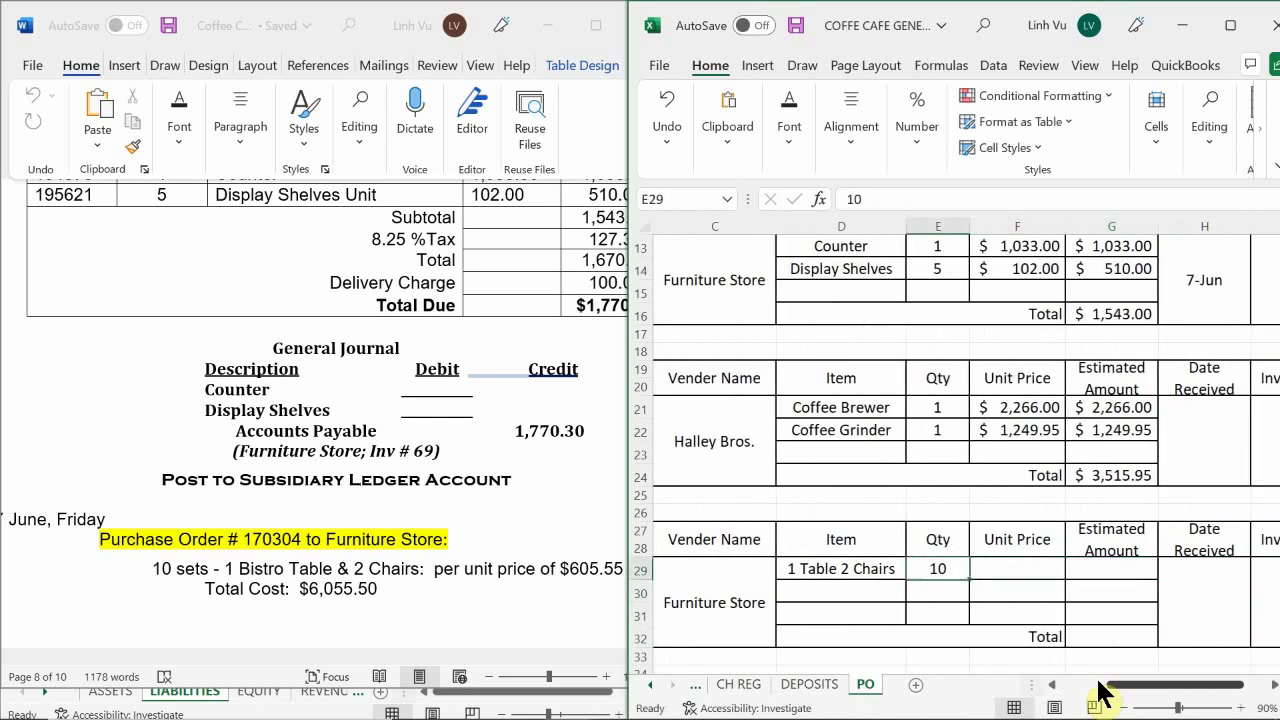
key(Down)
key(Right)
key(Right)
key(Up)
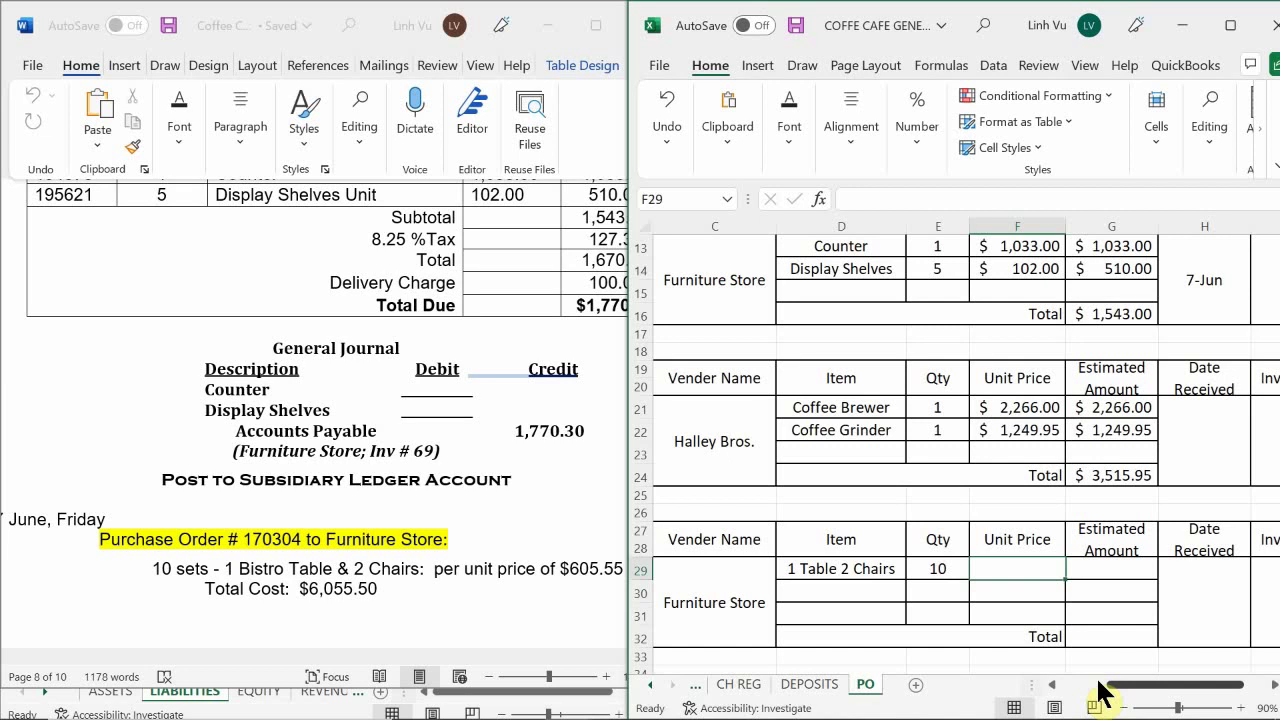
text(605.50)
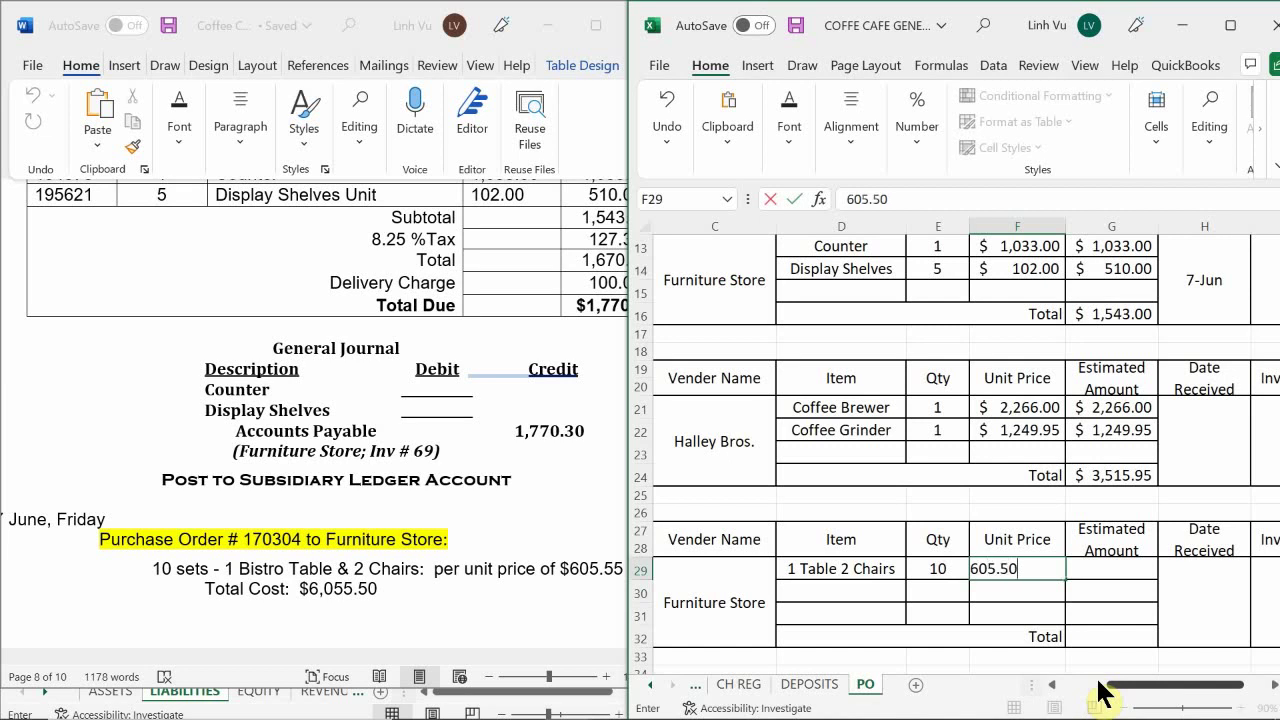
key(Return)
Calculate the estimated amount of the table and chairs item with the formula =E29*F29.
key(Right)
key(Up)
text(=)
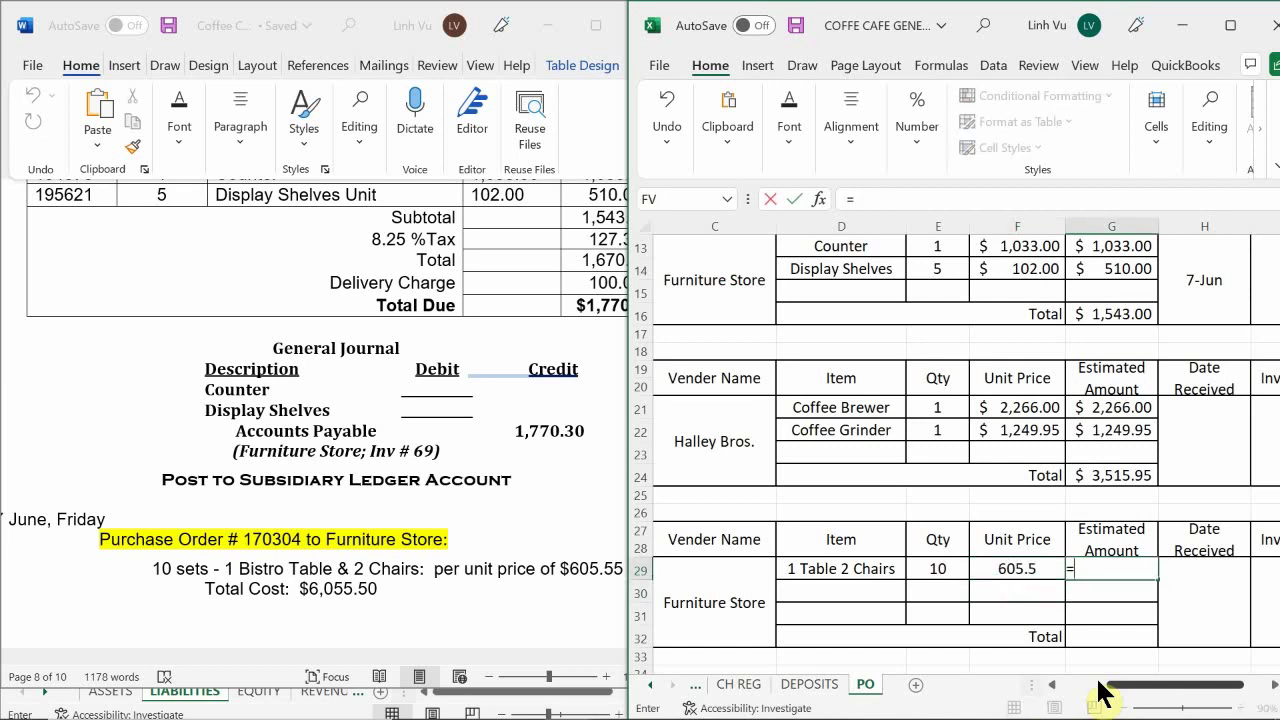
key(Left)
key(Left)
text(*)
key(Left)
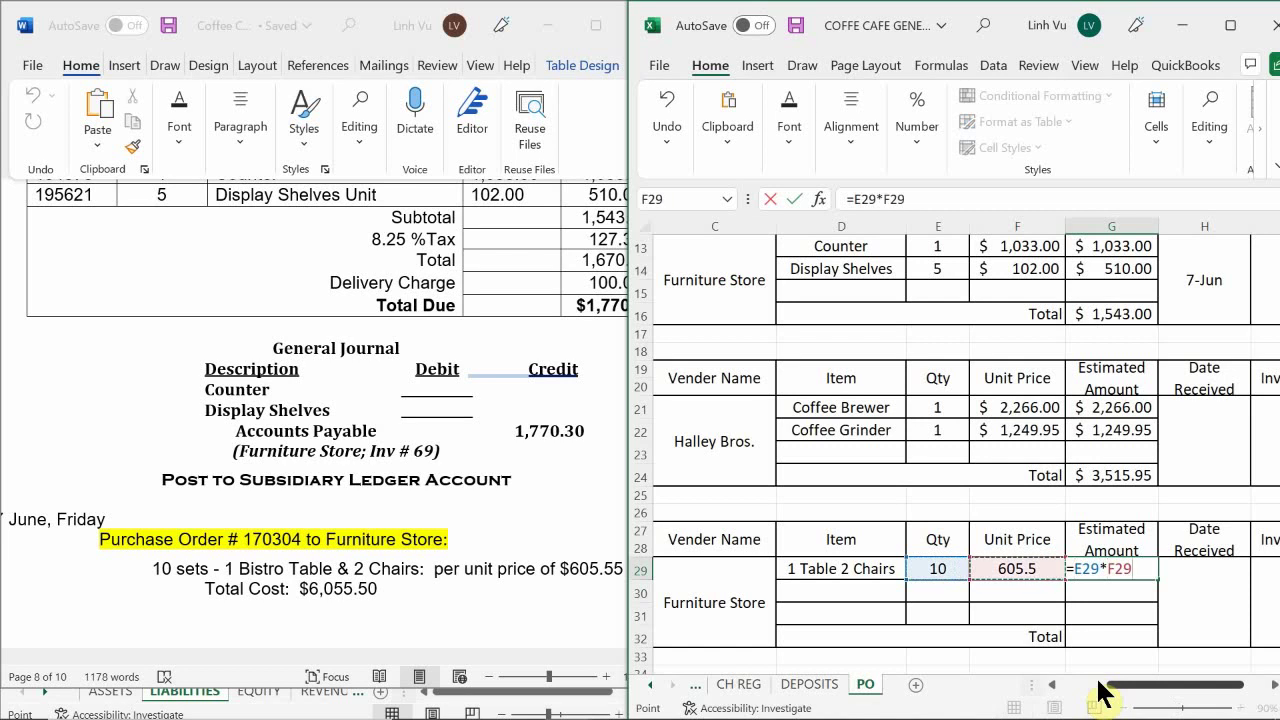
key(Return)
Fill the new purchase order's total in G32 with a formula referencing the item's estimated amount in G29.
key(Down)
key(Down)
text(=)
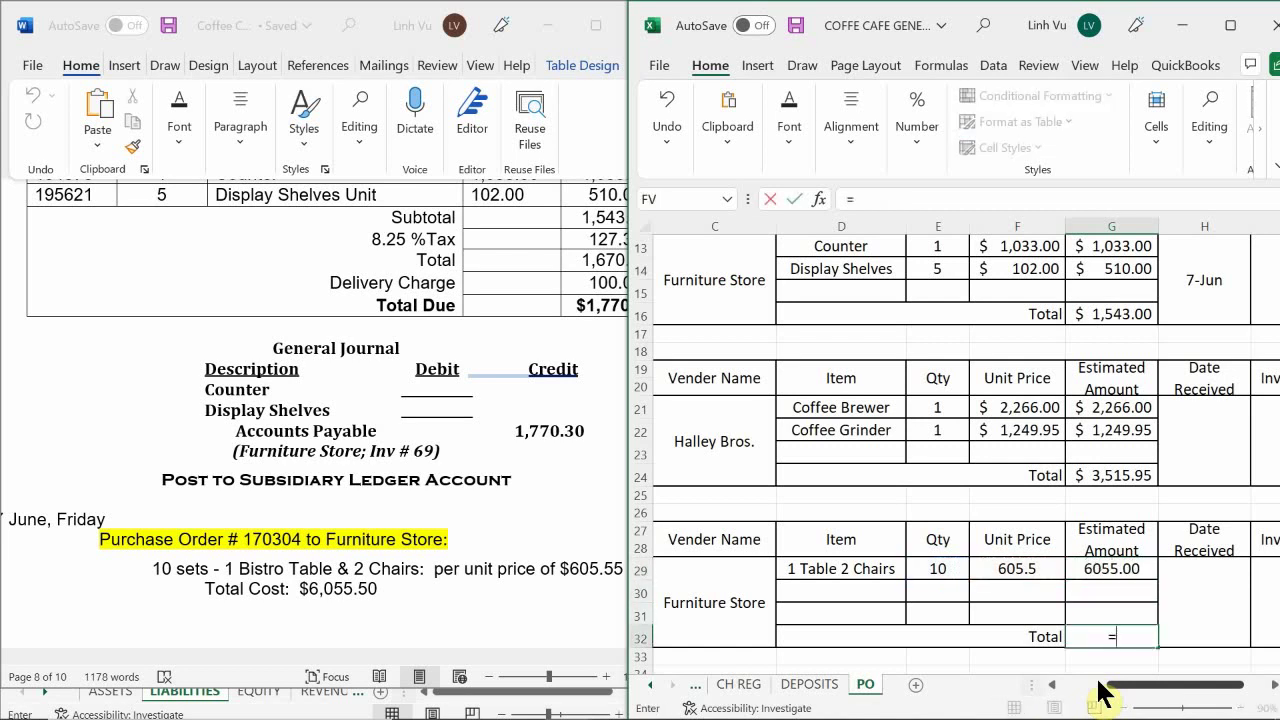
key(Up)
key(Up)
key(Up)
key(Return)
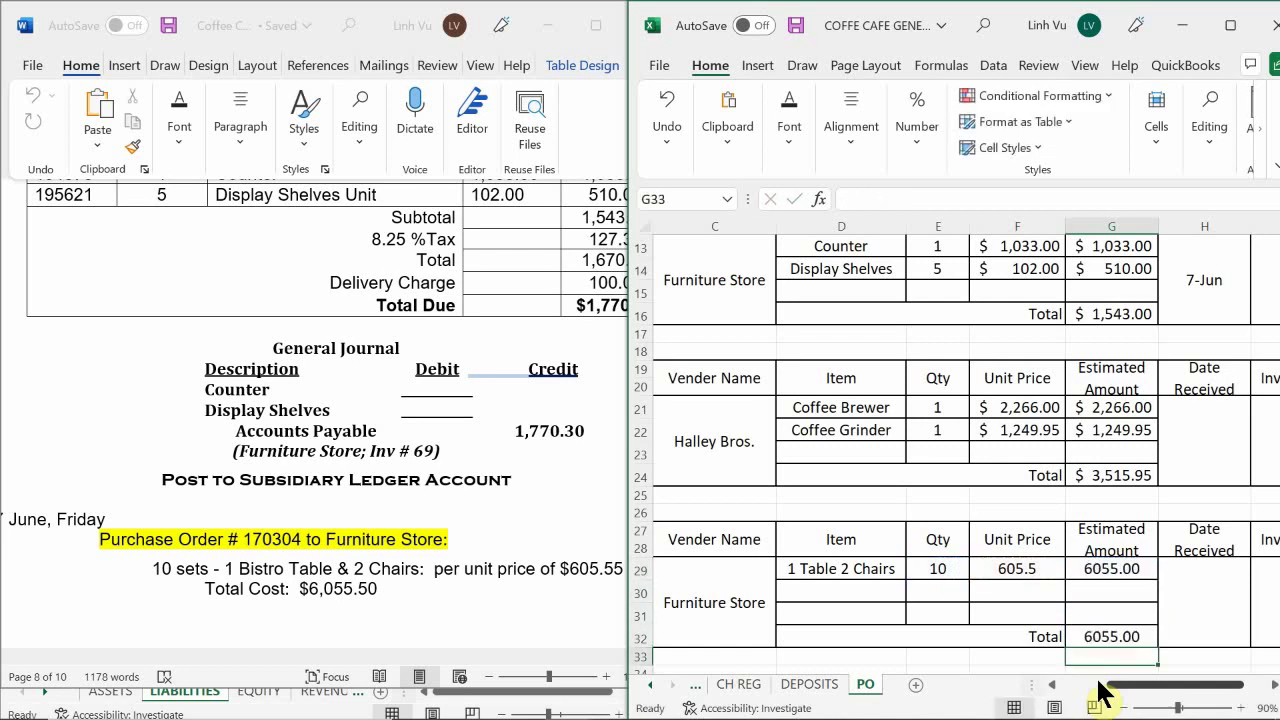
Apply the Accounting number format to the new purchase order's unit prices and estimated amounts in F29:G31 and its total in G32.
click(1043, 568)
drag(1043, 568, 1094, 610)
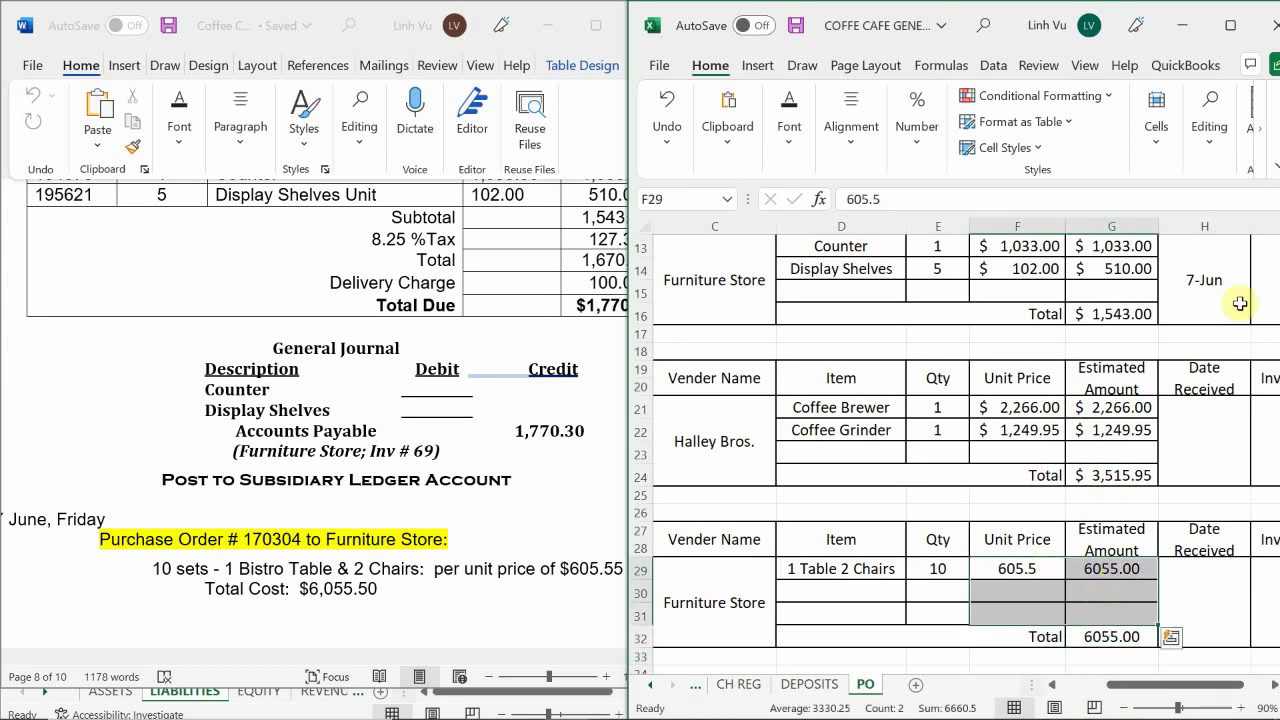
click(848, 134)
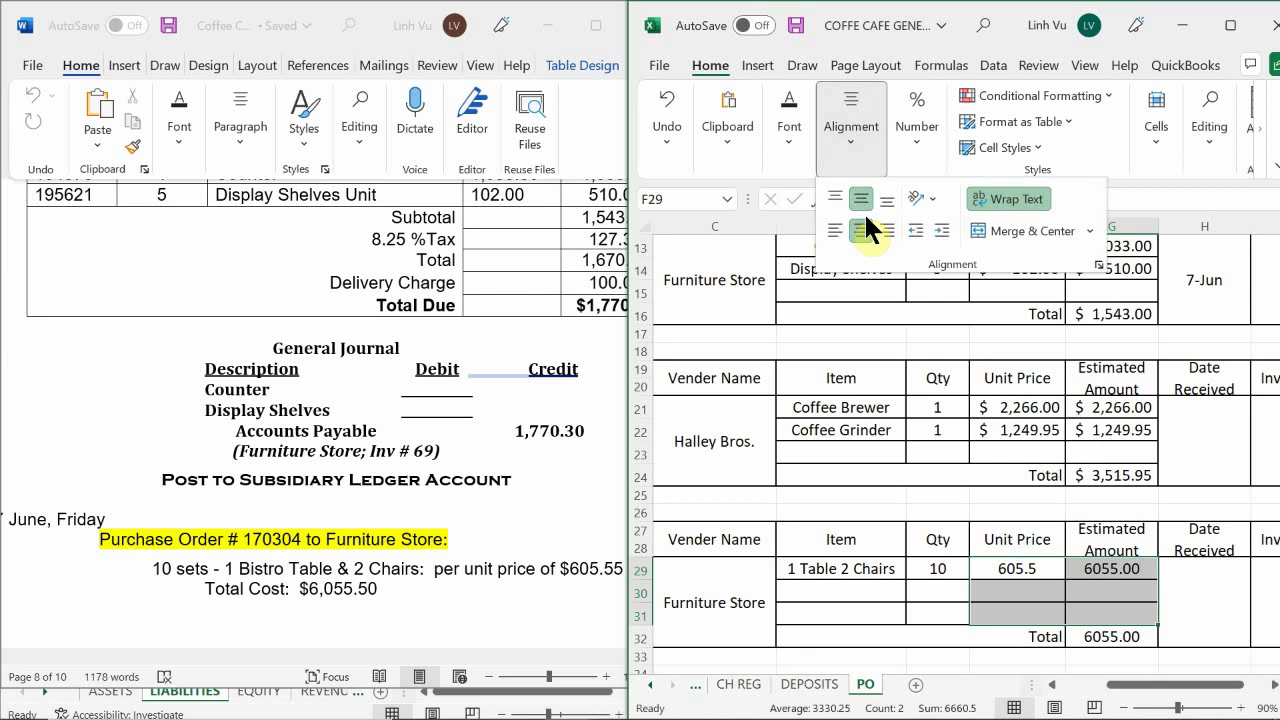
click(918, 140)
click(905, 227)
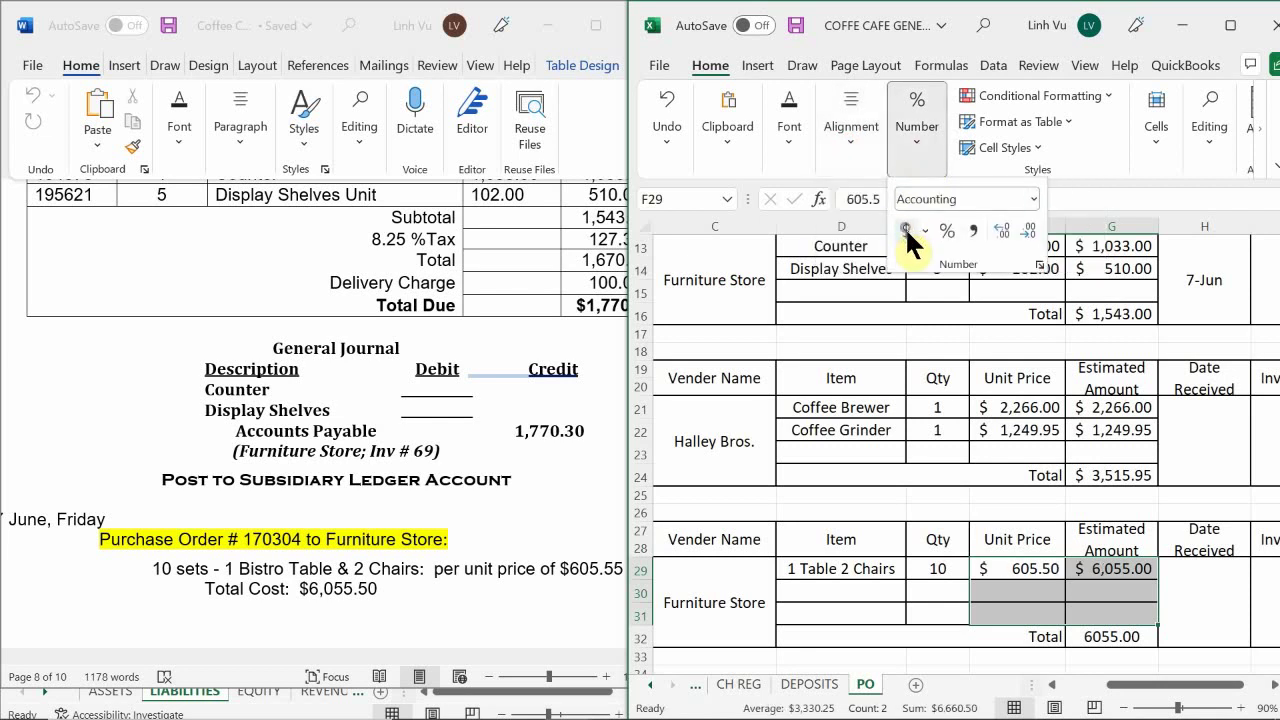
click(1107, 636)
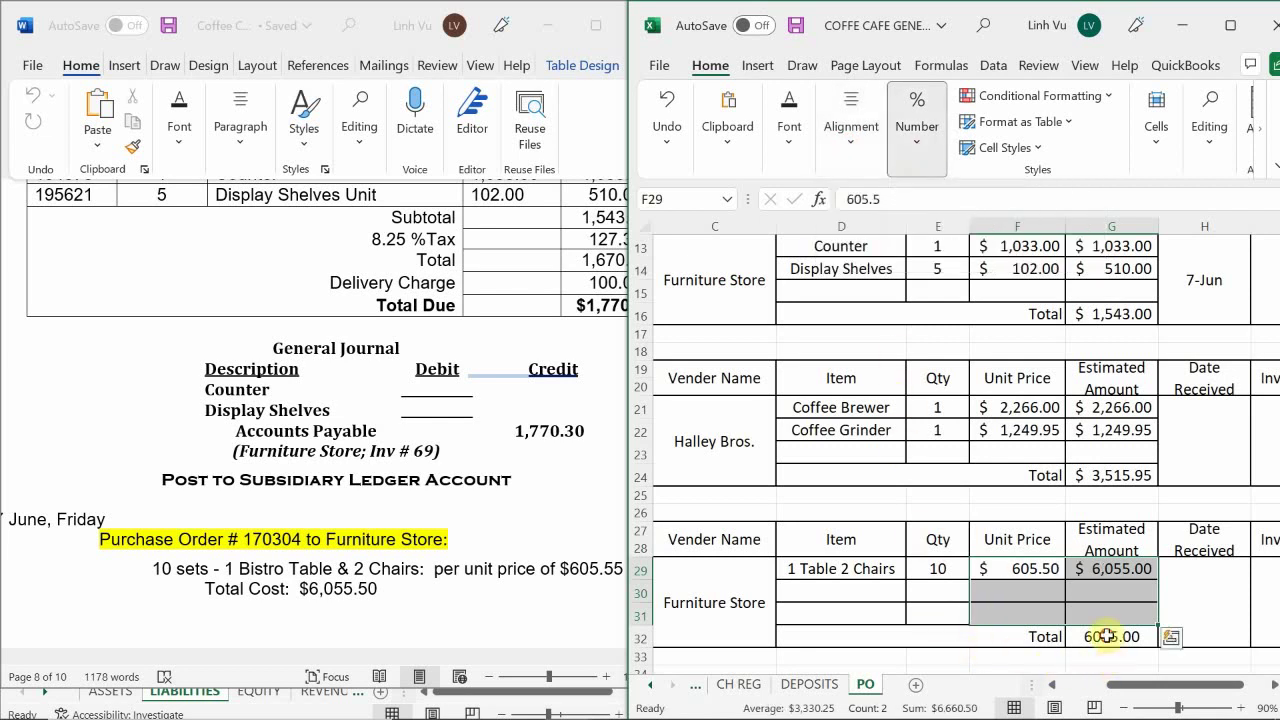
click(1108, 636)
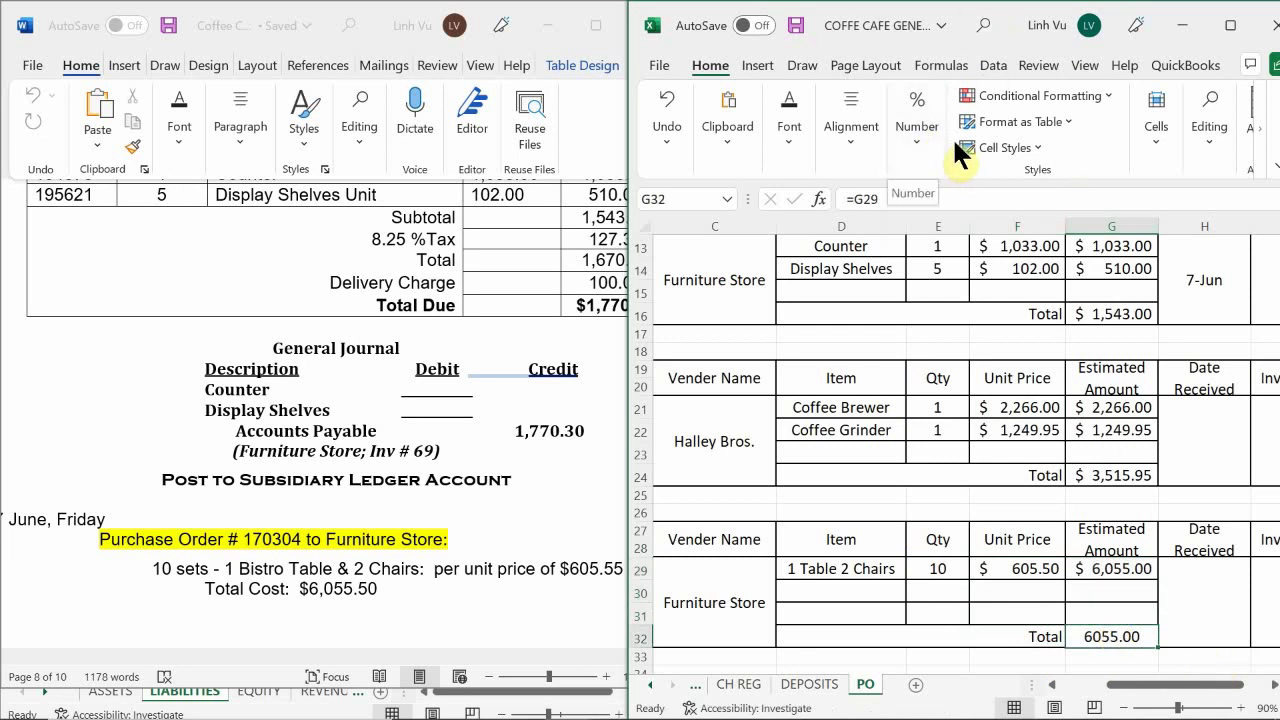
click(915, 100)
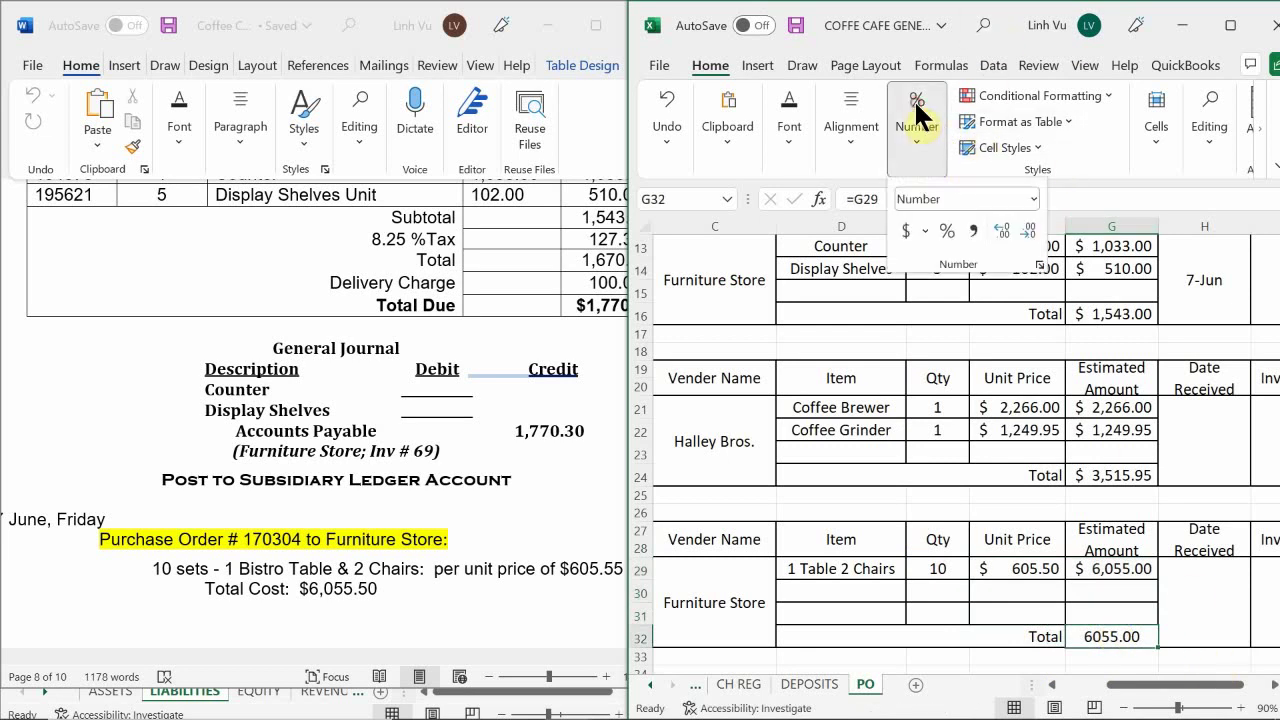
click(905, 228)
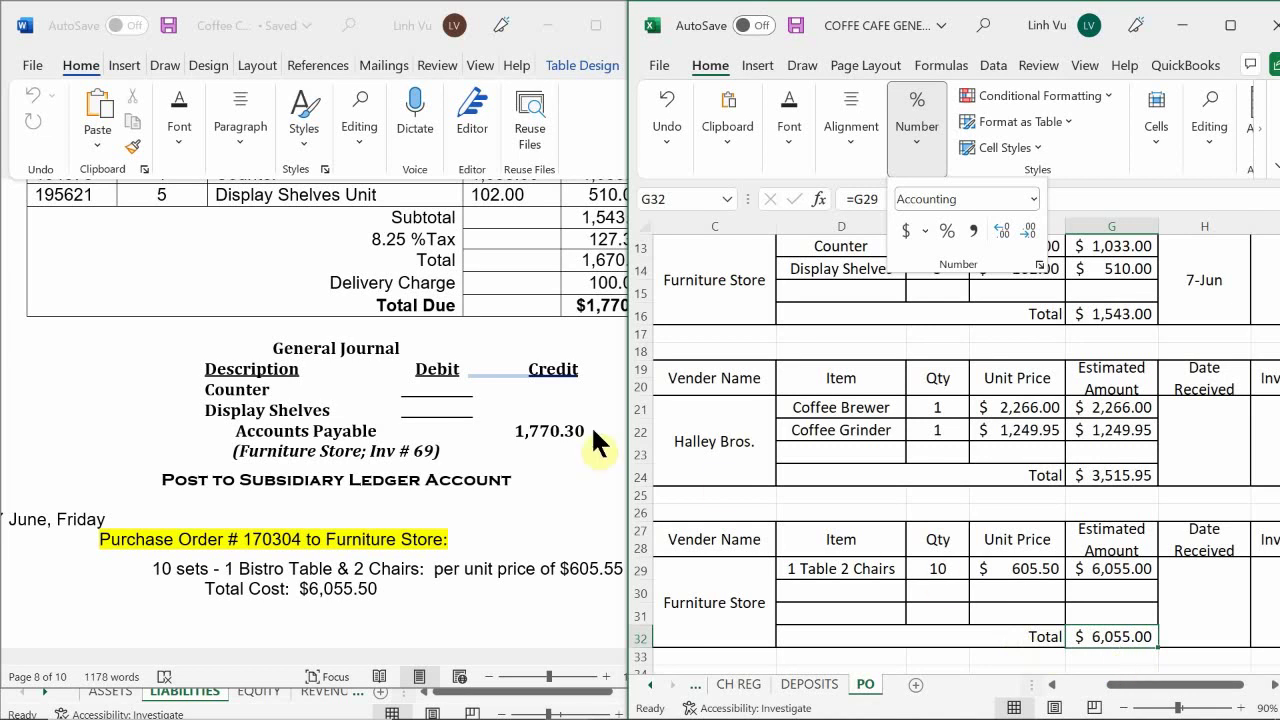
Correct the unit price of the table and chairs item in the new purchase order to 605.55, as given in the assignment.
click(510, 565)
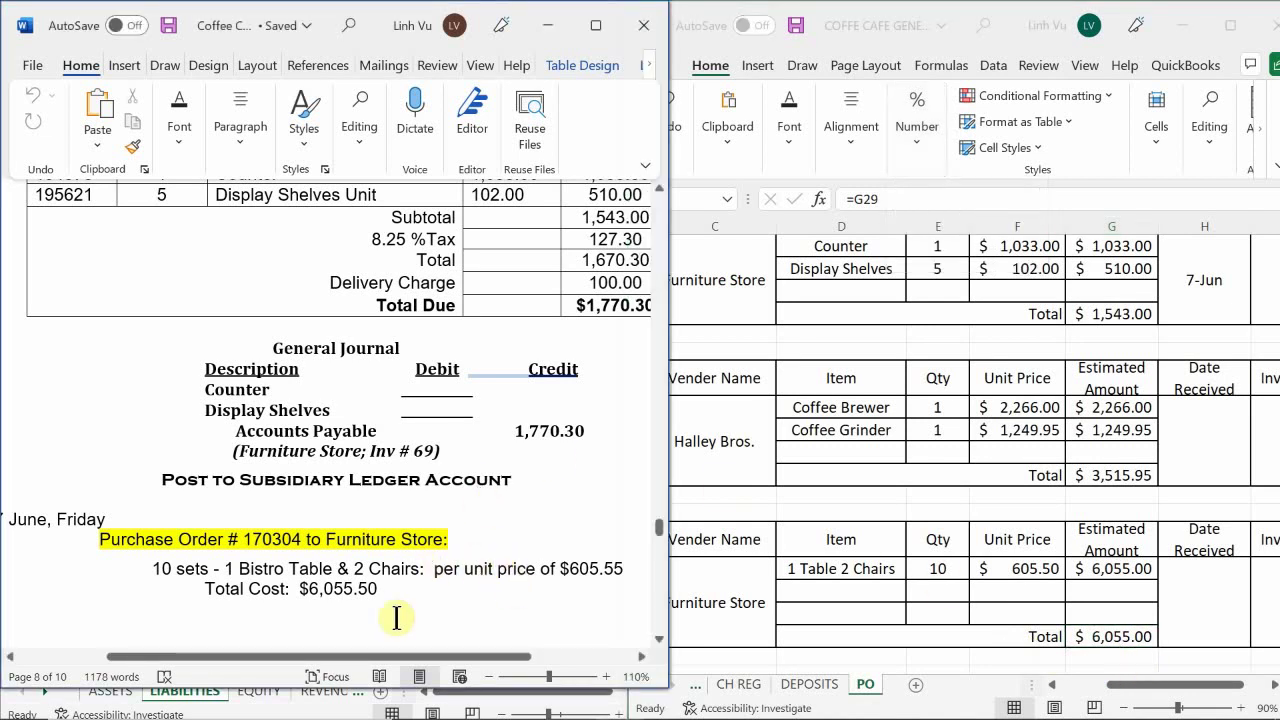
click(370, 656)
drag(370, 660, 418, 662)
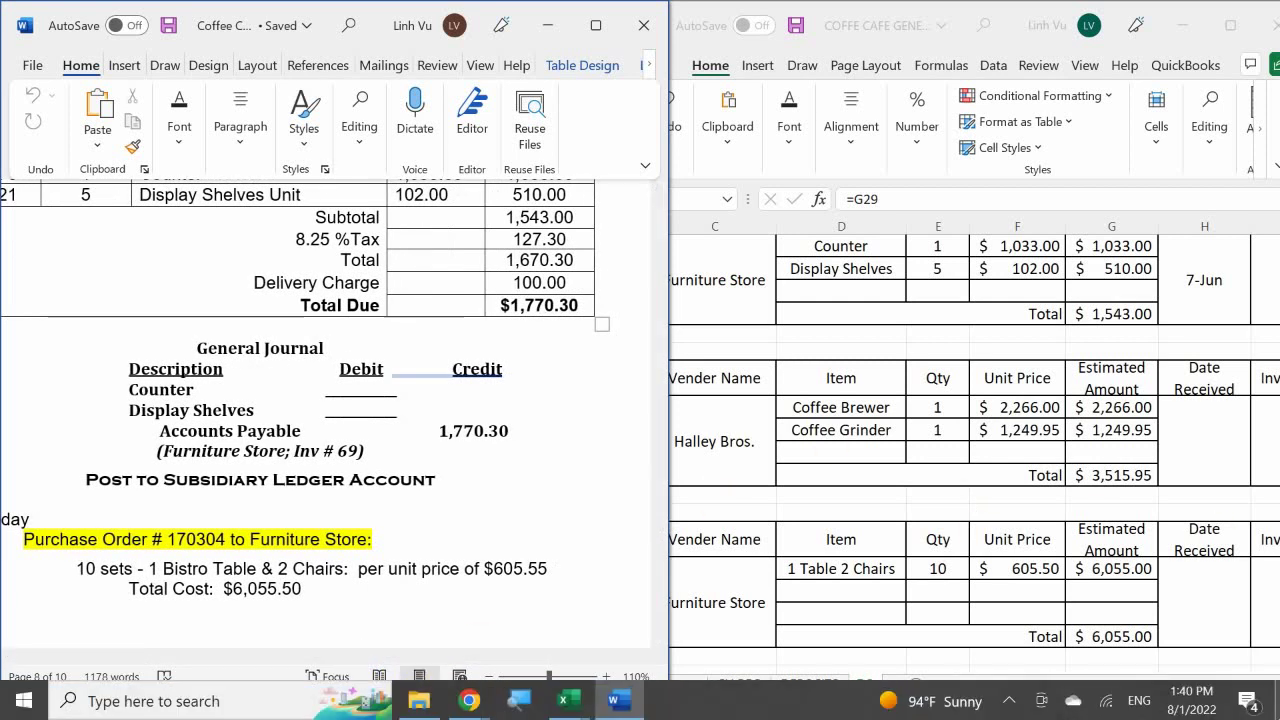
click(1110, 632)
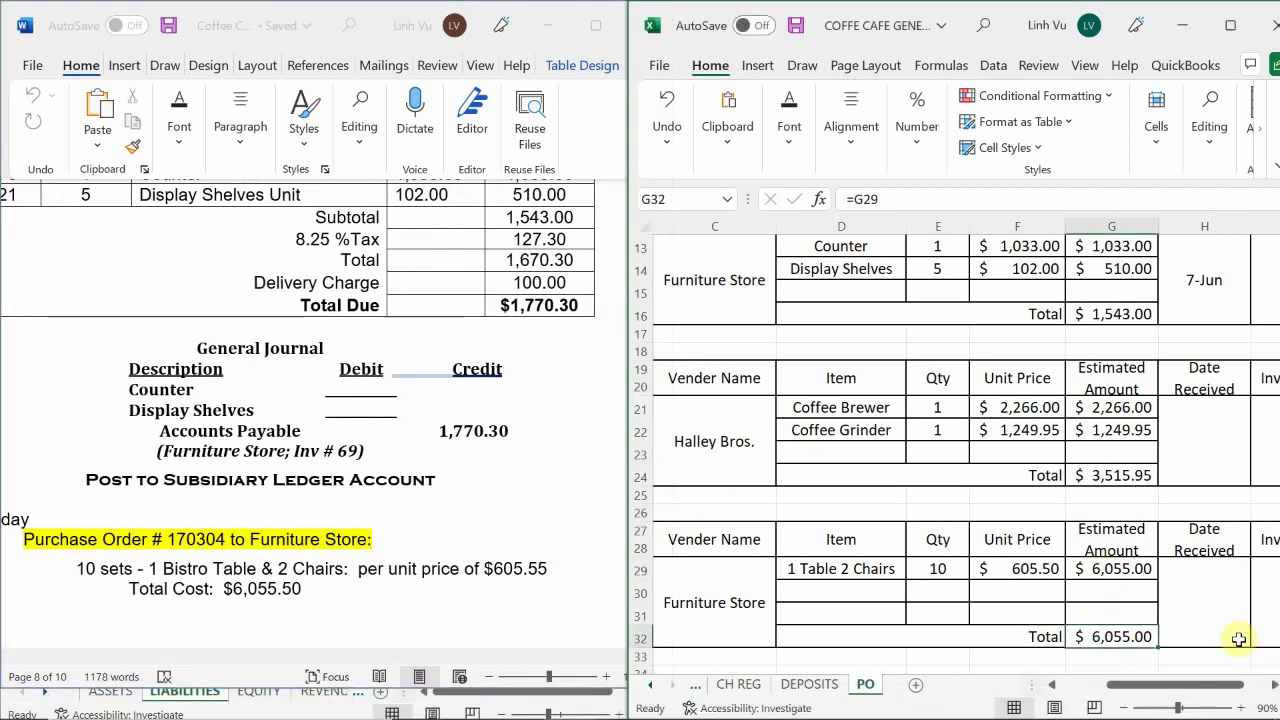
key(Left)
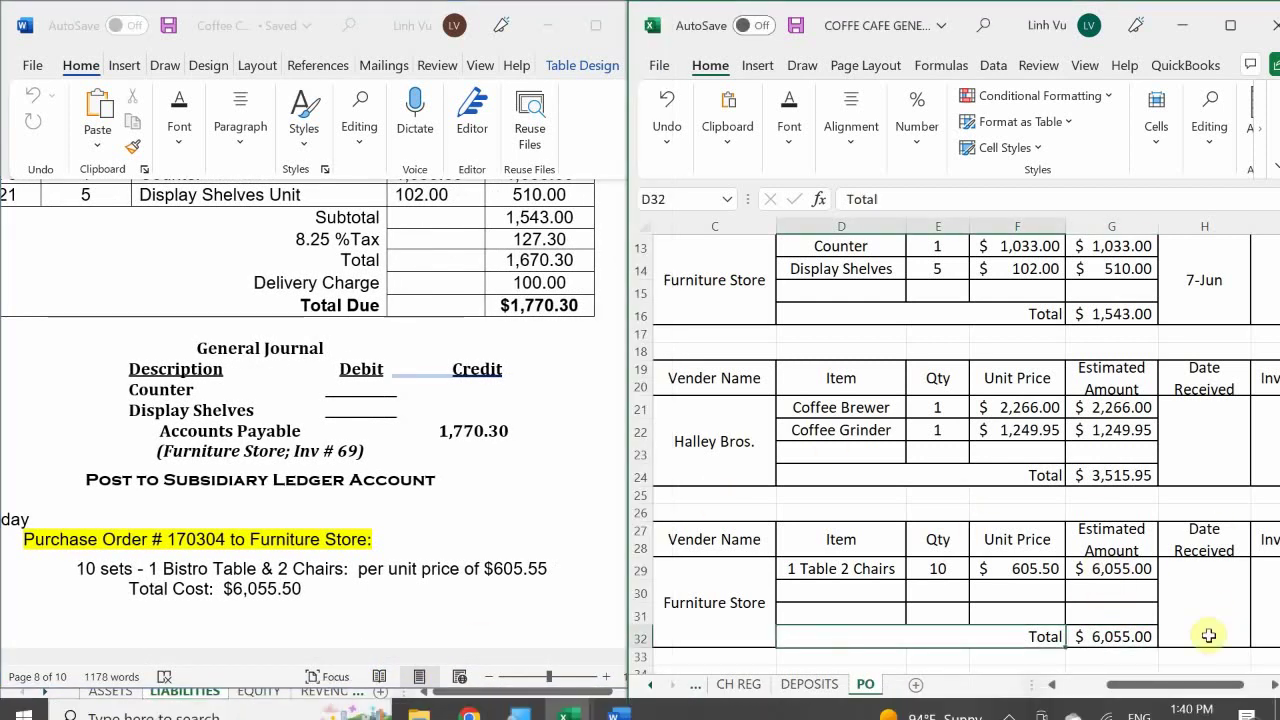
click(1015, 567)
text(605.55)
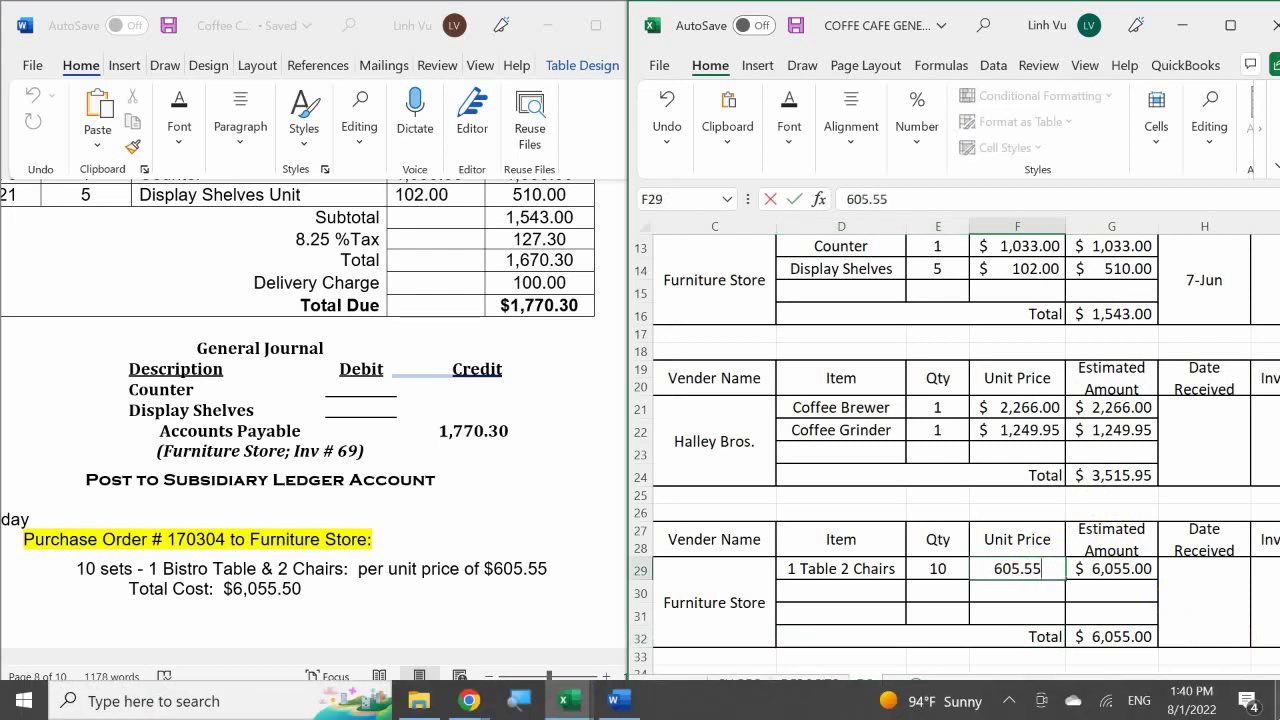
key(Return)
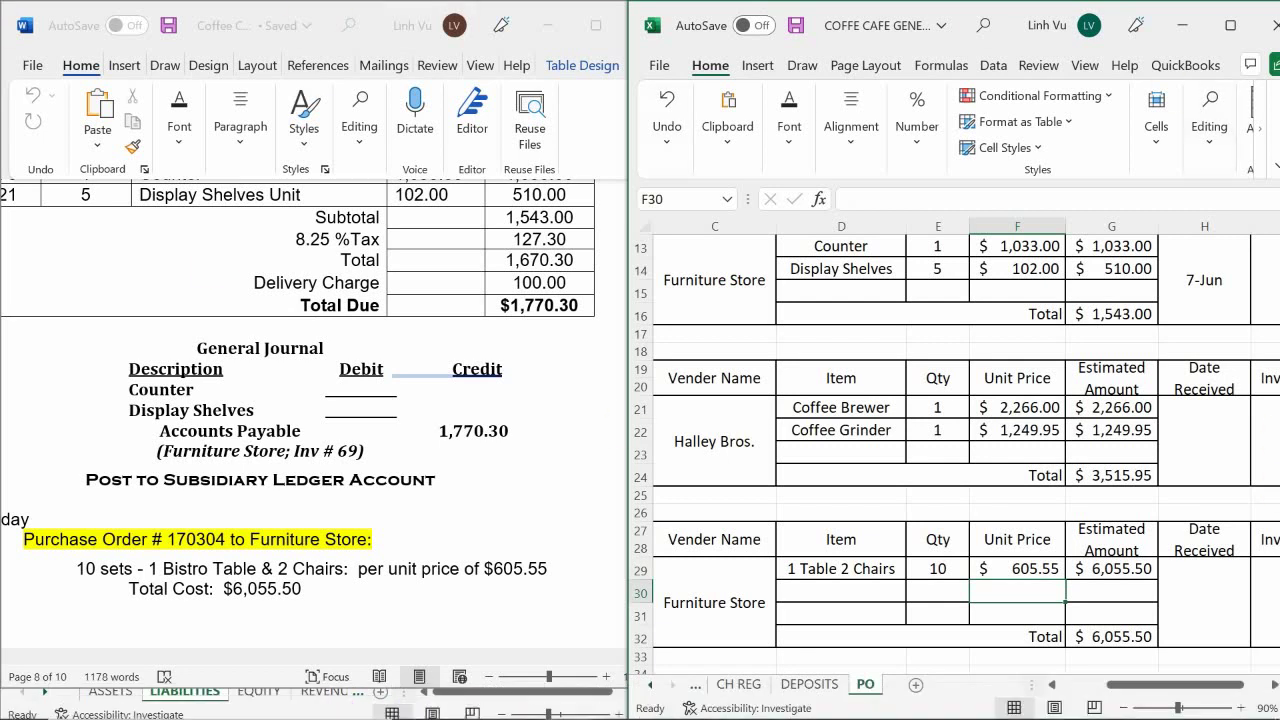
key(Down)
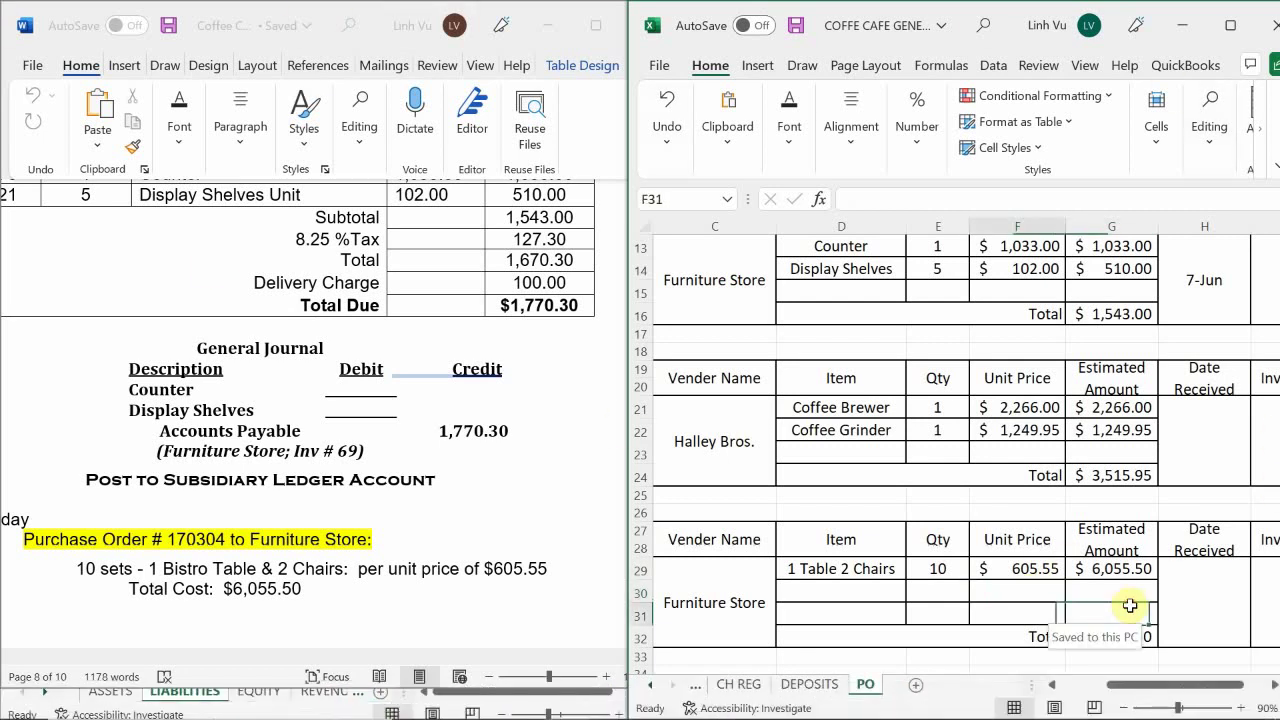
key(Home)
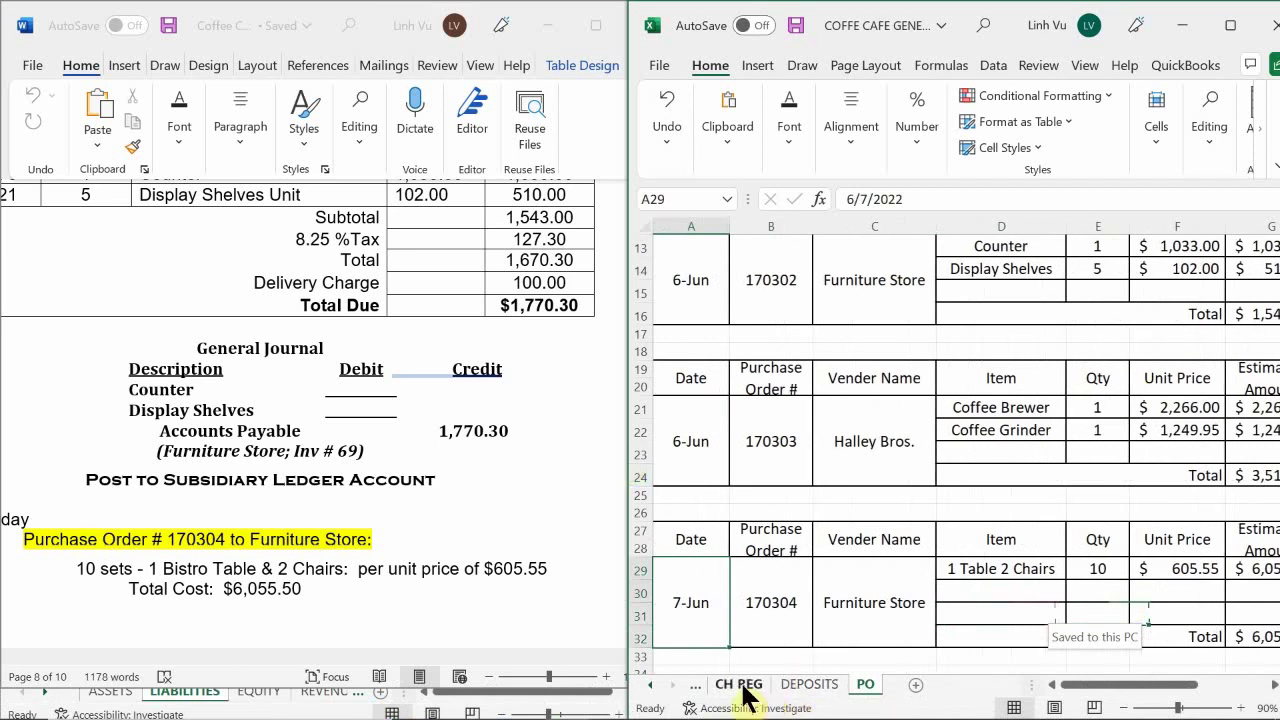
Open the general journal sheet and review the assignment's instructions on the Halley Bros. down payment check and revised purchase order.
click(650, 685)
click(650, 685)
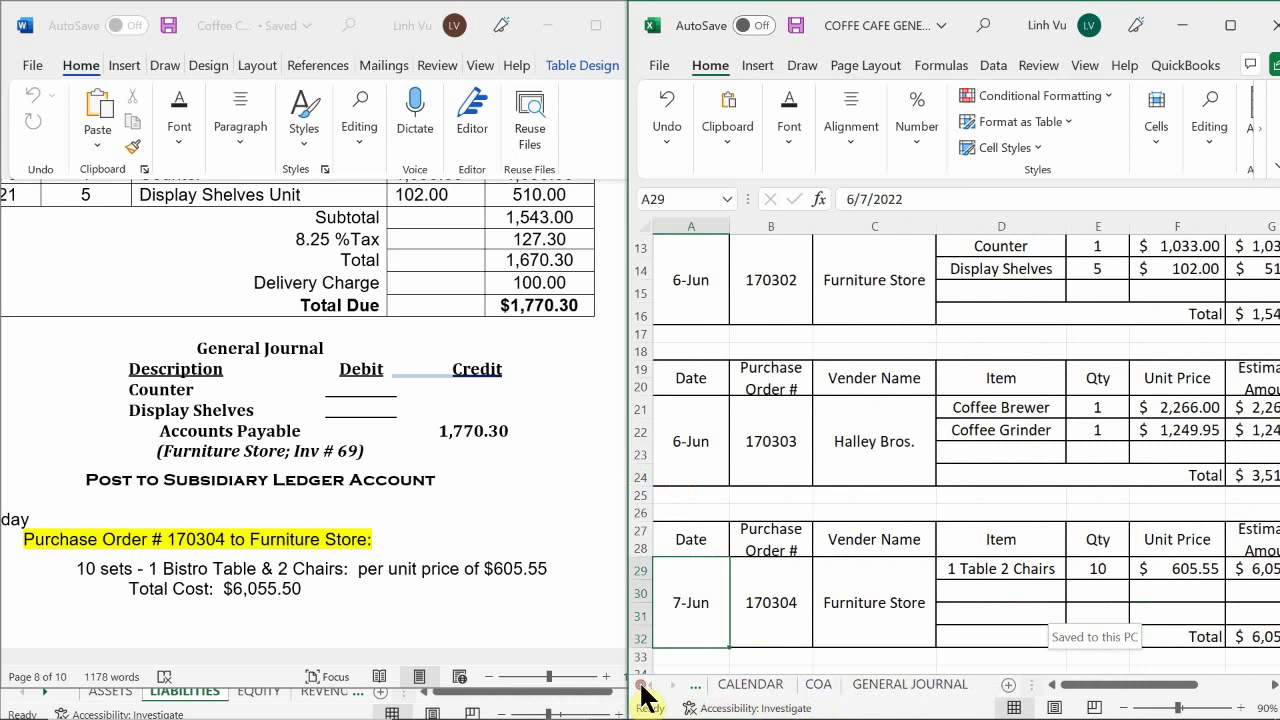
click(768, 690)
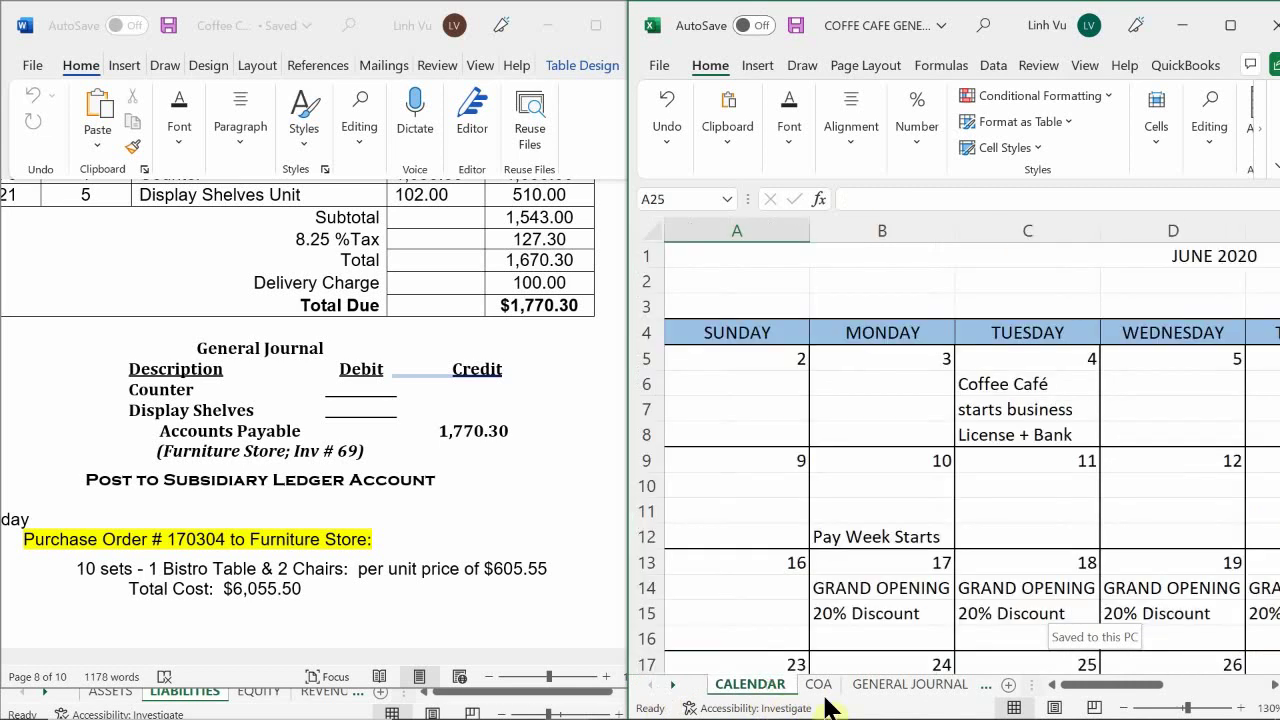
click(890, 687)
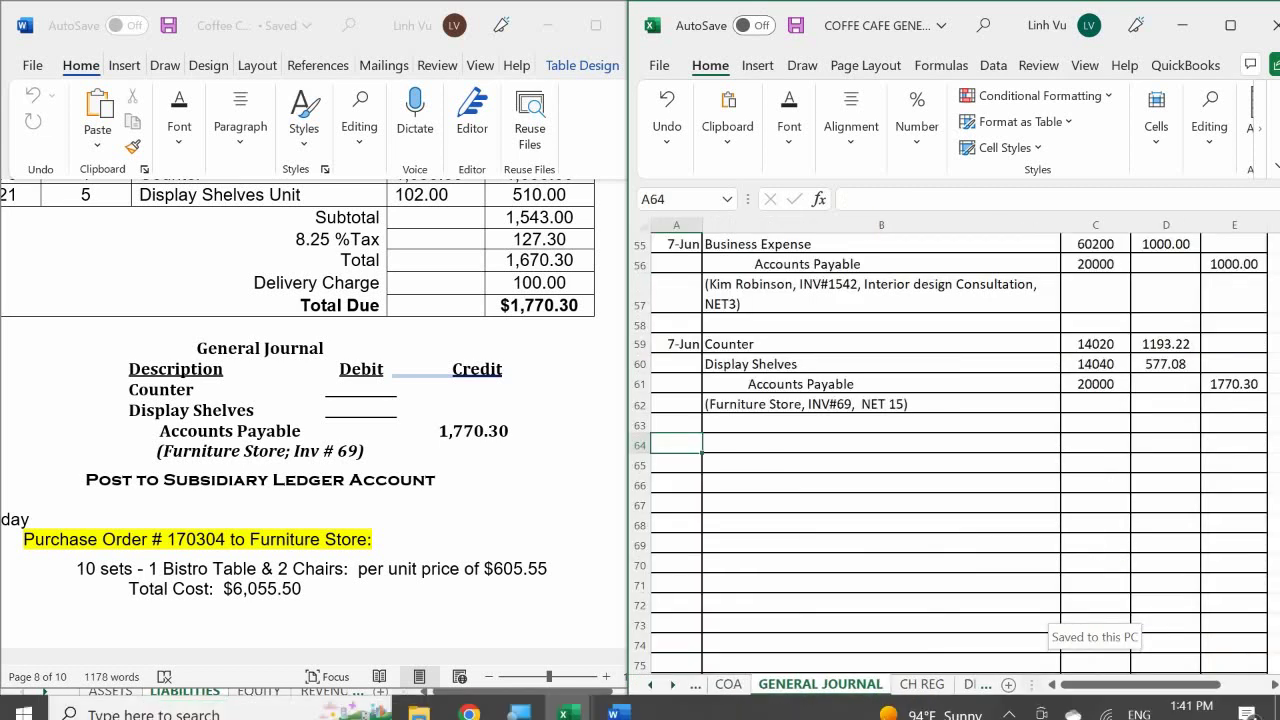
click(347, 461)
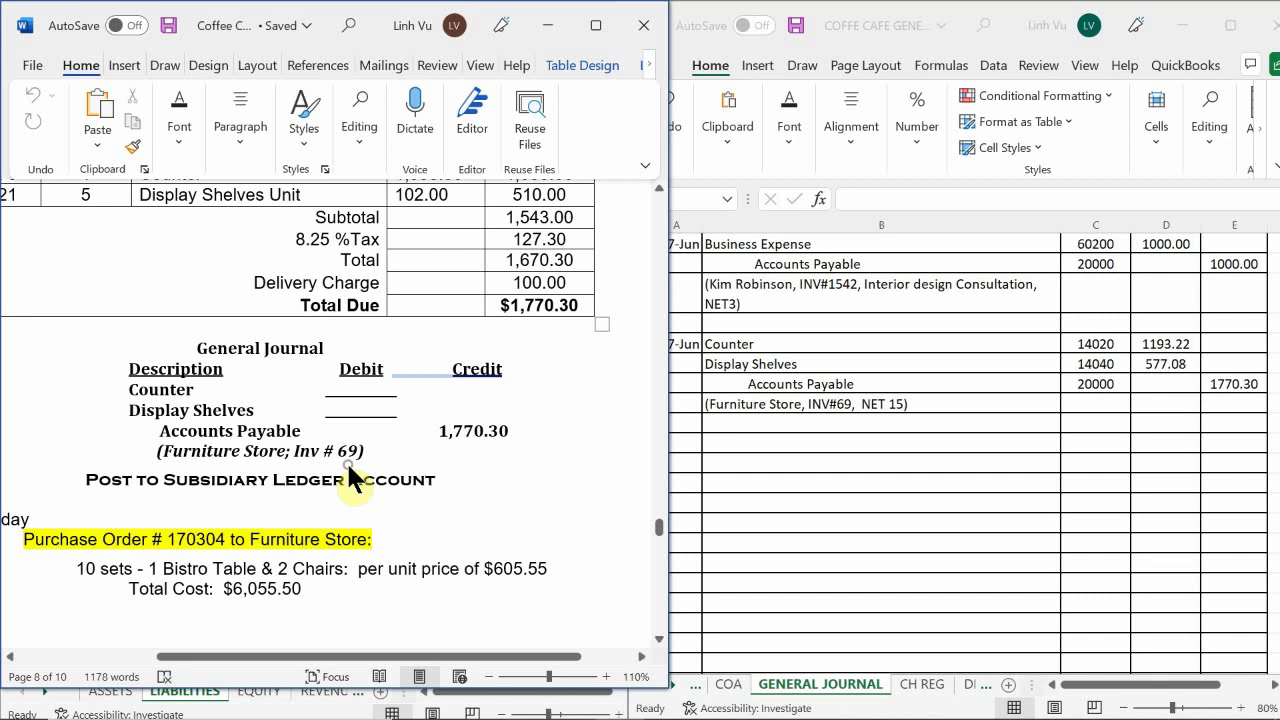
scroll(347, 461, down, 3)
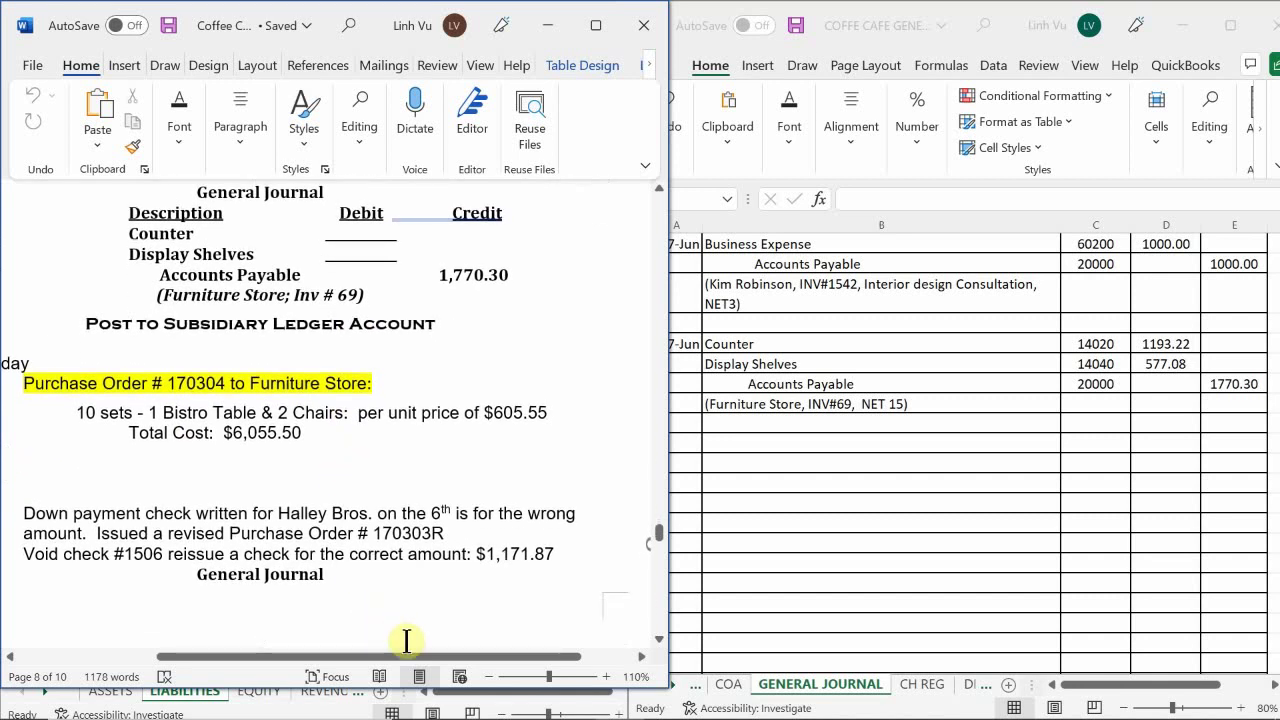
drag(403, 650, 363, 690)
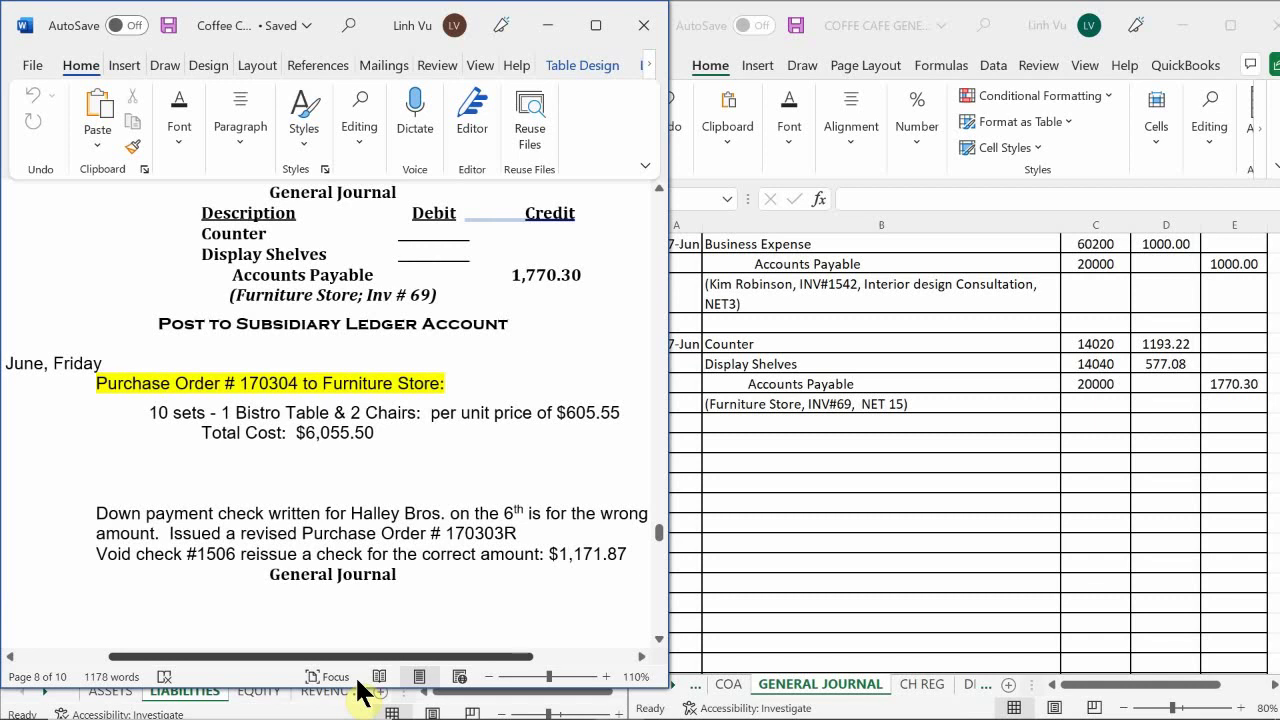
drag(358, 688, 395, 700)
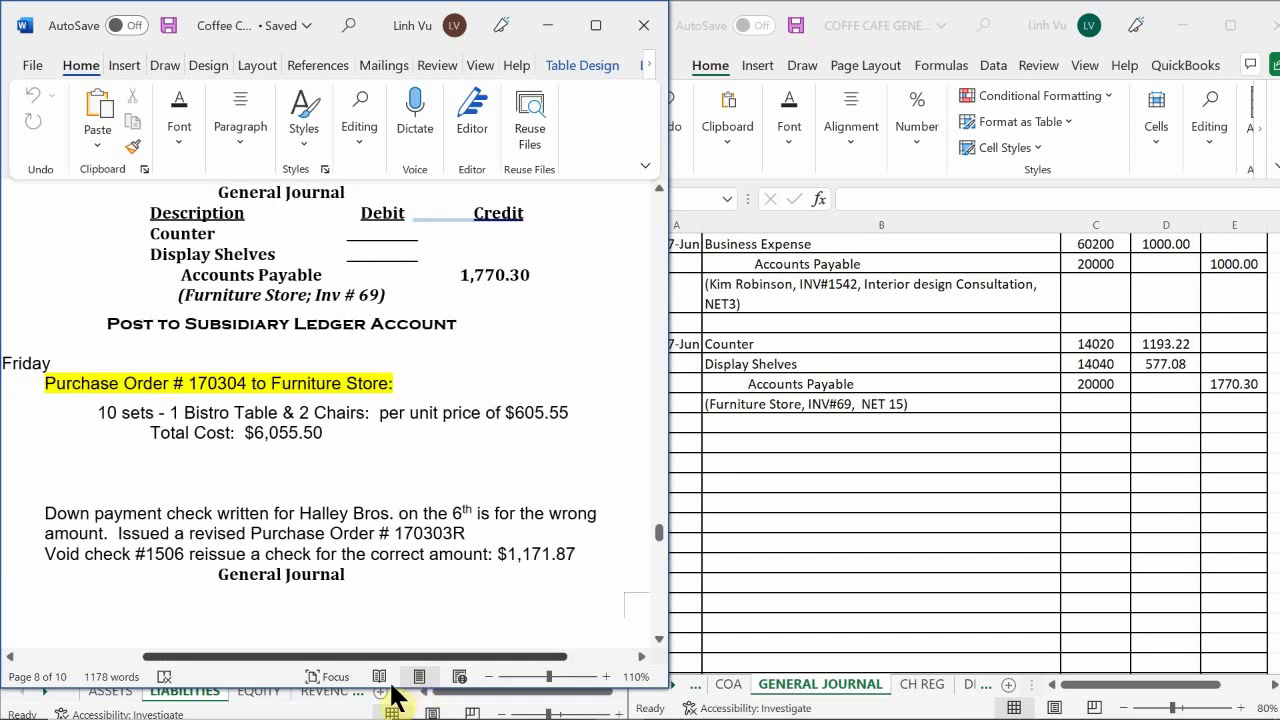
scroll(397, 509, down, 1)
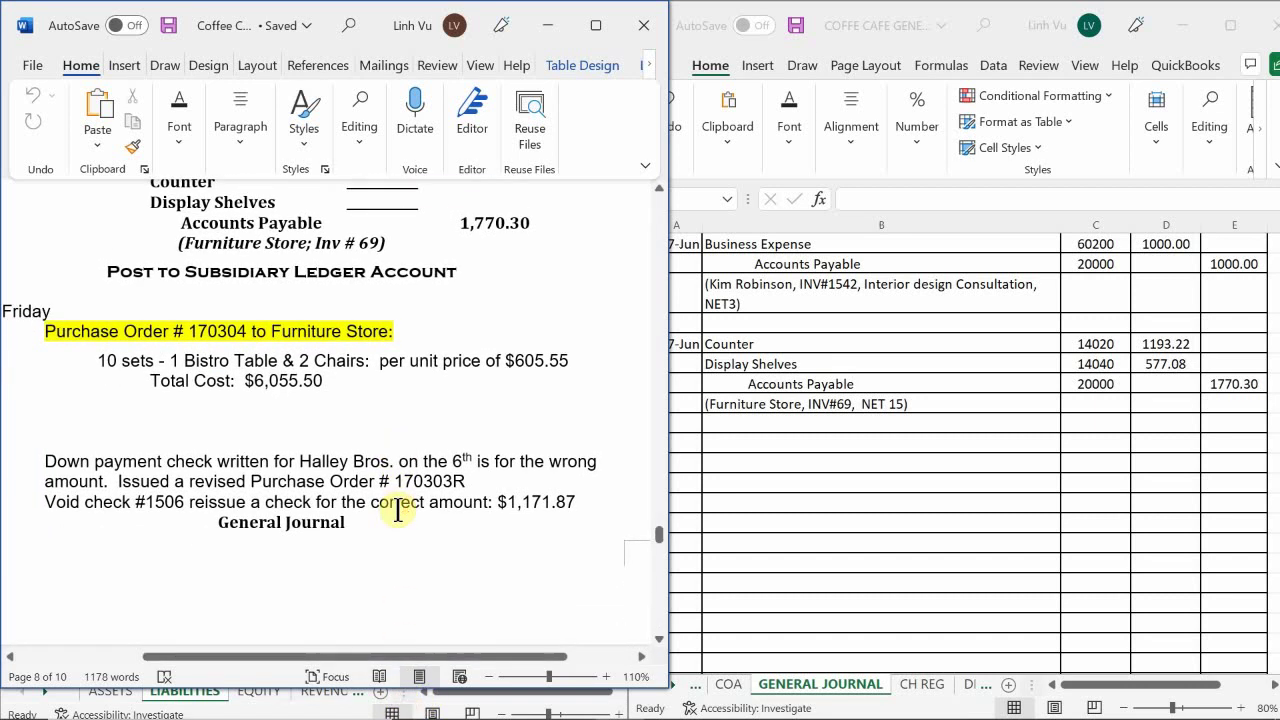
scroll(397, 509, up, 1)
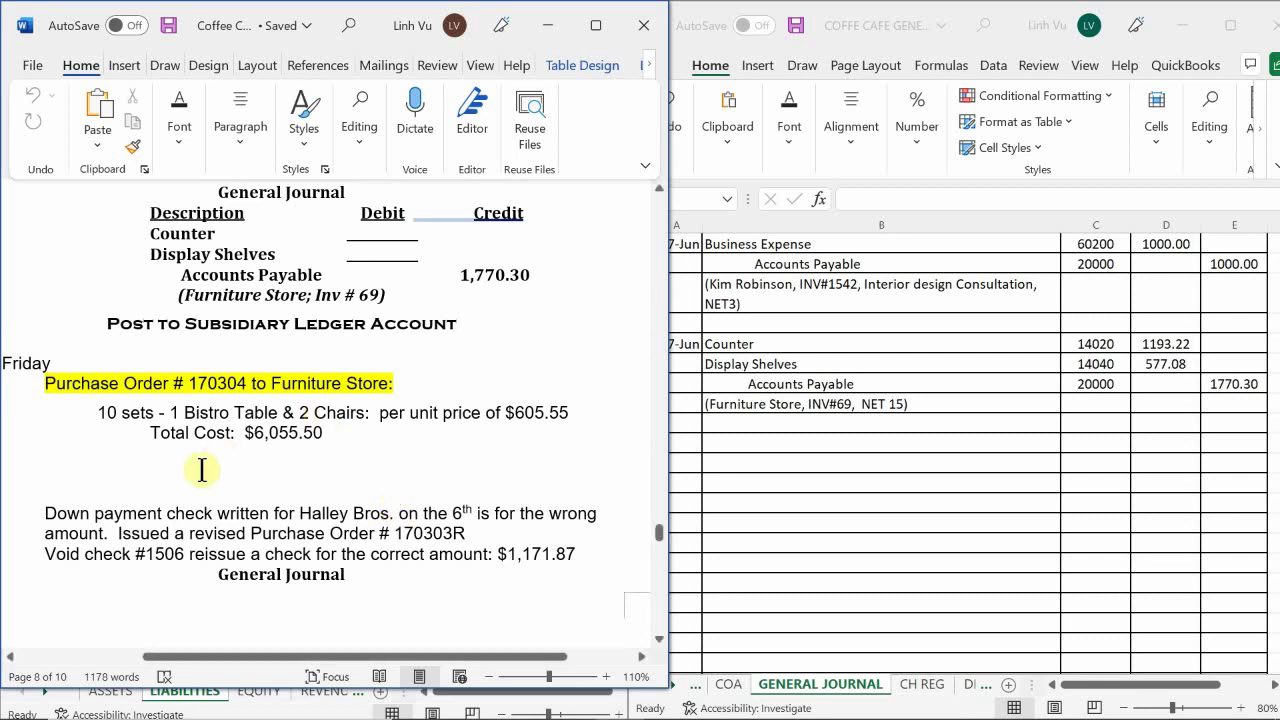
Start a new general journal entry in row 64 dated 6/7 with the description "Checking".
click(679, 446)
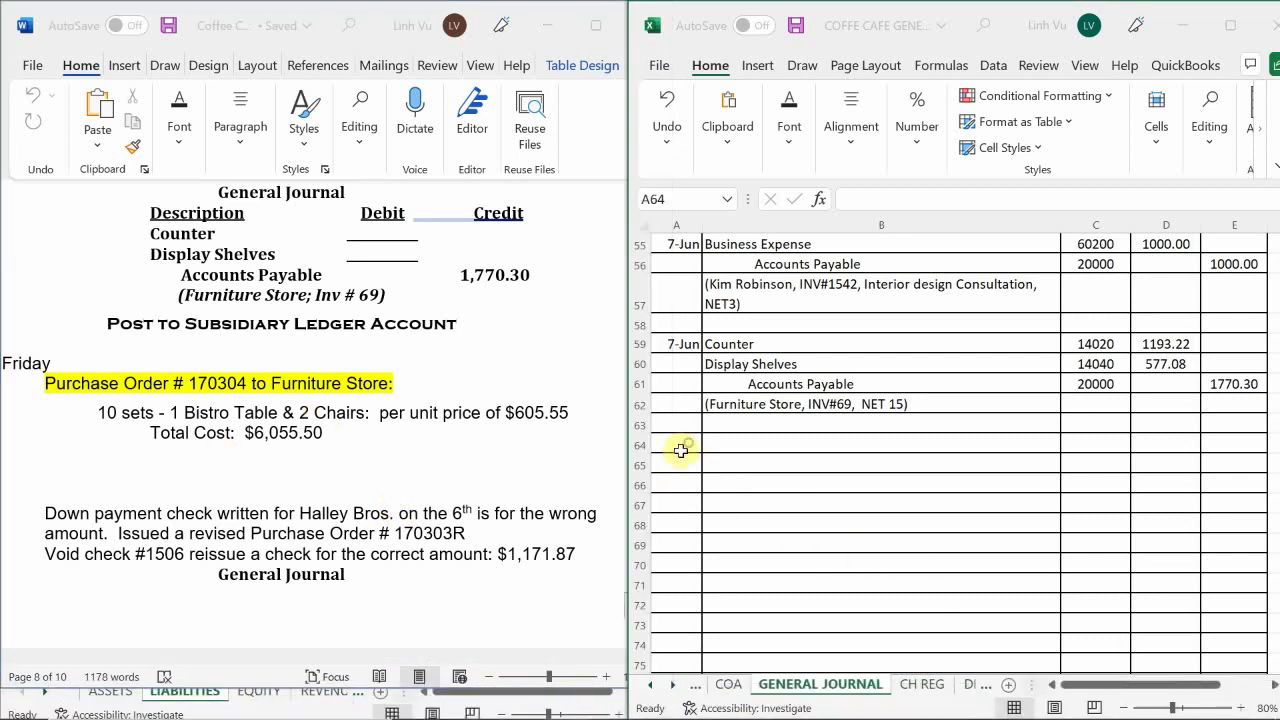
text(6/)
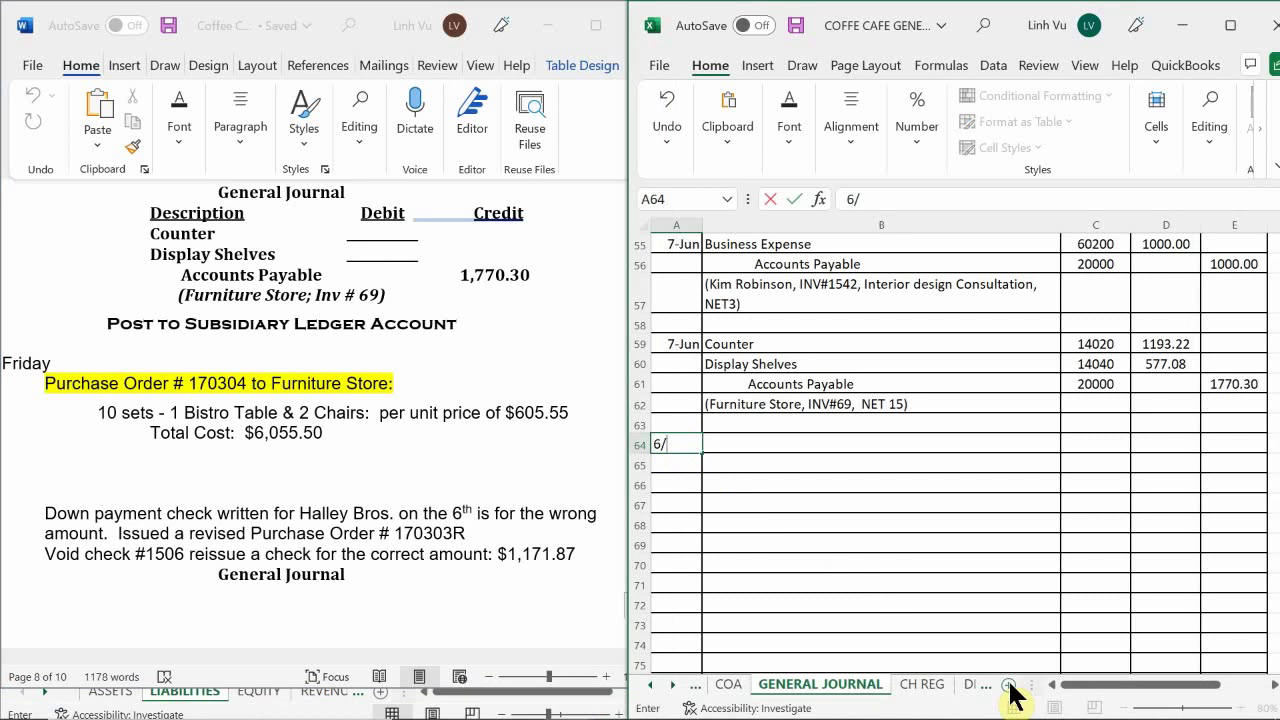
text(7)
key(Return)
key(Up)
key(Right)
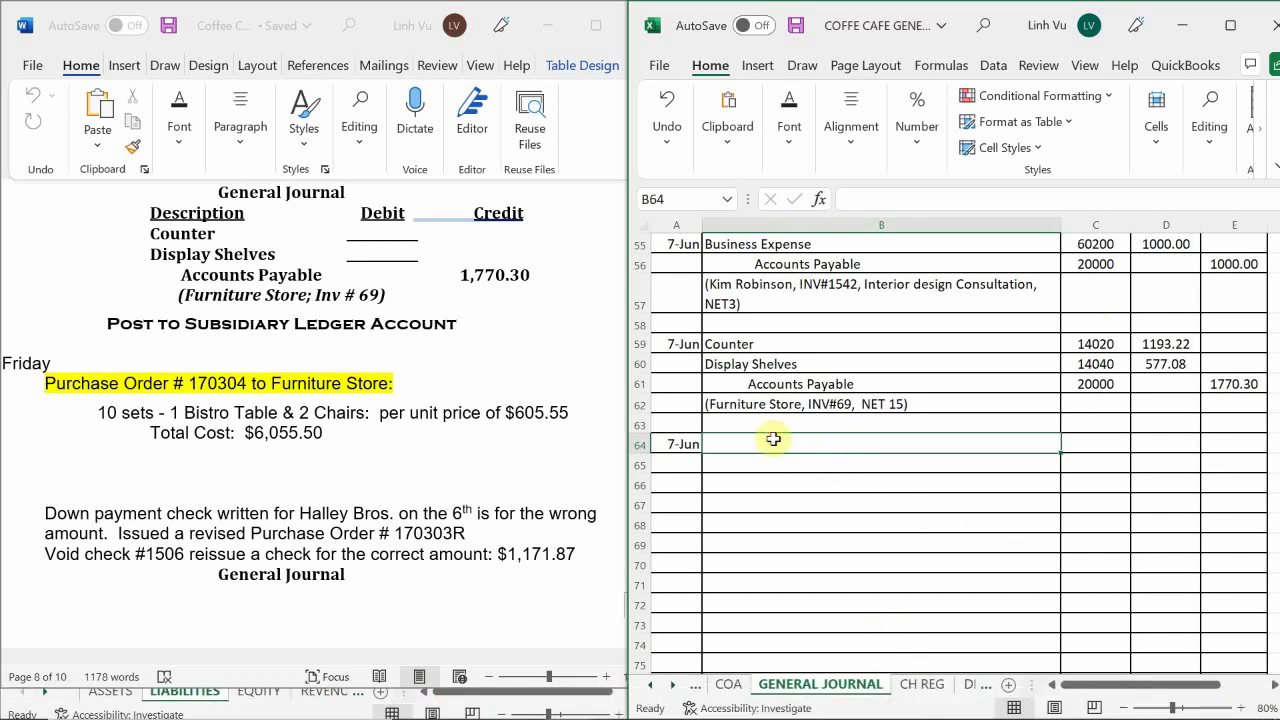
text(Checking)
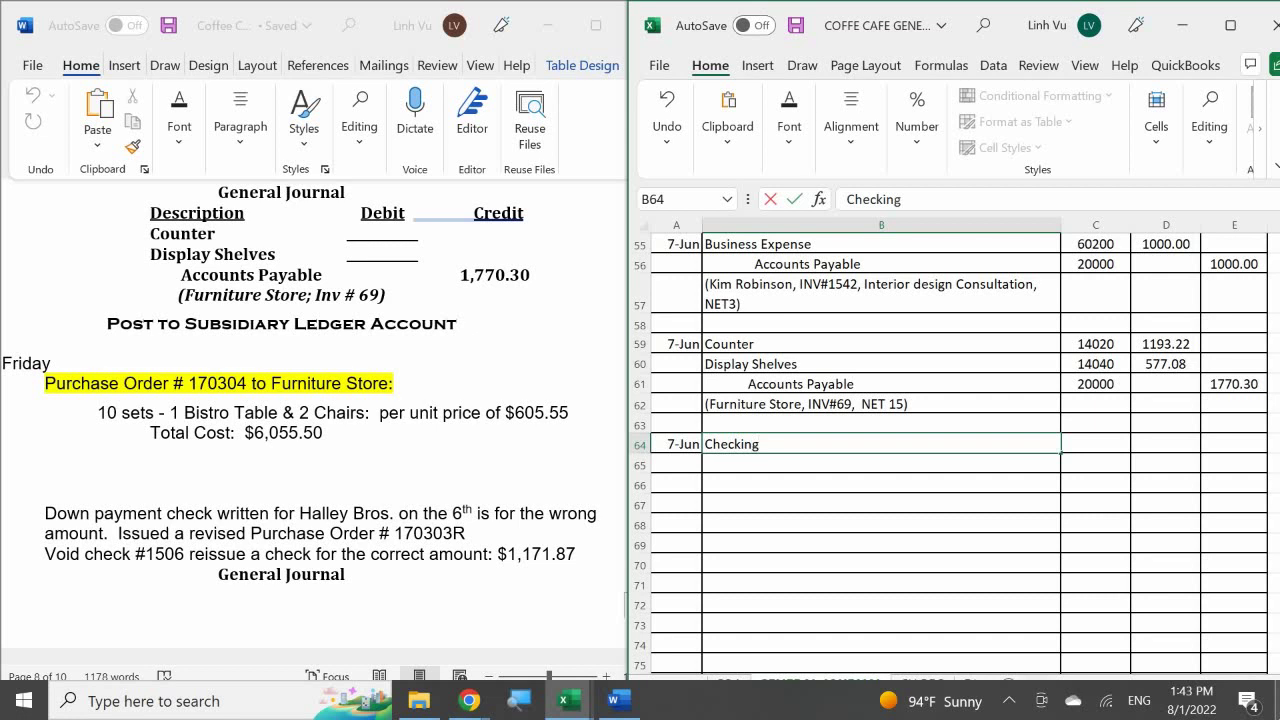
key(Return)
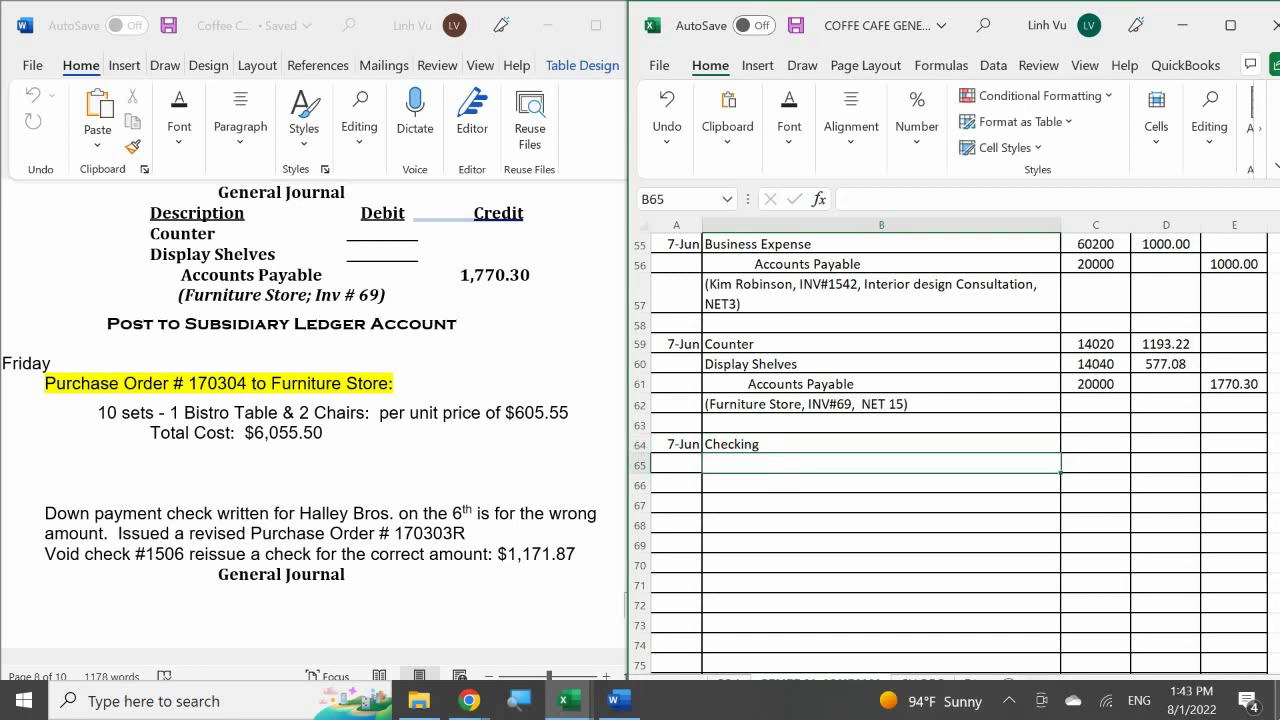
Enter 10100 as the account code of the new Checking line in C64.
key(Right)
key(Up)
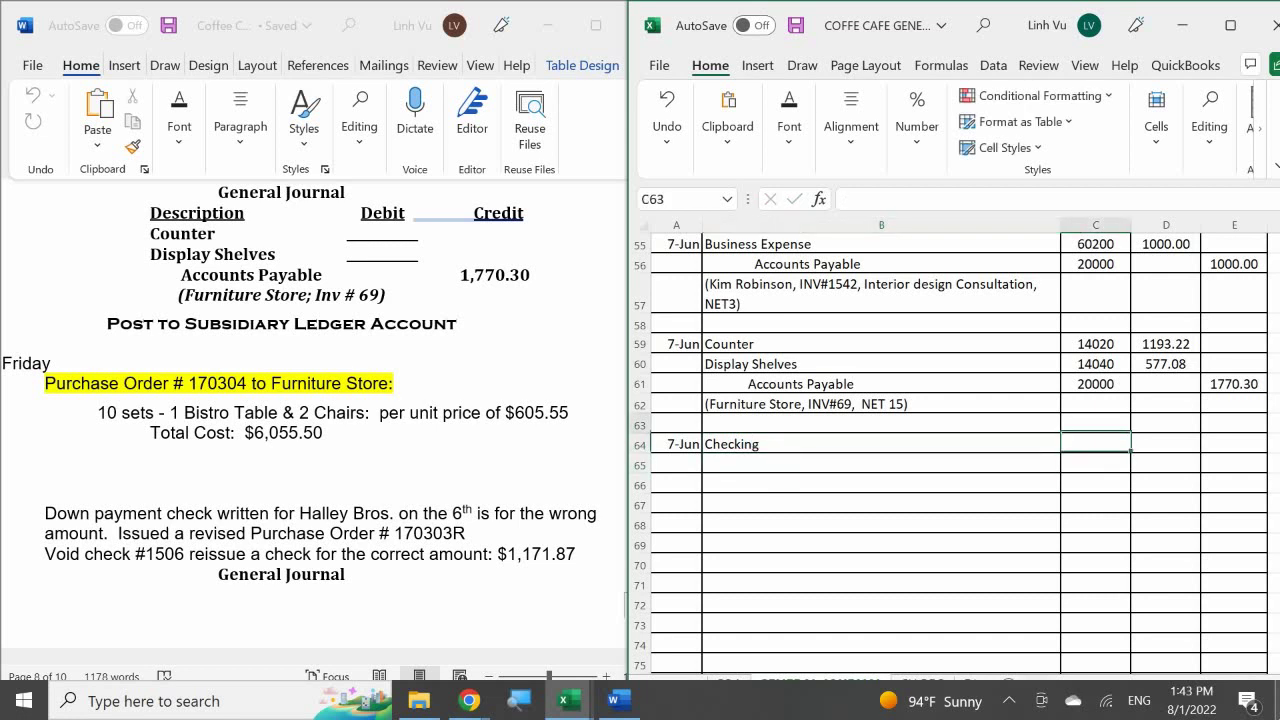
text(11)
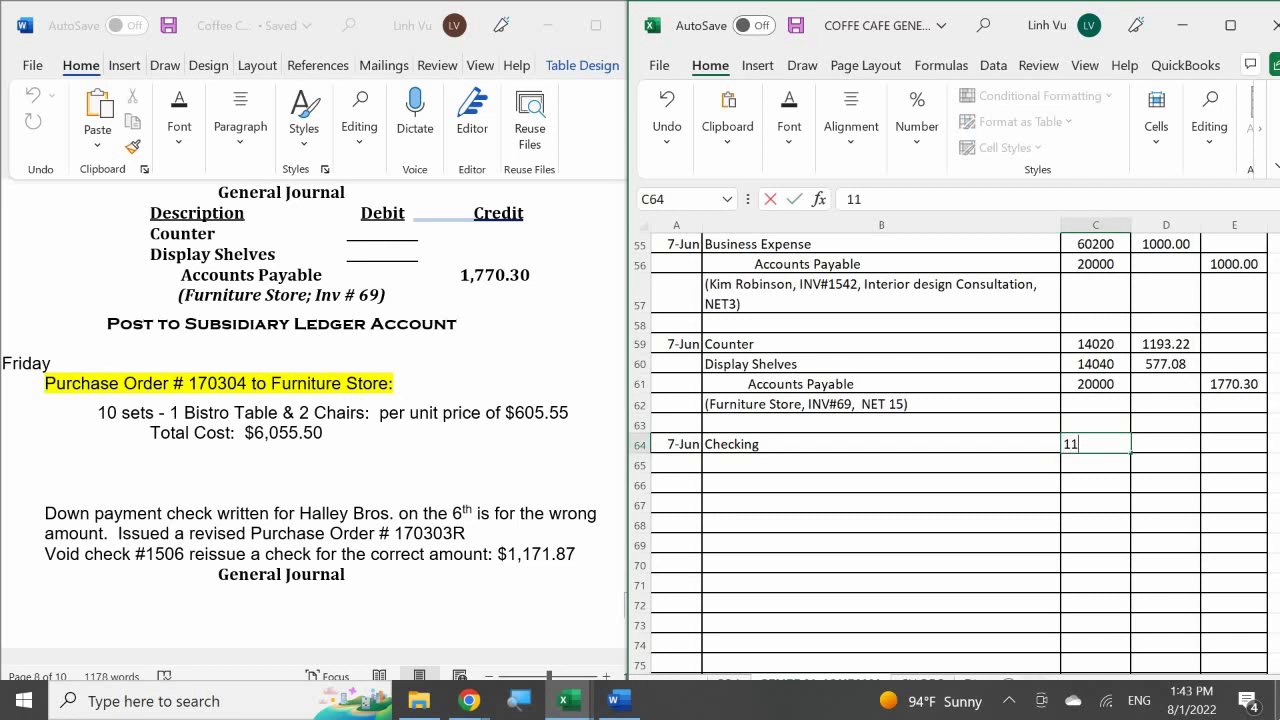
key(BackSpace)
text(0100)
key(Return)
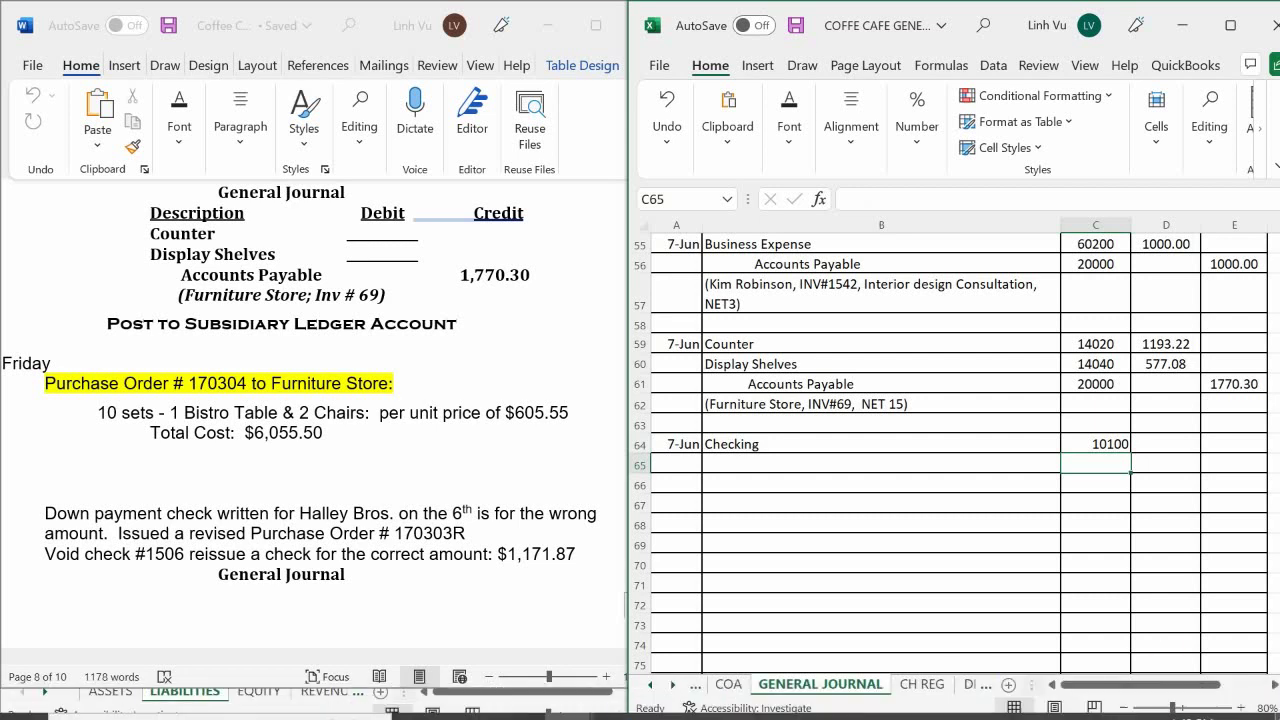
Mark check 1506 in the check register by adding "VOID" after the Halley Bros payee name.
click(921, 684)
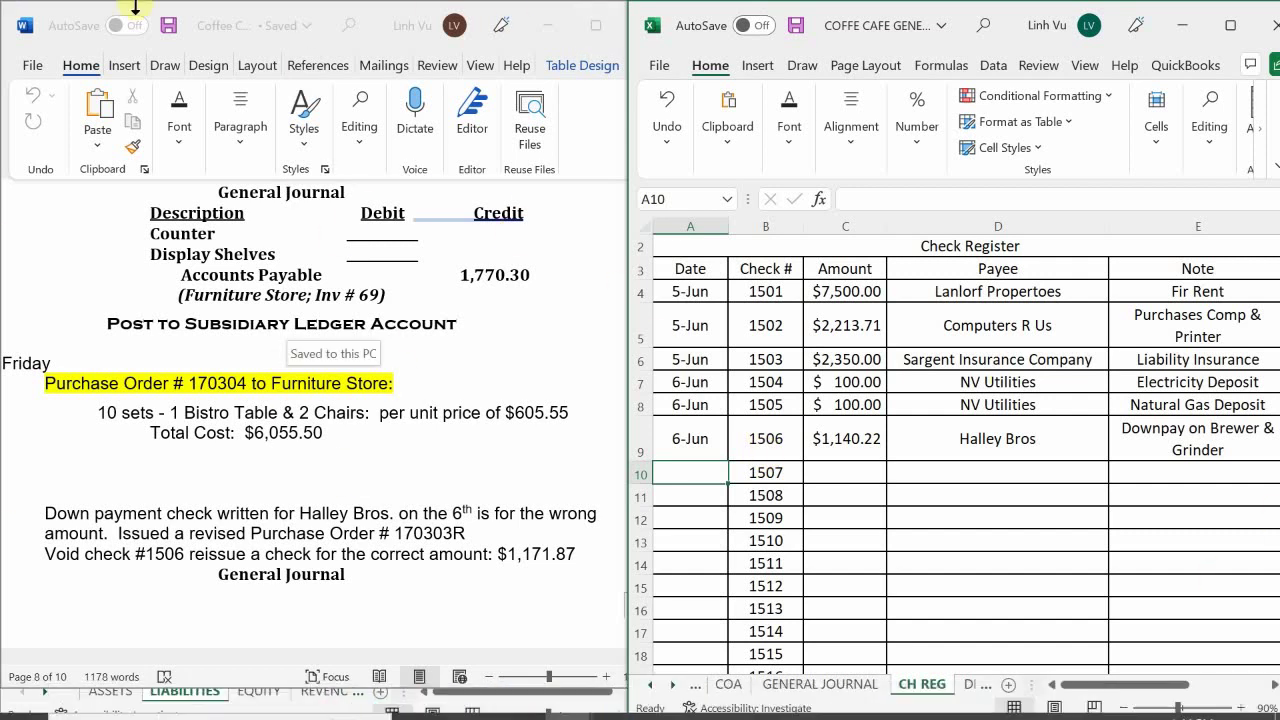
double_click(1040, 436)
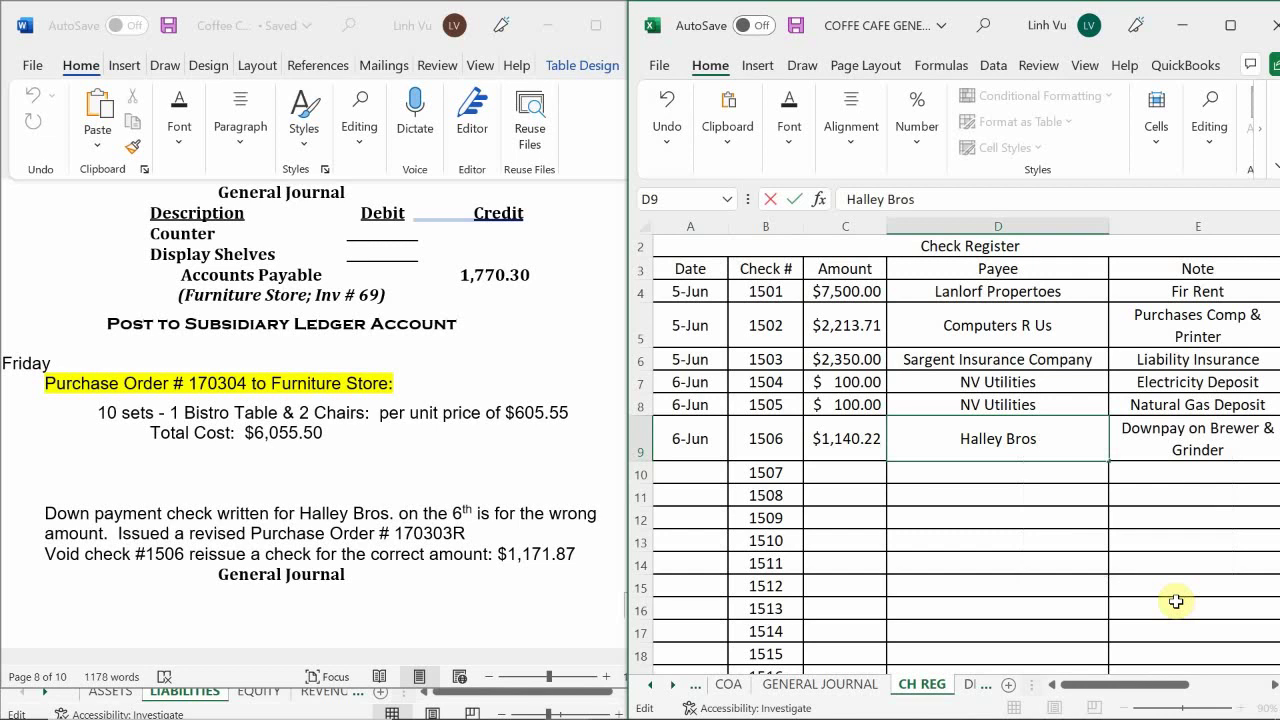
text(VOID)
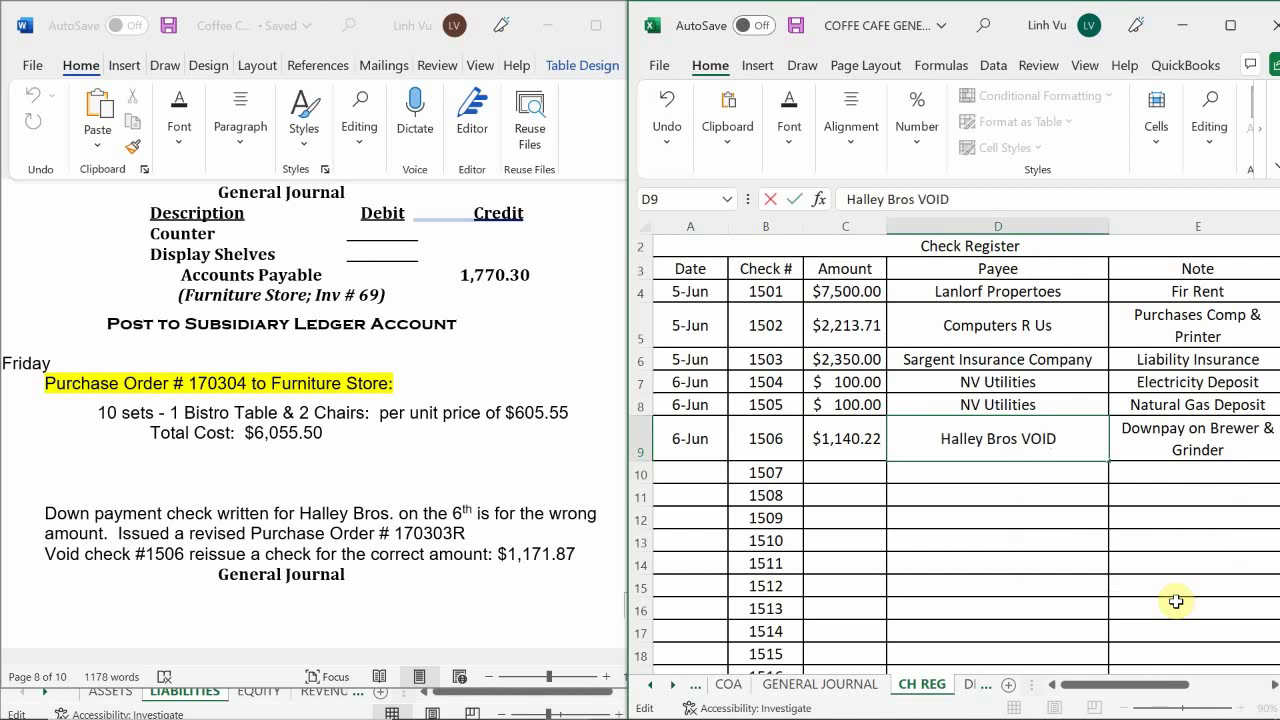
Color only the word "VOID" red in the Halley Bros payee cell of check 1506.
key(shift+Left)
key(shift+Left)
key(shift+Left)
key(shift+Left)
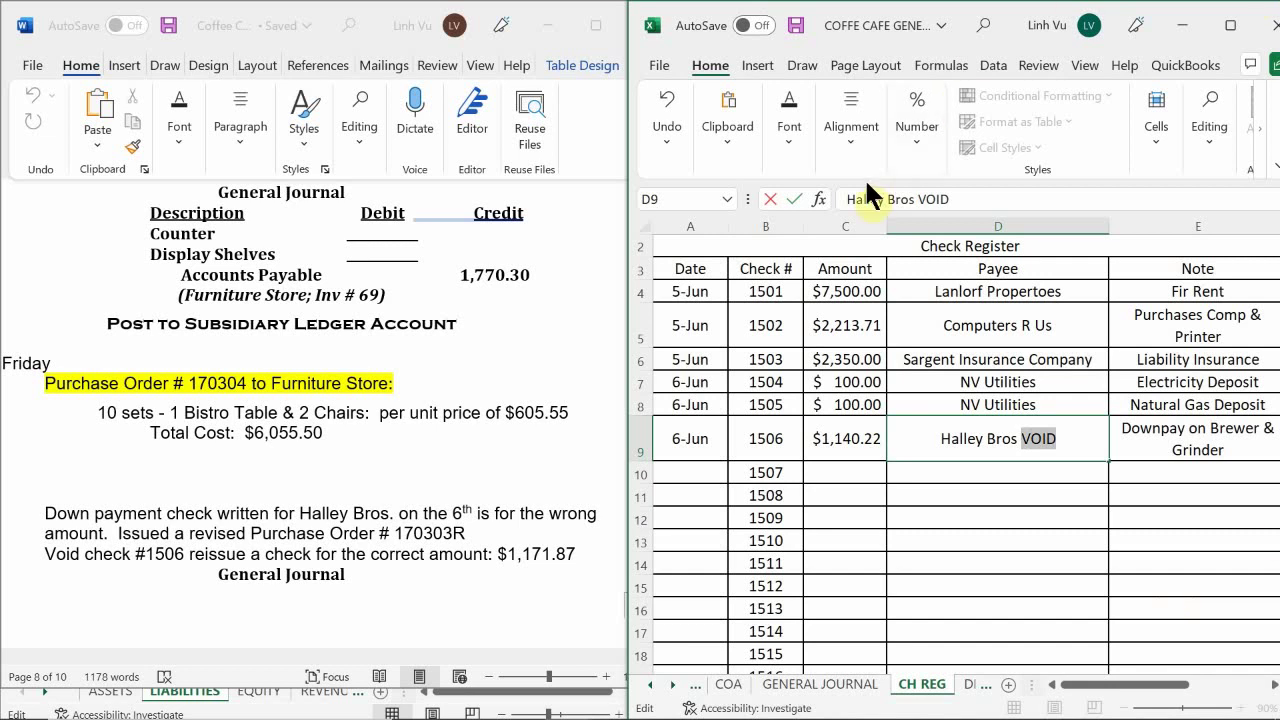
click(789, 132)
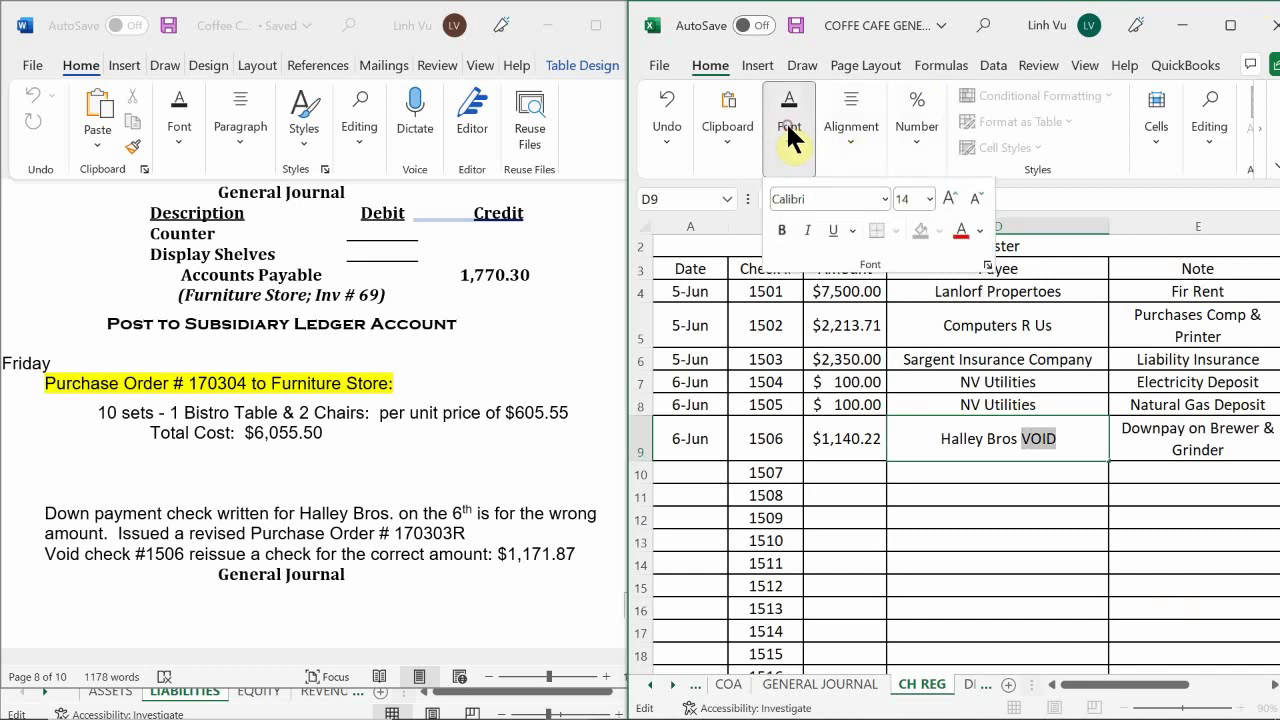
click(980, 231)
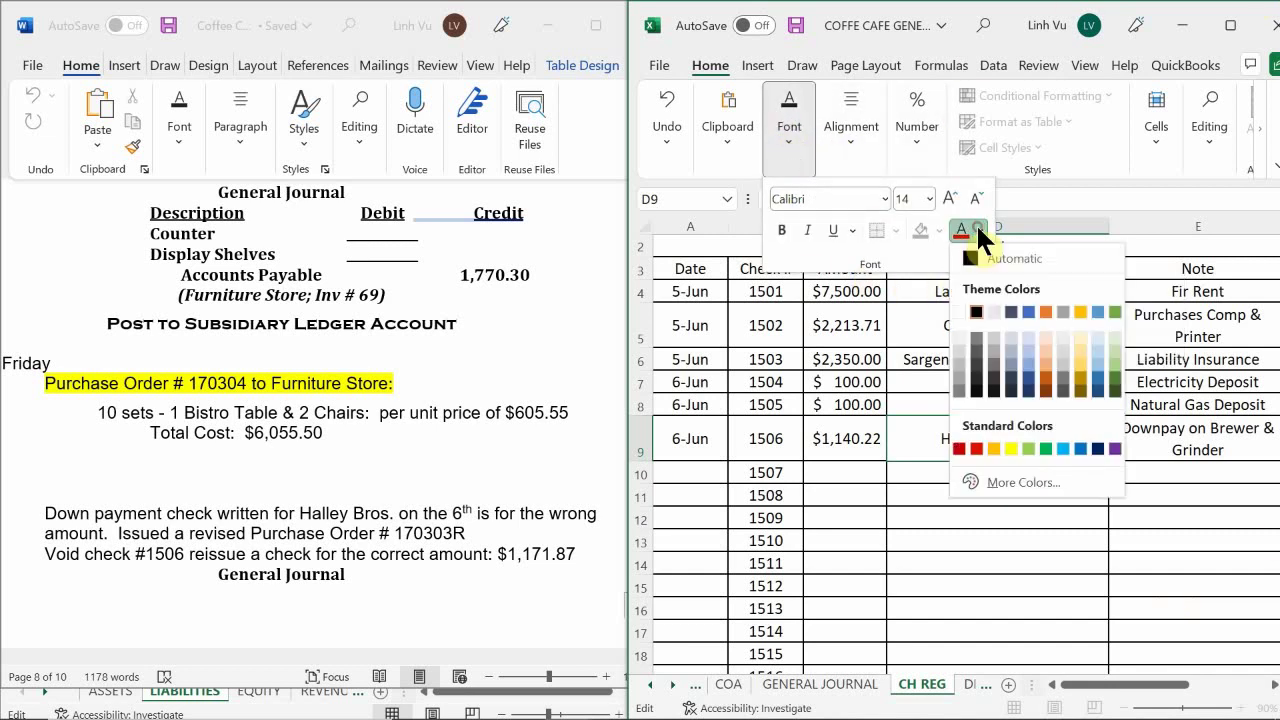
click(976, 447)
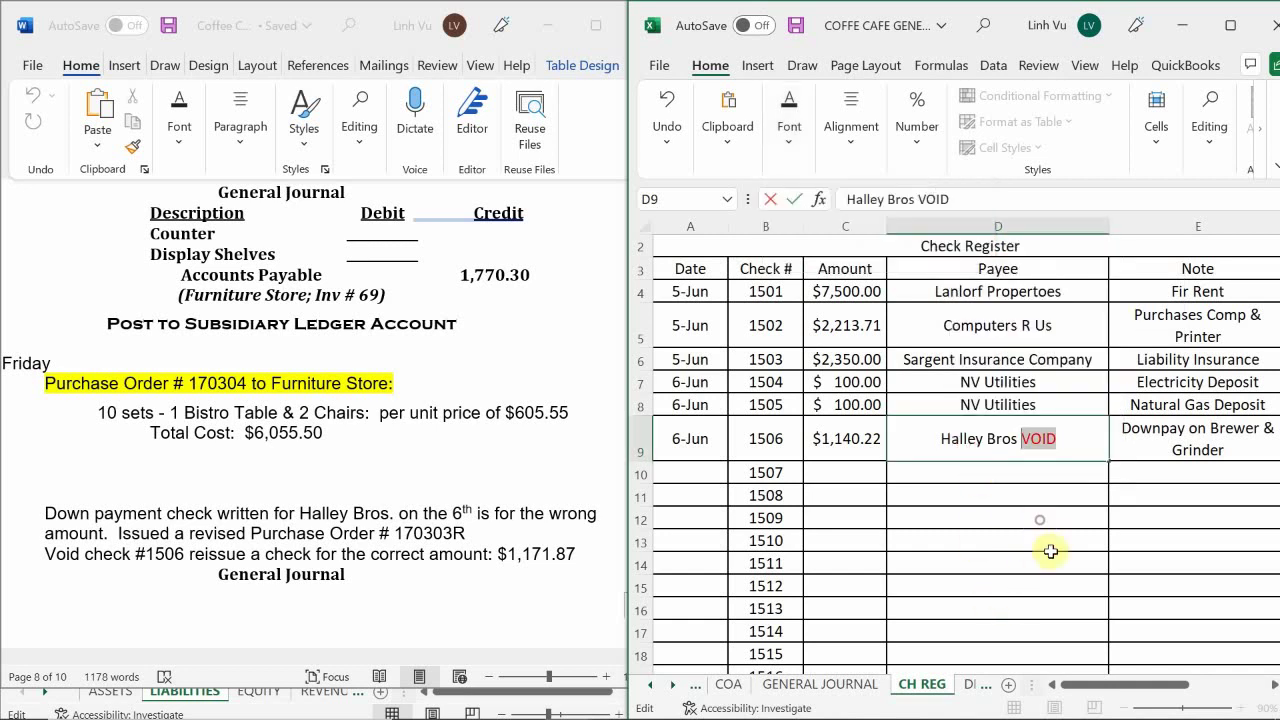
click(1036, 473)
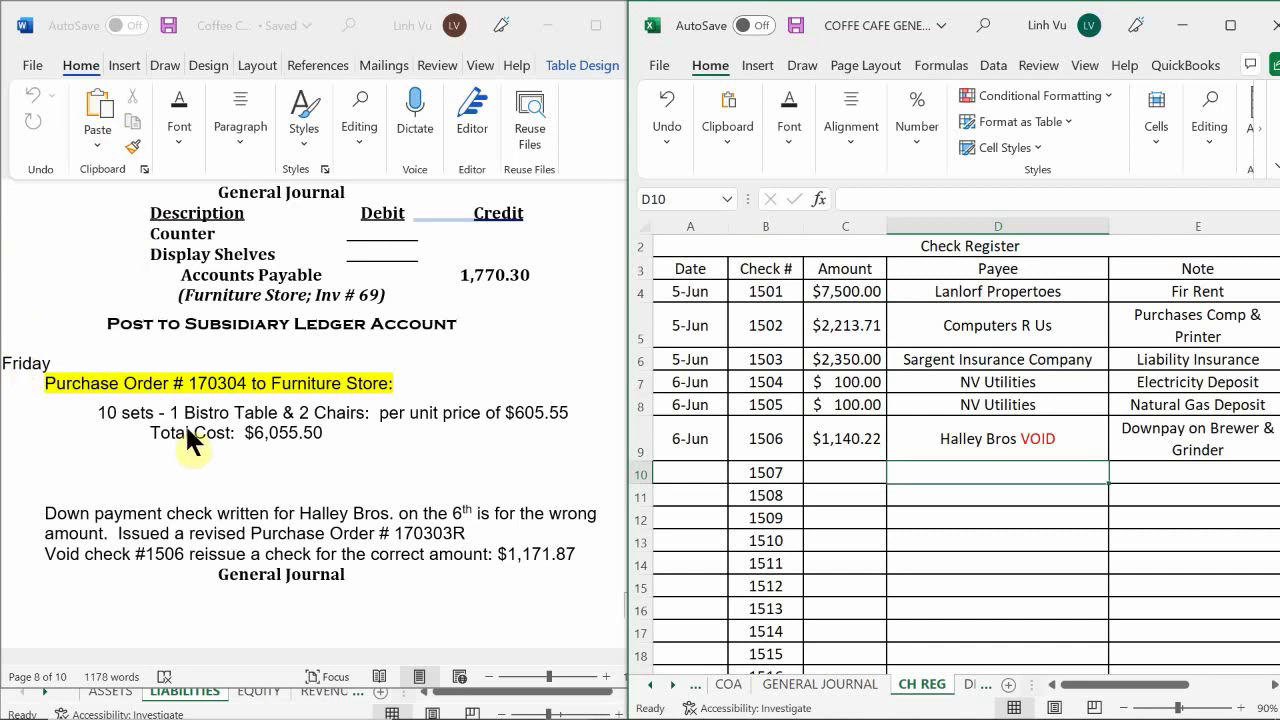
Enter a debit of 1140.22 on the 7 June Checking line in row 64 of the general journal.
click(785, 686)
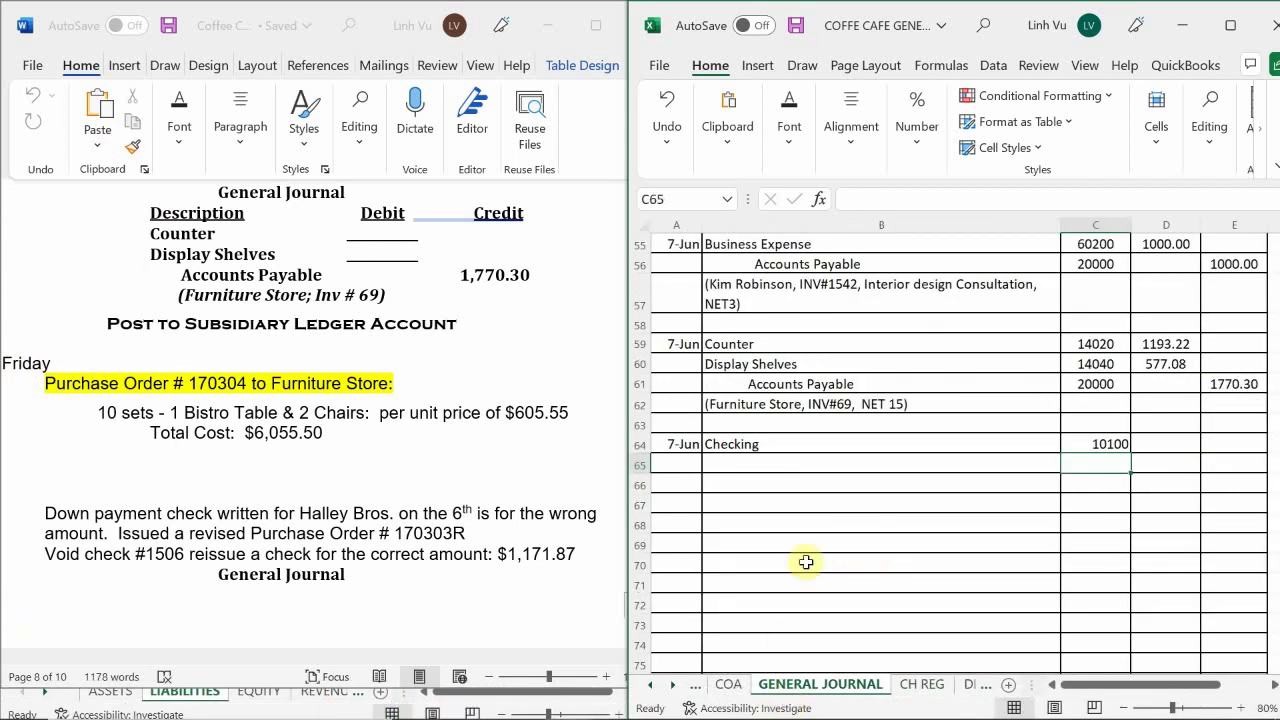
click(1142, 443)
text(1)
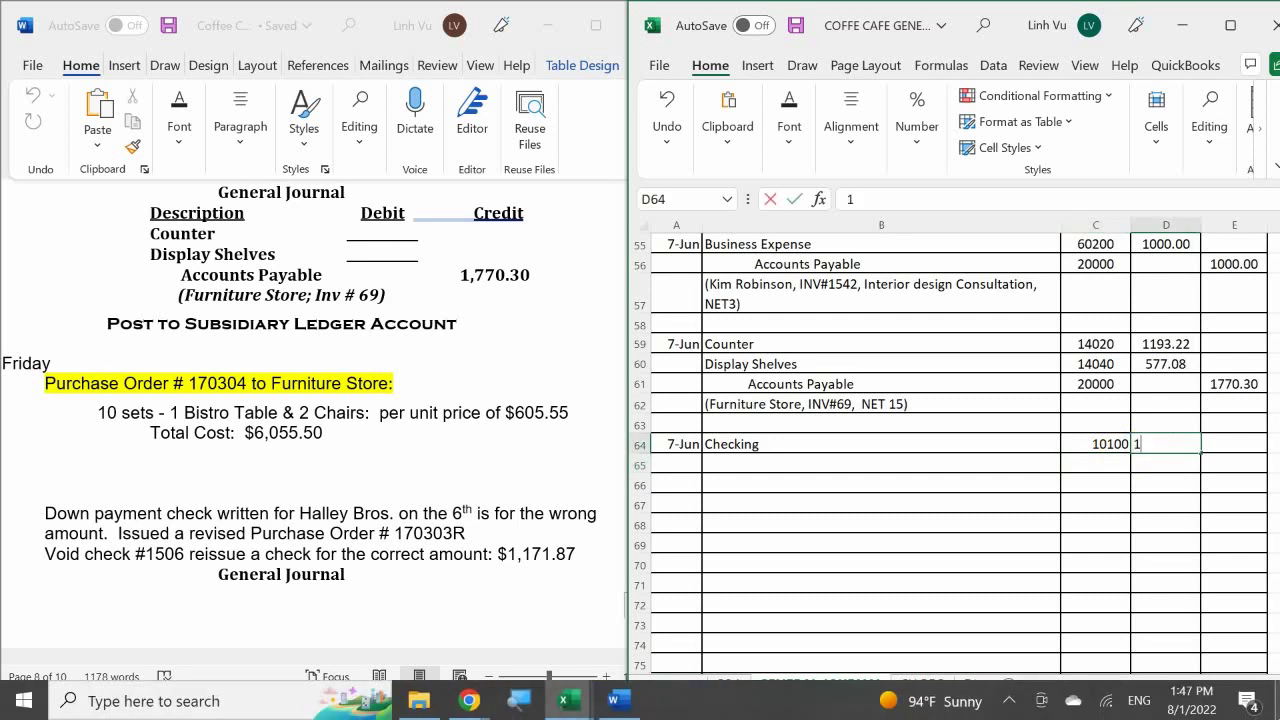
text(140.22)
key(Return)
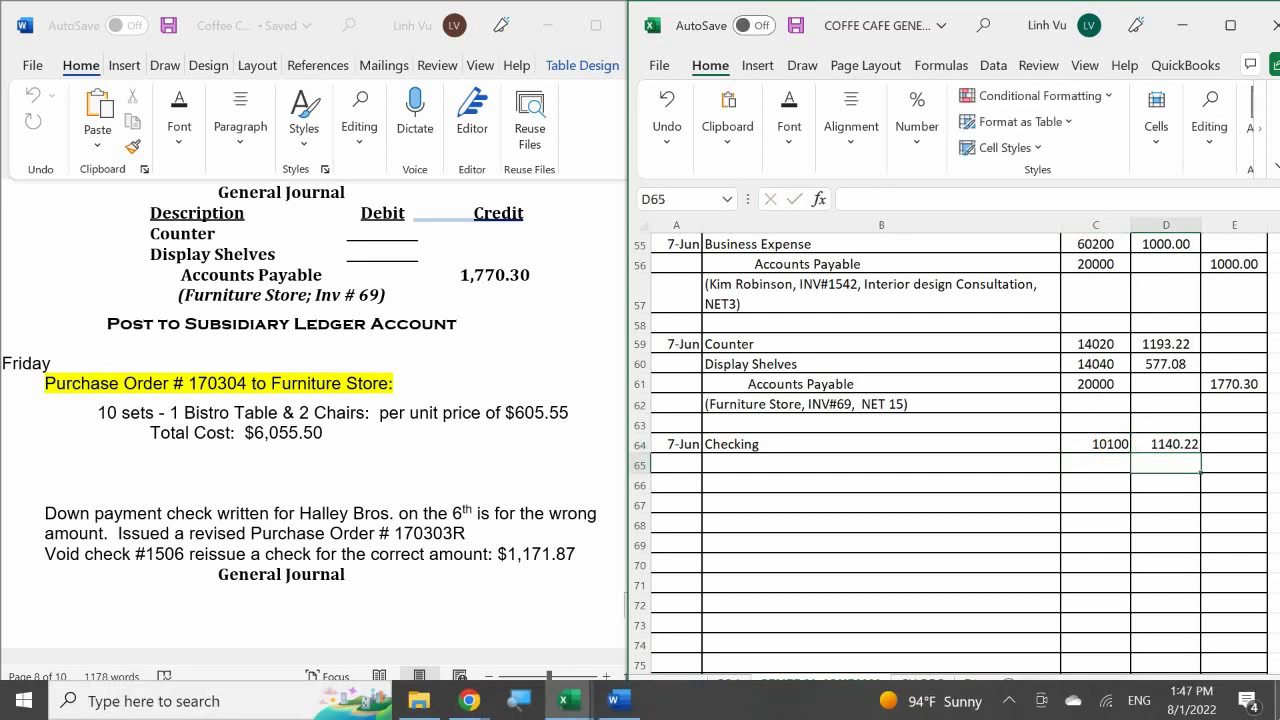
Enter the formula =D64 in the credit cell E65 to match the Checking debit.
key(Right)
text(=)
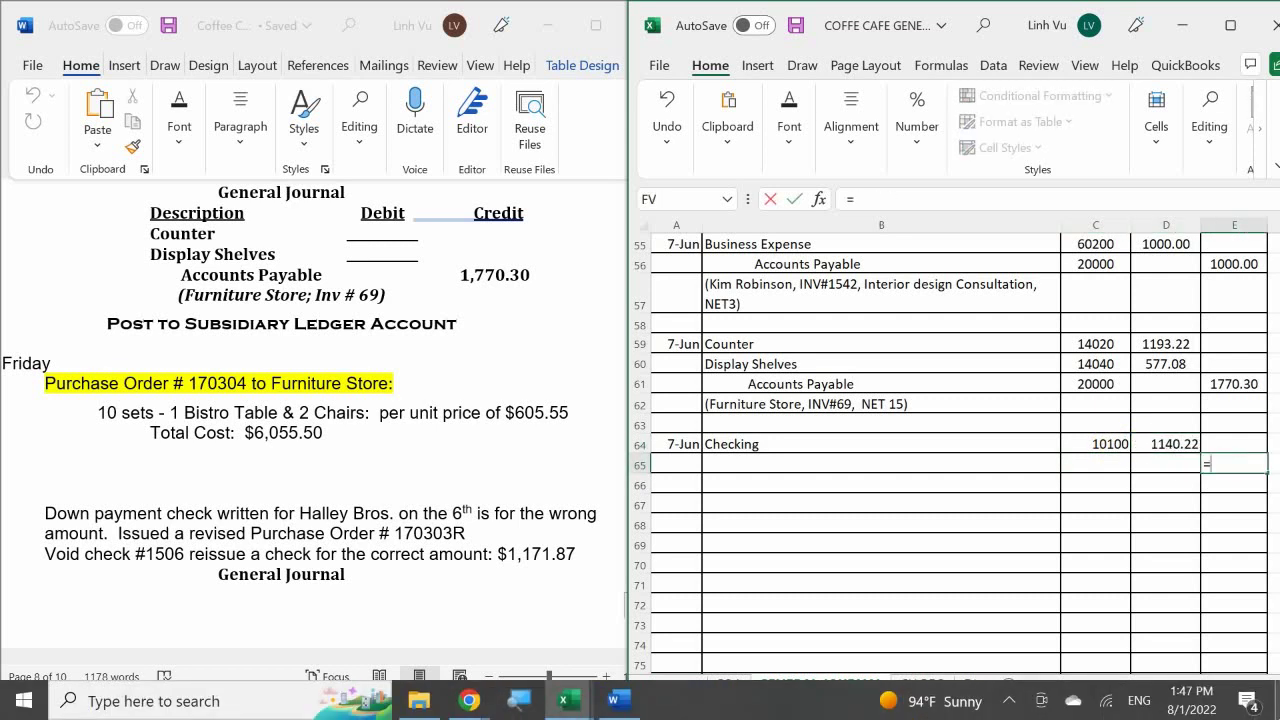
key(Up)
key(Left)
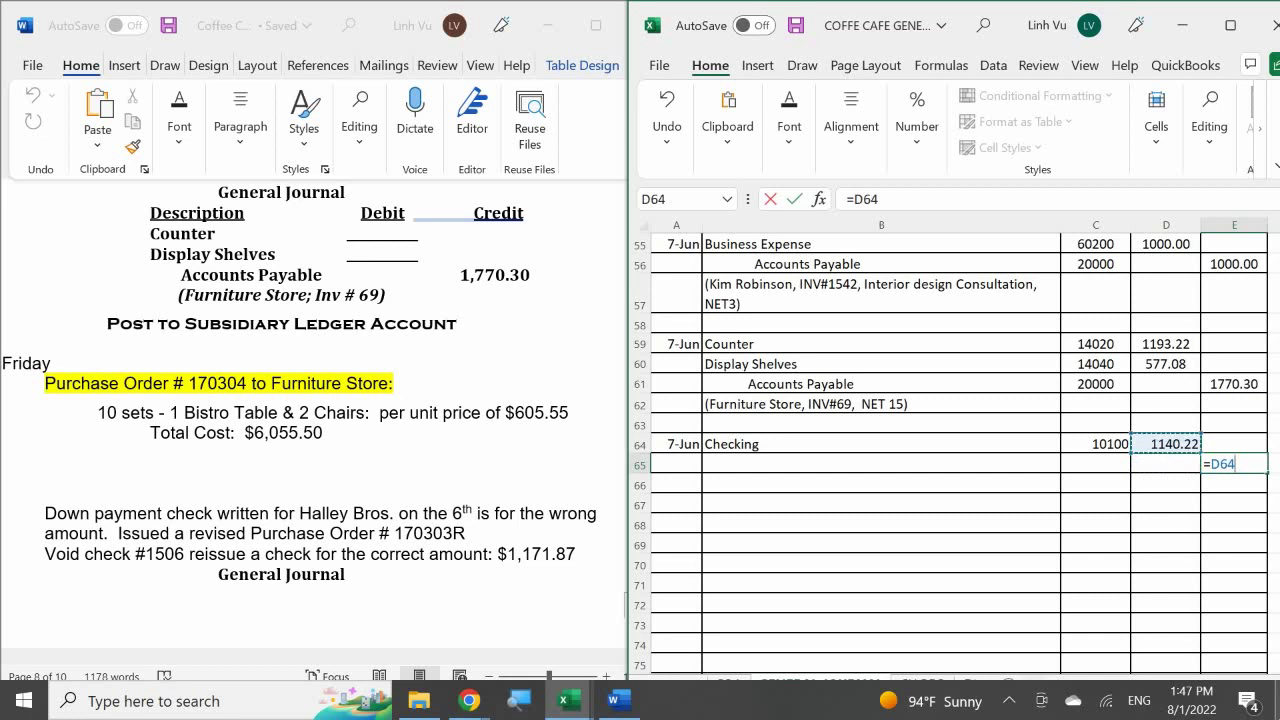
key(Return)
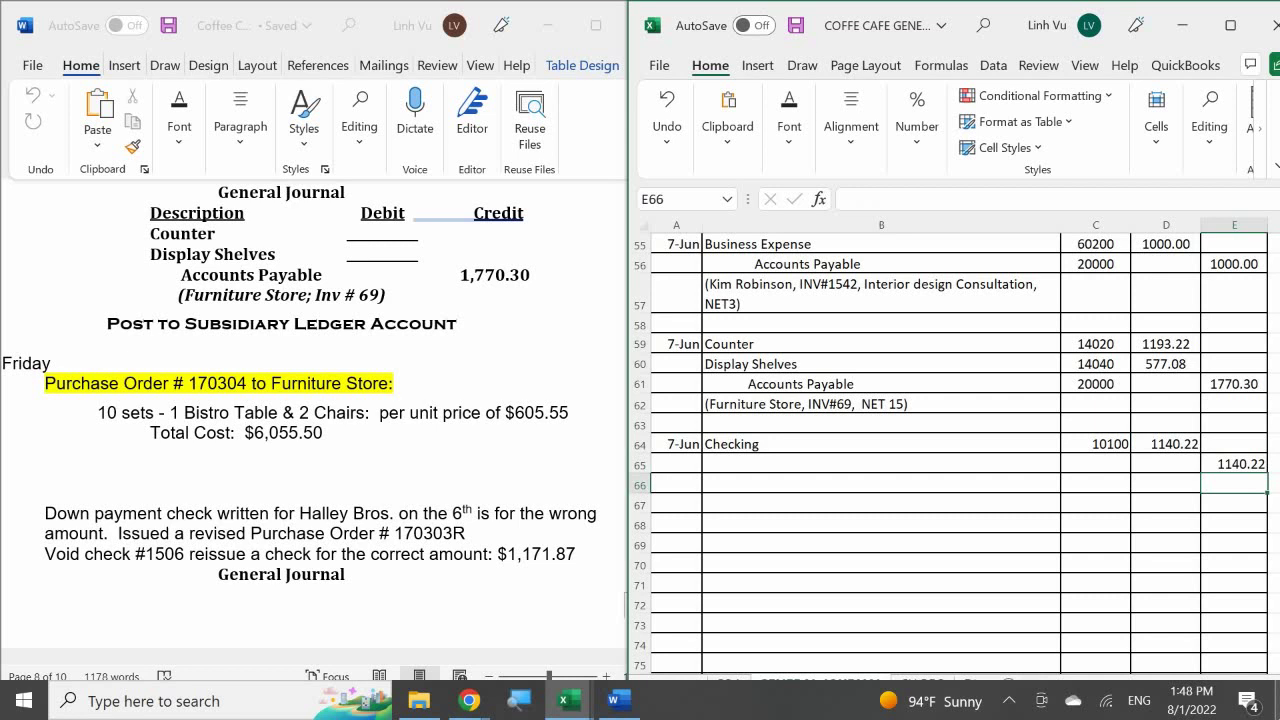
Fill in the credit line in row 65 with an indented "Prepaid Accounts" and account code 18600.
click(806, 465)
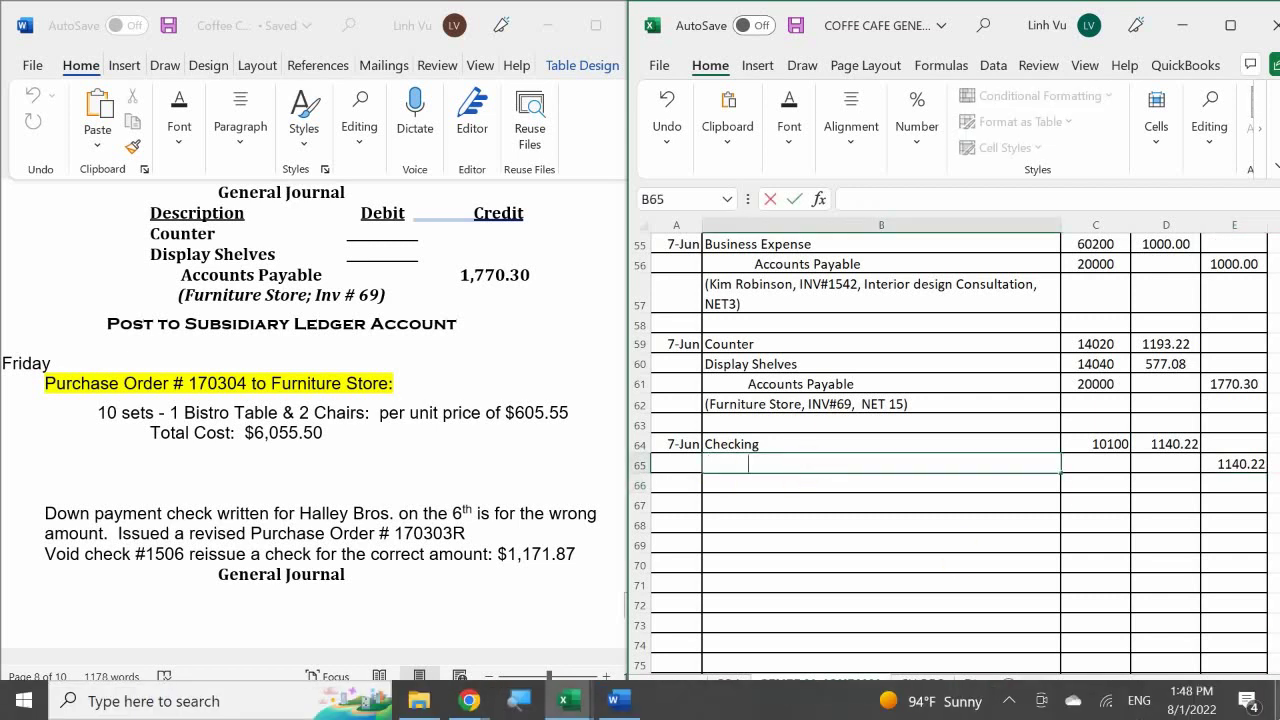
text(Prepaid Accounts)
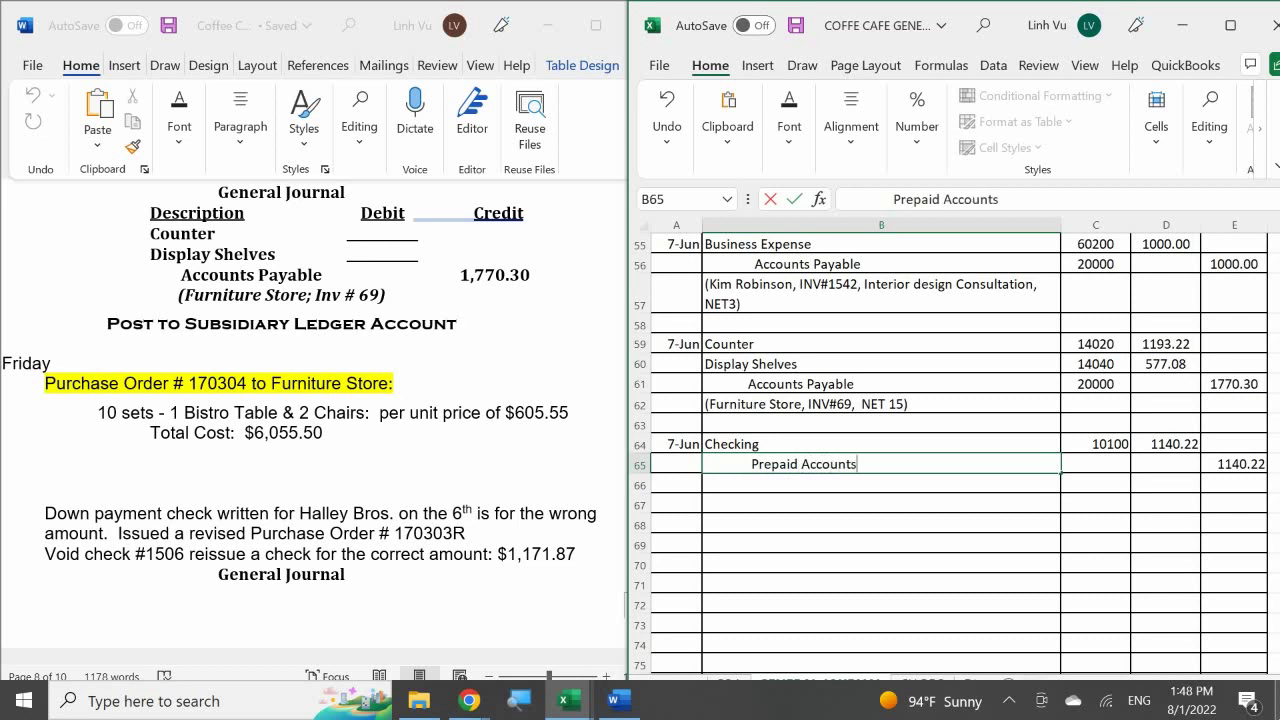
key(Tab)
text(18600)
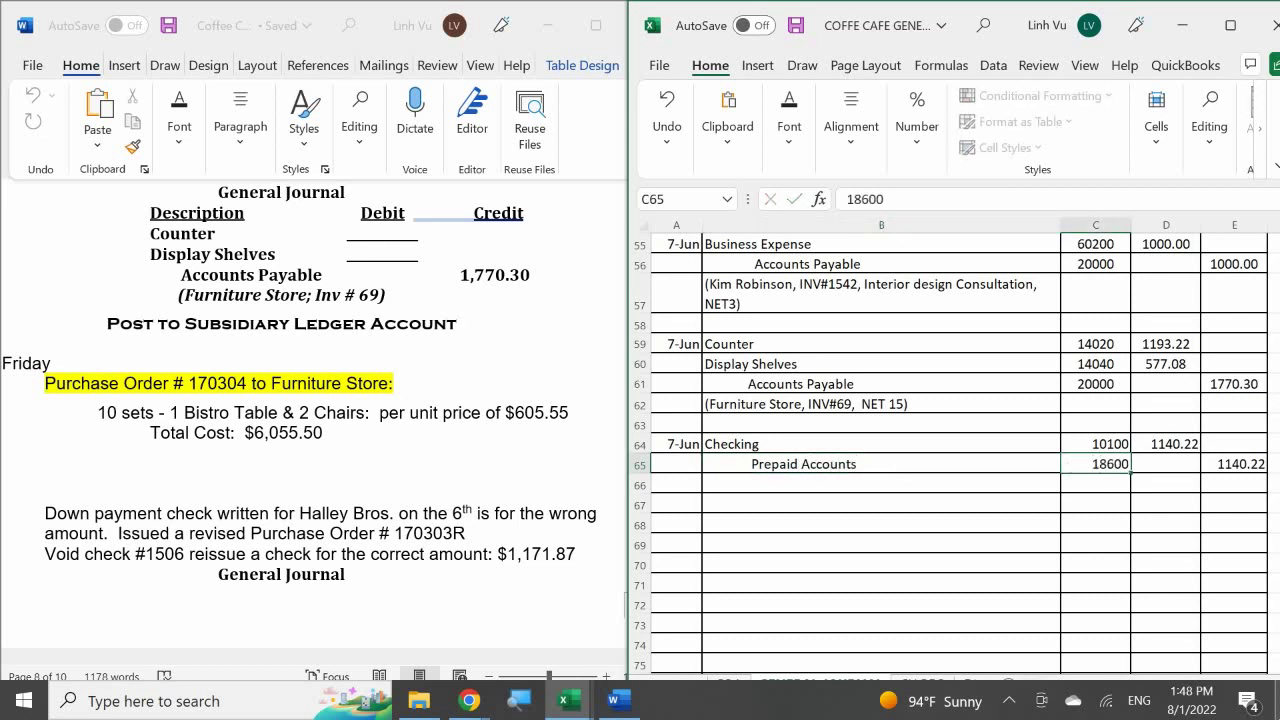
key(Return)
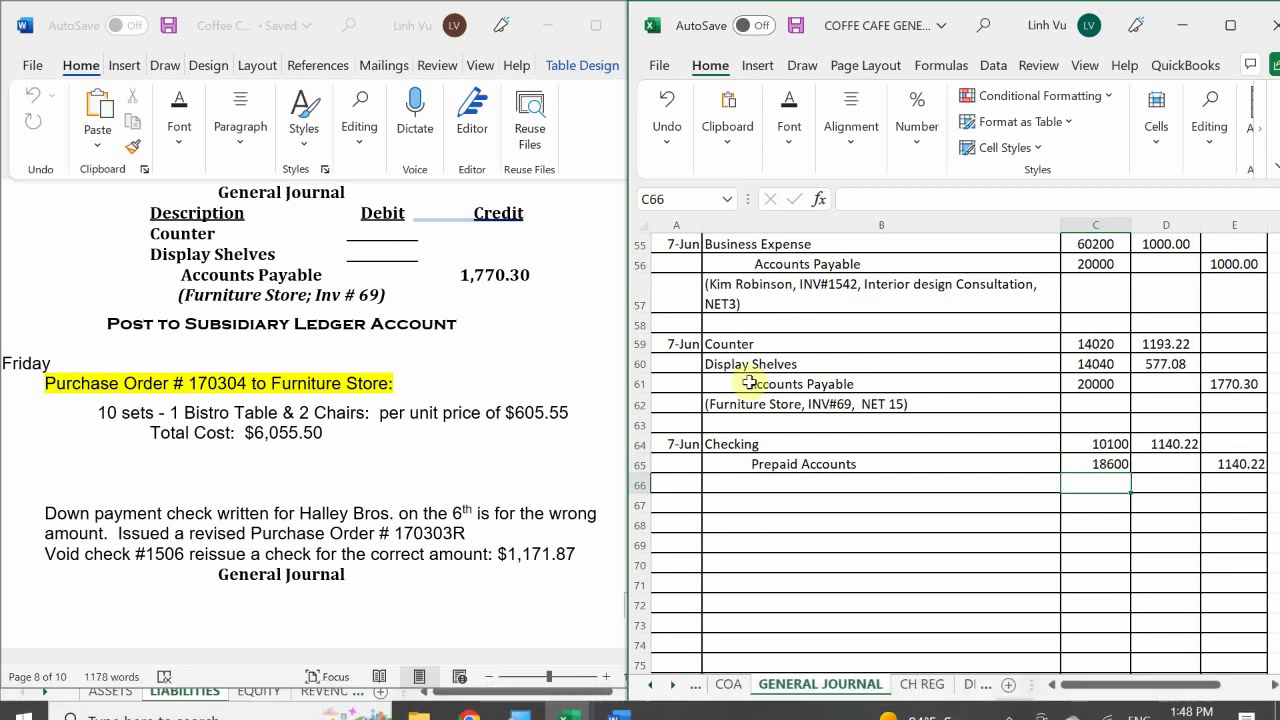
Add an explanation in B66: "(Void Check #1506, reverse transaction on 6/6 to Halley Bros", followed by the original purchase order number and a closing parenthesis.
click(753, 487)
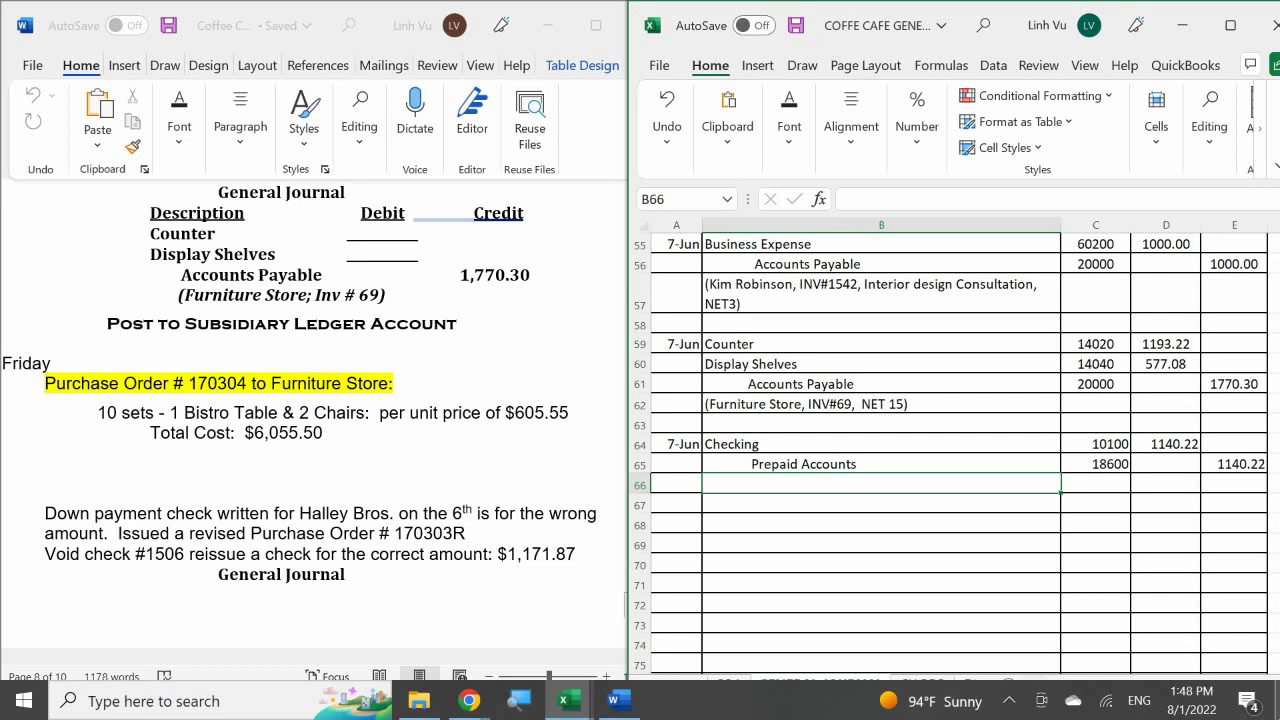
text(()
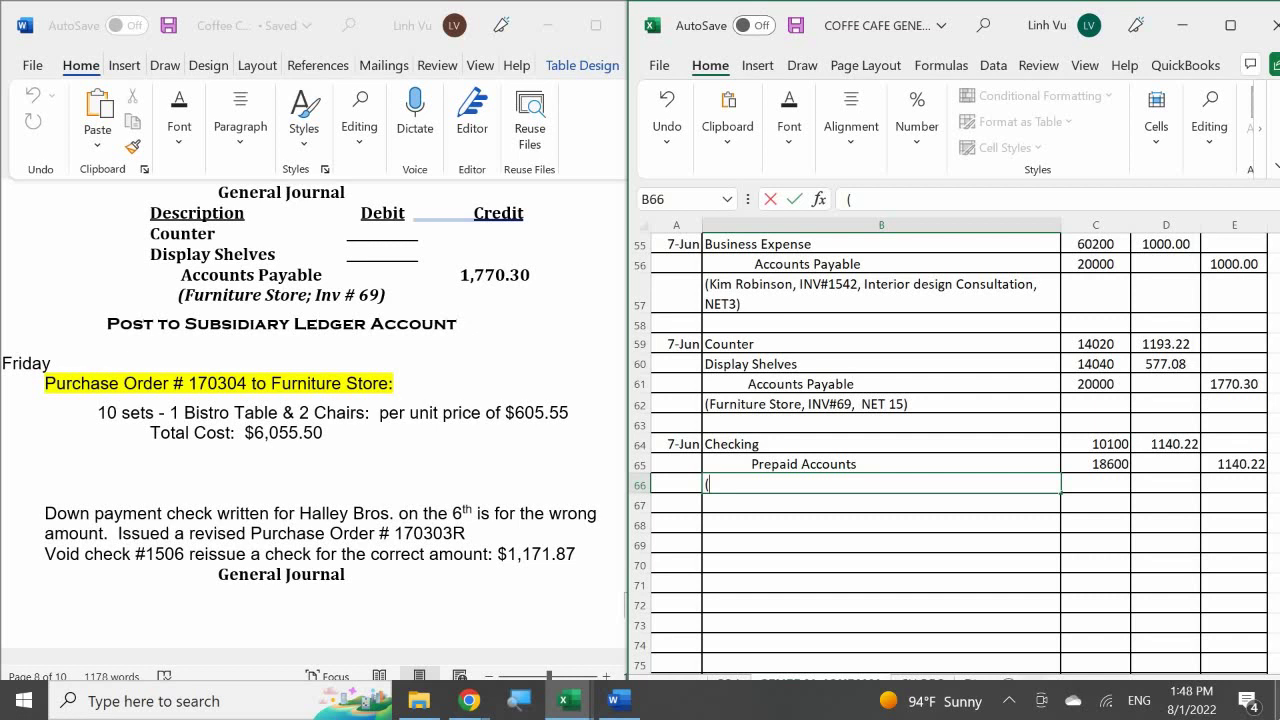
text(Voic)
key(BackSpace)
text(d Check )
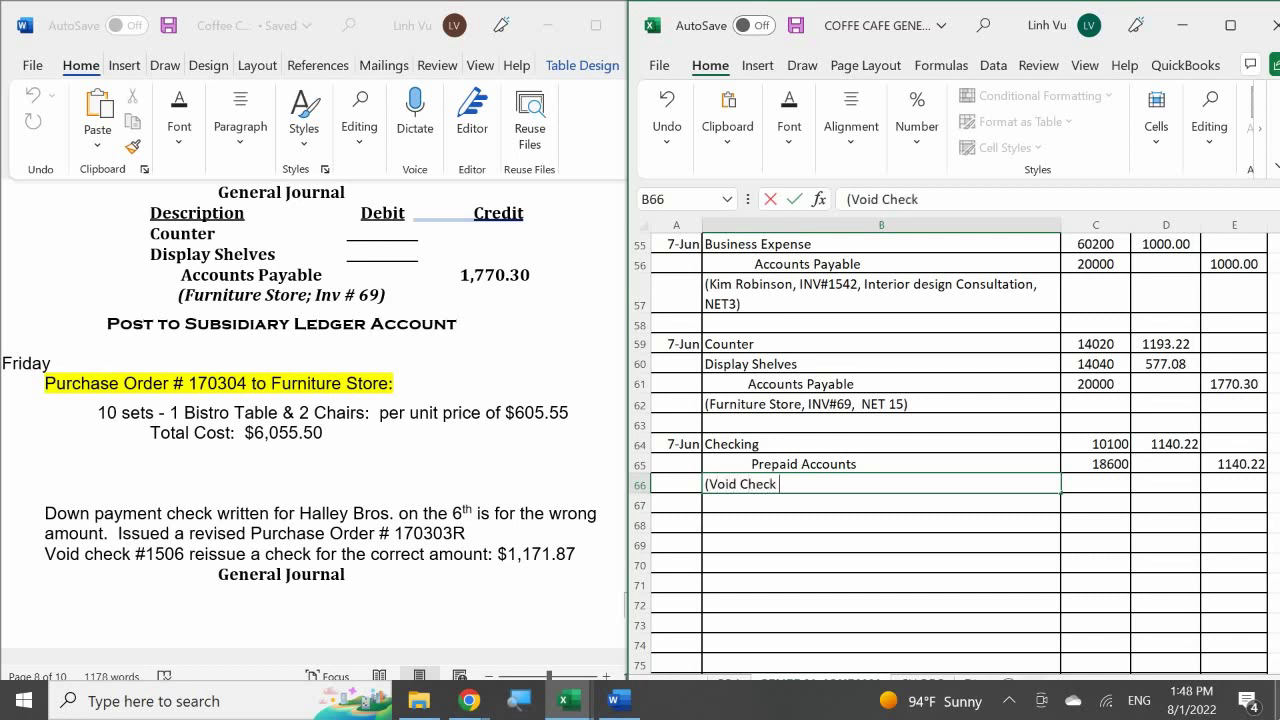
text(#1506, revers)
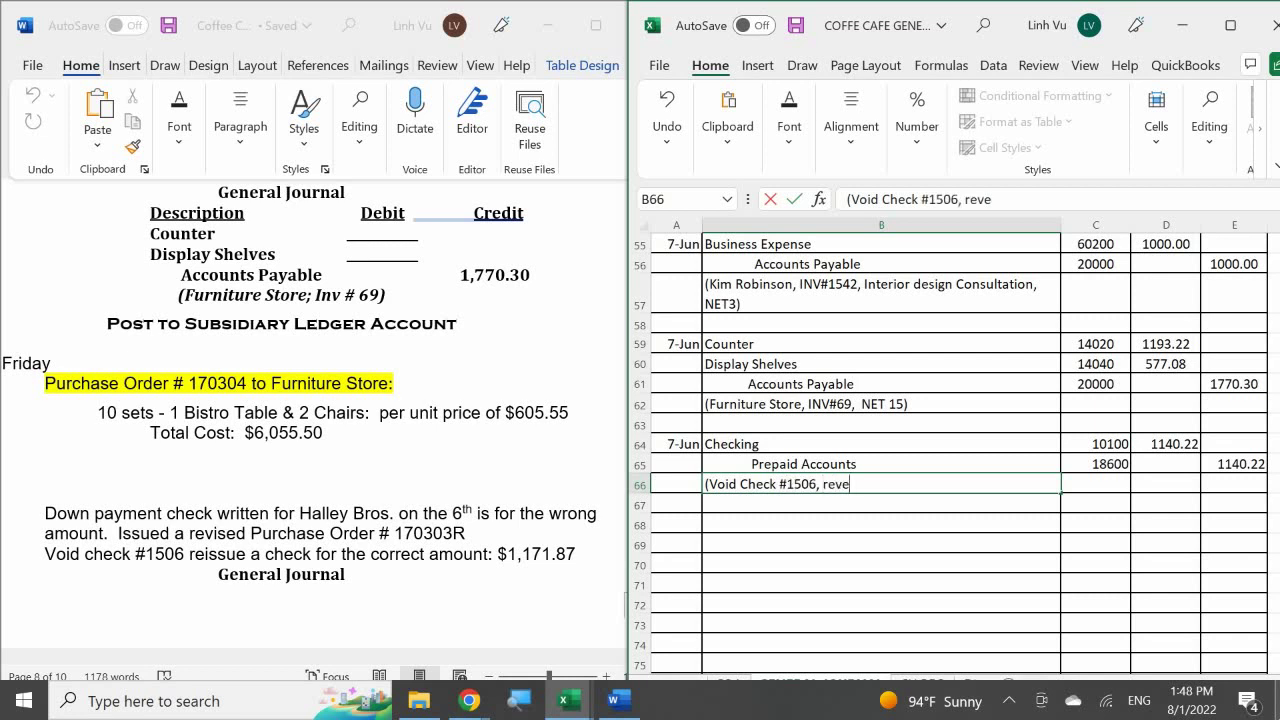
key(BackSpace)
key(BackSpace)
text(se)
key(BackSpace)
key(BackSpace)
text(rse transa)
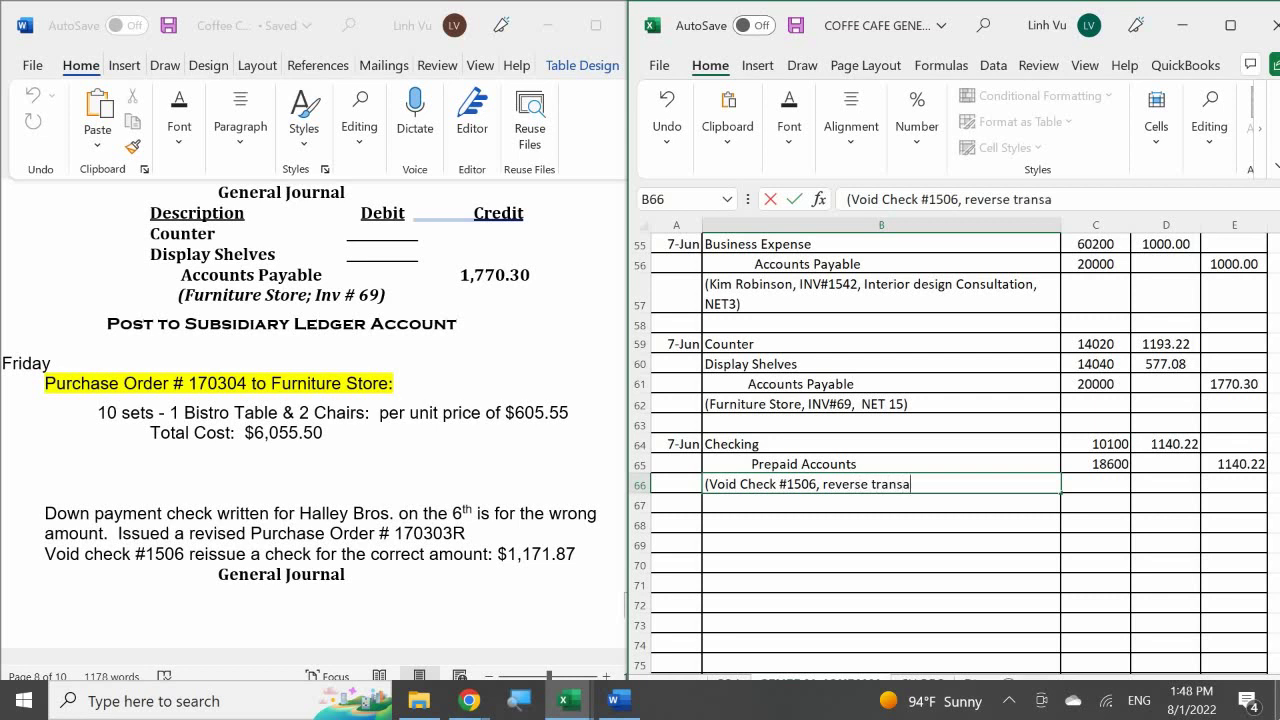
text(ction on 6/6)
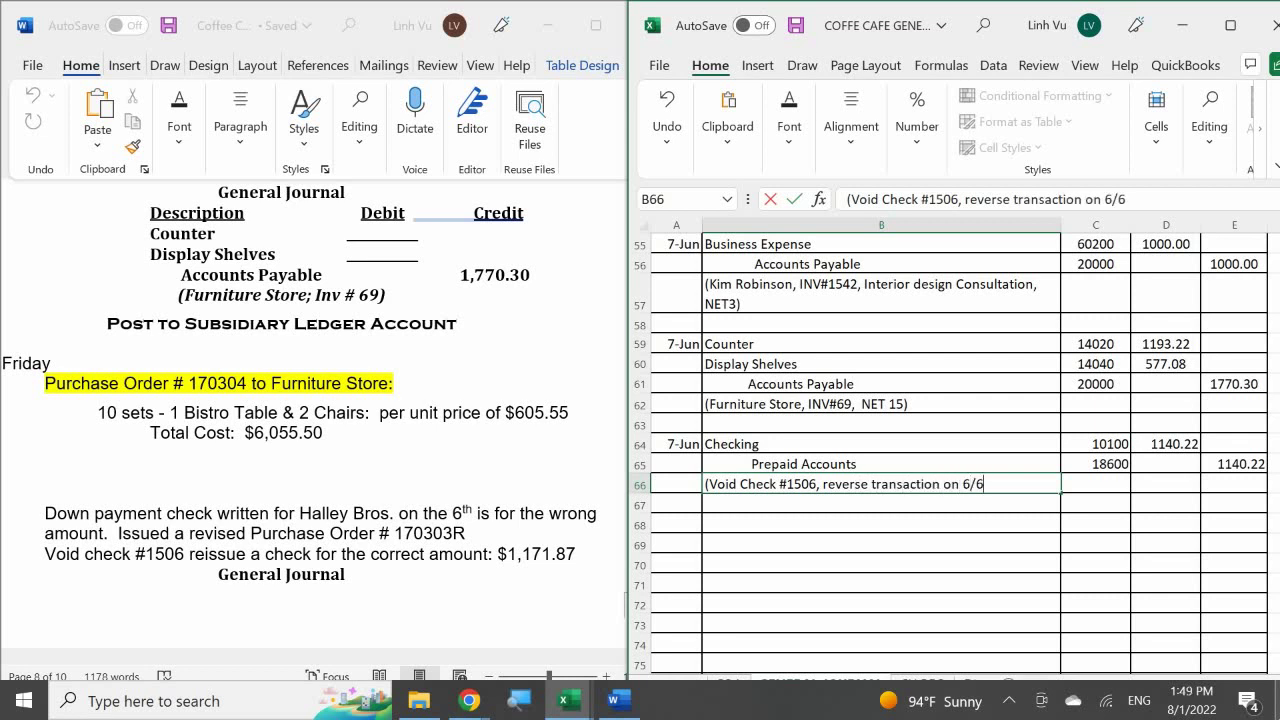
text( to Halley Bro)
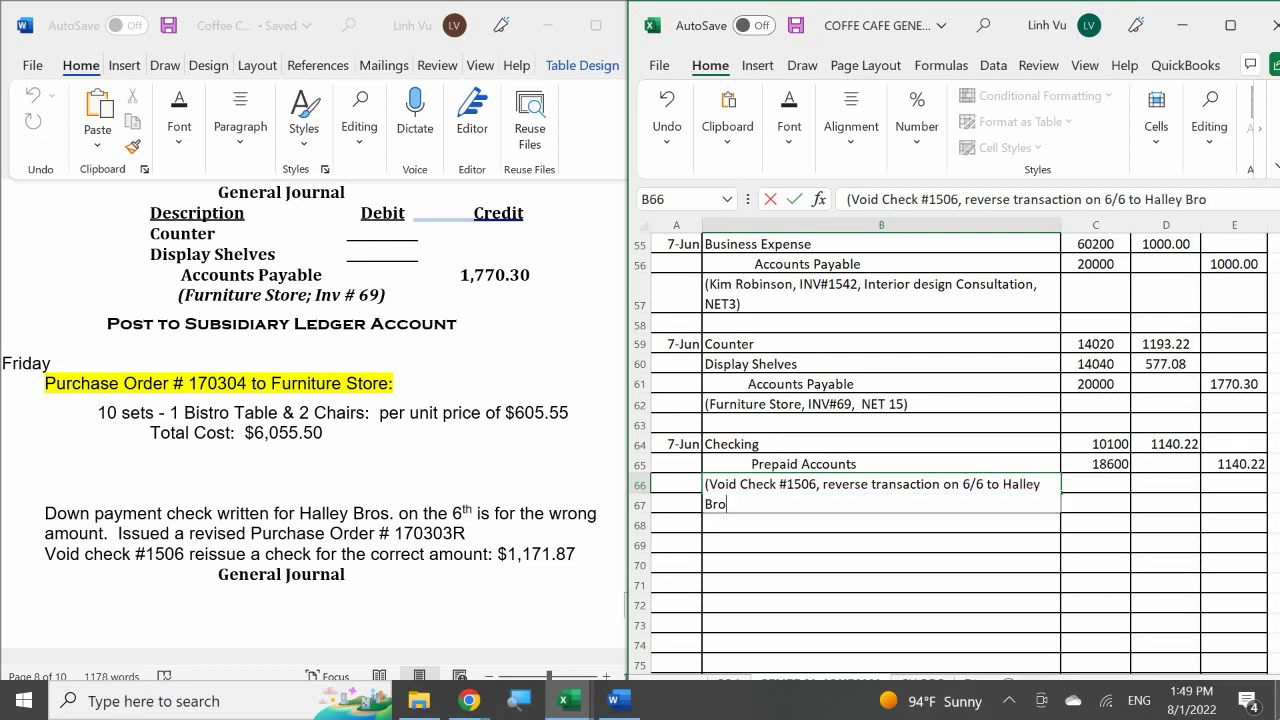
text(s, PO#170)
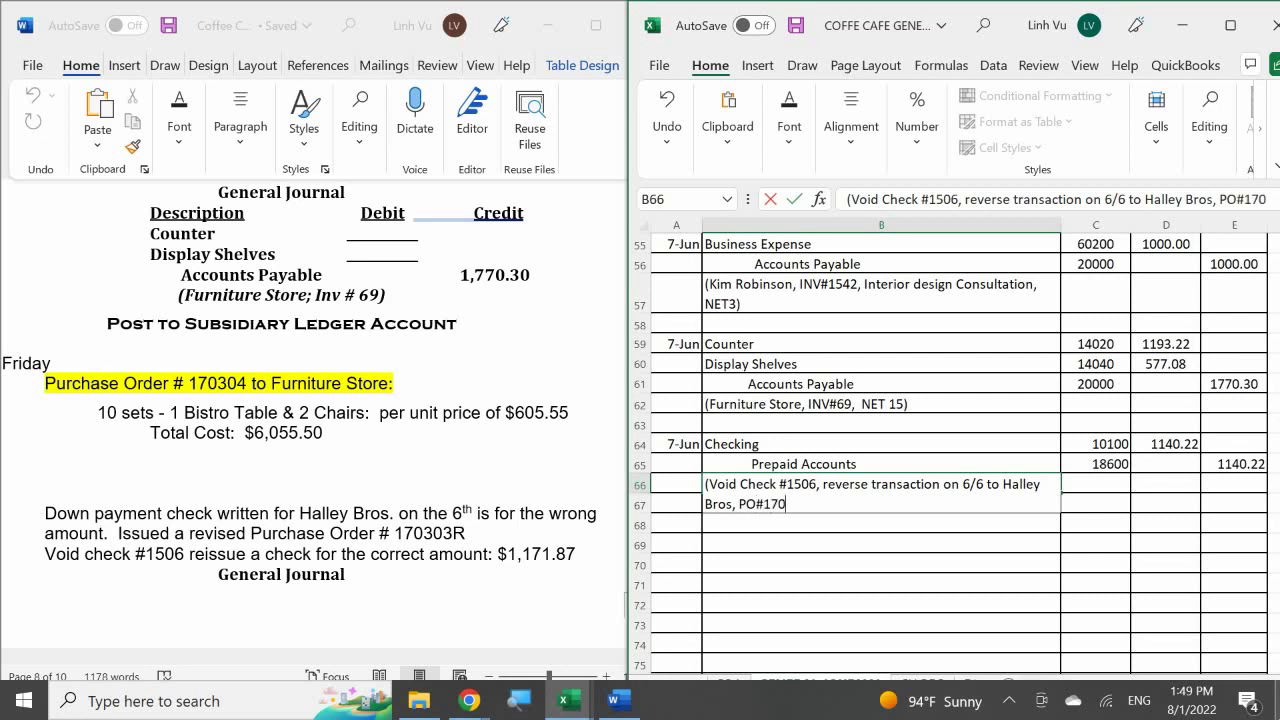
text(303))
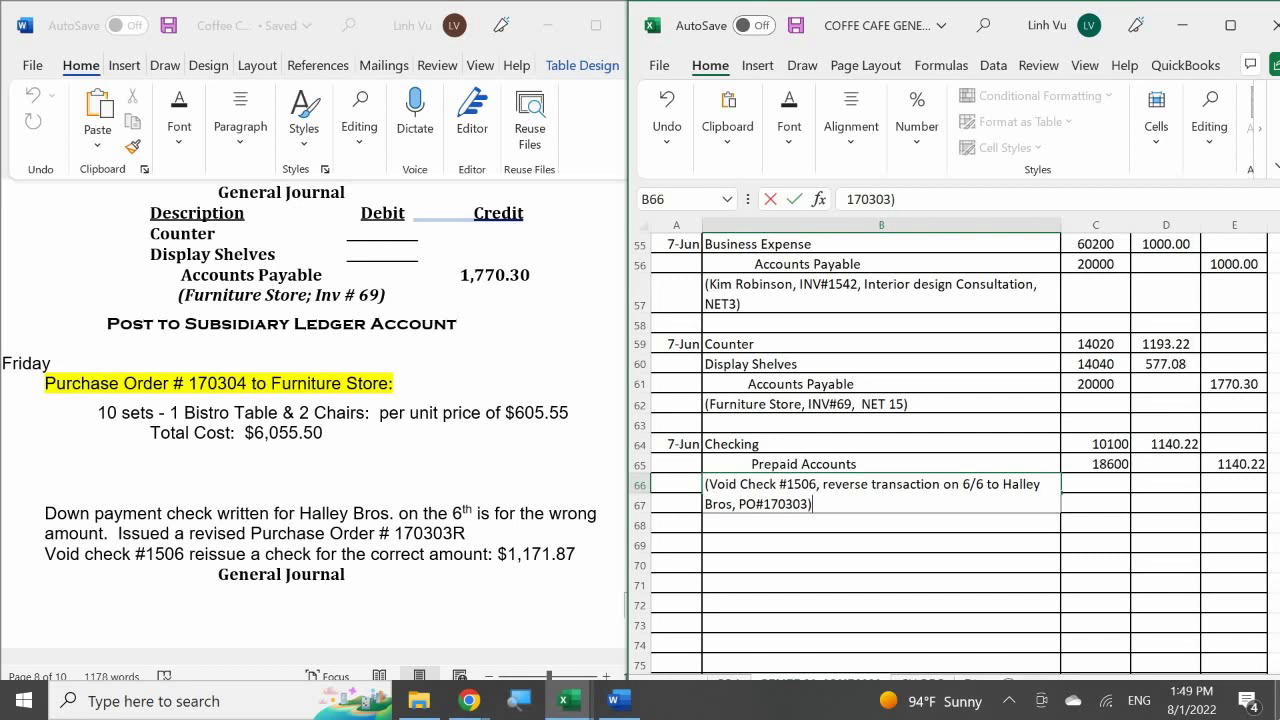
key(Return)
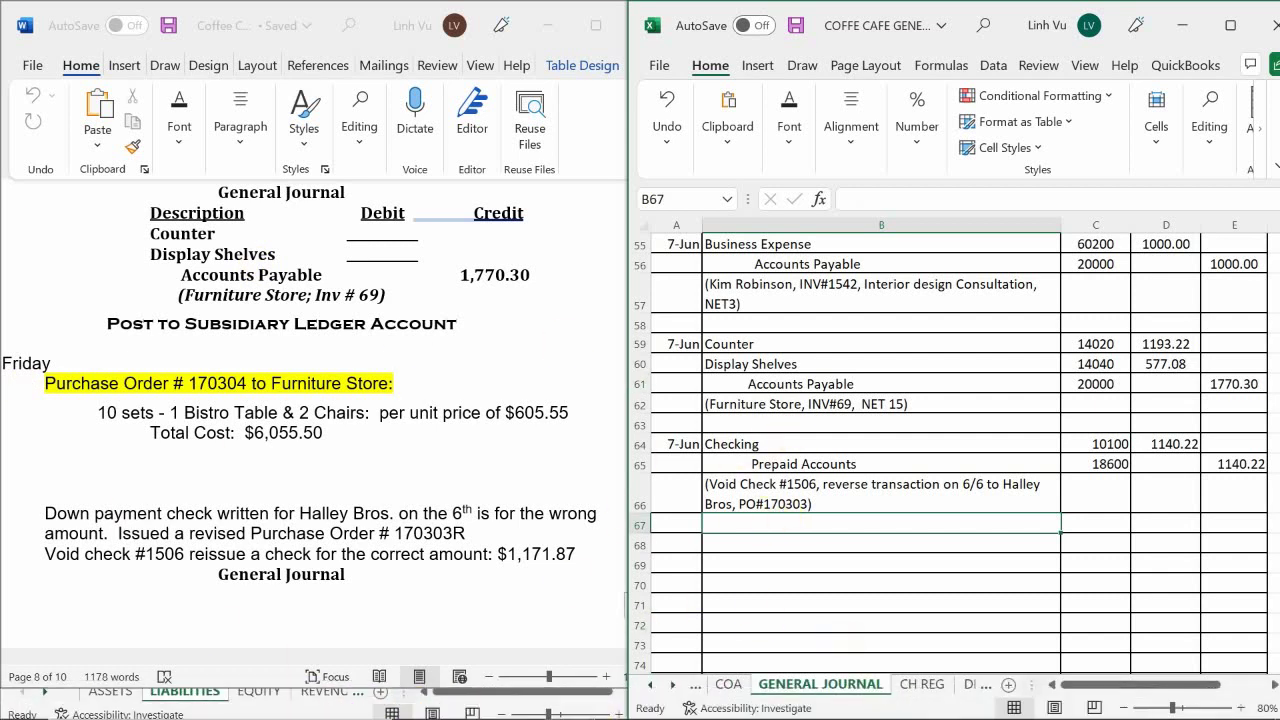
Switch to the general ledger workbook's ASSETS sheet and enter the date 6/7 in the Checking account's row 23.
click(567, 703)
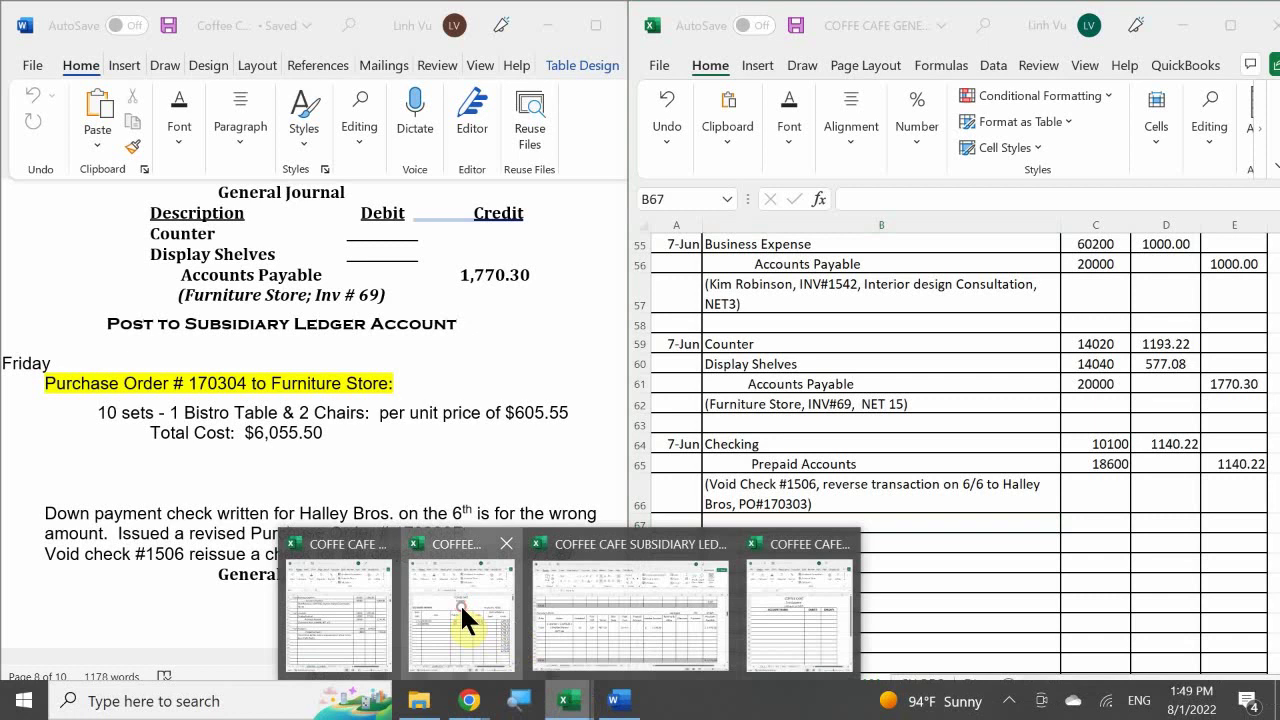
click(460, 603)
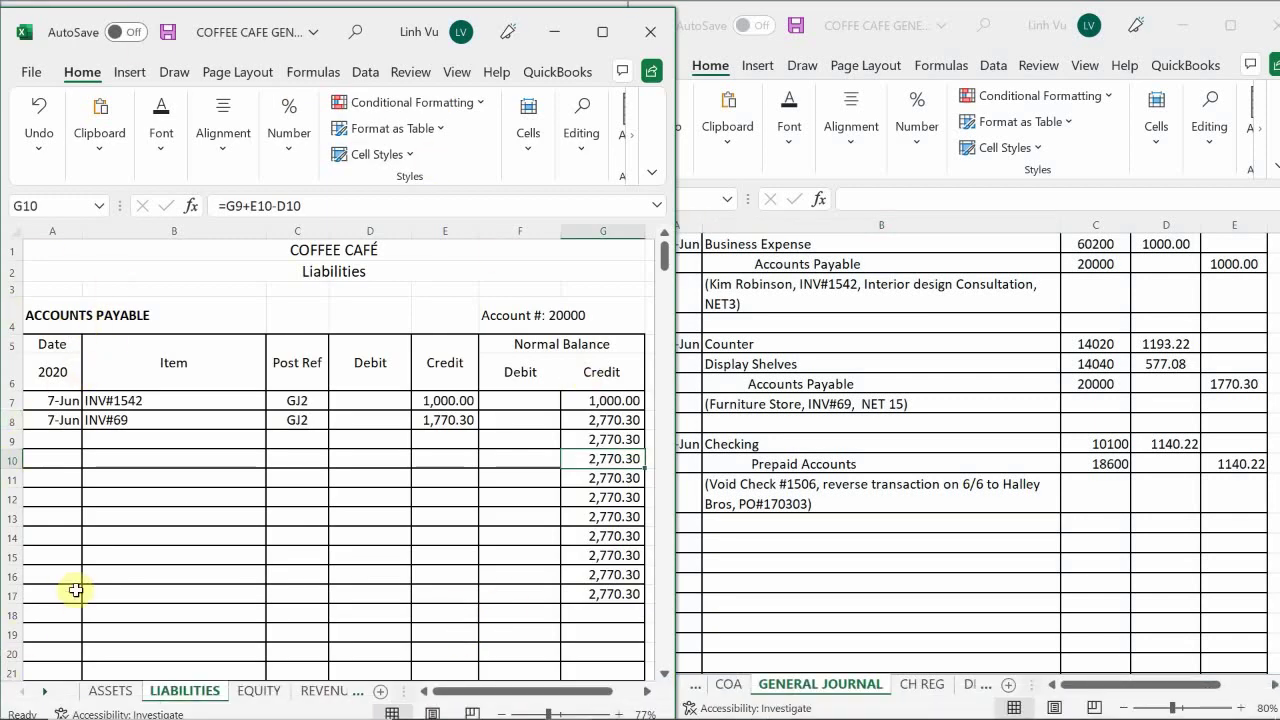
click(110, 698)
click(125, 548)
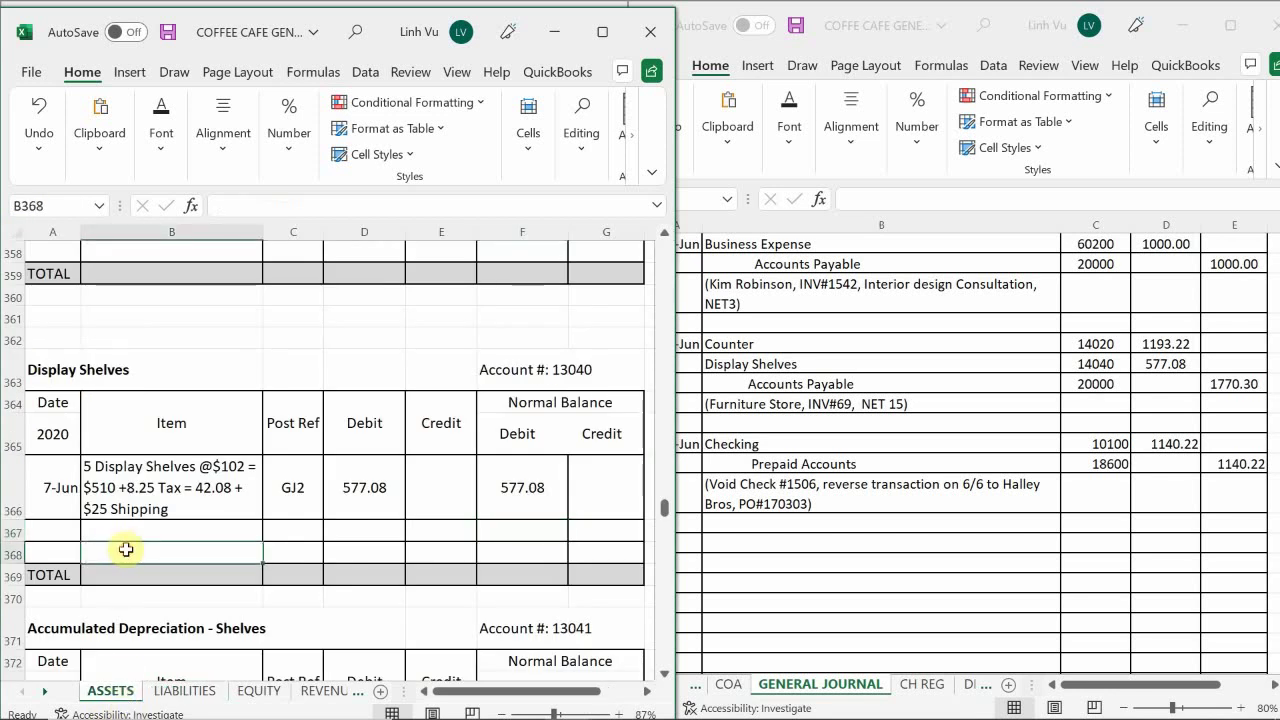
scroll(125, 548, up, 20)
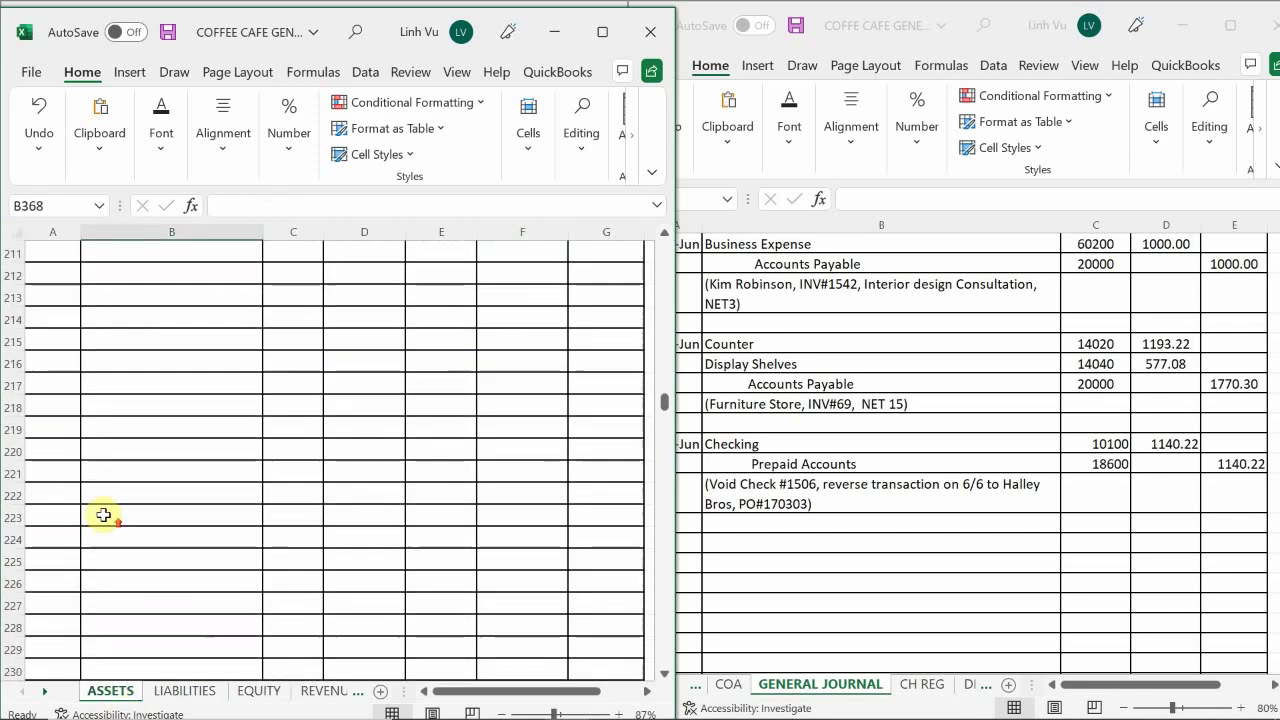
scroll(85, 500, up, 20)
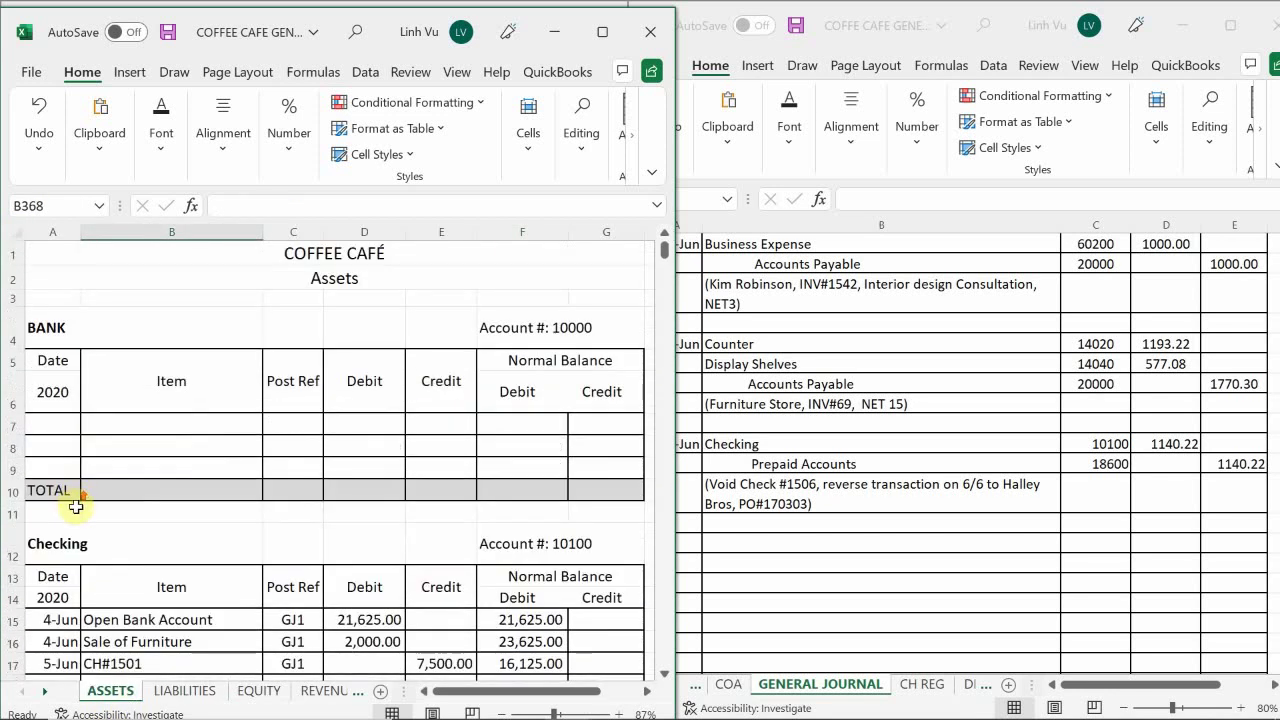
scroll(70, 470, down, 6)
scroll(79, 476, up, 2)
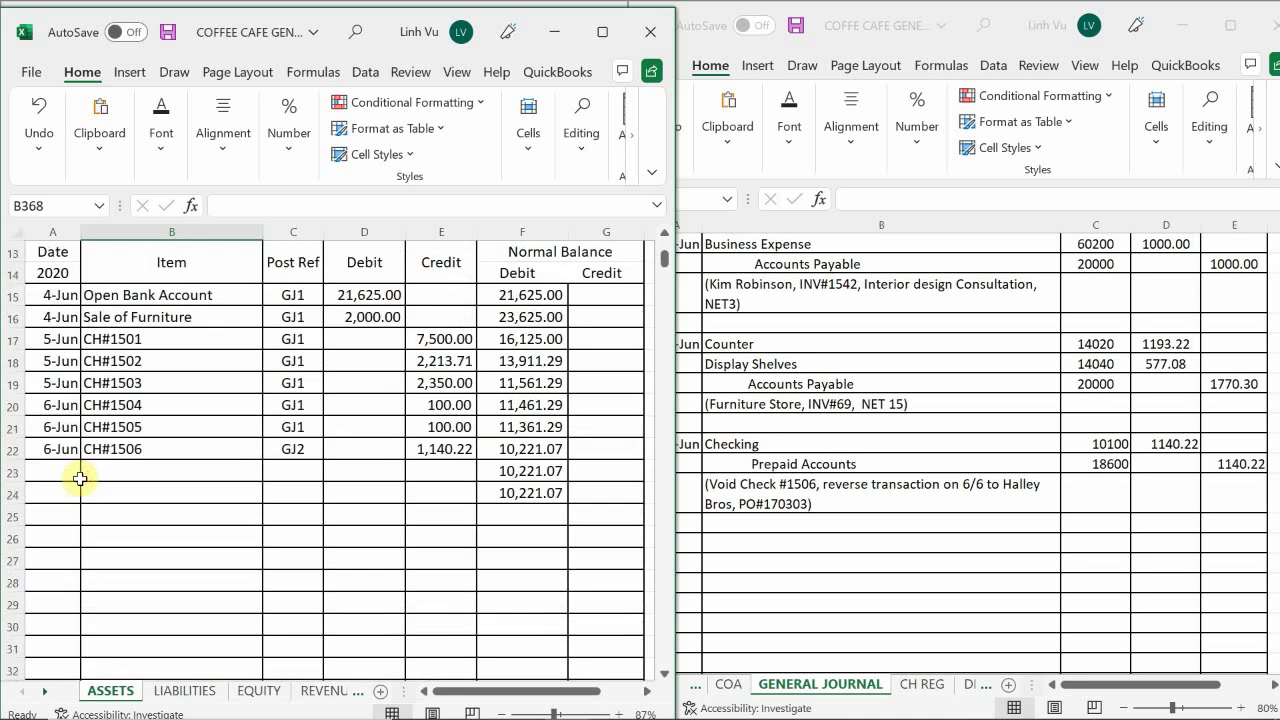
click(48, 471)
text(6/7)
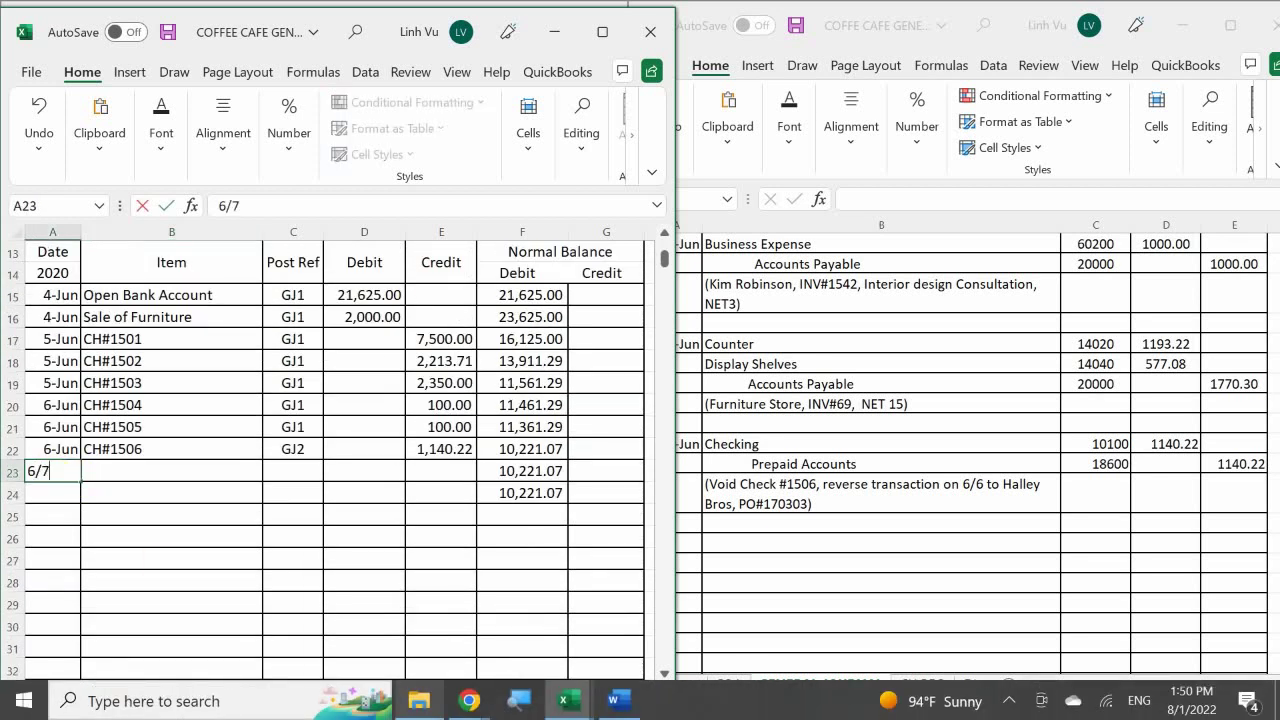
key(Return)
Enter "CH#1506 VOID" as the item for the 7 June Checking entry in B23.
click(171, 471)
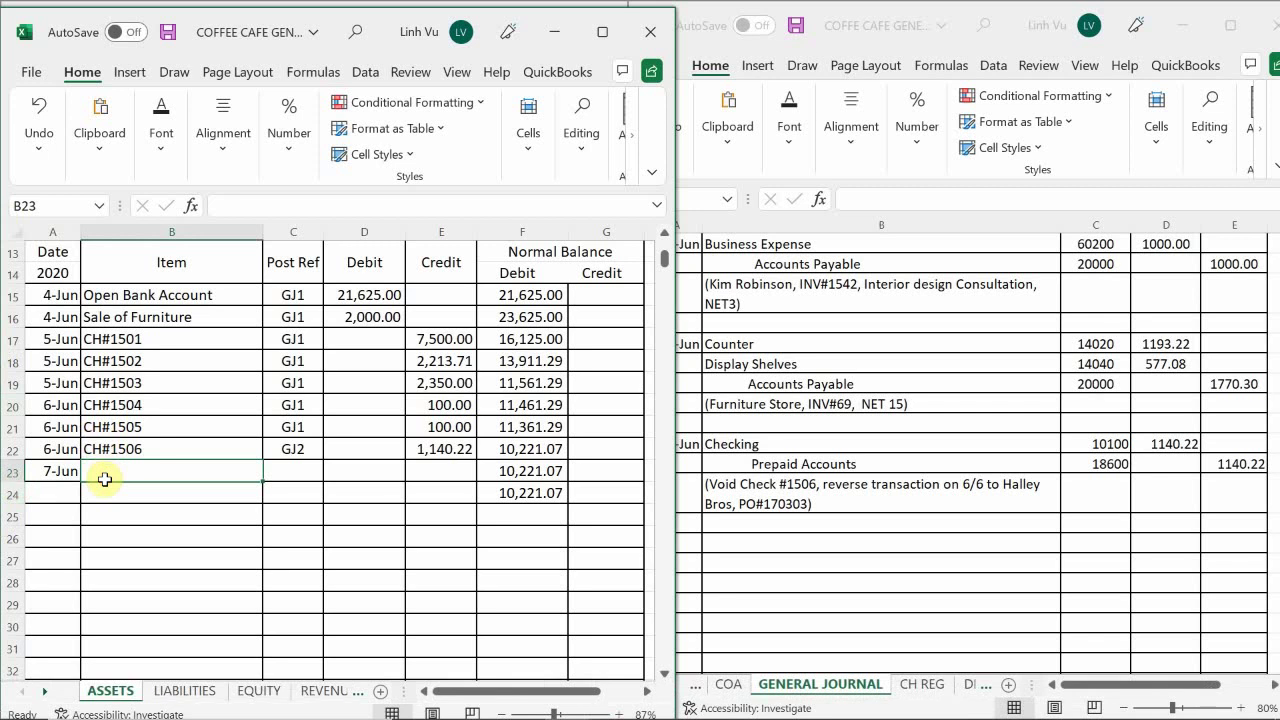
text(CGE)
key(BackSpace)
key(BackSpace)
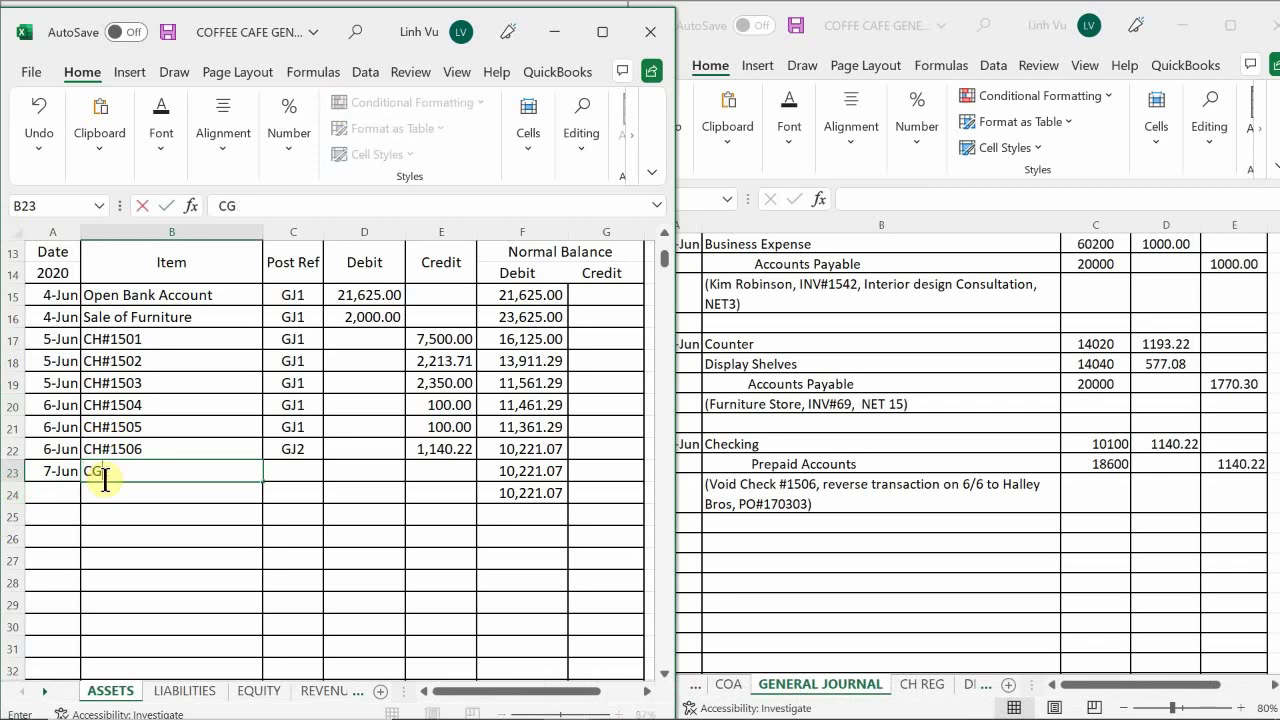
text(H)
text(#)
text(1506)
text(VOI)
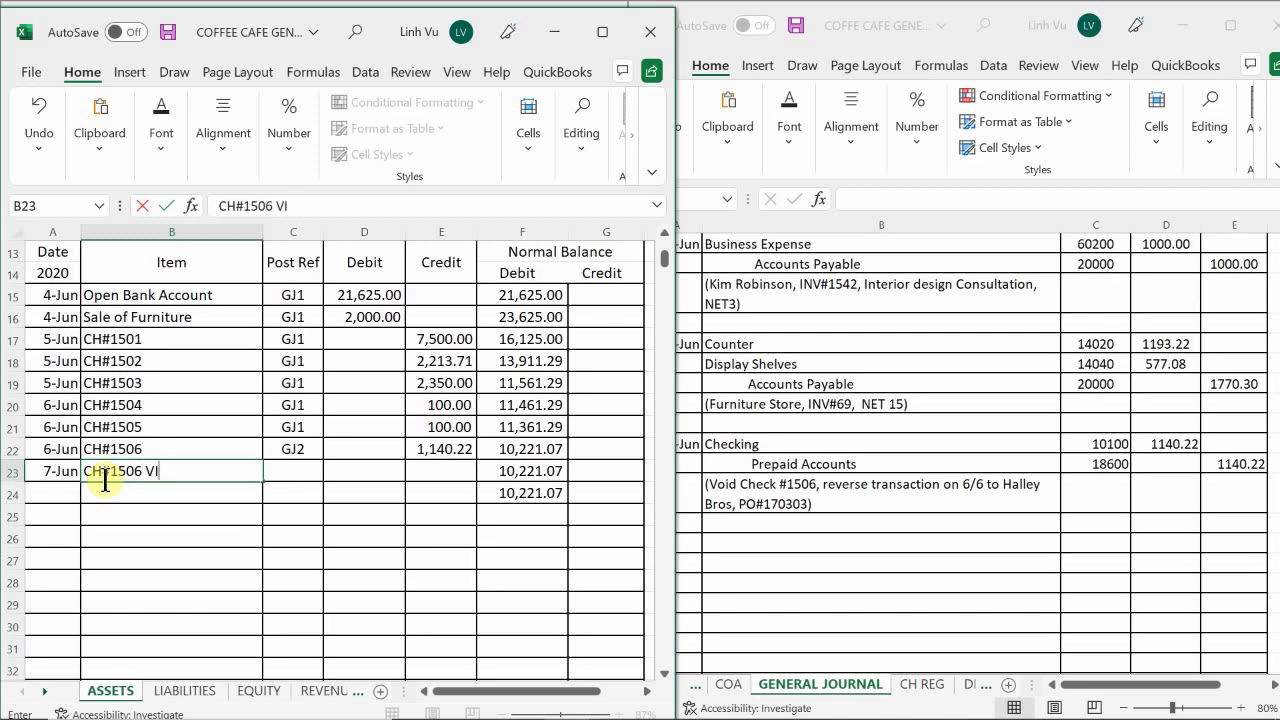
key(BackSpace)
text(OID)
key(Return)
Give the voided check entry in Checking row 23 the post reference GJ2 and a debit of 1140.22.
key(Right)
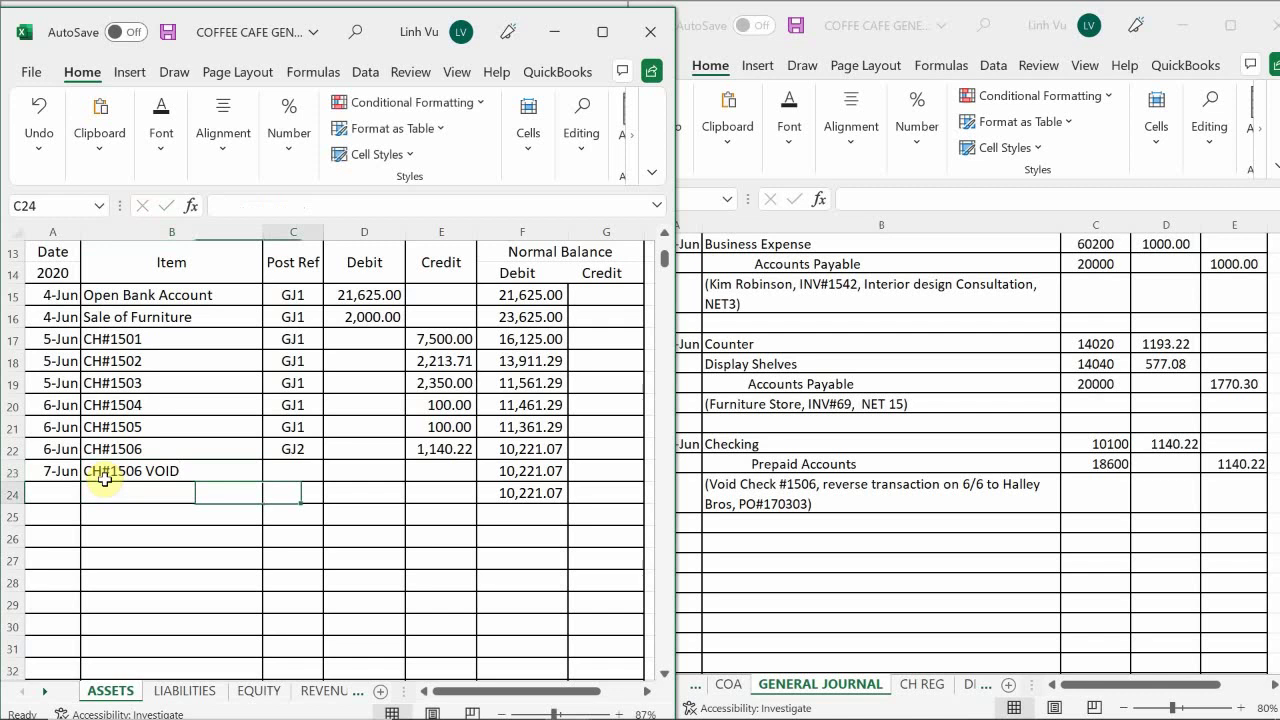
key(Up)
text(GJ2)
key(Return)
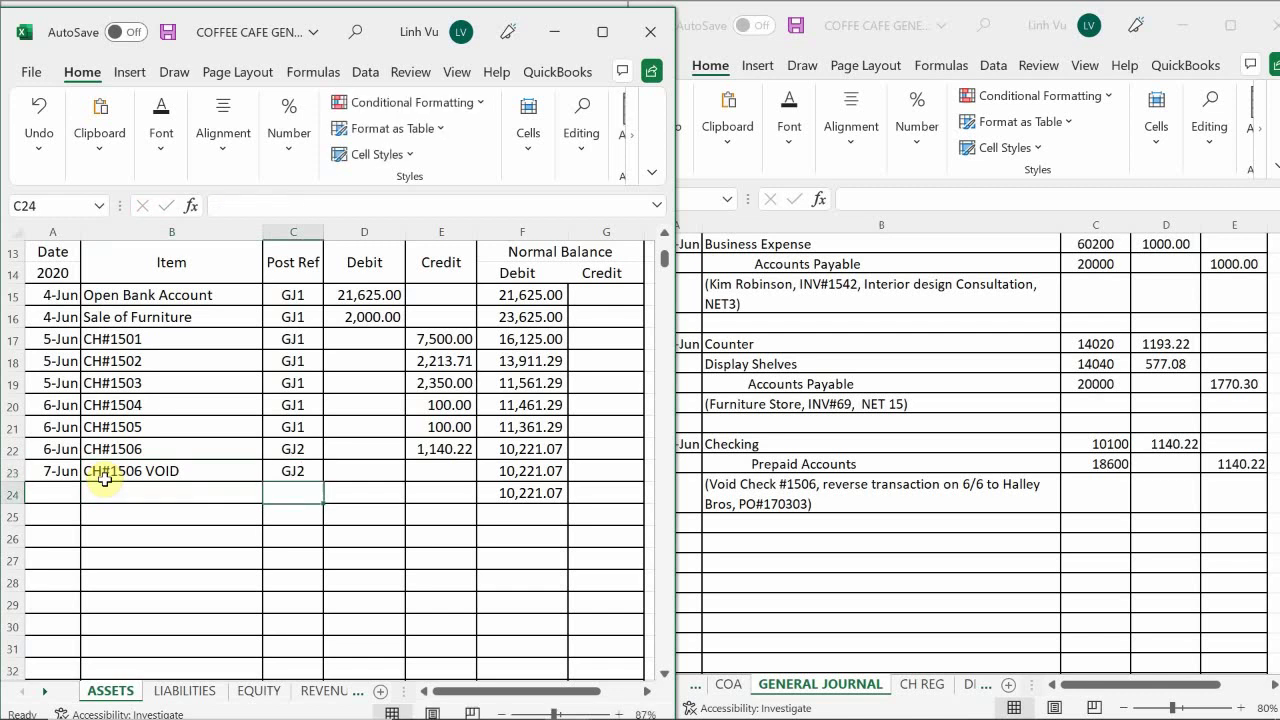
key(Right)
key(Up)
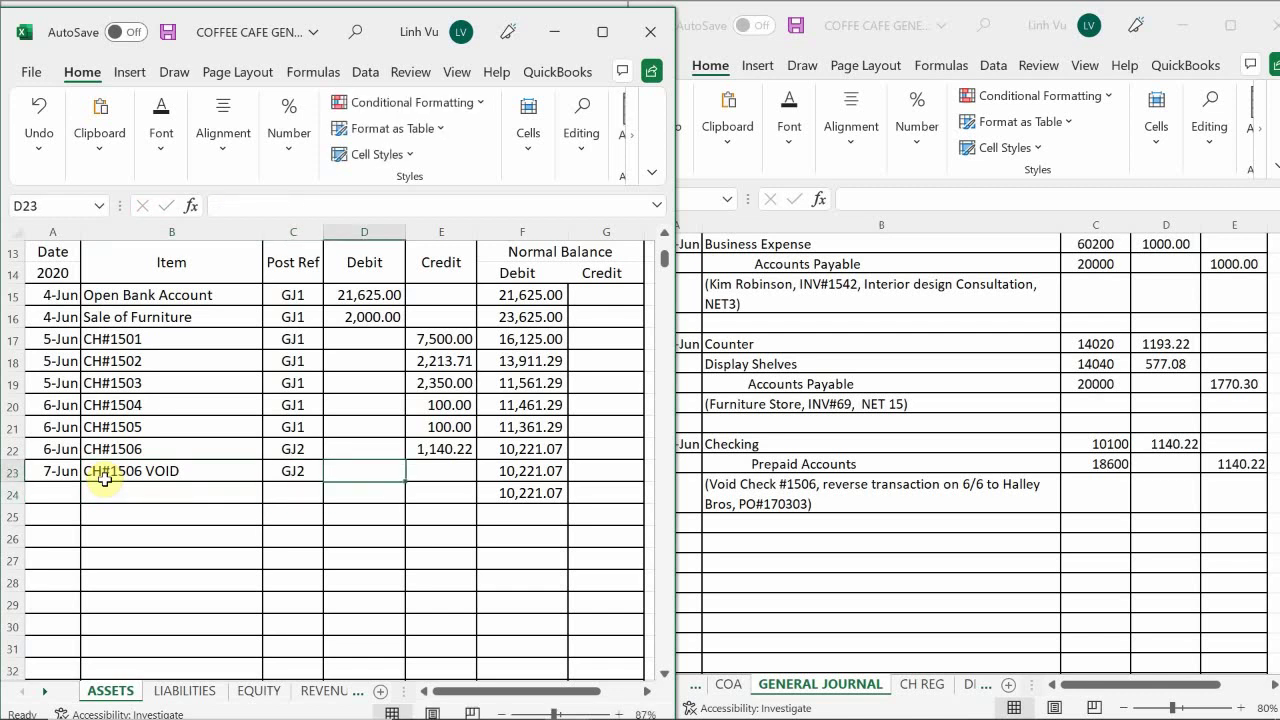
text(1)
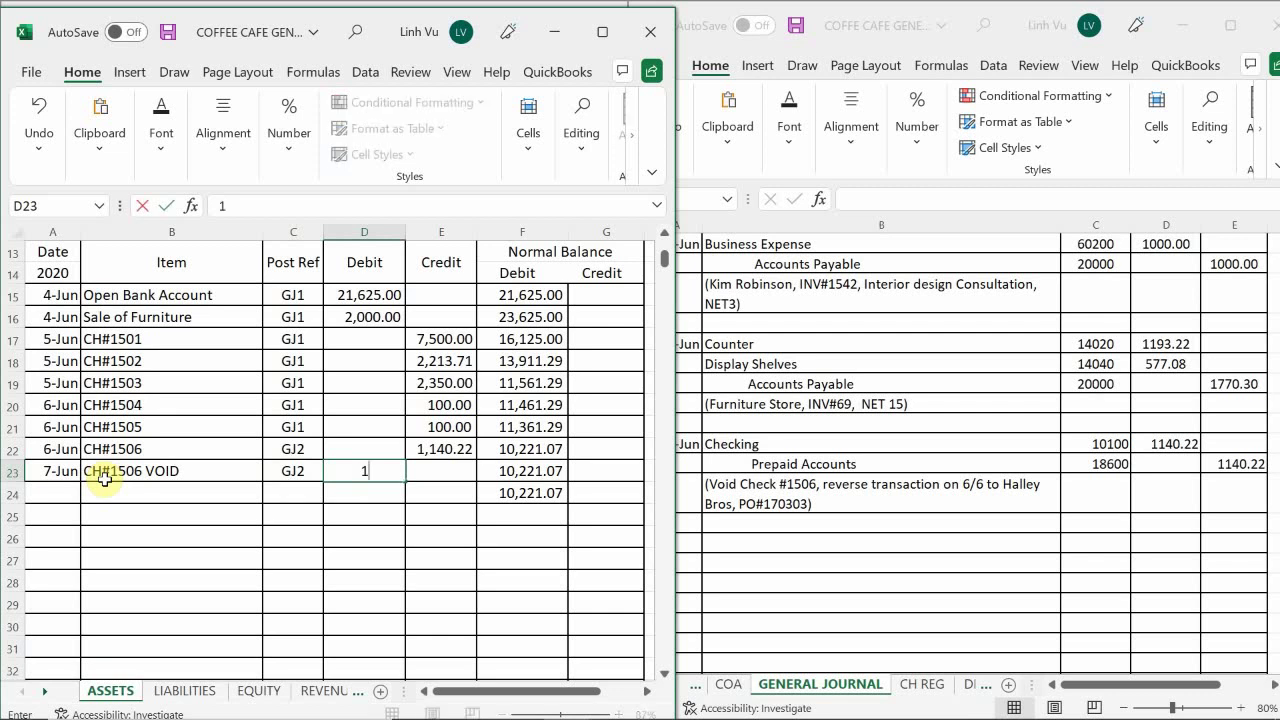
text(140.22)
key(Return)
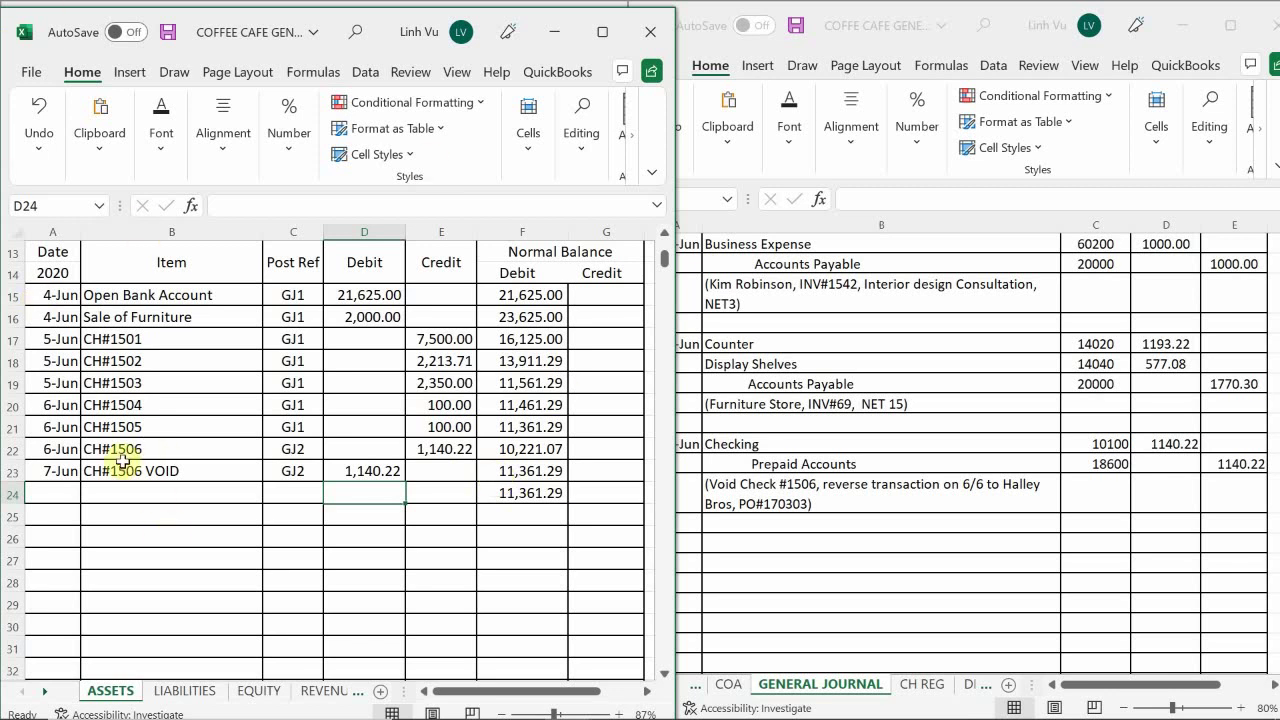
Enter the date 6/7 in row 531 of the Prepaid Accounts ledger on the ASSETS sheet.
click(137, 511)
scroll(138, 515, down, 17)
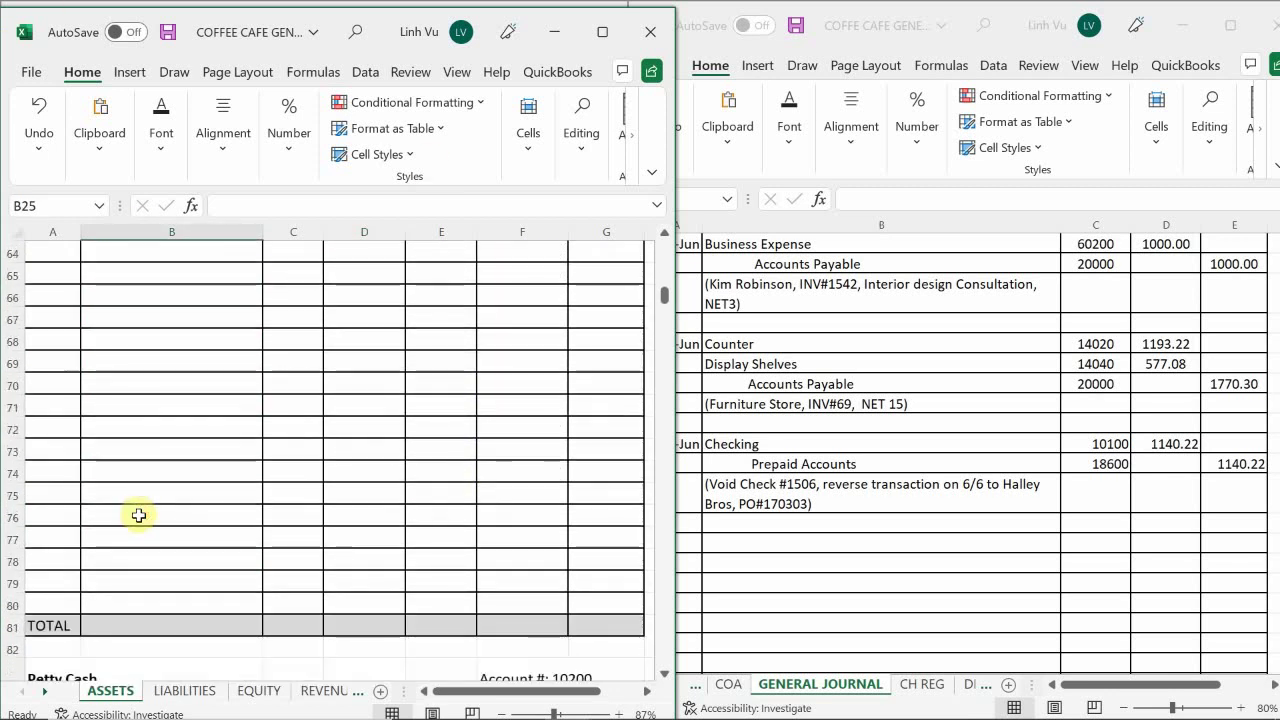
scroll(138, 515, down, 20)
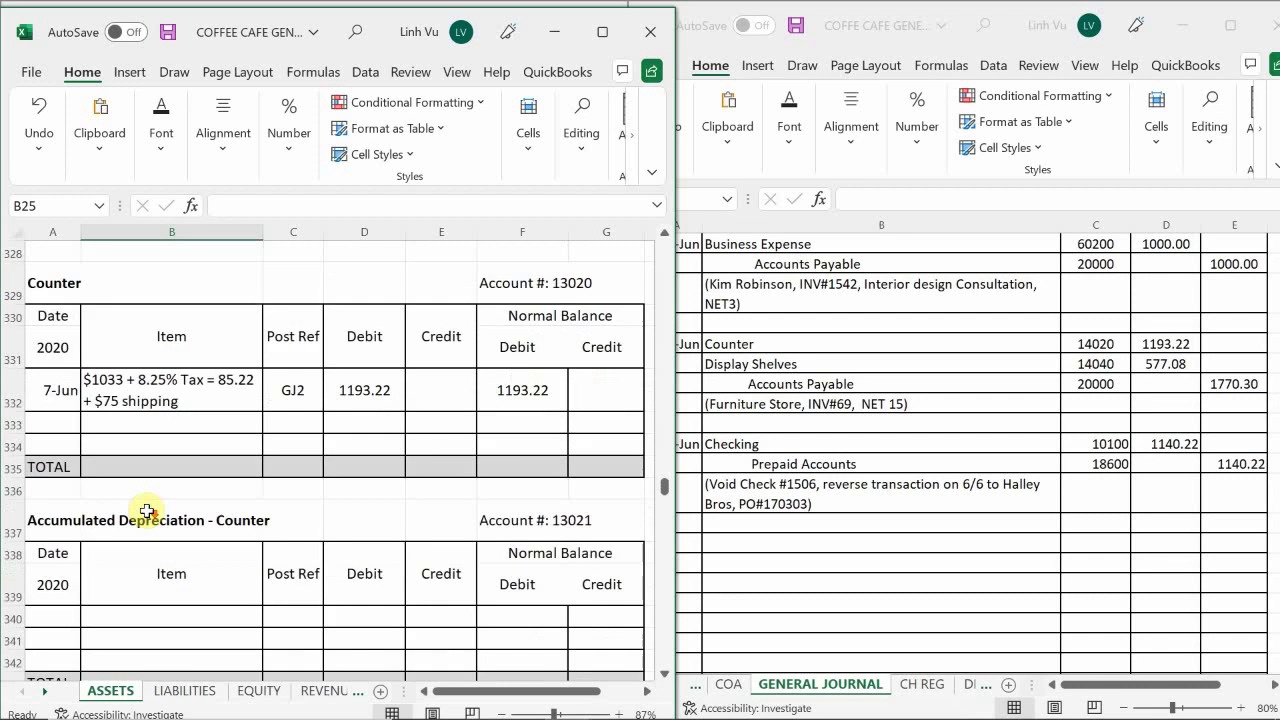
scroll(147, 512, down, 20)
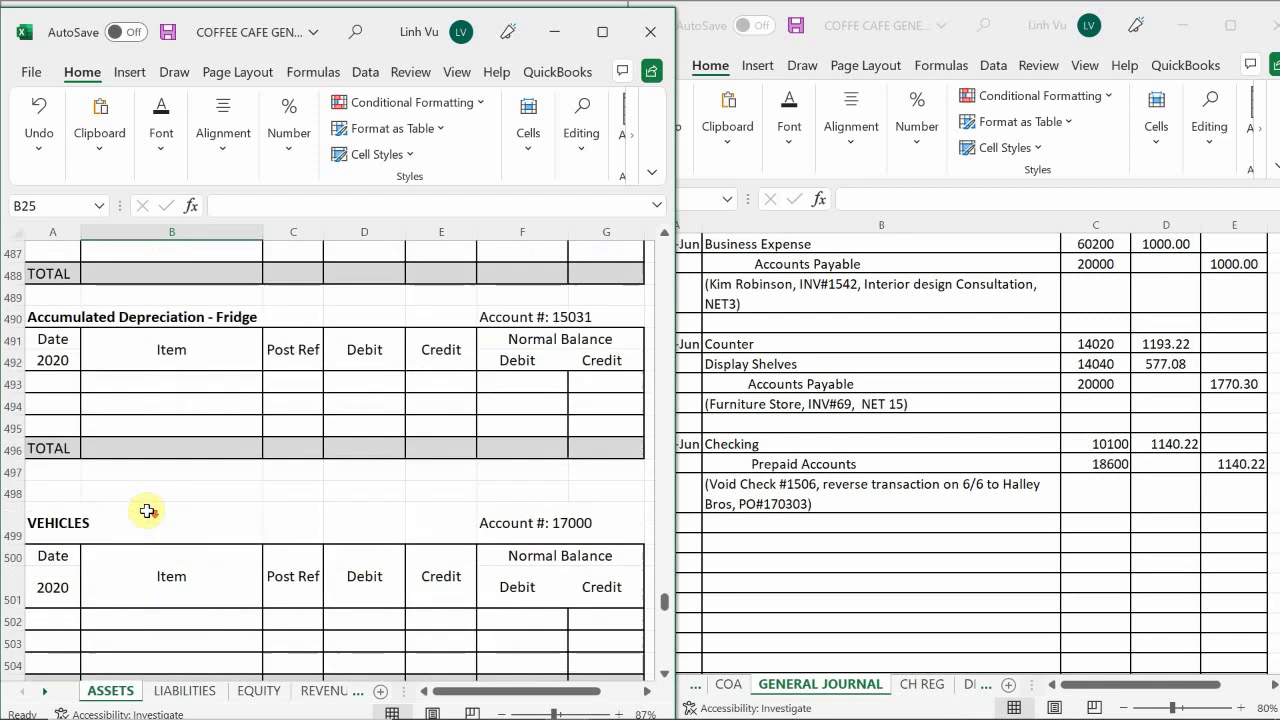
scroll(147, 512, down, 17)
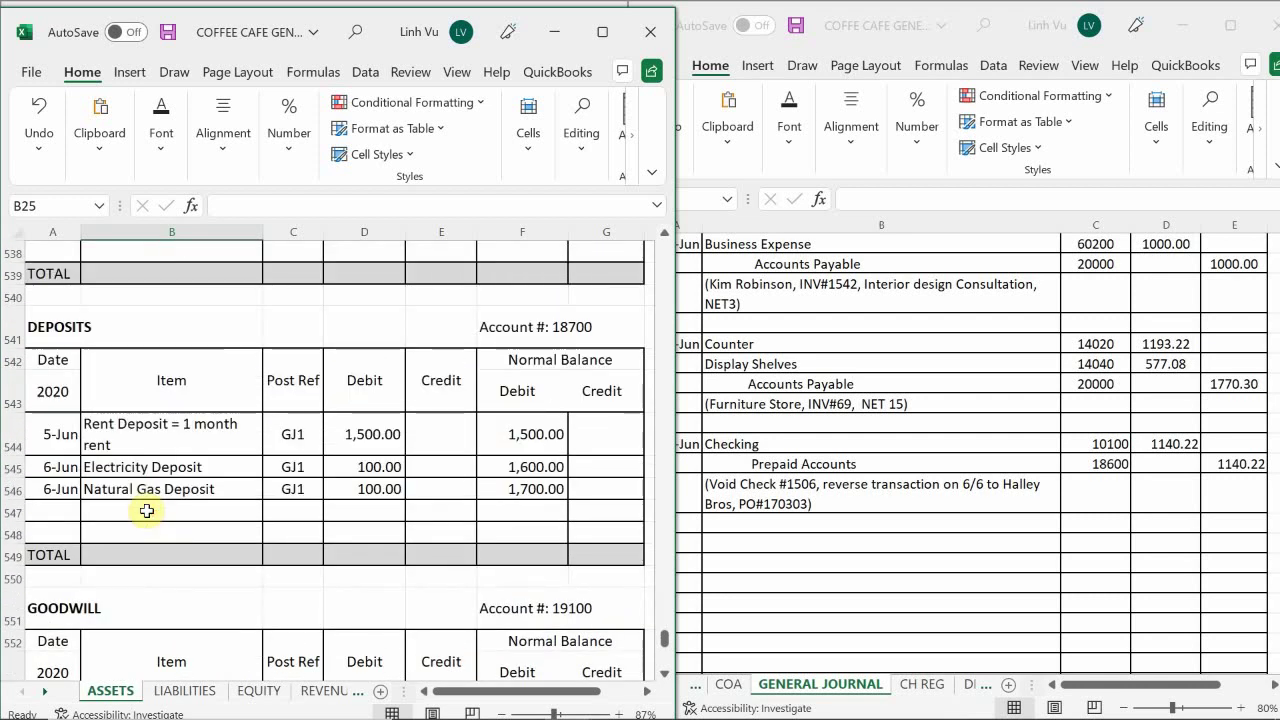
scroll(147, 511, up, 6)
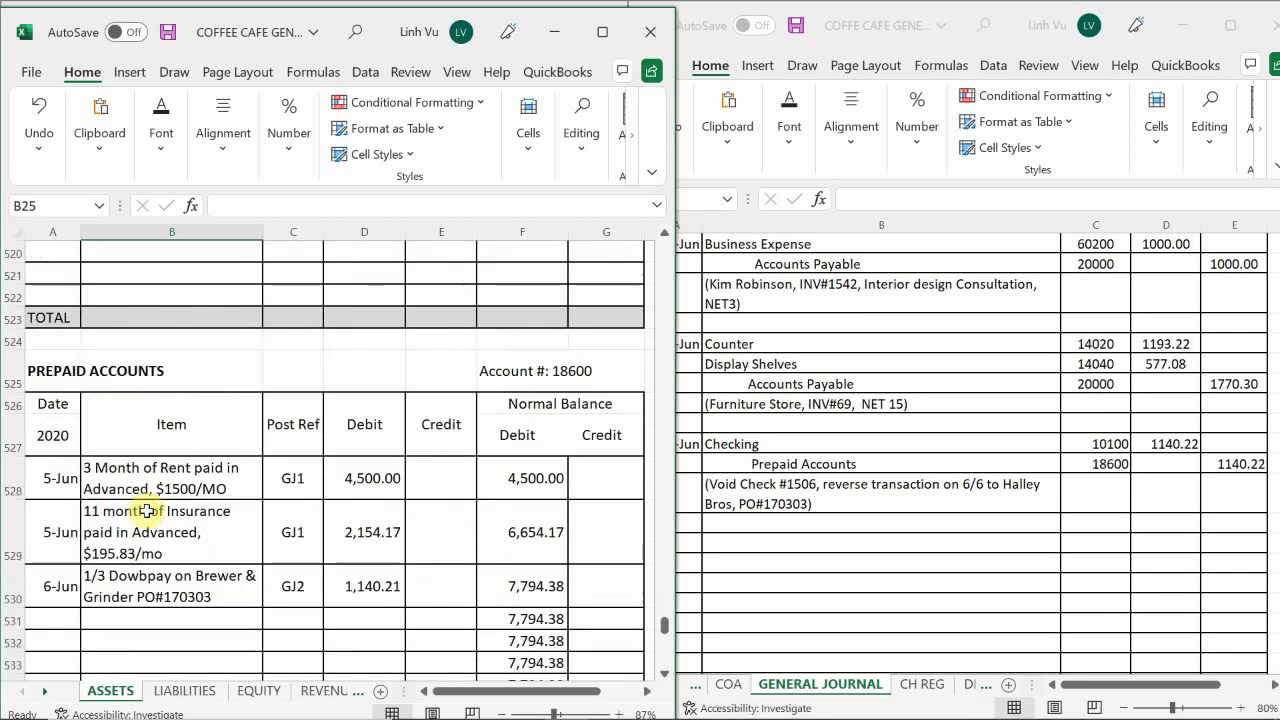
scroll(147, 511, down, 2)
click(63, 473)
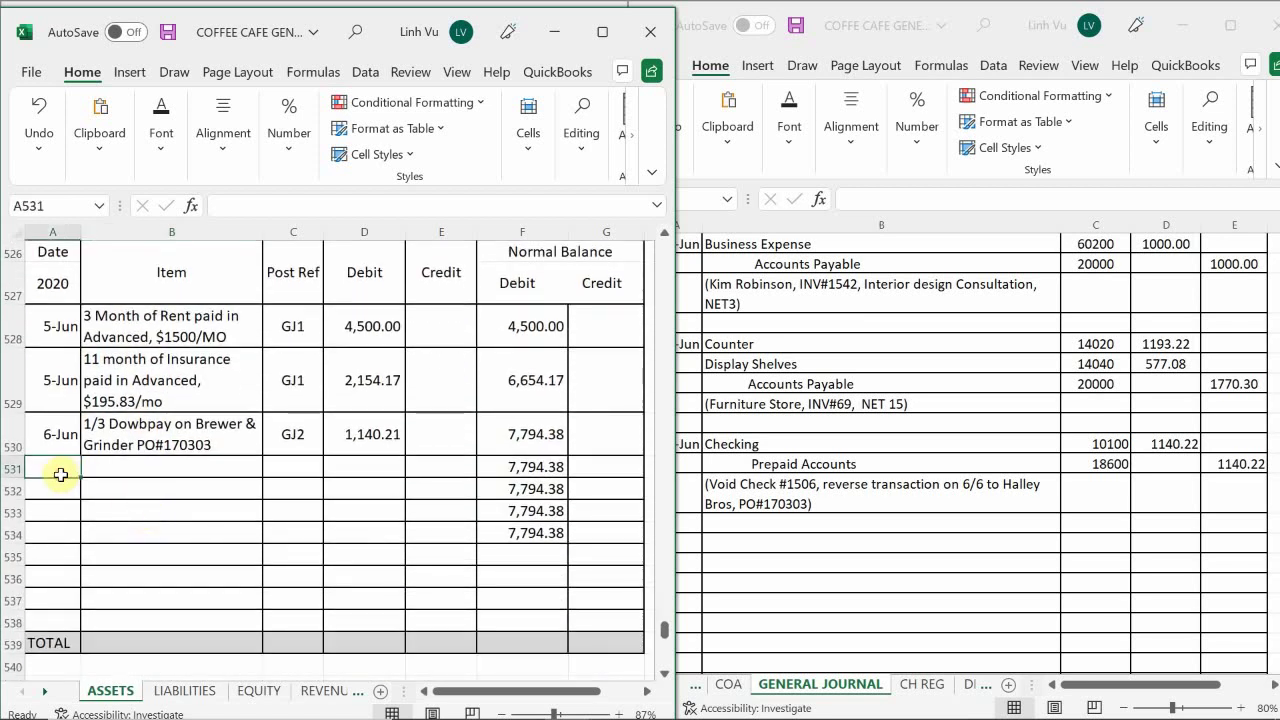
text(6)
mouse_move(619, 701)
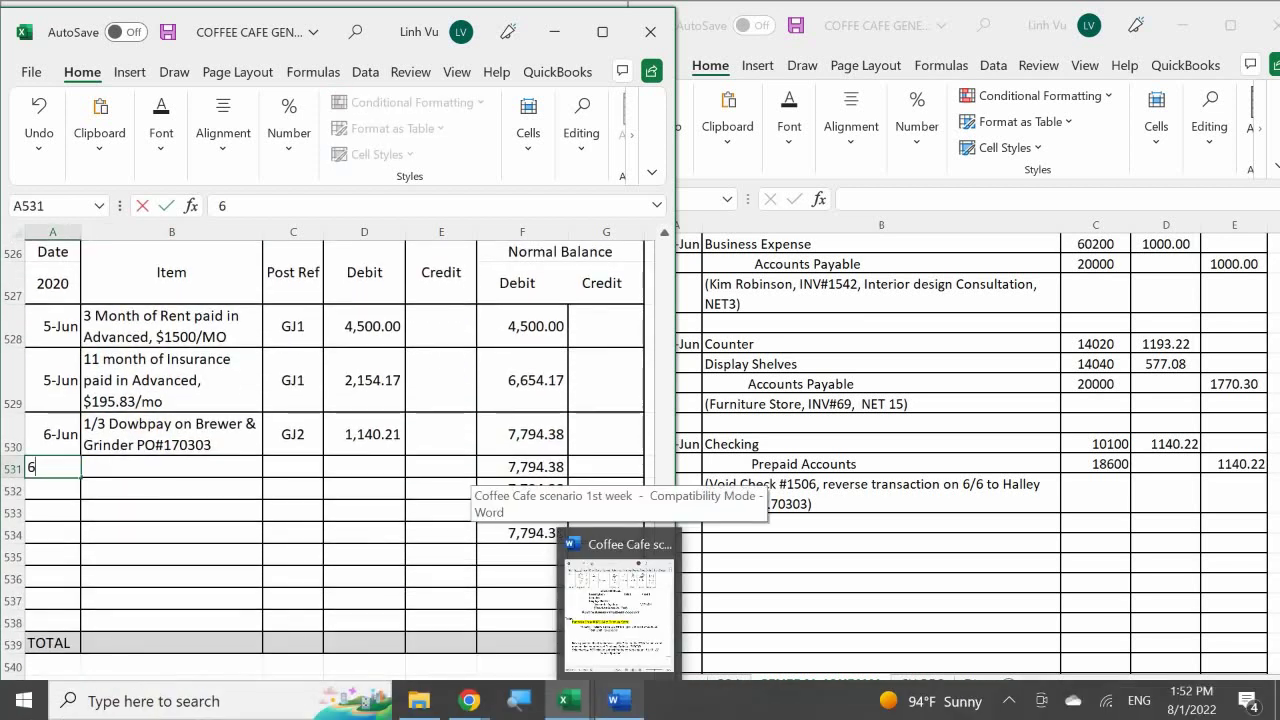
text(/7)
key(Return)
Enter the item "VOIDED 1/3 Downpay on PO#" followed by the original purchase order number in B531 of Prepaid Accounts.
click(171, 467)
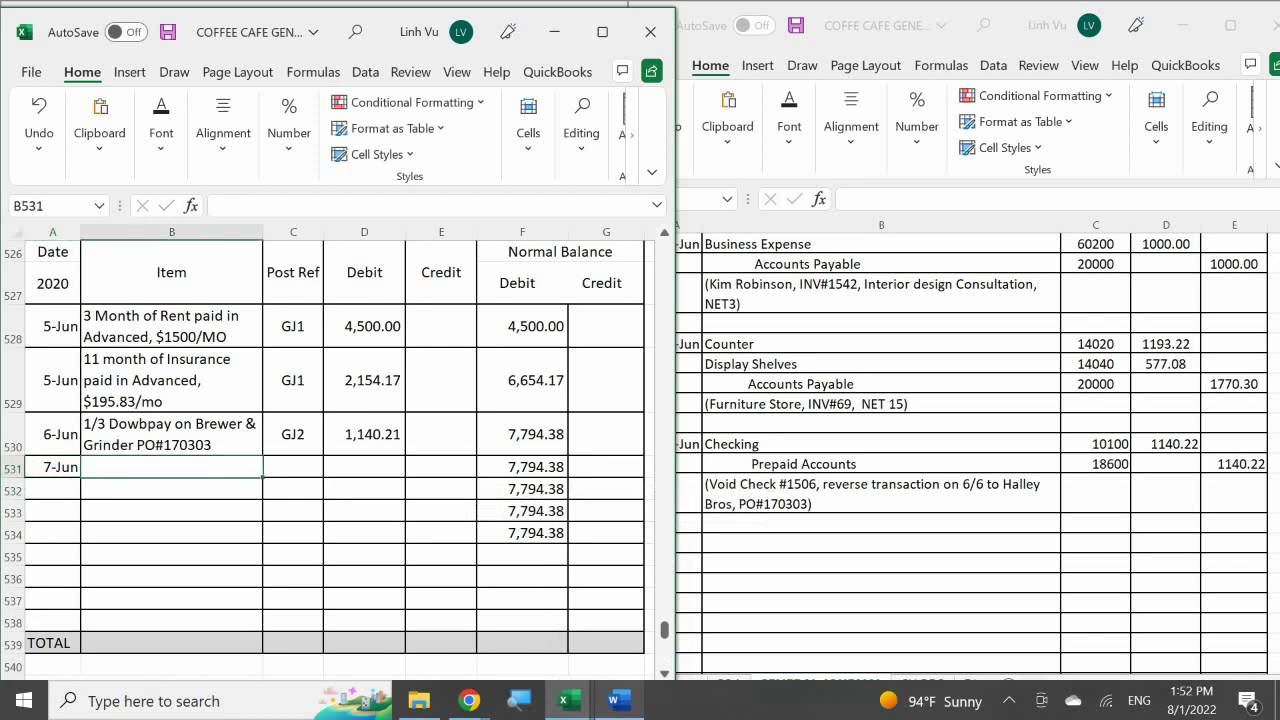
text(V)
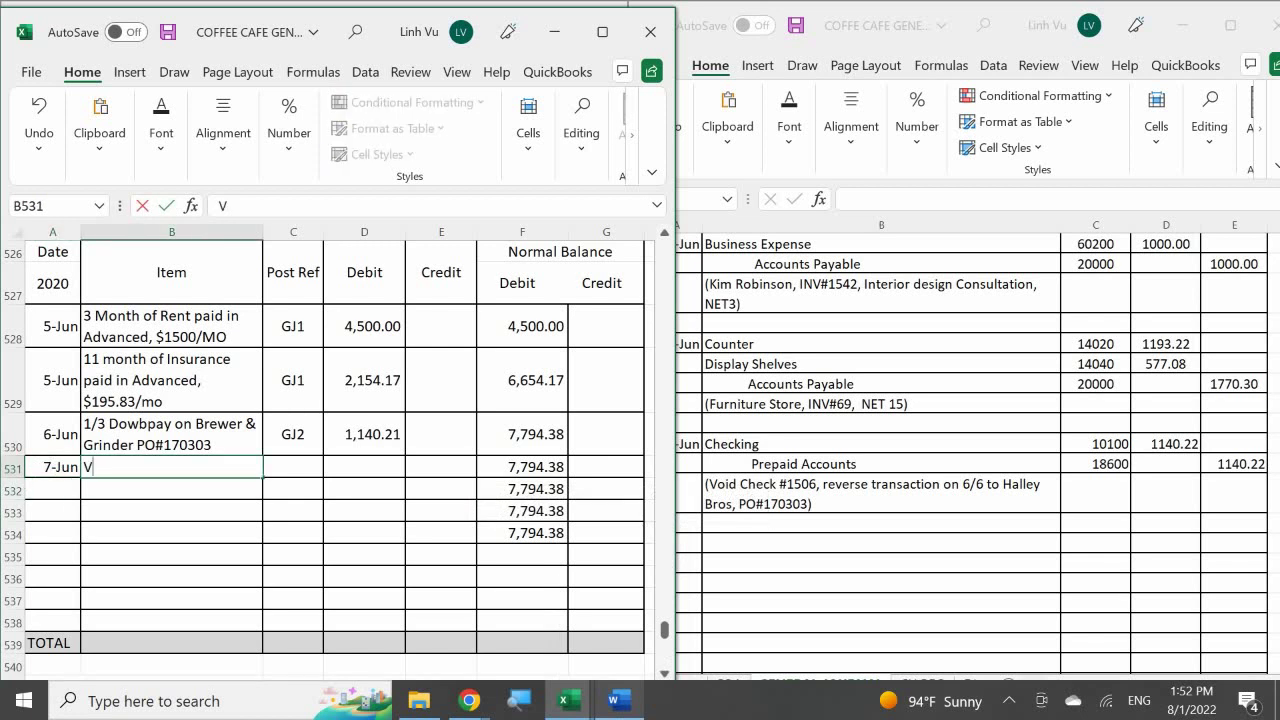
text(OIDED 1/3 Do)
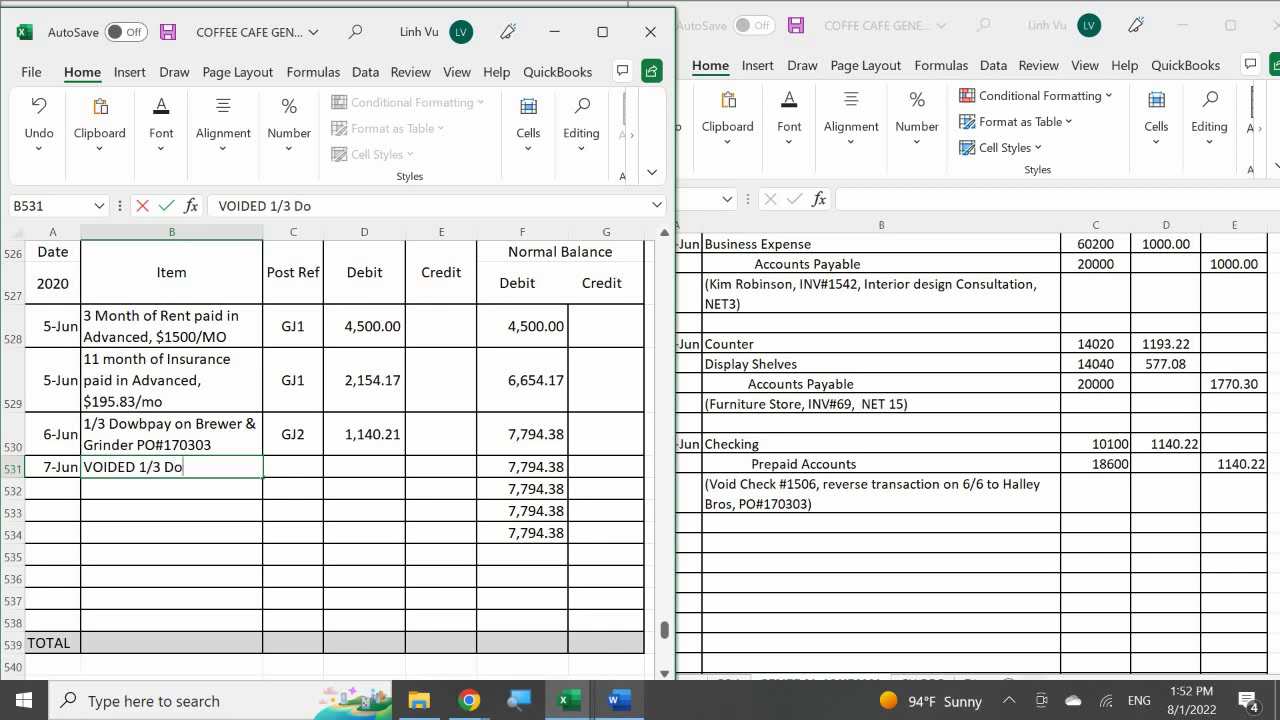
text(wnpmt pnm)
key(BackSpace)
key(BackSpace)
key(BackSpace)
key(BackSpace)
key(BackSpace)
key(BackSpace)
text(ay pmt)
key(BackSpace)
key(BackSpace)
key(BackSpace)
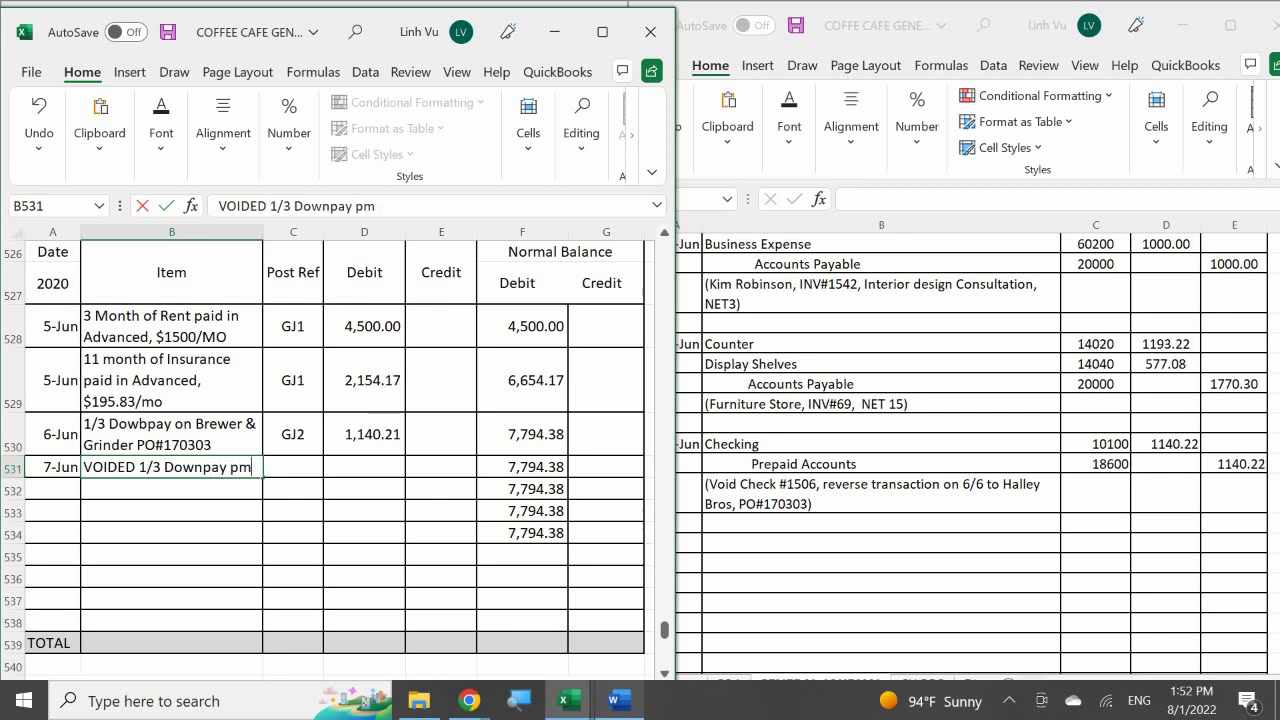
text(on PO#)
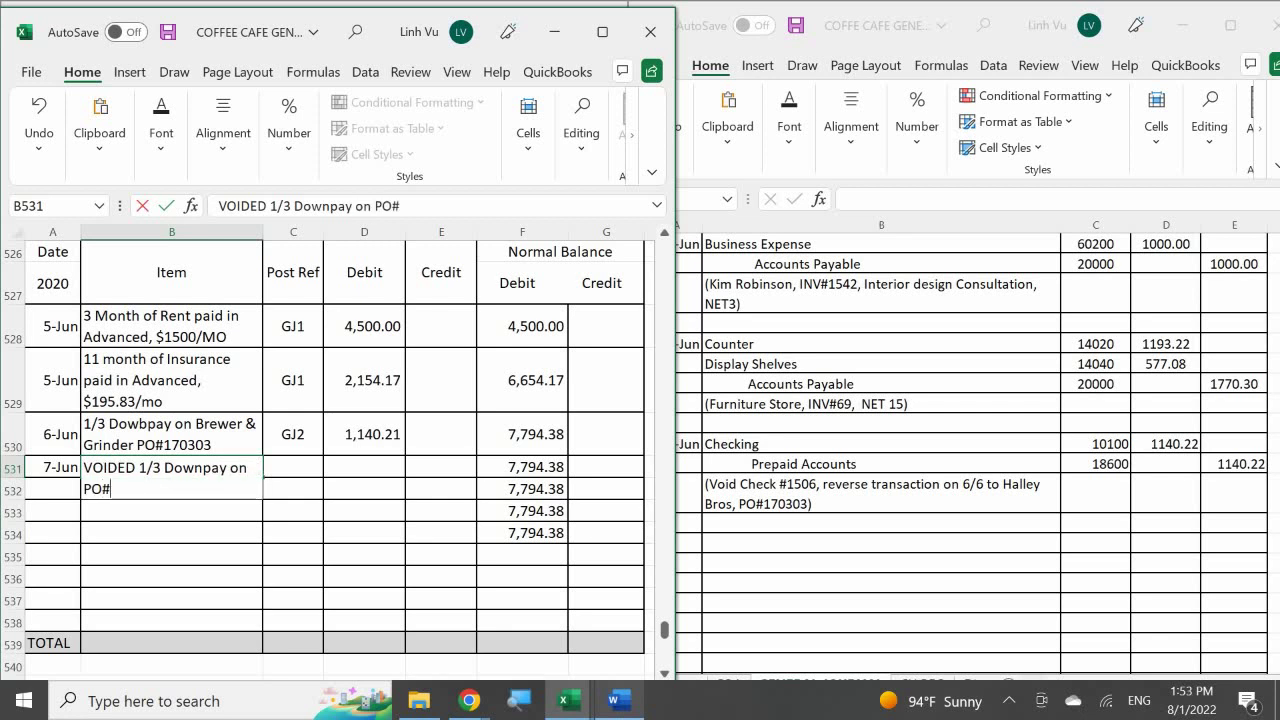
text(17030)
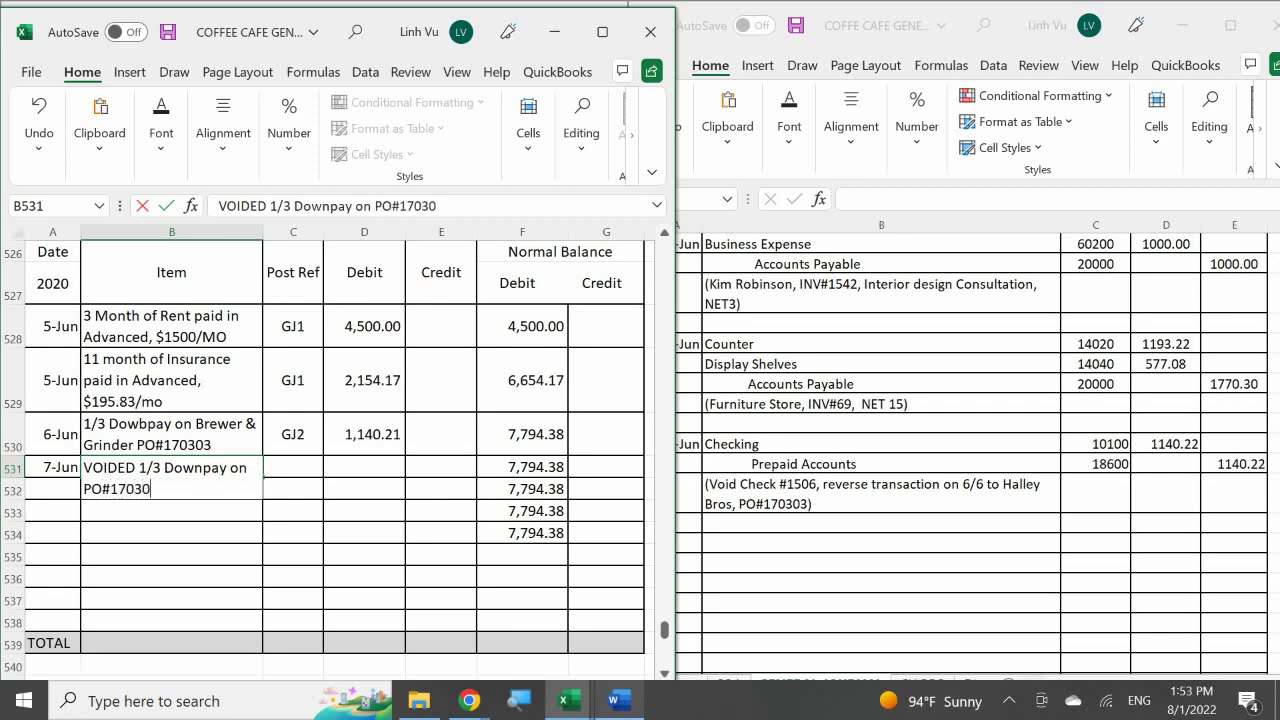
text(3)
key(Return)
Give the voided down payment in Prepaid Accounts row 531 the post reference GJ2 and a credit of 1140.22.
click(293, 470)
text(G)
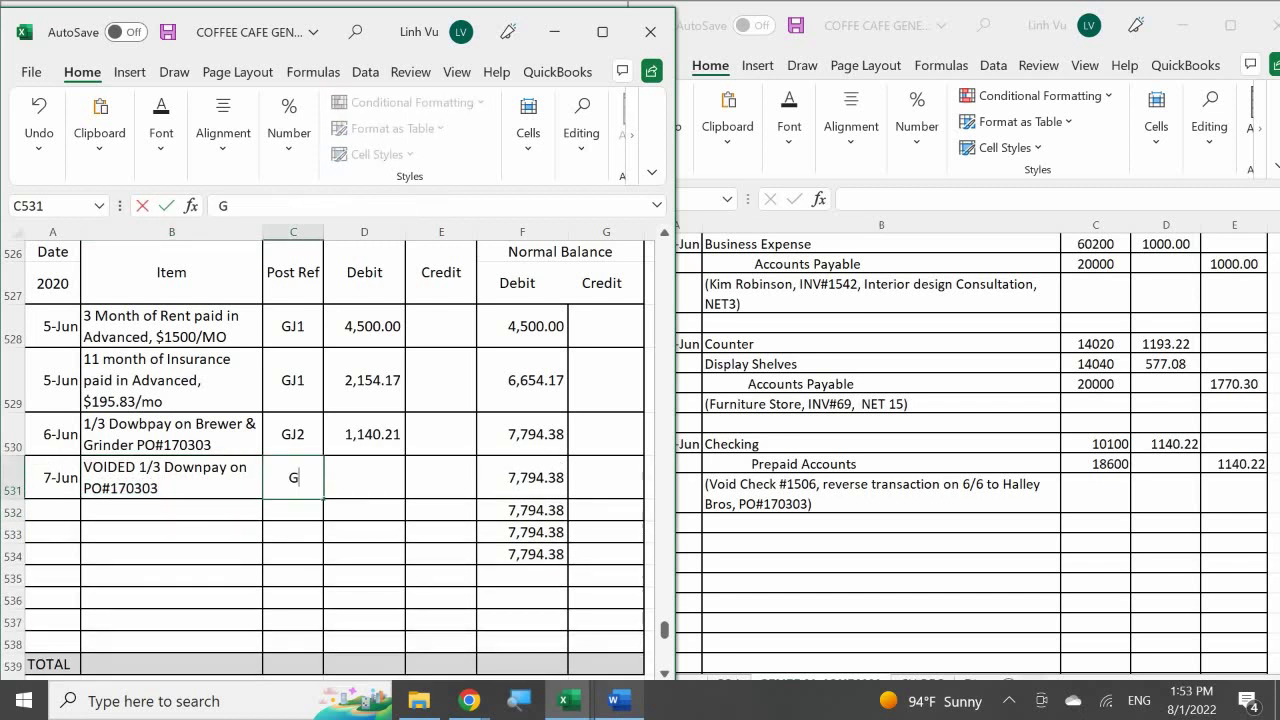
text(J2)
key(Return)
key(Right)
key(Up)
key(Right)
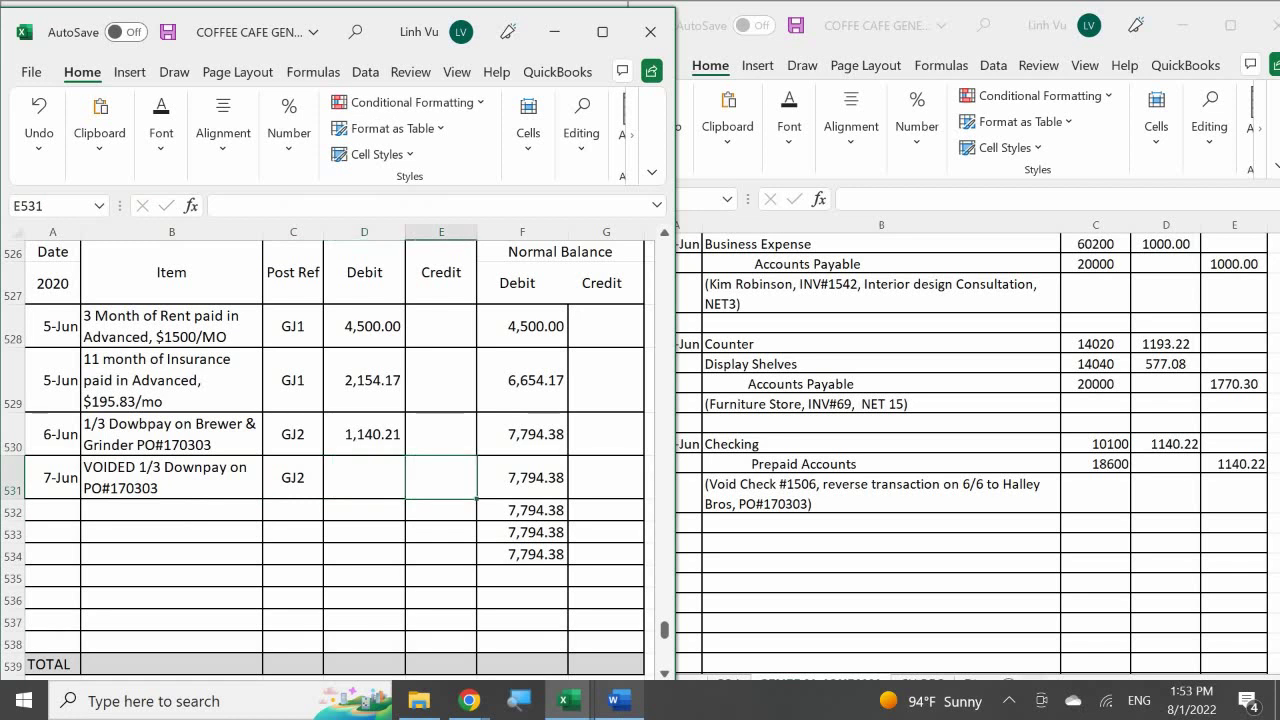
text(1140.22)
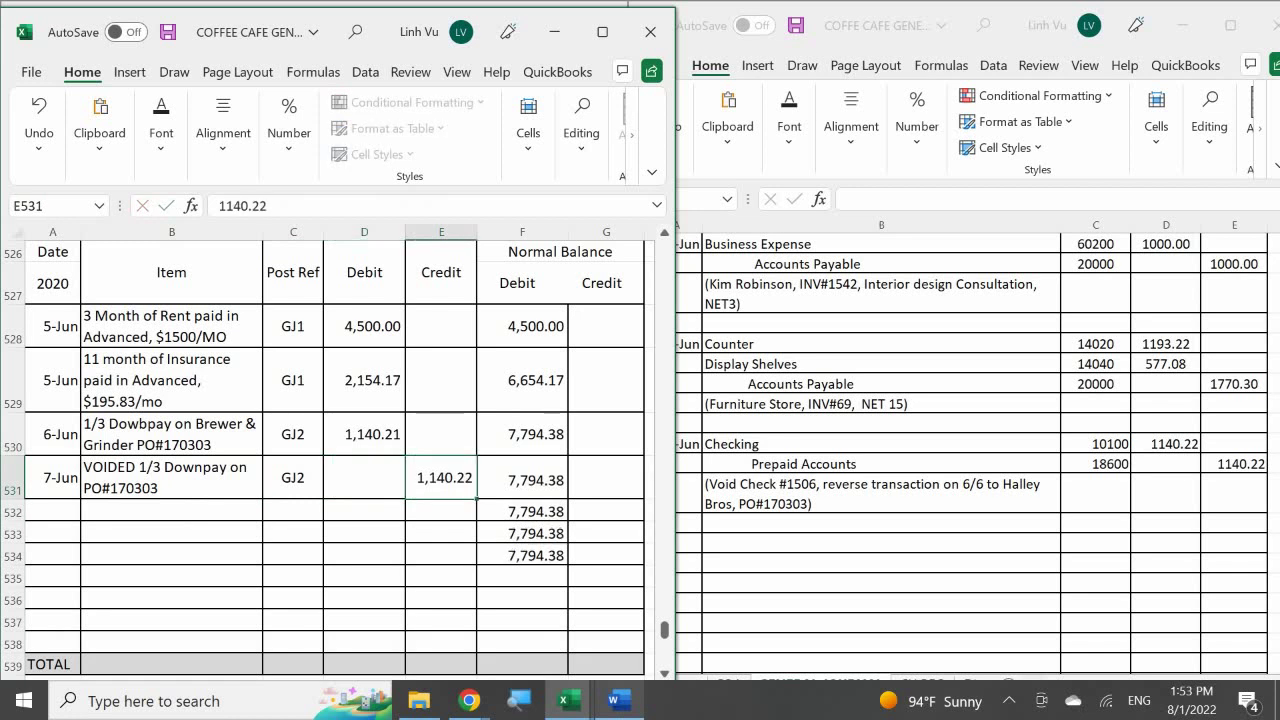
key(Return)
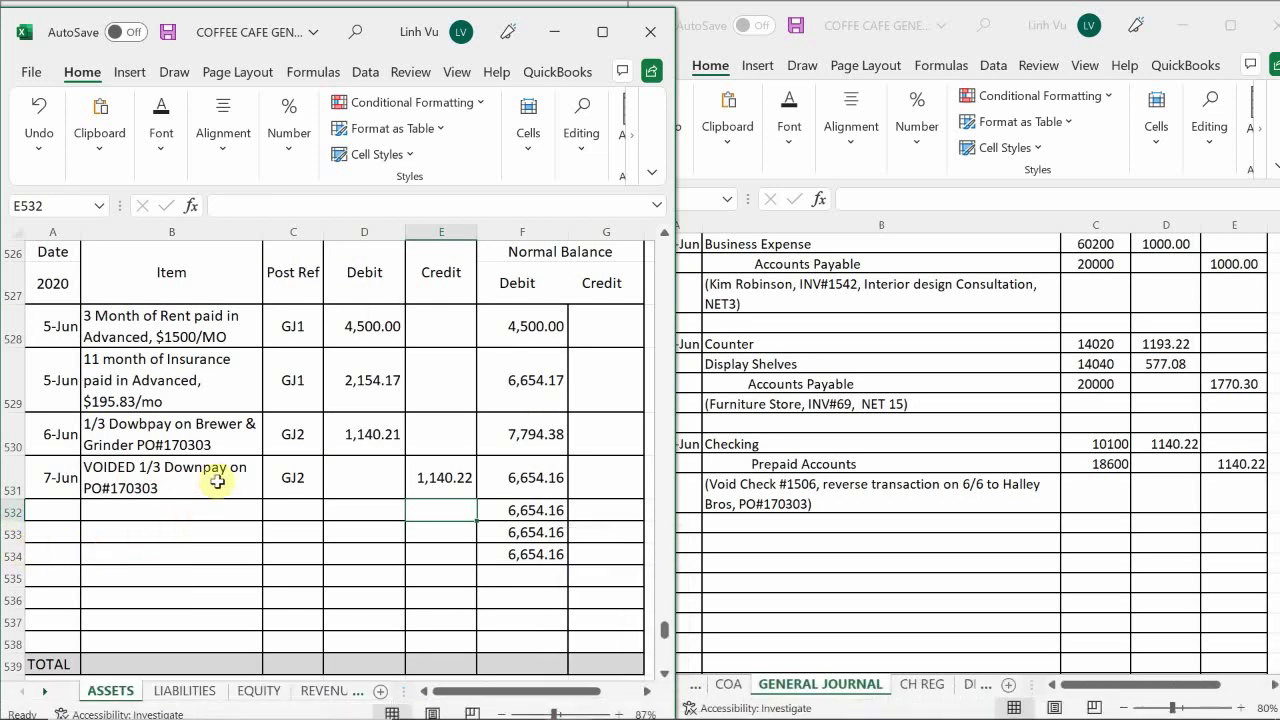
Correct the 6 June down payment debit in D530 of Prepaid Accounts to 1140.22.
click(372, 436)
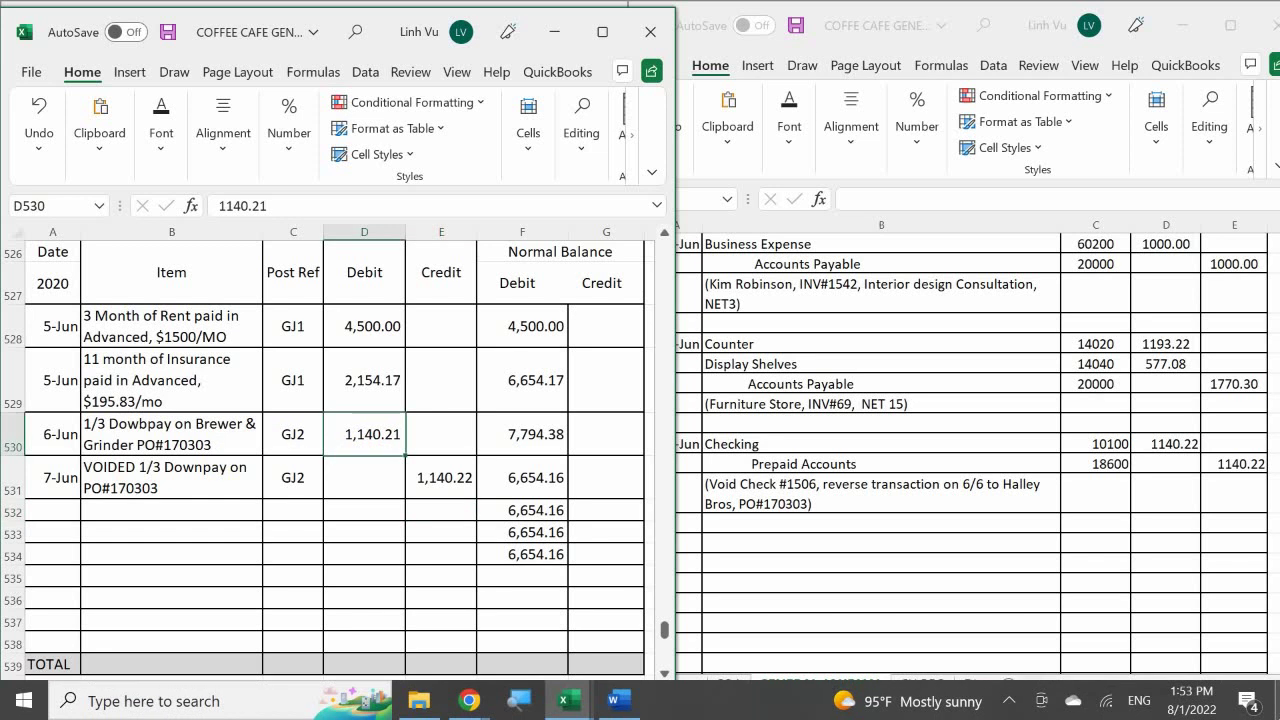
text(1,140.2)
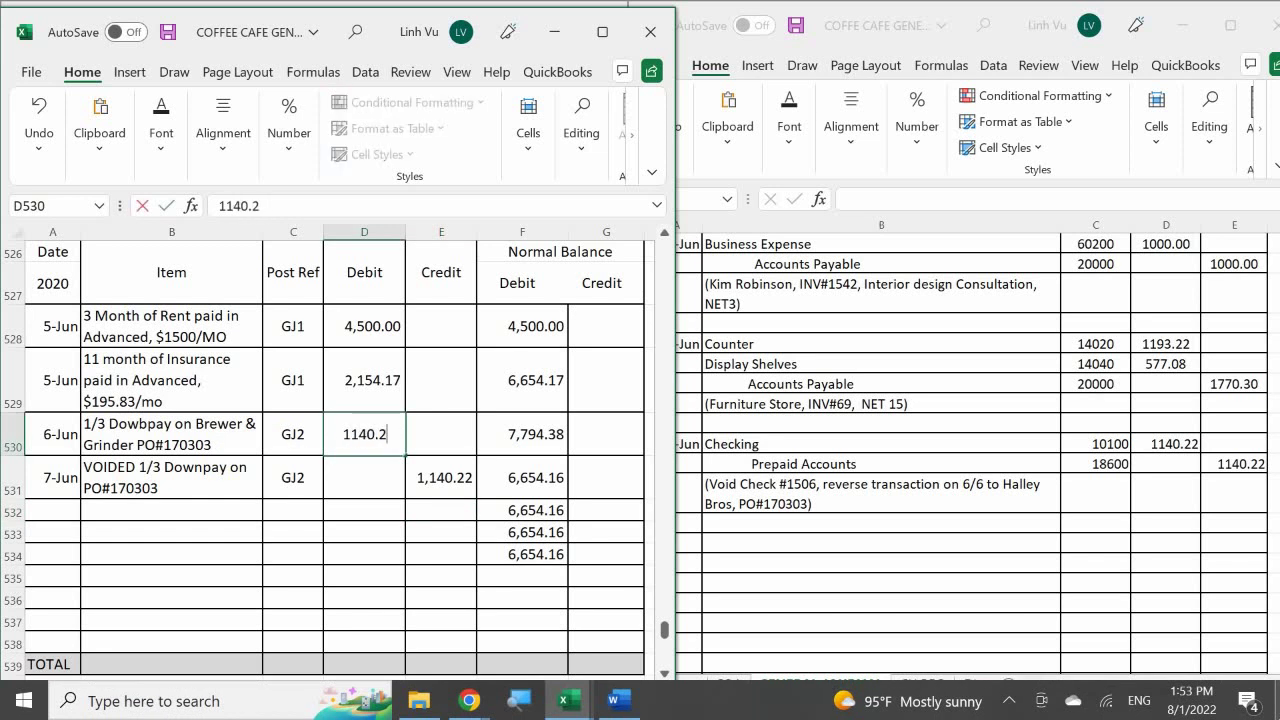
text(2)
key(Return)
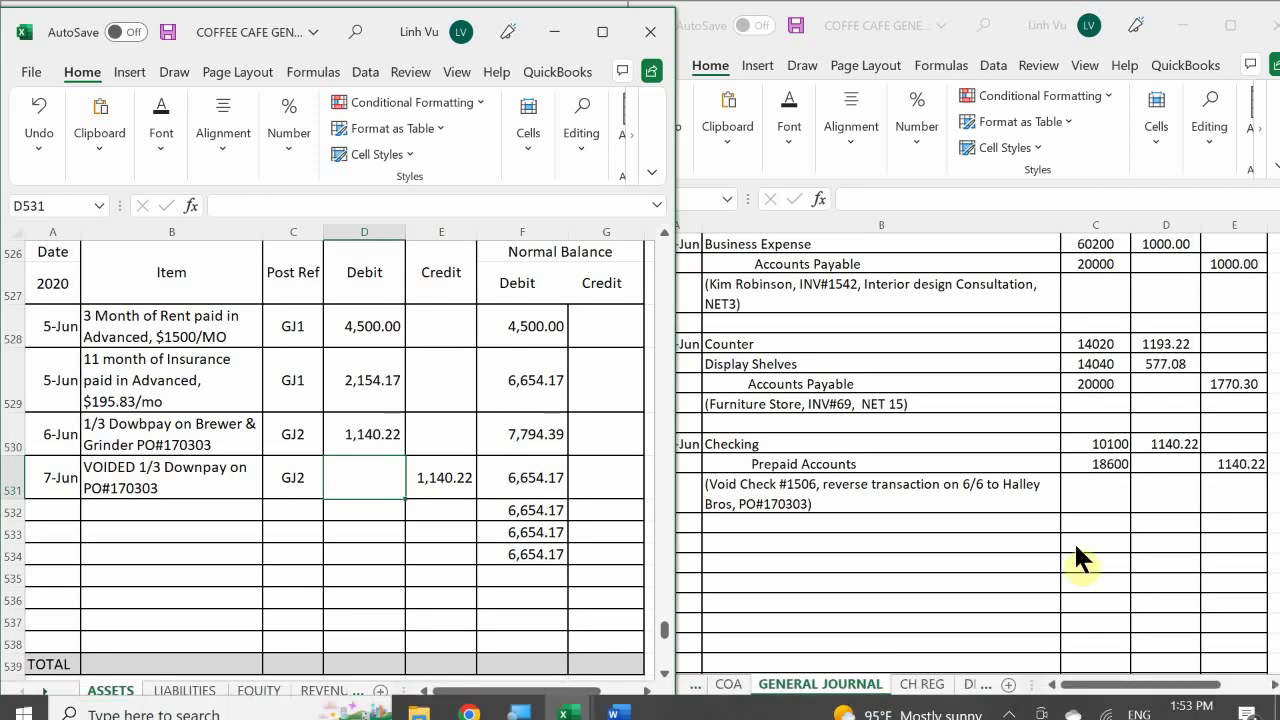
In the subsidiary ledger workbook's VENDORS sheet, append "VOIDED on 6/7" to the Halley Bros down payment note in B98.
click(566, 700)
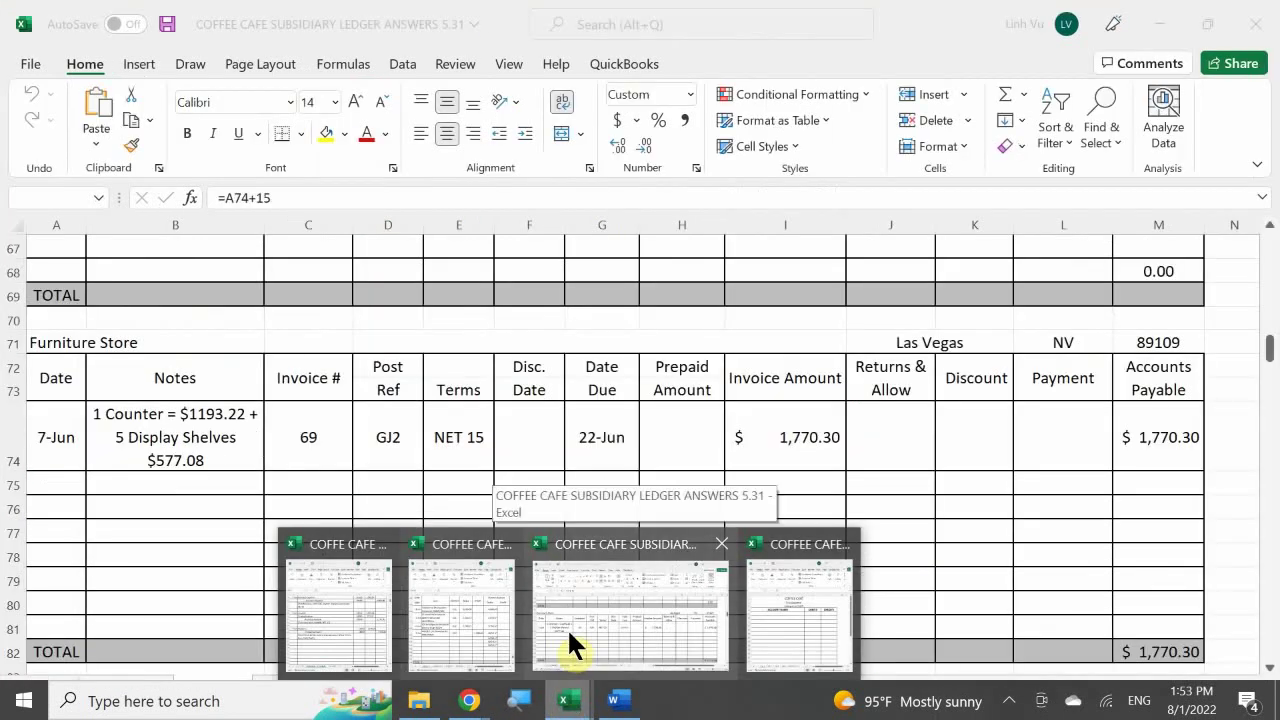
click(568, 632)
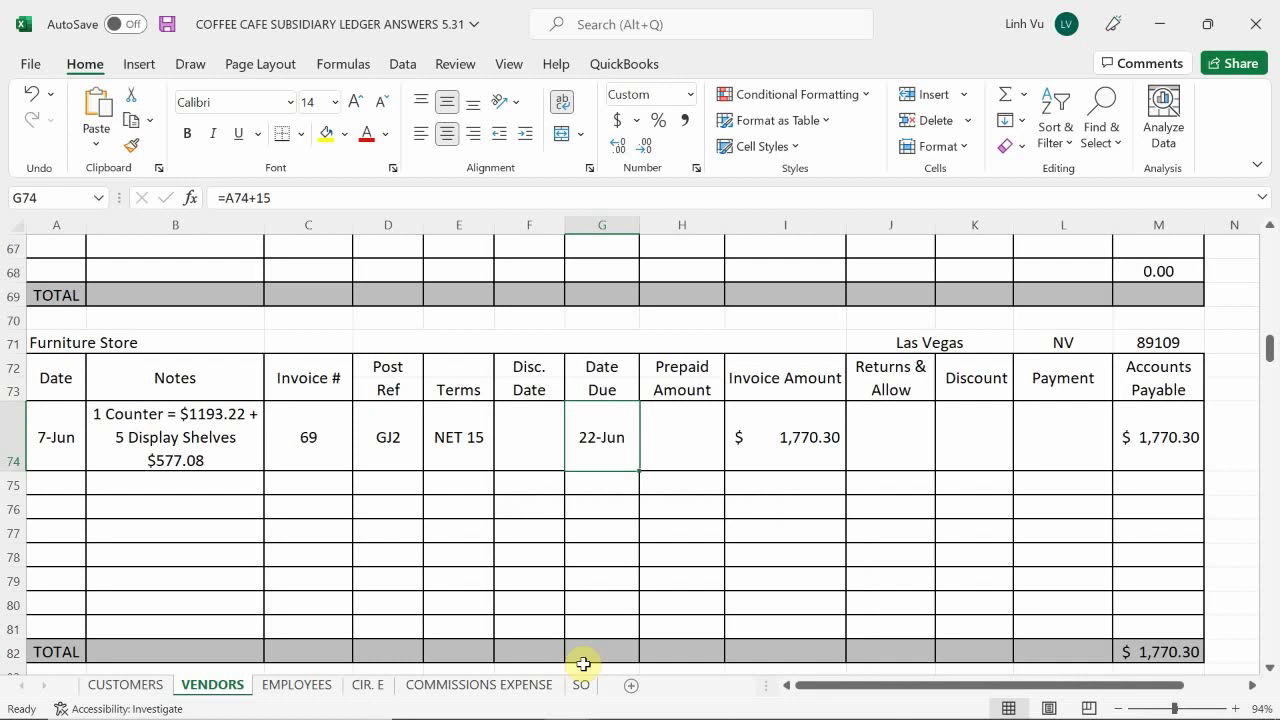
scroll(440, 607, down, 7)
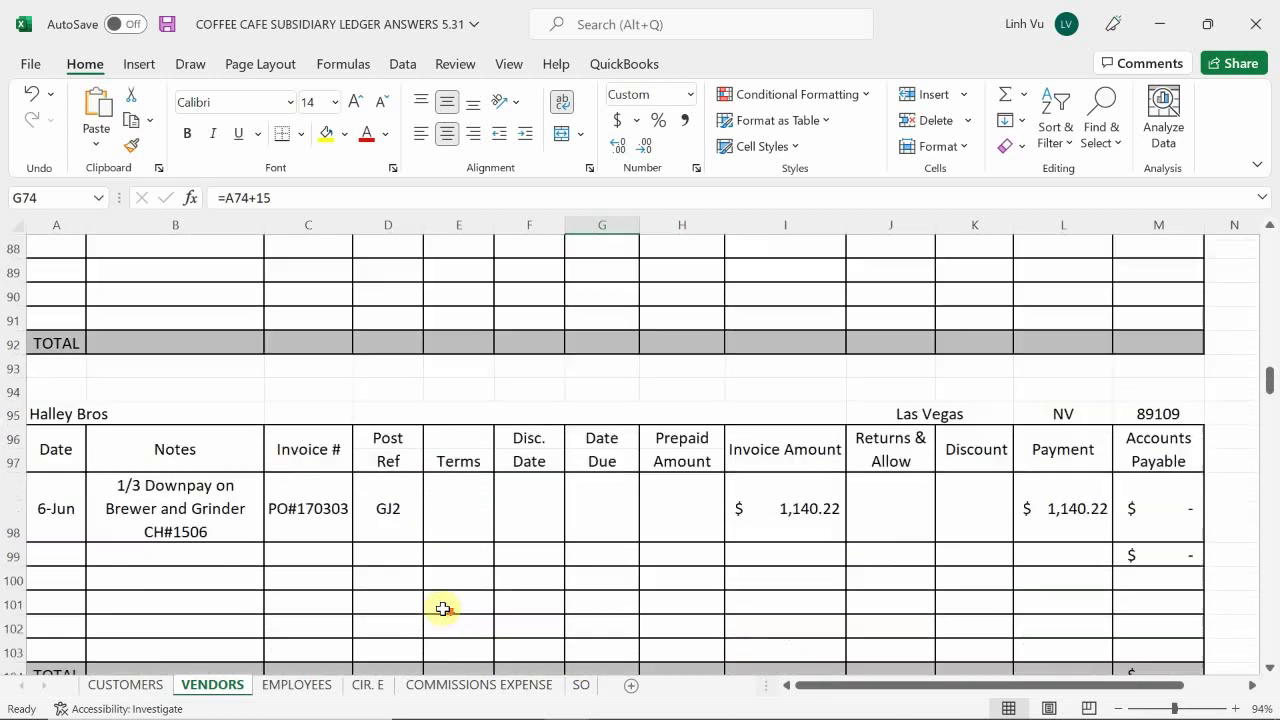
scroll(443, 608, down, 3)
scroll(443, 606, up, 2)
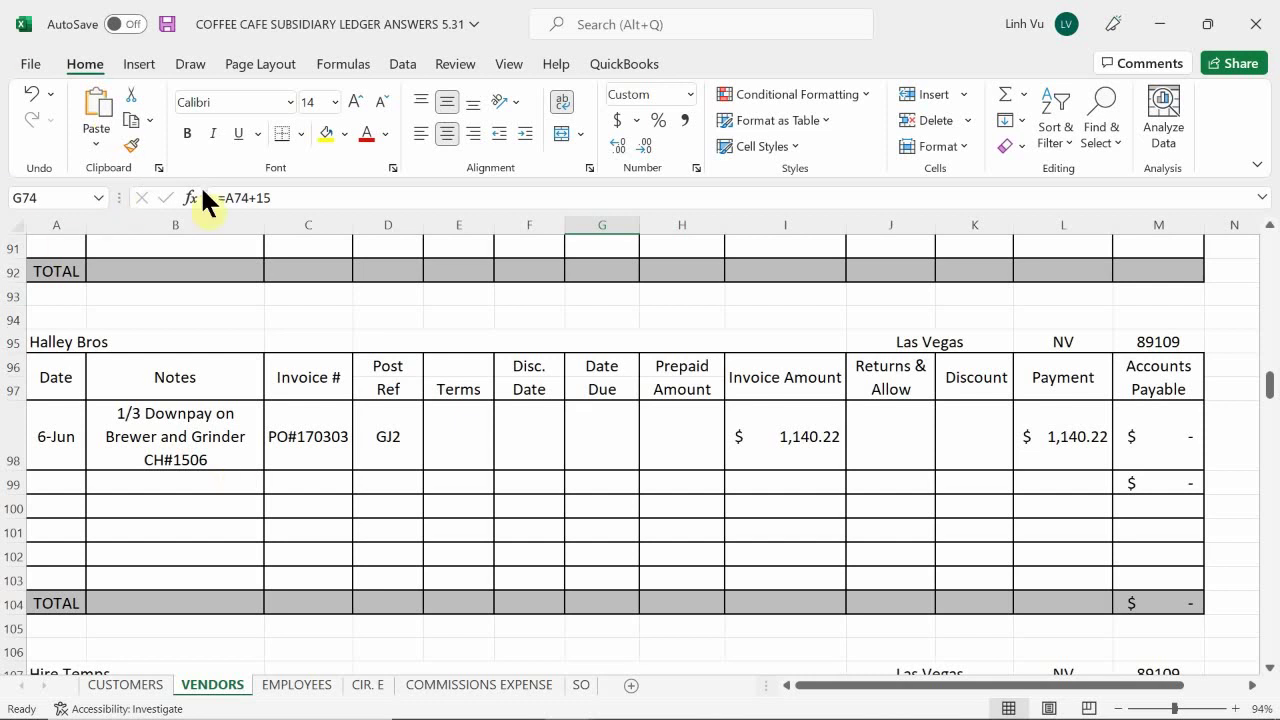
double_click(222, 465)
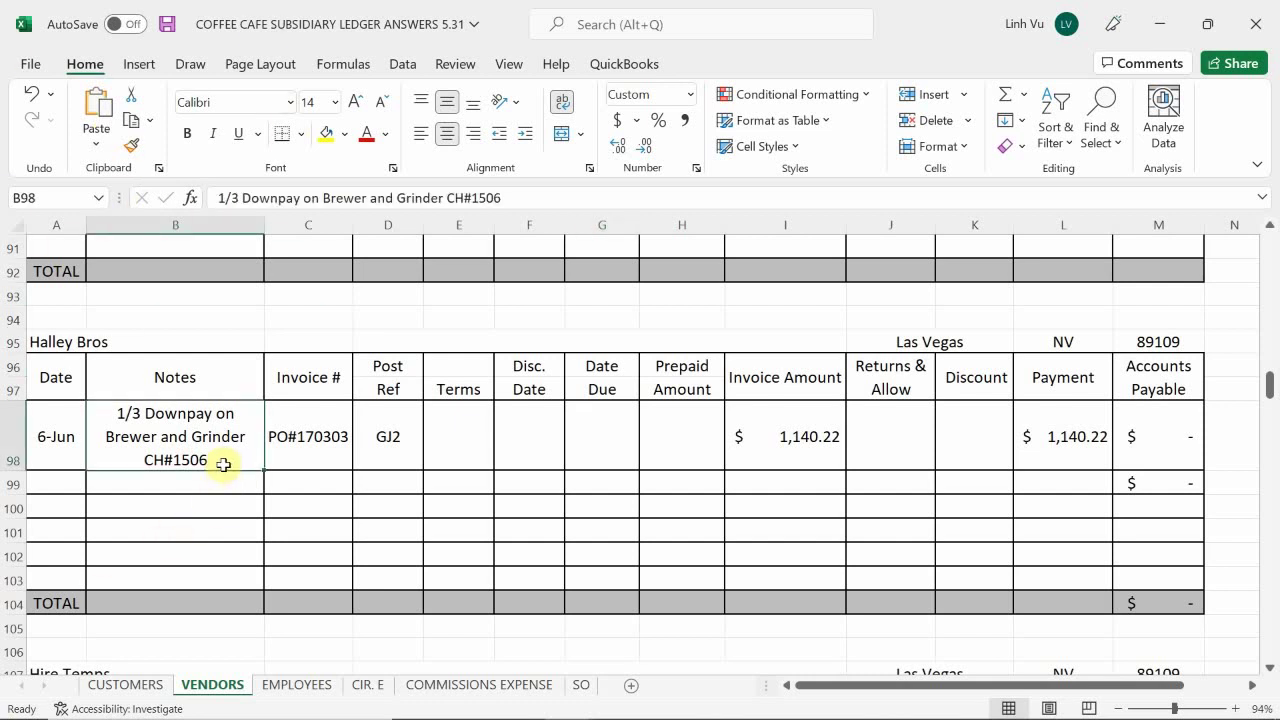
mouse_move(619, 700)
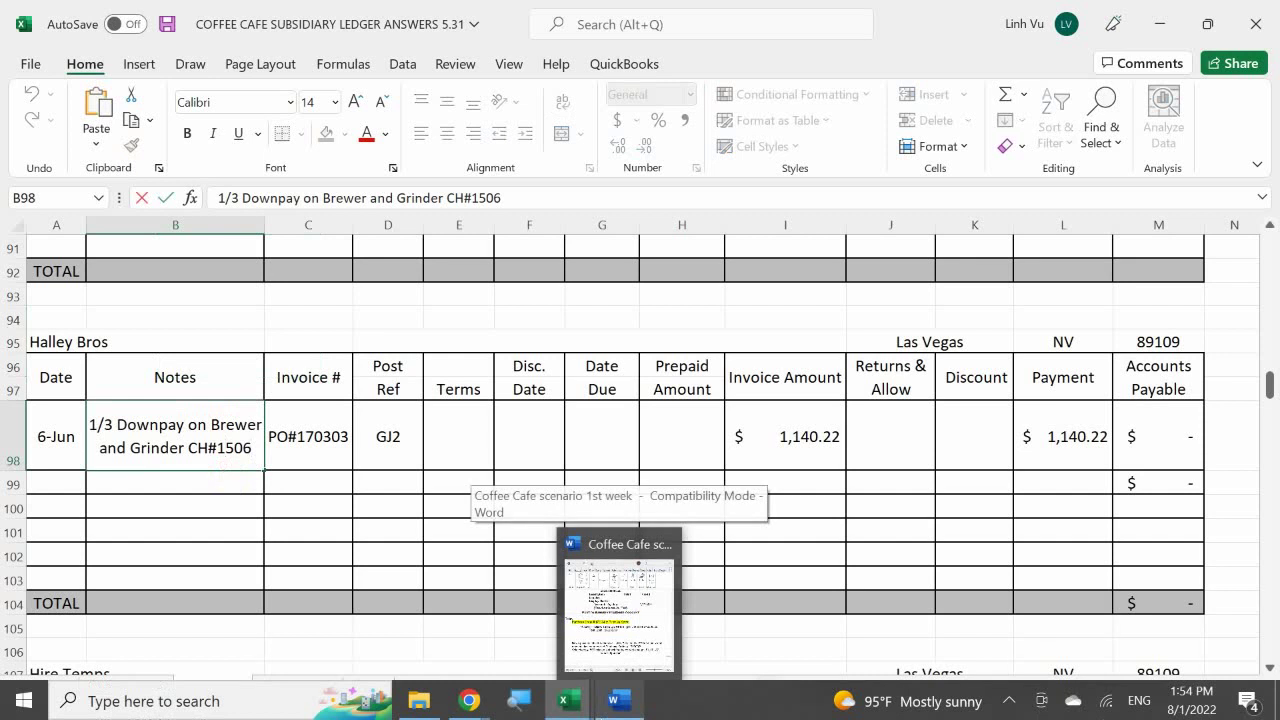
click(252, 448)
text(V)
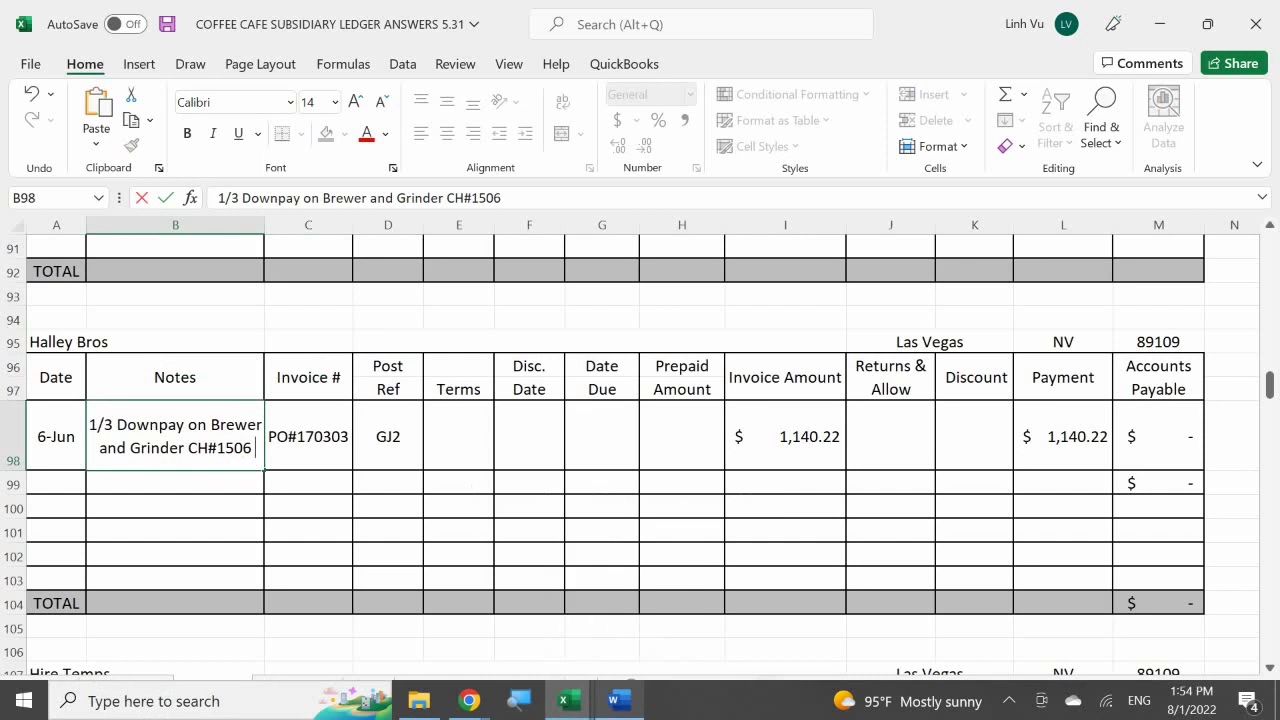
text(OID)
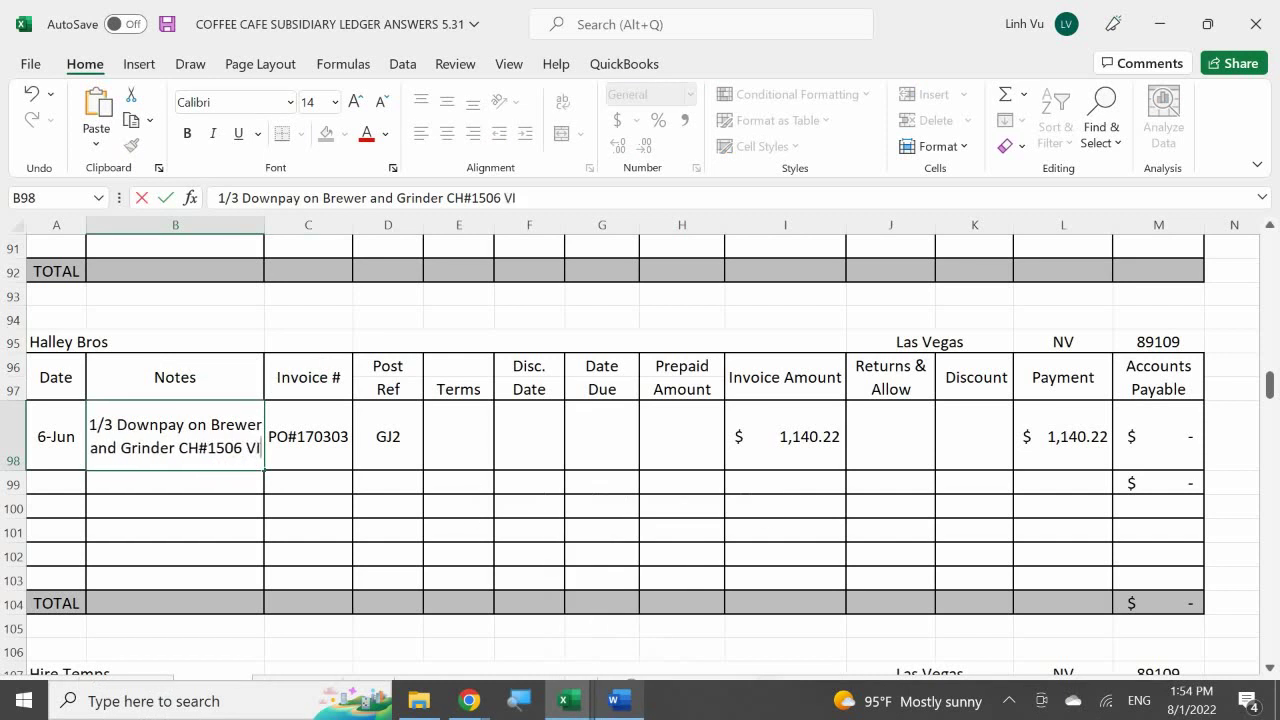
text(ED)
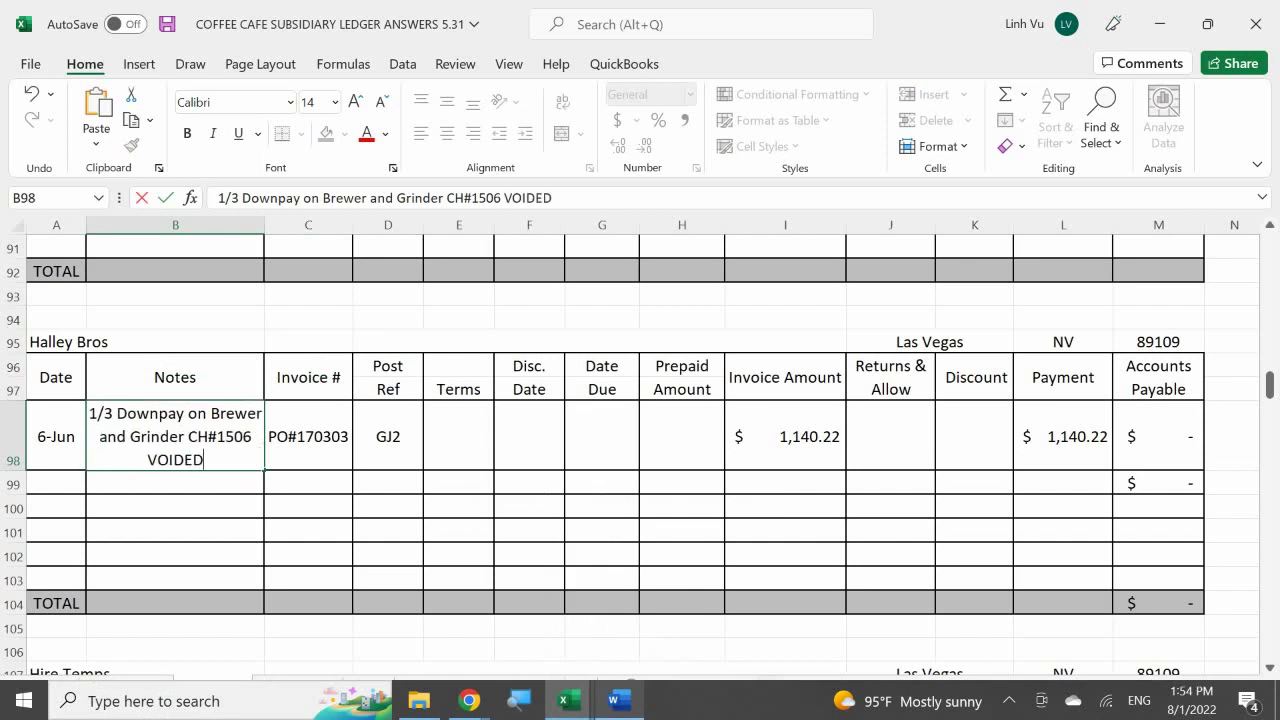
text( on 6/7)
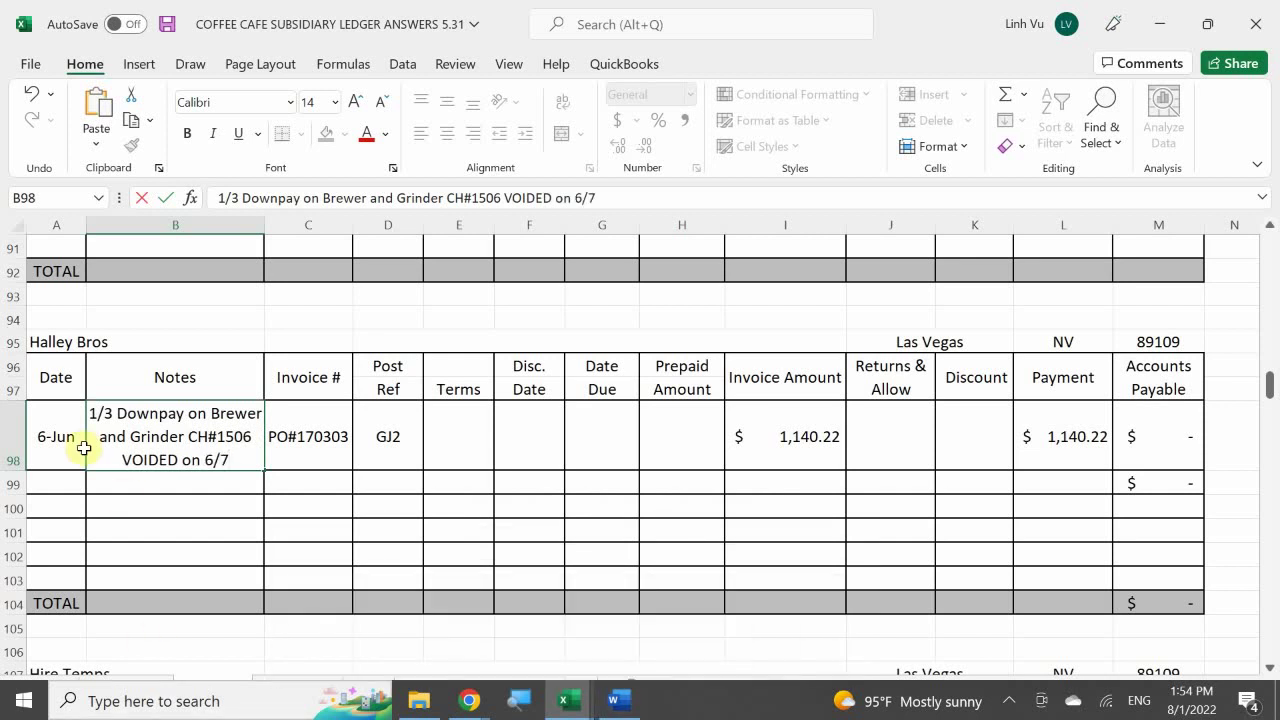
Colour the text "VOIDED on 6/7" in the Halley Bros note red.
drag(227, 452, 120, 462)
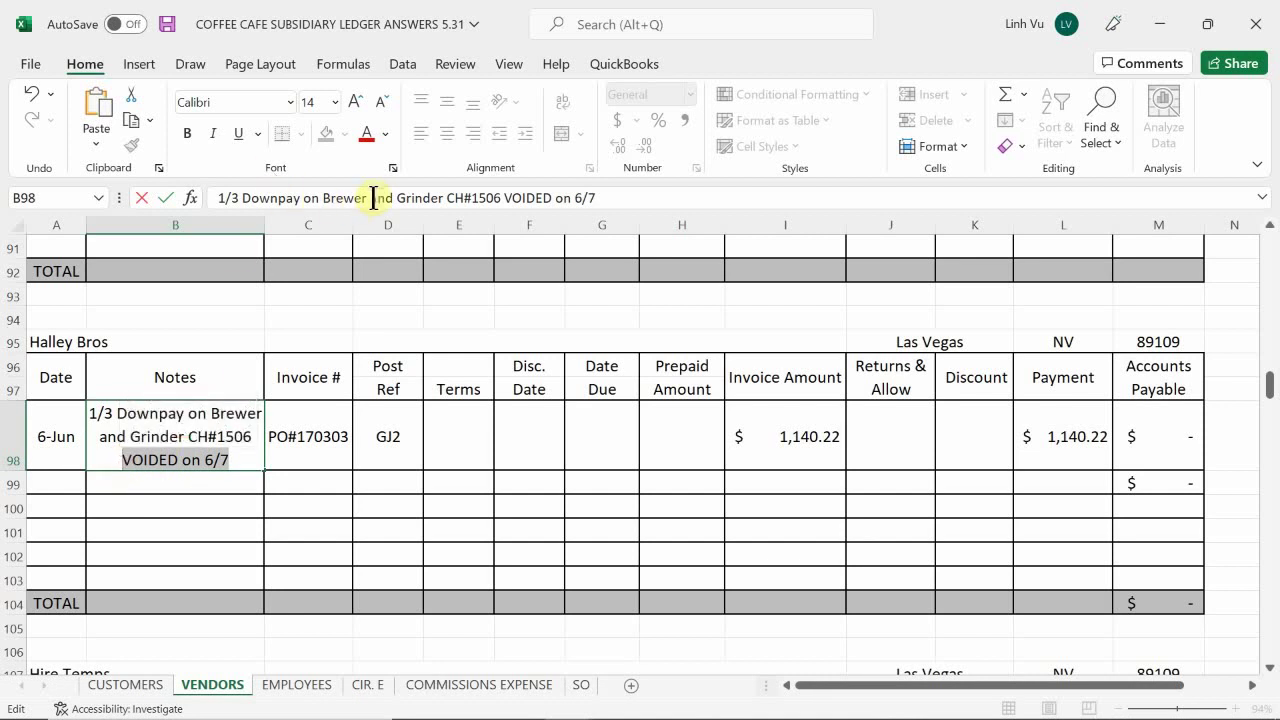
click(370, 138)
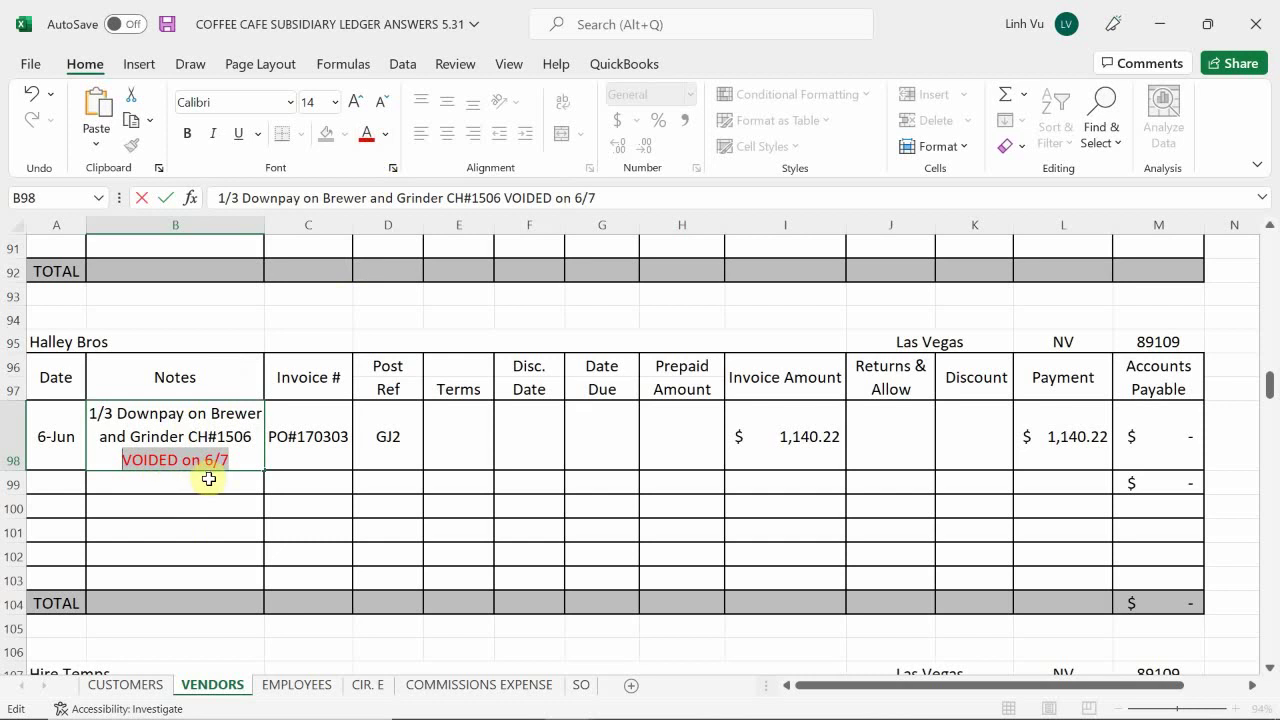
click(240, 501)
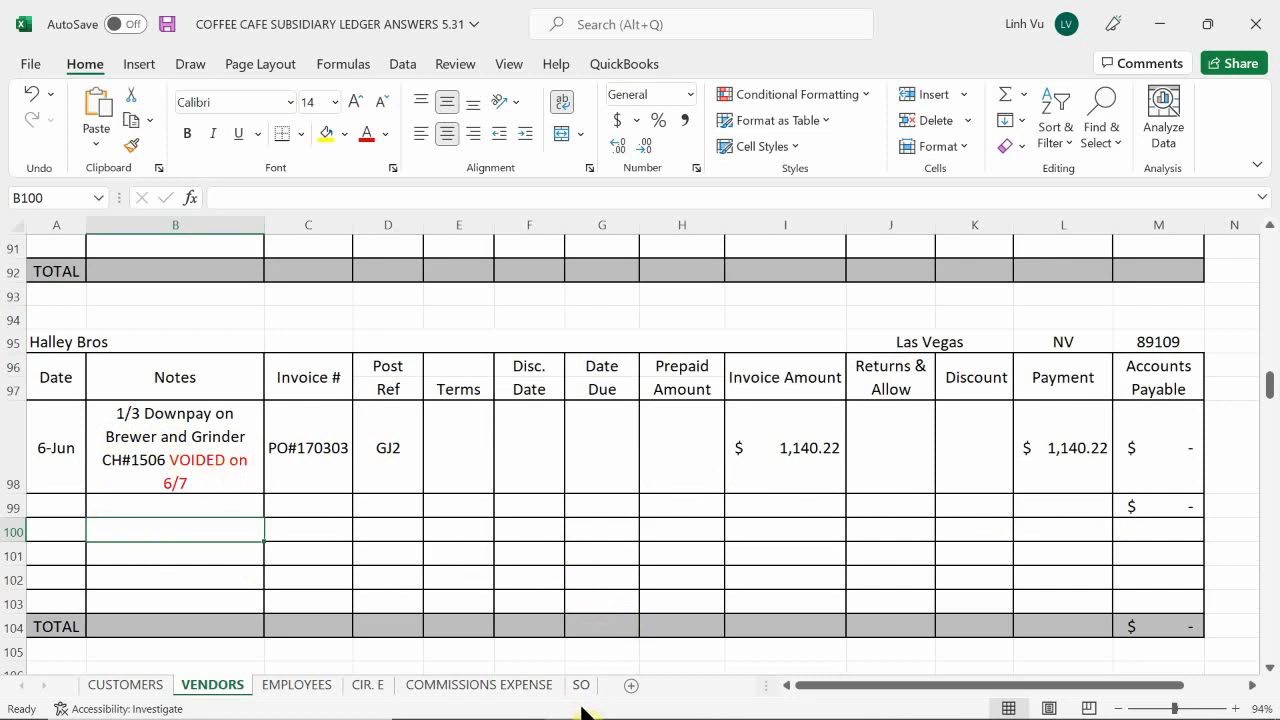
Check the Halley Bros. revision in the Word scenario and append R to that vendor's purchase order number in B21 of the PO sheet.
mouse_move(583, 714)
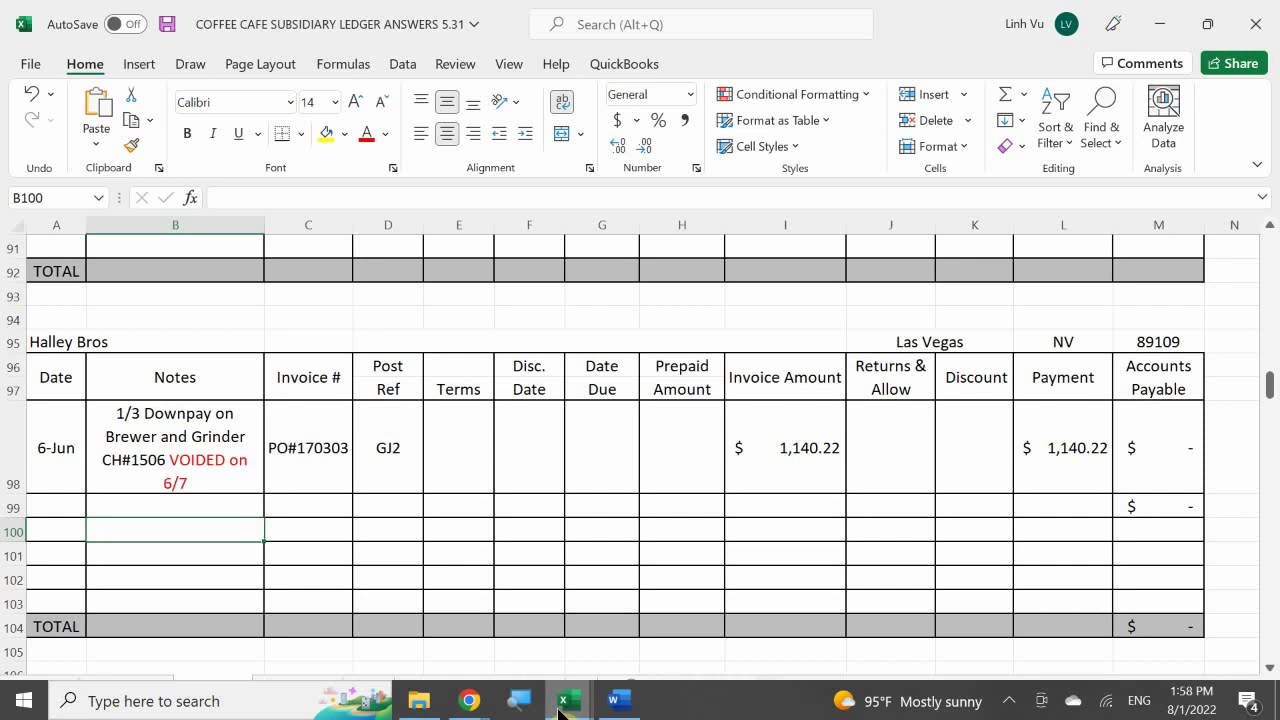
click(622, 704)
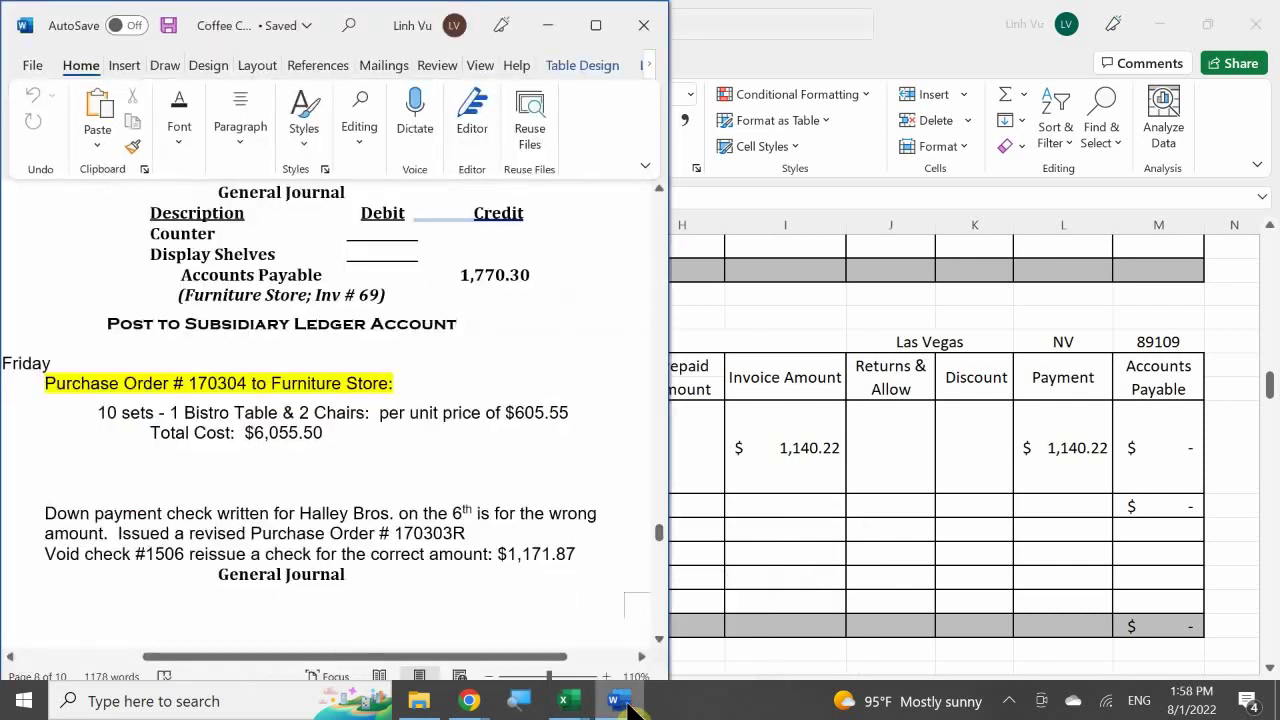
click(628, 705)
click(628, 705)
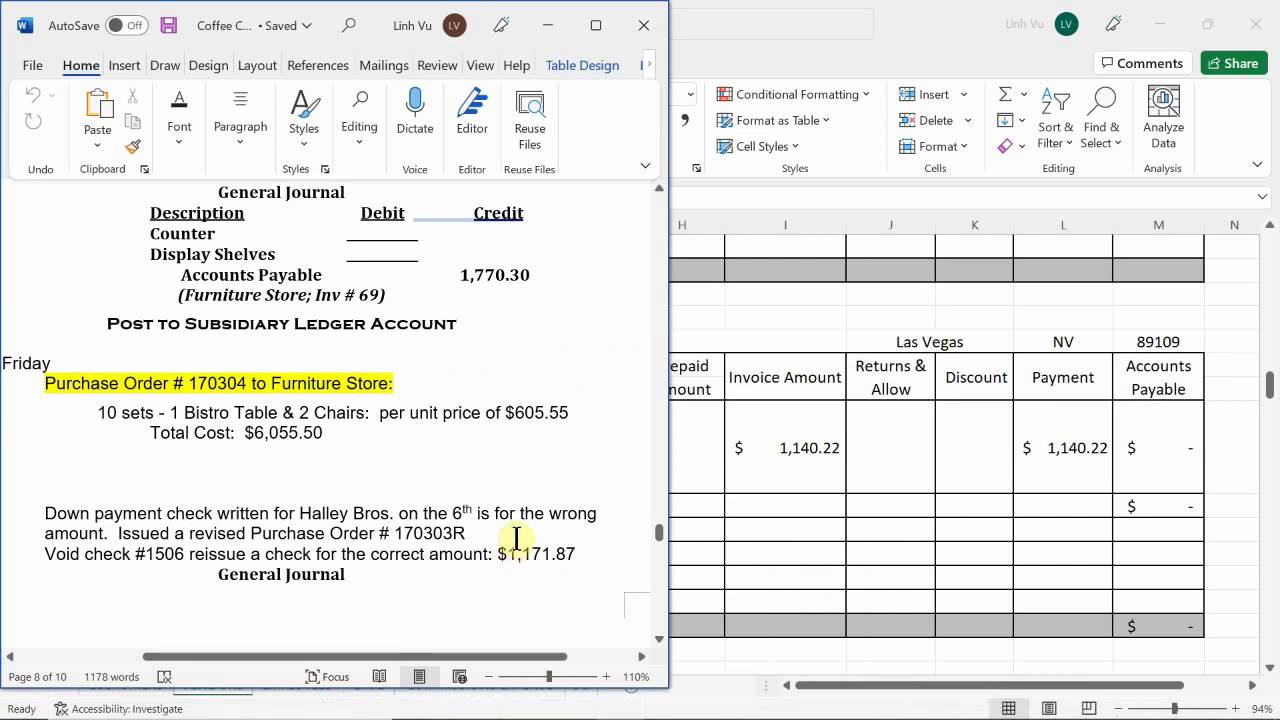
scroll(516, 538, down, 1)
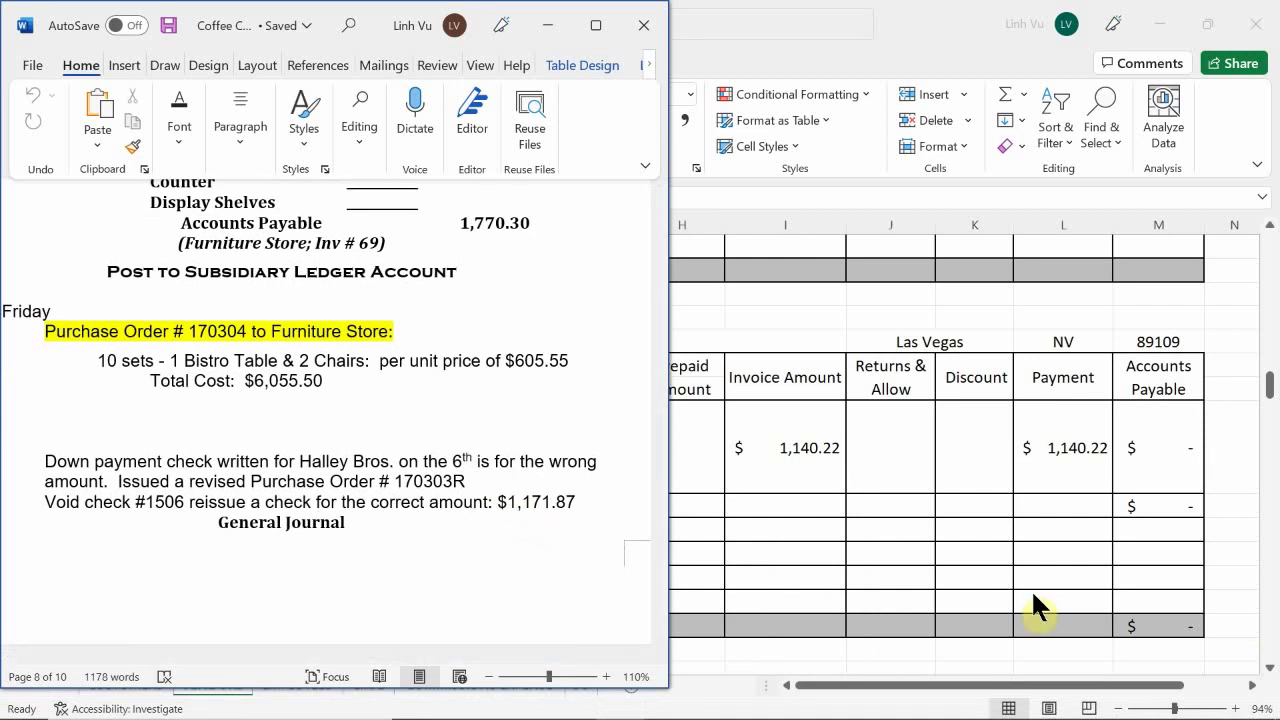
click(846, 700)
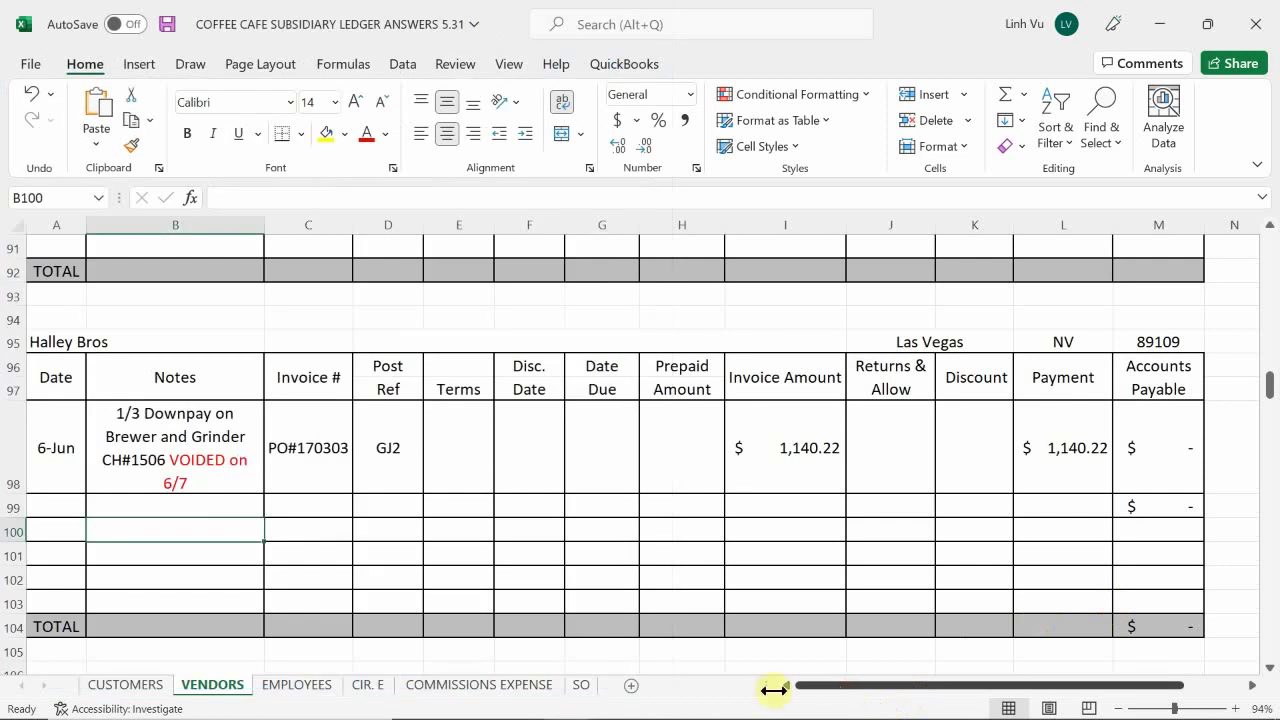
mouse_move(563, 705)
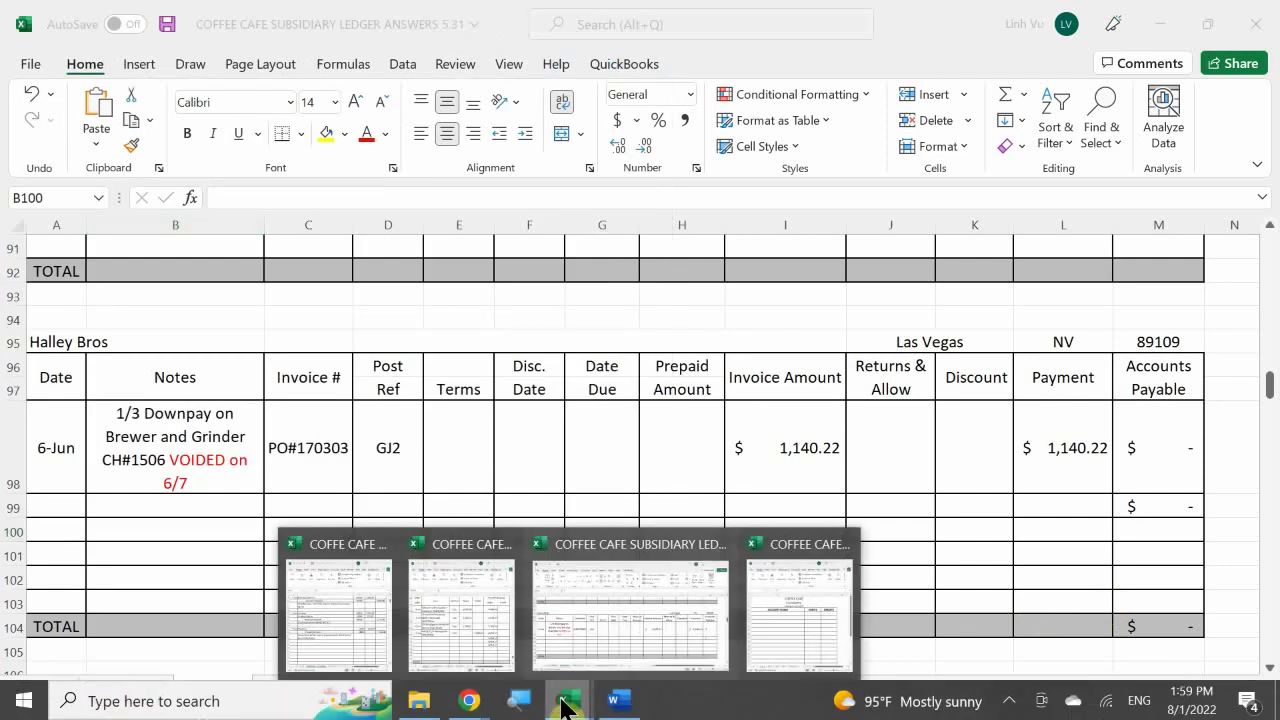
click(348, 652)
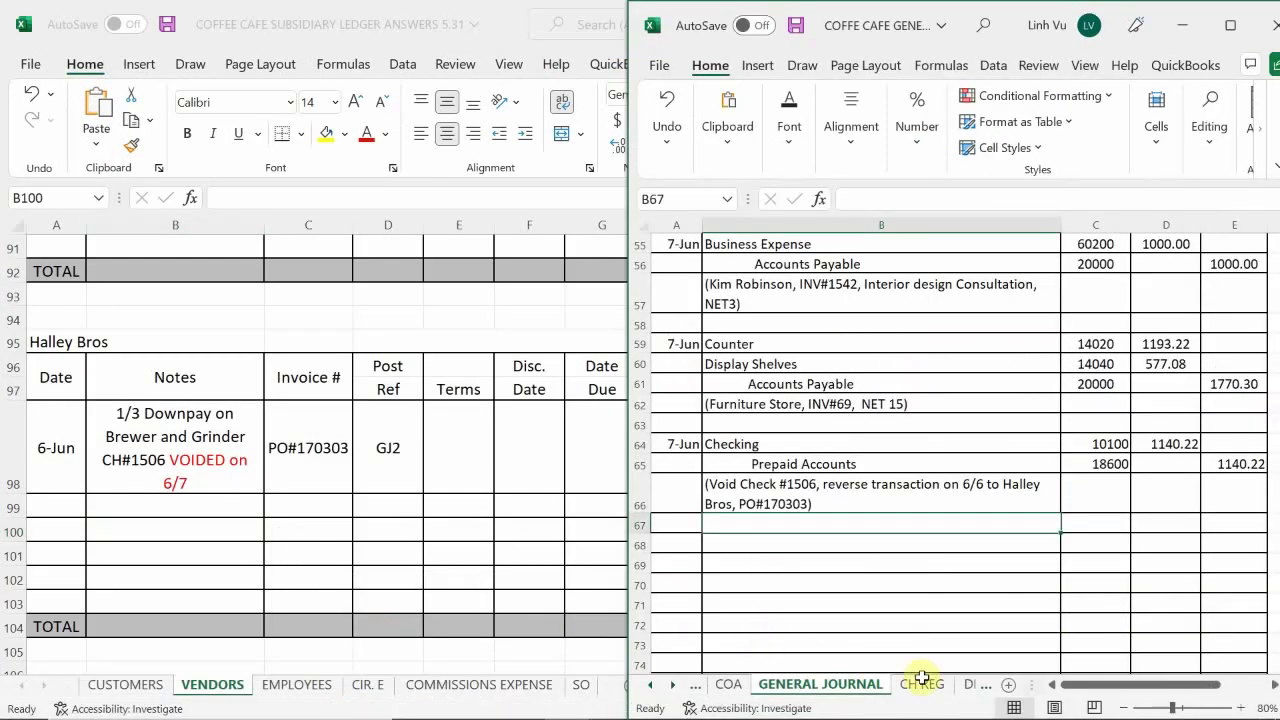
mouse_move(1076, 686)
mouse_down()
mouse_move(1104, 688)
mouse_move(1080, 705)
mouse_up()
click(970, 686)
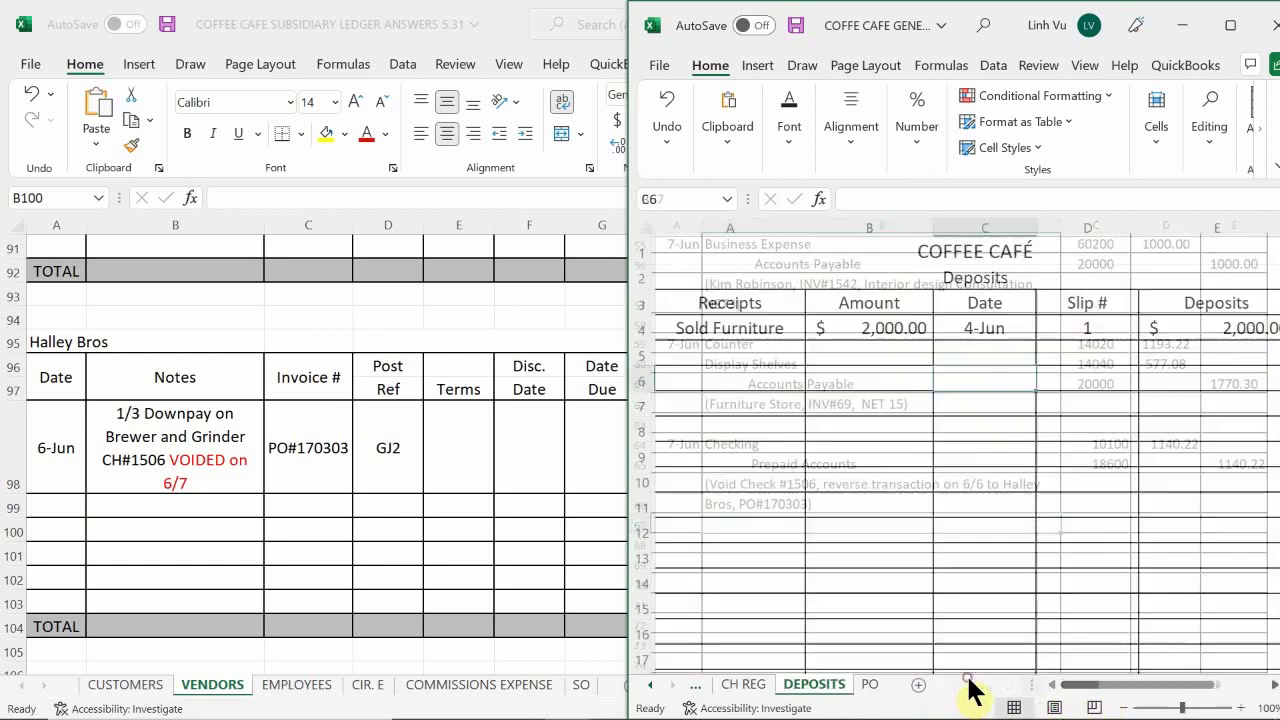
click(869, 684)
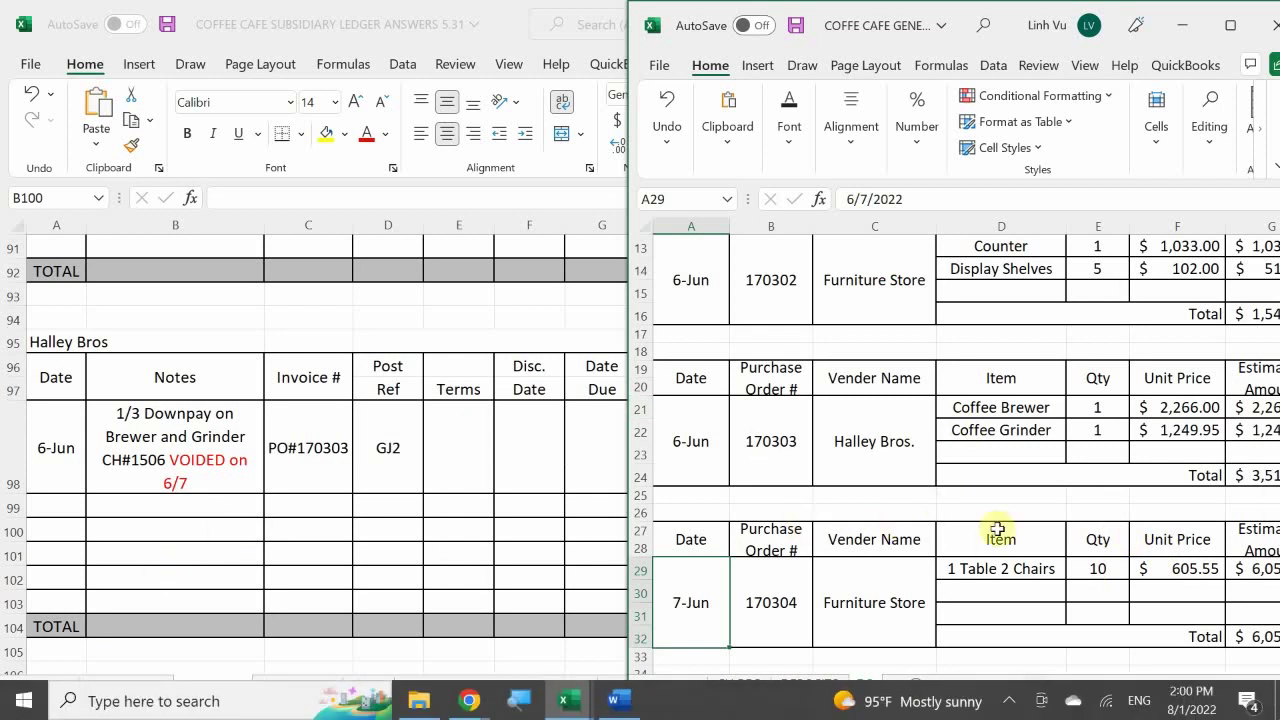
double_click(771, 440)
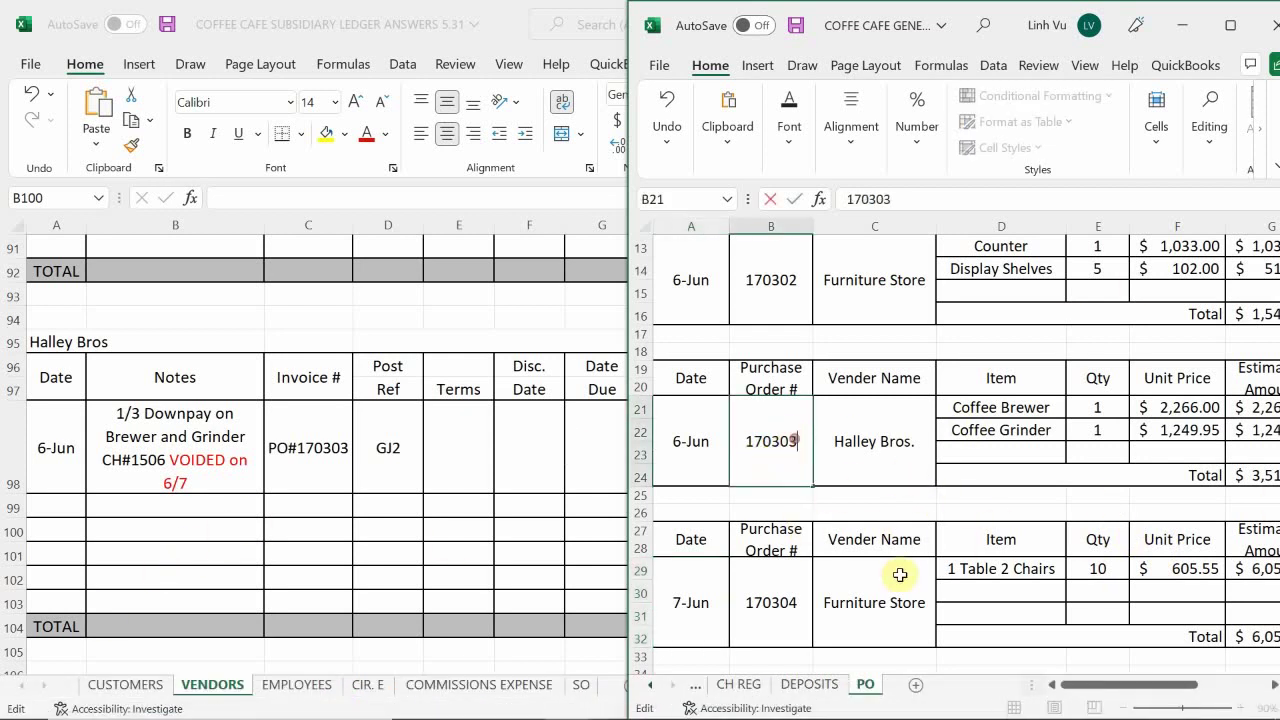
text(R)
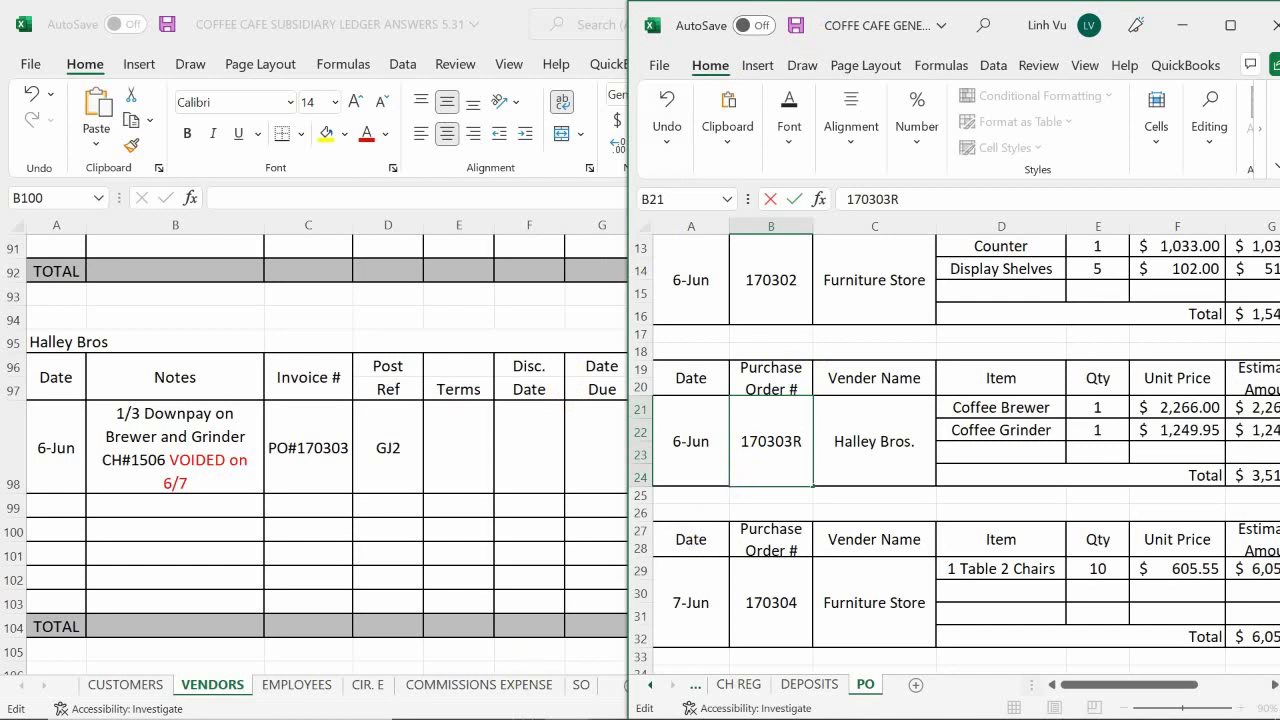
Bring the Word scenario up beside the workbook and date a new GENERAL JOURNAL entry 6/7 in A68.
mouse_move(515, 708)
click(631, 704)
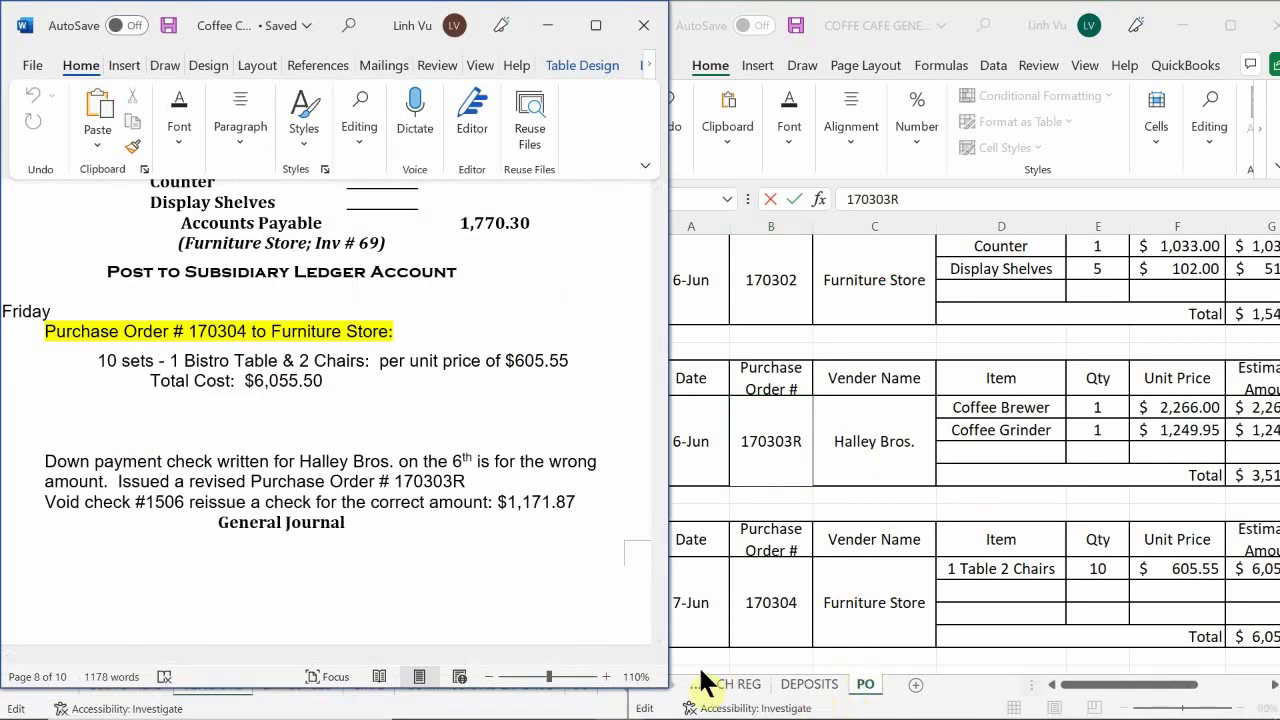
click(738, 693)
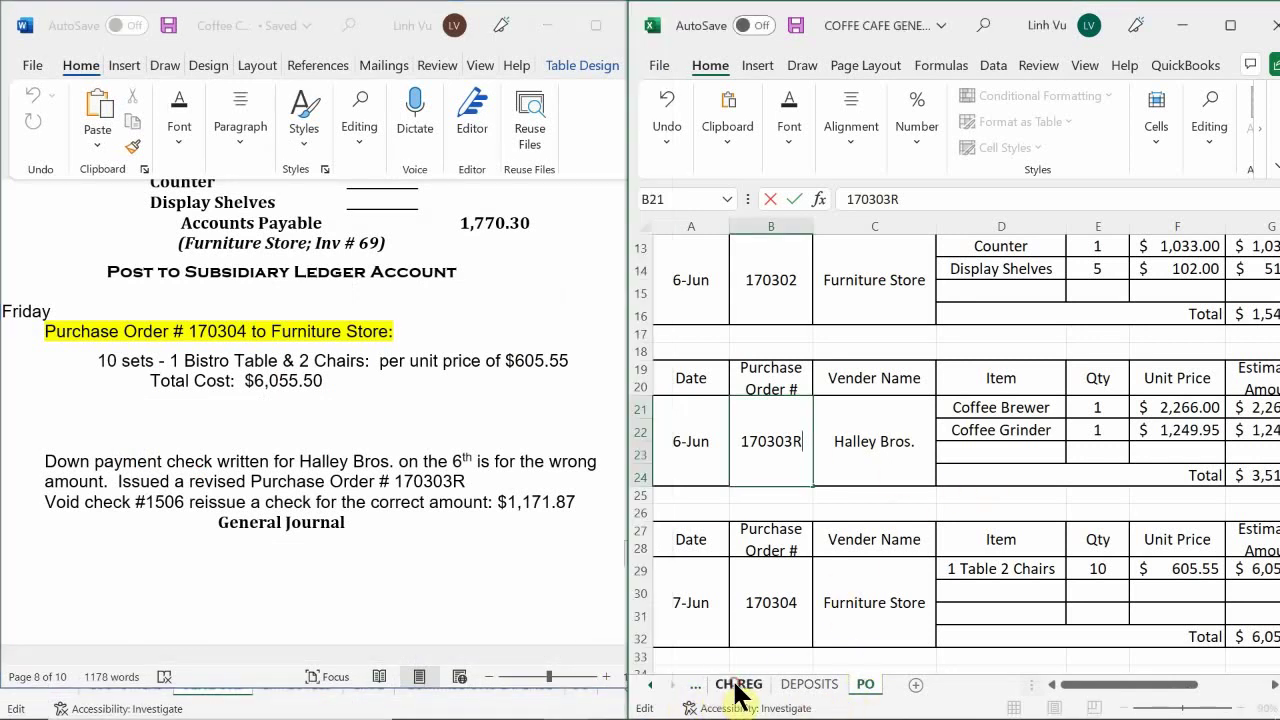
click(651, 685)
click(793, 684)
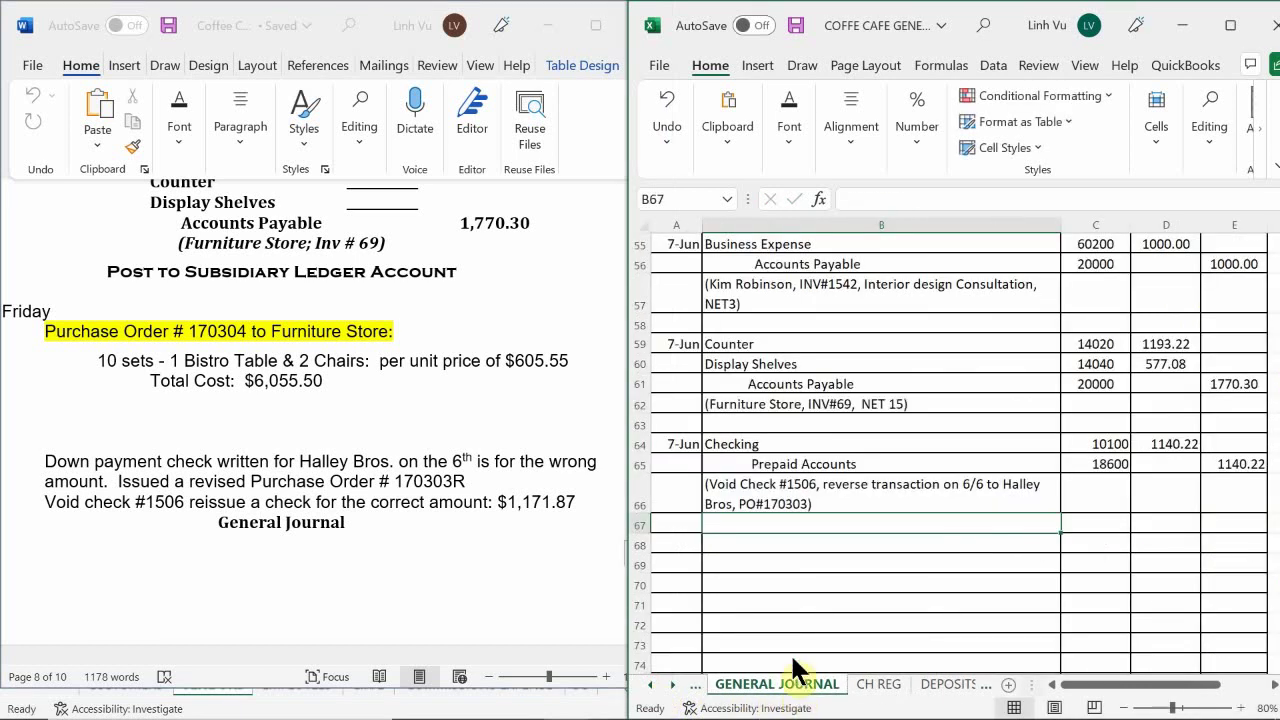
scroll(712, 445, down, 2)
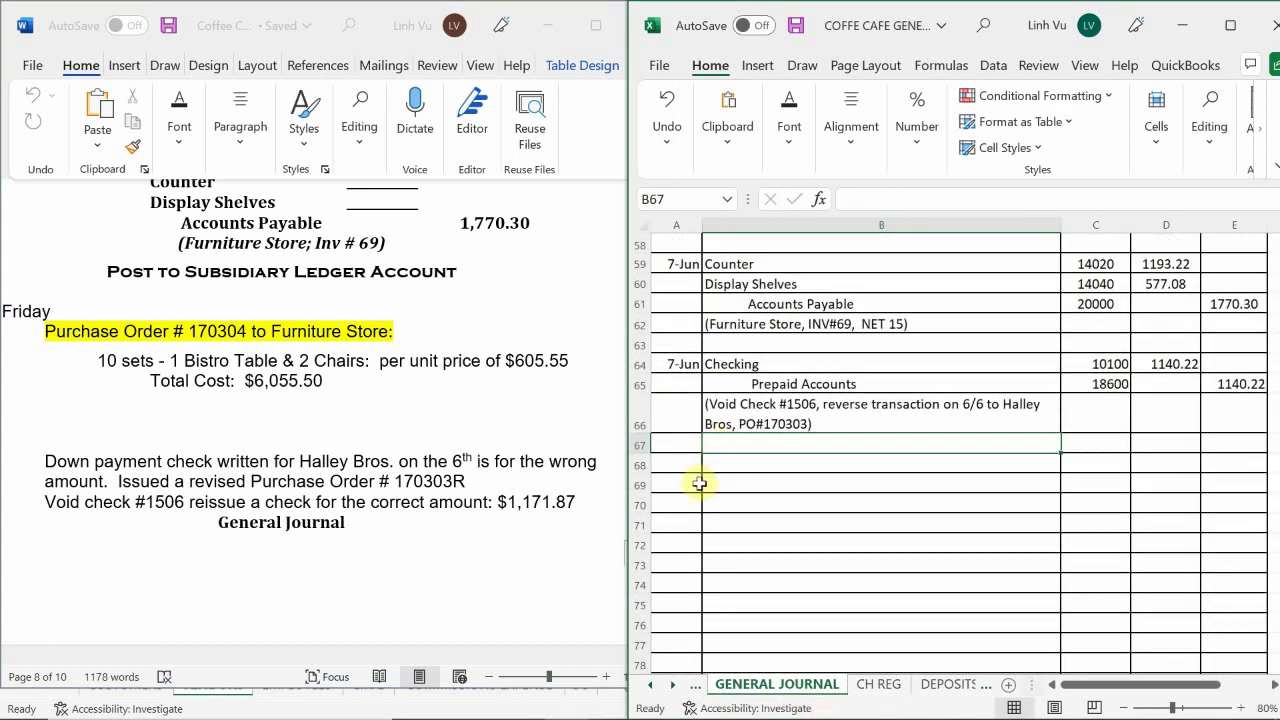
click(680, 467)
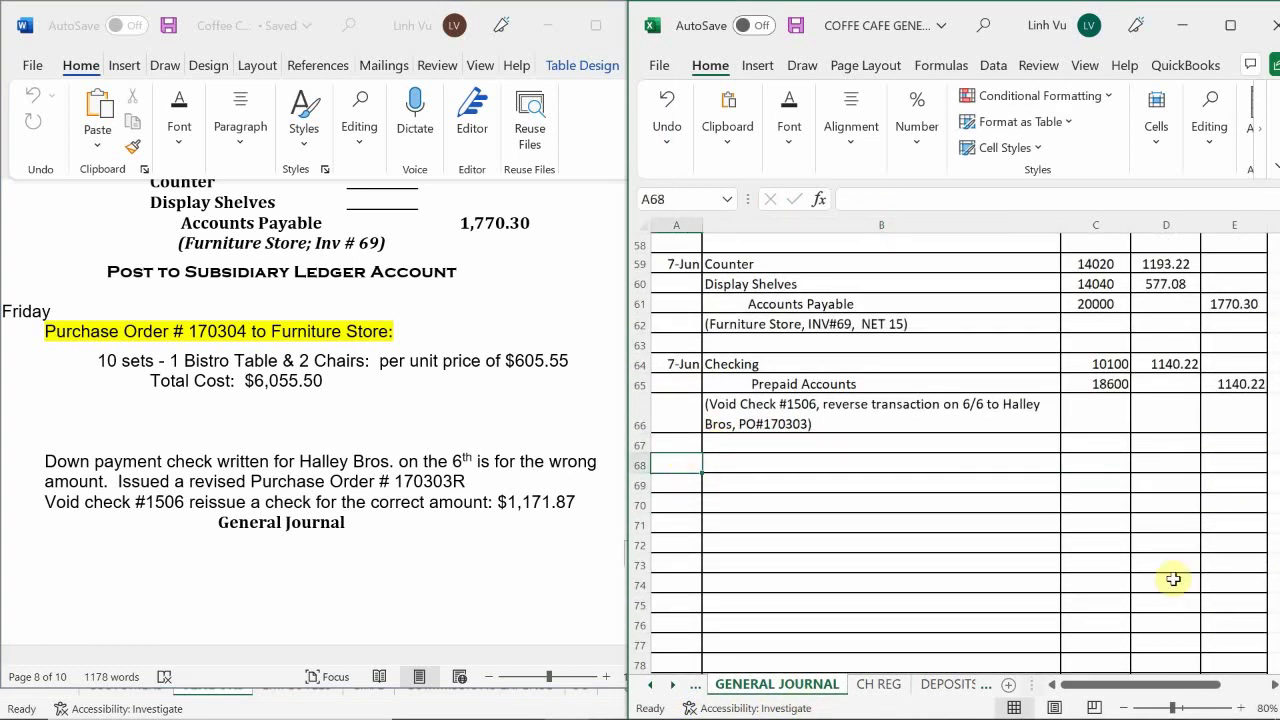
text(6/7)
key(Return)
key(Up)
key(Right)
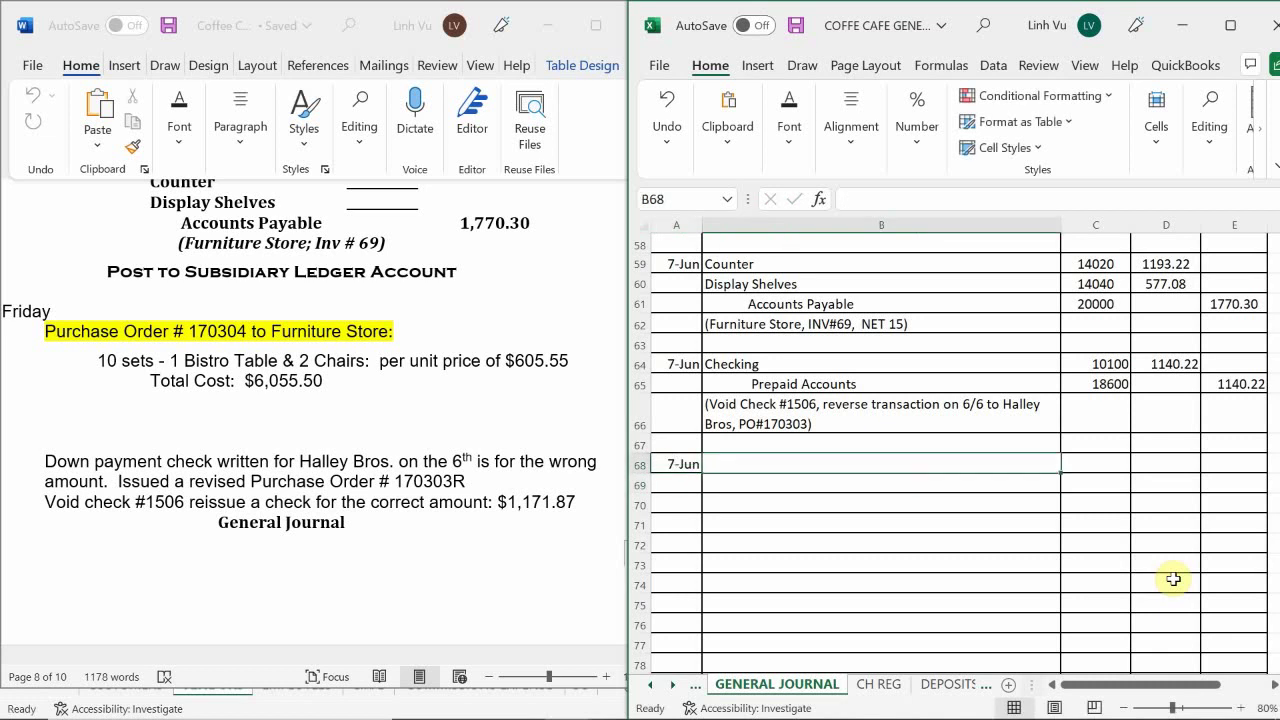
Enter Prepaid Accounts in B68 and an indented Checking in B69 as the new journal entry's accounts.
text(P)
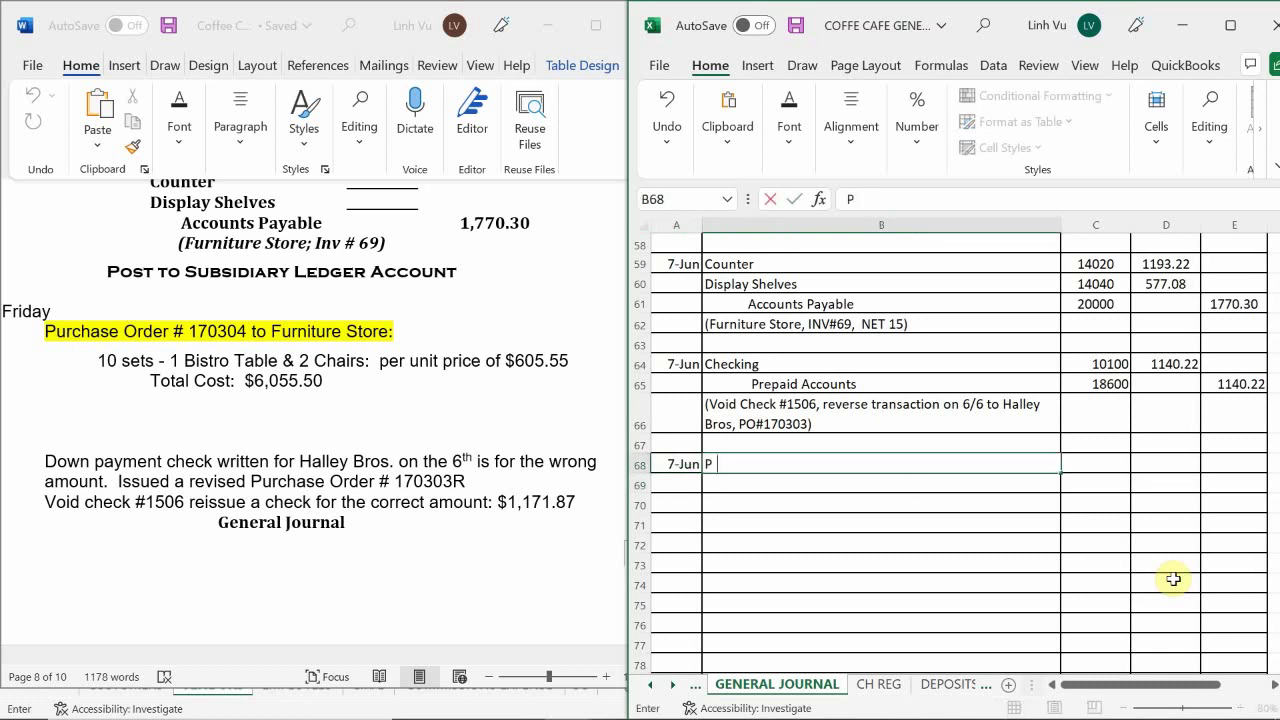
text(repaid Acco)
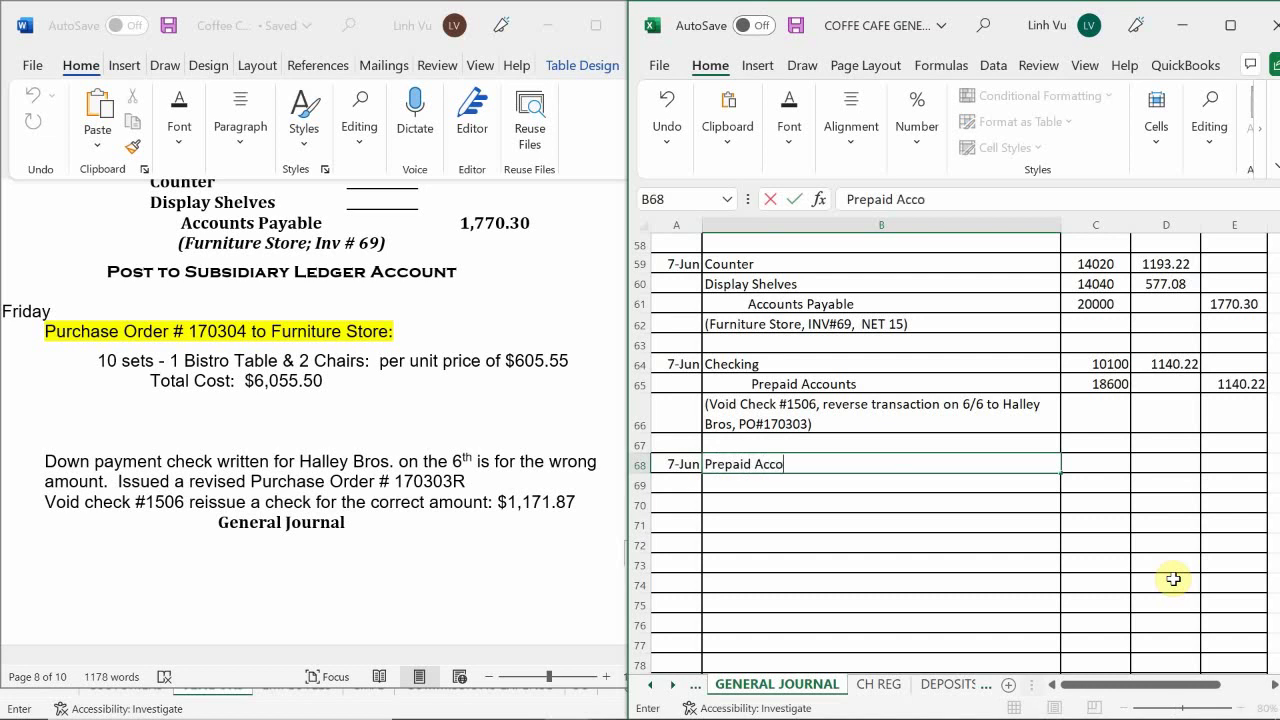
text(nt)
key(BackSpace)
key(BackSpace)
key(BackSpace)
text(ounts)
key(Return)
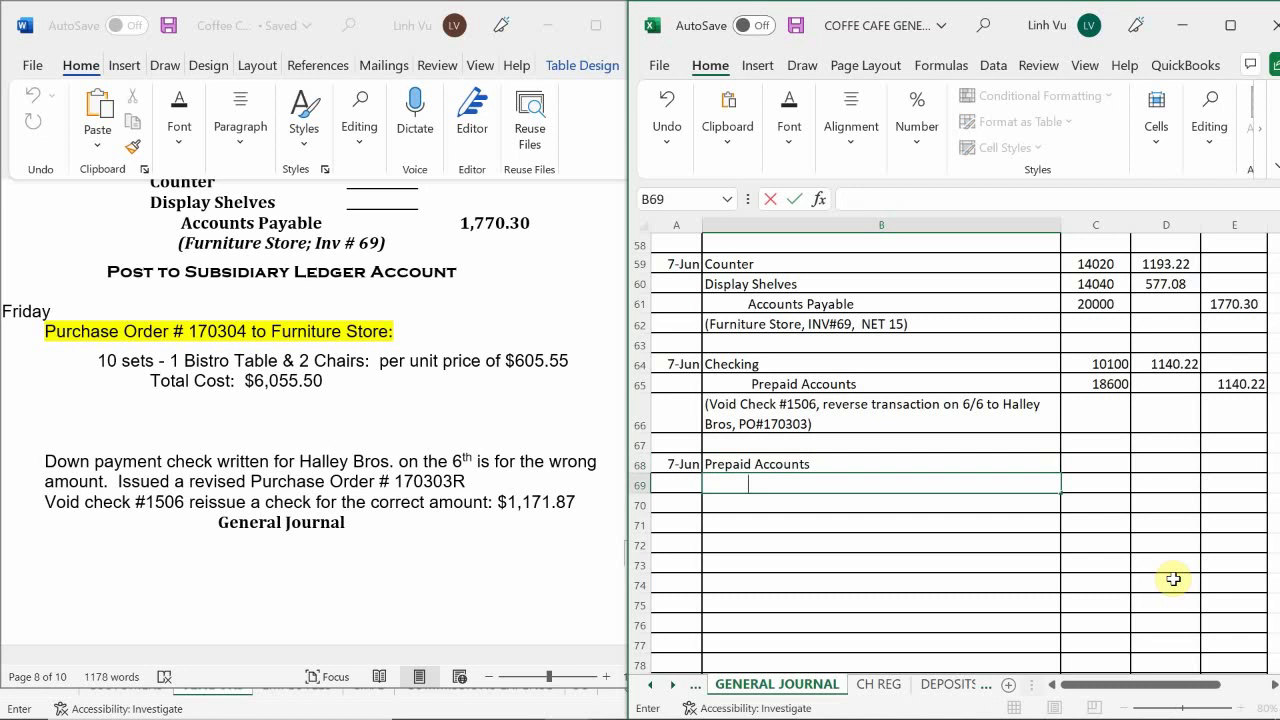
text(Checking)
Enter the ledger codes 18600 for Prepaid Accounts in C68 and 10100 for Checking in C69.
key(Tab)
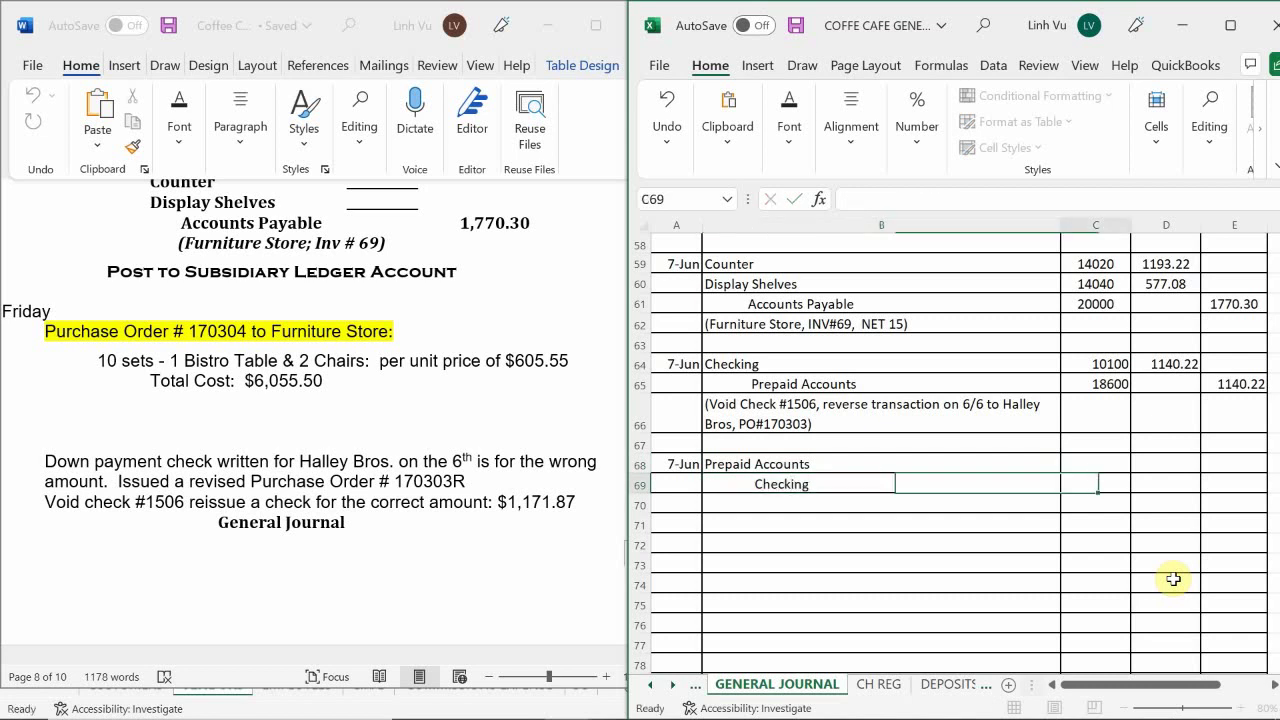
key(Up)
text(18600)
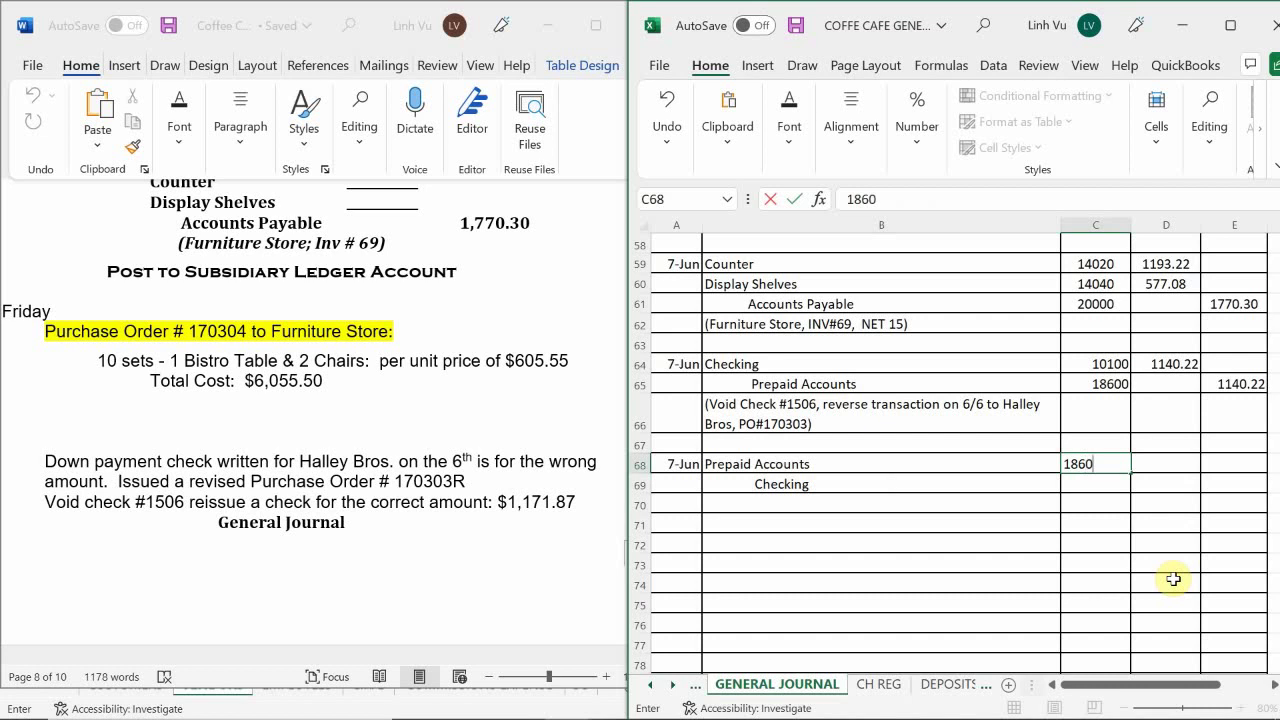
key(Return)
text(10100)
key(Return)
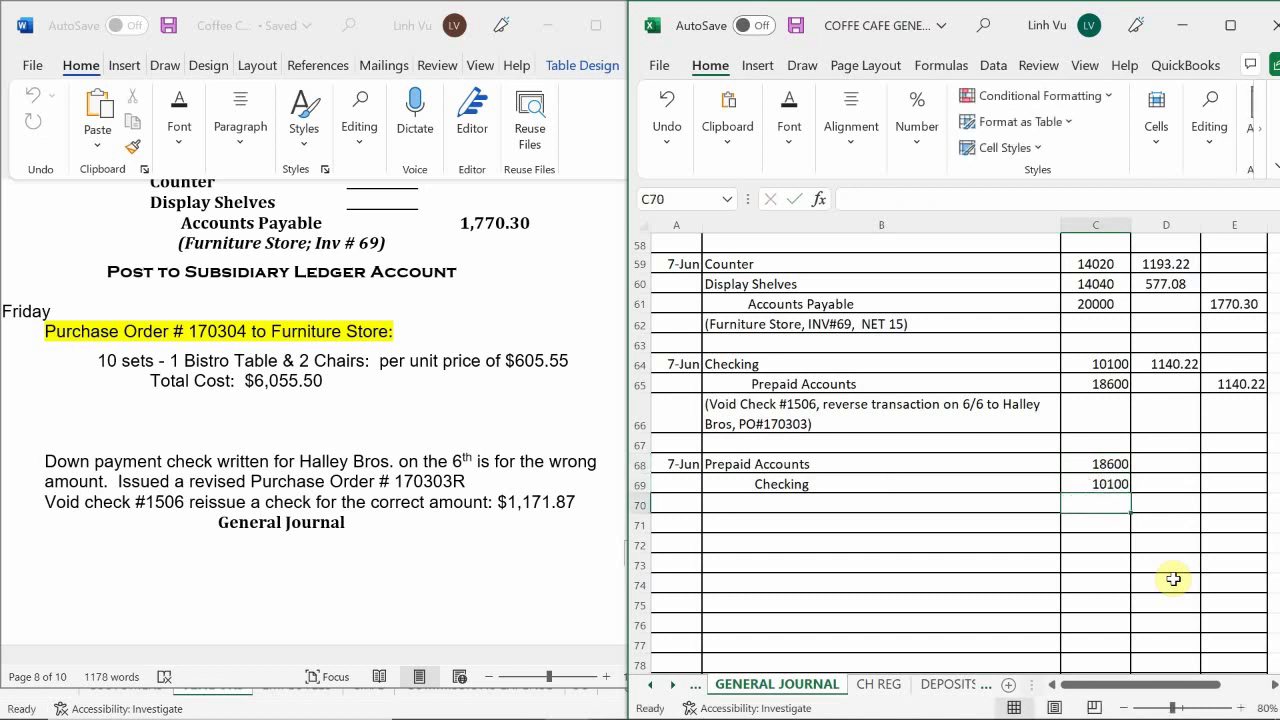
Debit Prepaid Accounts 1171.87 in D68 and credit Checking in E69 with a formula referencing that debit.
key(Right)
key(Up)
key(Up)
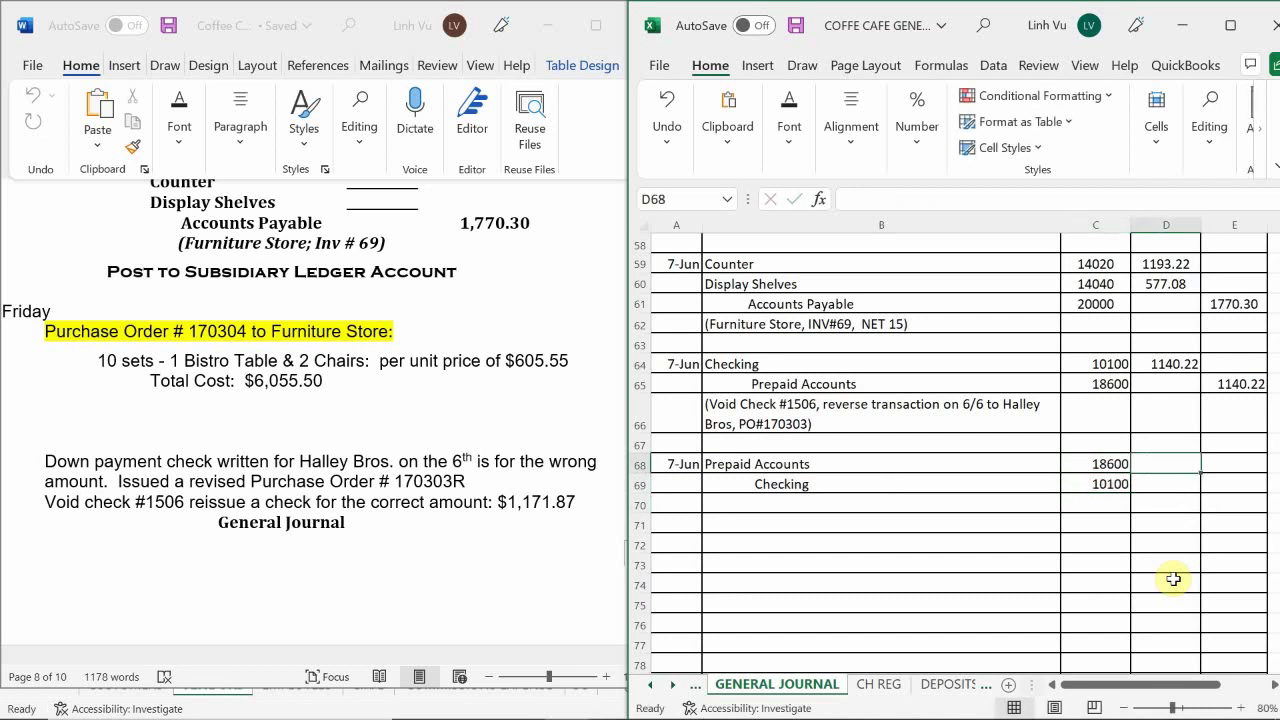
text(1171.87)
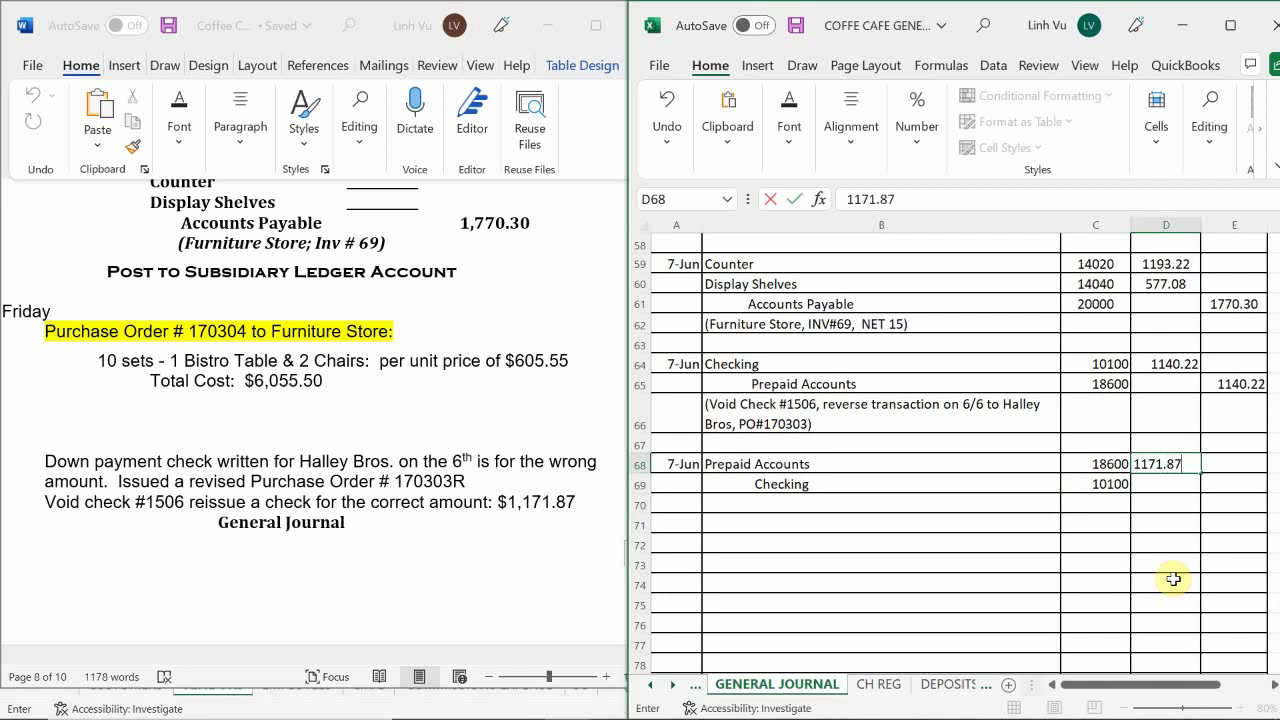
key(Return)
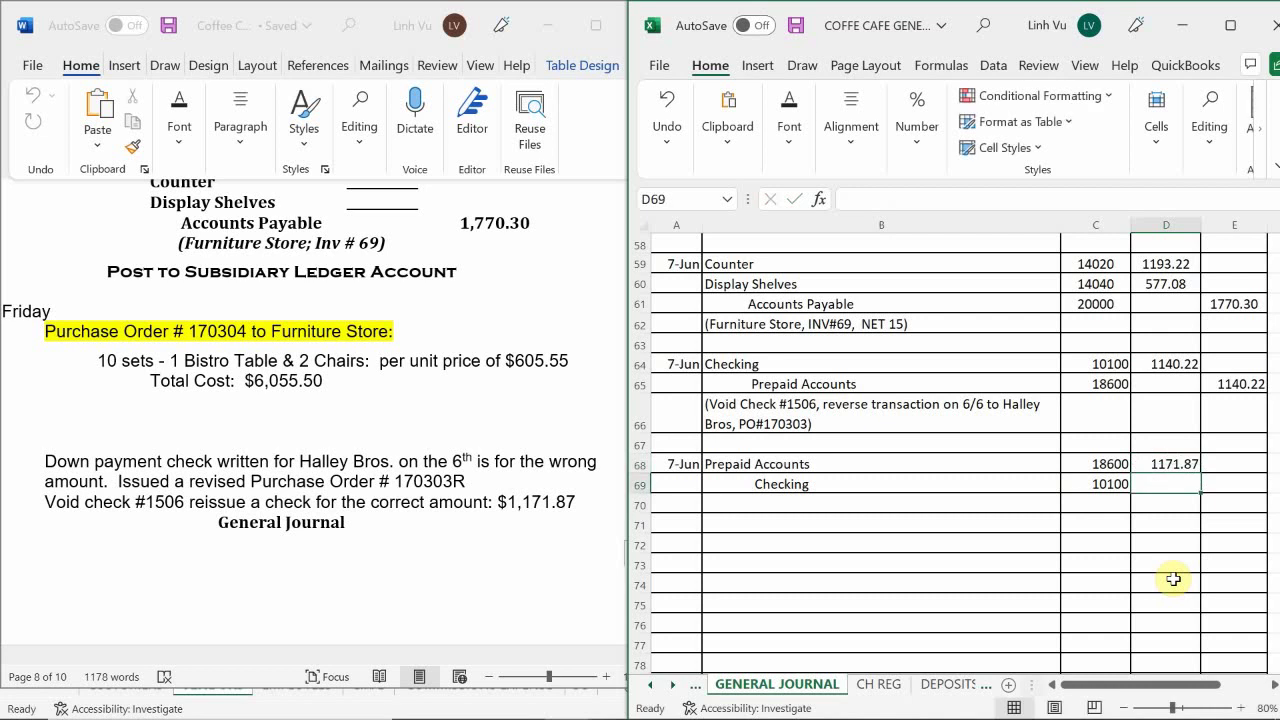
key(Right)
text(=)
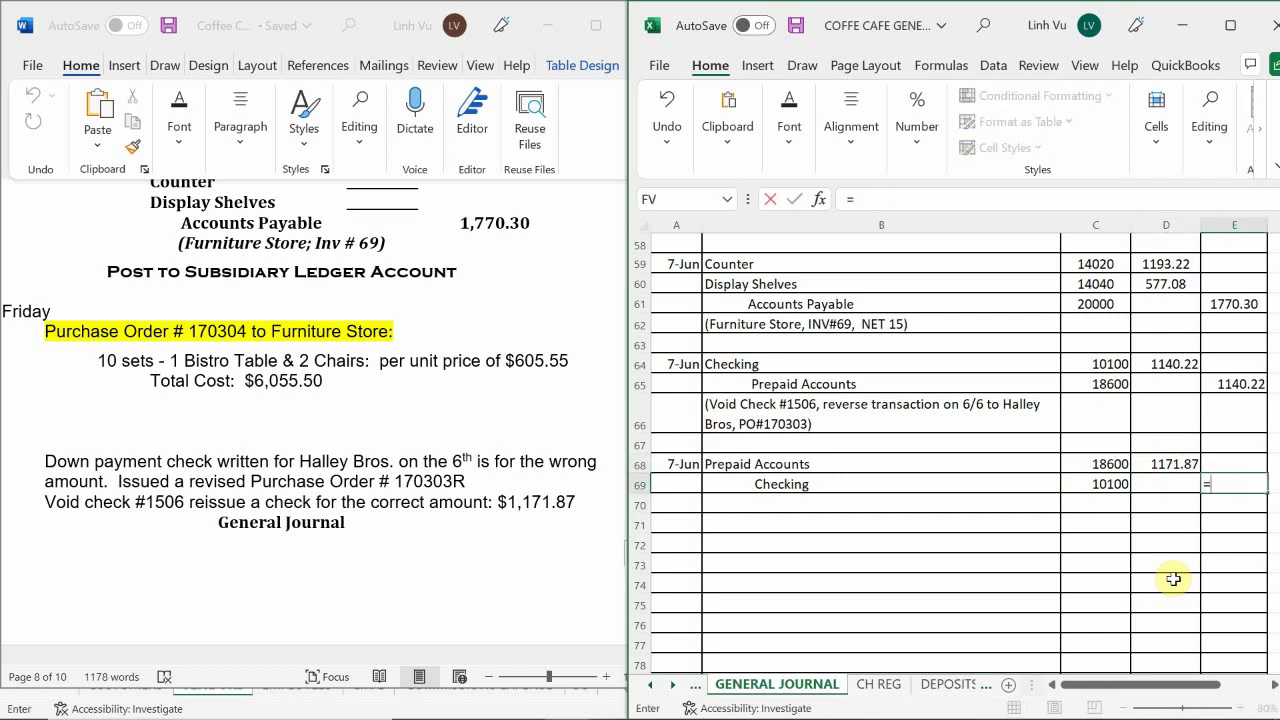
key(Up)
key(Return)
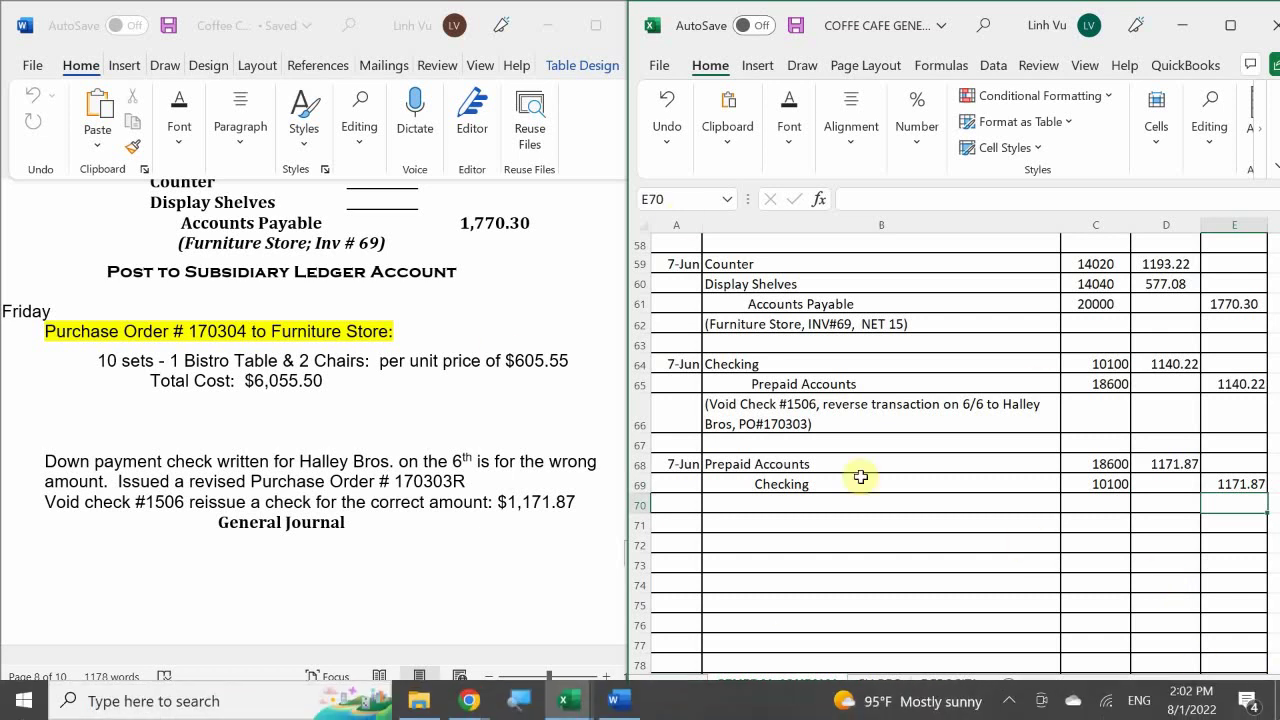
Describe the entry in B70 with Halley Bros, the revised purchase order number, "1/3 Downpay on Grinder and Brewer" and an unfilled "CH#".
click(737, 504)
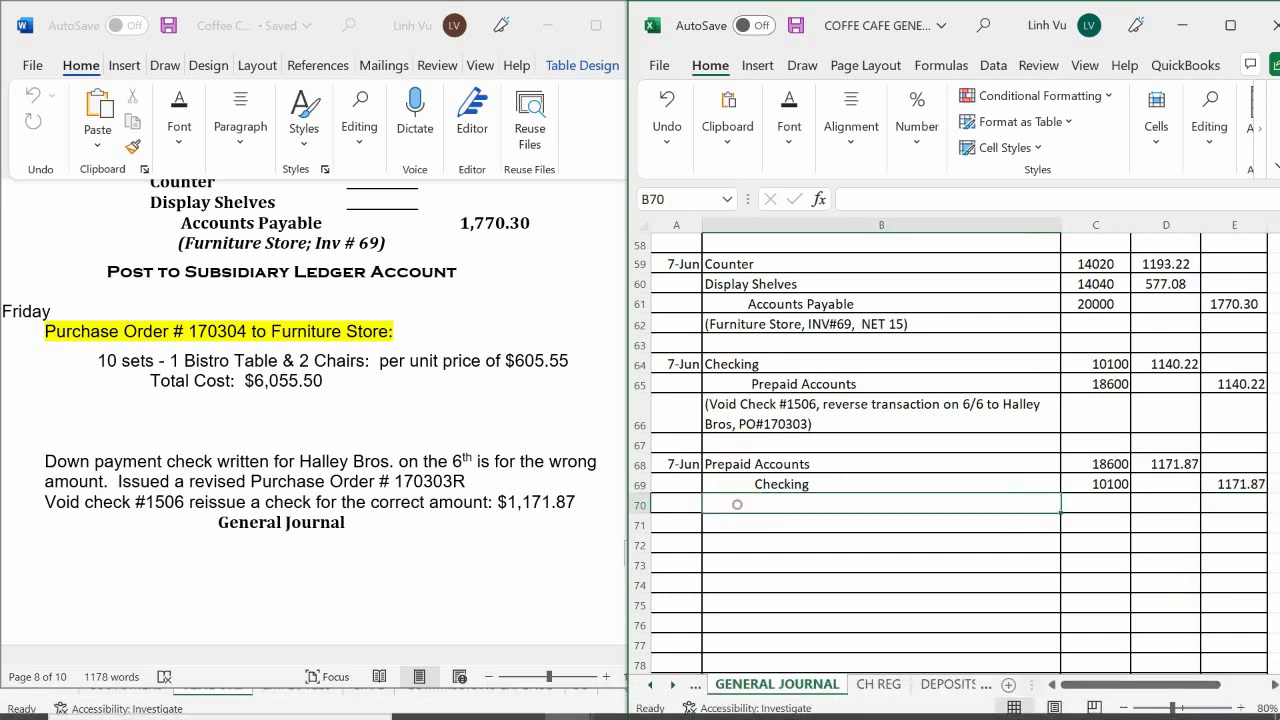
text((Ha)
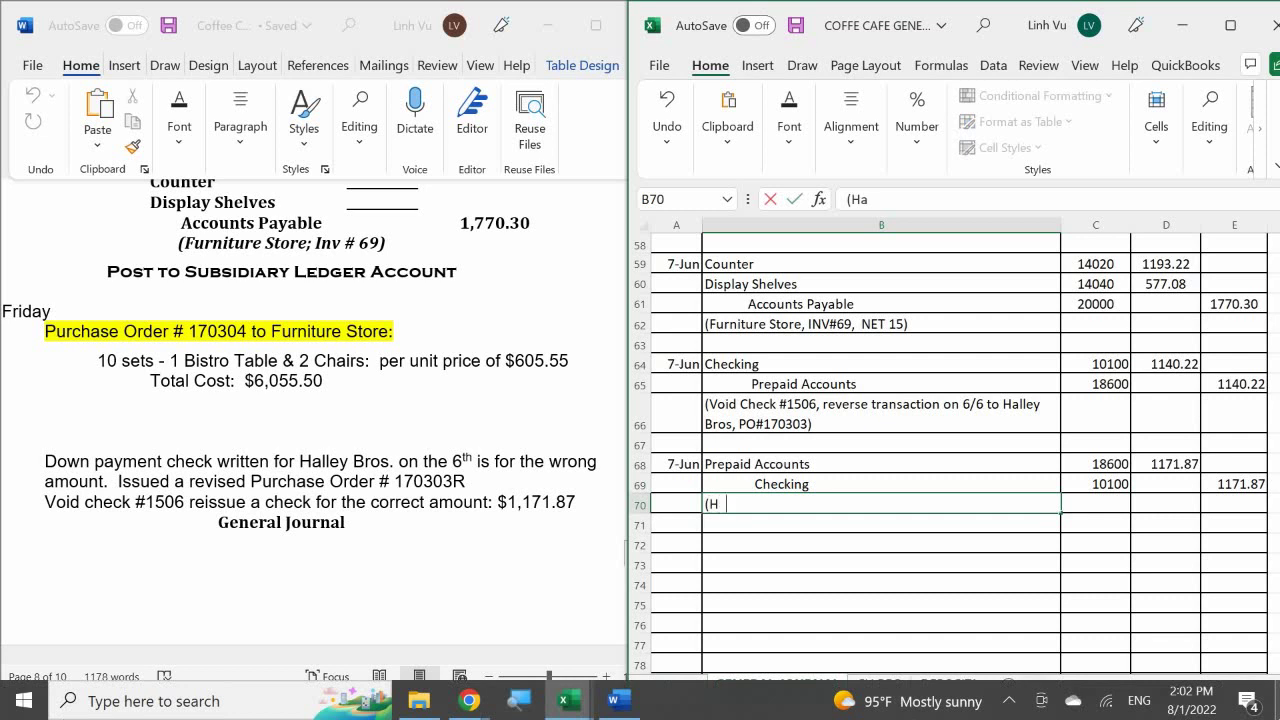
text(lley Bros, POT@)
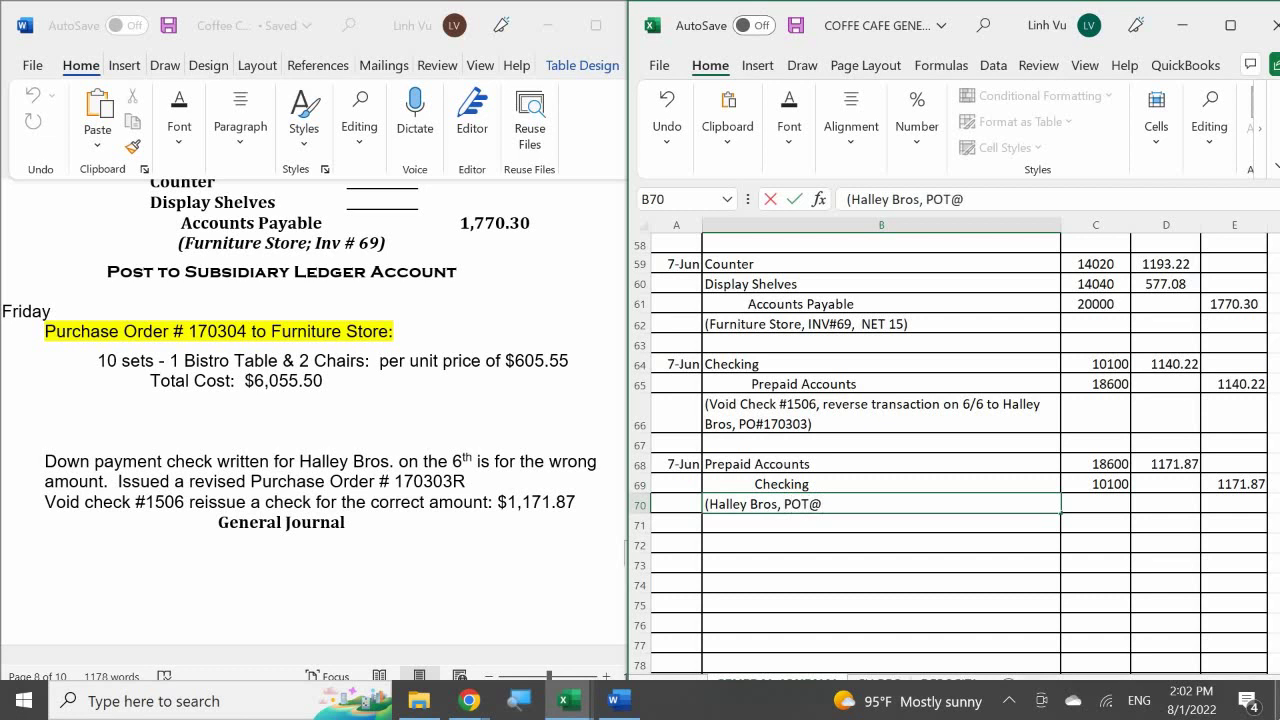
key(BackSpace)
key(BackSpace)
text(#170303)
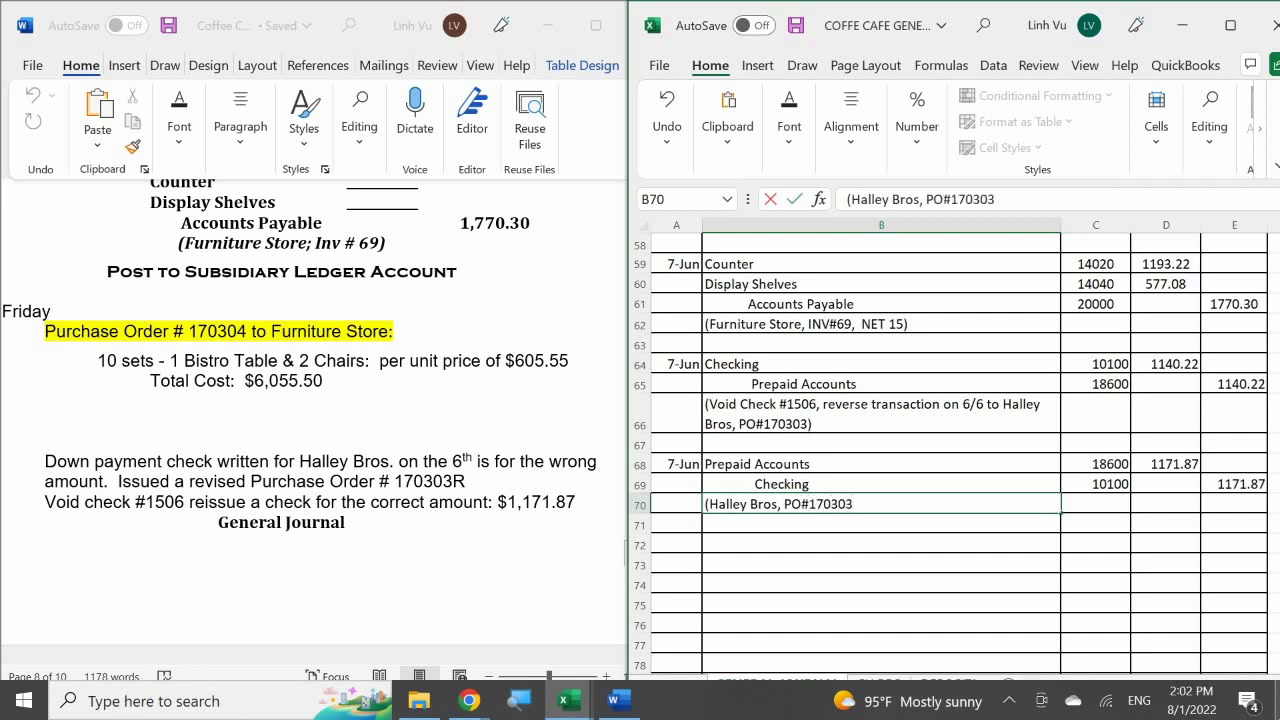
text(R, 1/3 Downpay)
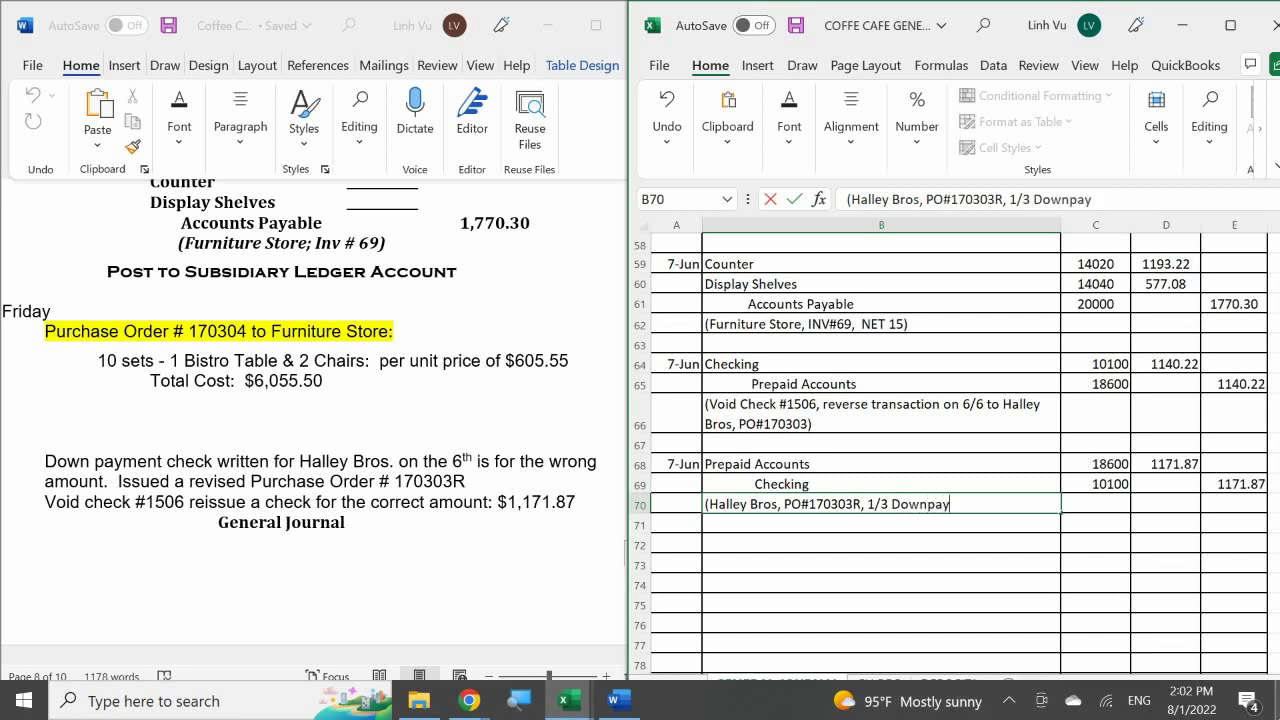
text( on Grinder and ZB)
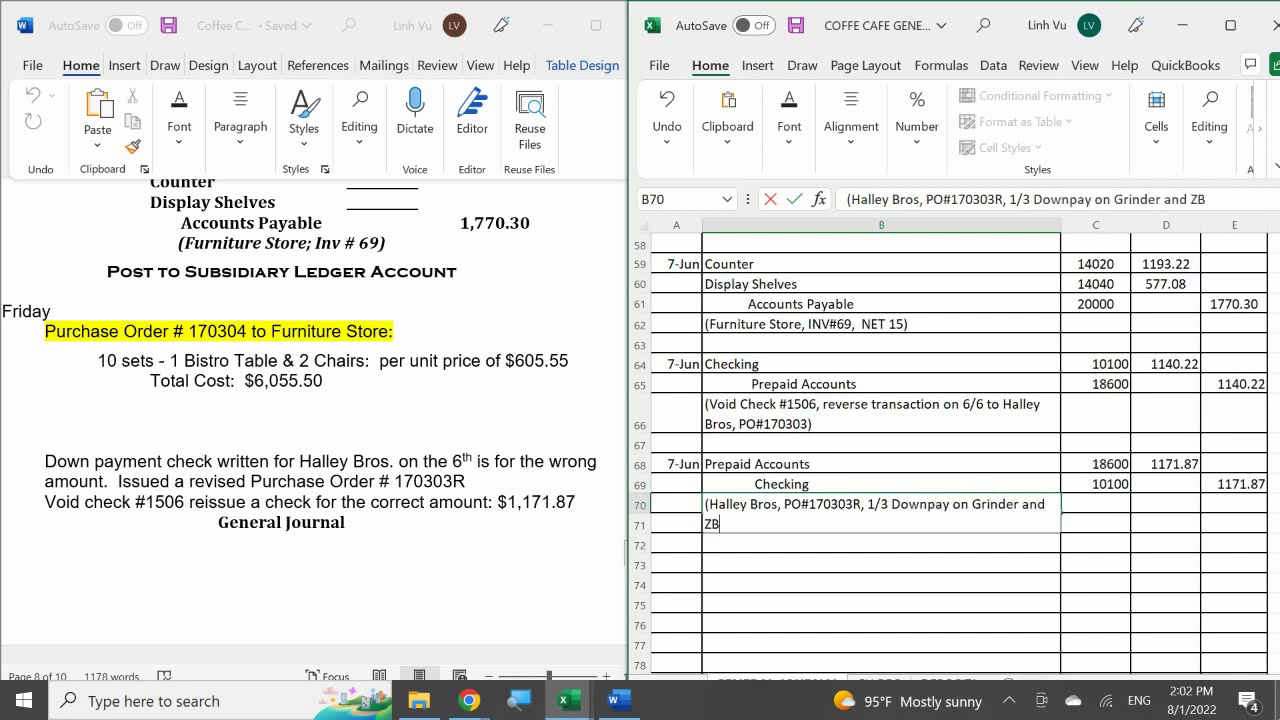
key(BackSpace)
key(BackSpace)
text(b)
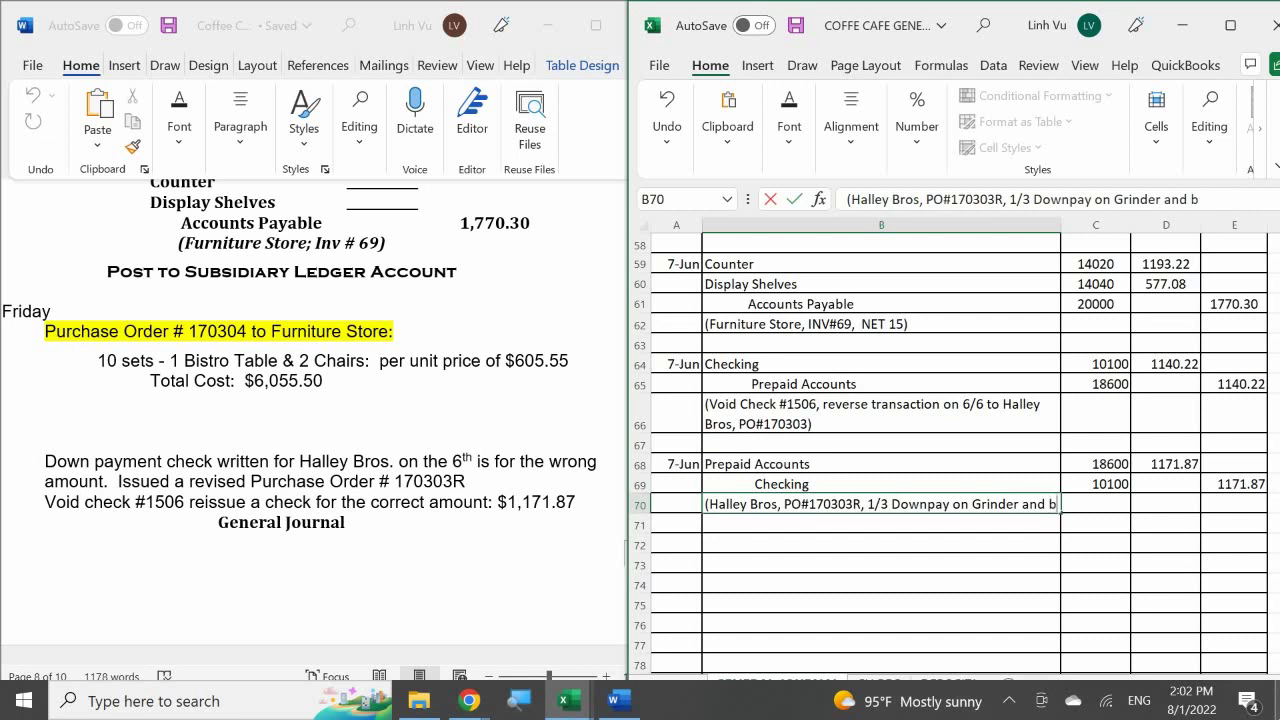
key(BackSpace)
text(Brewer)
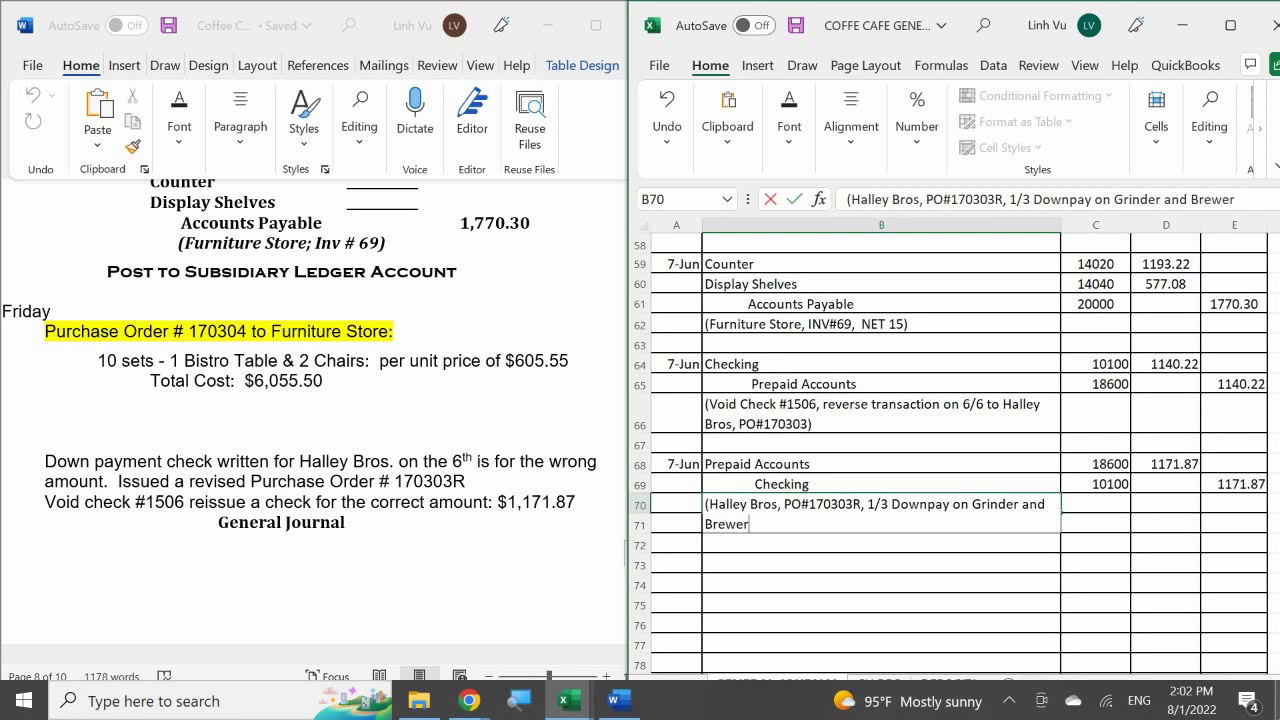
text(, CH#)
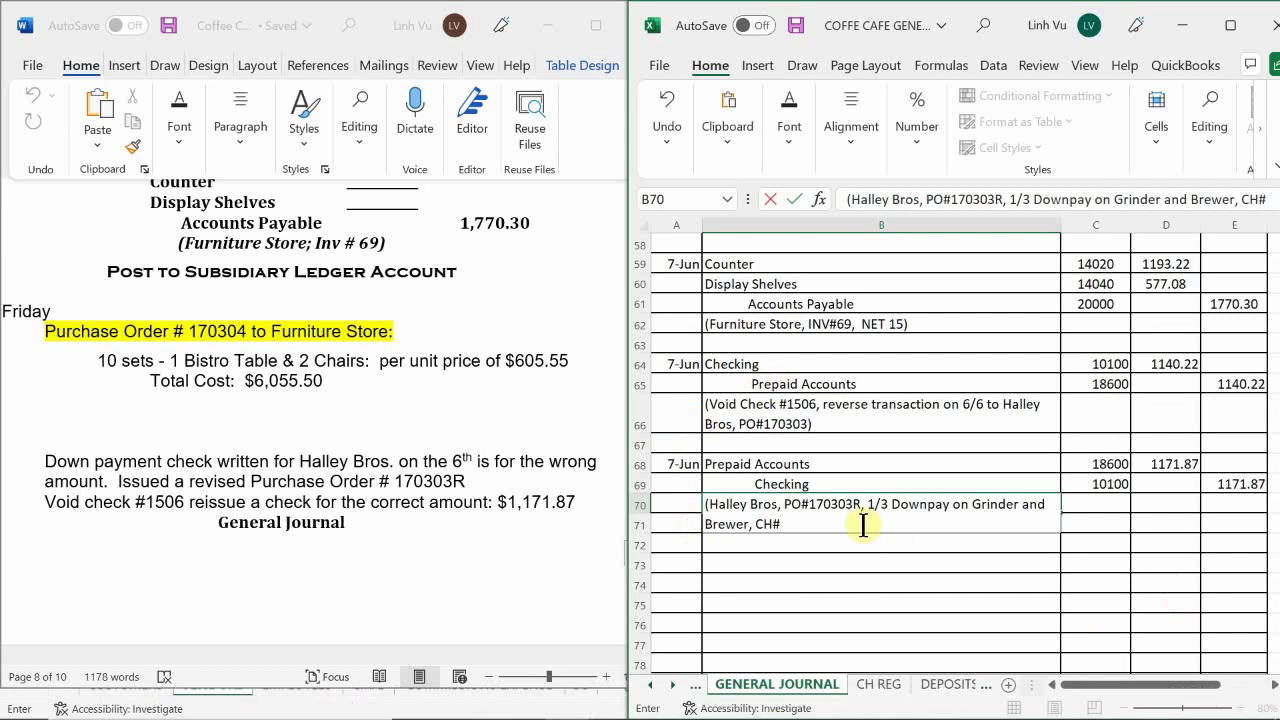
click(905, 574)
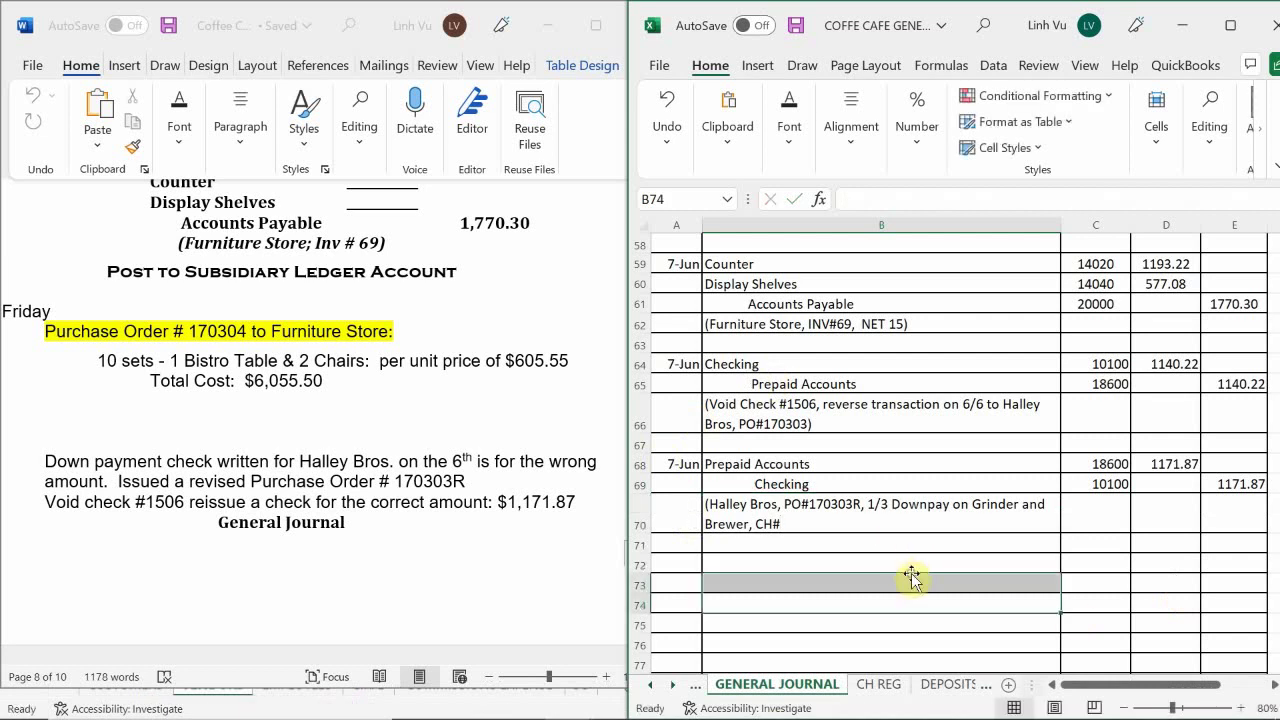
Find the next unused check in the CH REG sheet and date it 6/7 in A10.
click(878, 688)
scroll(740, 378, down, 2)
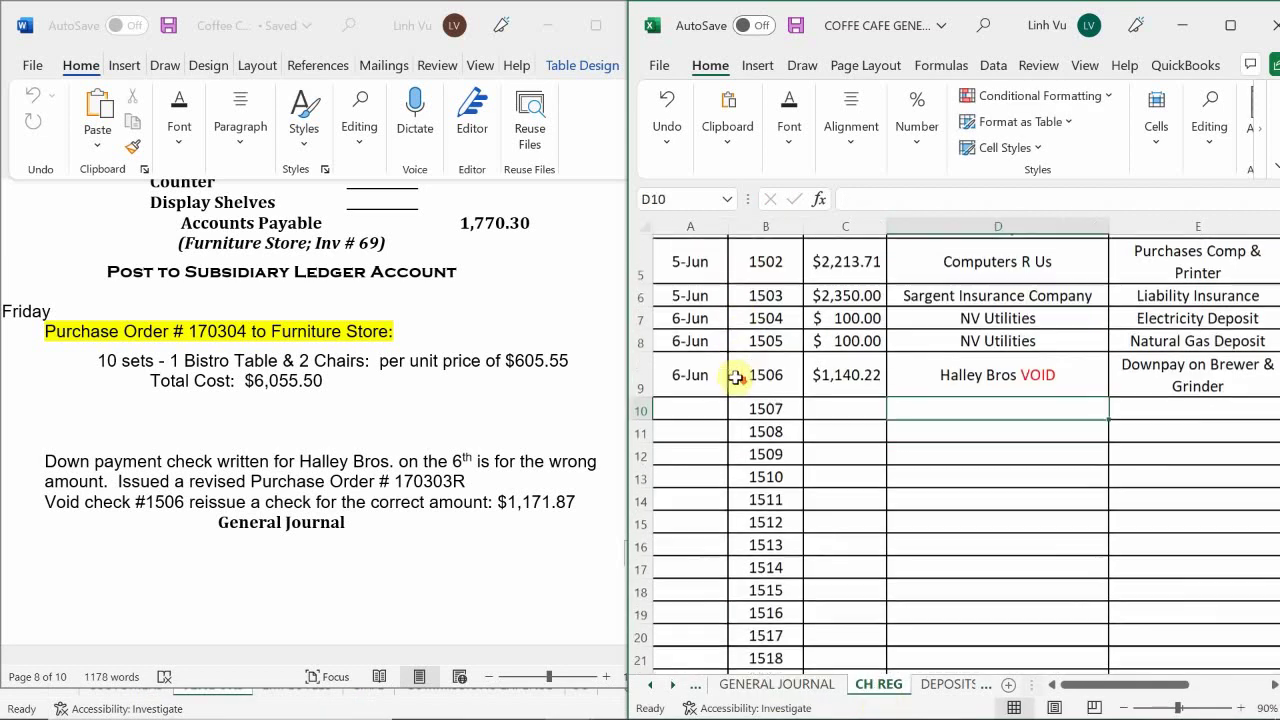
scroll(735, 375, up, 2)
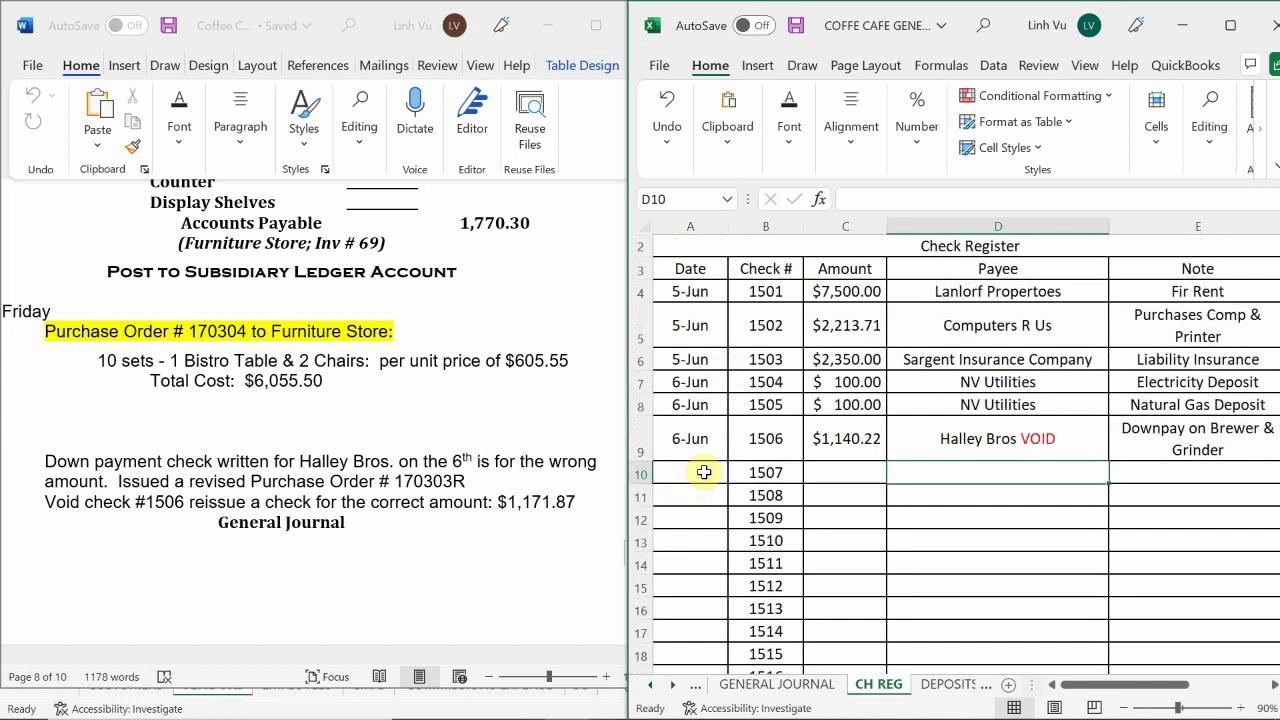
click(703, 471)
text(6/)
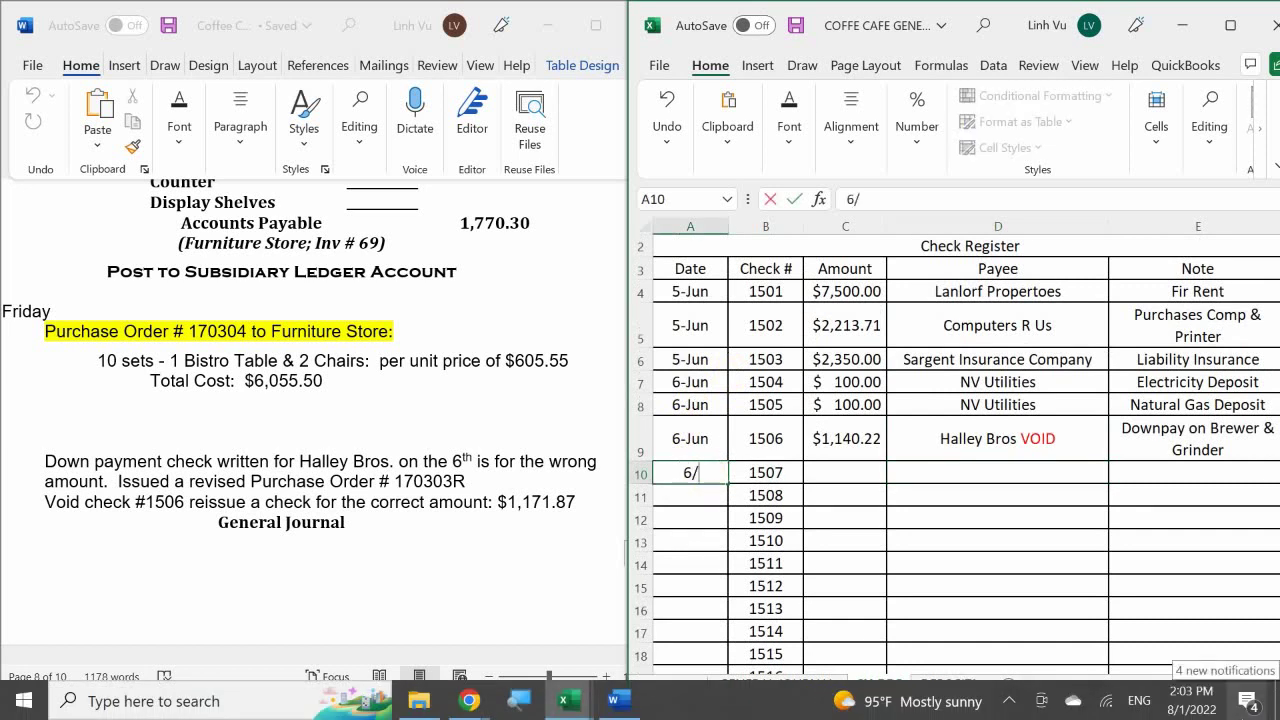
text(7)
key(Return)
Enter 1171.87 in C10 as the amount of check 1507.
key(Right)
key(Right)
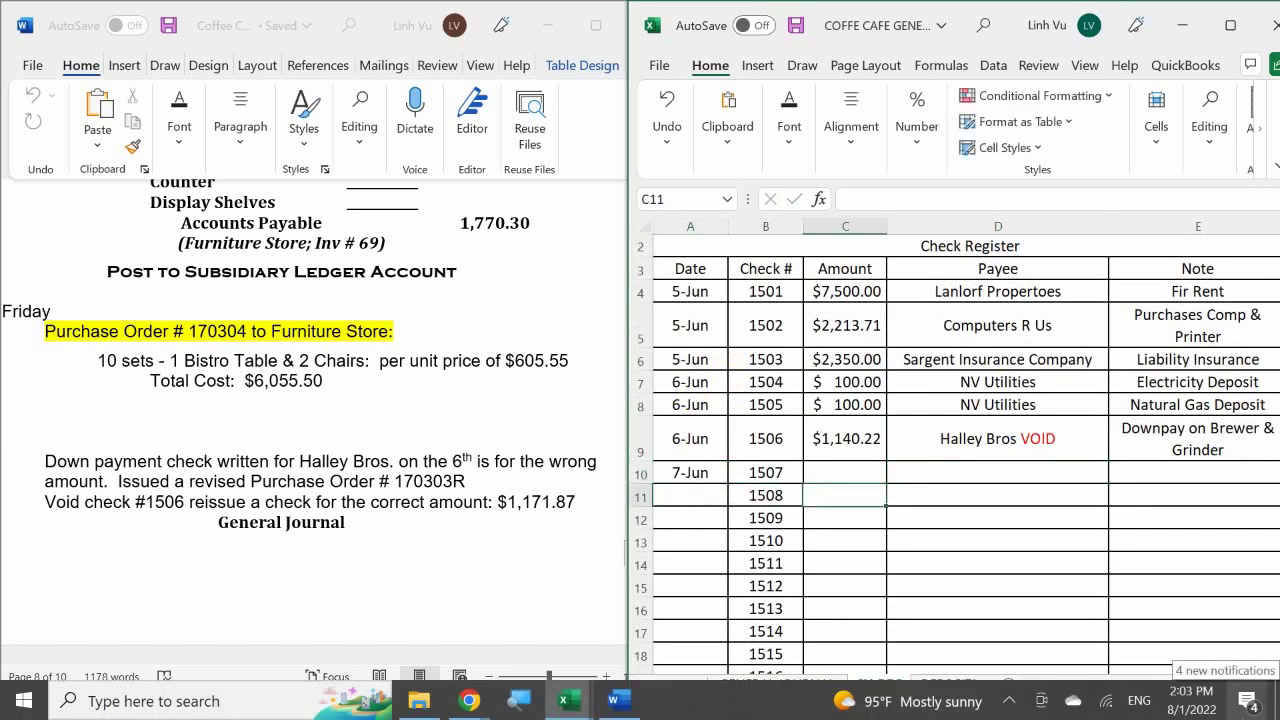
key(Up)
text(1,171.8)
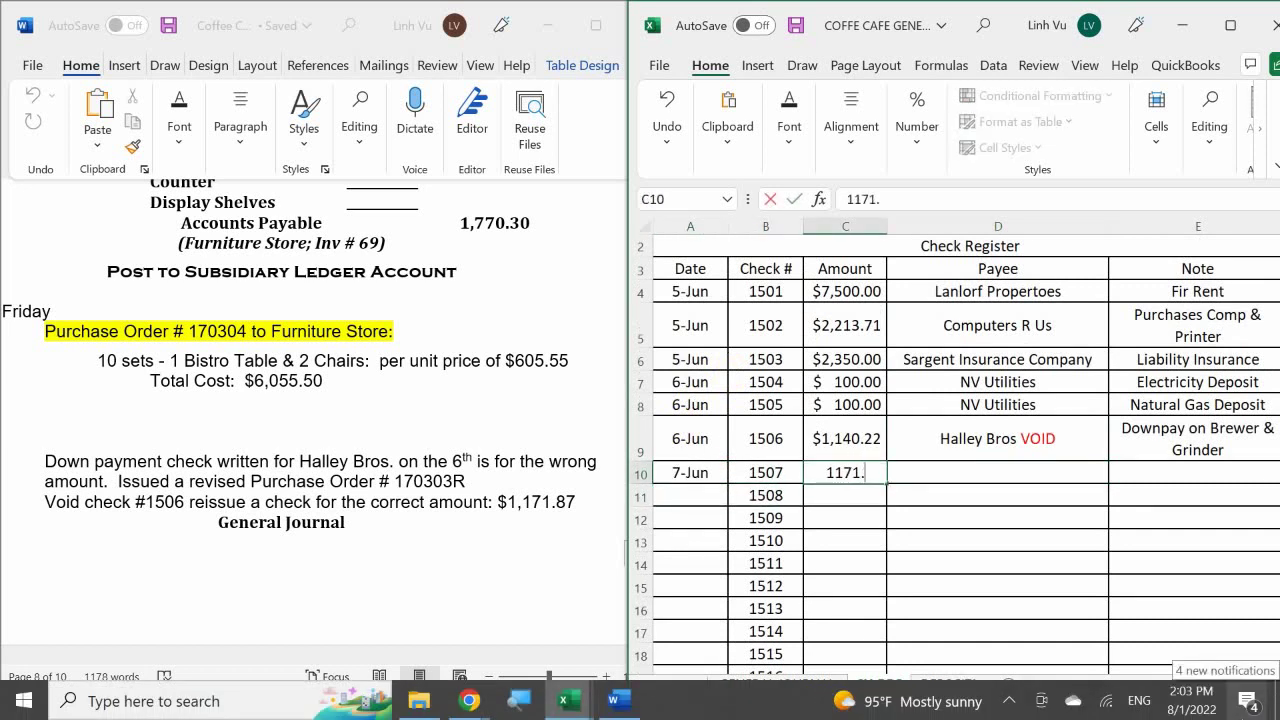
text(7)
key(Return)
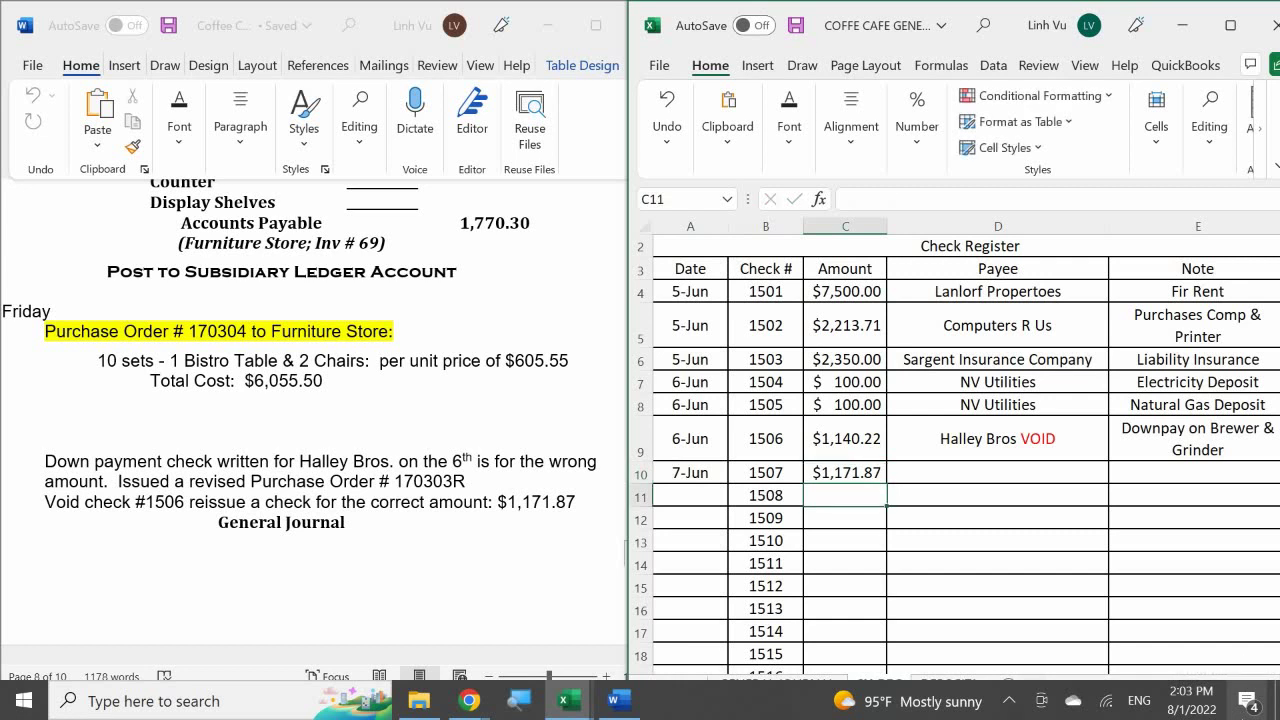
Fill the payee of check 1507 in D10 with the suggested entry "Halley Bros VOID".
key(Right)
key(Up)
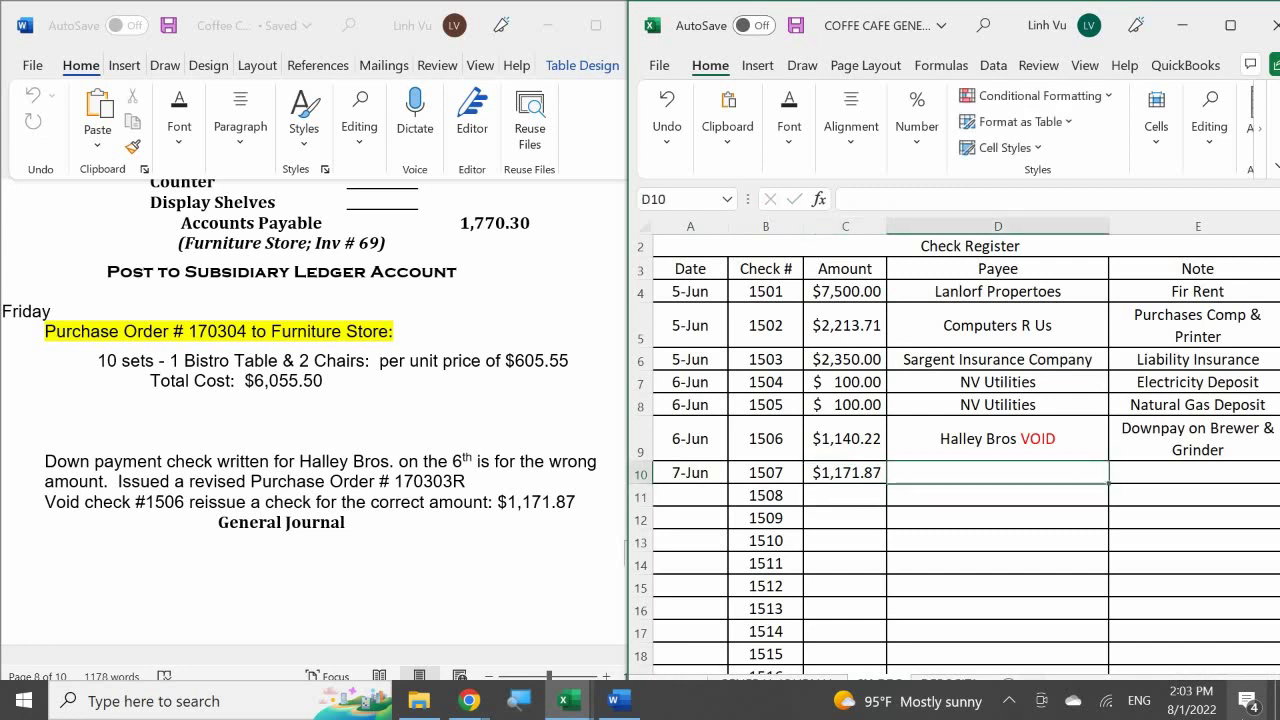
text(=)
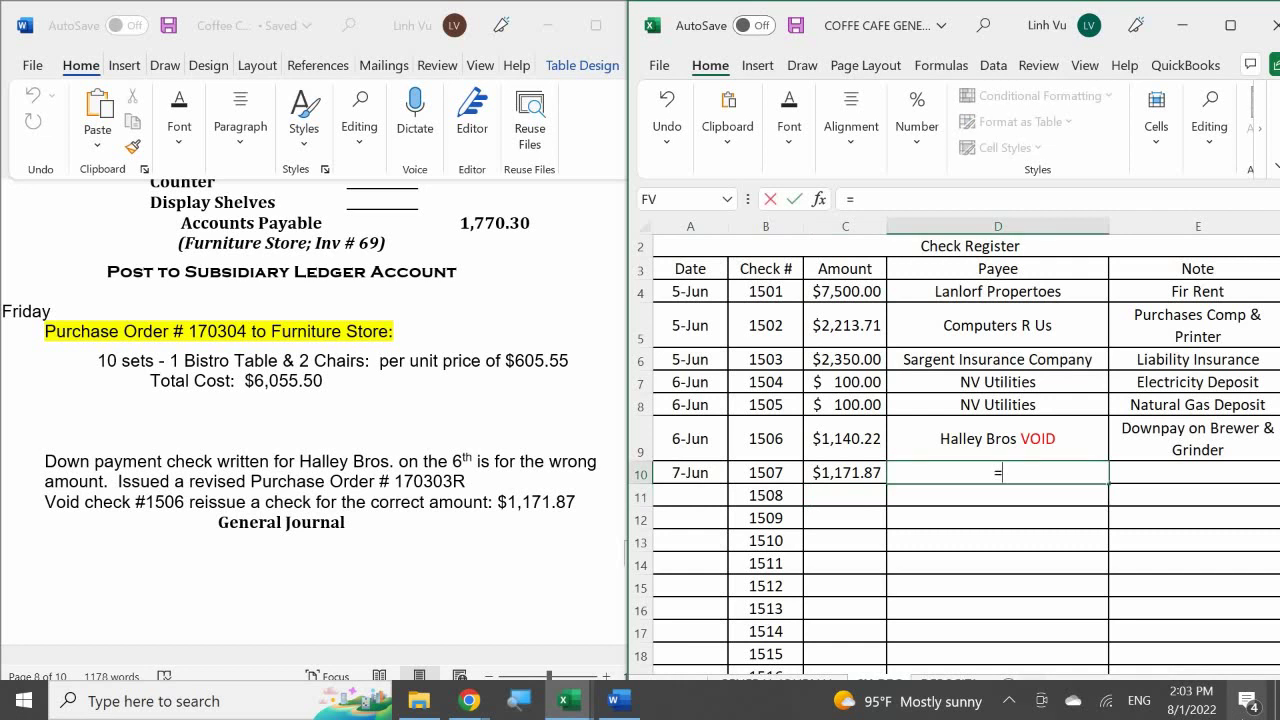
key(Up)
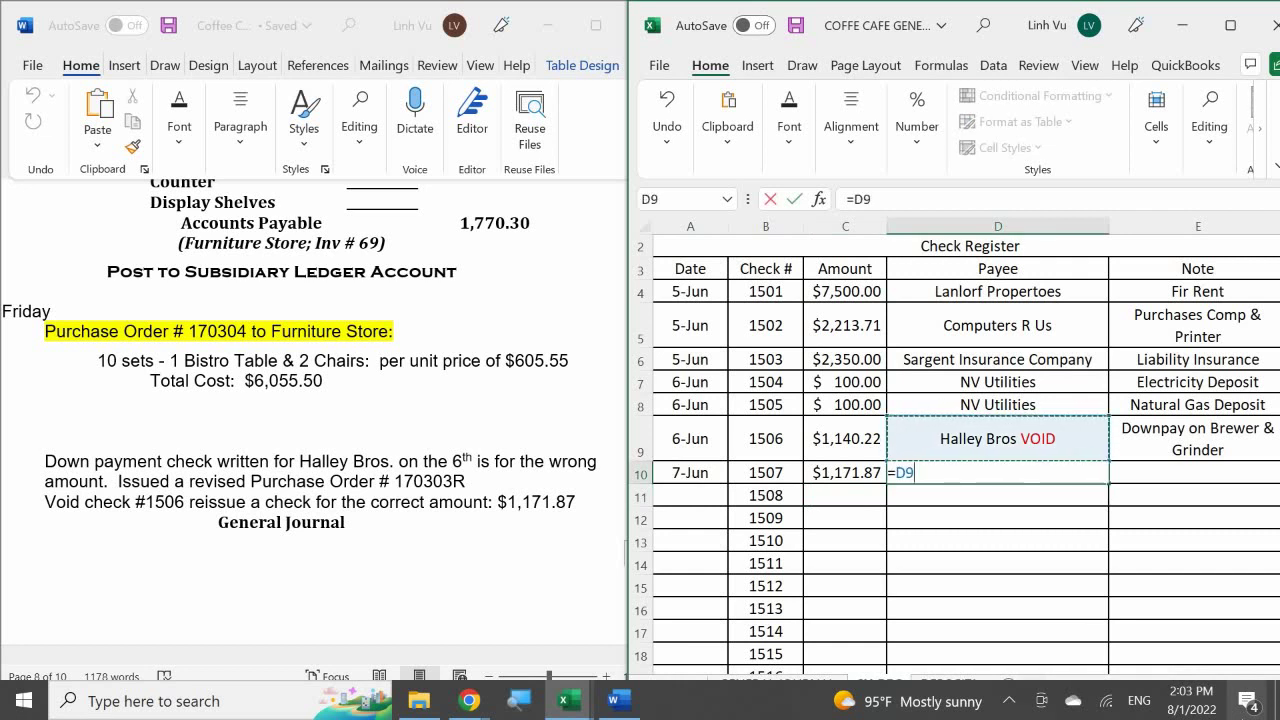
key(Escape)
text(H)
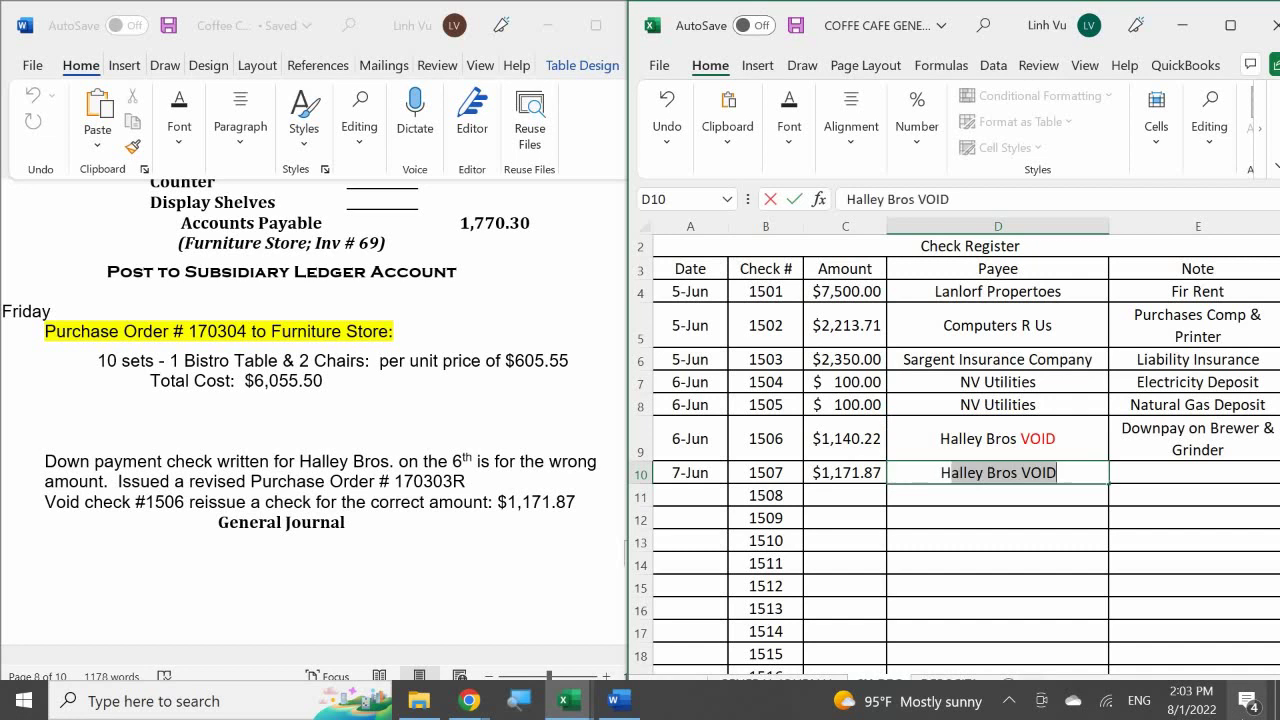
text(all)
key(Return)
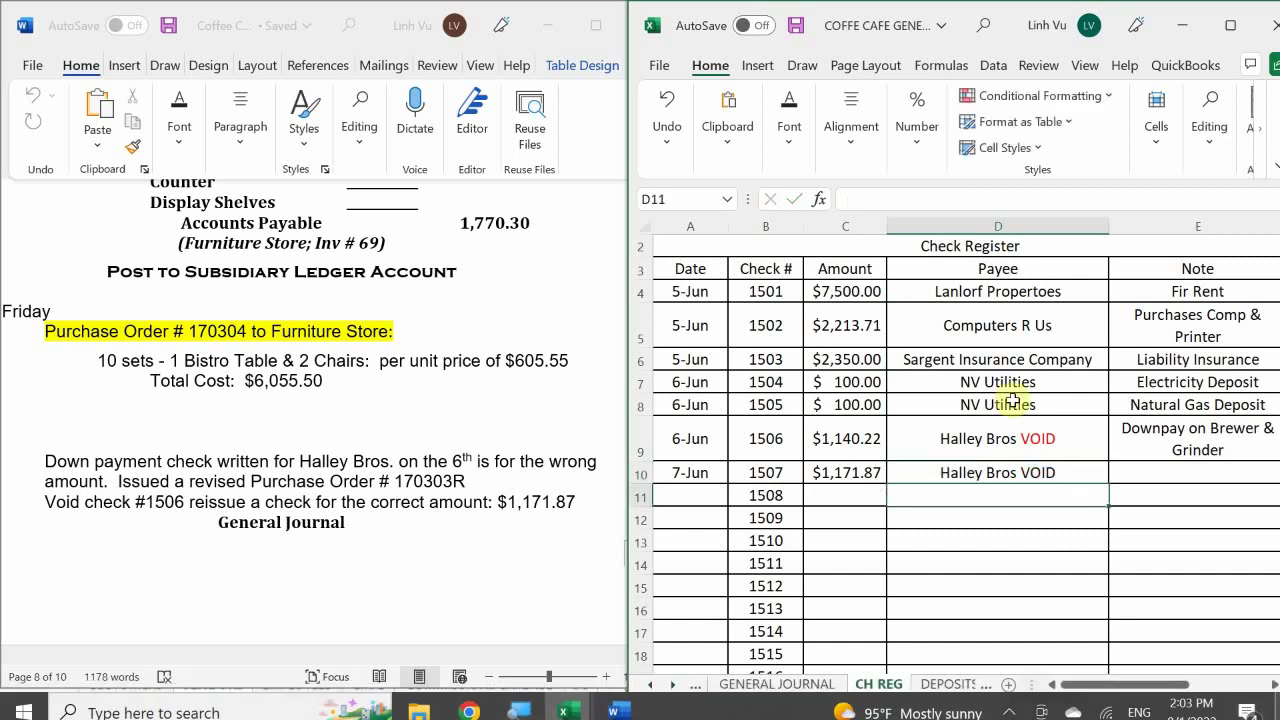
Open the payee of check 1507 in D10 for editing.
key(ctrl+Up)
key(ctrl+Up)
click(1086, 478)
key(F2)
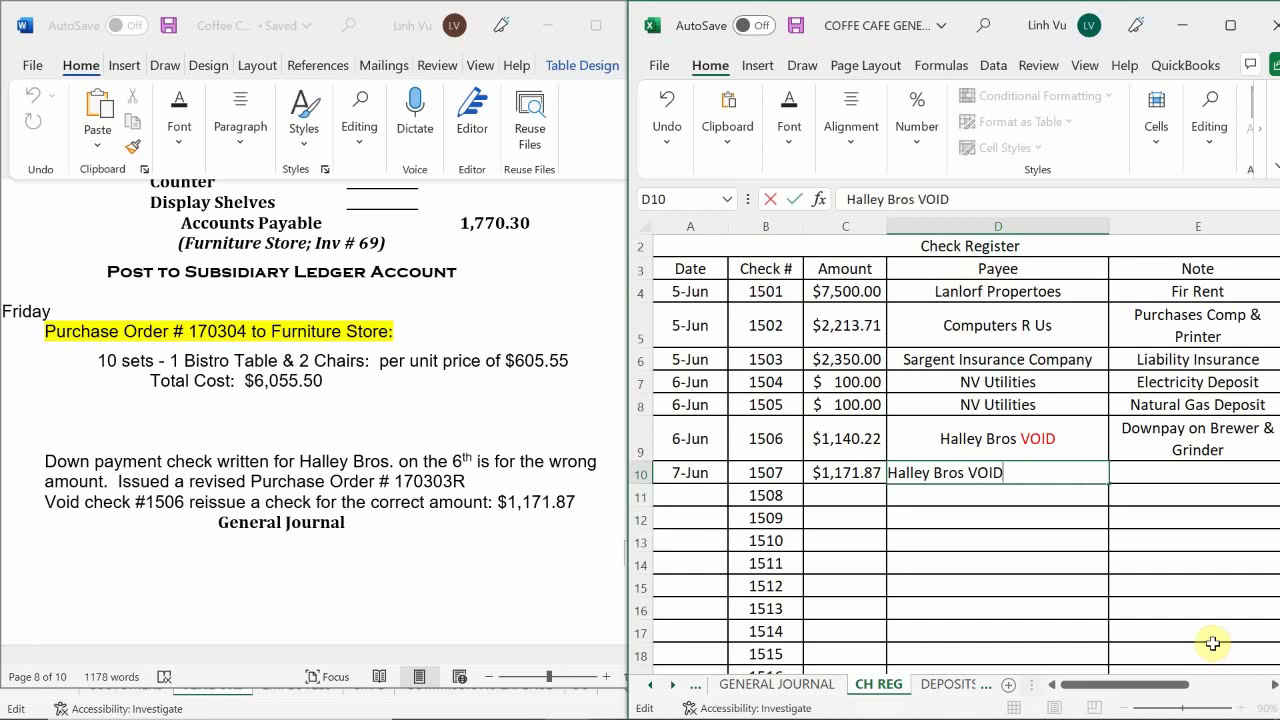
Enter Halley Bros as the payee for check 1507 in the check register, without the VOID text.
key(BackSpace)
key(BackSpace)
key(BackSpace)
key(BackSpace)
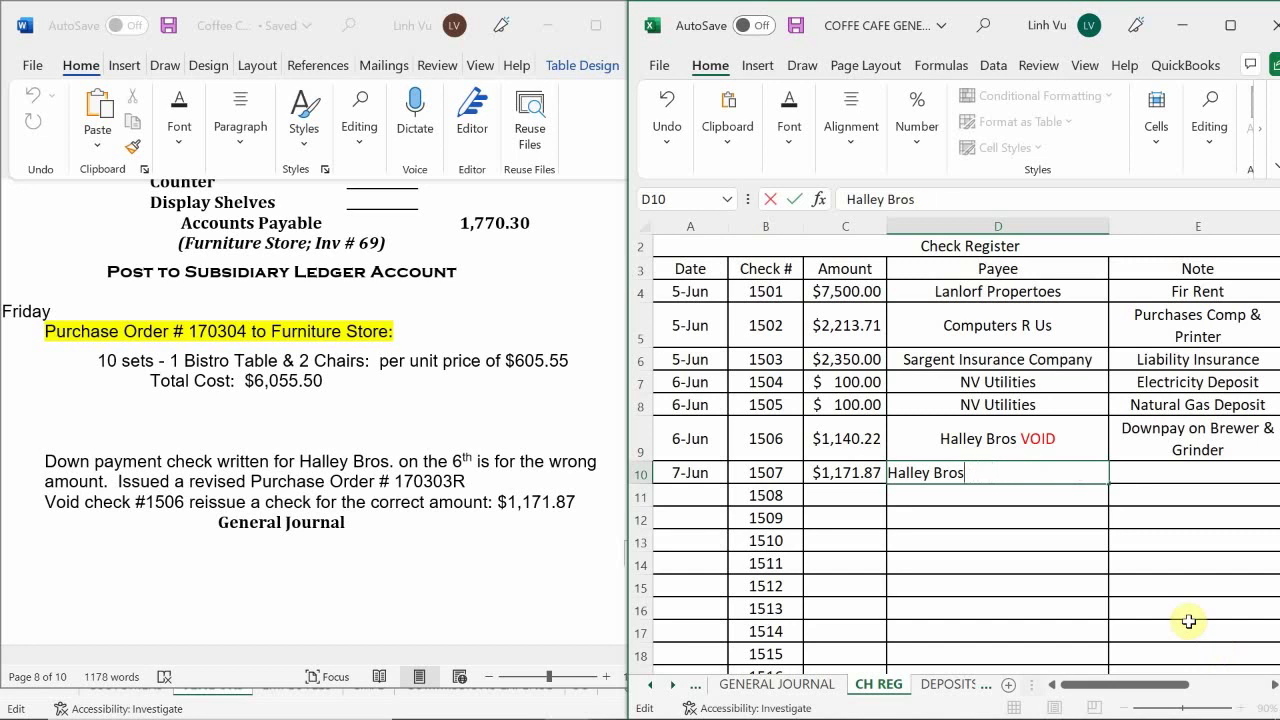
key(BackSpace)
text(s.)
key(BackSpace)
key(BackSpace)
key(ctrl+Return)
key(Return)
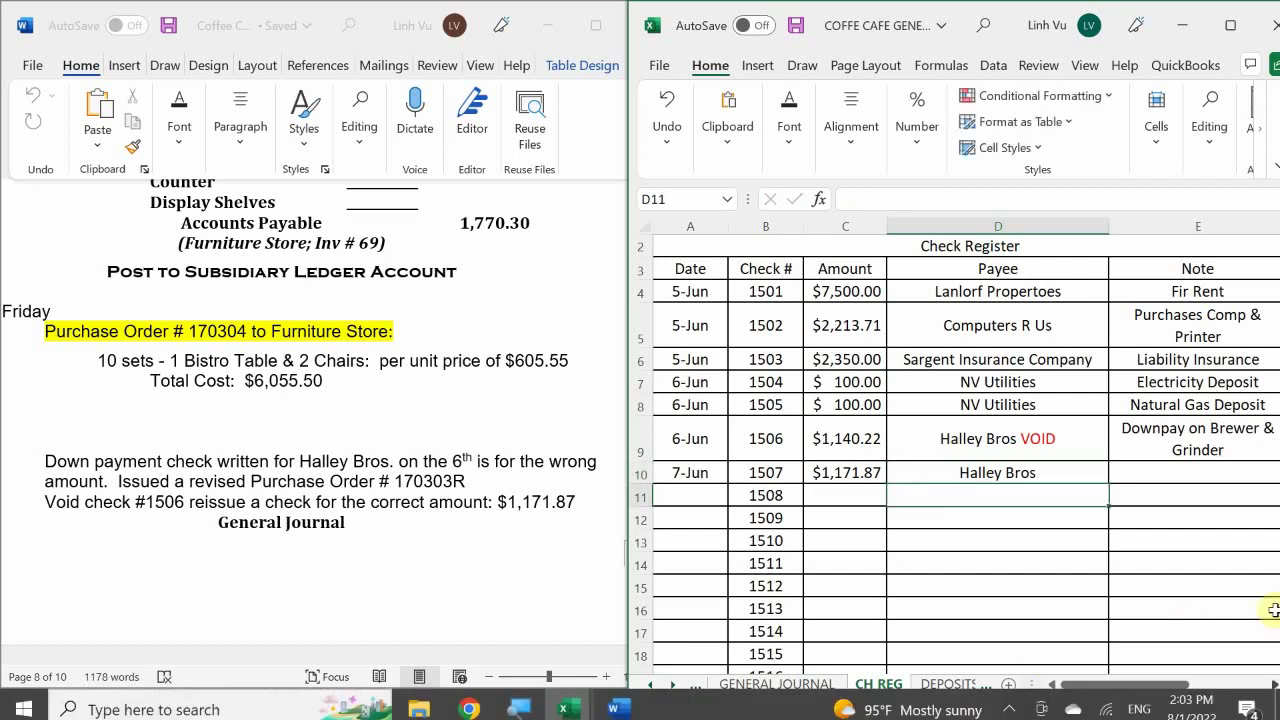
Enter the note "Reissue Checkl for Down pay on Brewer and Grinder" for check 1507 in the check register.
click(1168, 474)
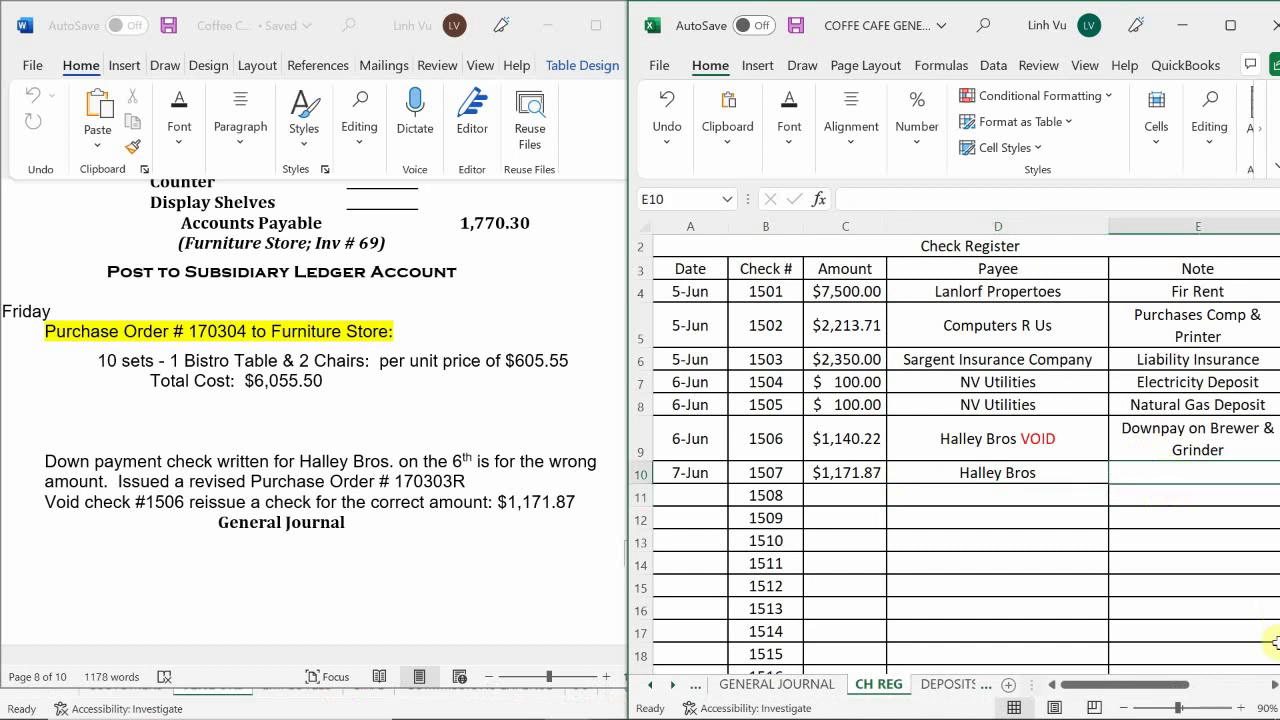
text(Reis)
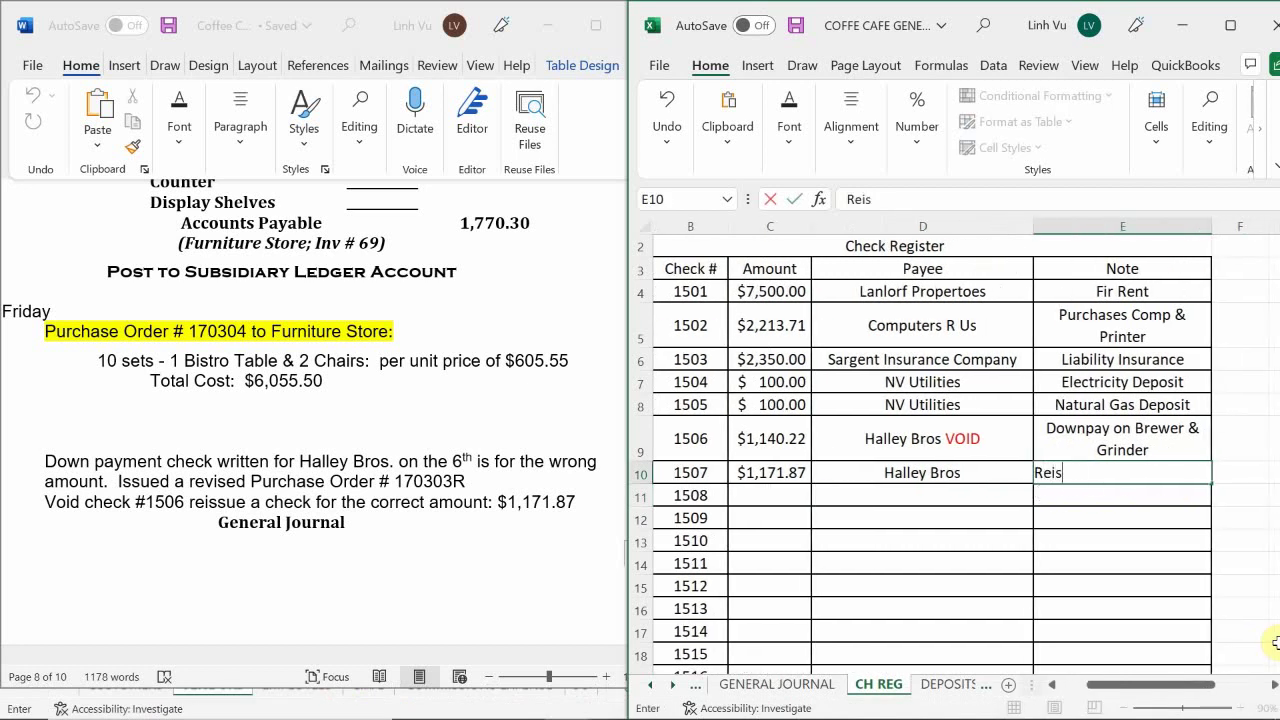
text(sue Checkl )
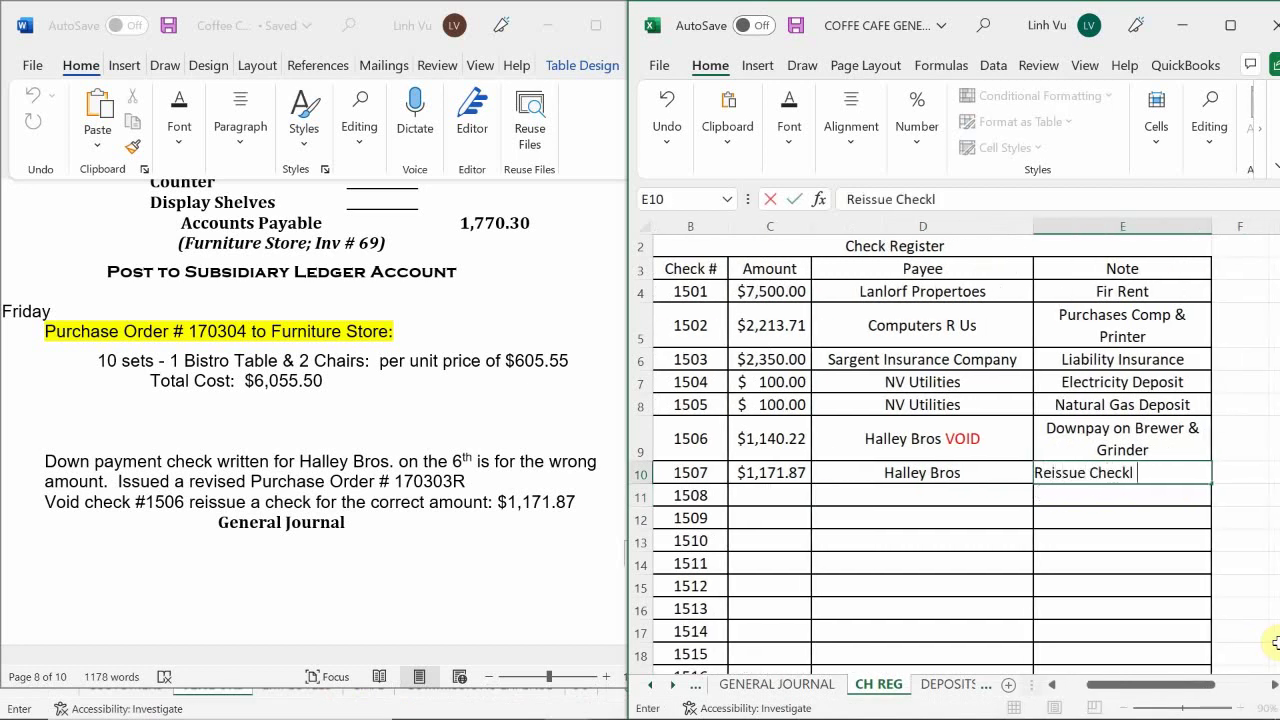
text(for Down pat)
key(BackSpace)
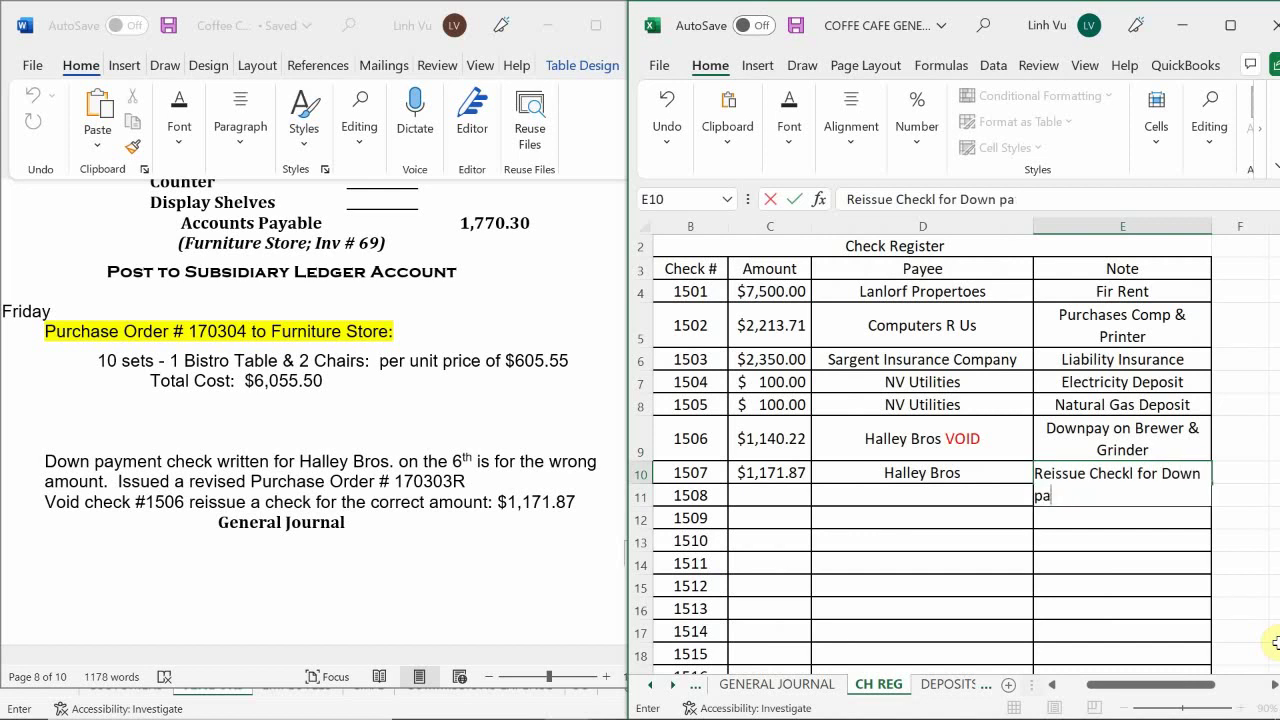
text(y)
key(BackSpace)
text(y)
text(on Brewer and)
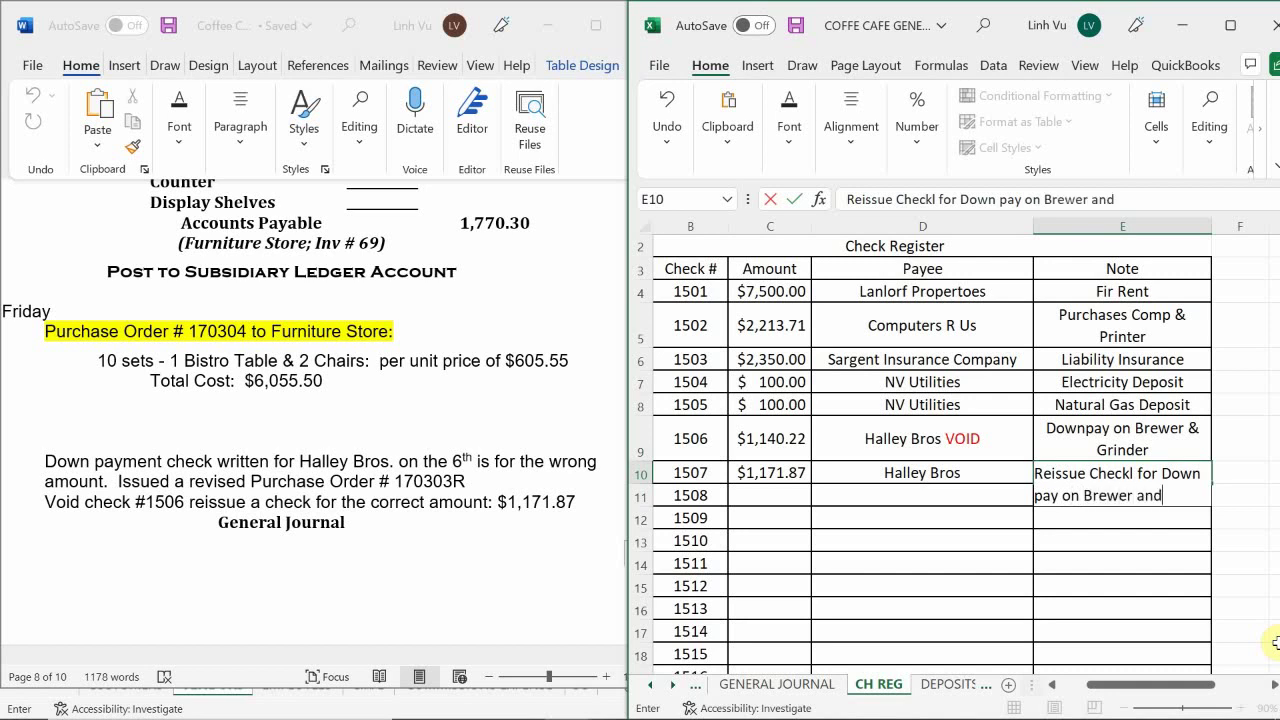
text( Brinder)
key(Return)
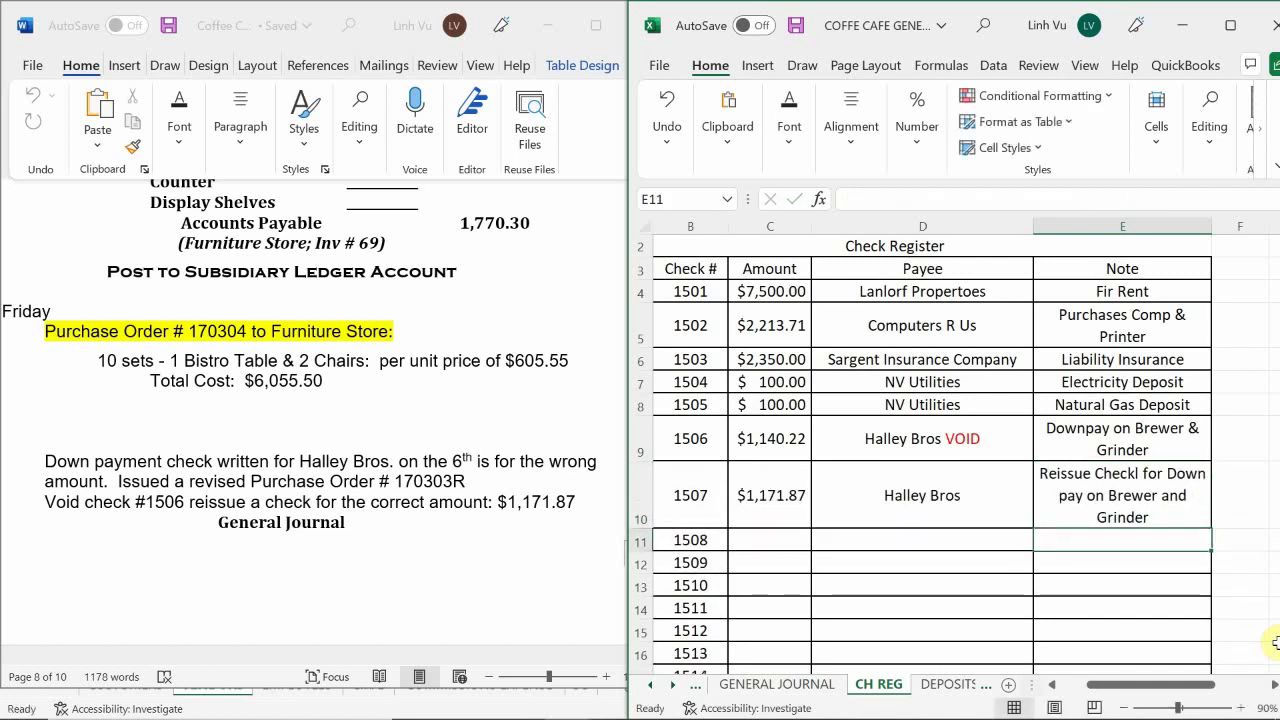
key(Home)
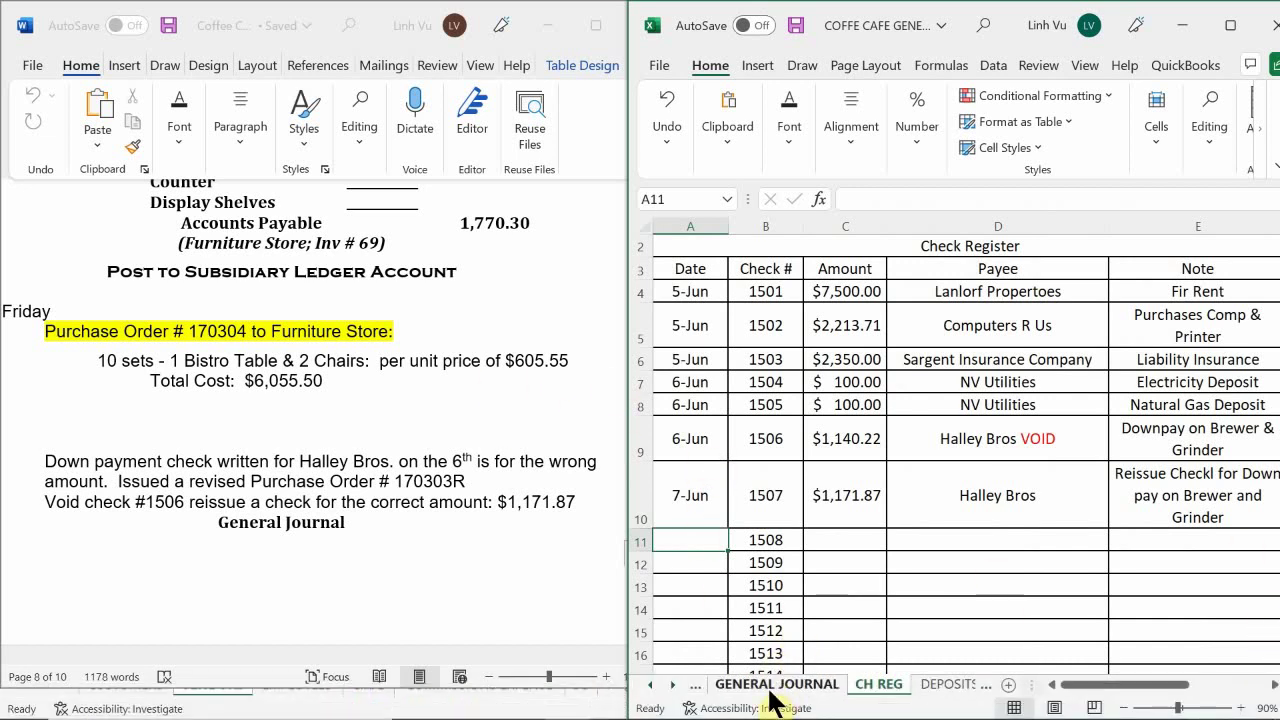
Complete the general journal explanation for the 1,171.87 Halley Bros down payment with check number 1507 and a closing parenthesis.
click(772, 688)
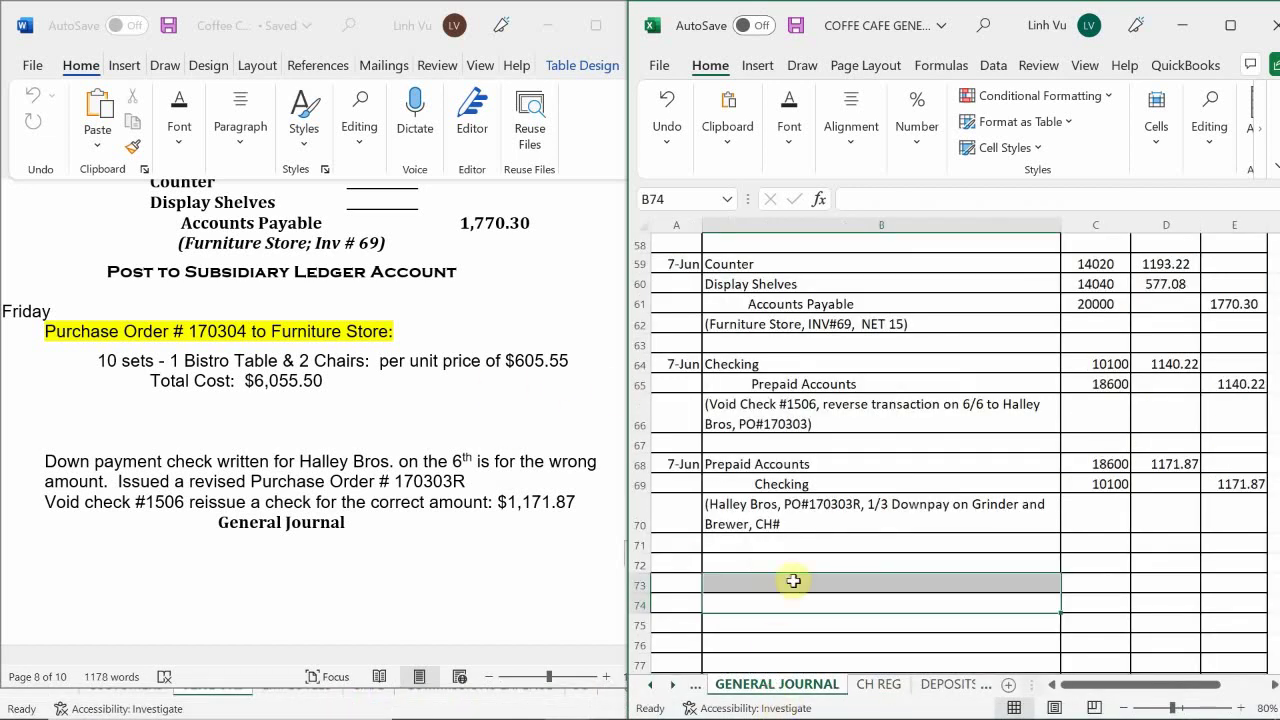
double_click(805, 523)
text(1507)
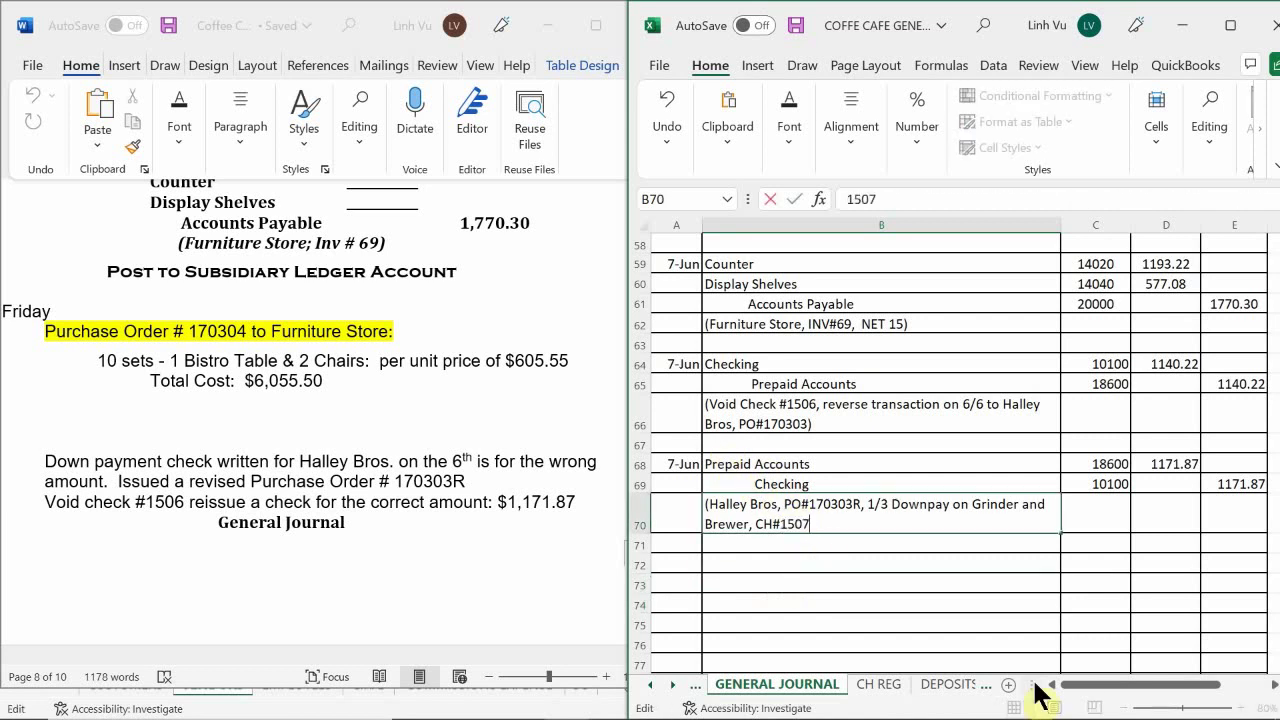
text())
key(Return)
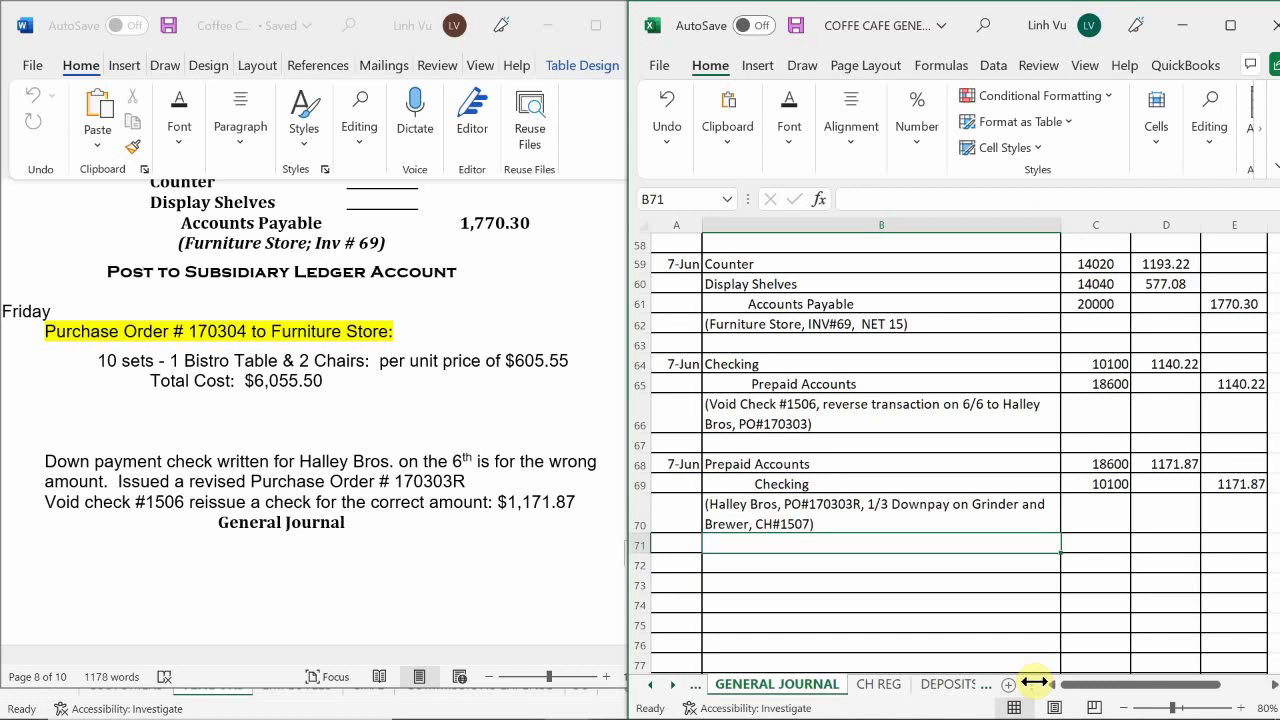
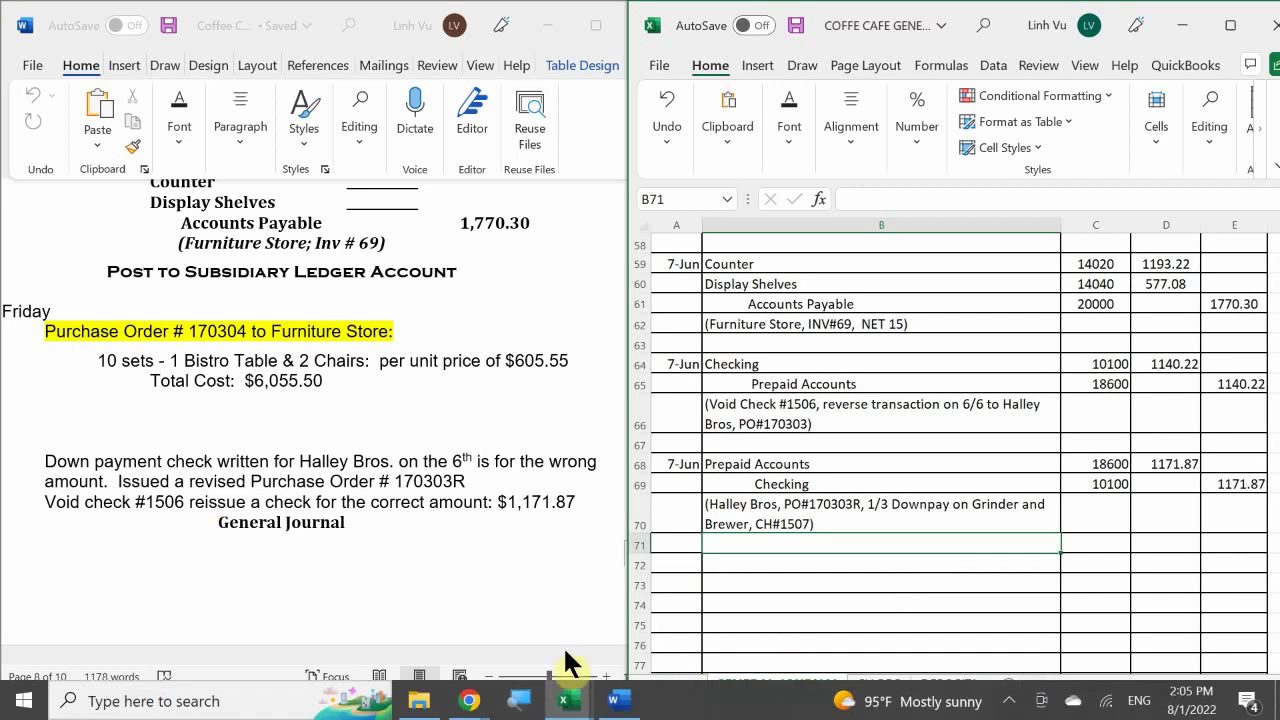
Switch to the general ledger workbook and date the next Prepaid Accounts line 6/7, below the voided down payment.
mouse_move(568, 697)
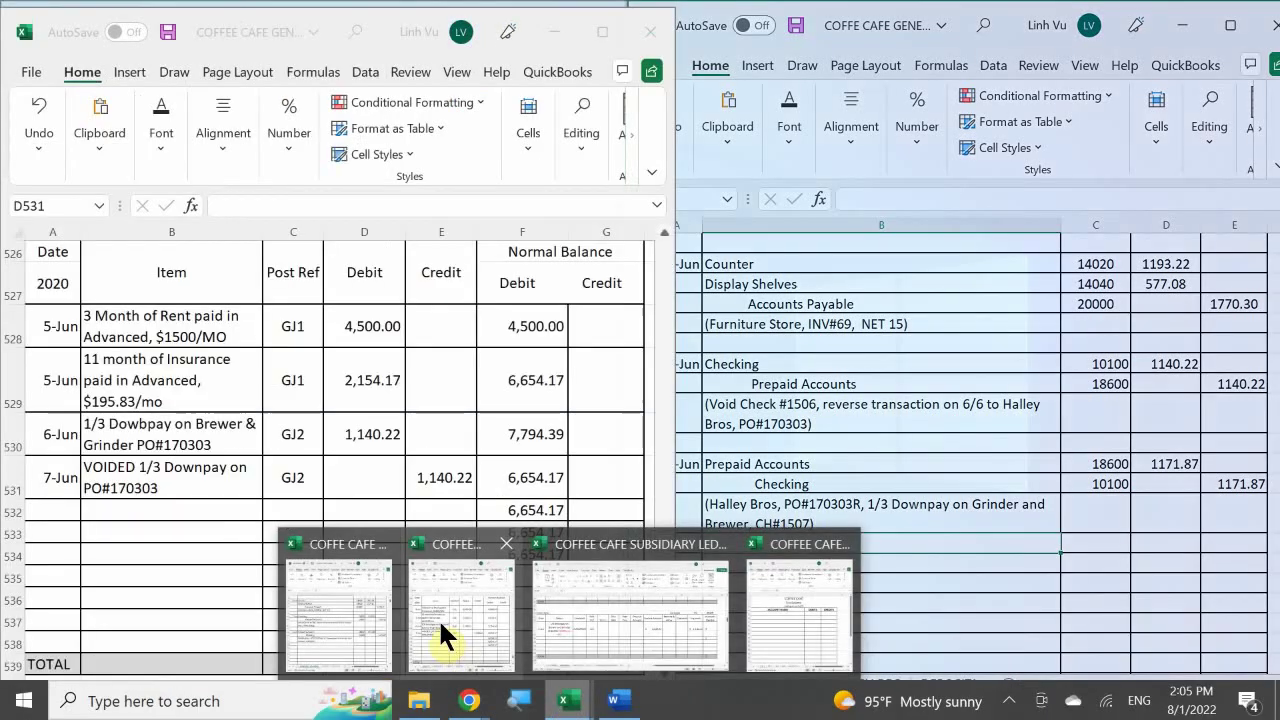
click(438, 618)
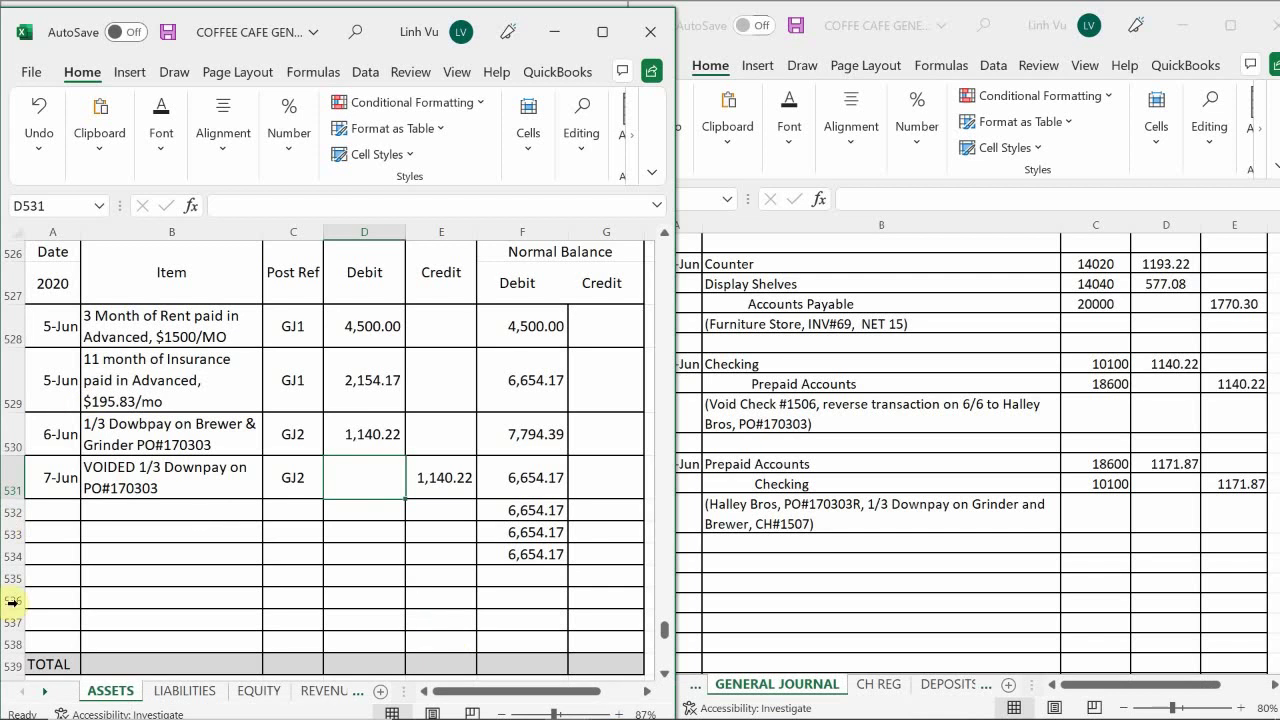
click(62, 513)
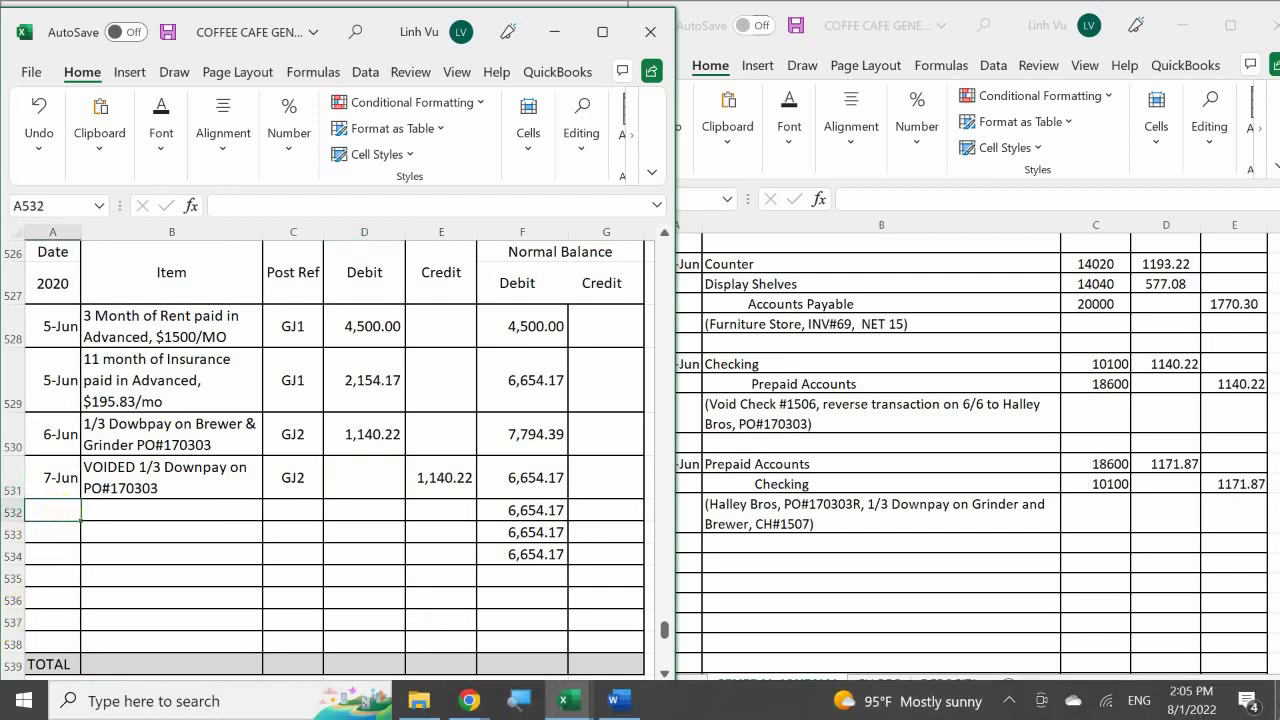
text(6/7)
key(Return)
Describe the new 7-Jun ledger line as "1/3 Dowbpay on Brewer & Grinder" with the purchase order number ending in R.
key(Right)
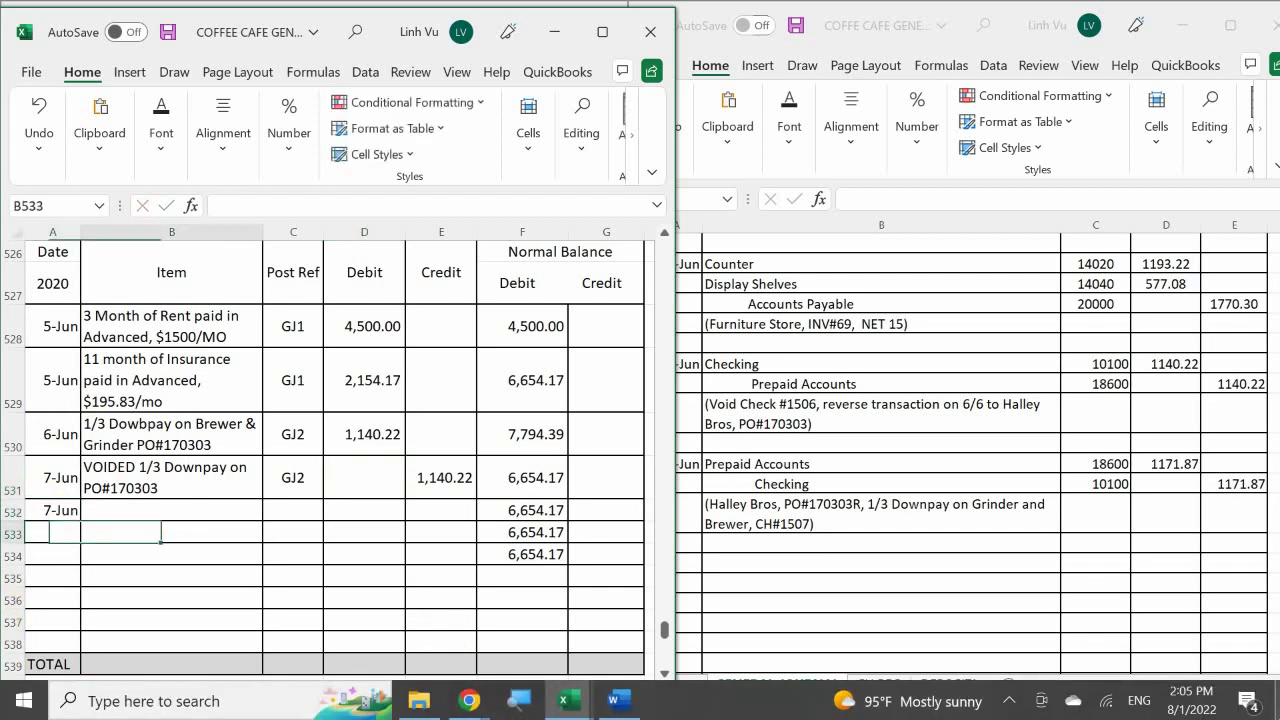
key(Up)
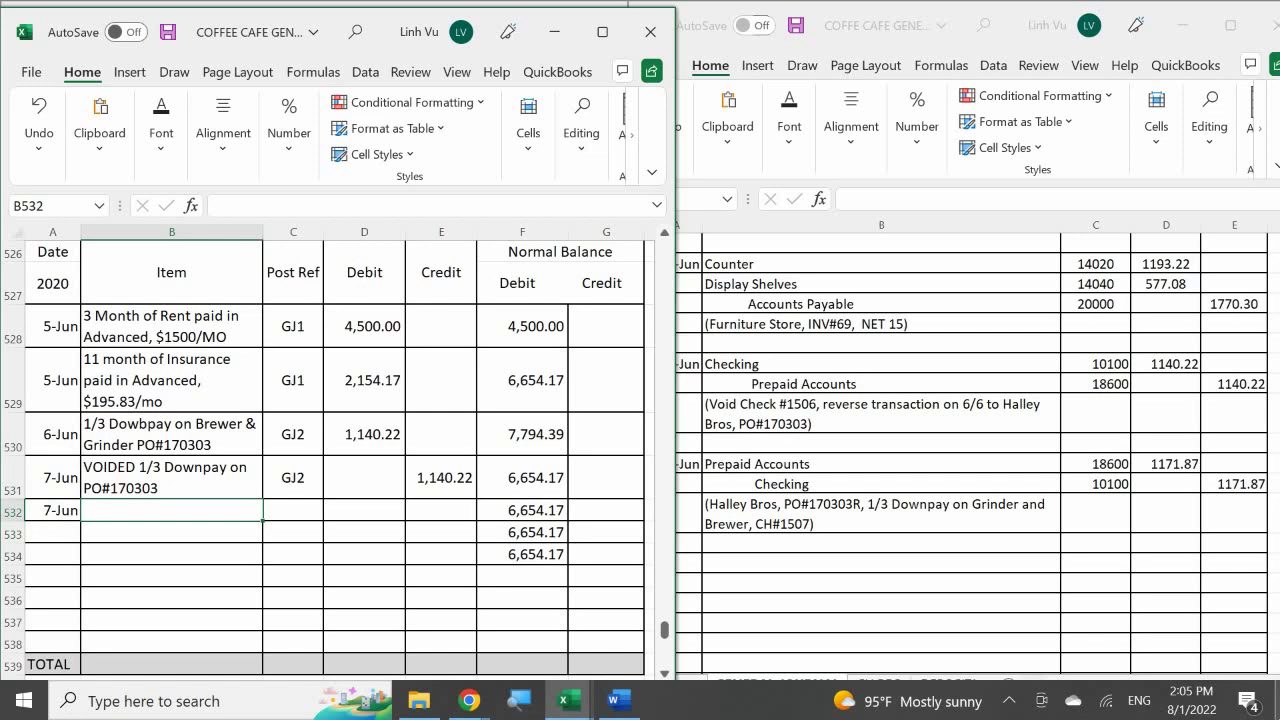
text(4)
key(BackSpace)
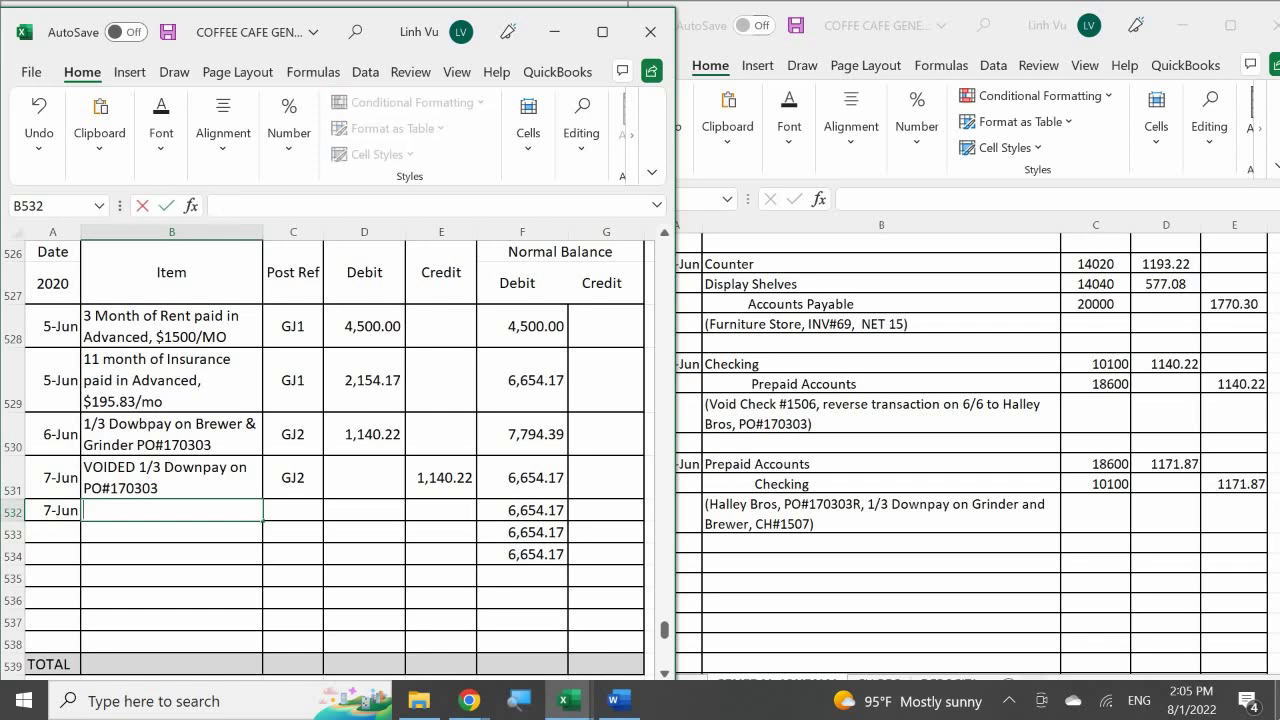
text(1/3 Dow)
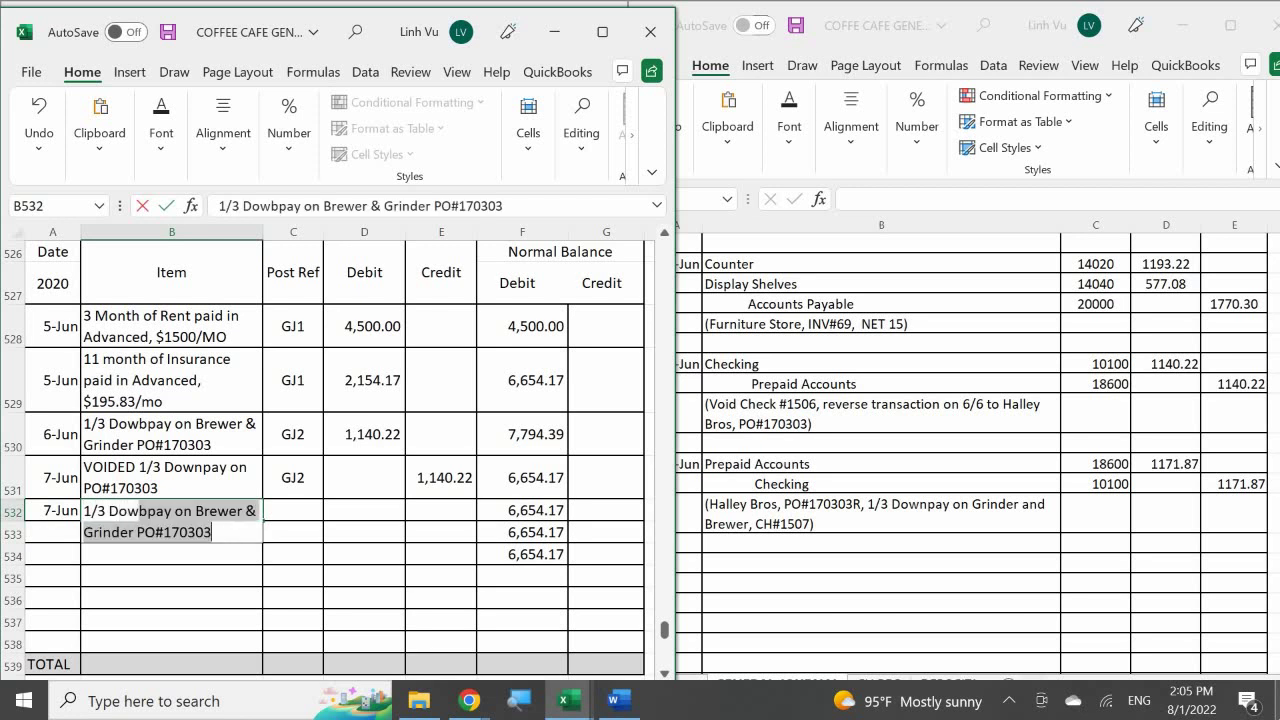
key(Return)
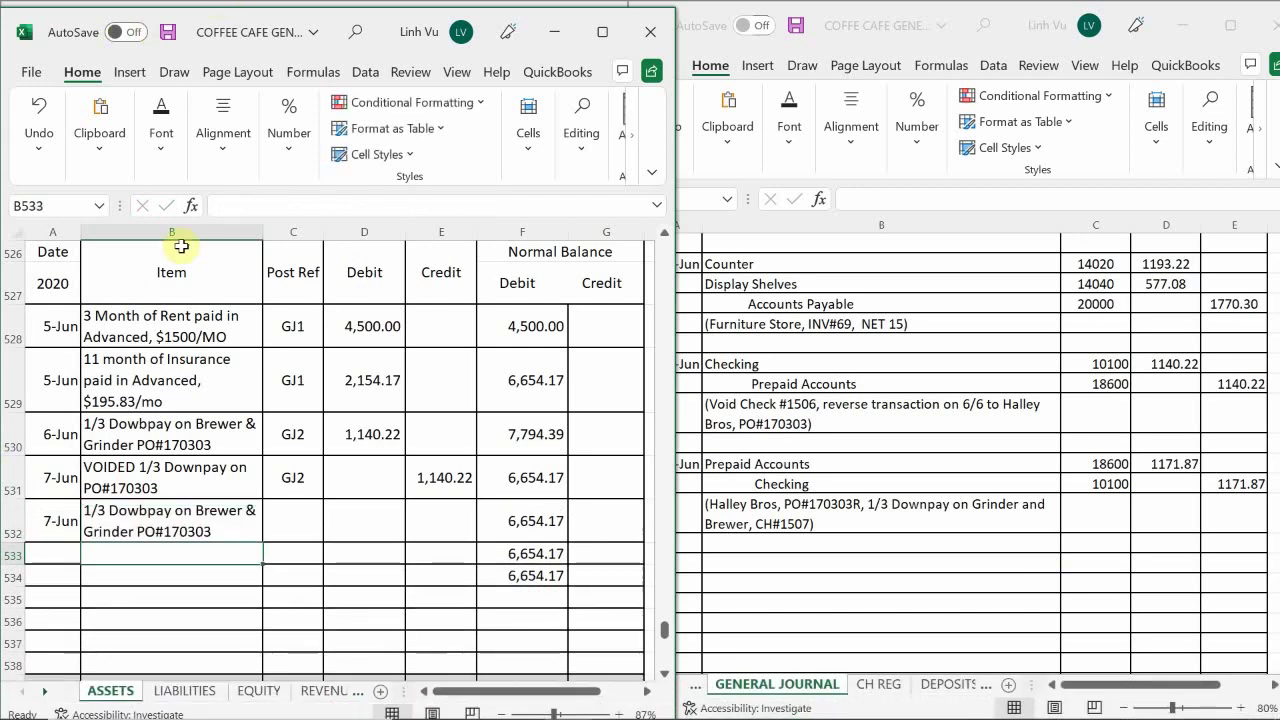
double_click(217, 530)
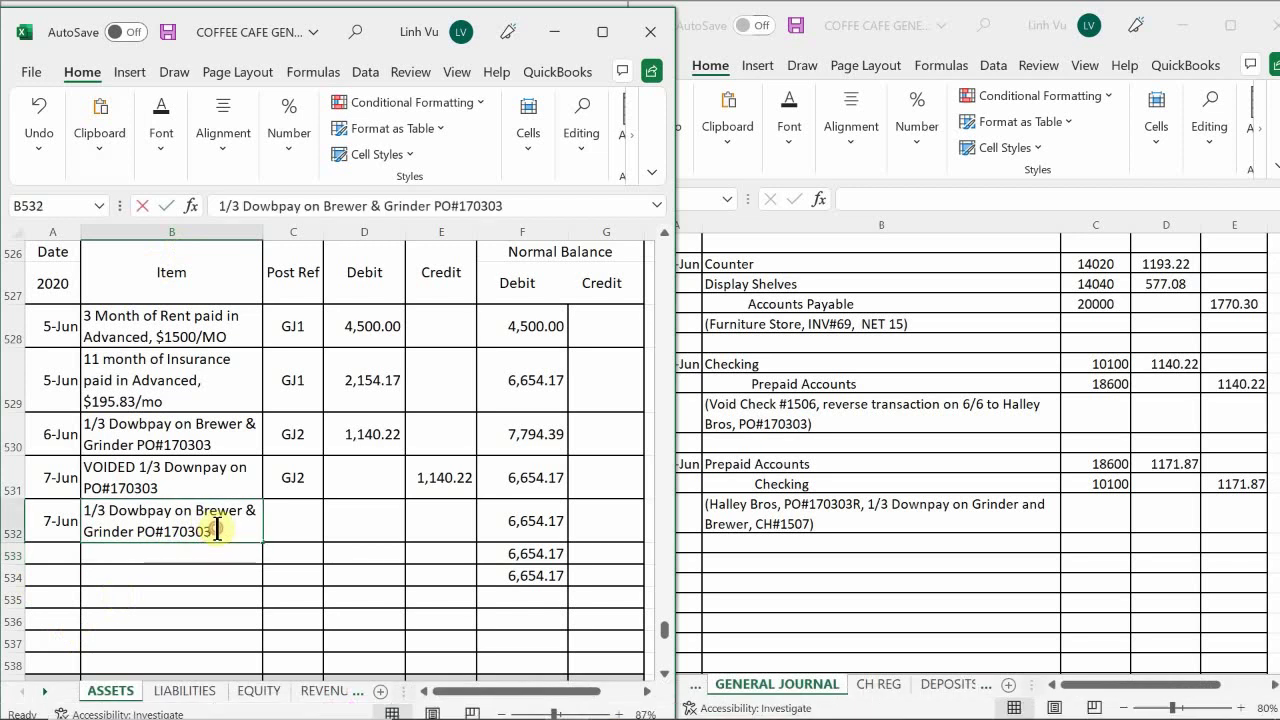
text(R)
key(Return)
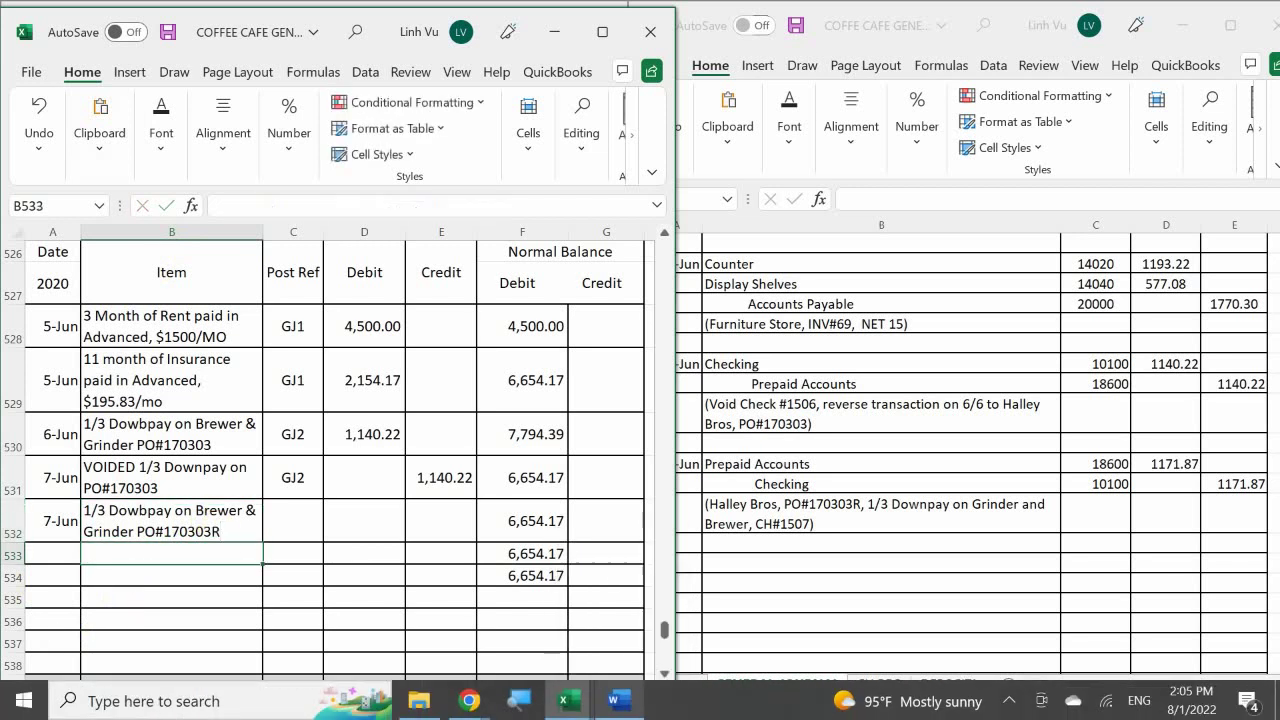
Set the new ledger line's post reference to GJ2 and check the page numbering in the general journal.
key(Right)
key(Up)
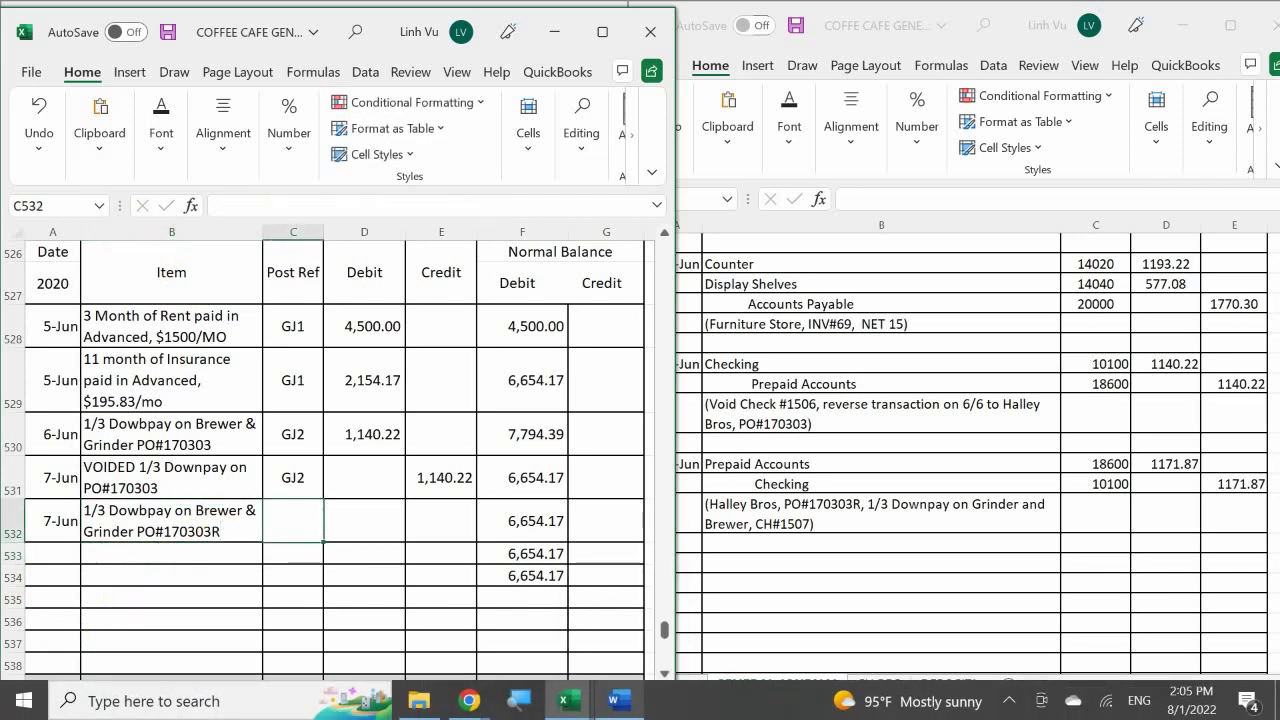
text(GJ2)
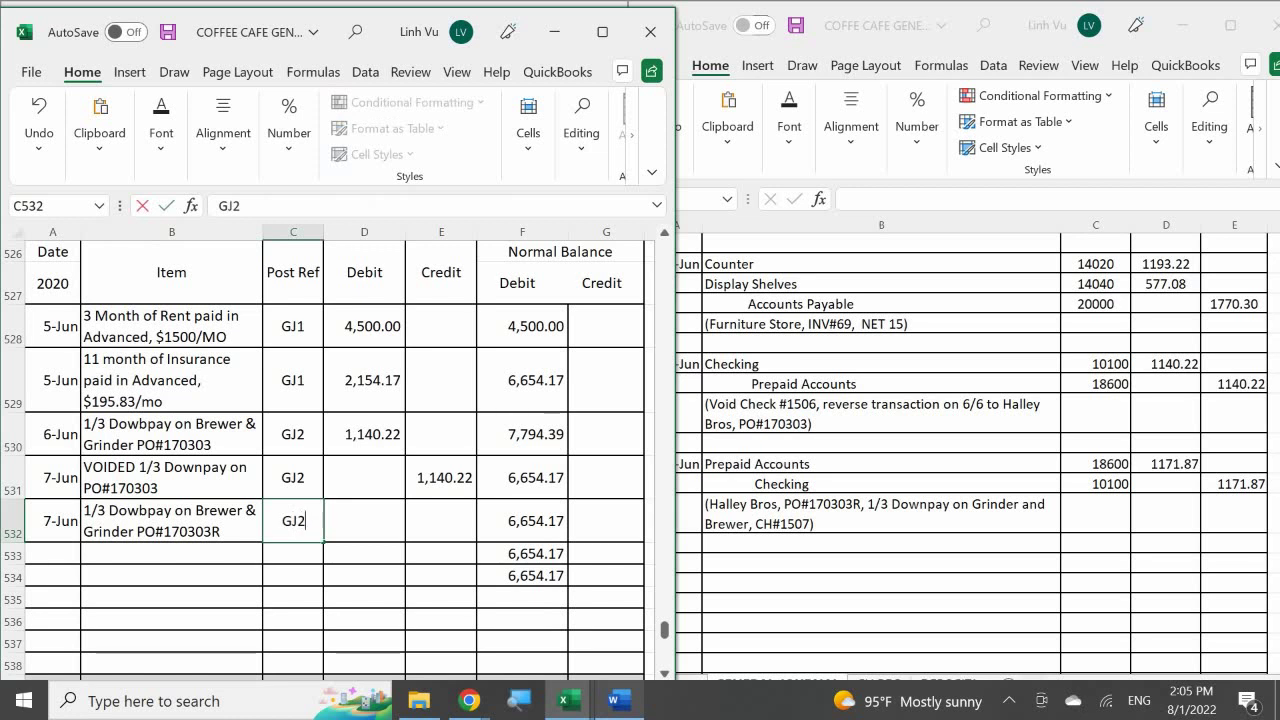
key(Return)
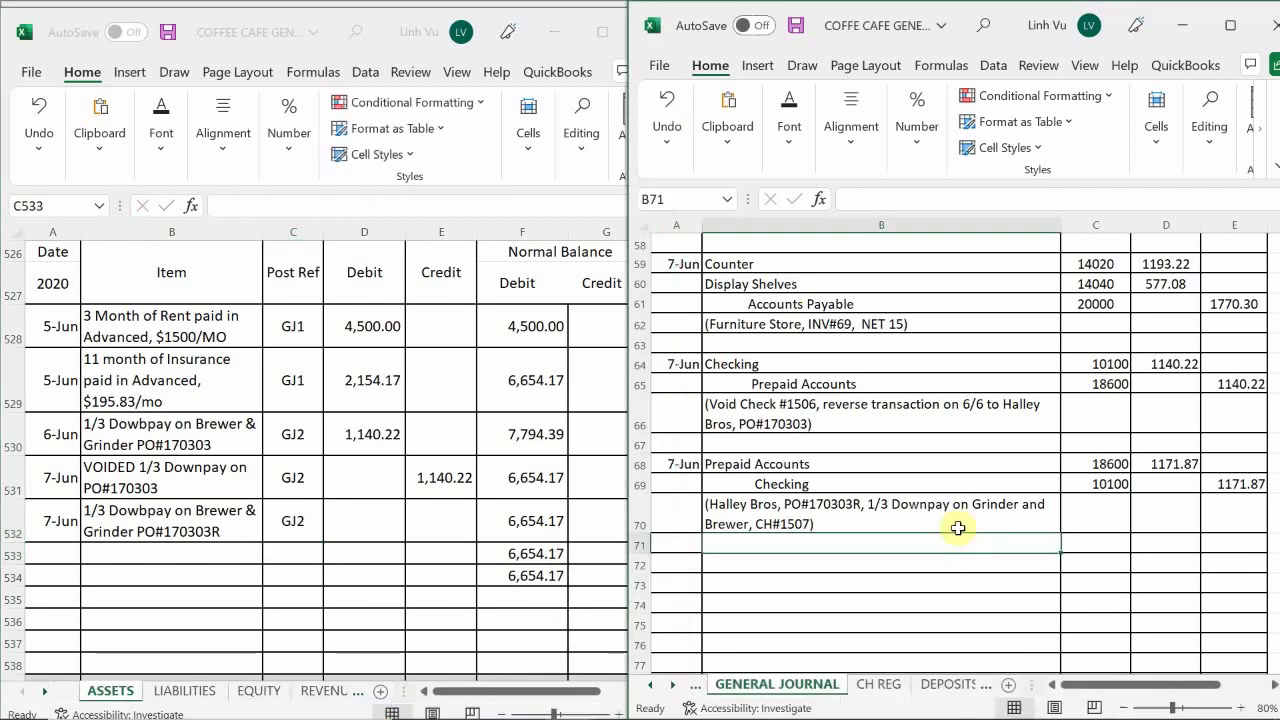
scroll(960, 527, down, 2)
scroll(960, 527, down, 2)
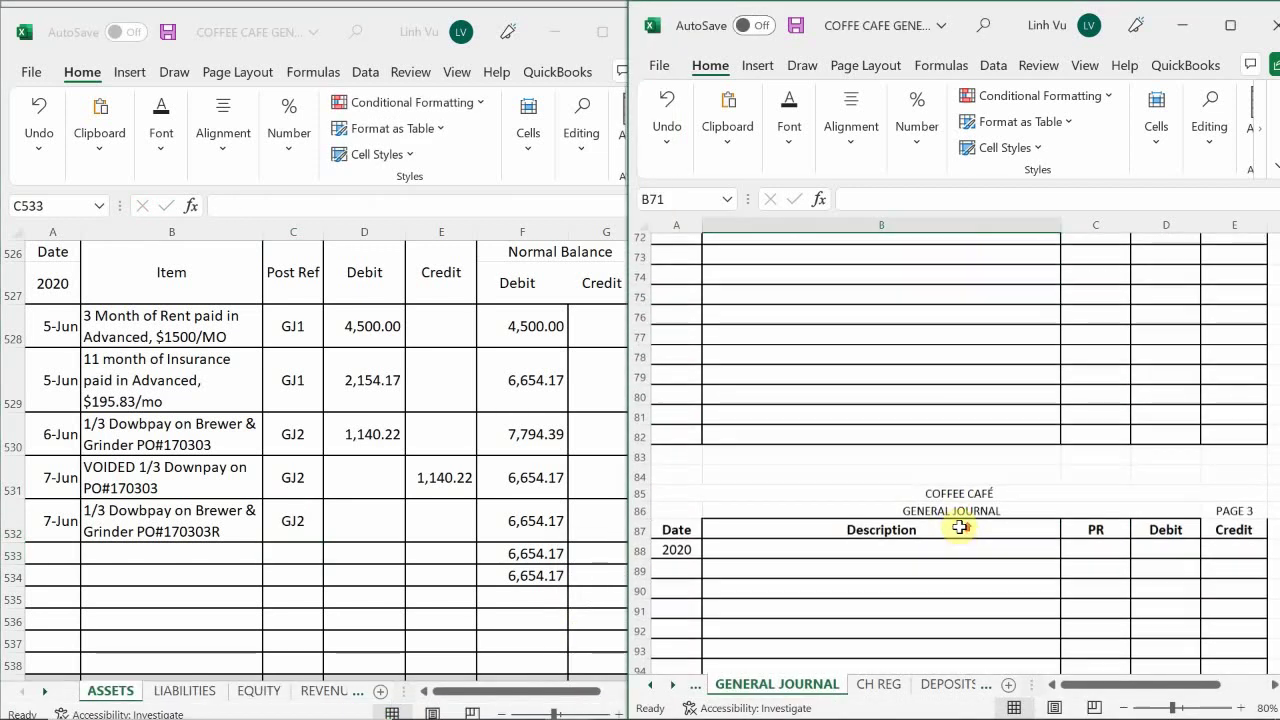
scroll(960, 527, up, 3)
scroll(960, 527, up, 2)
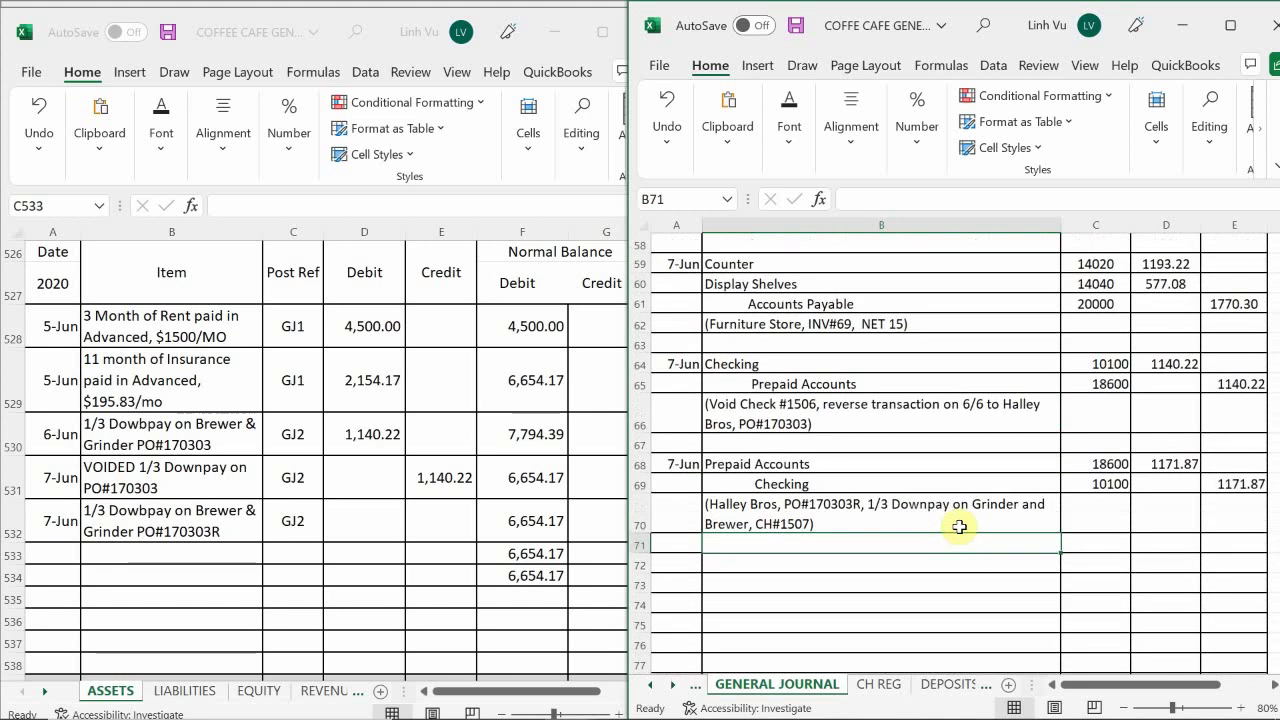
Post a debit of 1,171.87 on the 7-Jun brewer and grinder line in row 532.
click(400, 514)
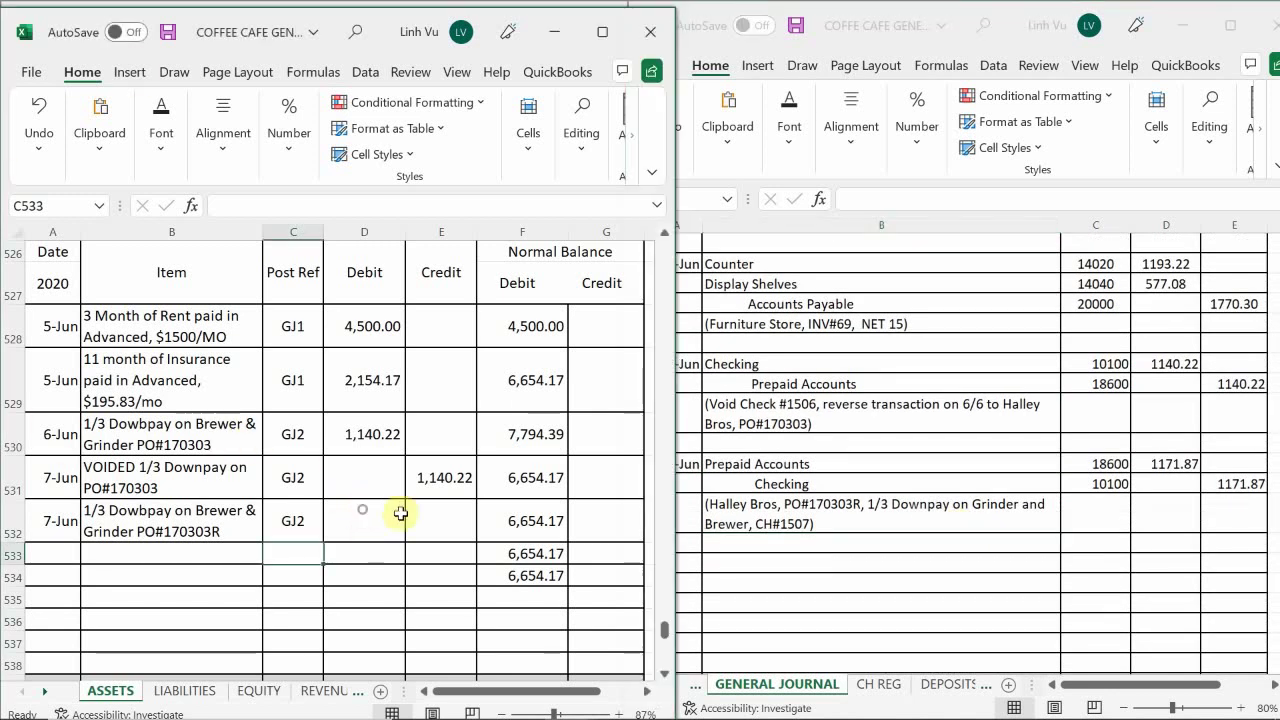
click(440, 520)
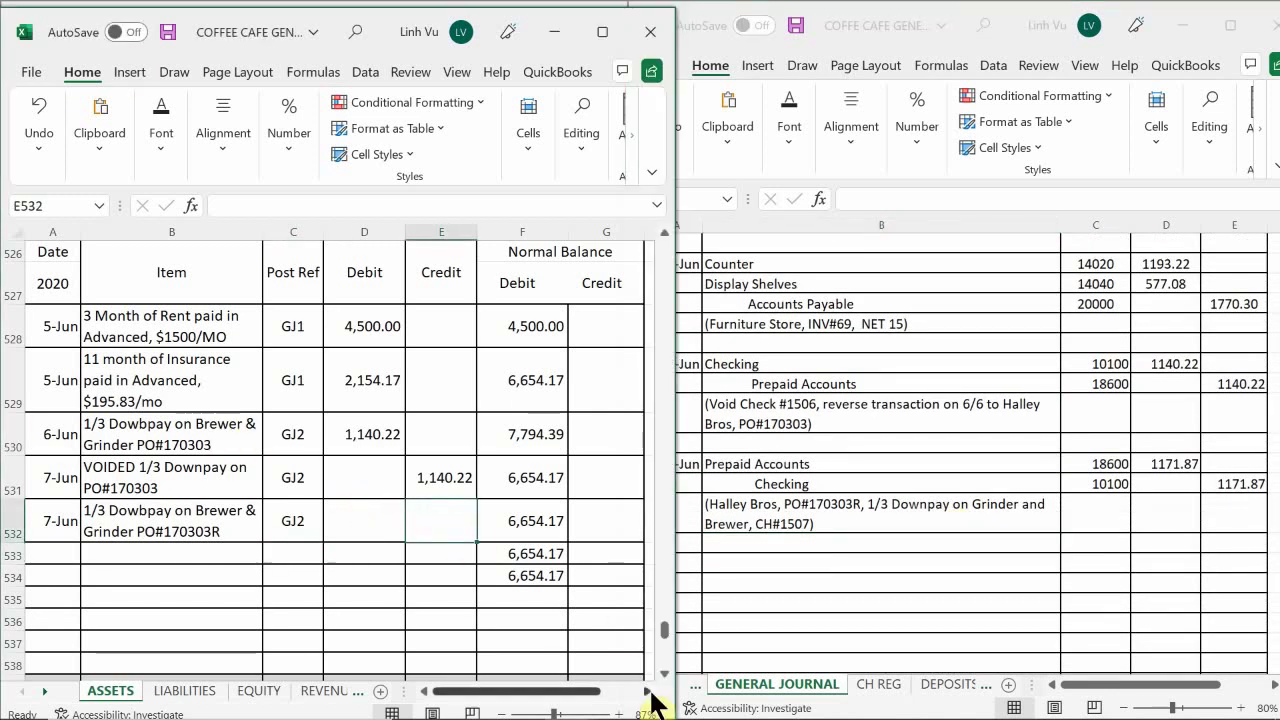
key(Left)
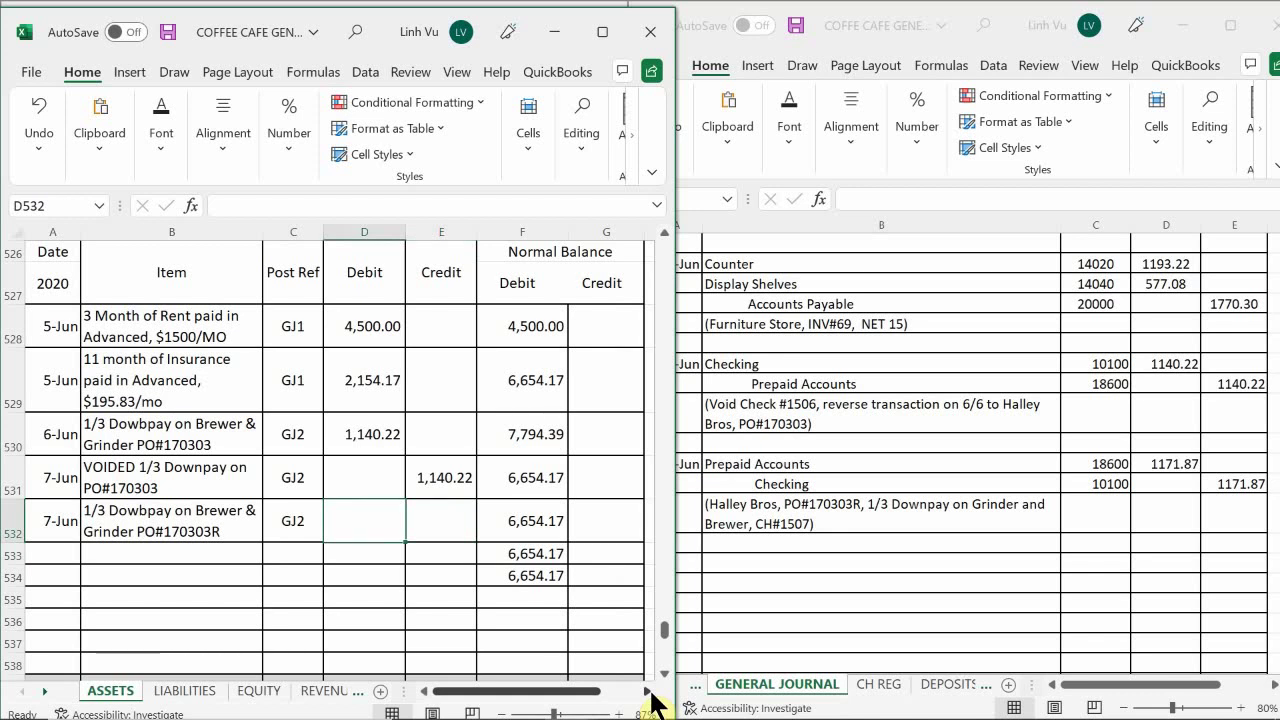
text(1,171.87)
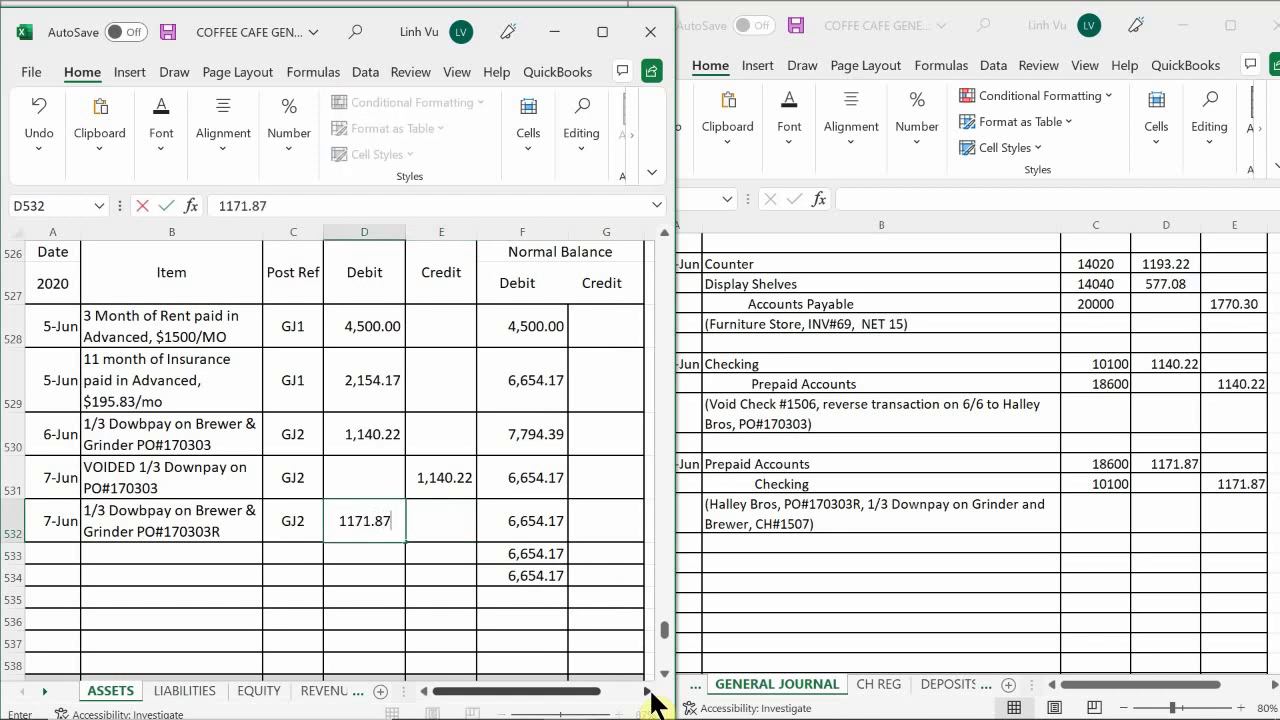
key(Return)
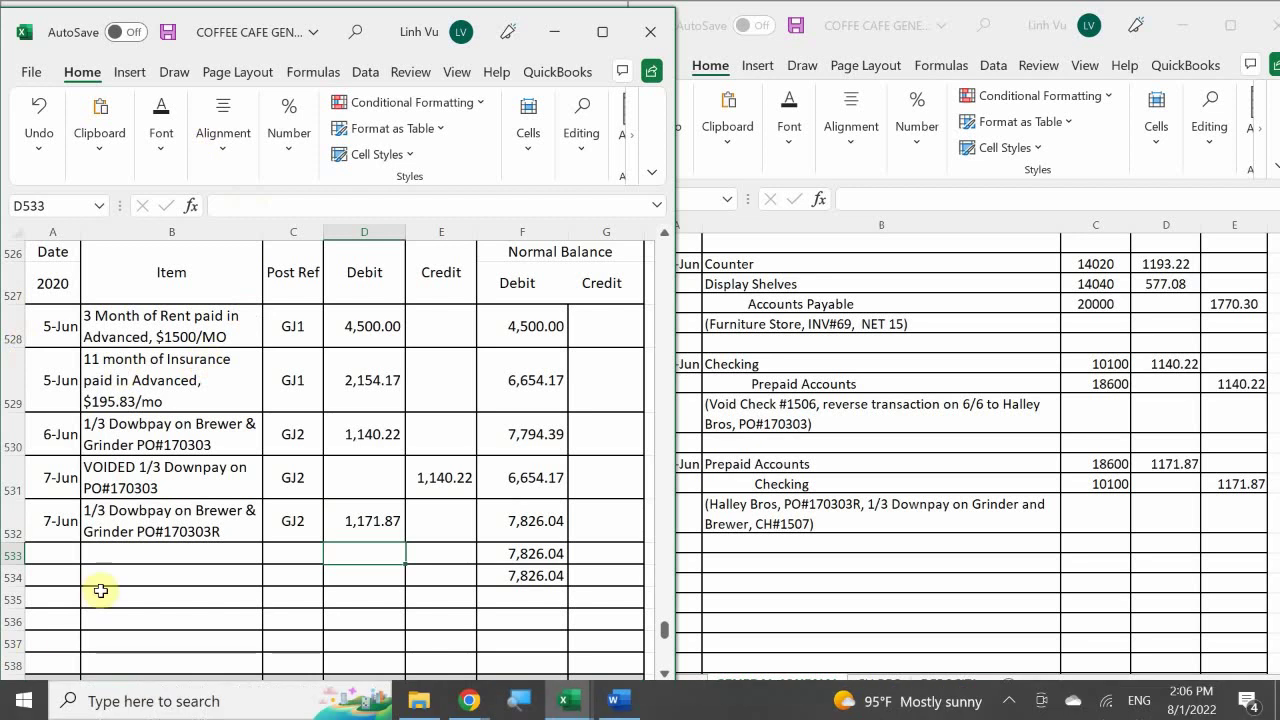
Date the next empty line of the Checking account ledger 6/7, below the CH#1506 VOID line.
click(140, 550)
scroll(135, 535, up, 20)
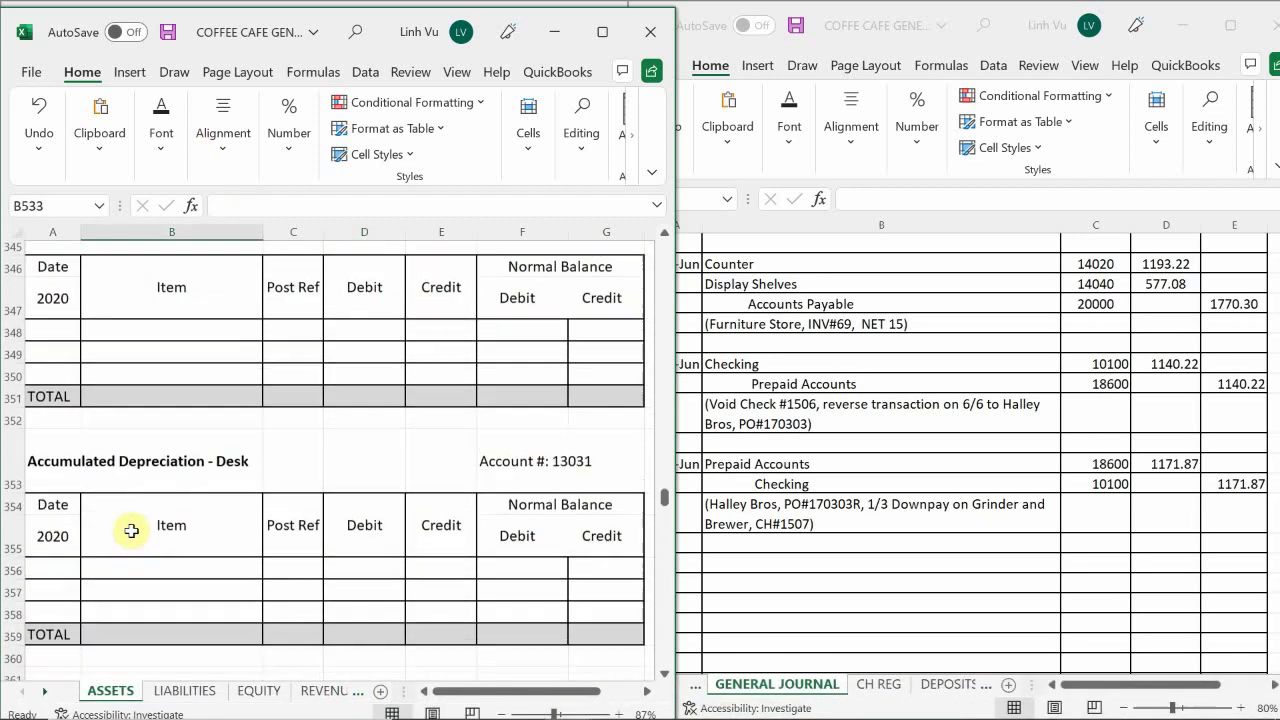
scroll(125, 510, up, 20)
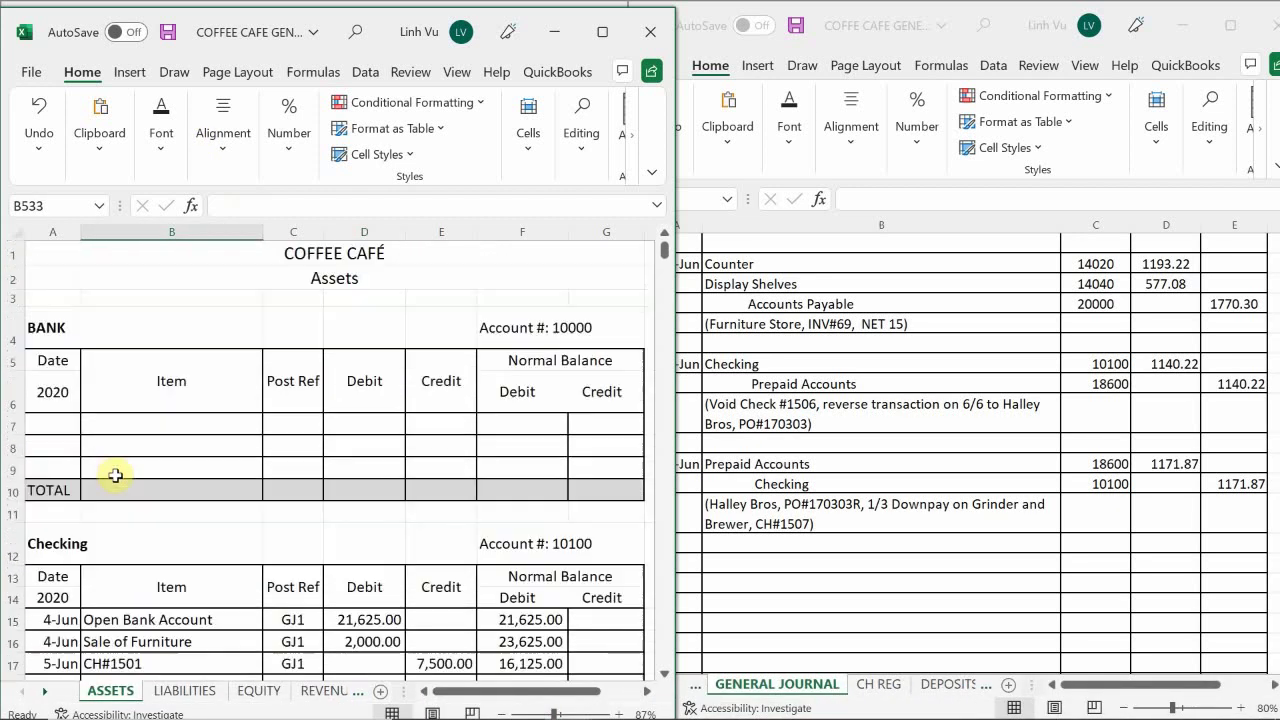
scroll(140, 460, down, 3)
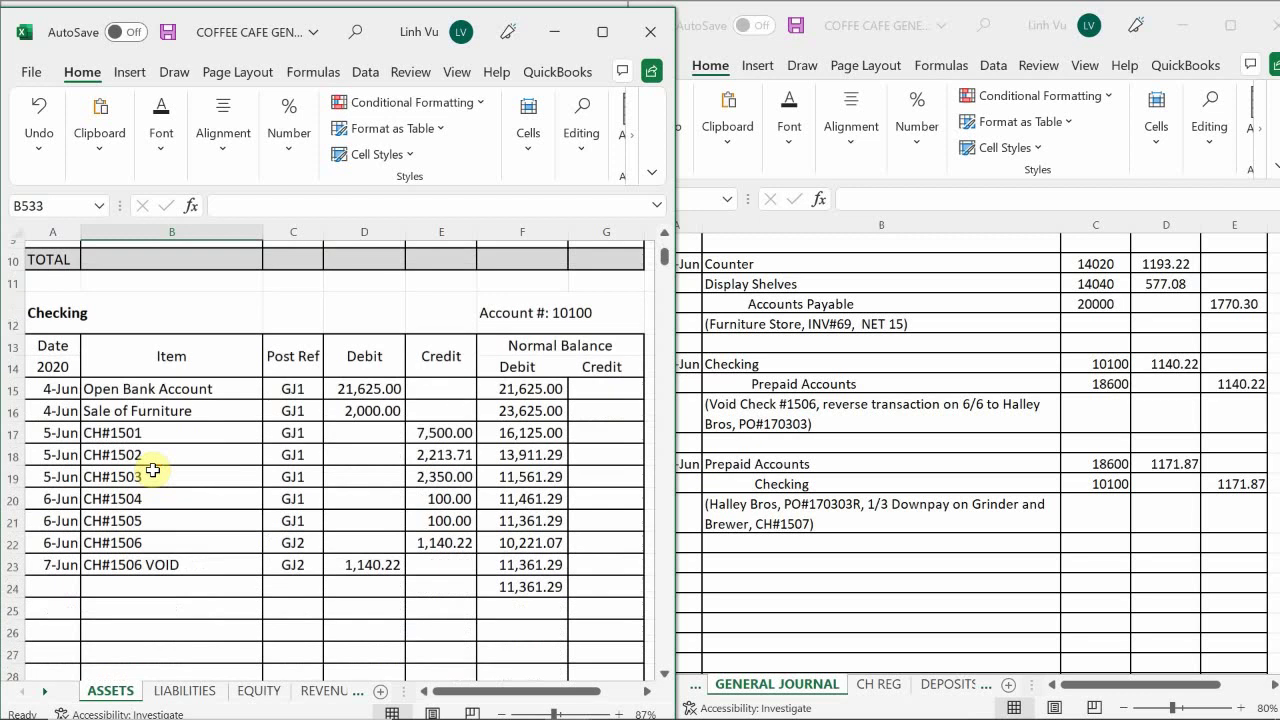
click(79, 588)
text(6/7)
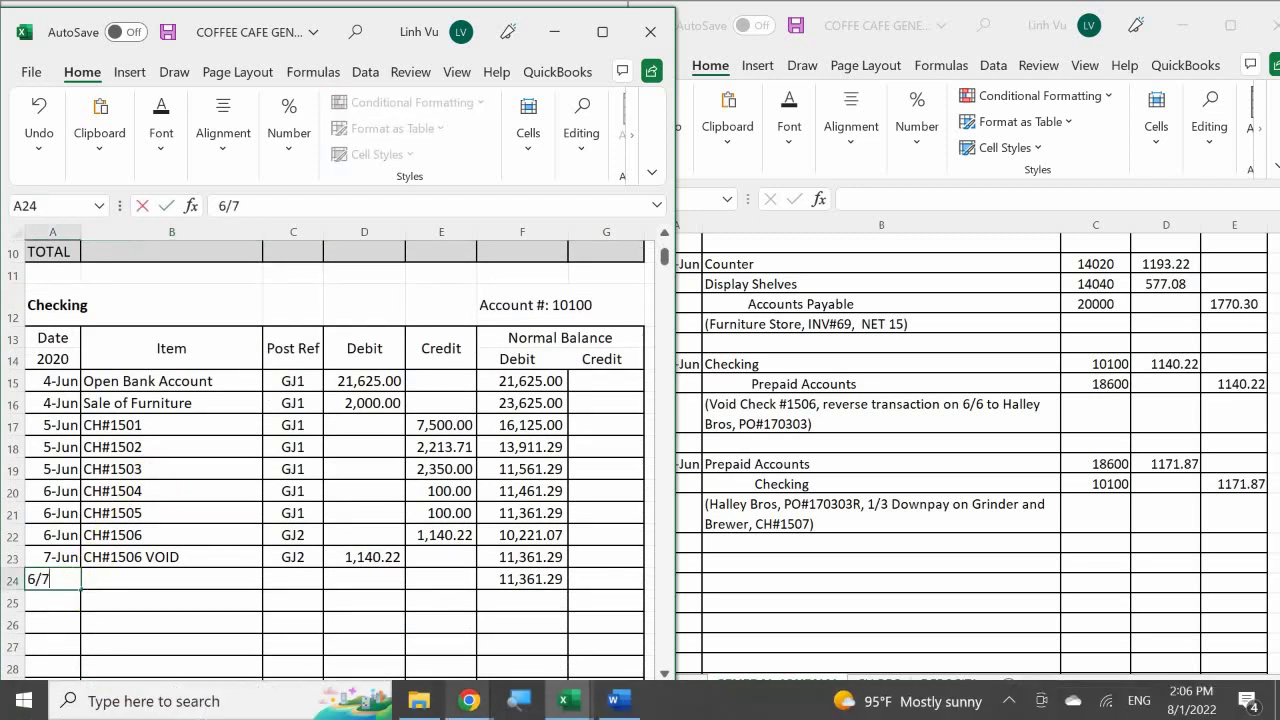
key(Return)
Enter CH#1507 as the item on the new 7-Jun Checking line and set its post reference to GJ2.
click(171, 579)
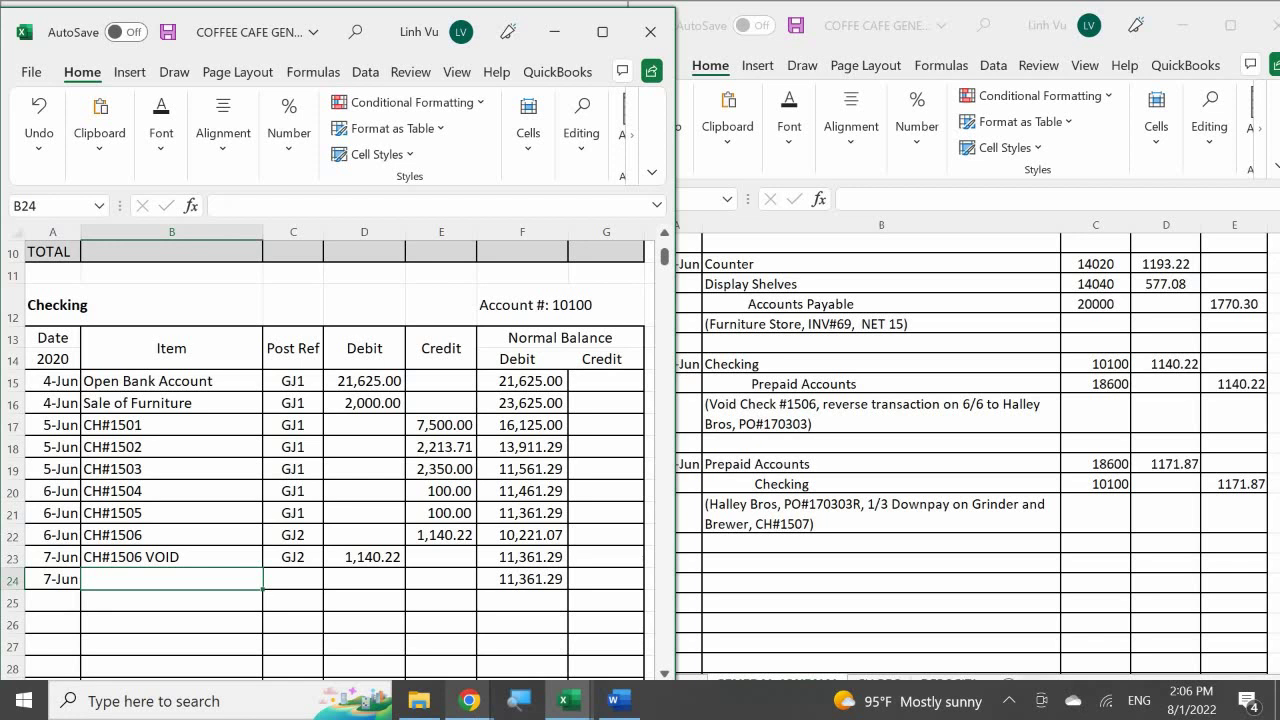
text(CH#150)
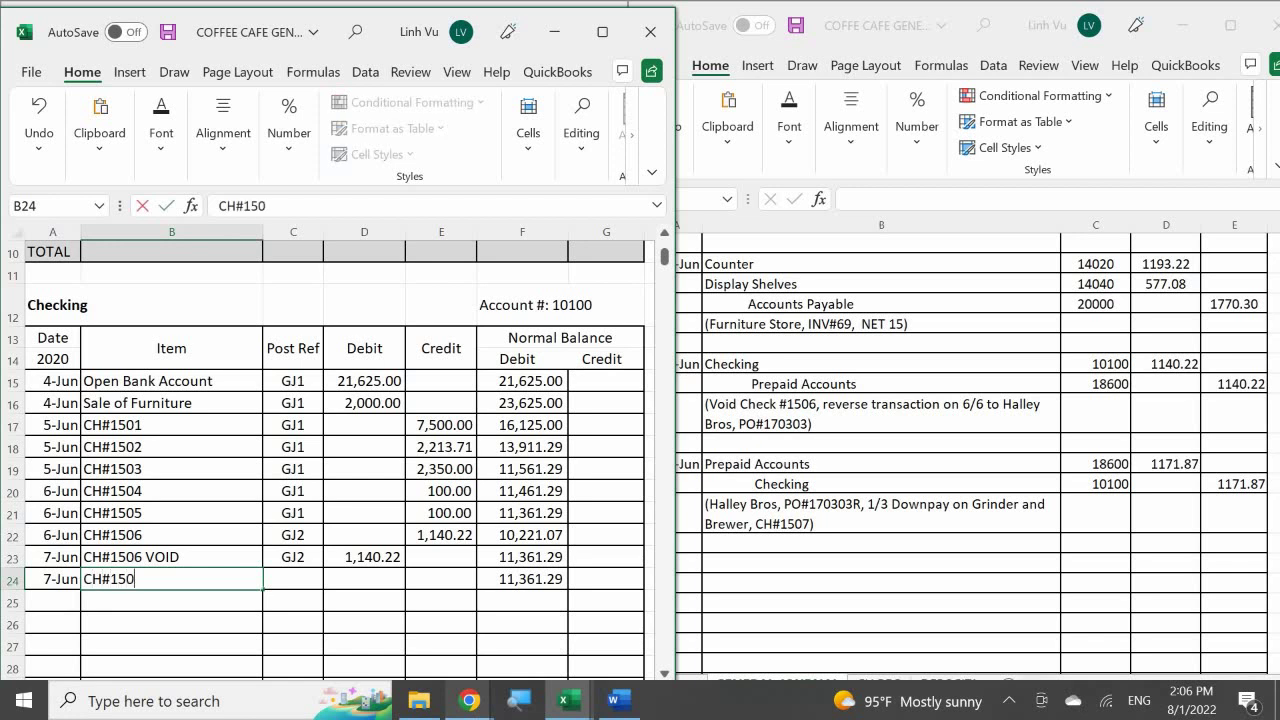
text(7)
key(Return)
click(293, 579)
text(GJ)
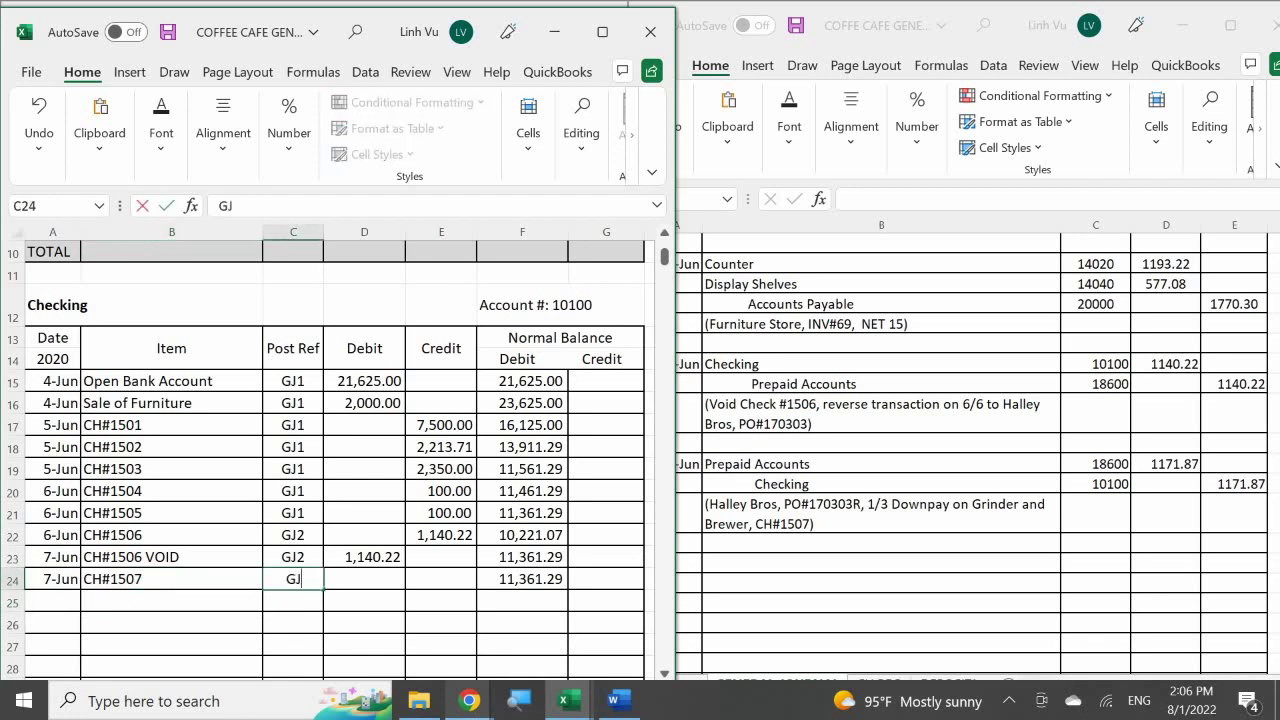
text(2)
key(Return)
Post a credit of 1,171.87 on the CH#1507 line of the Checking account.
key(Right)
key(Up)
key(Right)
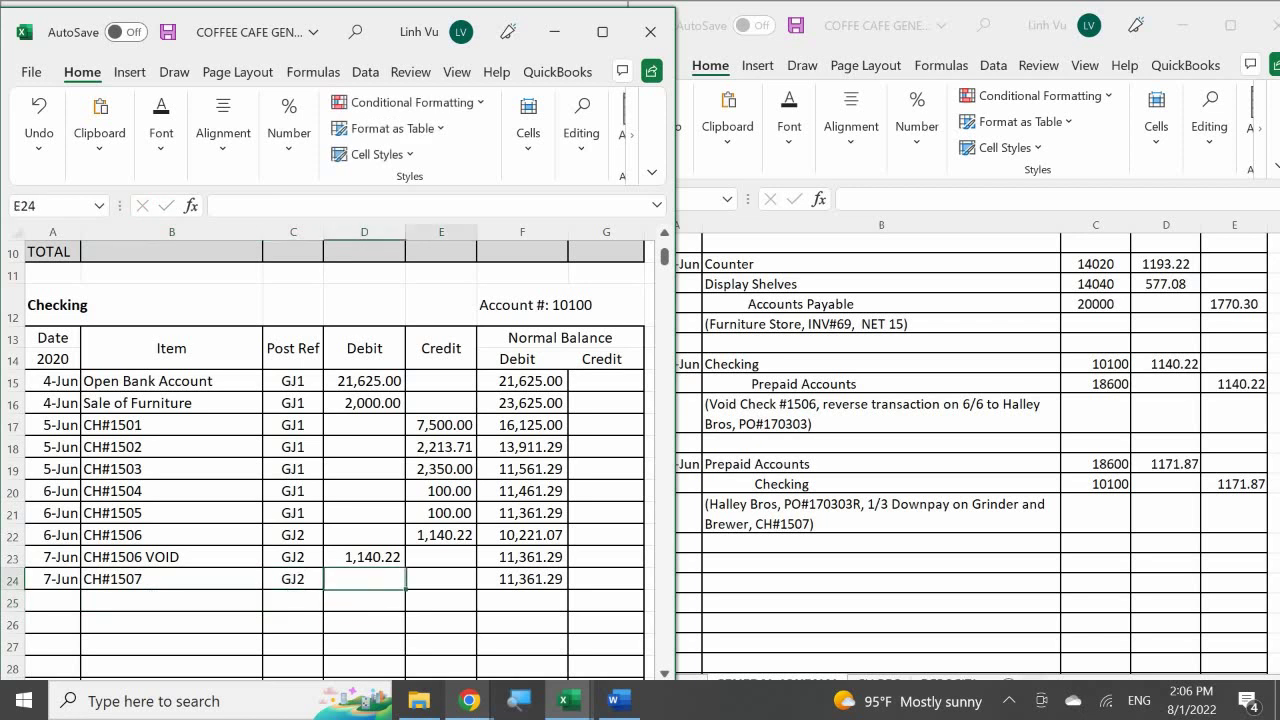
text(1171)
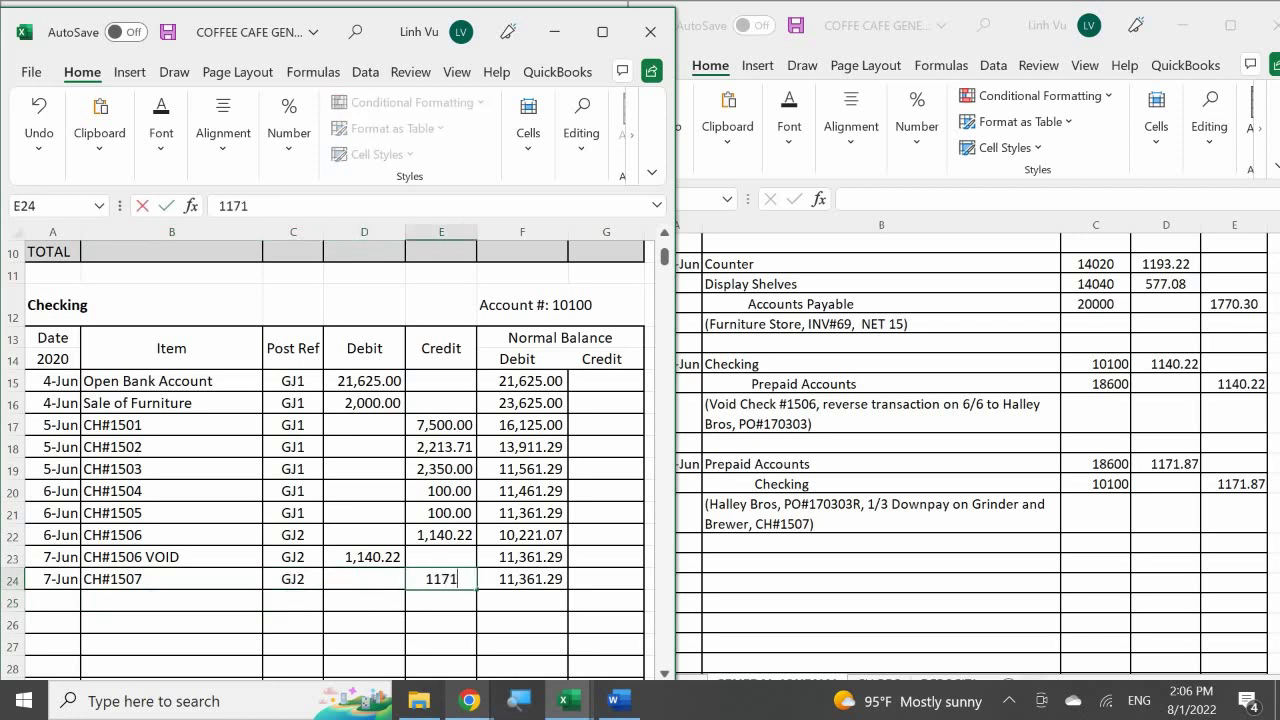
text(.87)
key(Return)
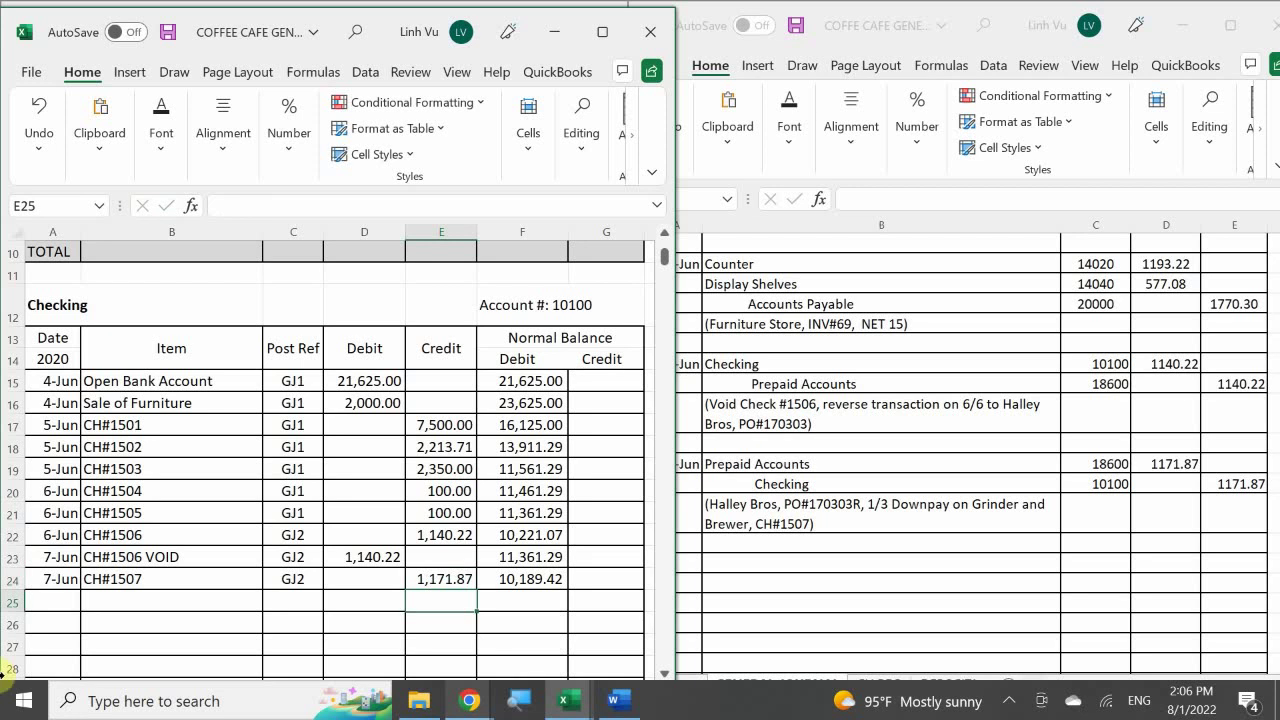
scroll(393, 437, down, 1)
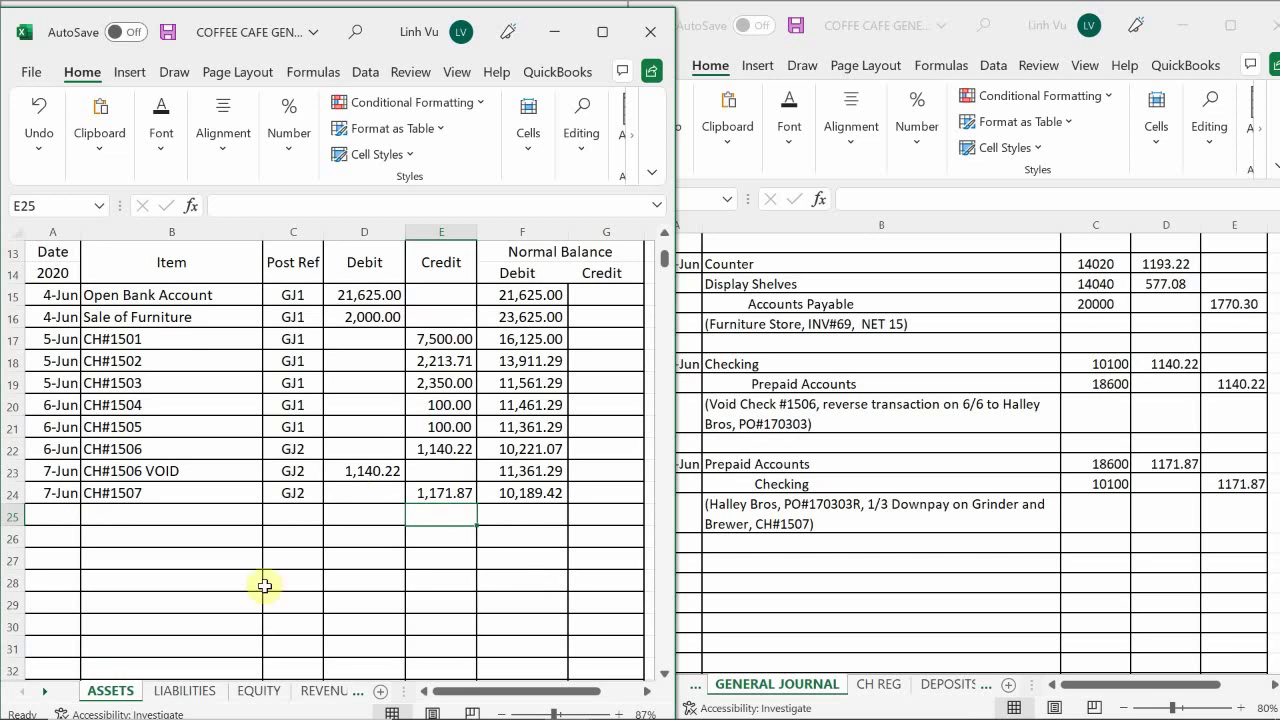
Switch to the subsidiary ledger workbook and date the next Halley Bros vendor line 6/7, below the voided down payment.
mouse_move(640, 714)
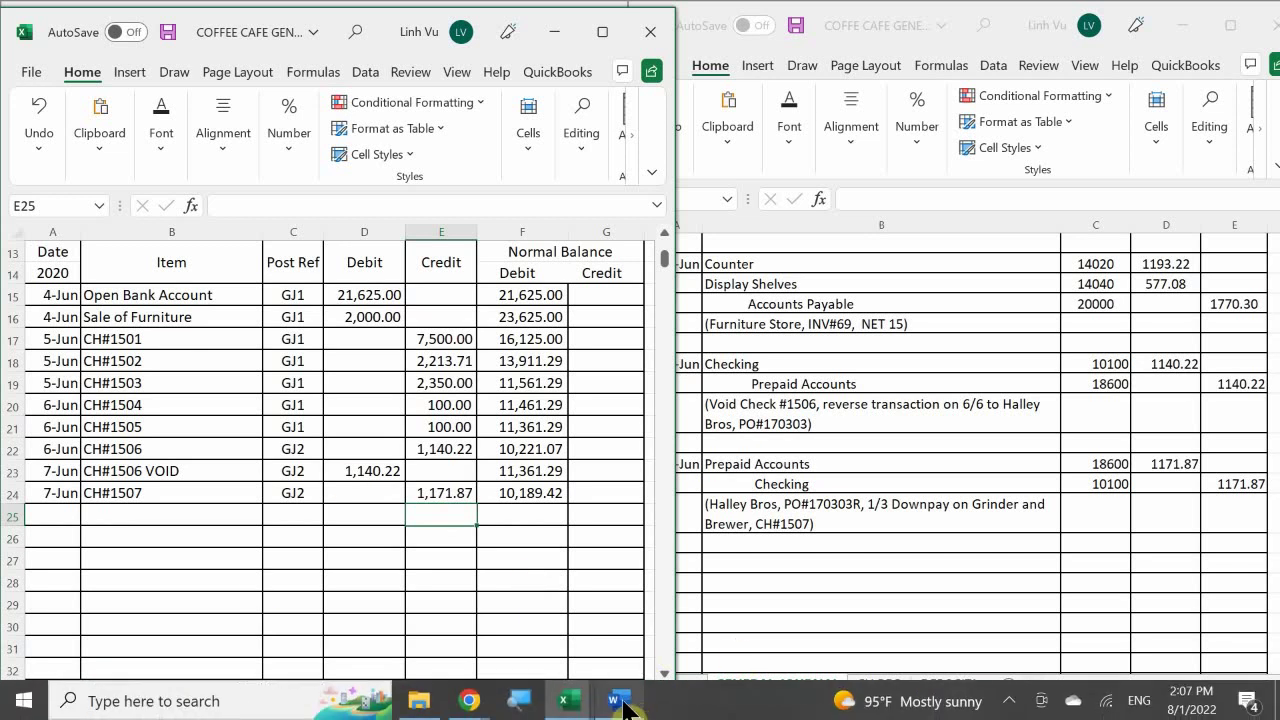
mouse_move(578, 697)
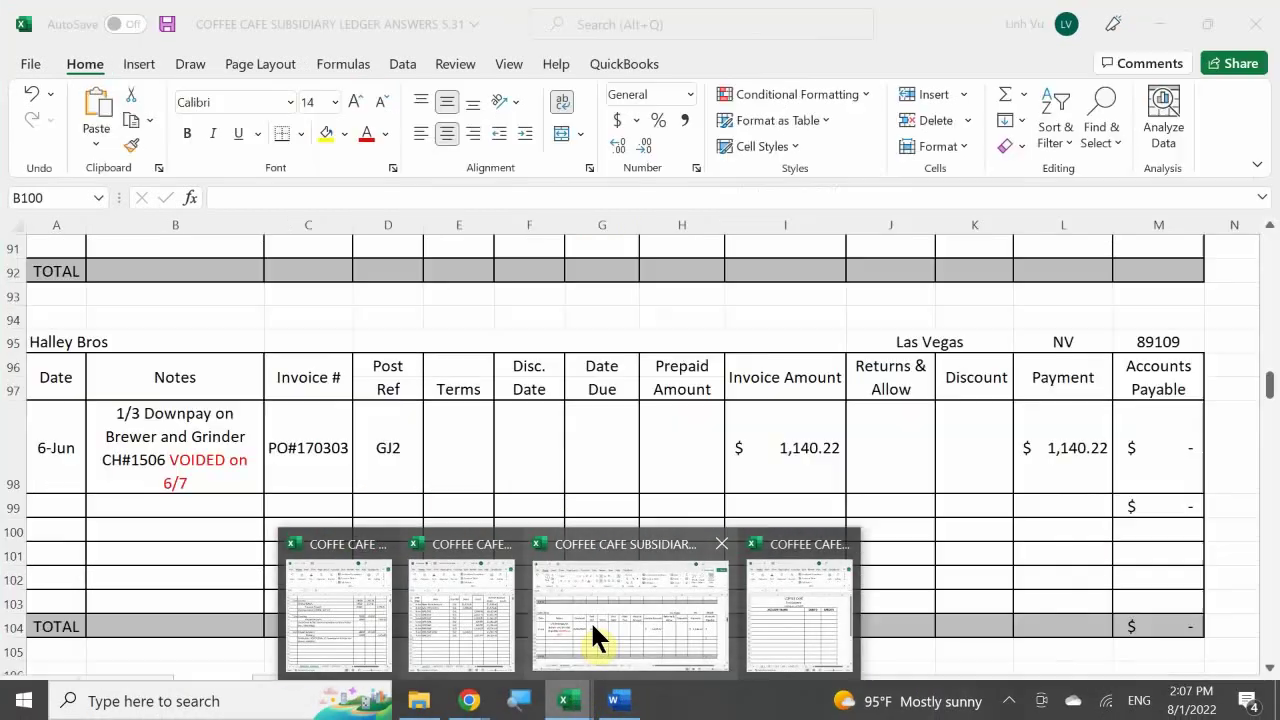
click(590, 620)
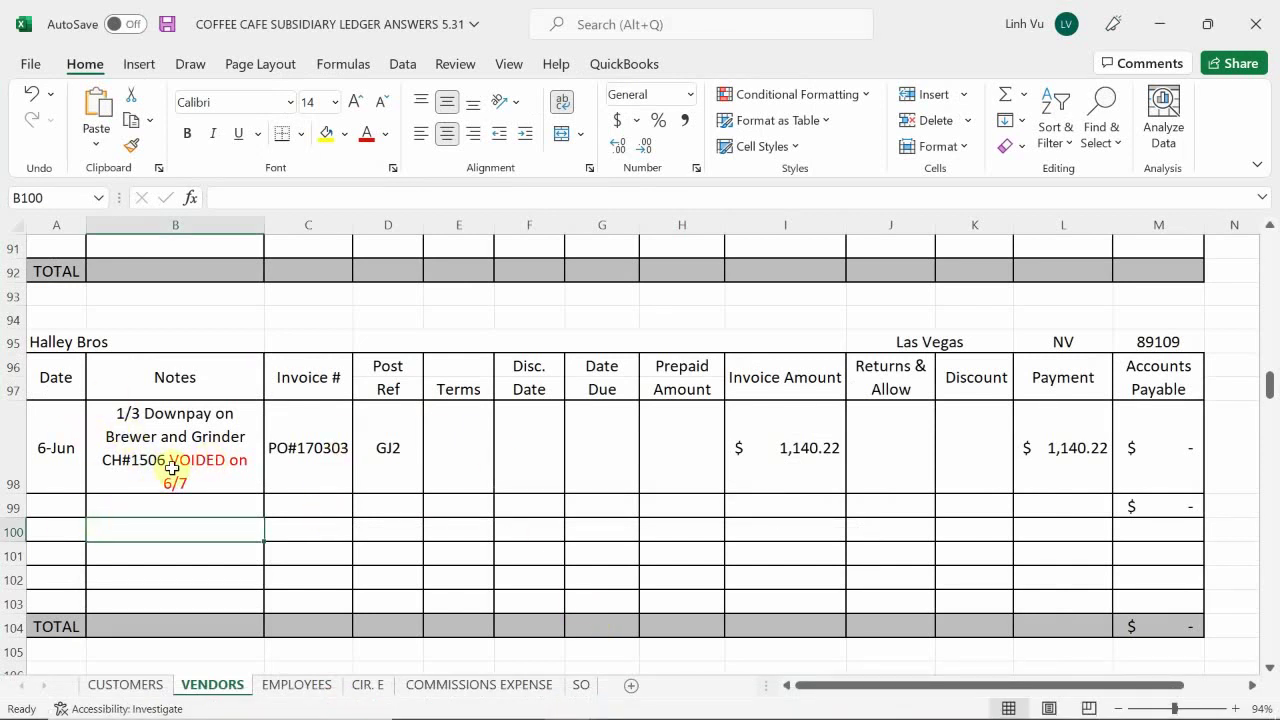
click(59, 513)
text(6/7)
key(Return)
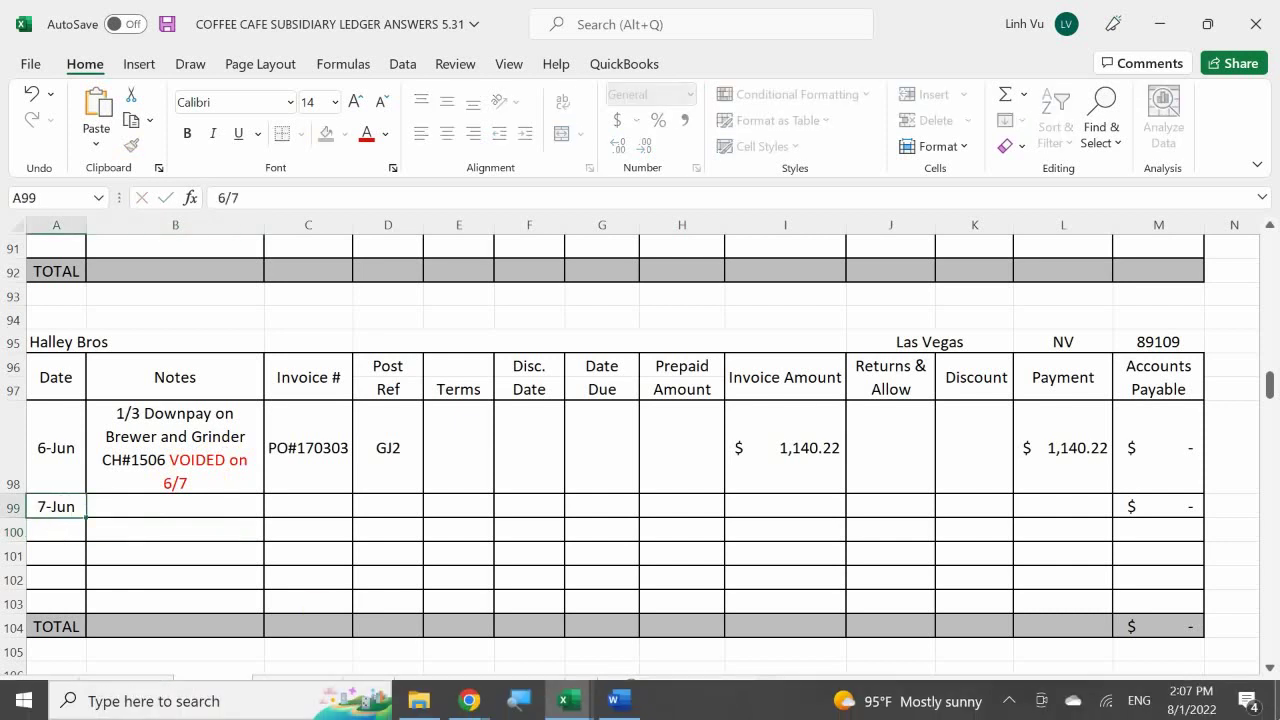
Fill the note of the new Halley Bros line with "1/3 Downpay on Brewer and Grinder CH#1506 VOIDED on 6/7".
key(Tab)
click(175, 506)
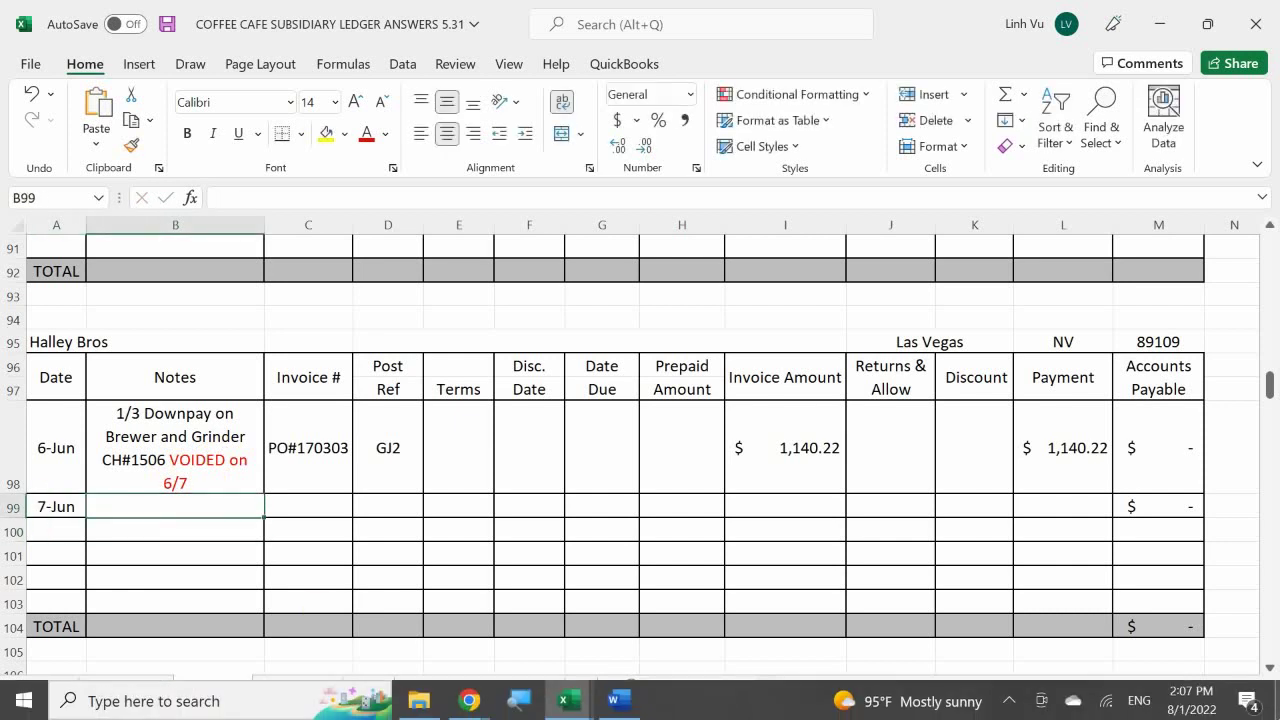
text(1/3)
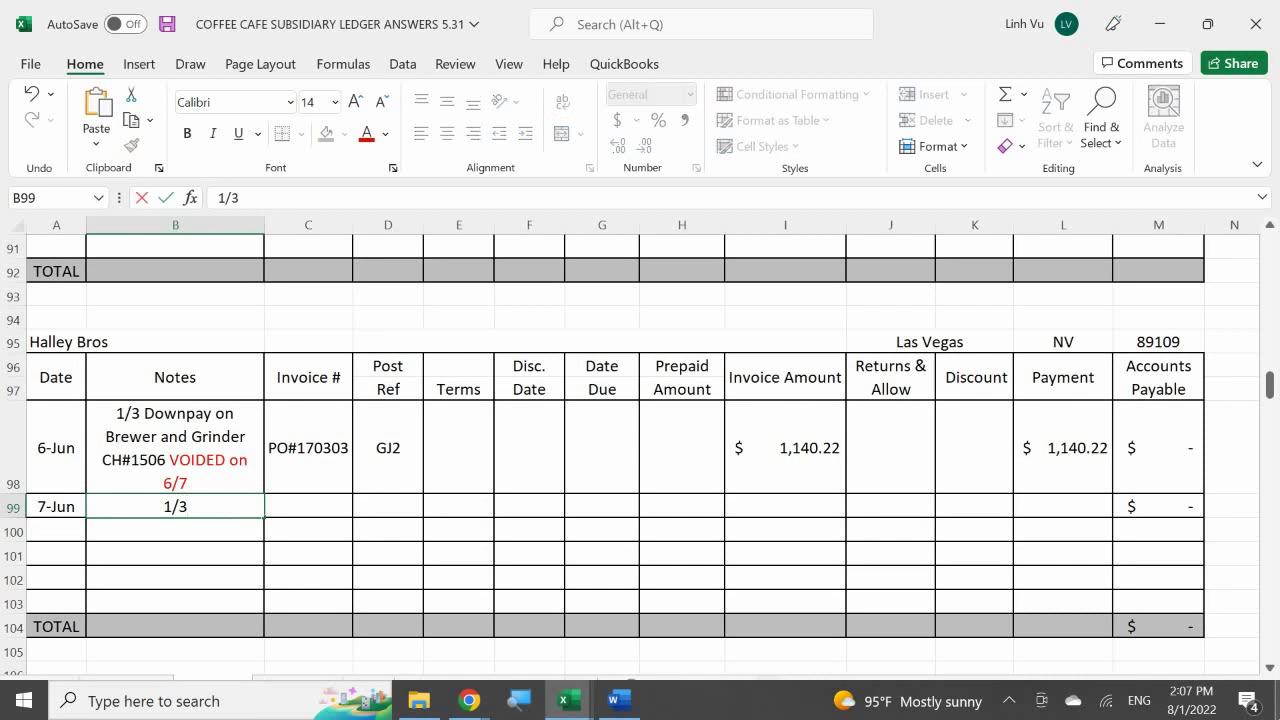
text(Downpay on Brewer and Grinder CH#1506 VOIDED on 6/7)
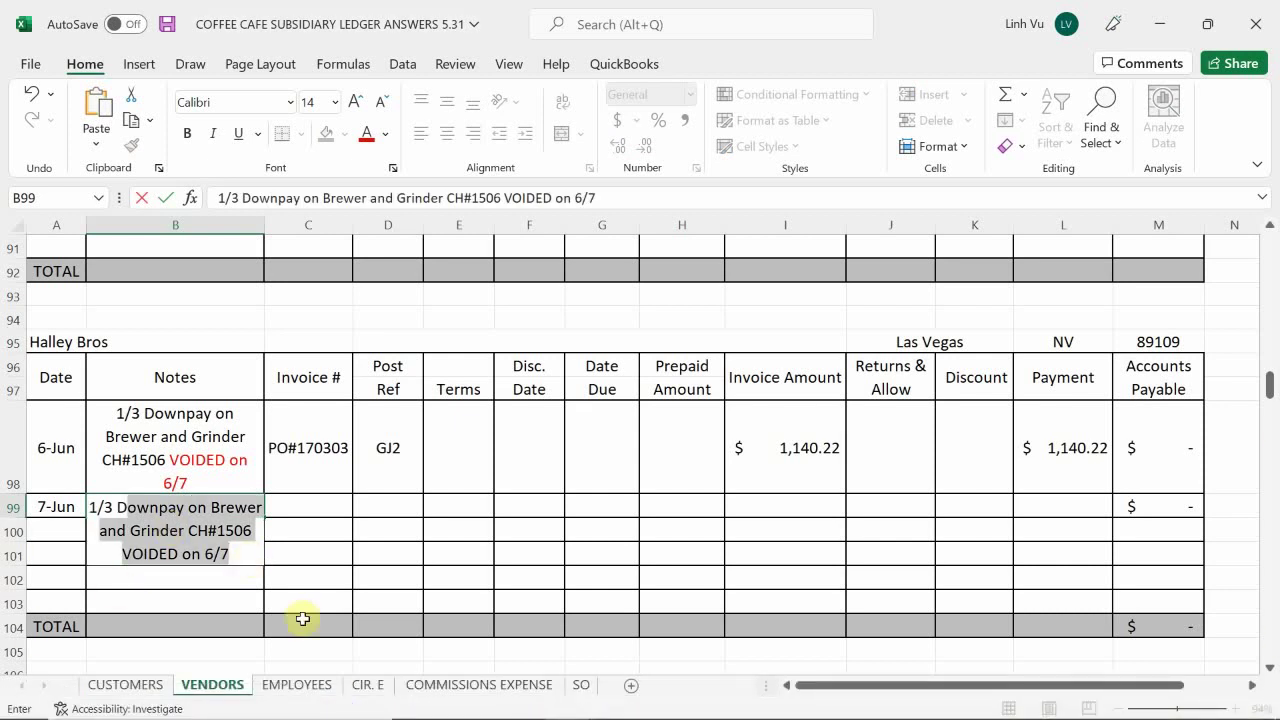
key(Return)
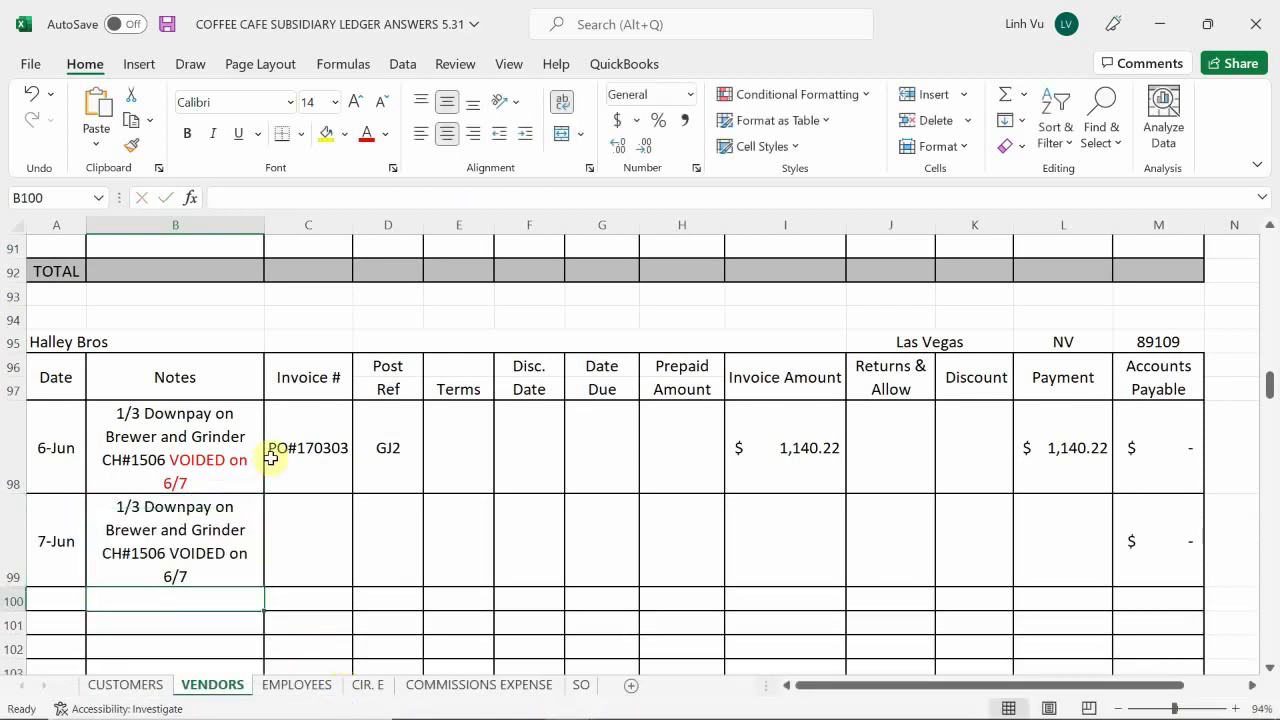
Remove the "VOIDED on 6/7" wording from the 7-Jun note and change its check number to CH#1507.
double_click(215, 566)
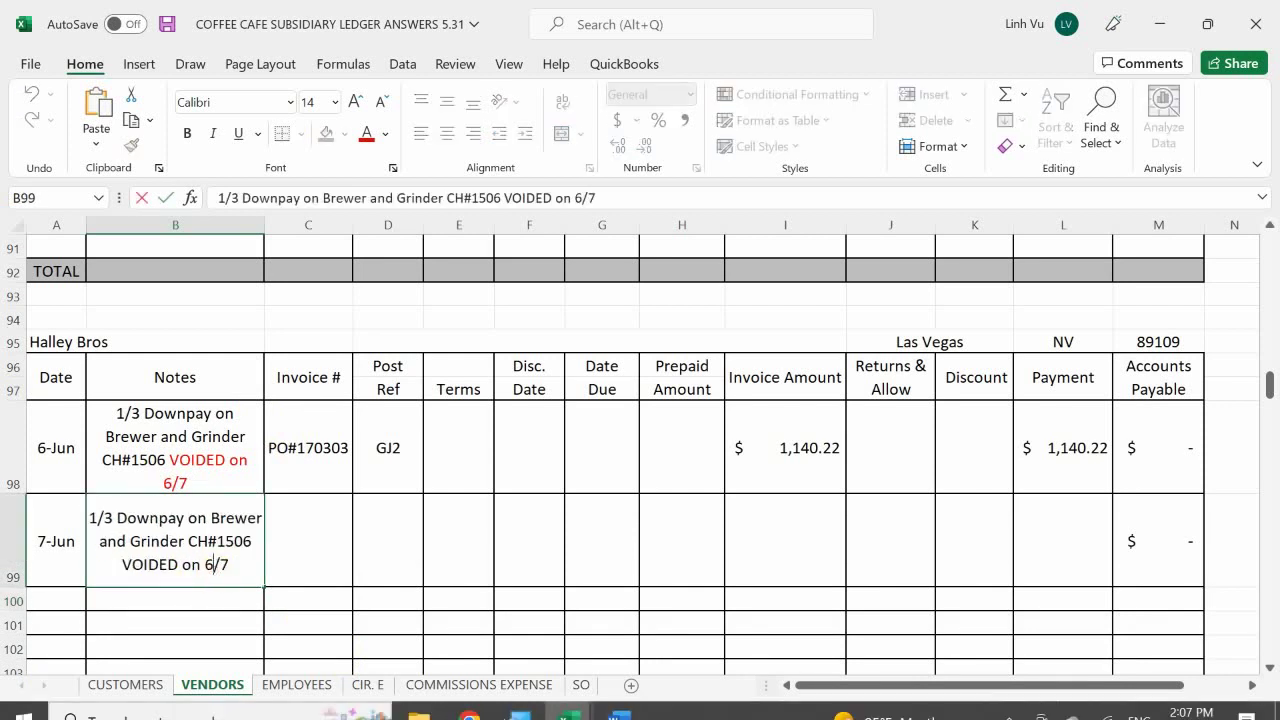
key(Right)
key(Right)
key(BackSpace)
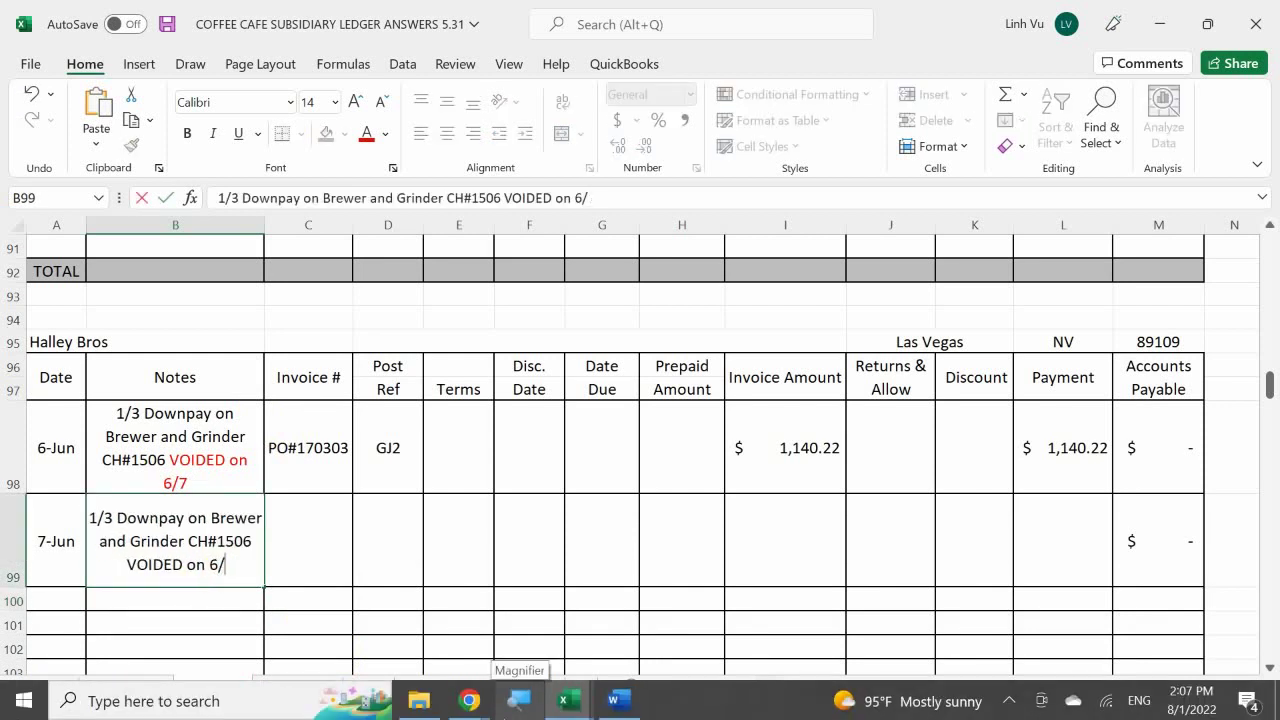
key(BackSpace)
key(BackSpace)
key(BackSpace)
key(BackSpace)
key(BackSpace)
key(BackSpace)
key(BackSpace)
key(BackSpace)
key(BackSpace)
key(BackSpace)
key(BackSpace)
key(BackSpace)
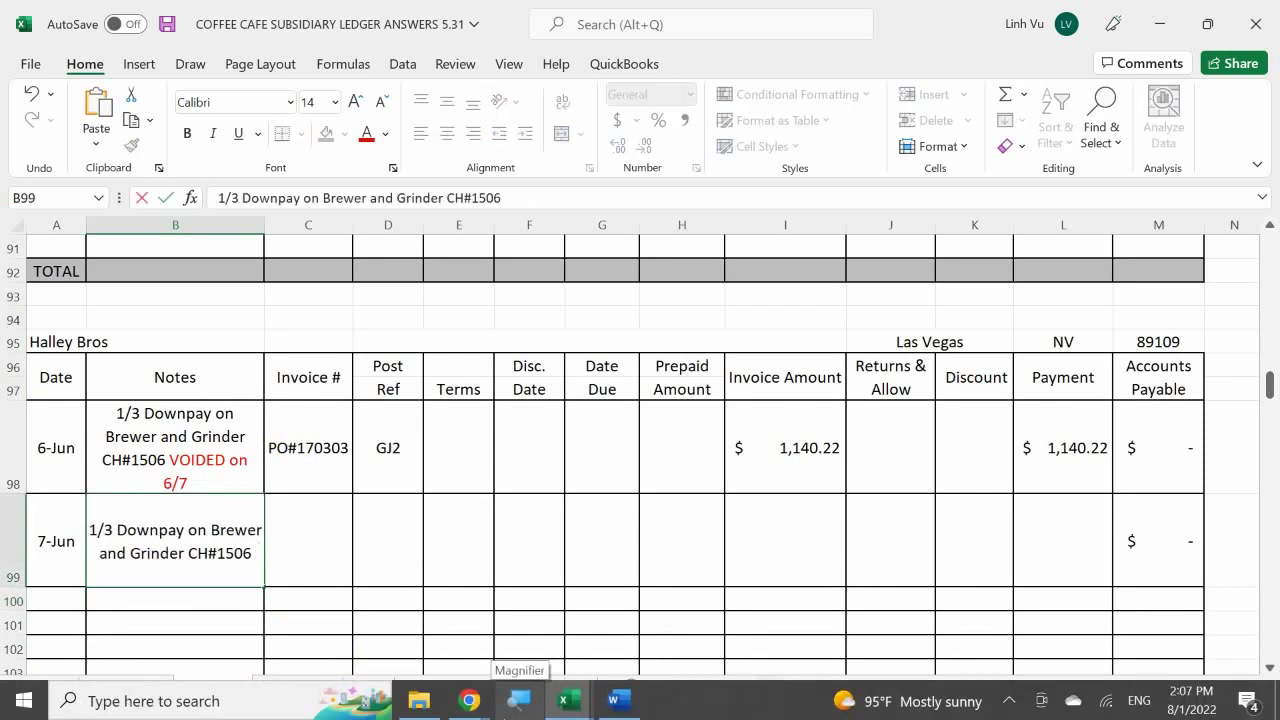
key(BackSpace)
text(7)
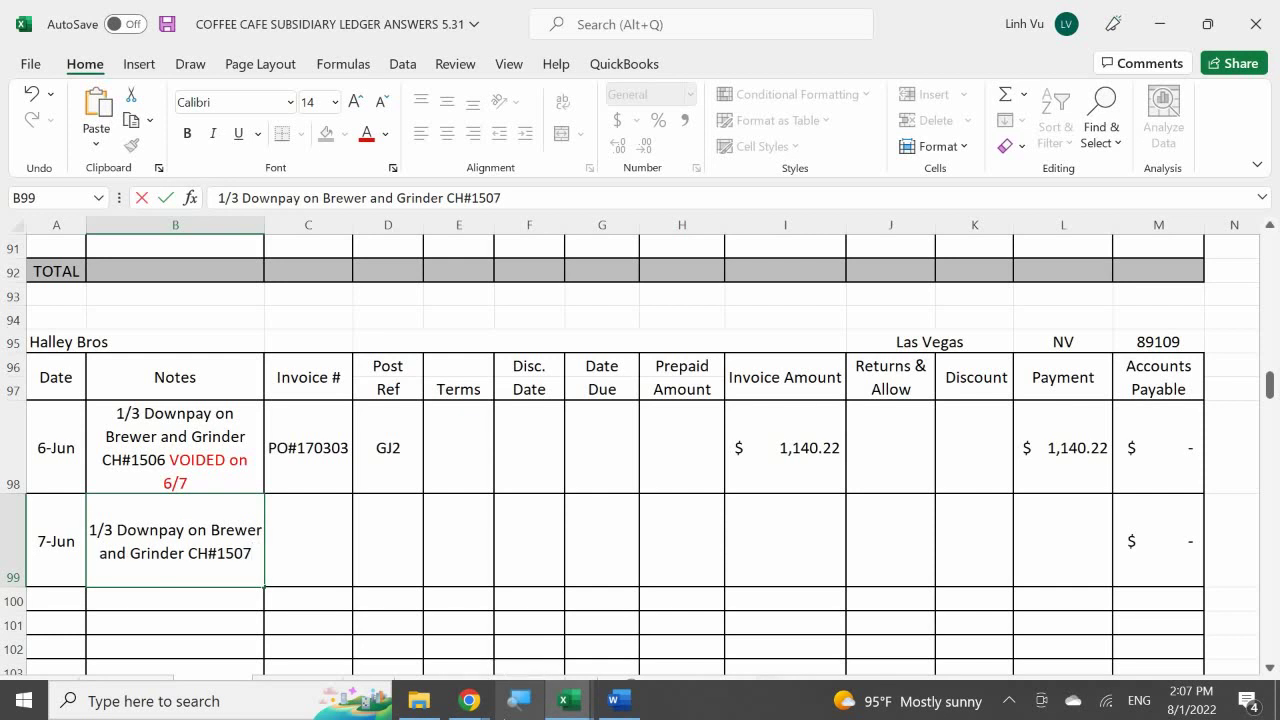
key(Return)
Enter the revised purchase order number, with the suffix R, as the invoice number of the 7-Jun Halley Bros line.
key(Right)
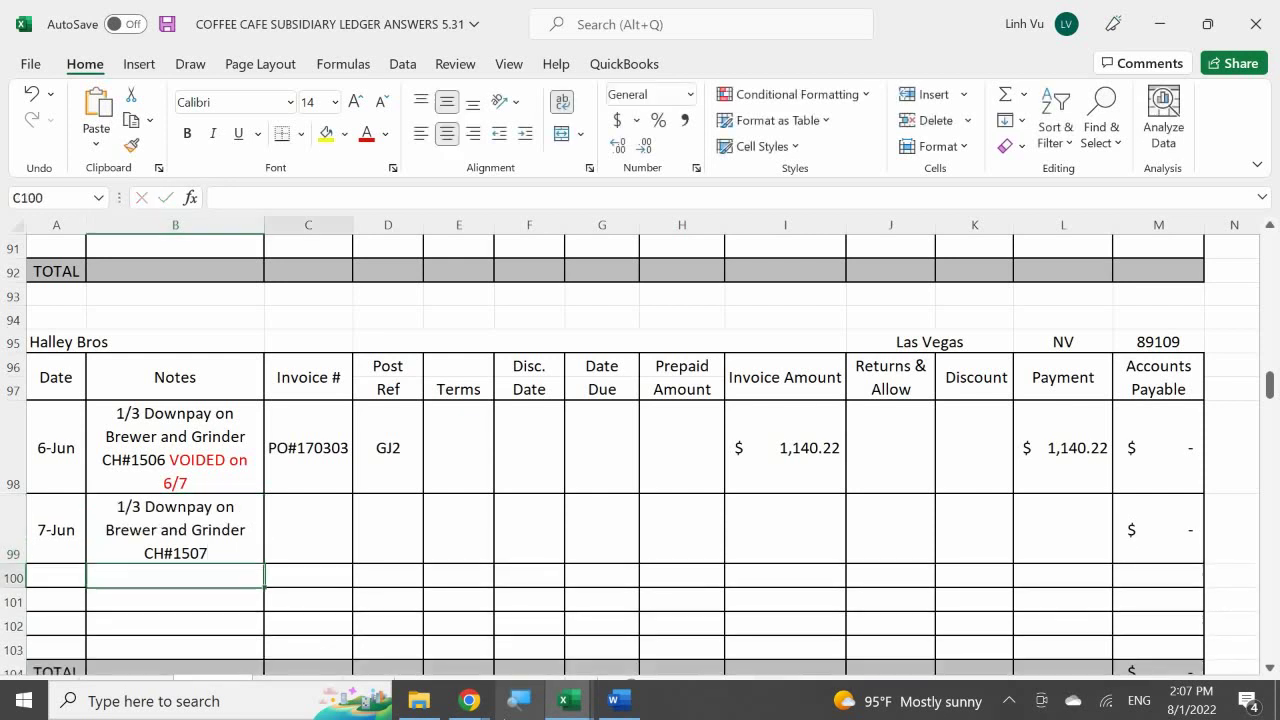
key(Up)
text(PO#)
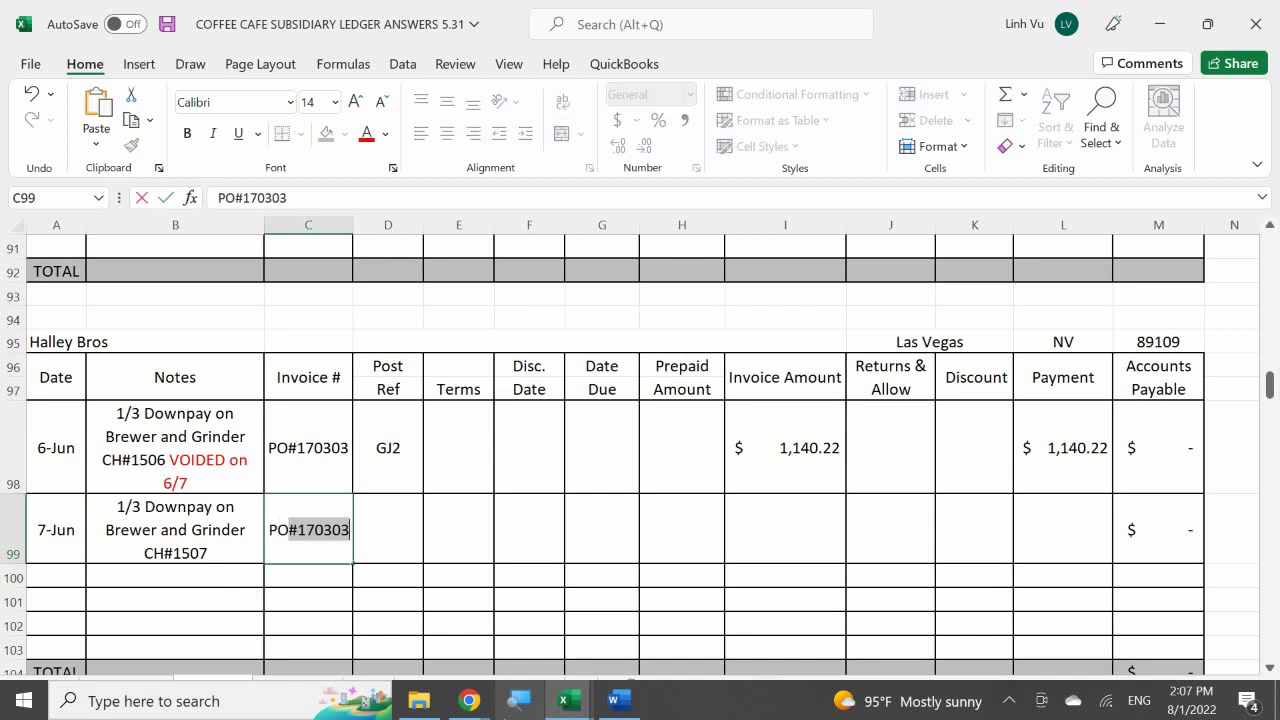
text(170303)
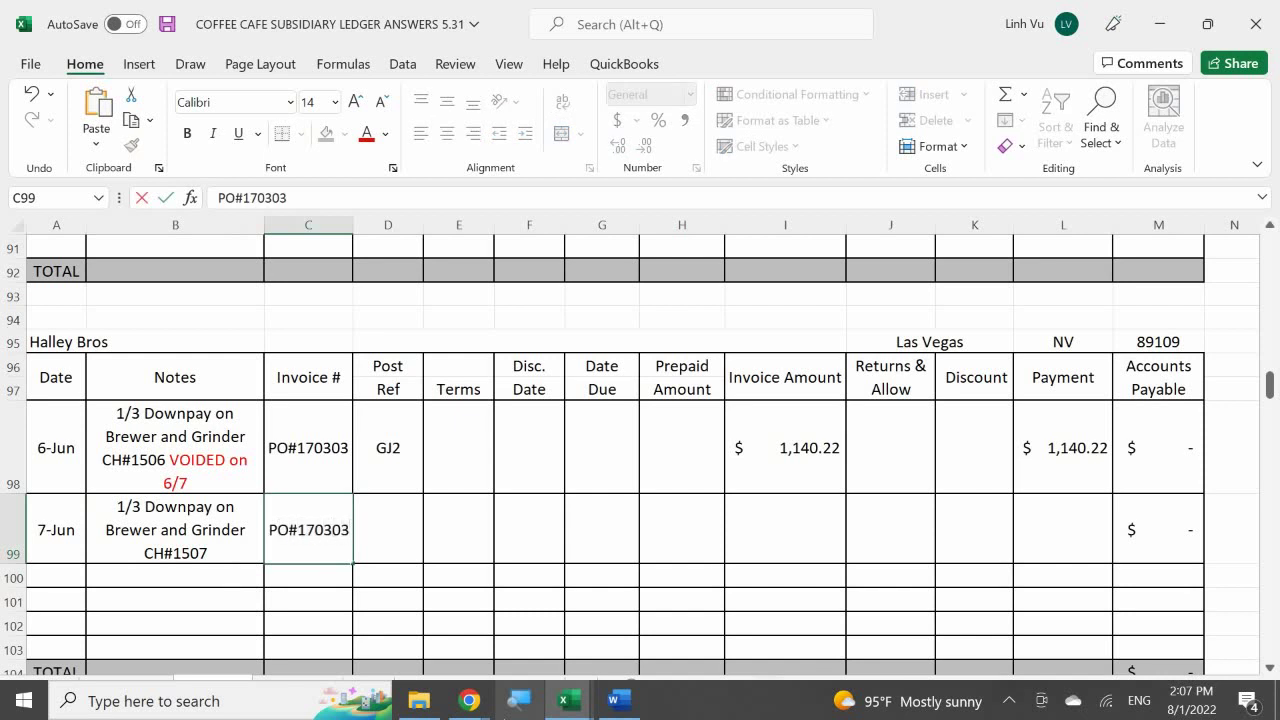
text(R)
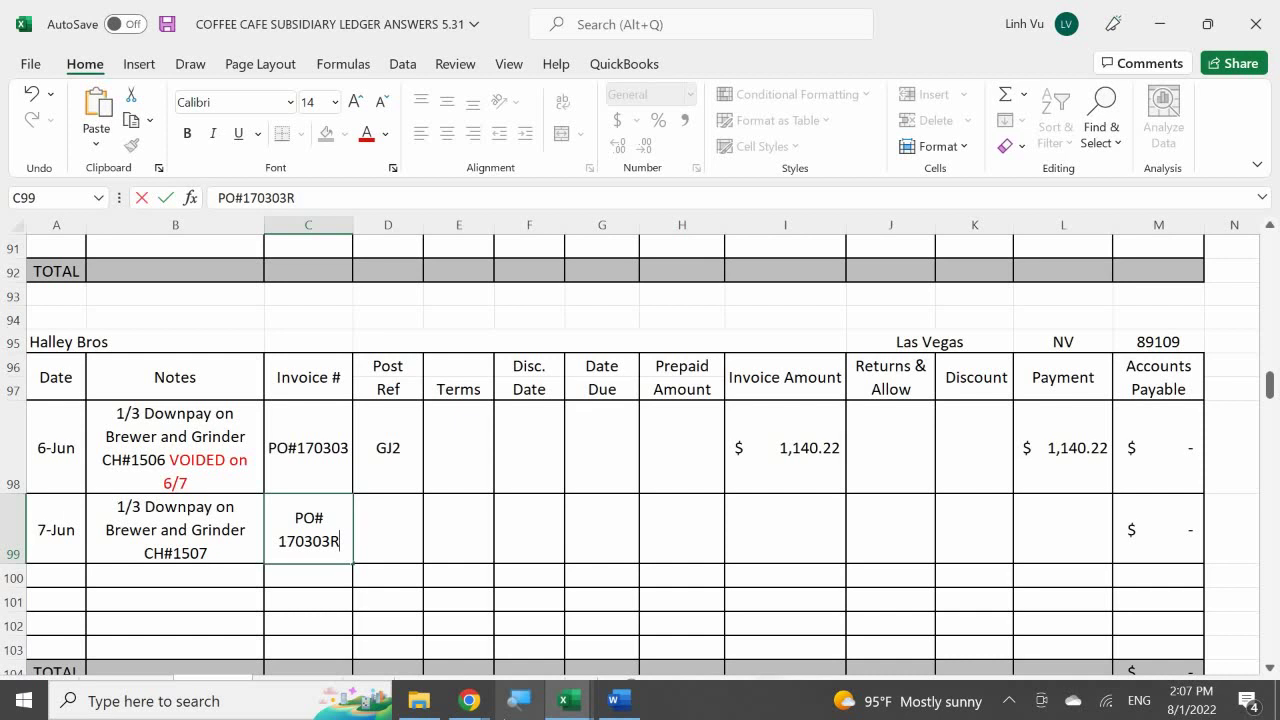
key(Return)
Fill the post reference of the 7-Jun Halley Bros line with the formula =D98, reusing the reference above.
key(Right)
key(Up)
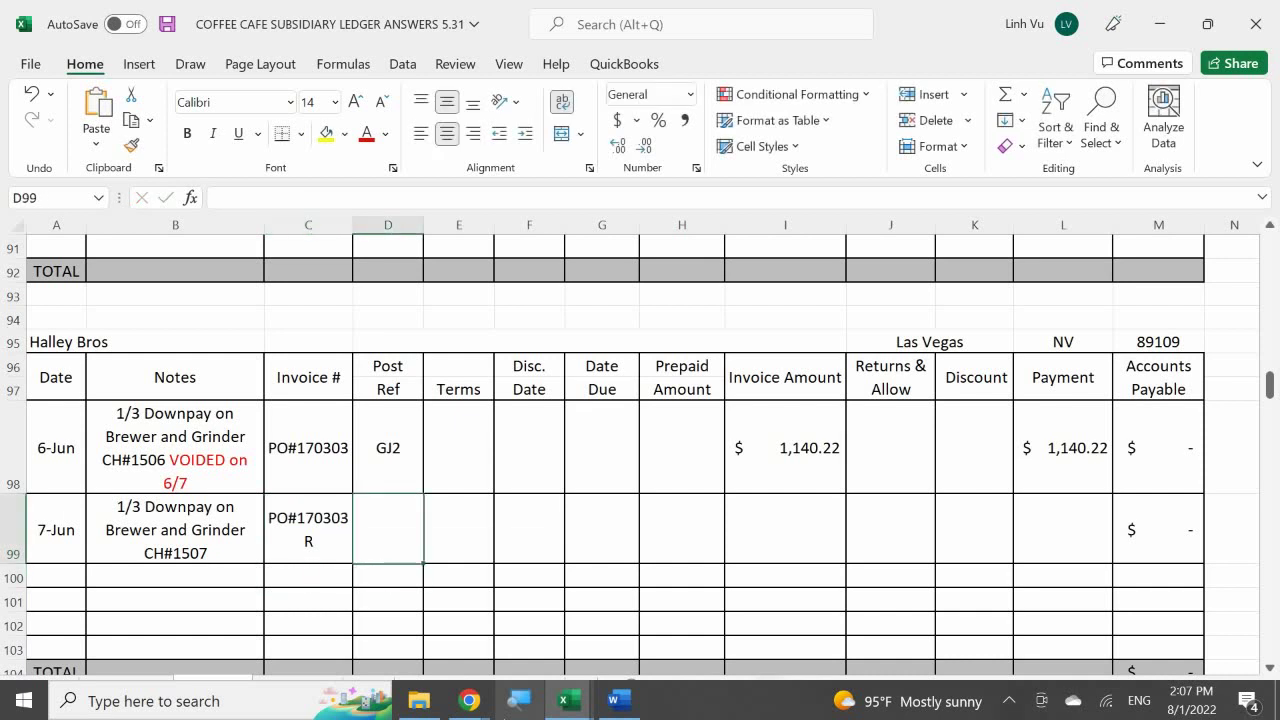
text(=)
key(Up)
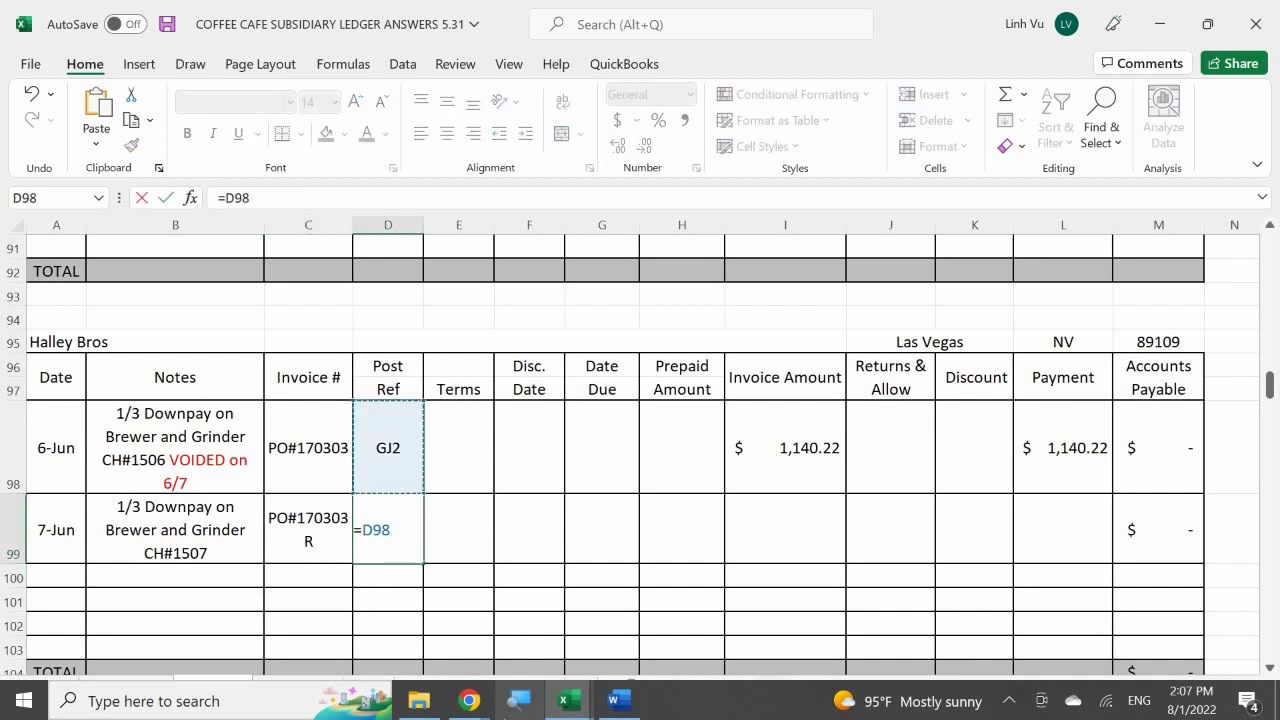
key(Return)
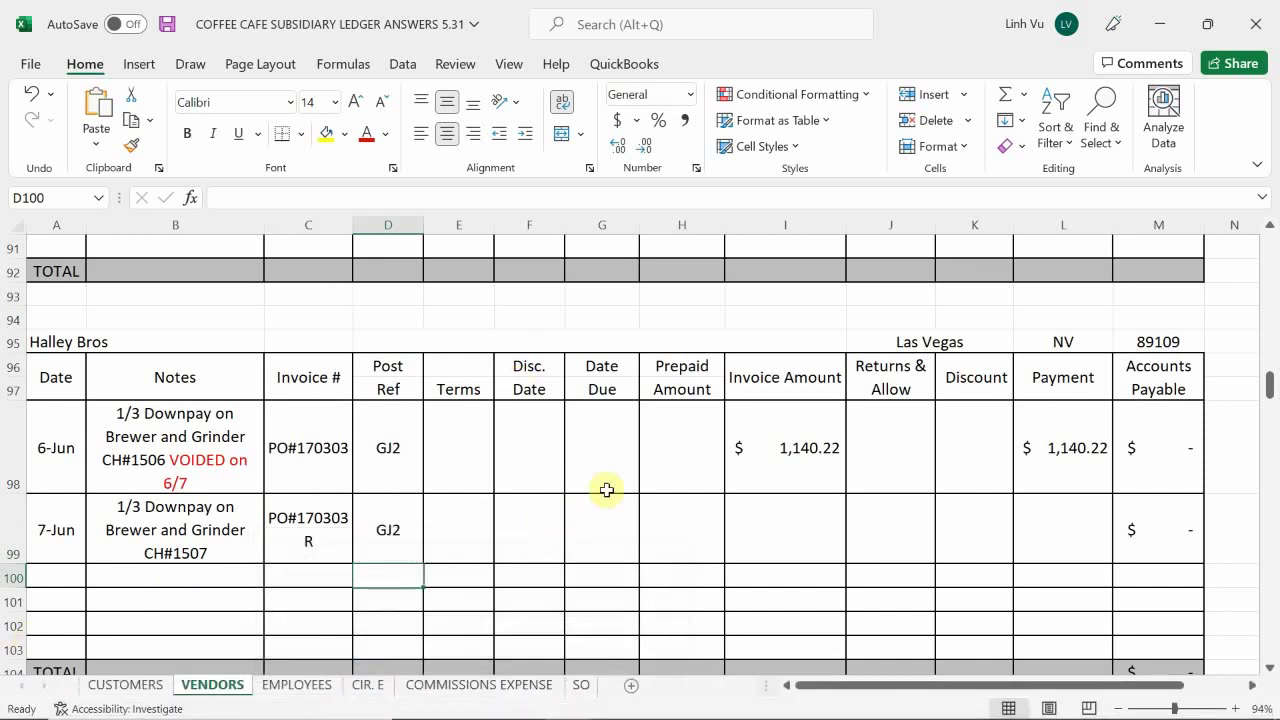
Set the invoice amount of the 7-Jun Halley Bros line to 1,171.87.
click(766, 523)
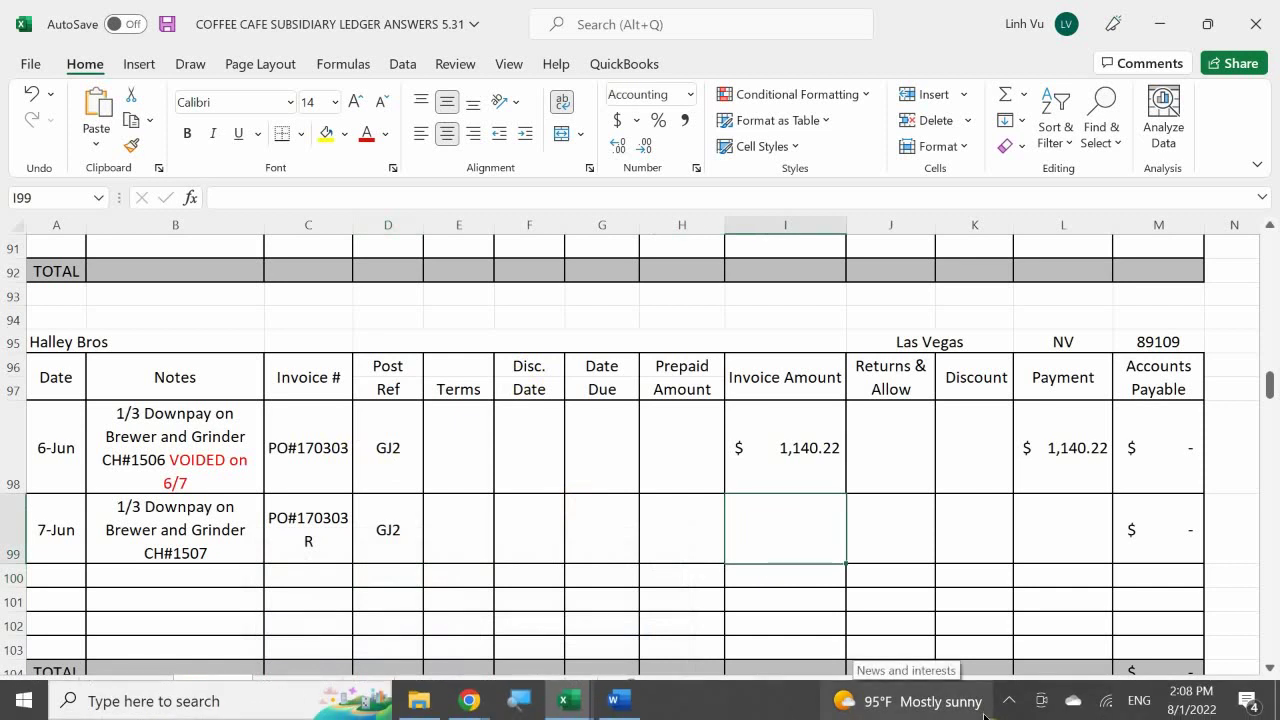
text(1,171.)
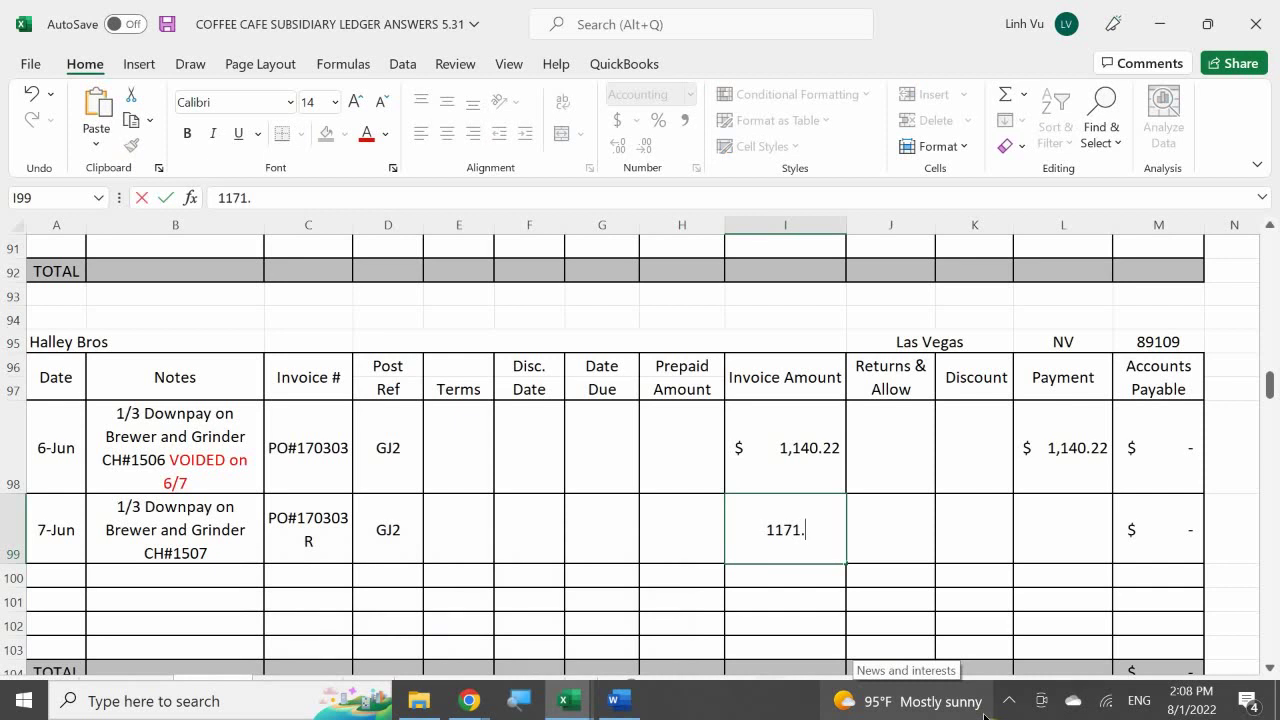
text(87)
key(Return)
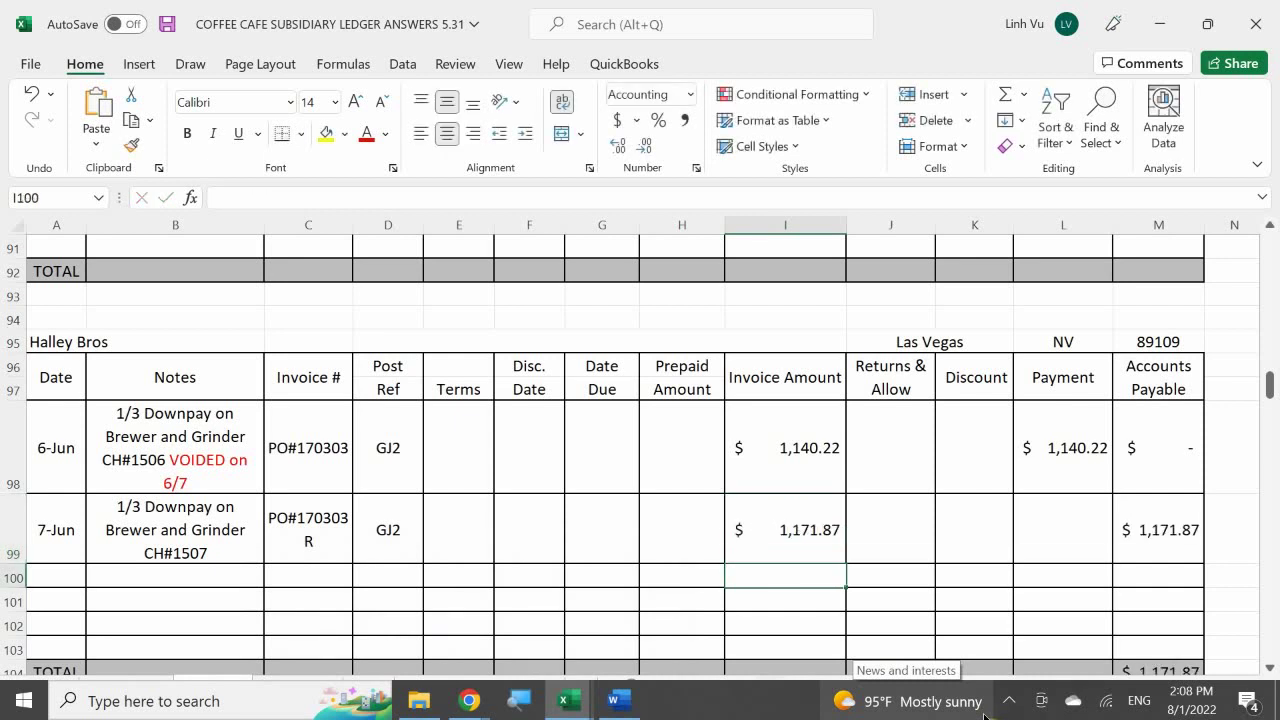
Fill the payment of the 7-Jun Halley Bros line with the formula =I99, reusing its invoice amount.
key(Right)
key(Up)
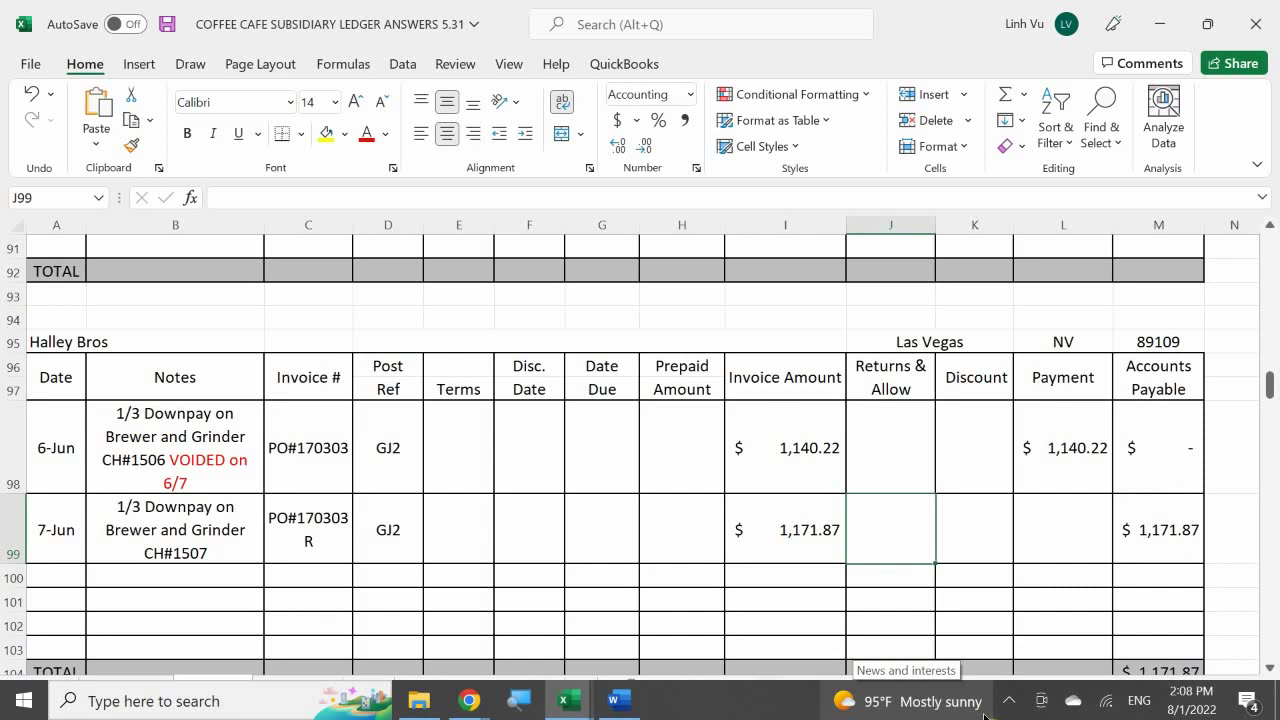
key(Right)
key(Right)
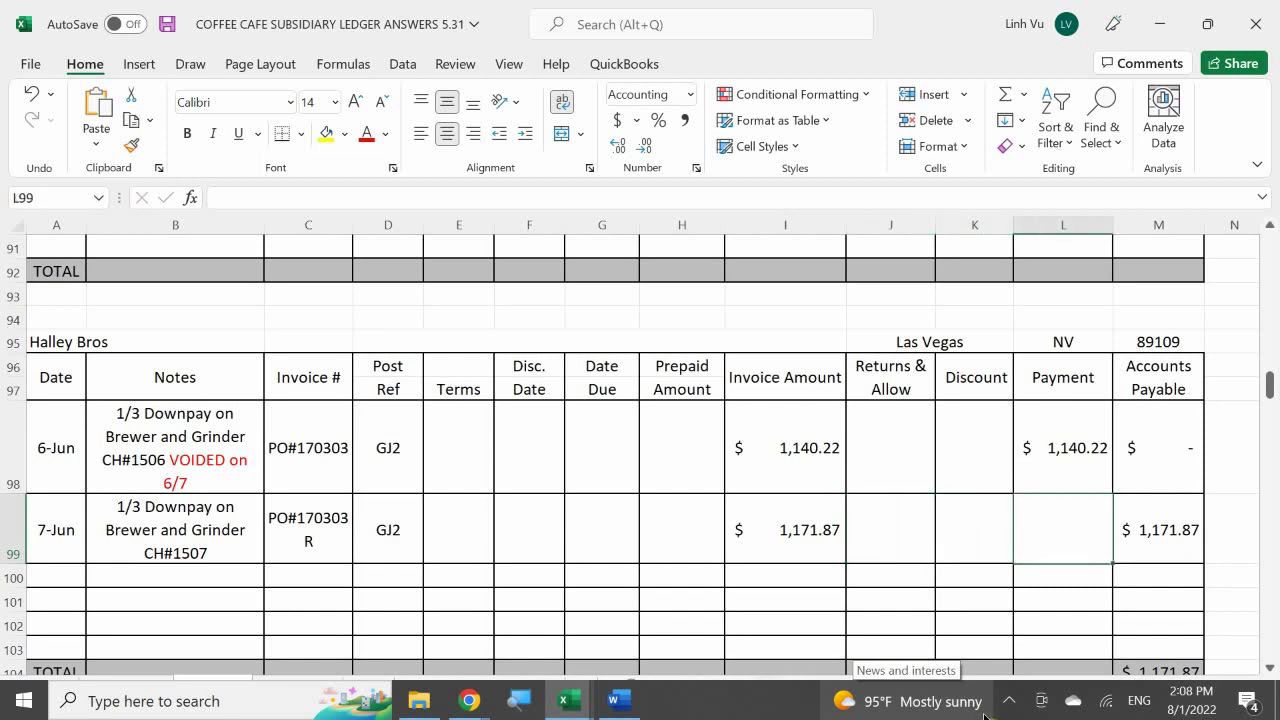
text(=)
key(Left)
key(Left)
key(Left)
key(Return)
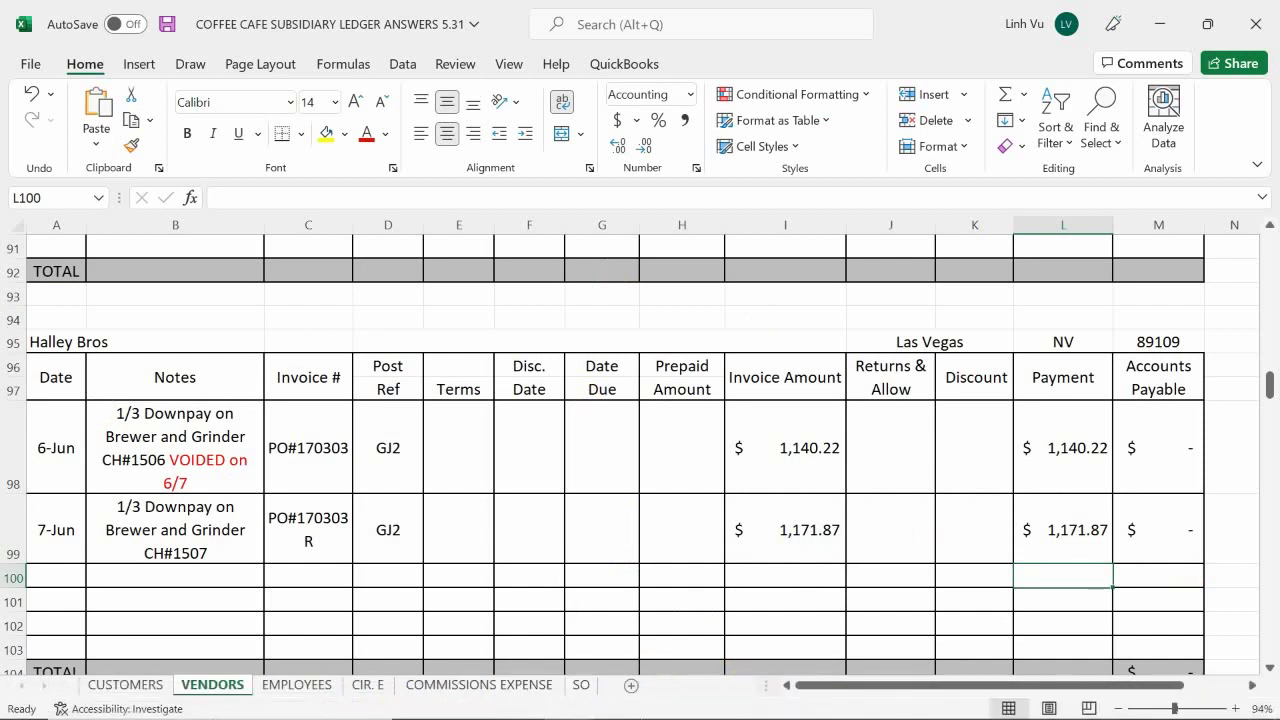
Switch to the Word instructions and review the Halley Bros correcting entries and the start of the following 7 June transaction.
click(634, 706)
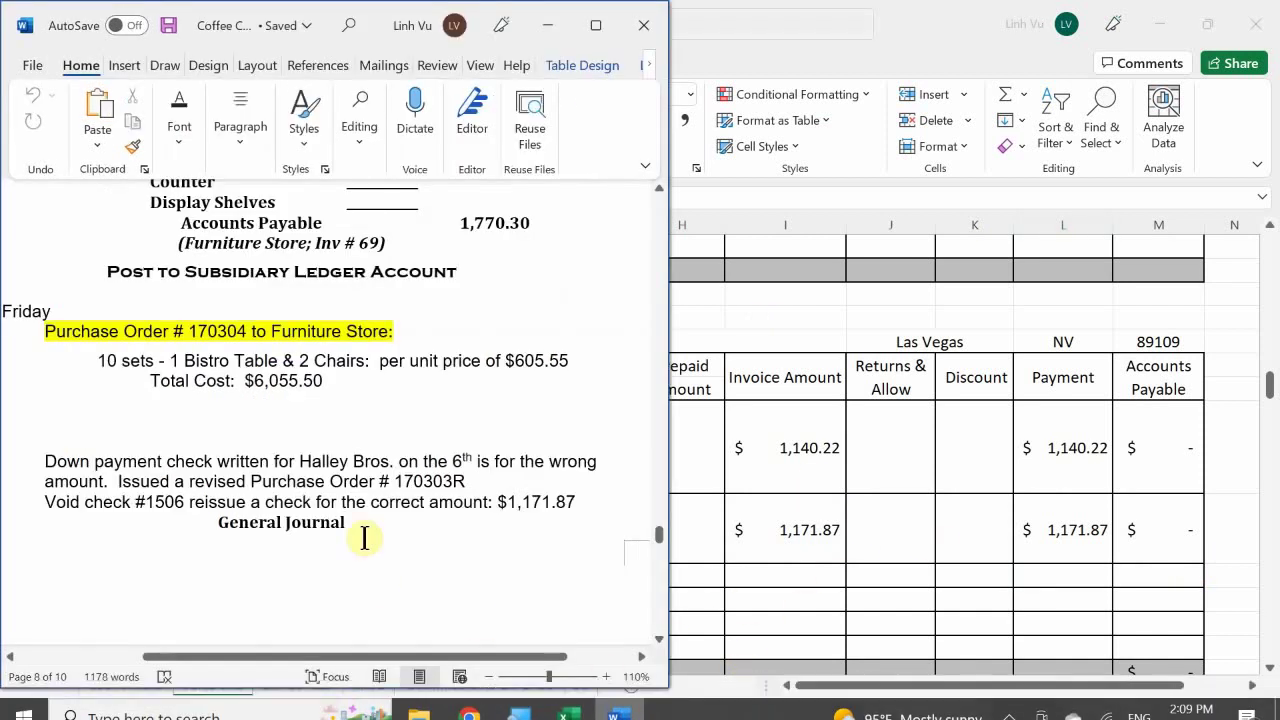
click(365, 470)
scroll(365, 470, down, 5)
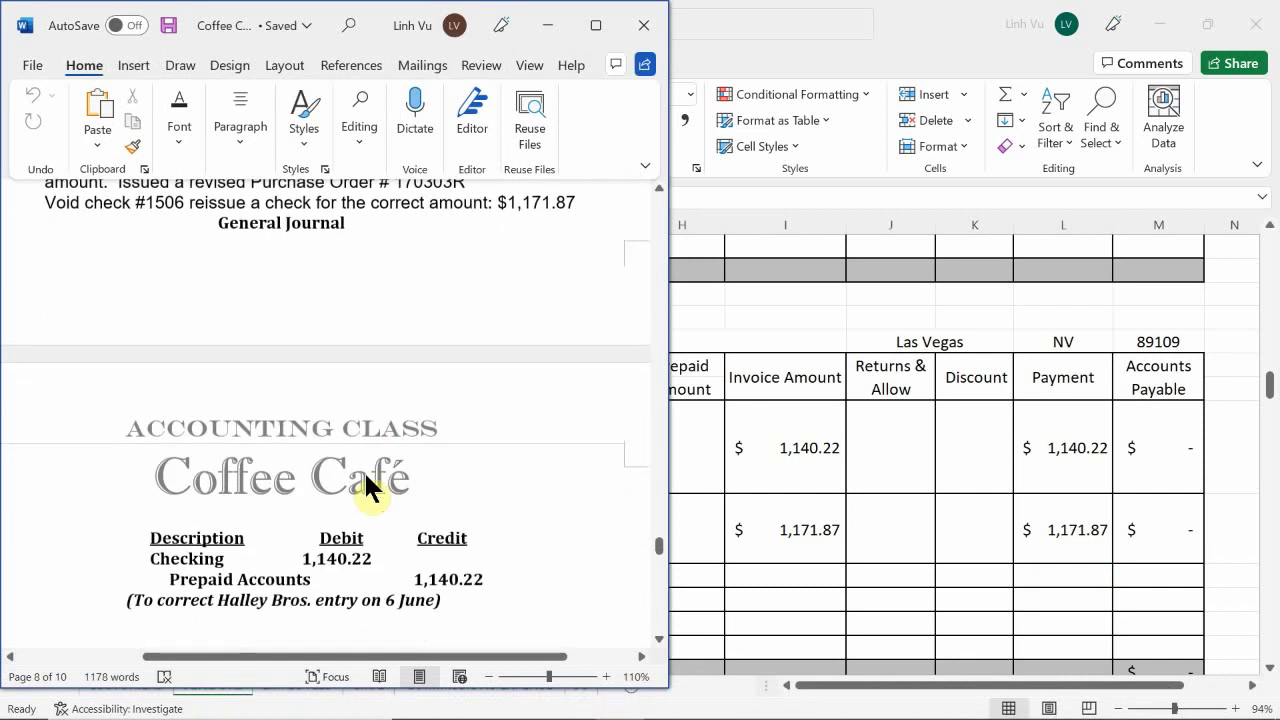
scroll(367, 472, down, 2)
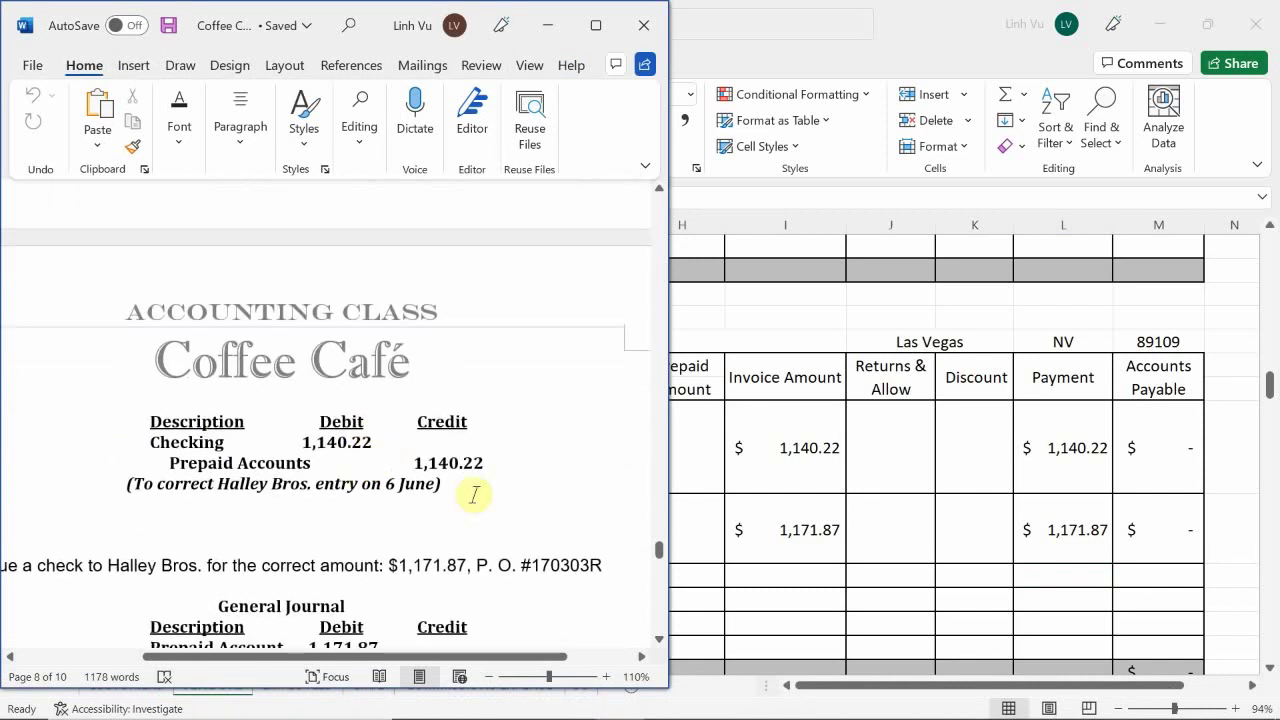
scroll(476, 494, down, 1)
scroll(400, 475, down, 2)
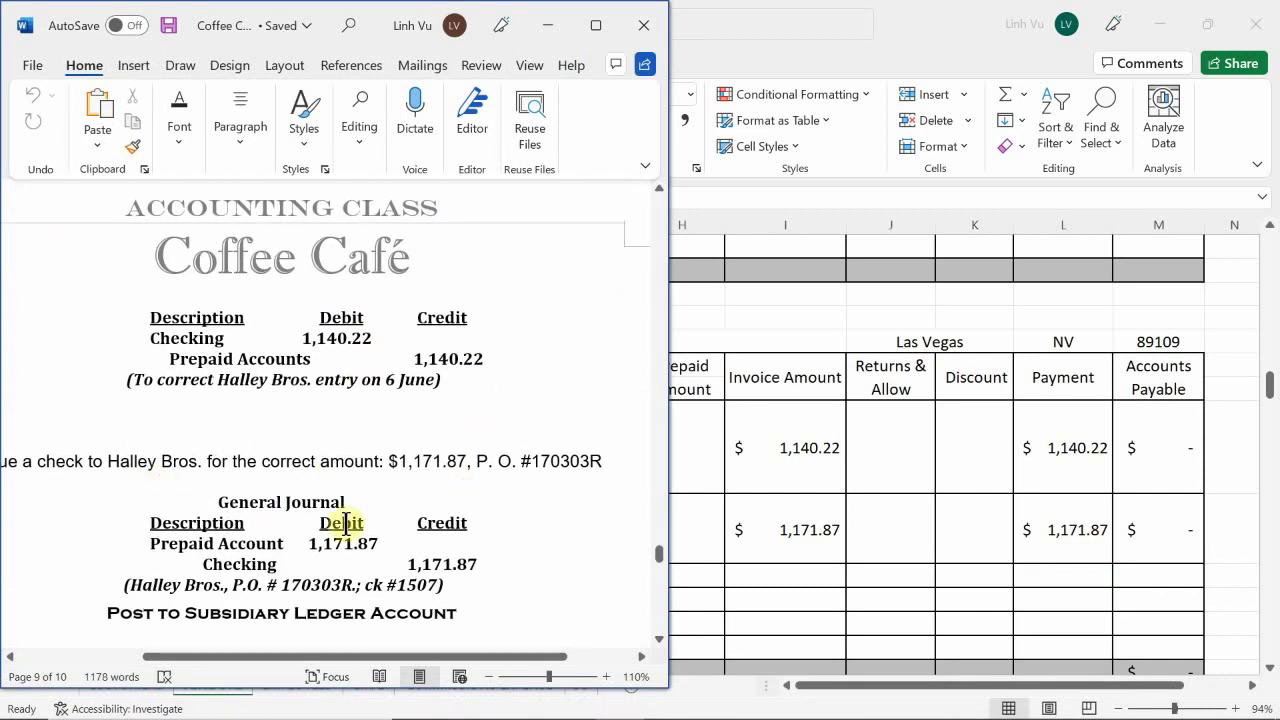
scroll(366, 517, down, 1)
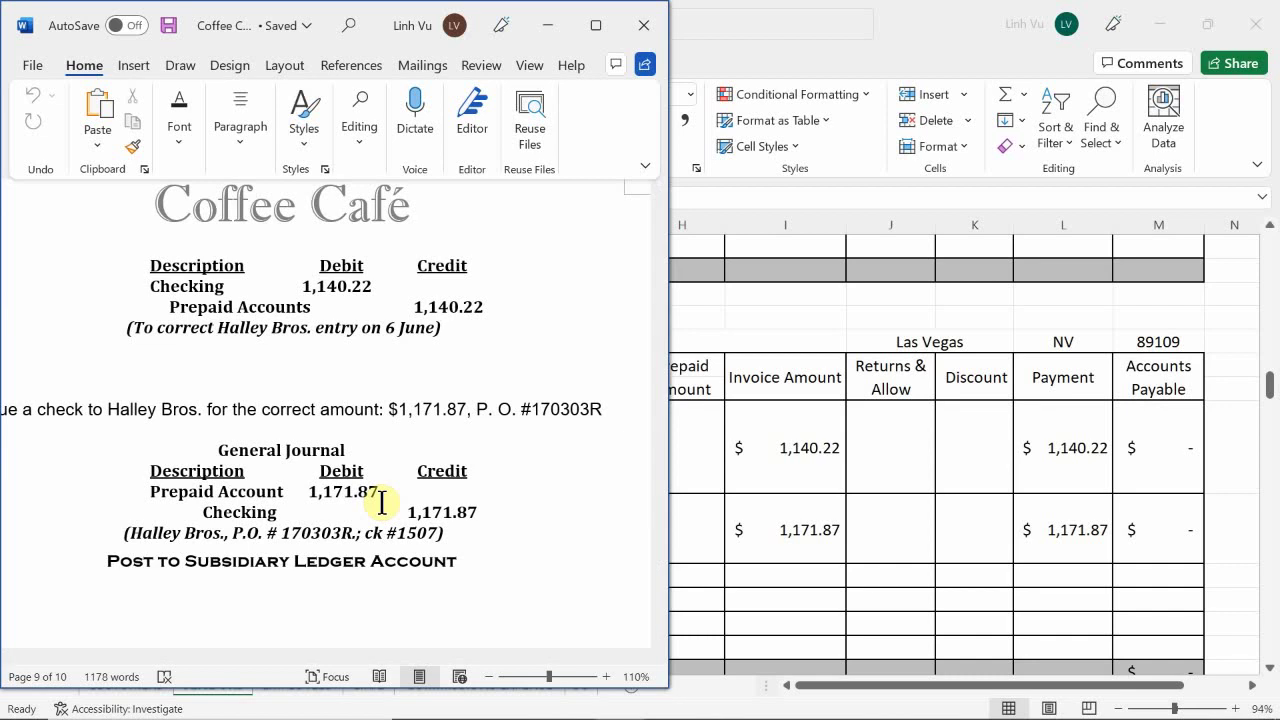
scroll(366, 485, down, 5)
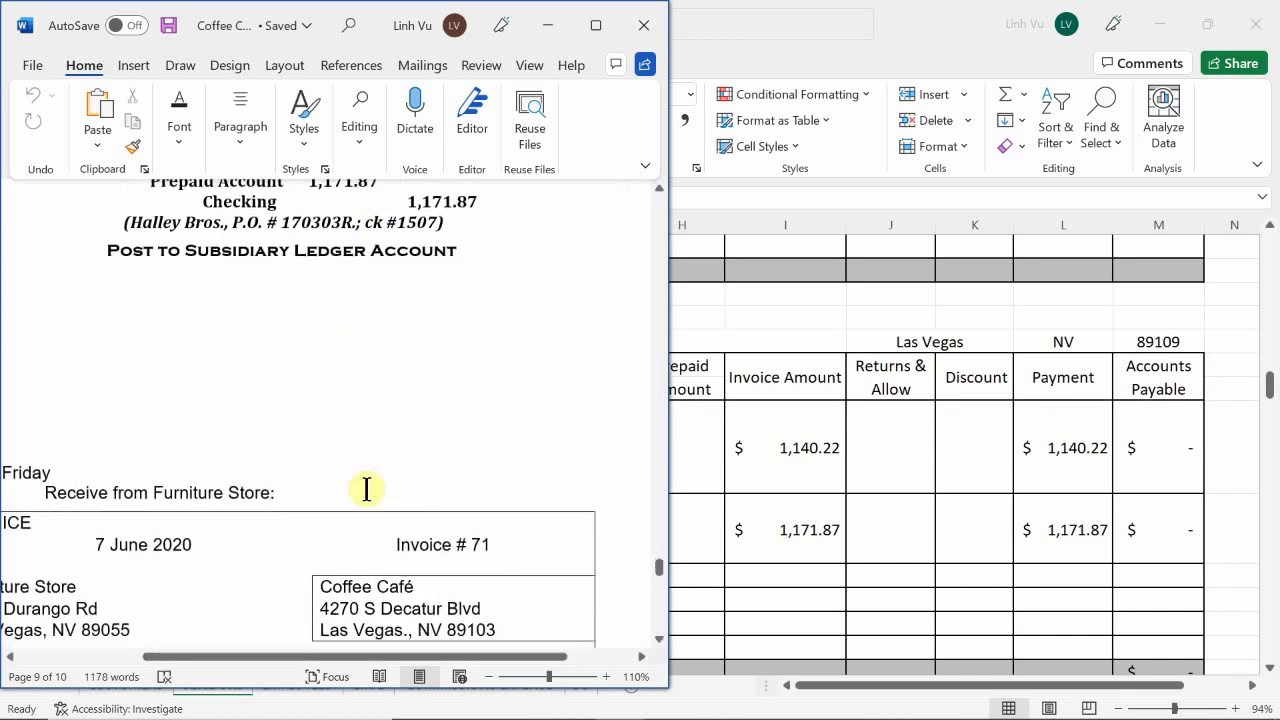
scroll(366, 489, down, 2)
scroll(366, 489, up, 4)
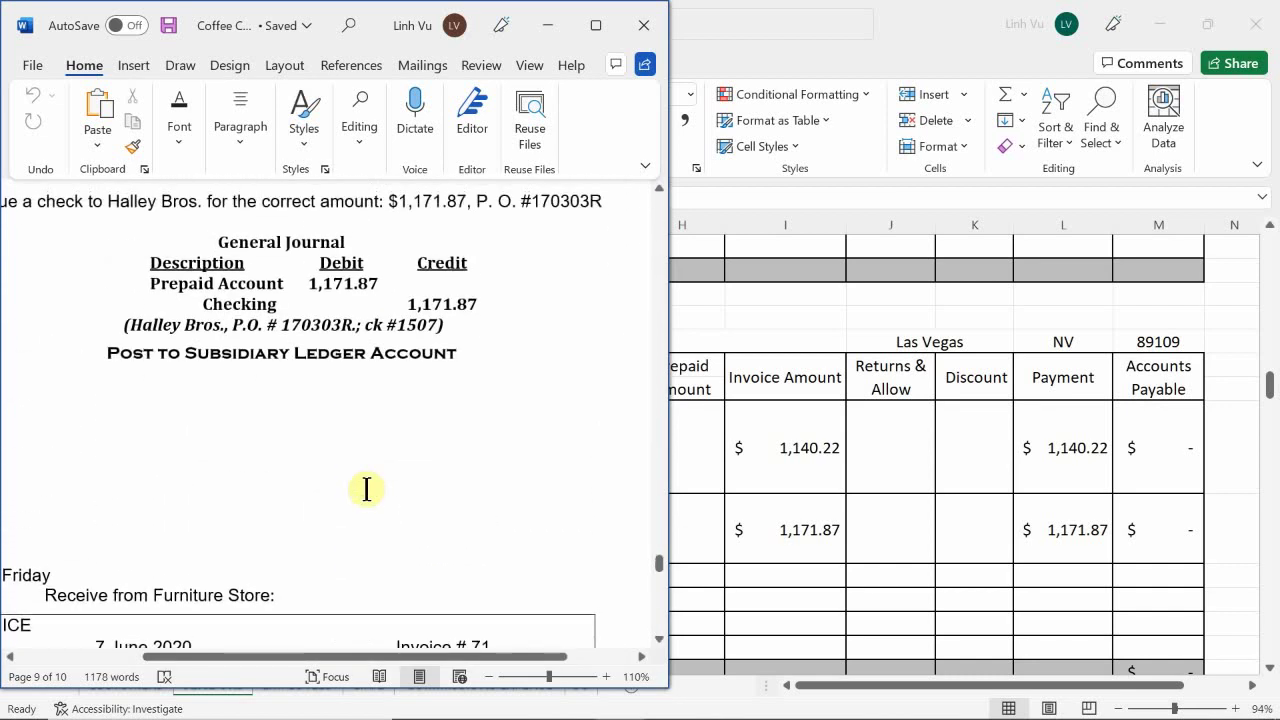
scroll(366, 489, down, 3)
scroll(126, 349, left, 2)
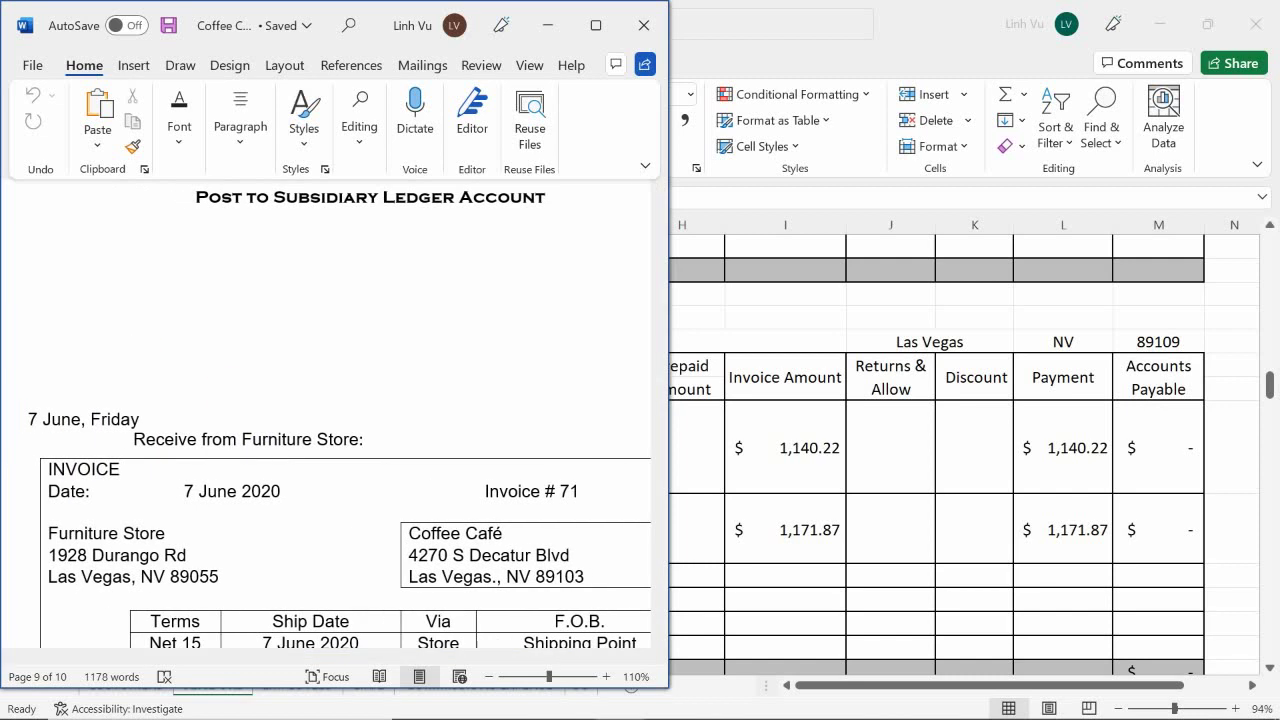
Try to push the 7 June Furniture Store invoice further down by inserting blank lines above it.
key(Return)
key(Return)
key(Return)
key(Return)
key(Return)
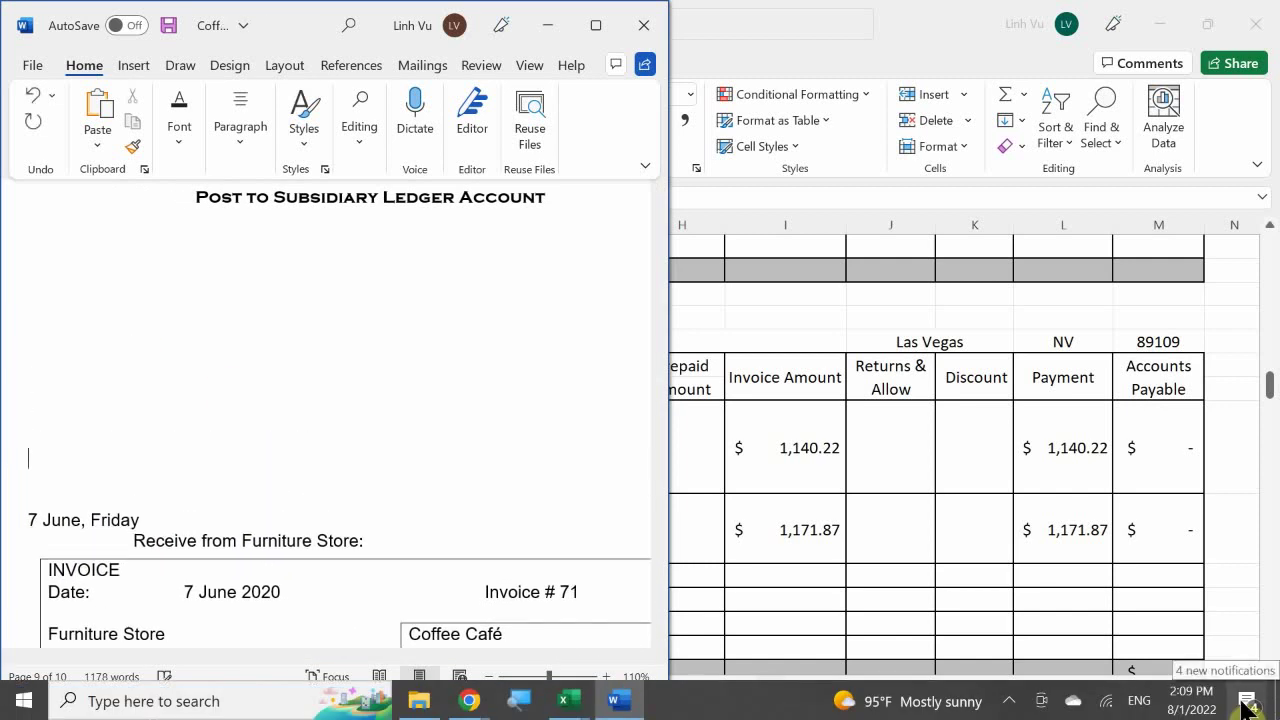
key(Return)
key(Return)
scroll(790, 310, down, 4)
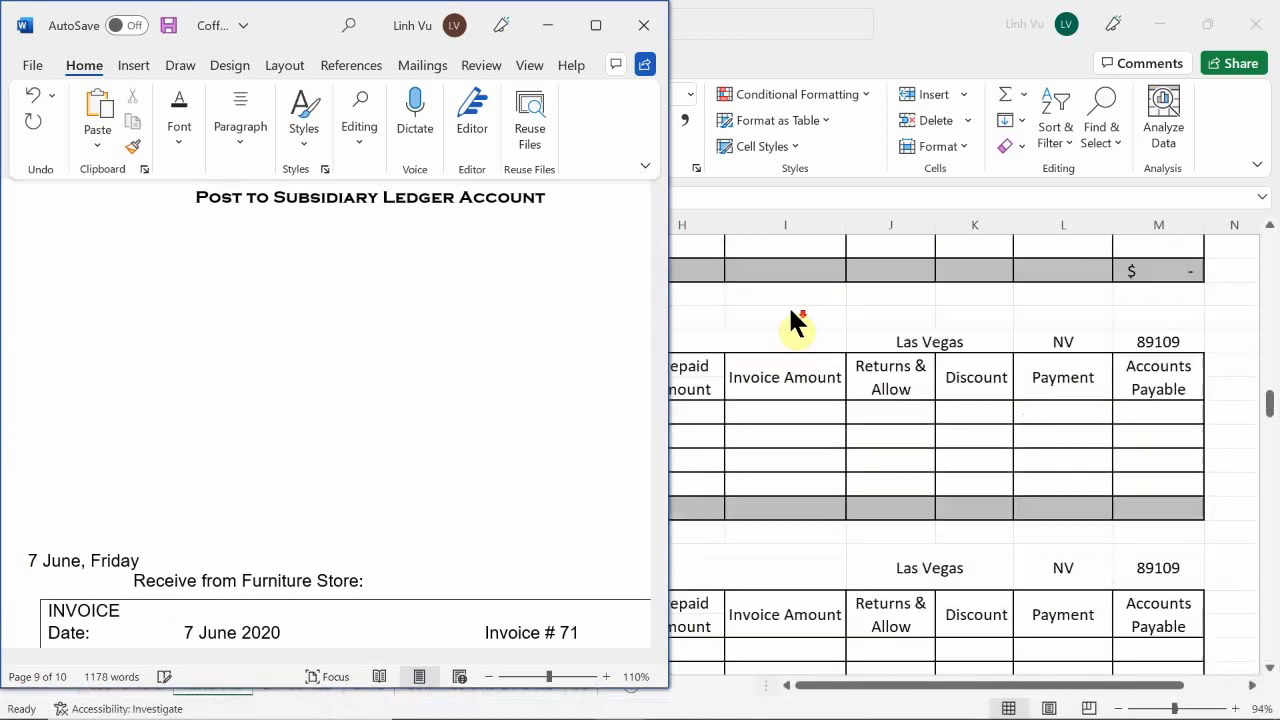
scroll(480, 512, down, 7)
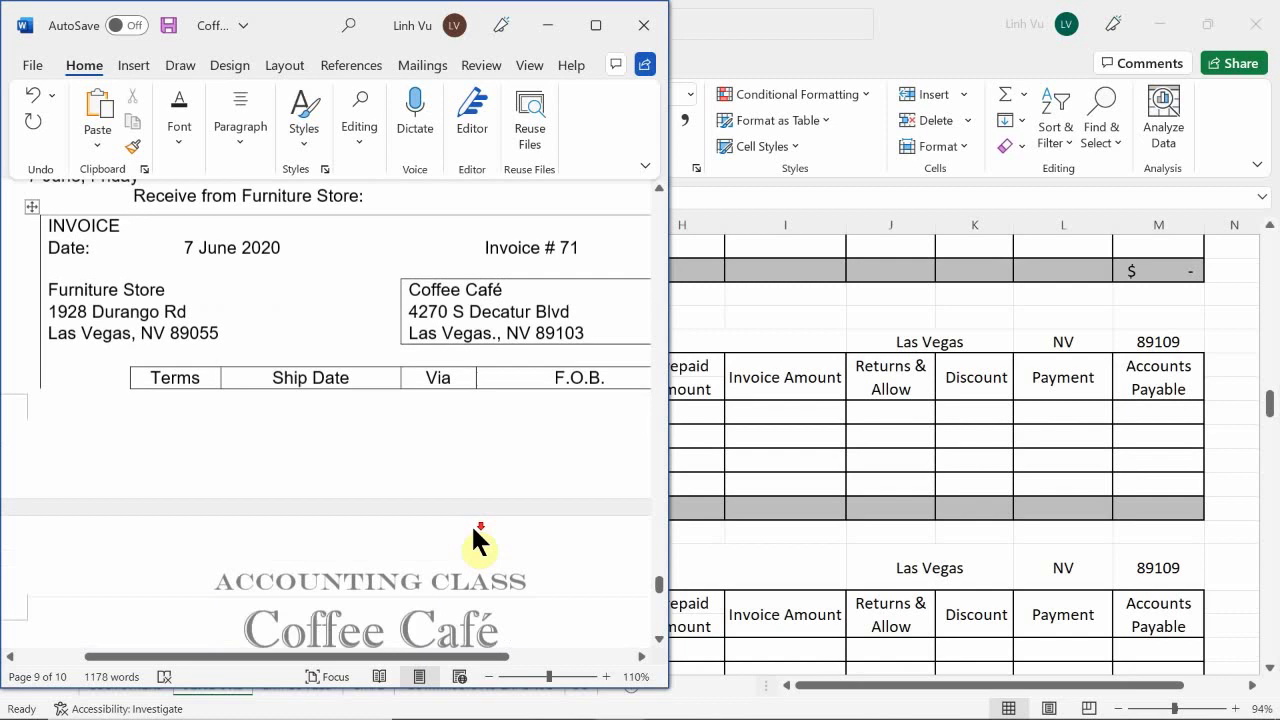
scroll(472, 522, down, 4)
scroll(472, 520, up, 11)
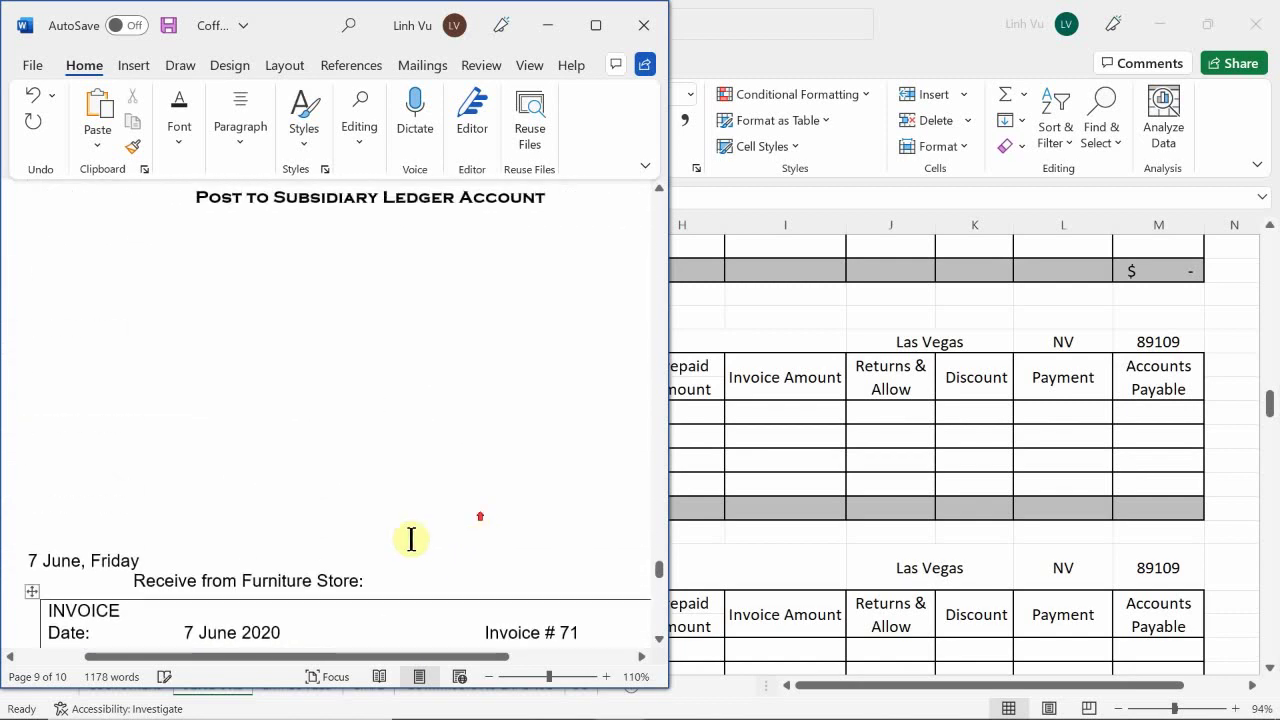
Delete the surplus blank lines between the subsidiary ledger posting note and the 7 June Furniture Store entry.
click(30, 499)
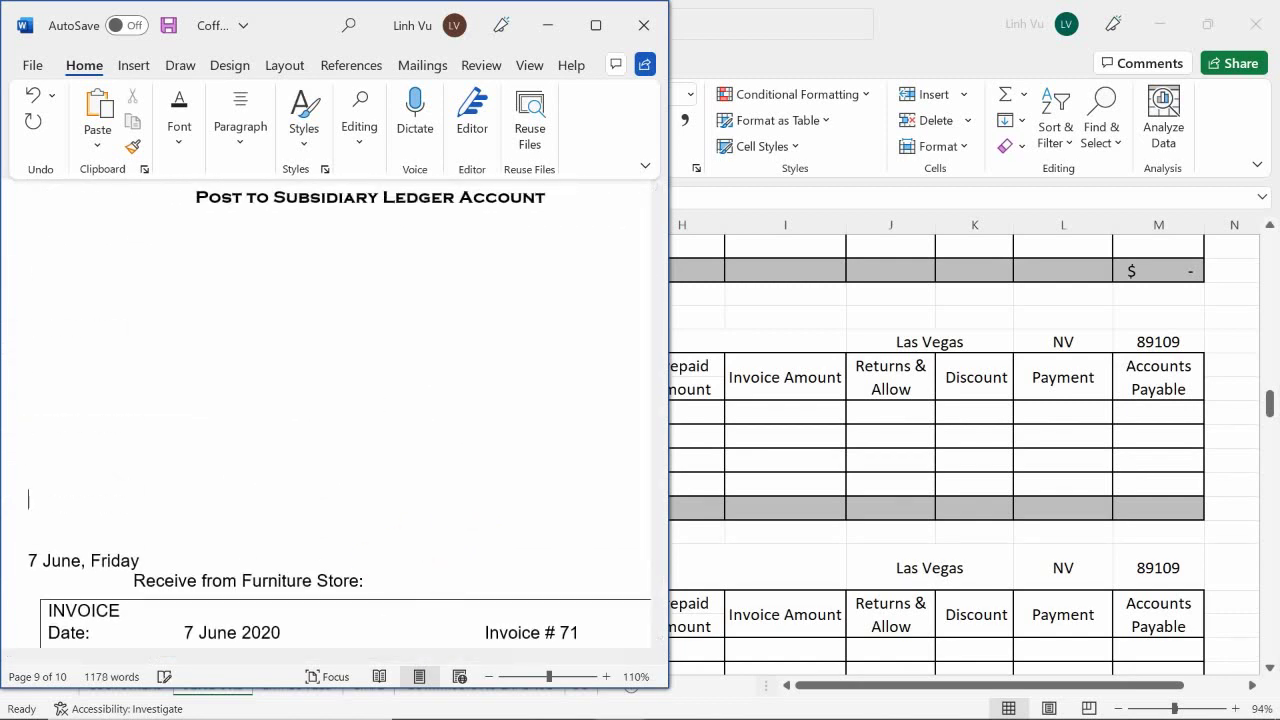
key(BackSpace)
key(BackSpace)
key(BackSpace)
key(BackSpace)
key(BackSpace)
key(BackSpace)
key(BackSpace)
key(BackSpace)
key(BackSpace)
key(BackSpace)
key(BackSpace)
key(BackSpace)
key(BackSpace)
key(BackSpace)
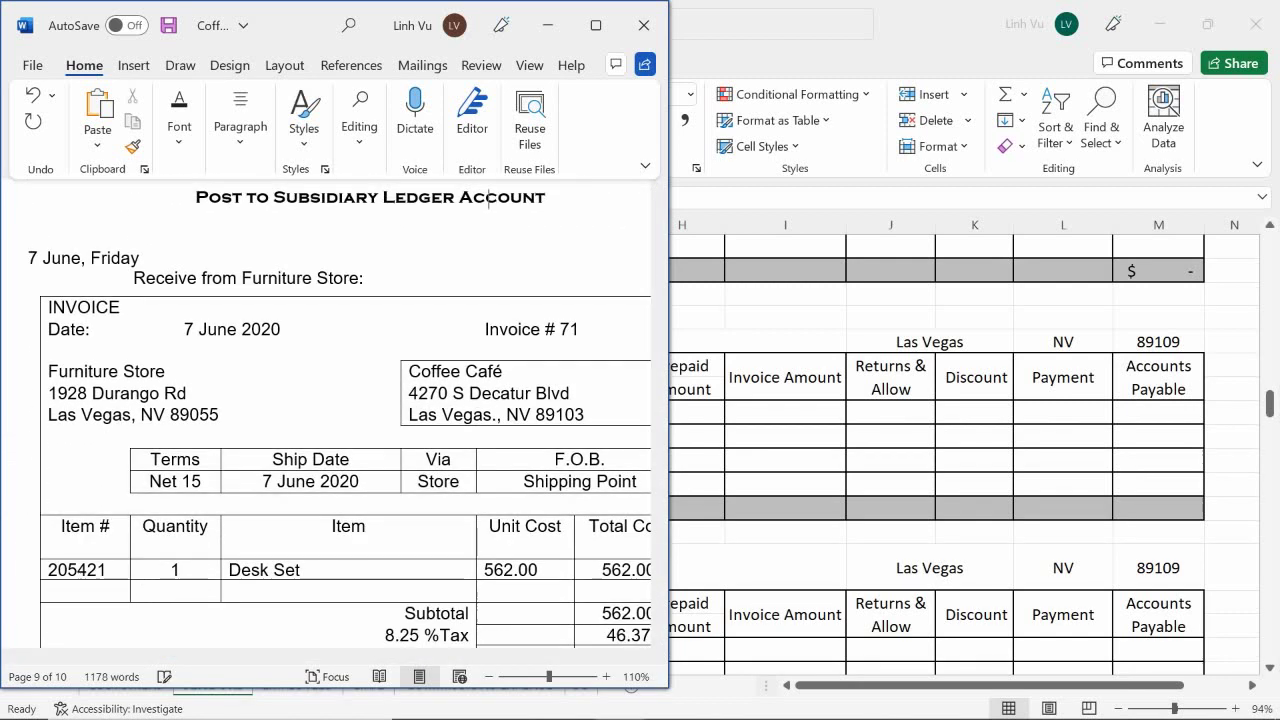
Examine the 7 June Furniture Store invoice for its terms, desk set cost, tax, delivery charge and total due.
scroll(390, 481, down, 1)
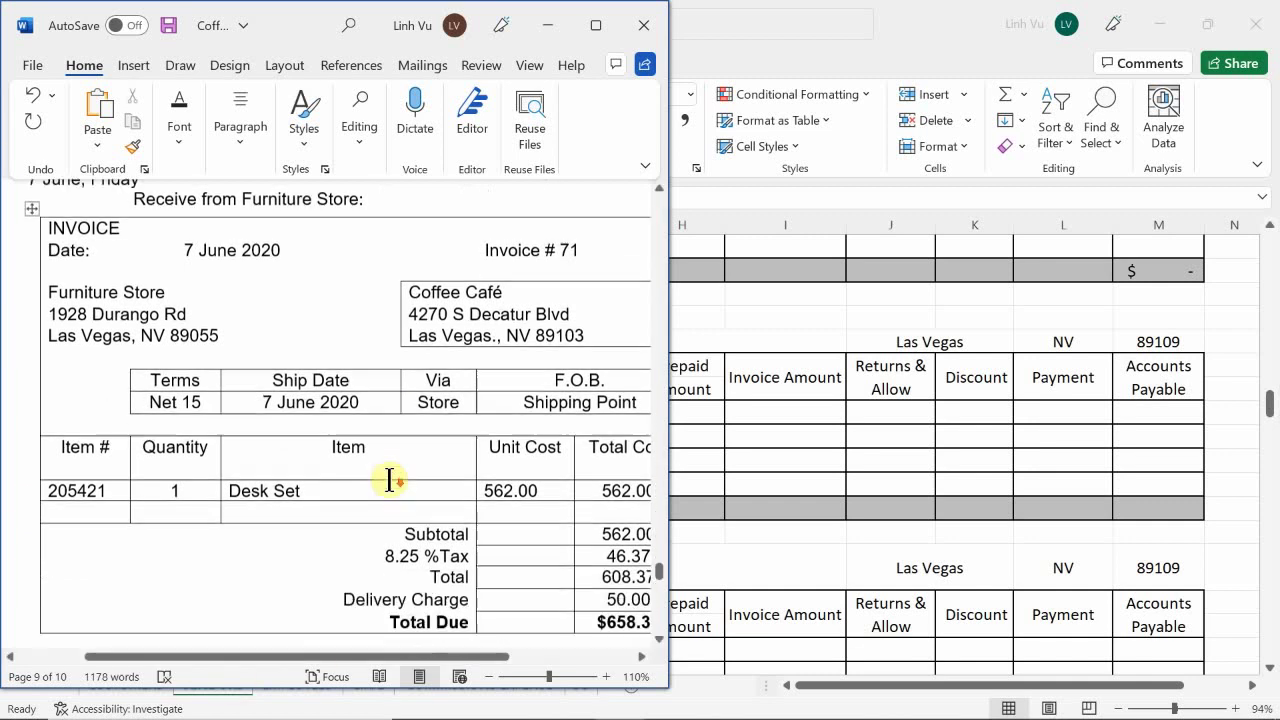
scroll(390, 481, down, 2)
scroll(337, 462, down, 1)
scroll(337, 462, up, 1)
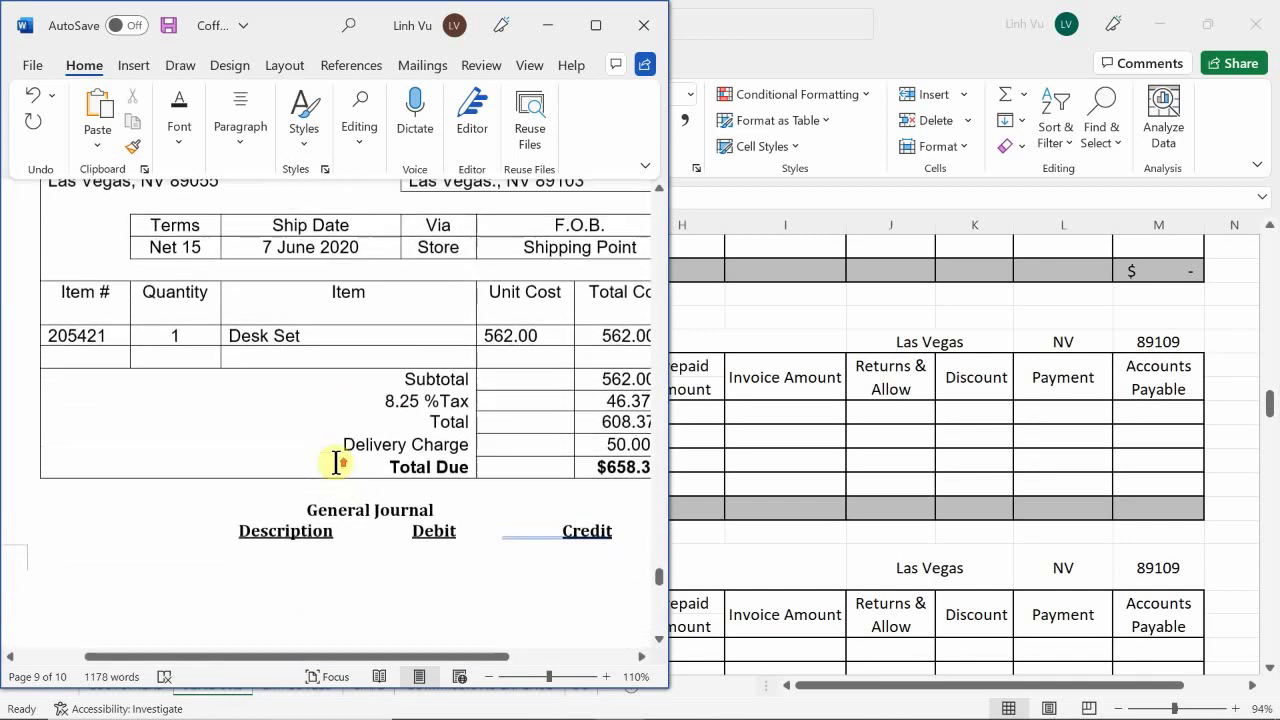
scroll(337, 462, up, 2)
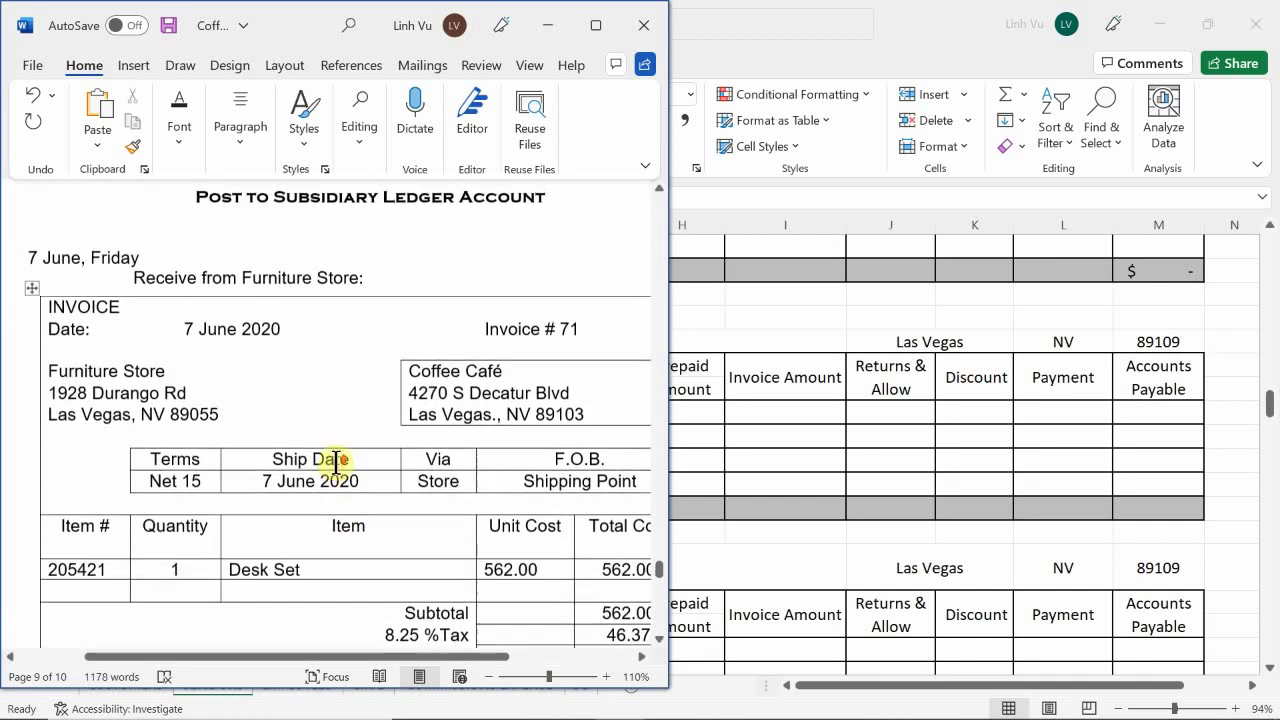
scroll(337, 462, up, 1)
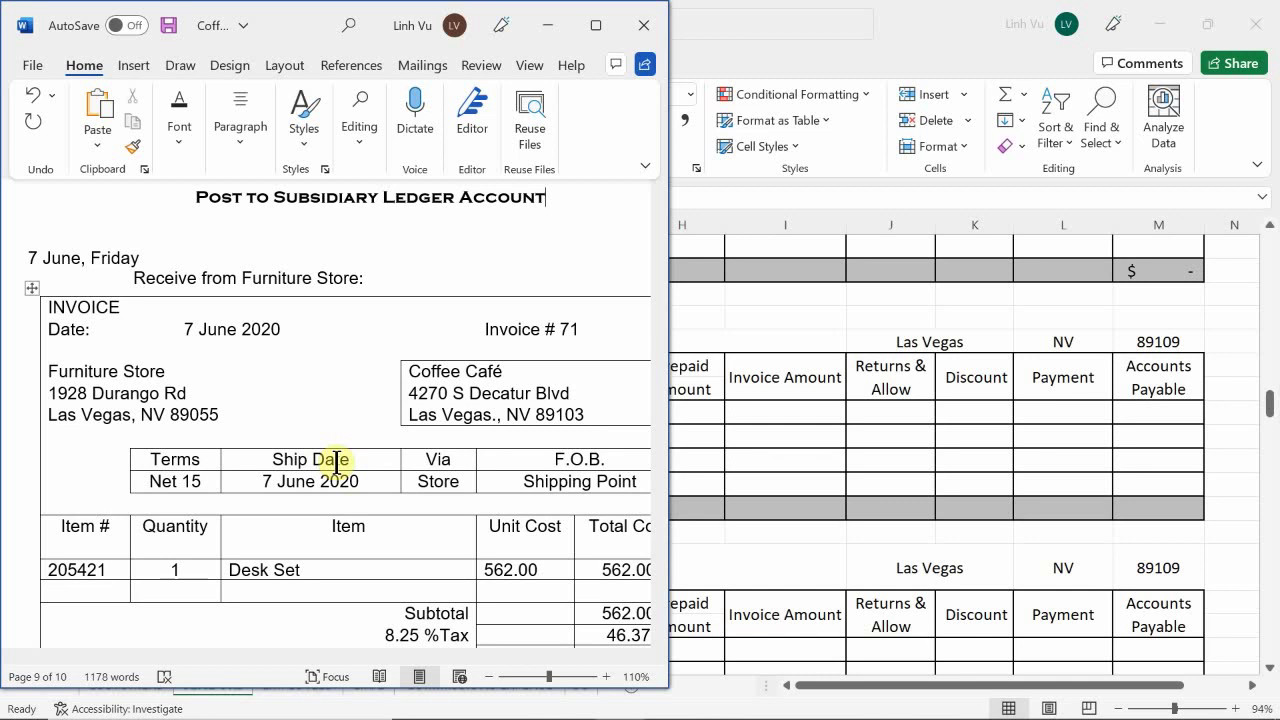
scroll(336, 462, up, 1)
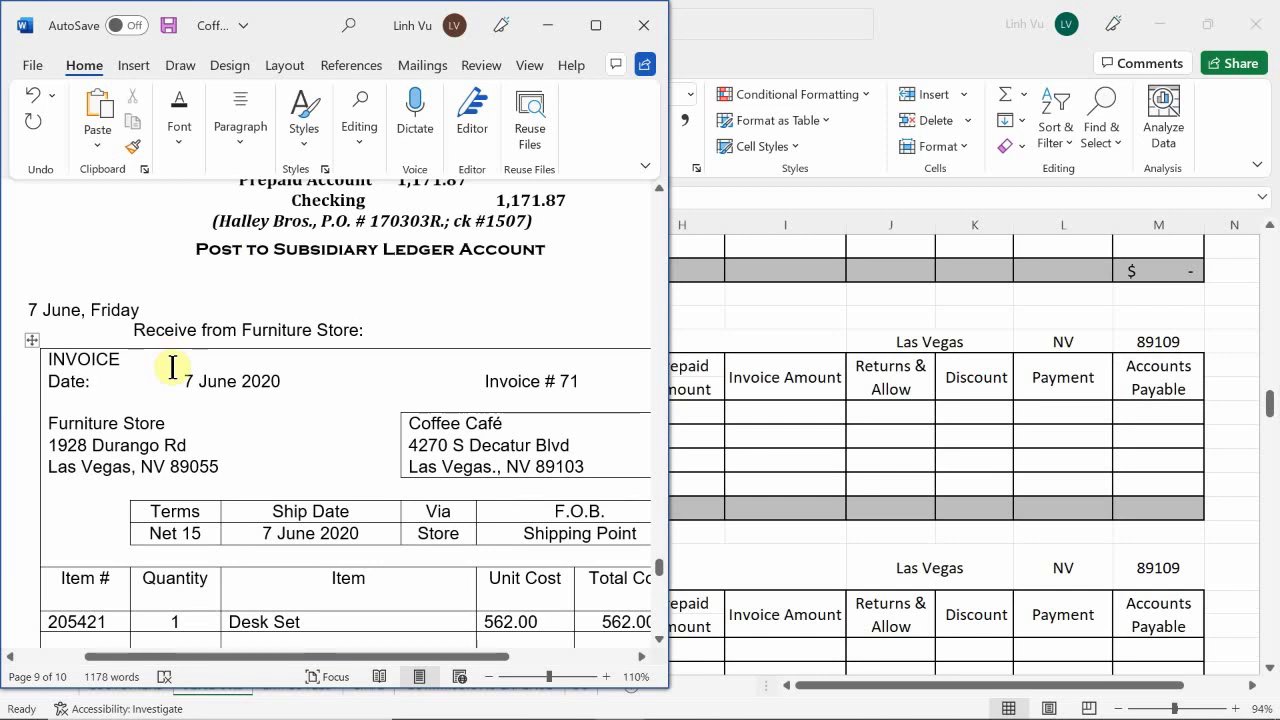
scroll(172, 368, down, 1)
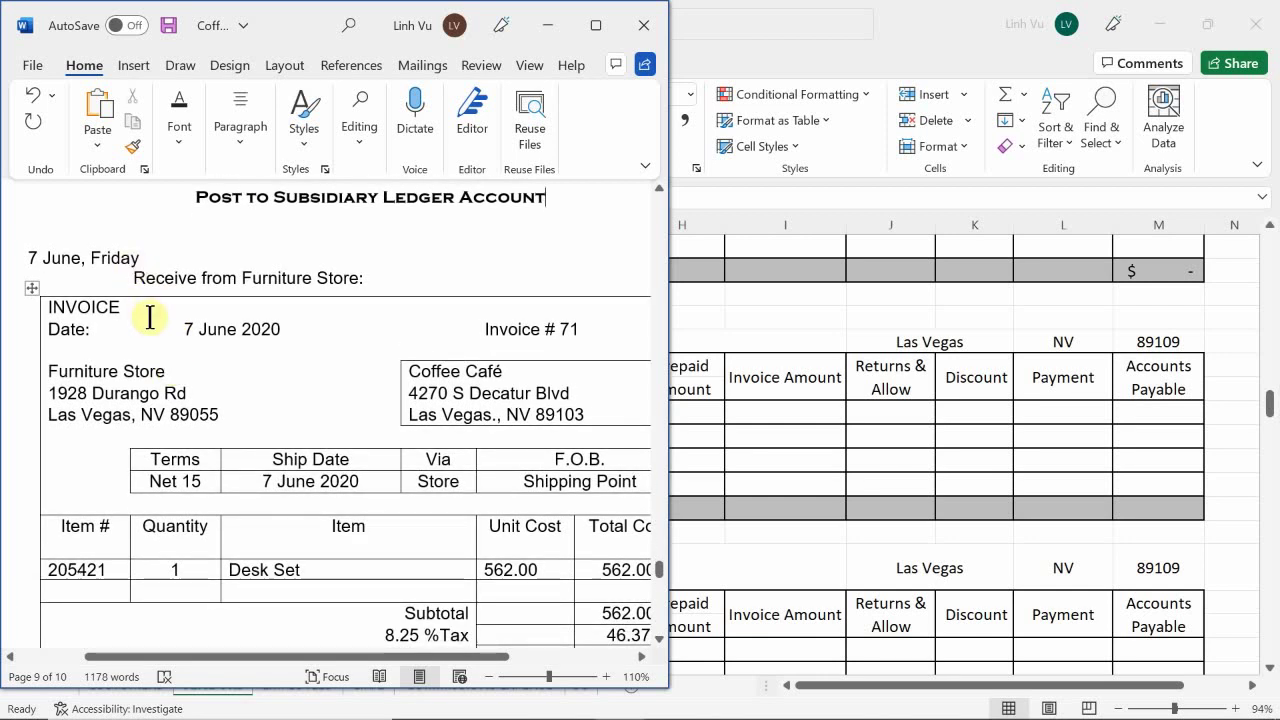
scroll(152, 317, down, 2)
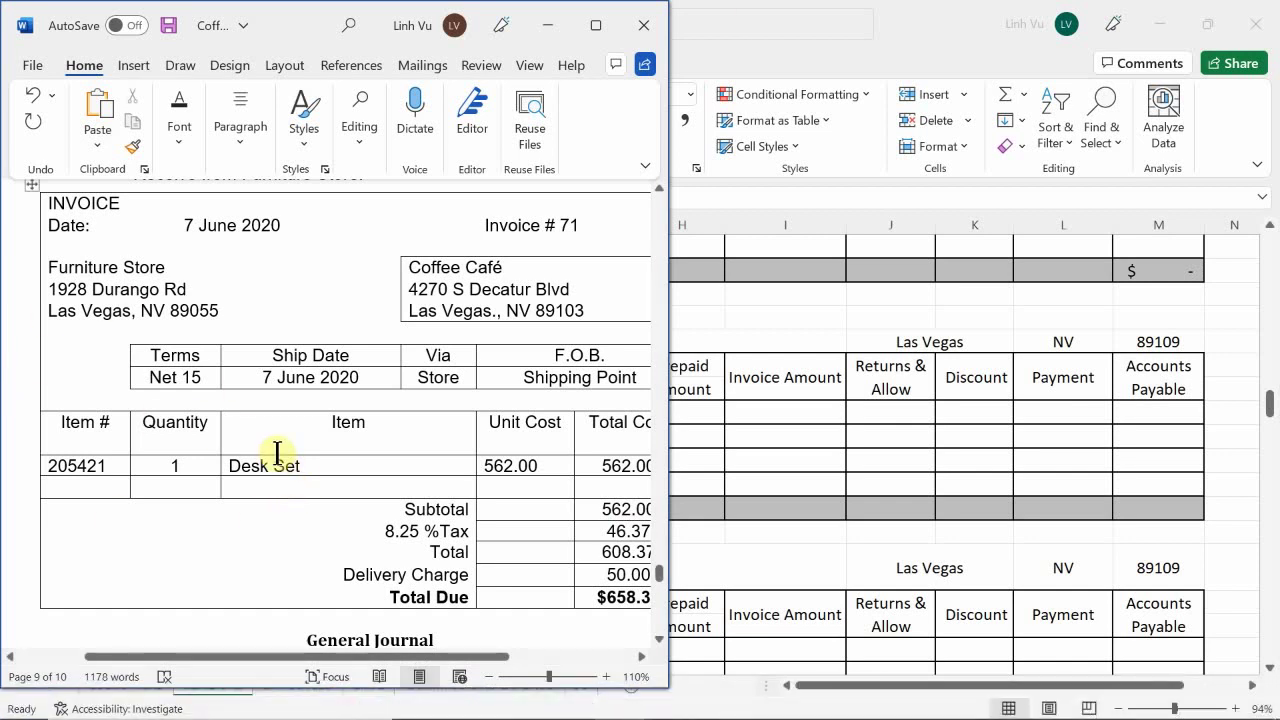
drag(300, 660, 338, 680)
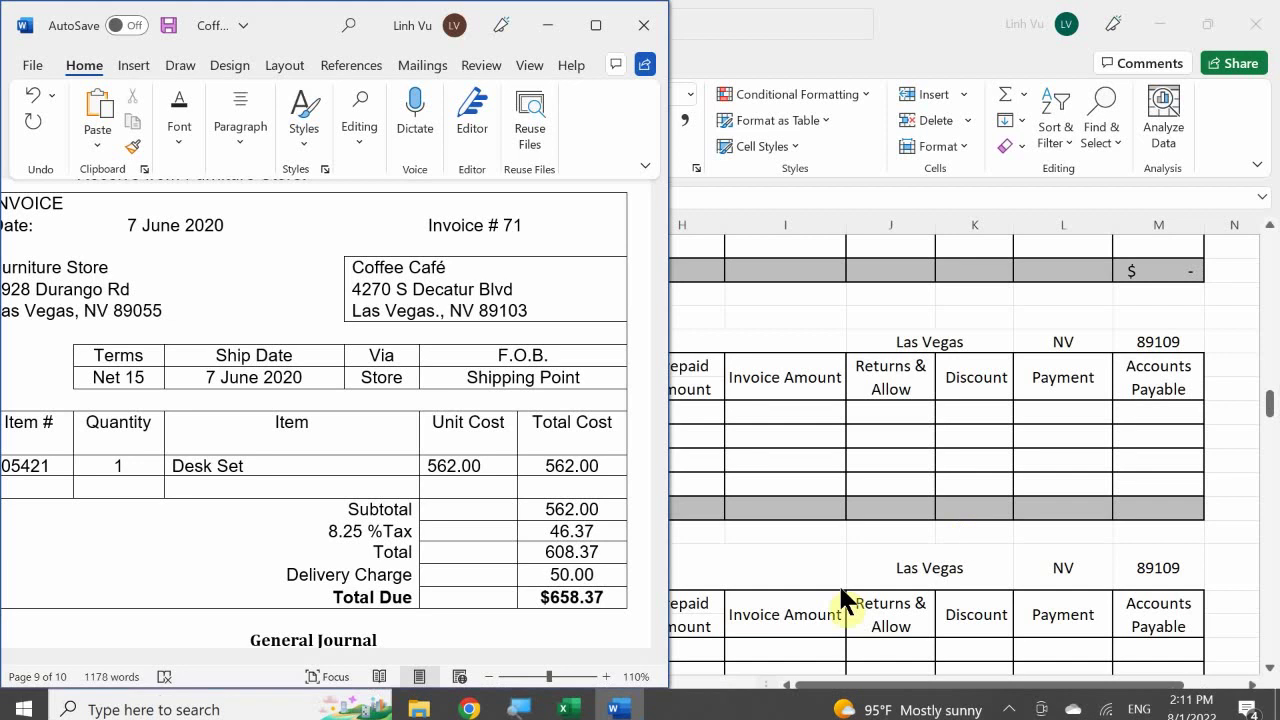
Switch to the general journal workbook in Excel and open its PO sheet at the first purchase order.
click(564, 698)
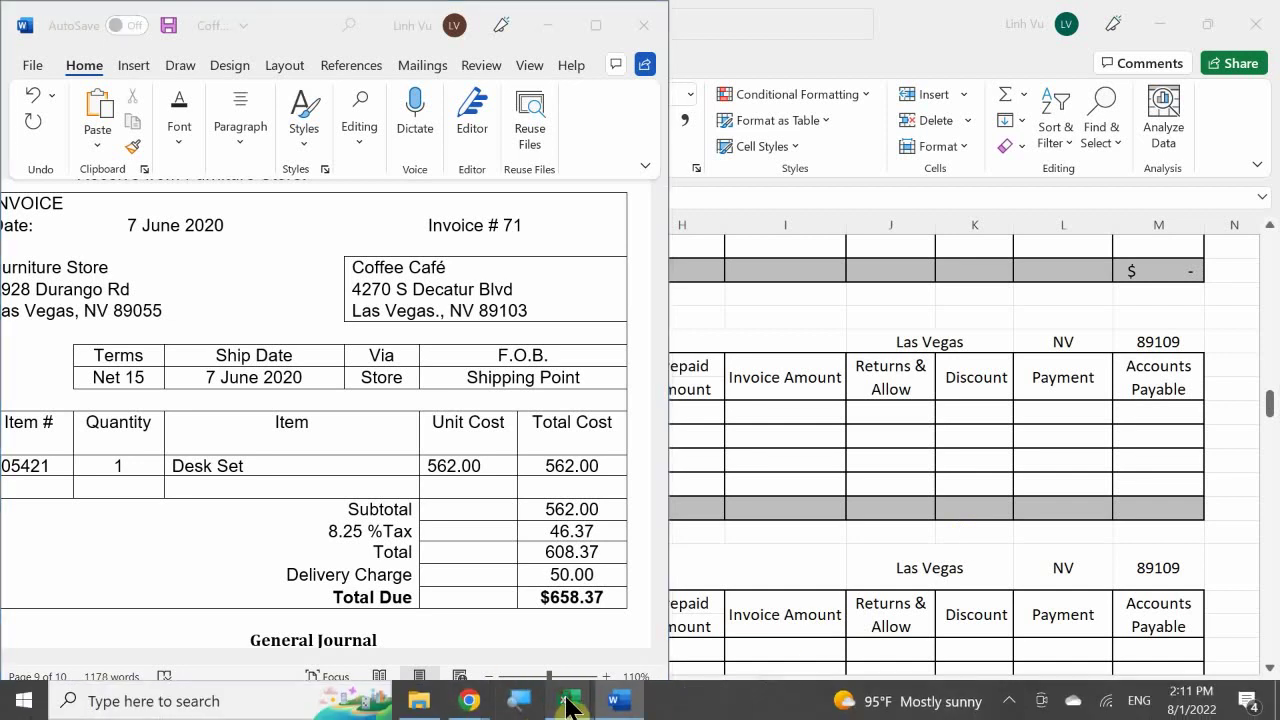
click(351, 605)
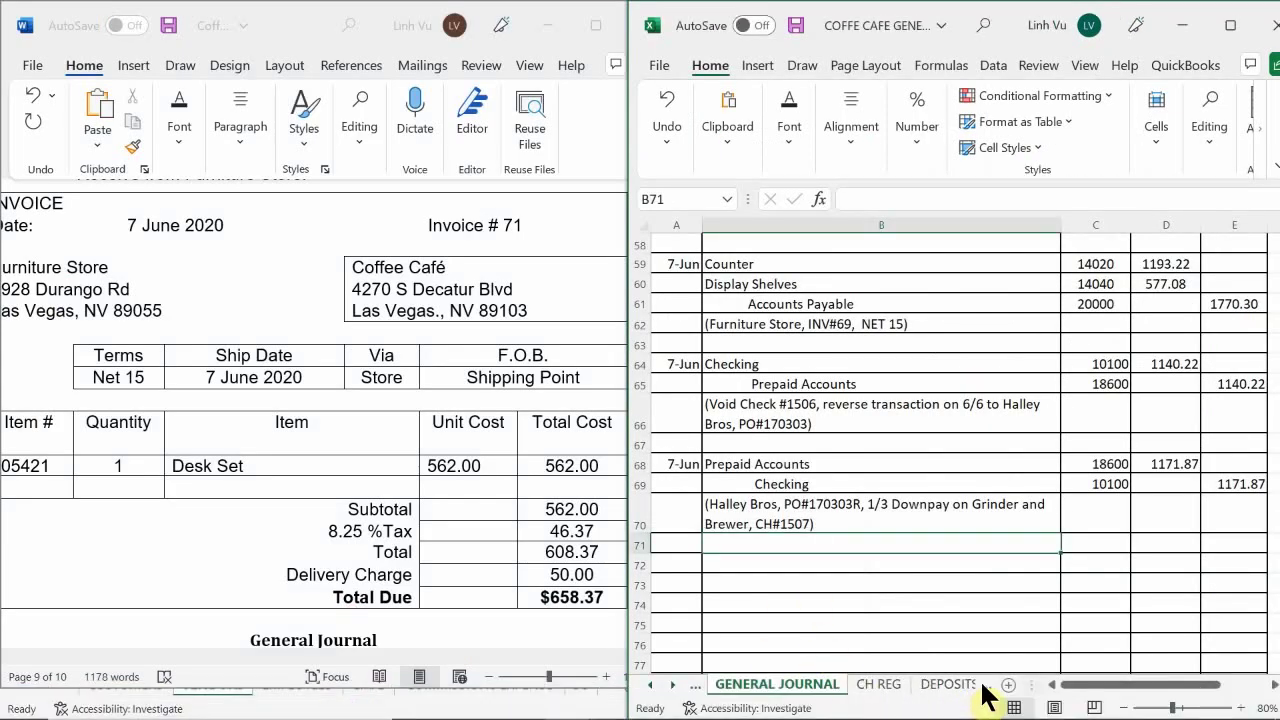
click(990, 686)
click(920, 686)
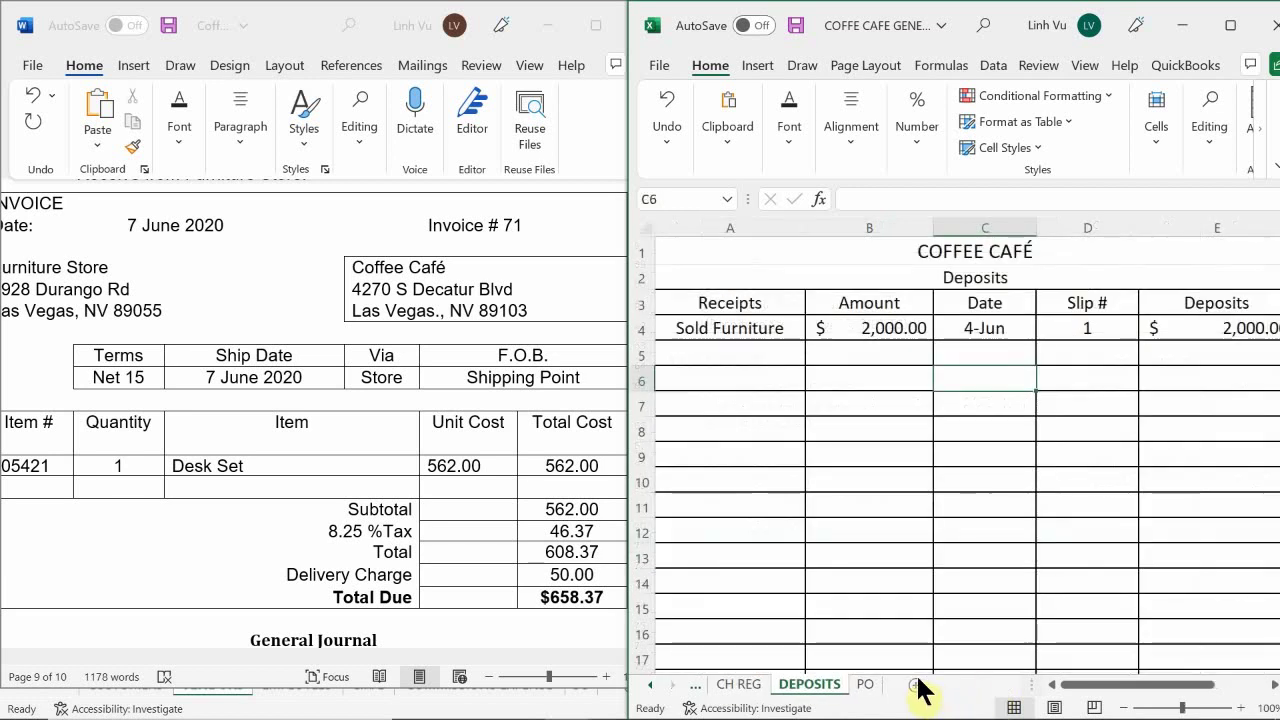
click(866, 684)
click(829, 537)
scroll(829, 530, up, 4)
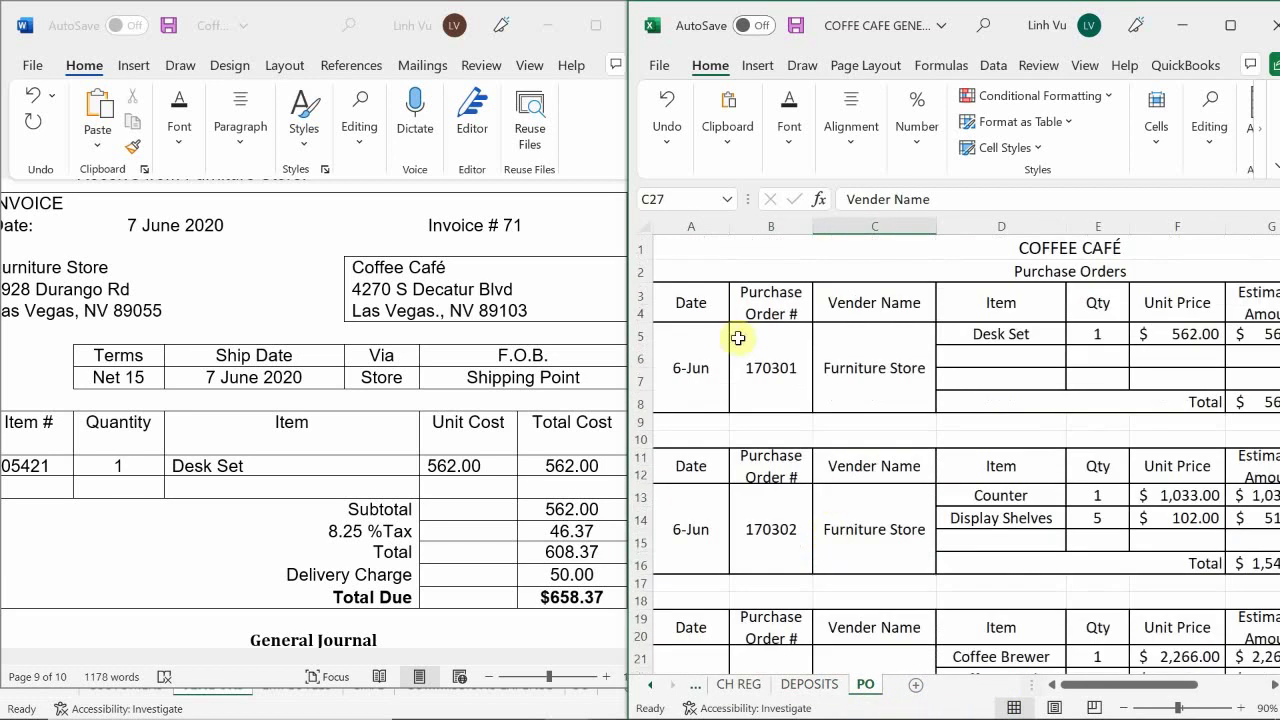
Enter 6/7 as the date received of the Furniture Store desk set purchase order.
click(697, 370)
key(Tab)
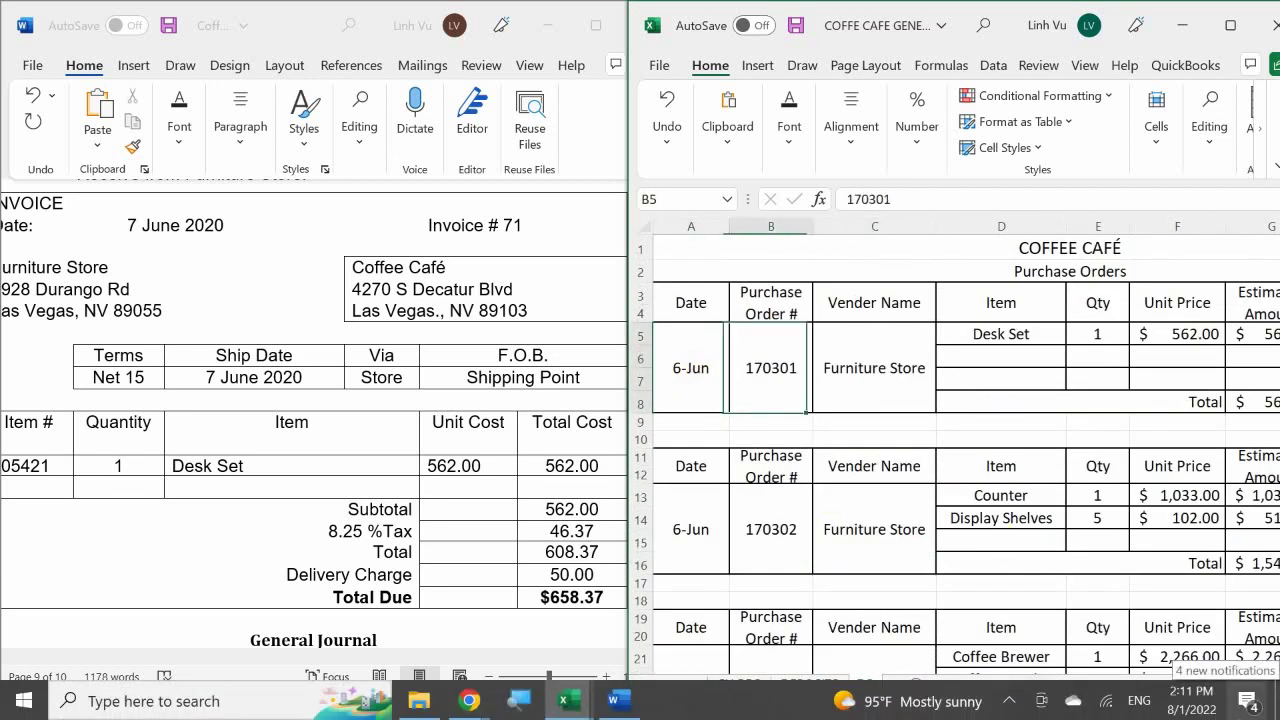
key(Tab)
key(Tab)
key(Tab)
key(Tab)
key(Tab)
key(Tab)
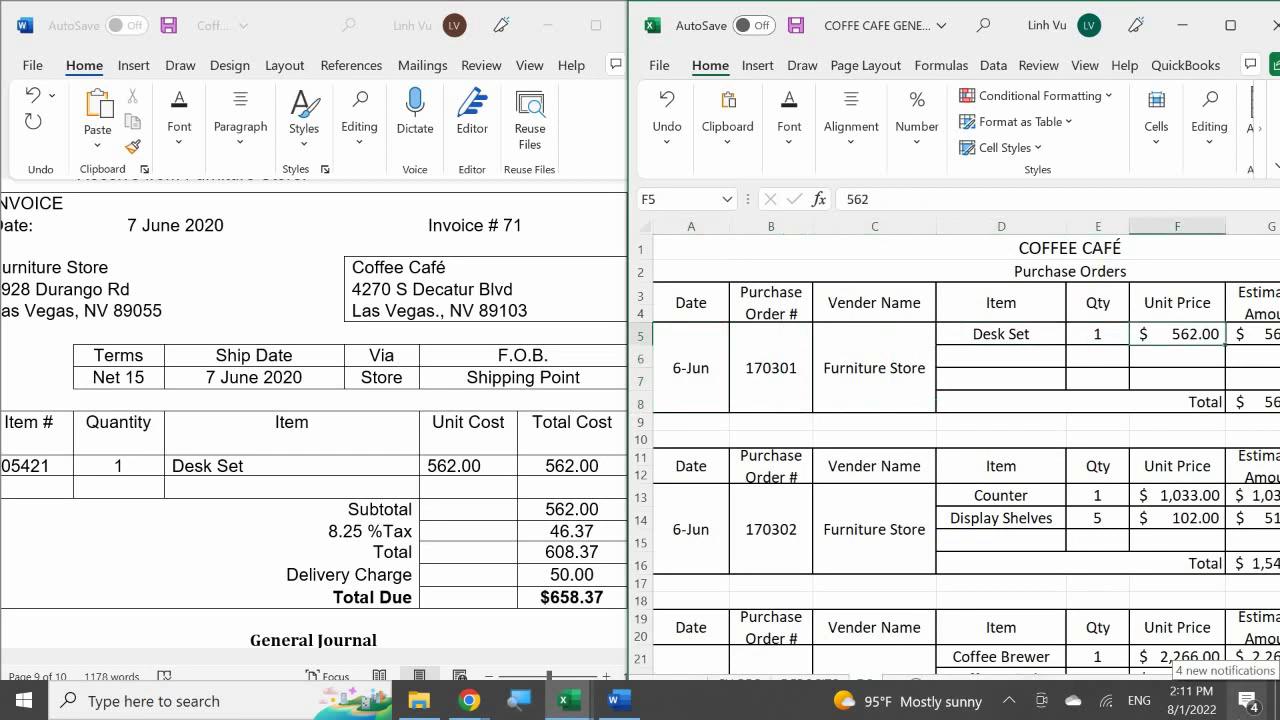
key(Tab)
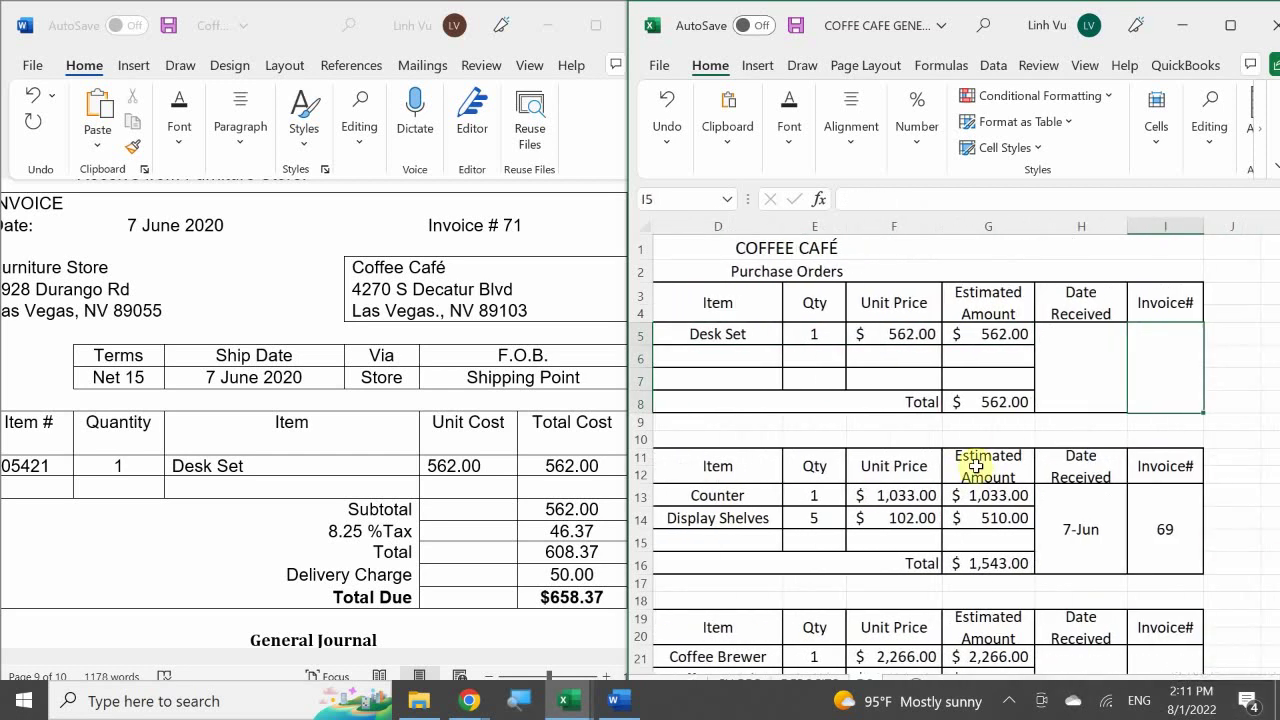
click(1080, 370)
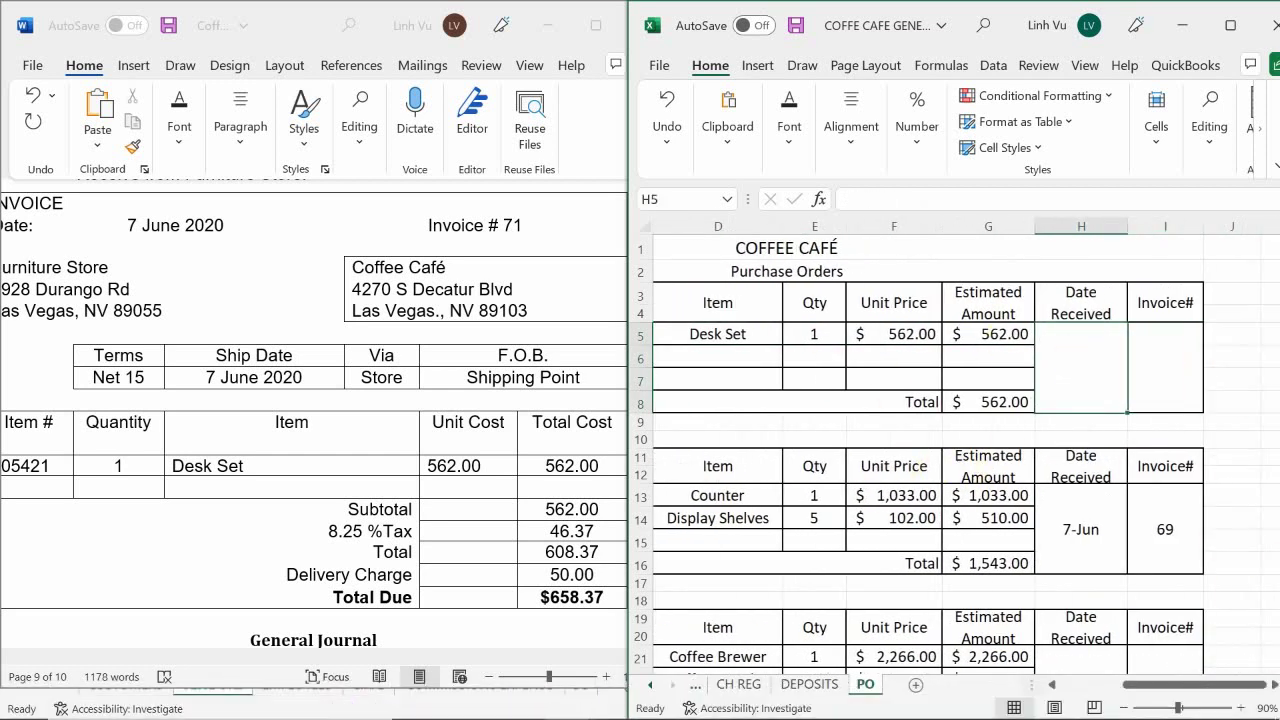
text(6/7)
key(Return)
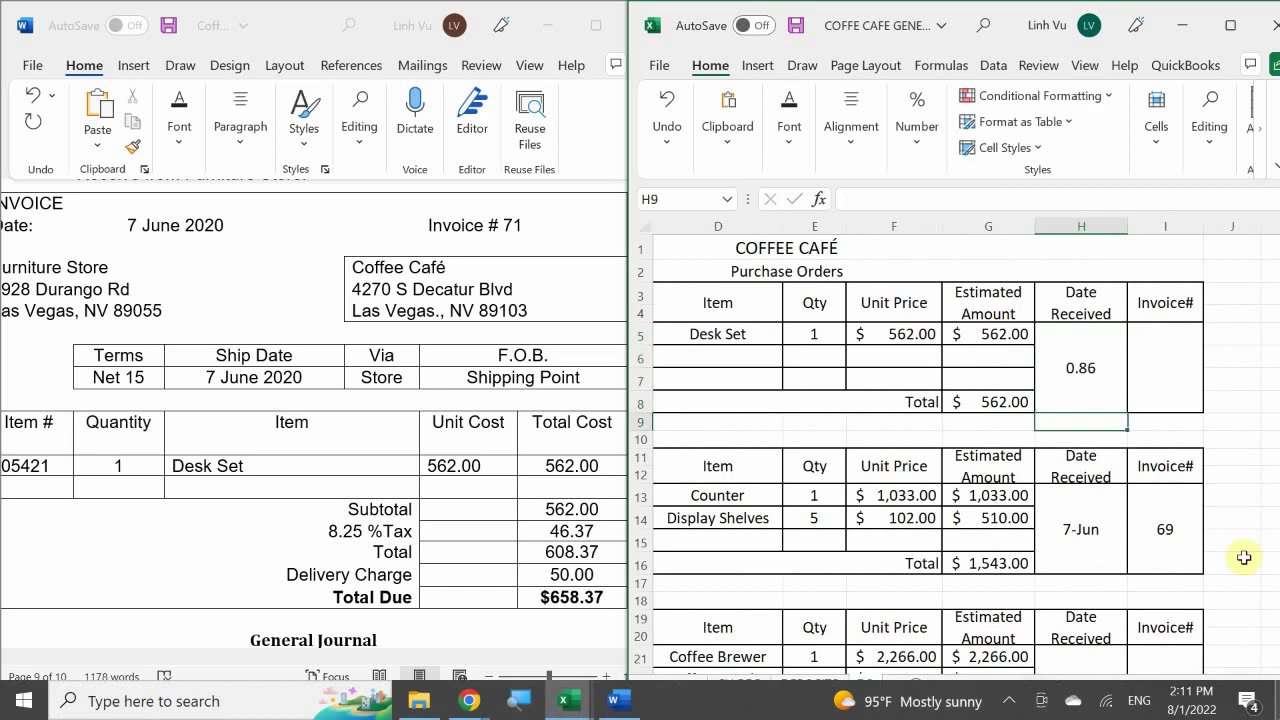
Format the Date Received cell of the desk set purchase order as a date of type 14-Mar.
click(1082, 356)
right_click(1082, 356)
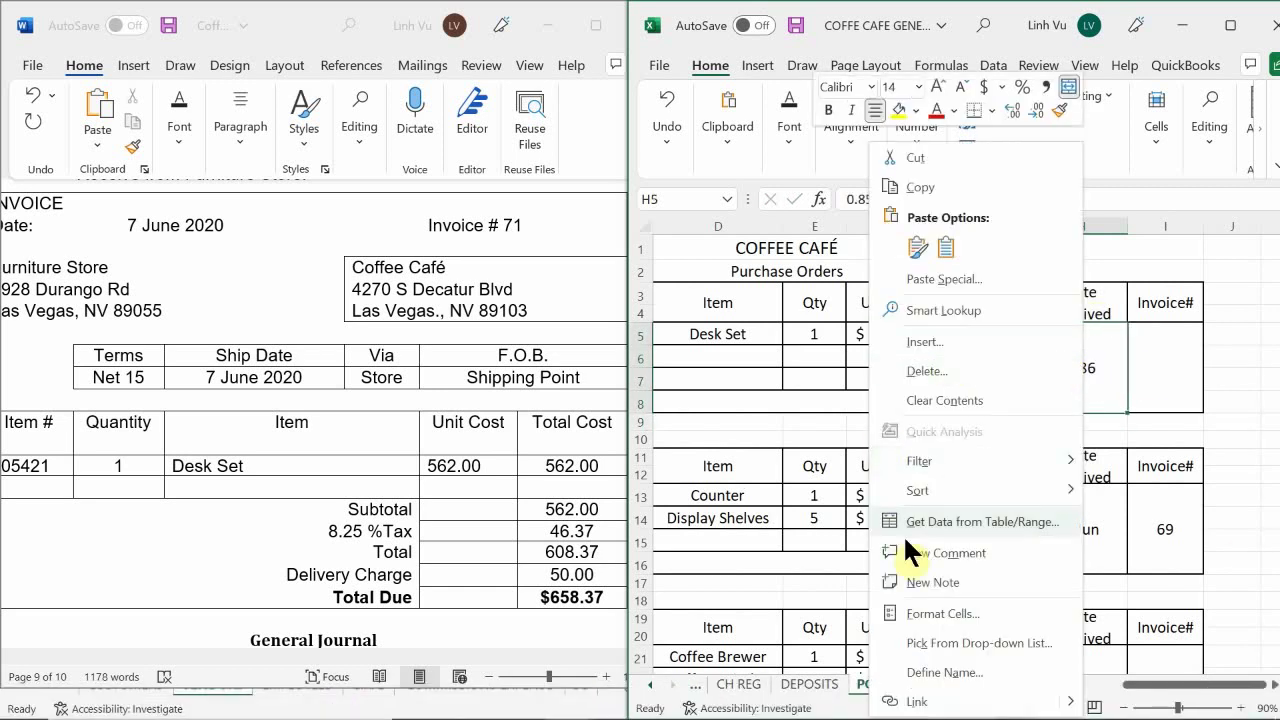
click(946, 609)
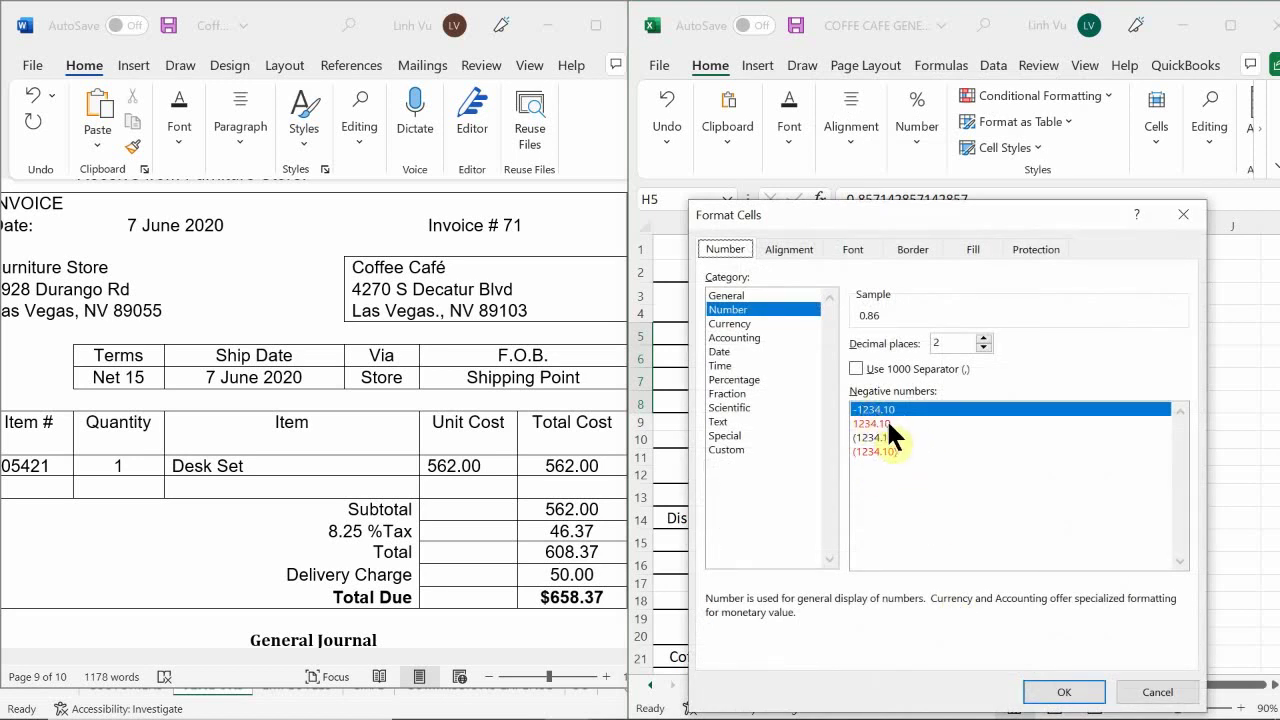
click(720, 351)
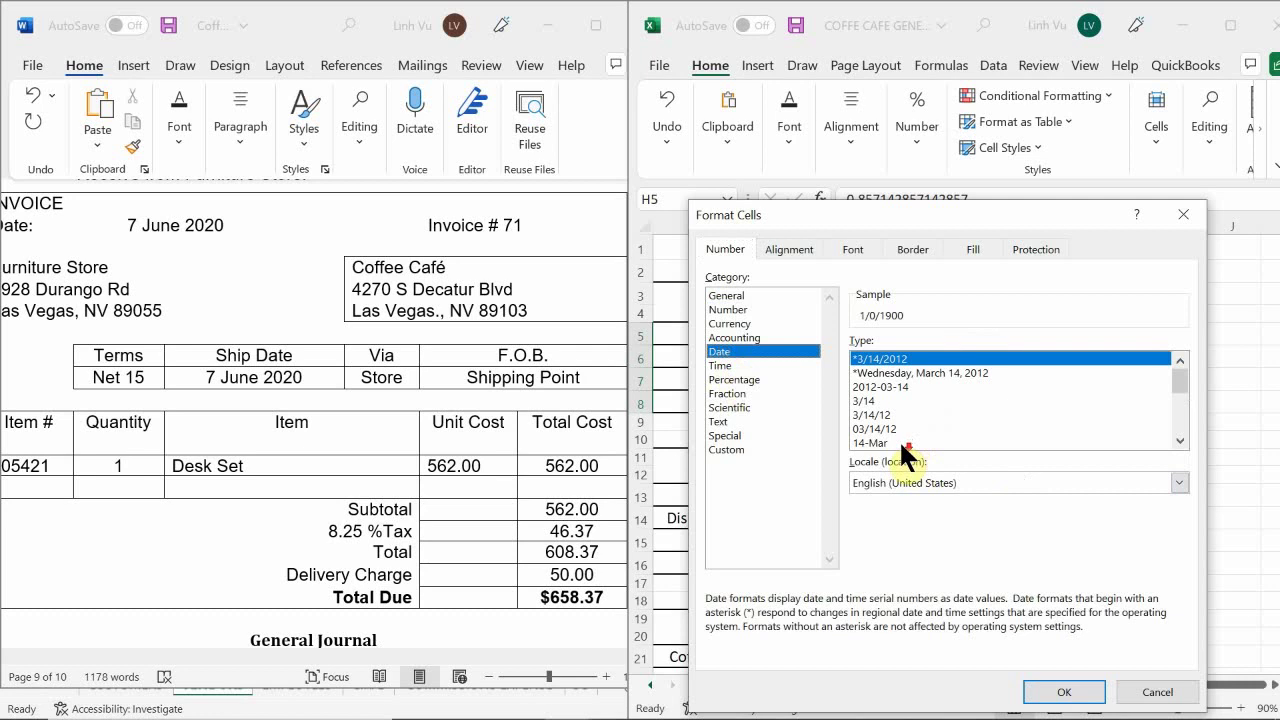
click(900, 442)
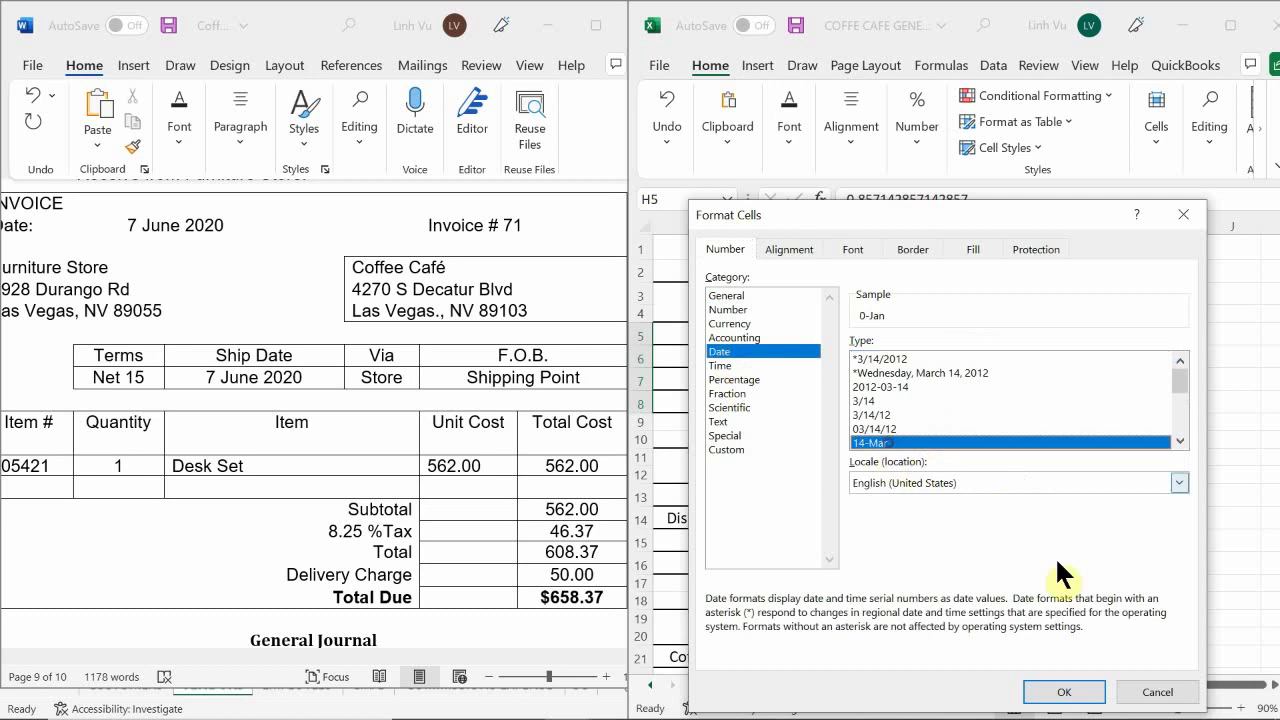
click(1064, 692)
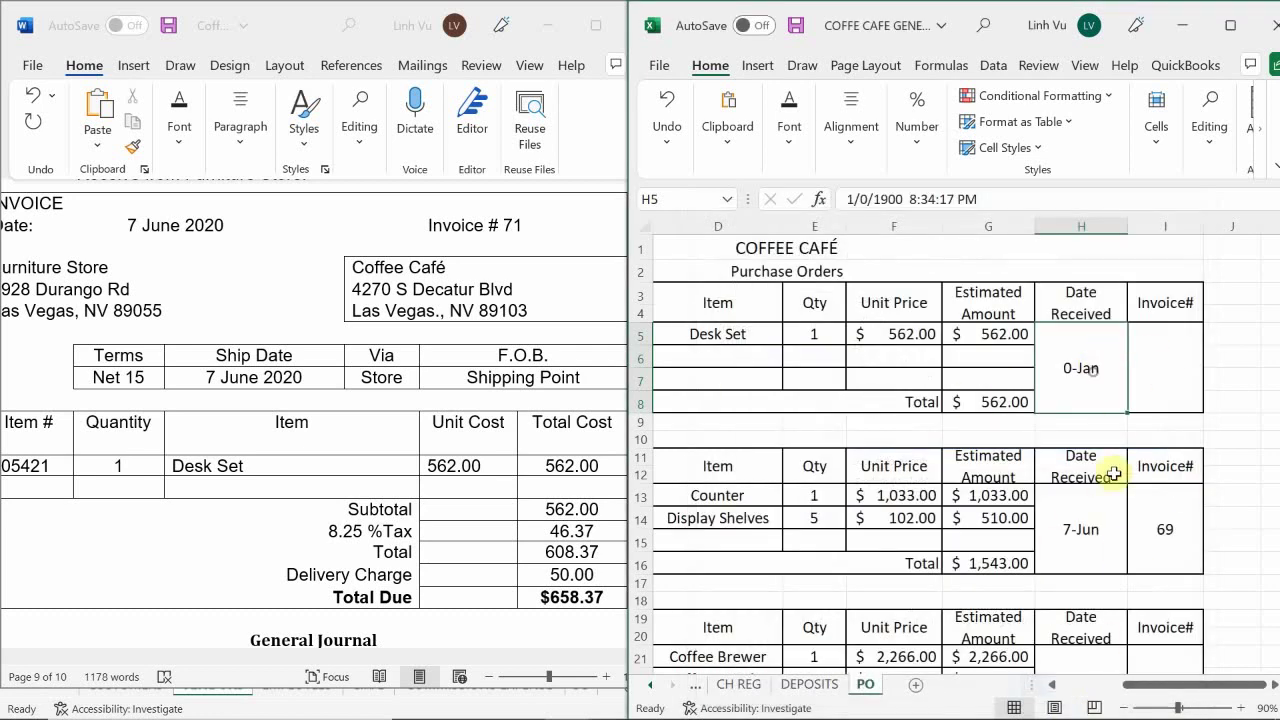
Re-enter 6/7 as the desk set order's date received and record 71 as its invoice number.
text(6/7)
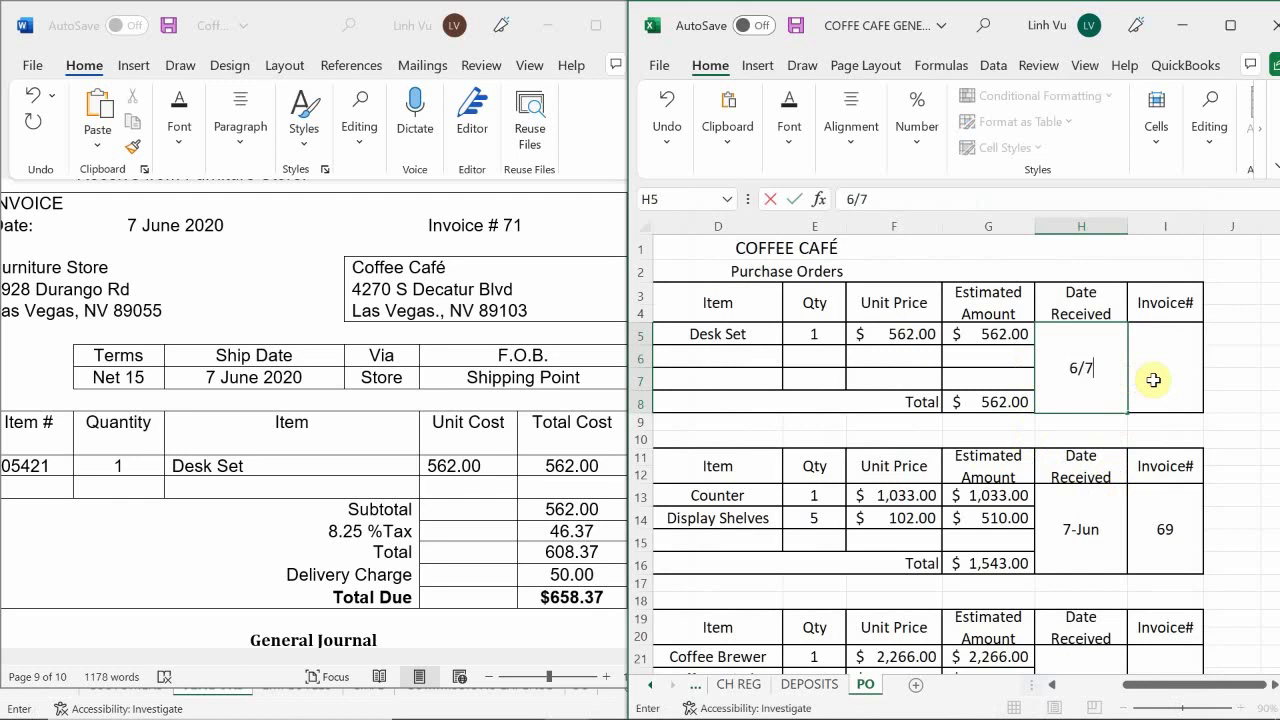
key(Return)
key(Tab)
click(1153, 380)
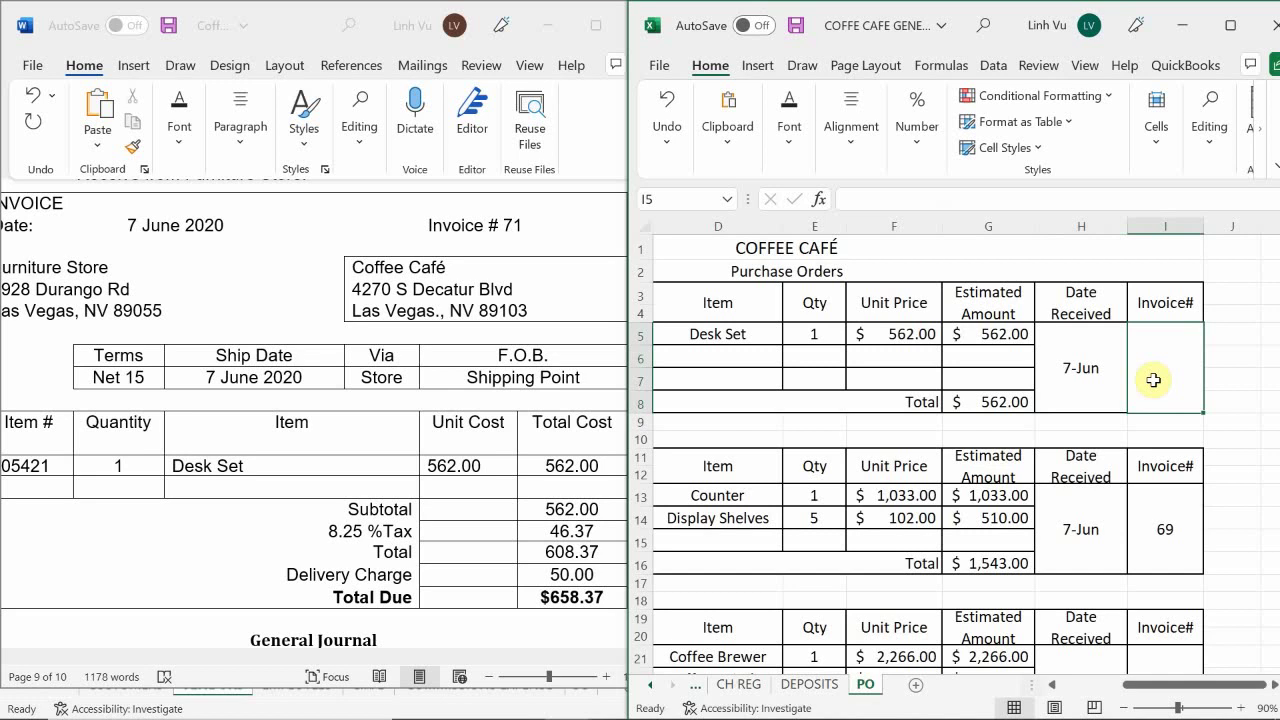
text(71)
key(Return)
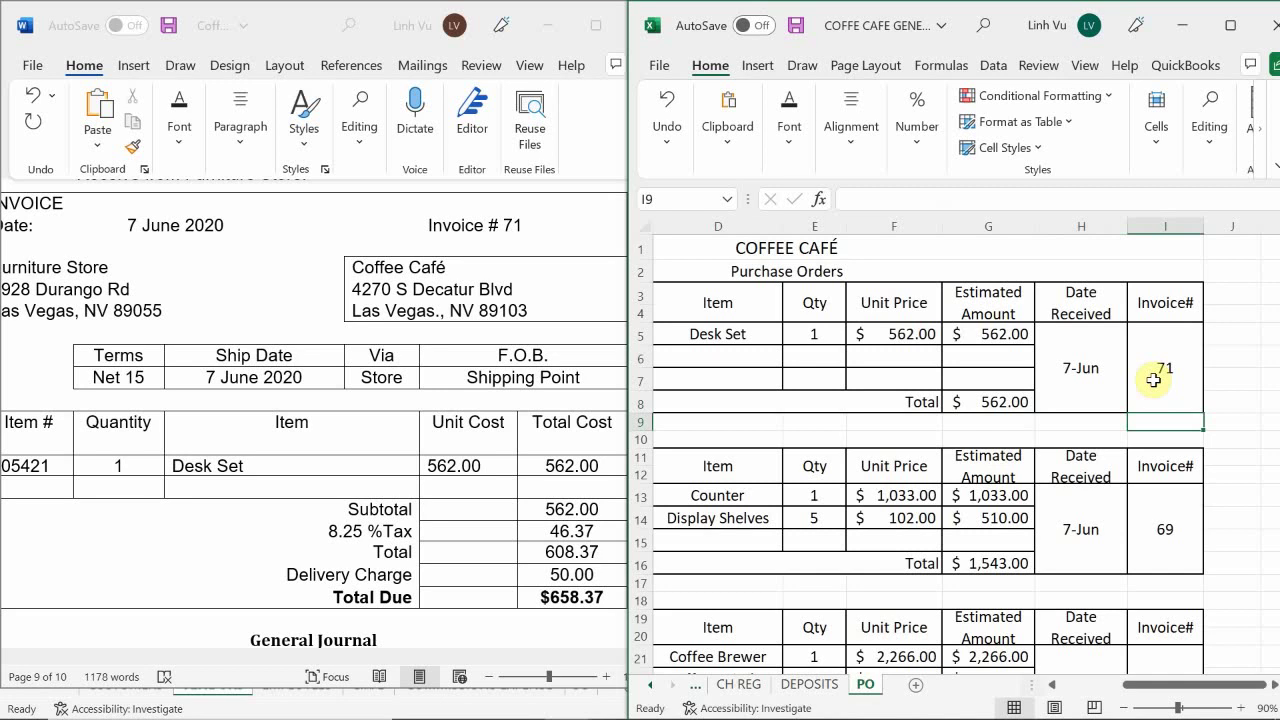
Open the general journal sheet and date a new entry 6/7 in row 72, below the Halley Bros check entry.
click(704, 385)
key(Home)
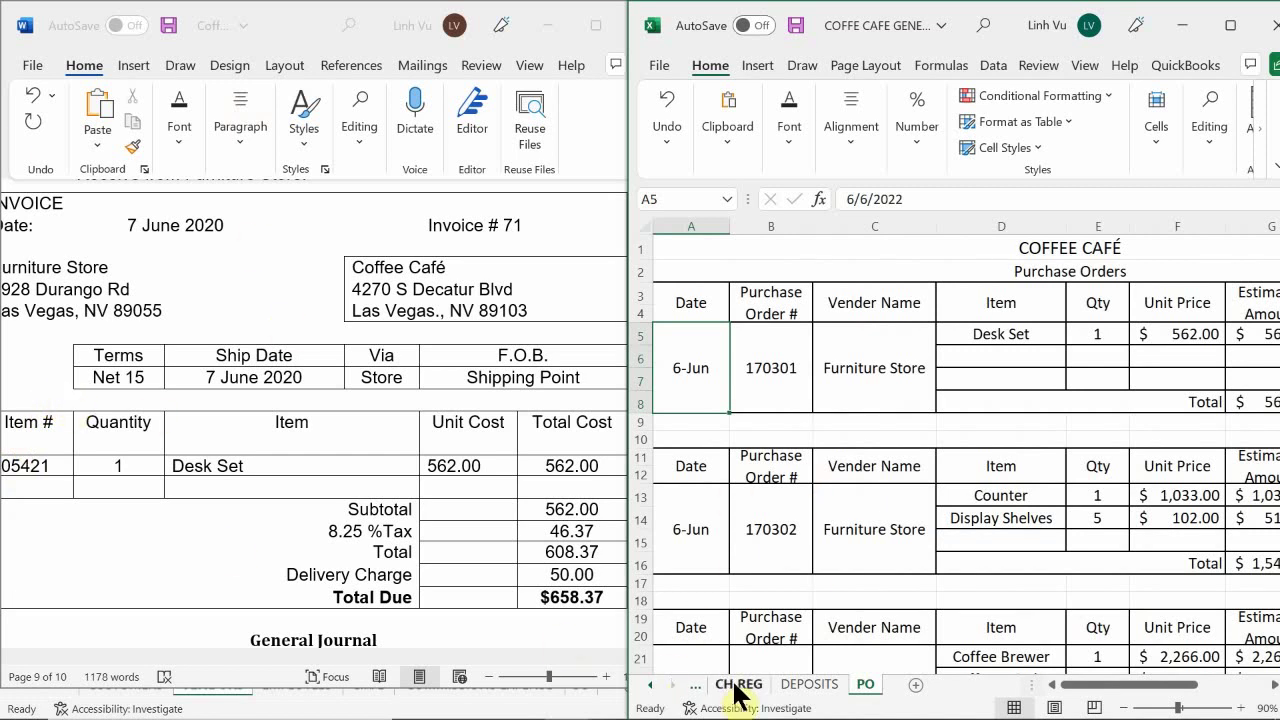
click(650, 685)
click(650, 685)
click(650, 685)
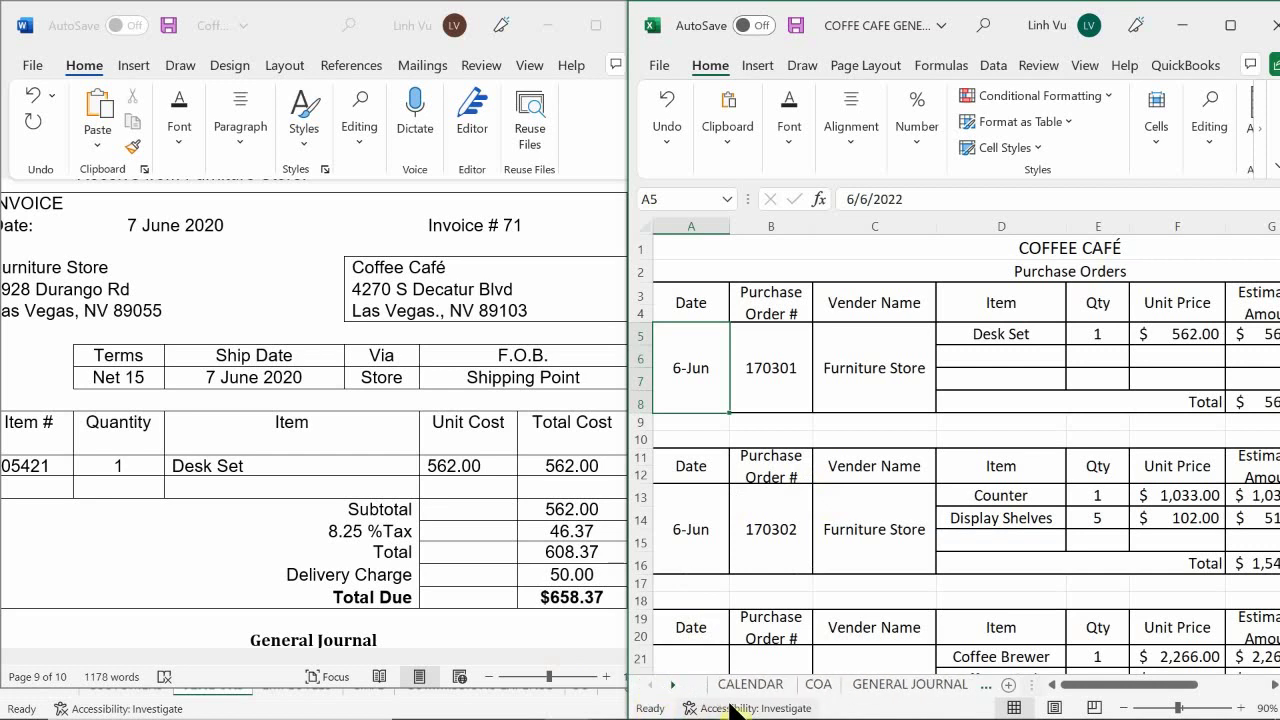
click(870, 686)
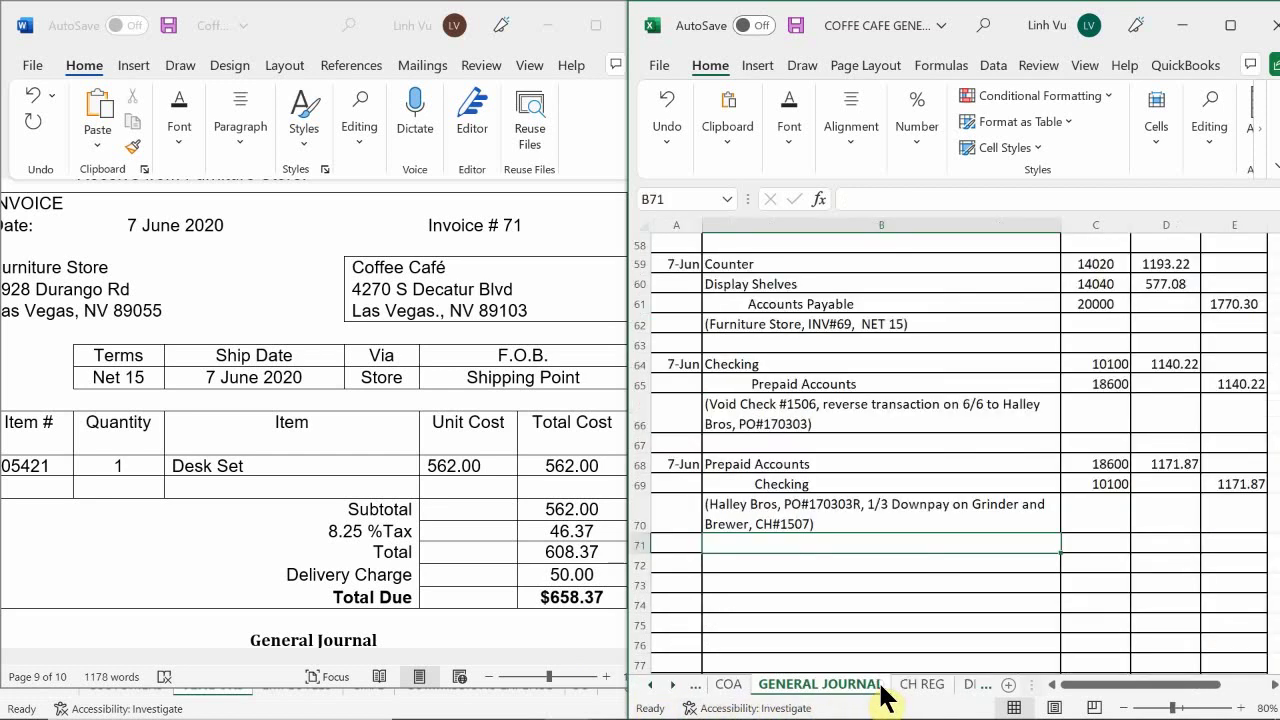
click(761, 442)
scroll(763, 438, down, 2)
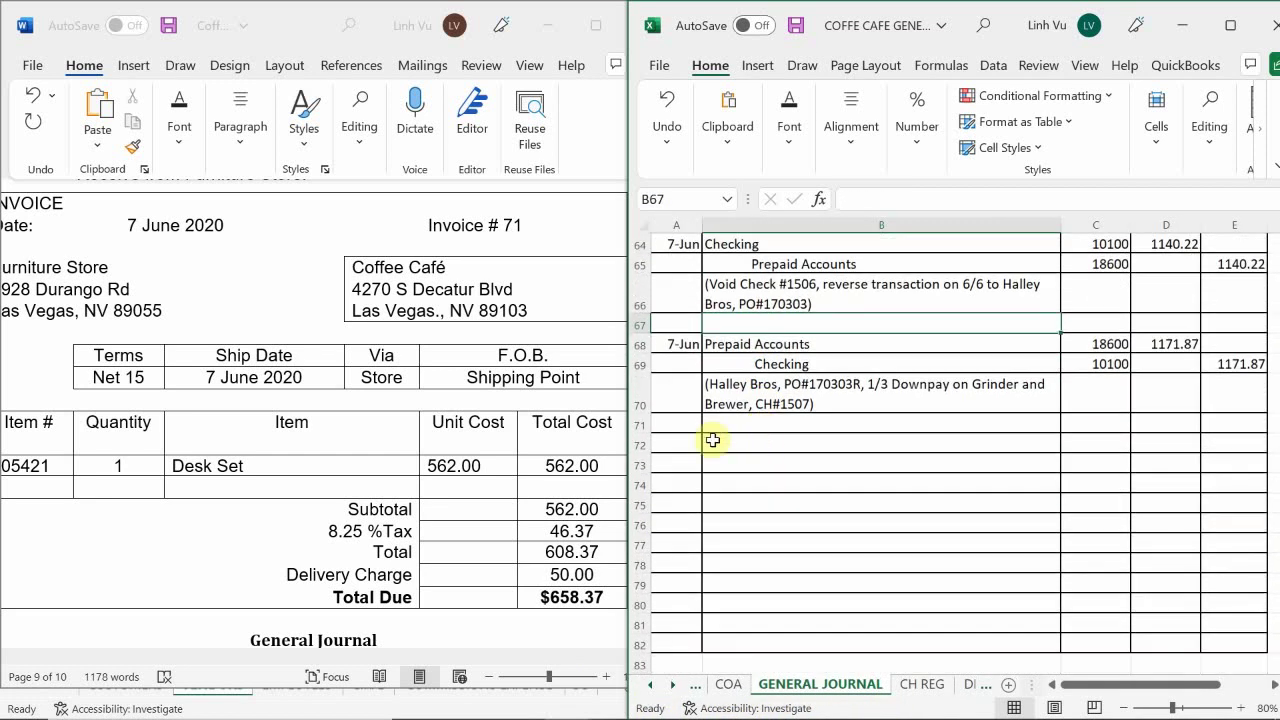
click(674, 443)
text(6/7)
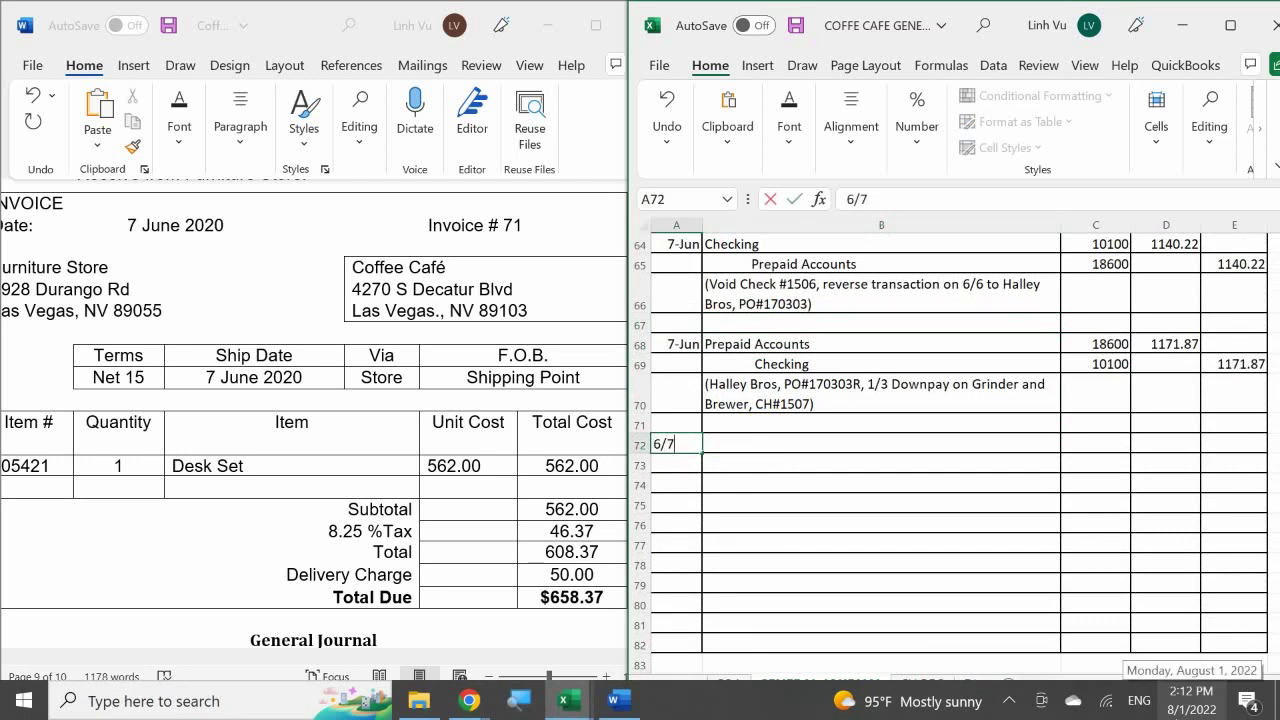
key(Return)
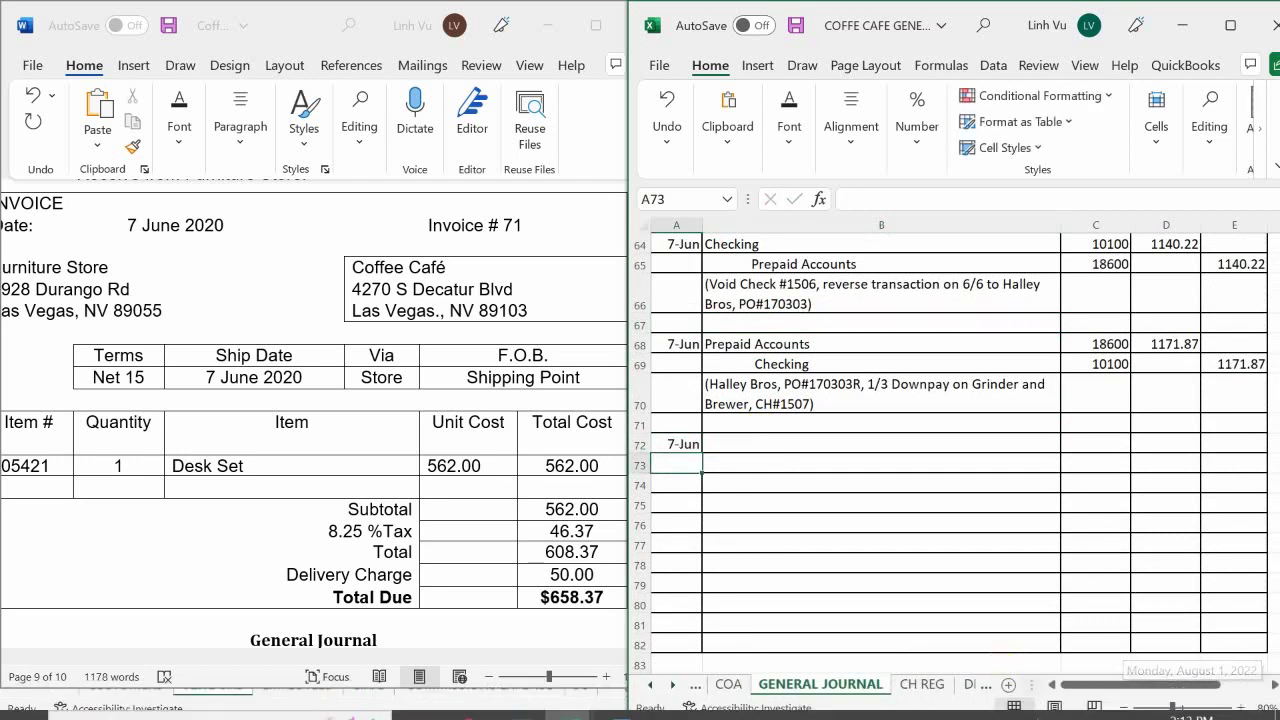
Look up the account numbers for Desk Set and Accounts Payable in the chart of accounts.
click(728, 684)
scroll(790, 468, down, 2)
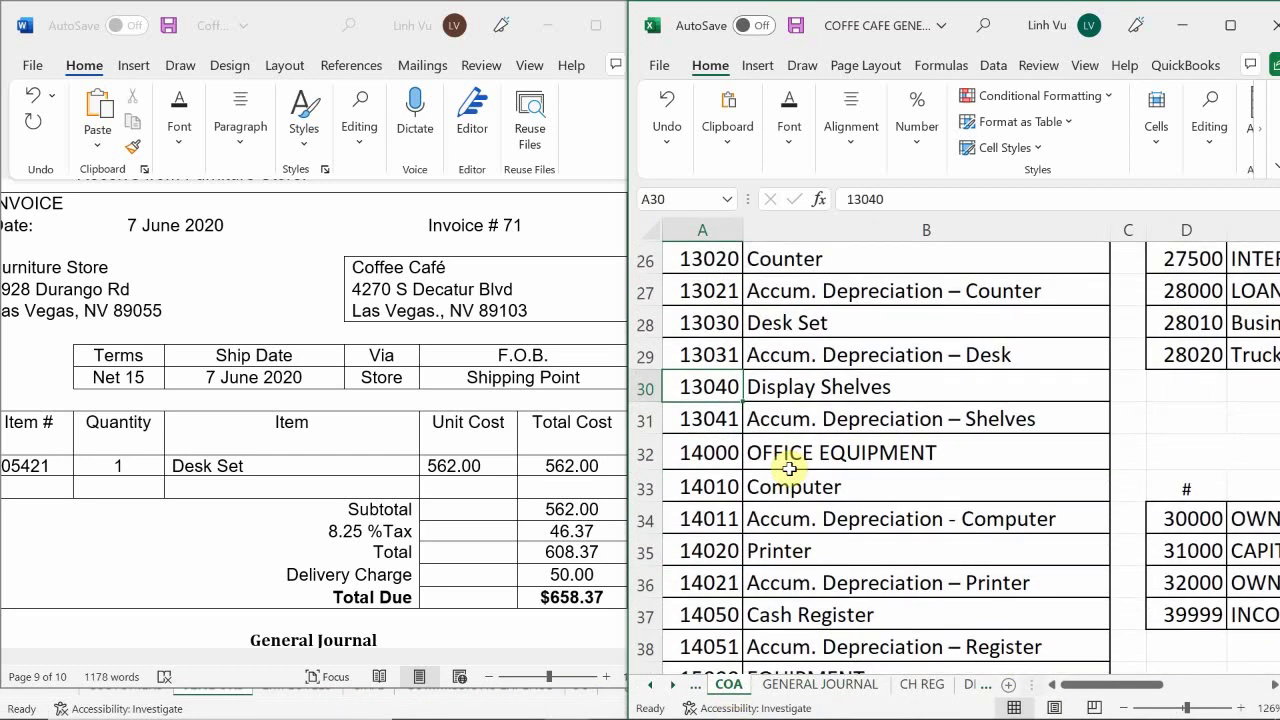
scroll(790, 468, up, 1)
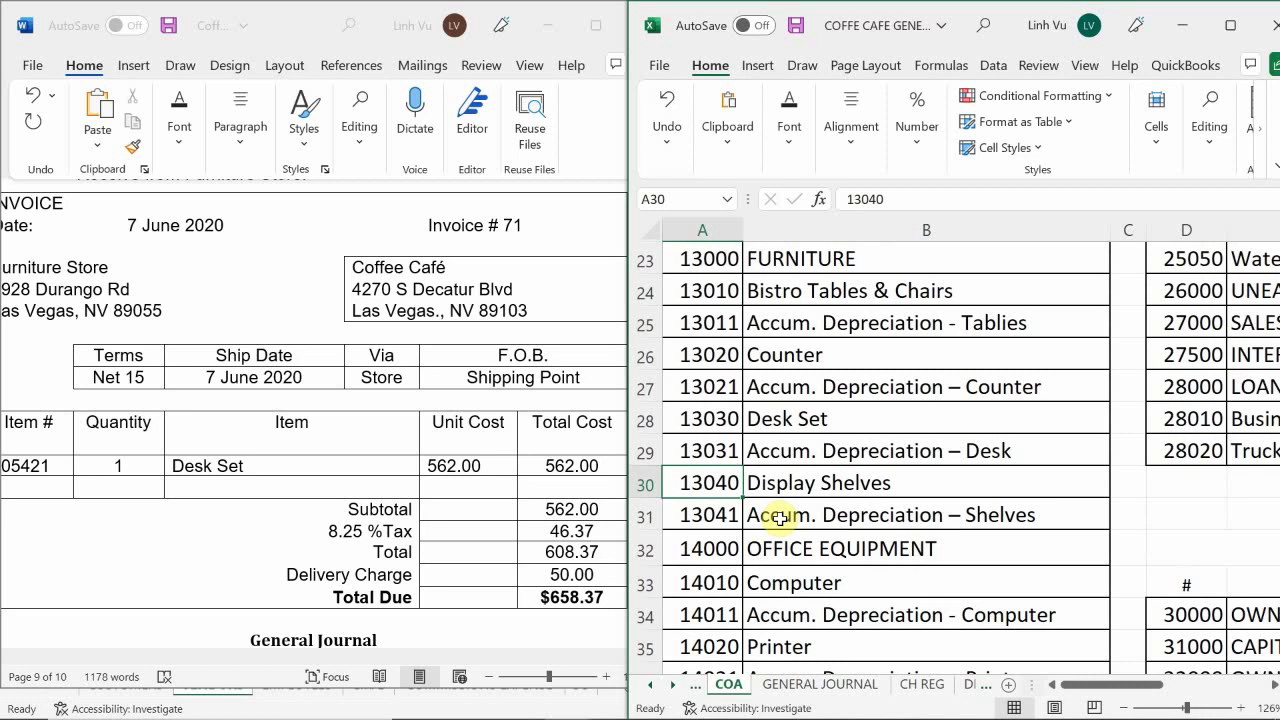
click(931, 443)
scroll(1046, 423, up, 7)
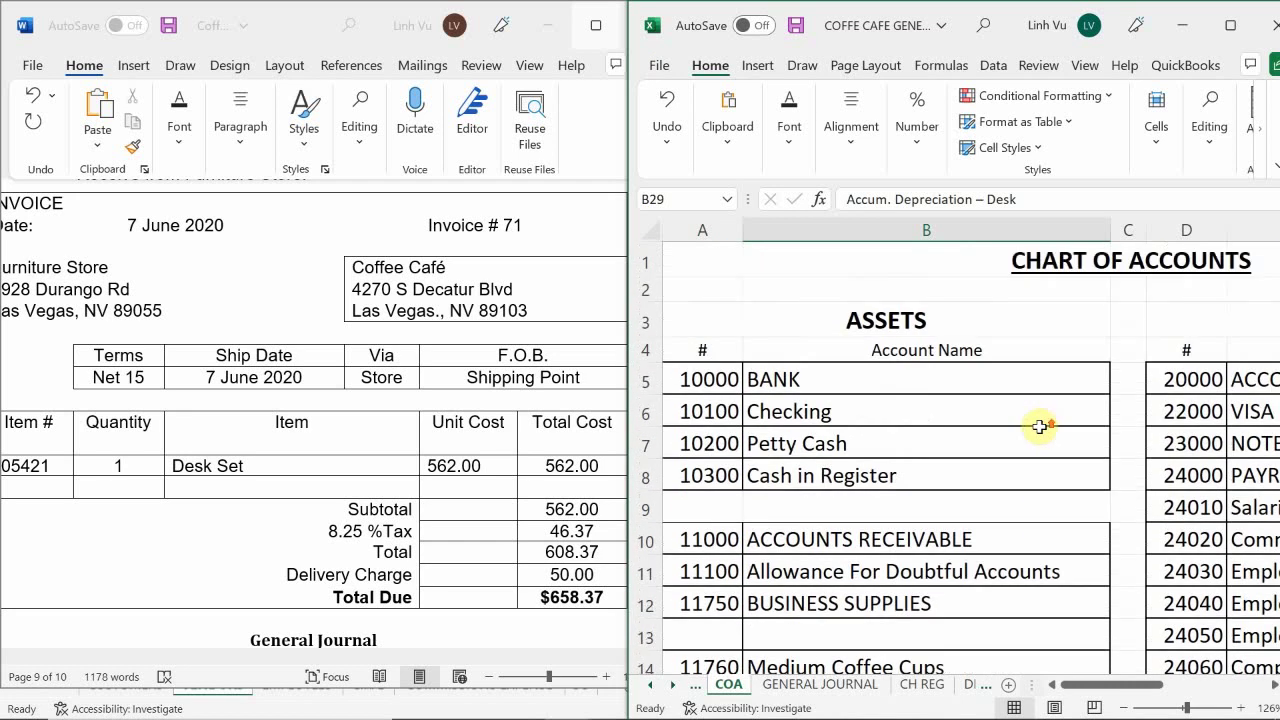
drag(1094, 691, 1155, 708)
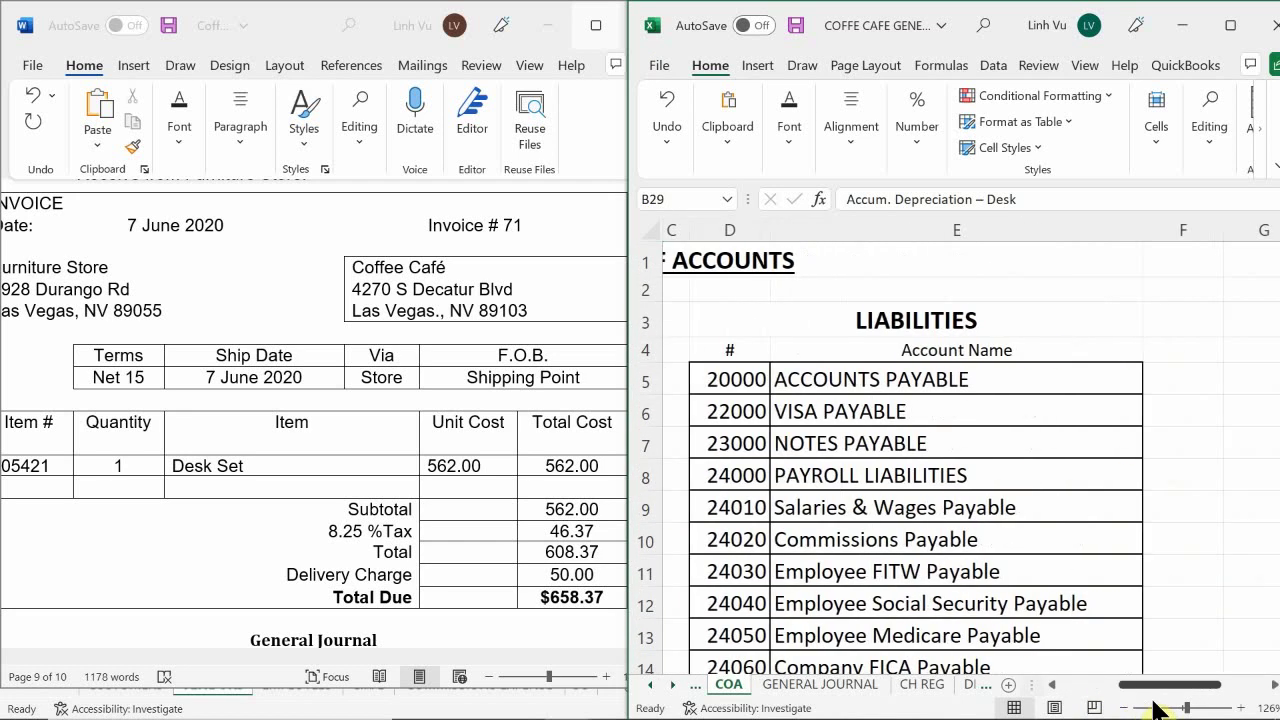
drag(1117, 685, 1112, 685)
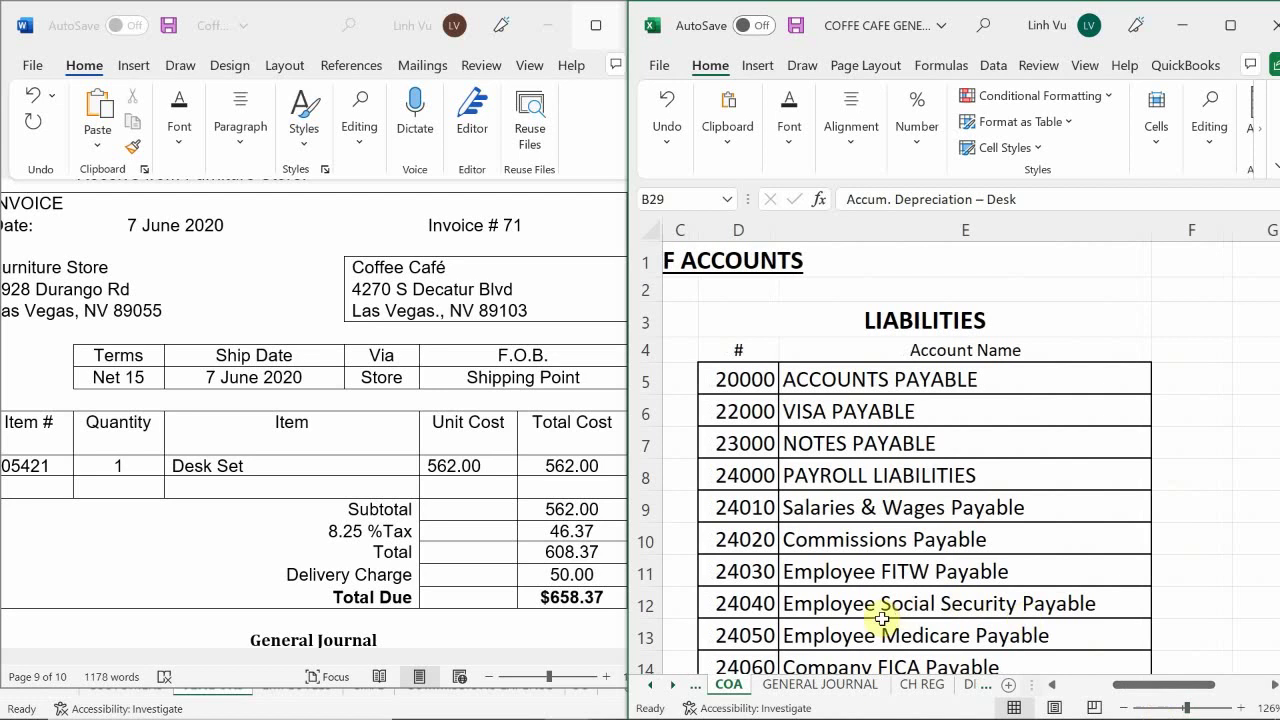
Return to the general journal and record the Desk Set debit in row 72 with account 13030 and amount 658.37.
click(858, 688)
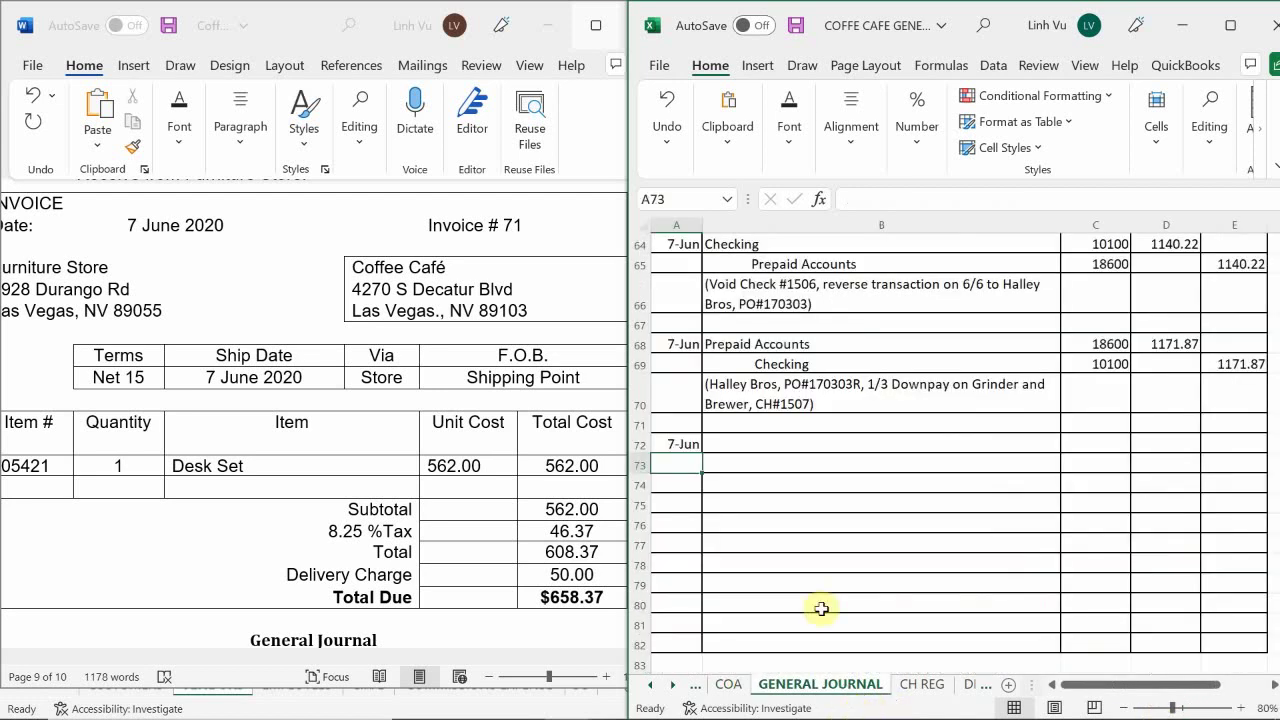
click(748, 445)
text(D)
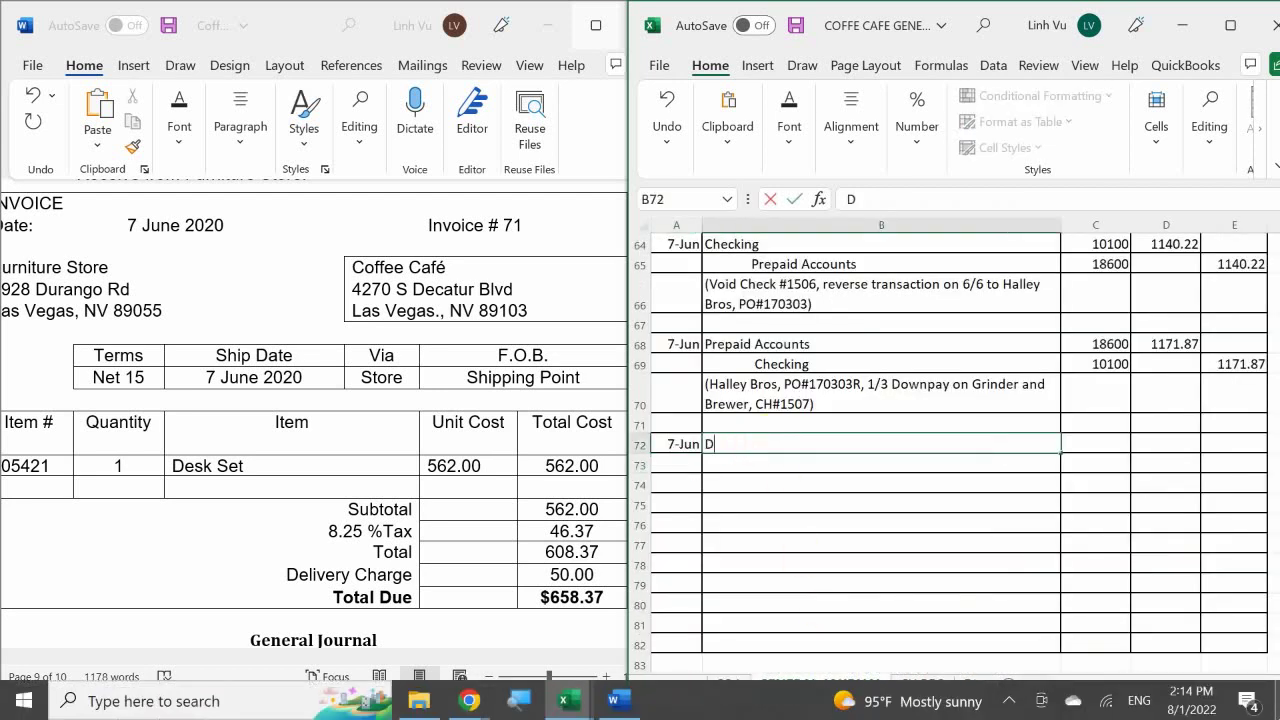
text(esk Set)
key(ctrl+Return)
click(1095, 443)
text(13030)
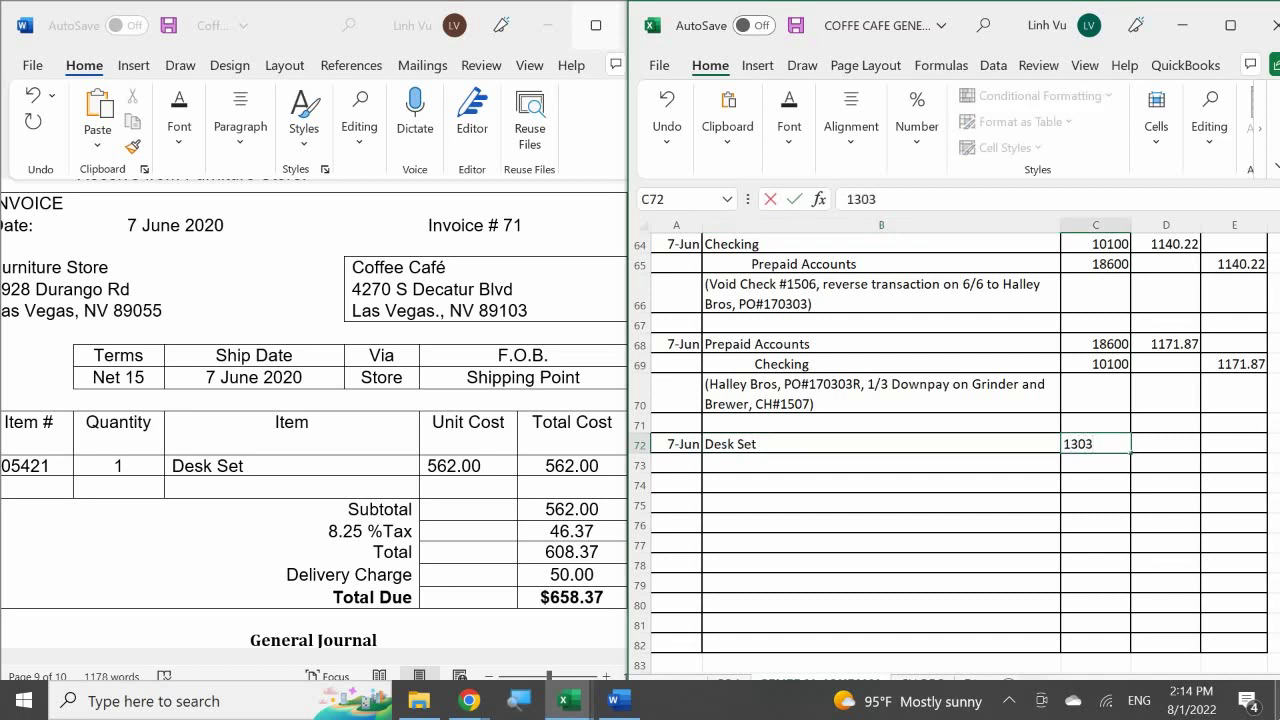
key(Return)
click(1165, 443)
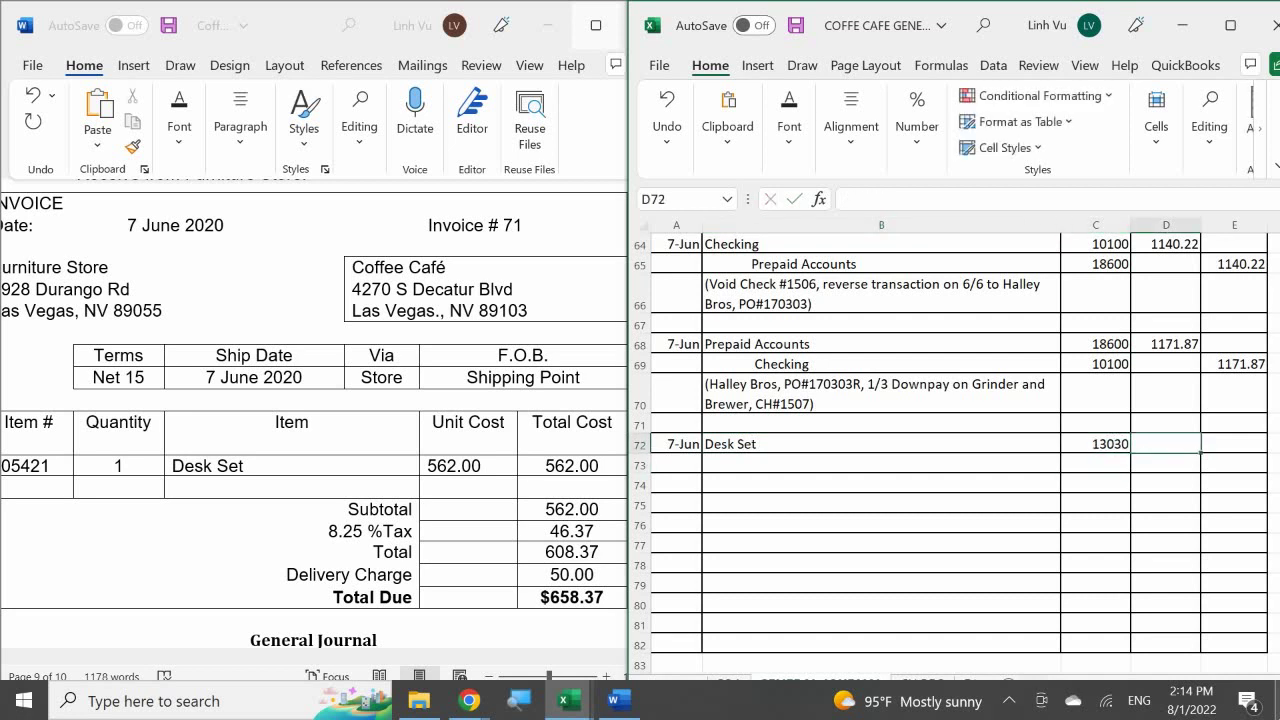
text(6)
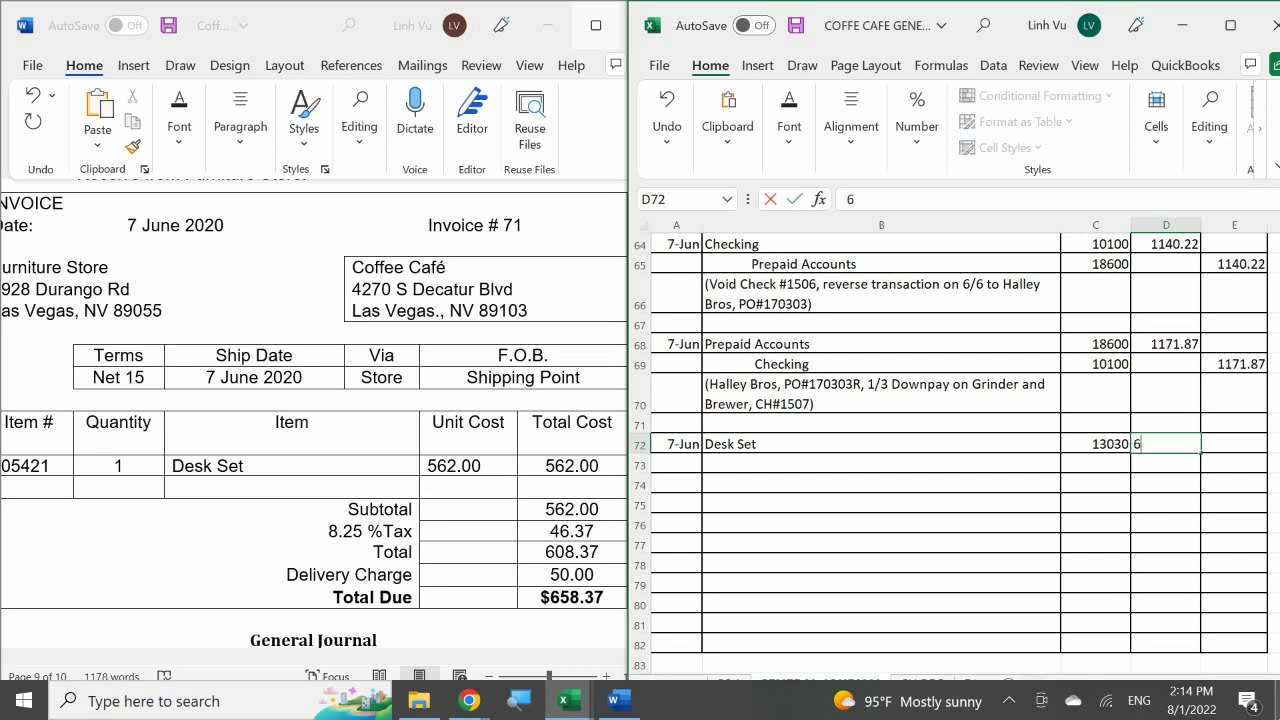
text(58.37)
key(Return)
Fill the credit amount in E73 with a formula referencing the desk set debit in D72.
click(1234, 463)
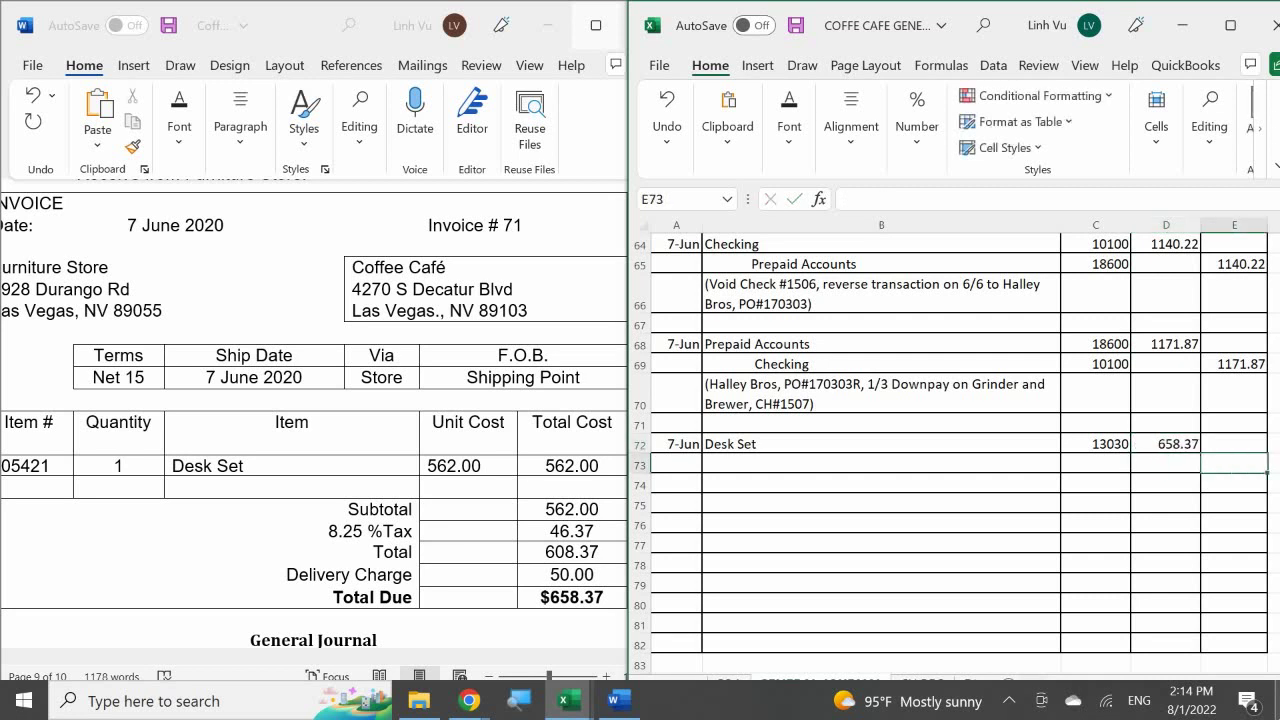
text(=)
key(Up)
key(Left)
key(Return)
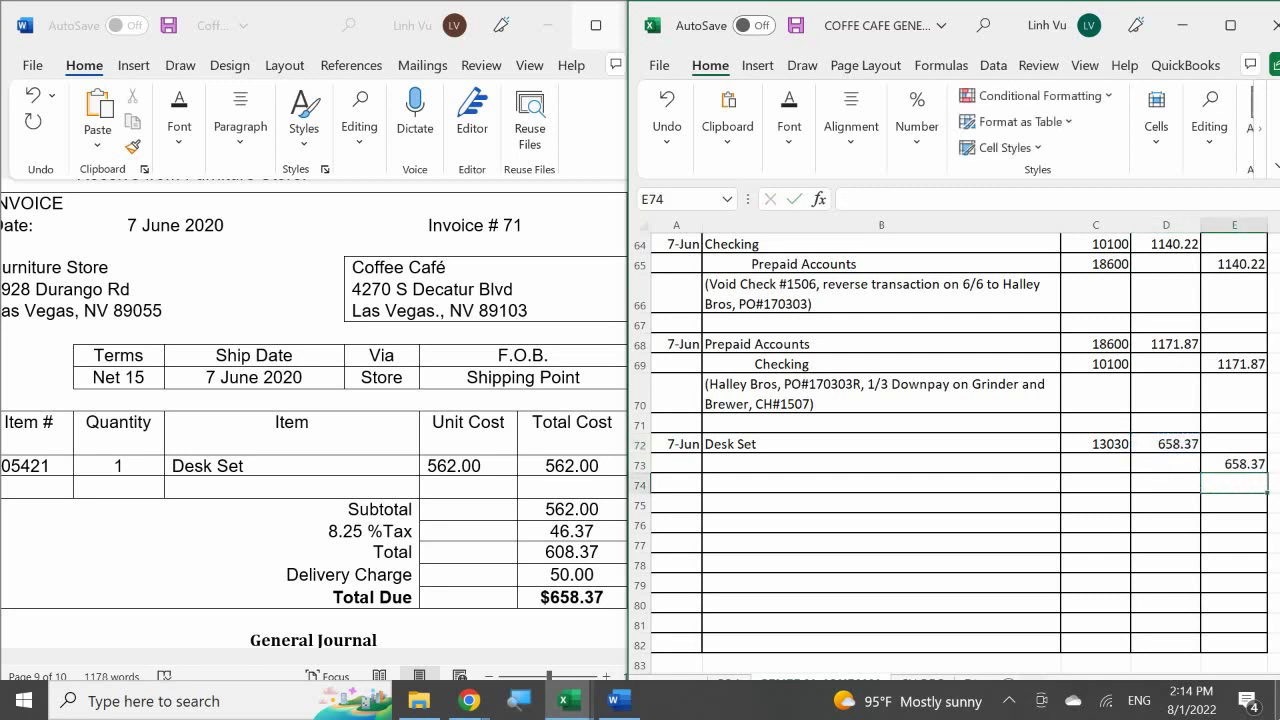
Name the credit line in row 73 Accounts Payable, indented, with account number 20000.
key(Left)
key(Up)
key(Left)
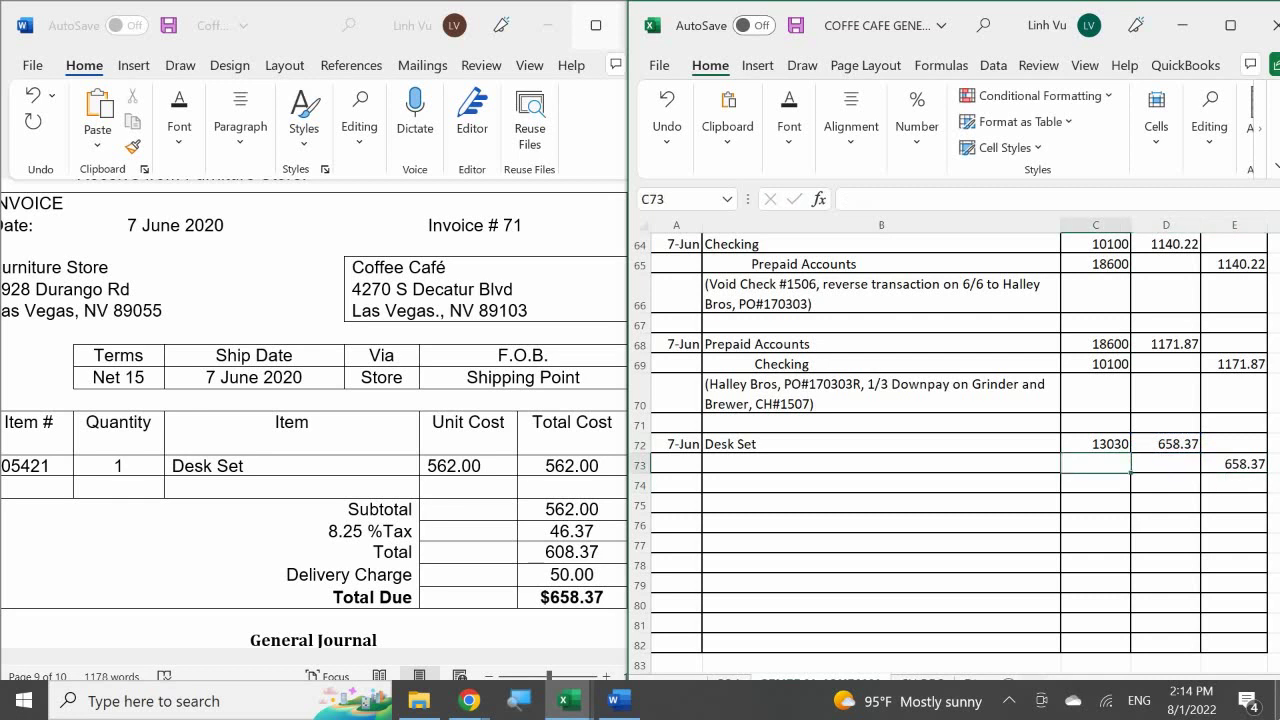
key(Left)
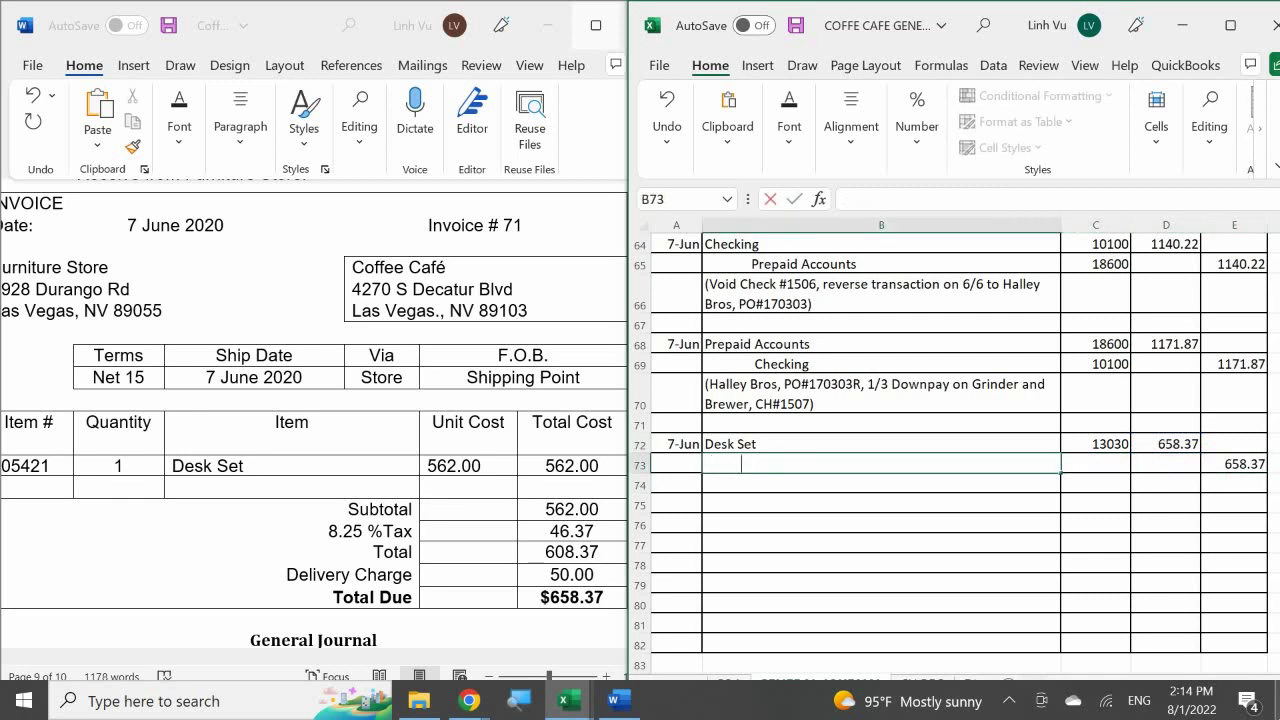
text(Accounts Payable)
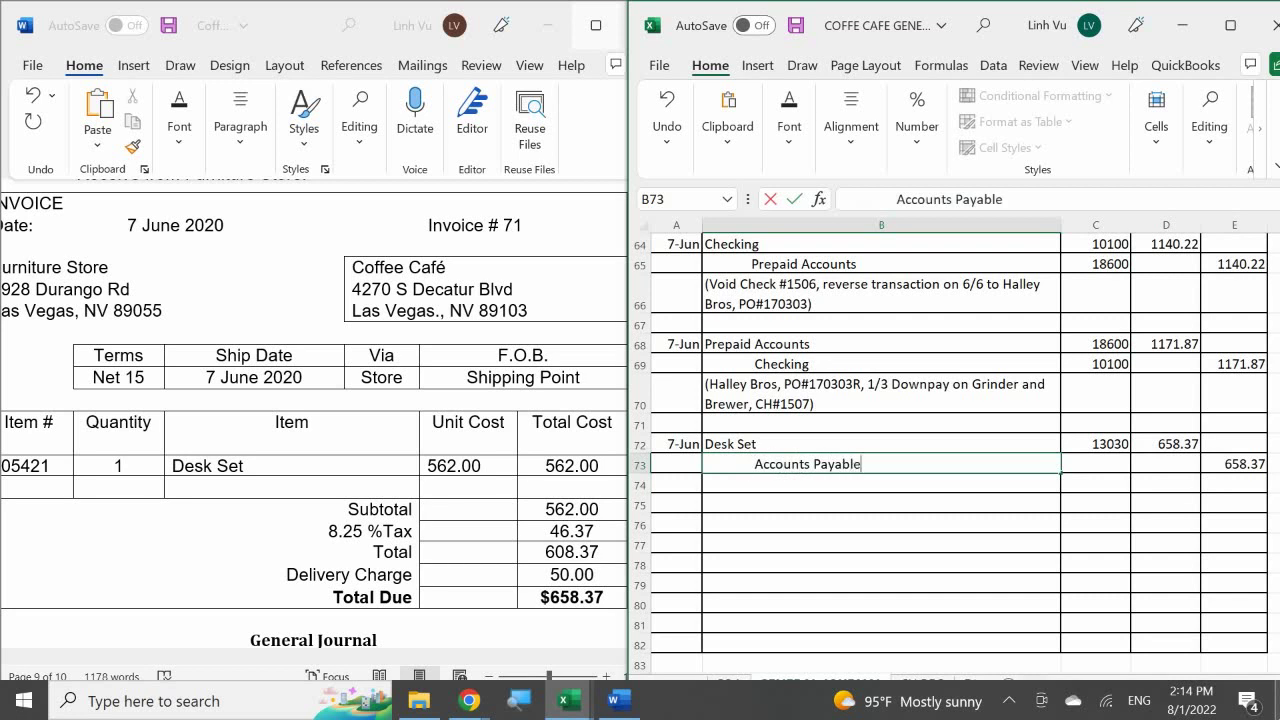
key(Tab)
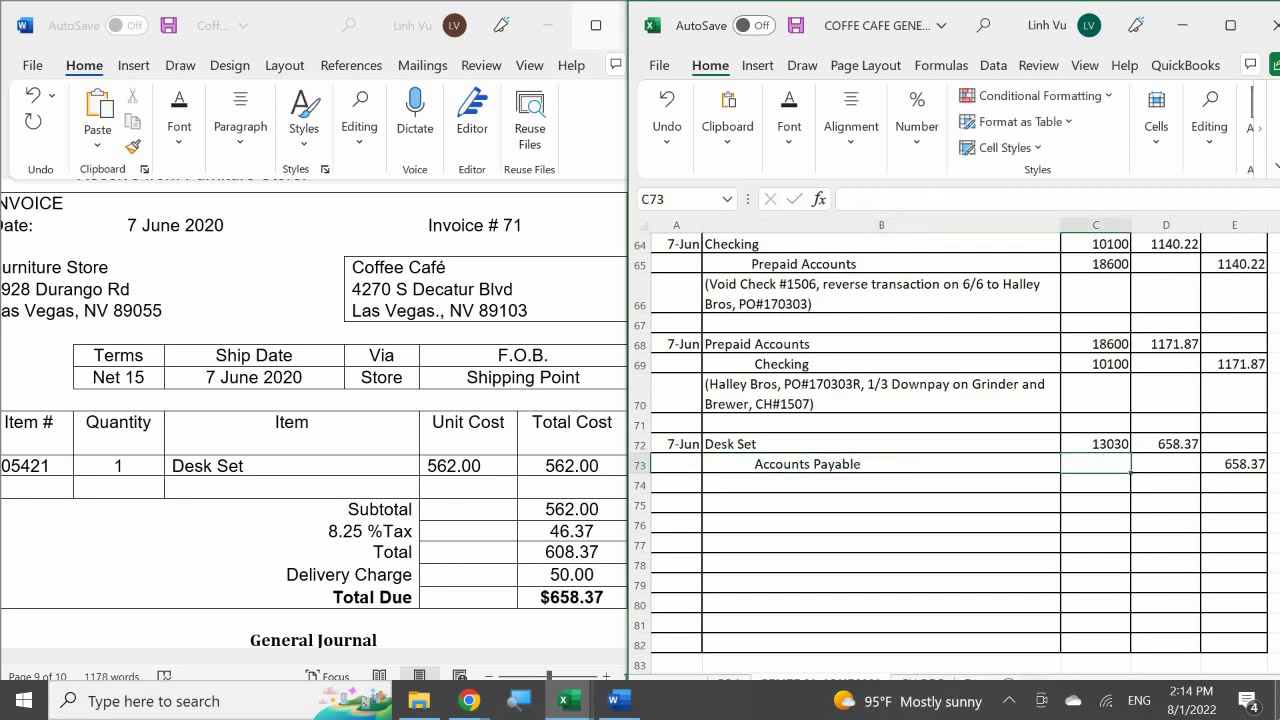
text(20000)
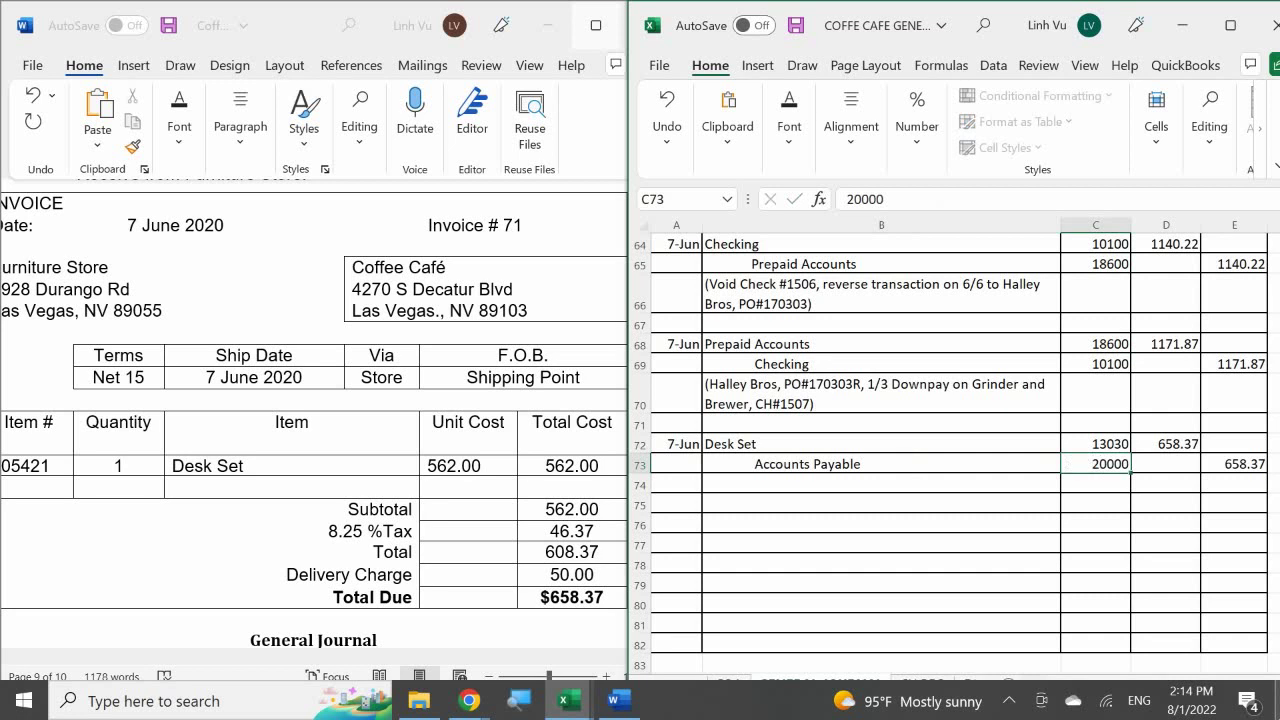
key(Return)
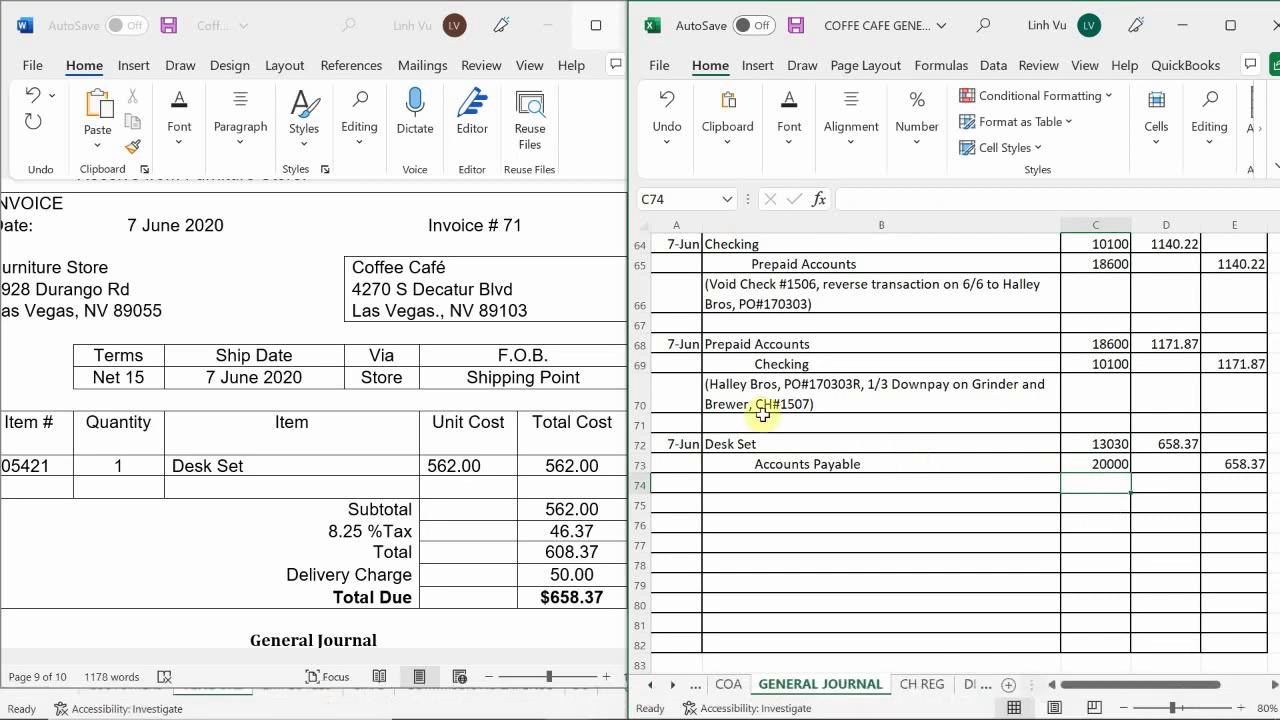
Enter the explanation "(Furniture Store, INV#71, NET 15)" in B74, below the Accounts Payable line of the general journal.
click(746, 487)
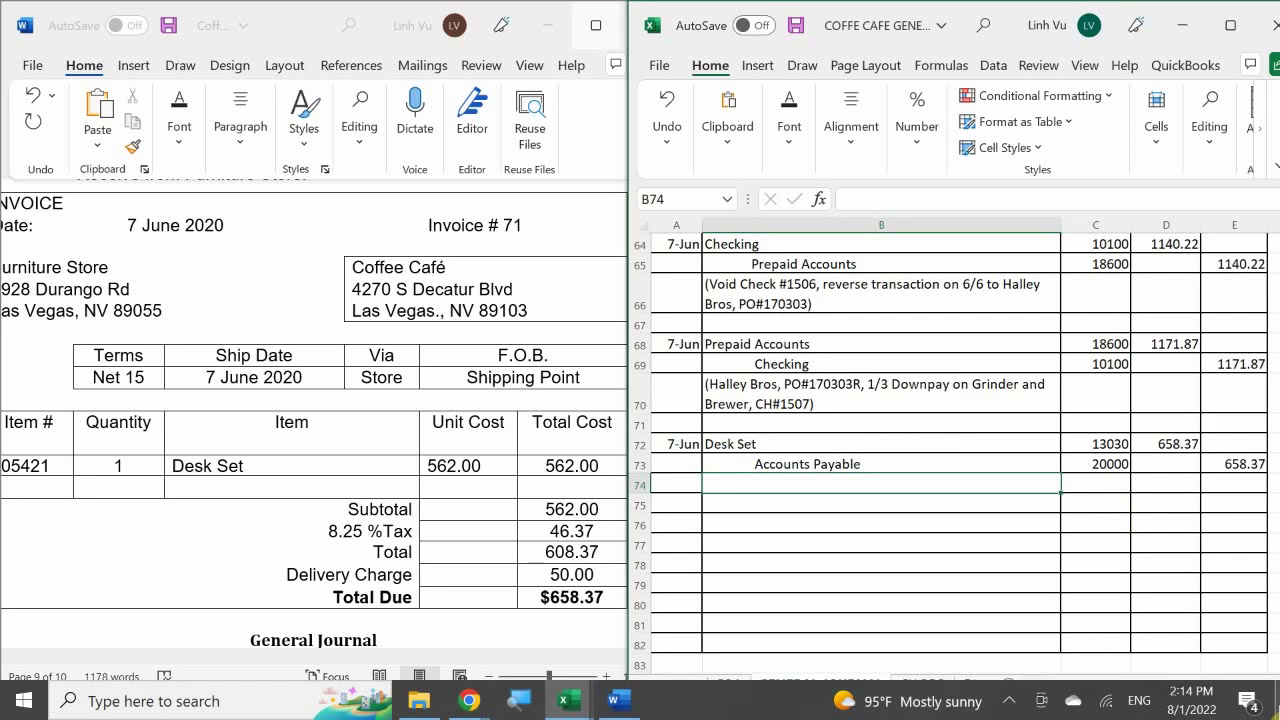
text((Fu)
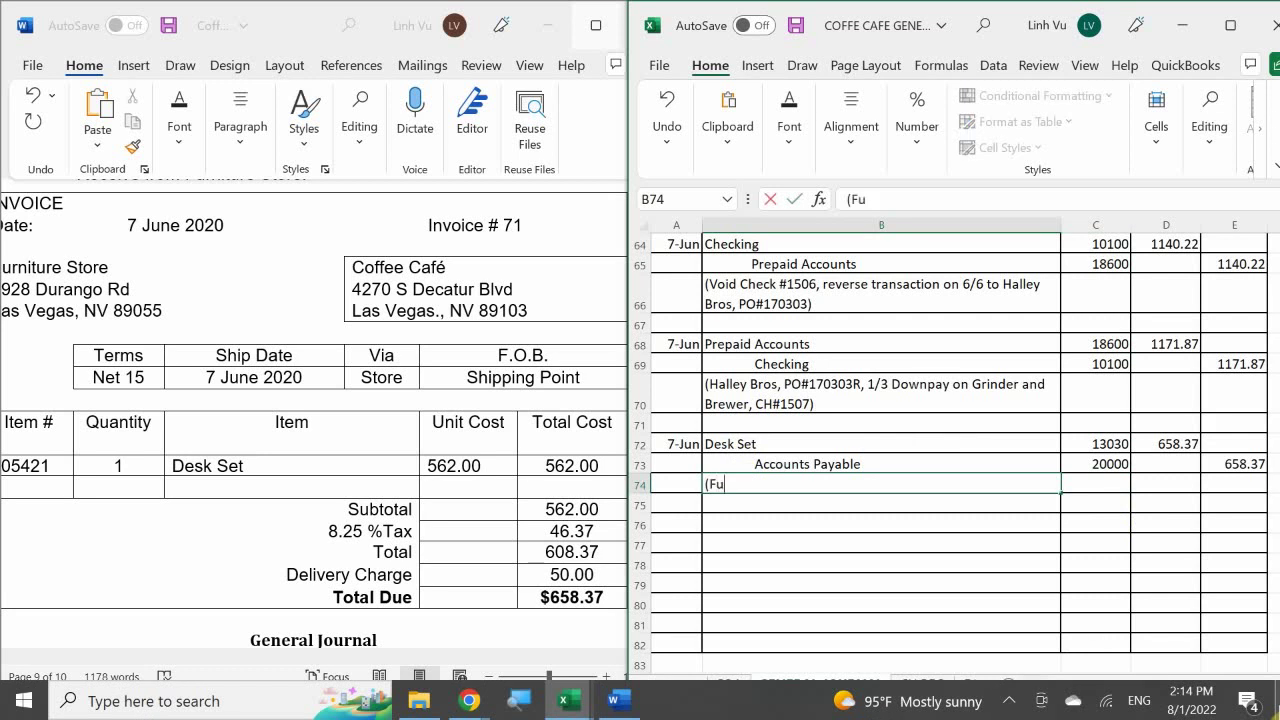
text(rniture Store)
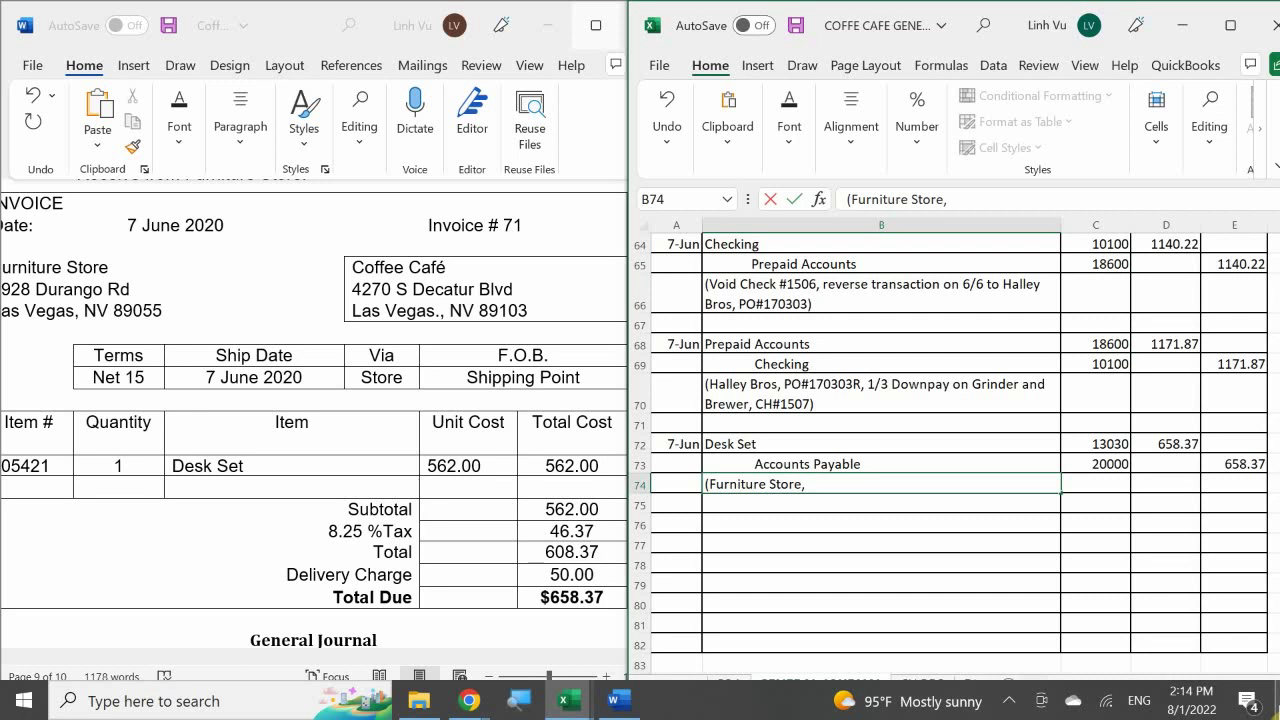
text(, INV#71)
text(, NET)
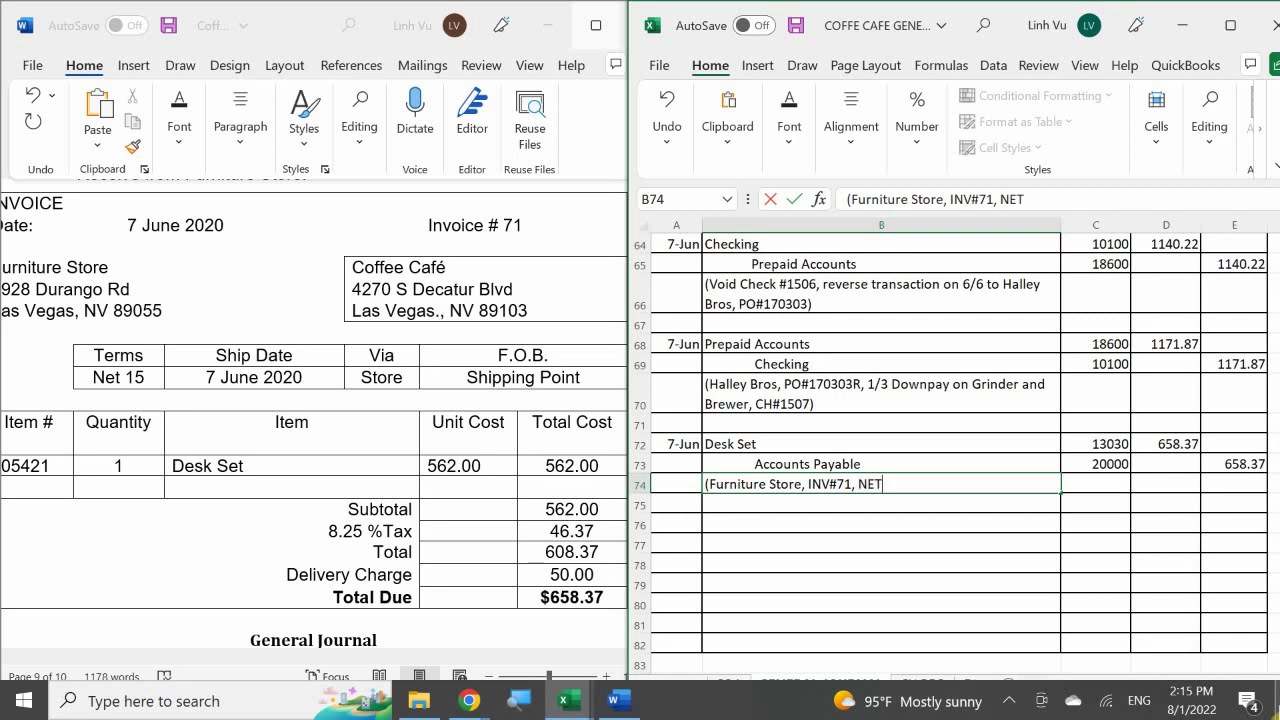
text( 15))
key(Return)
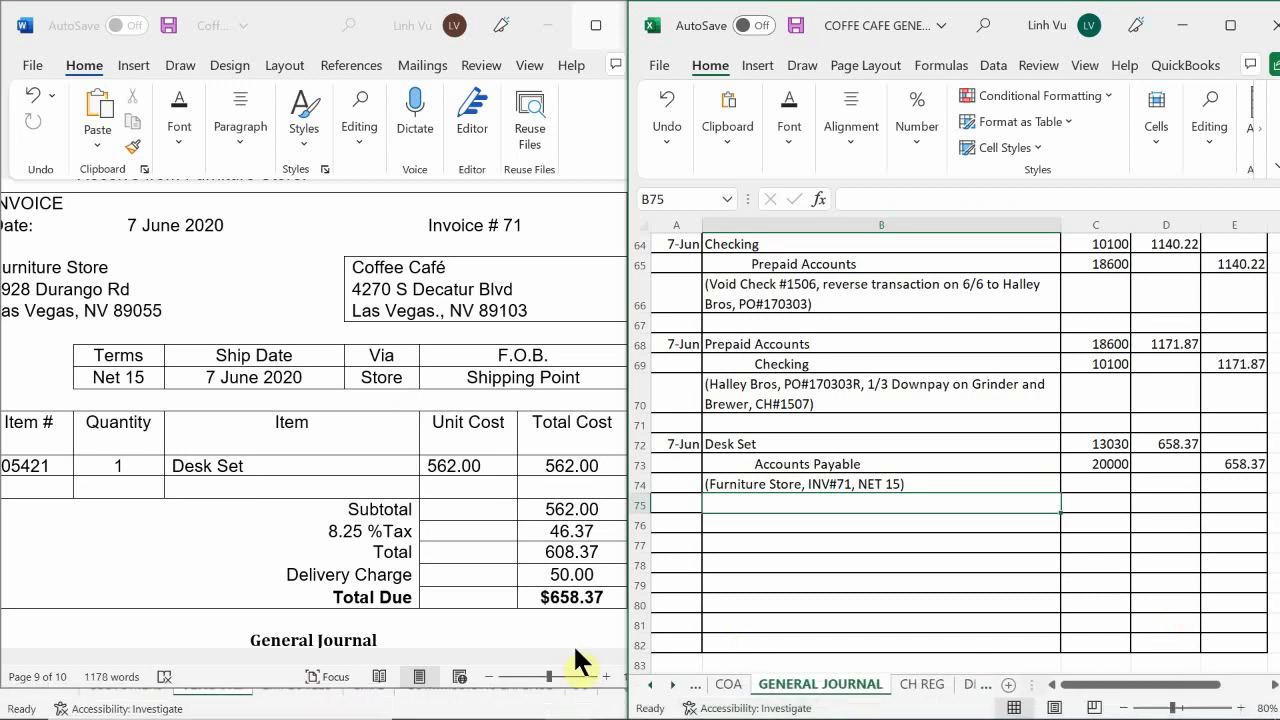
Switch to the ledger workbook's ASSETS sheet and date the first entry of the Desk Set account (#13030) 6/7.
click(580, 703)
click(471, 610)
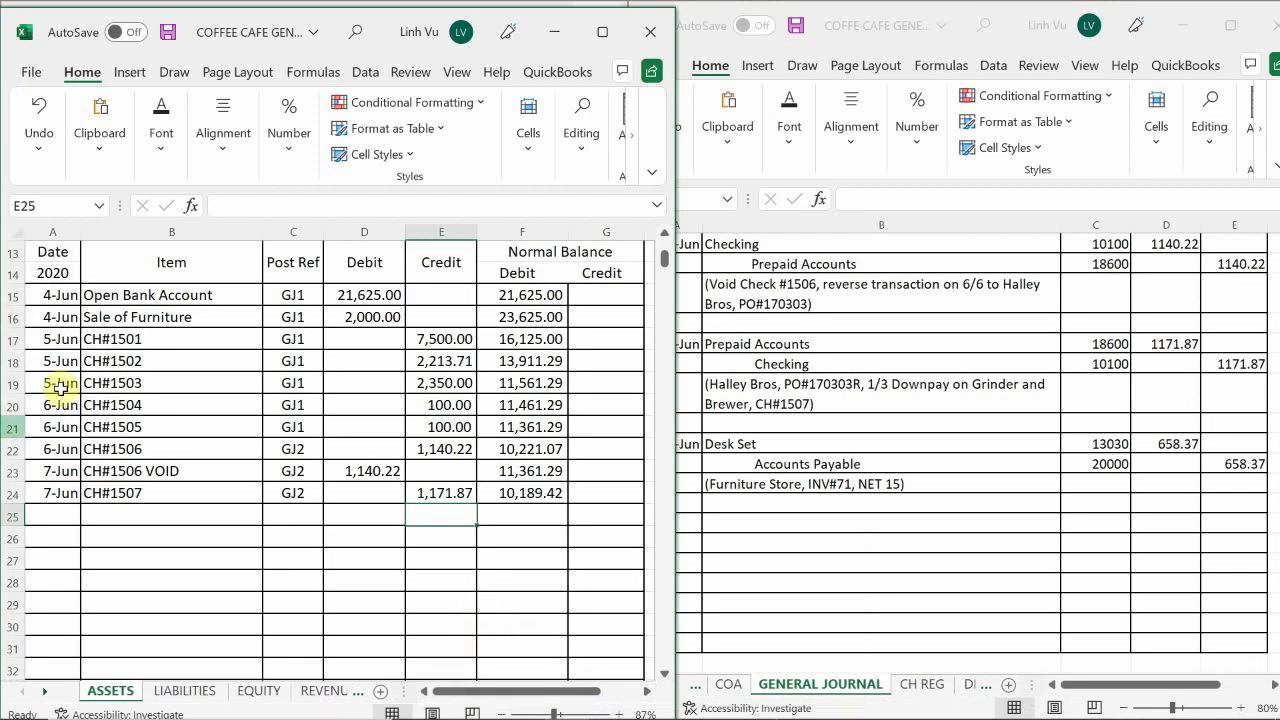
click(86, 532)
scroll(83, 533, down, 2)
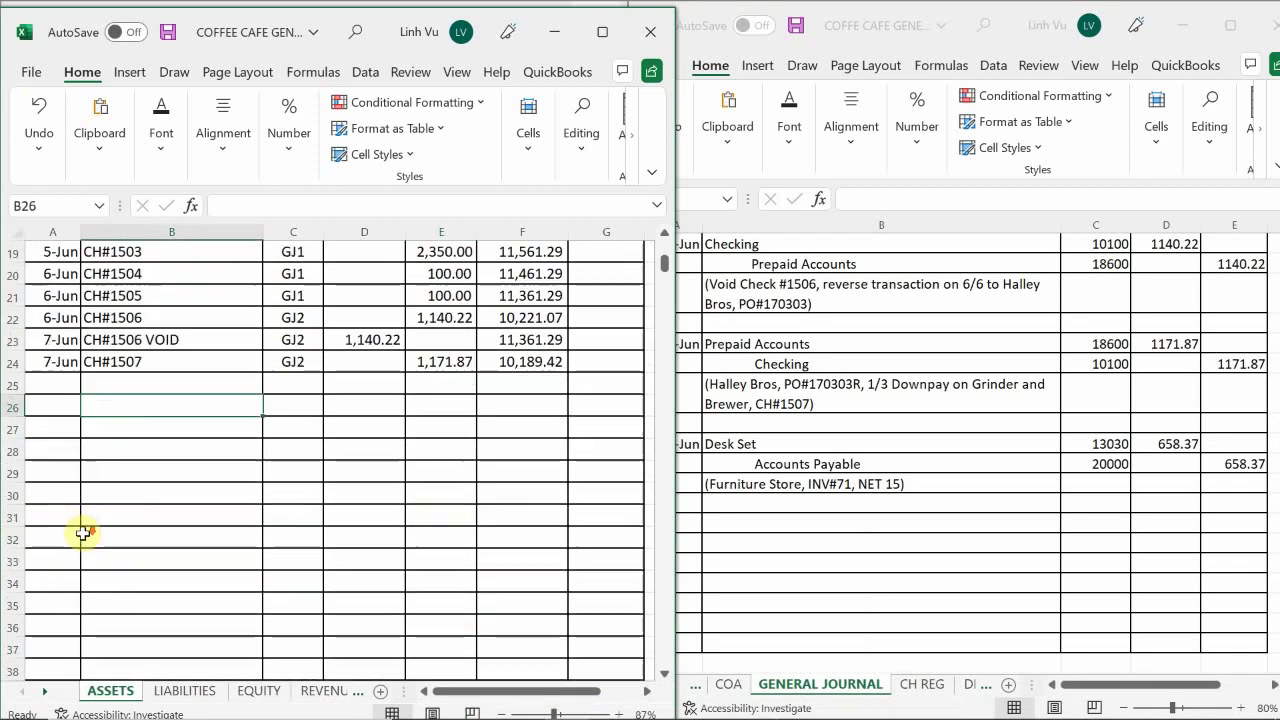
scroll(83, 533, down, 20)
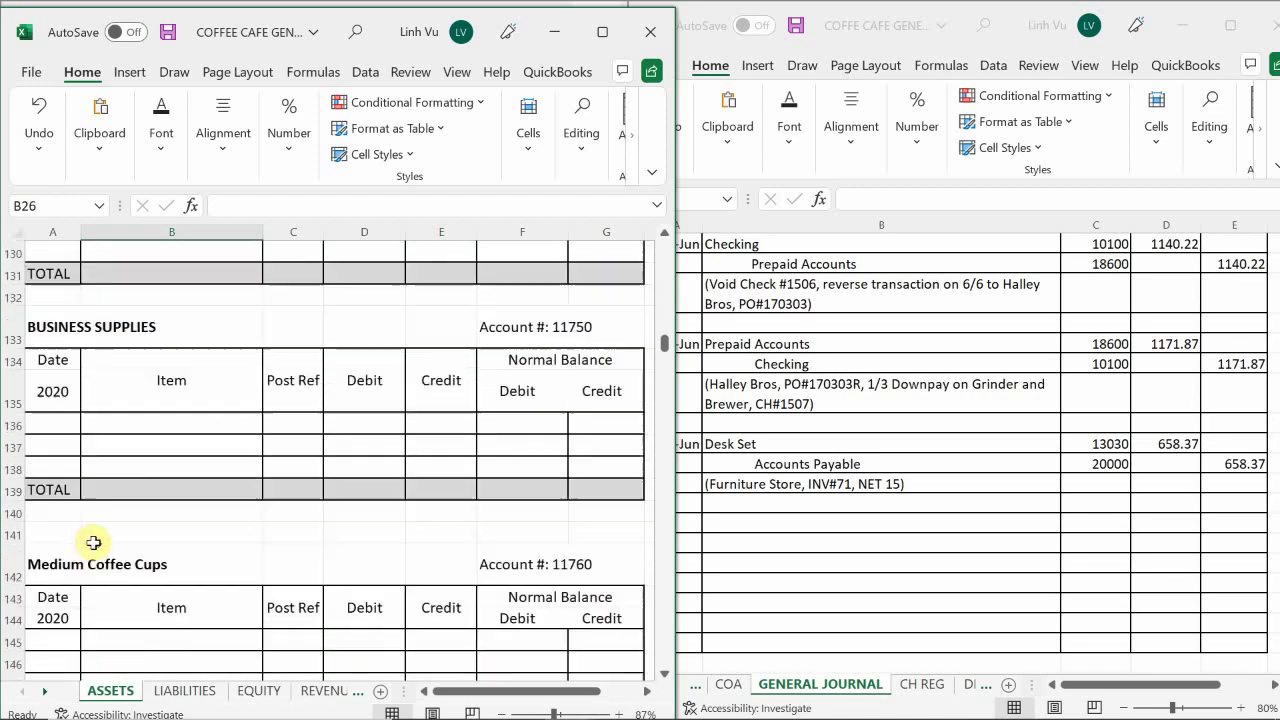
scroll(93, 543, down, 20)
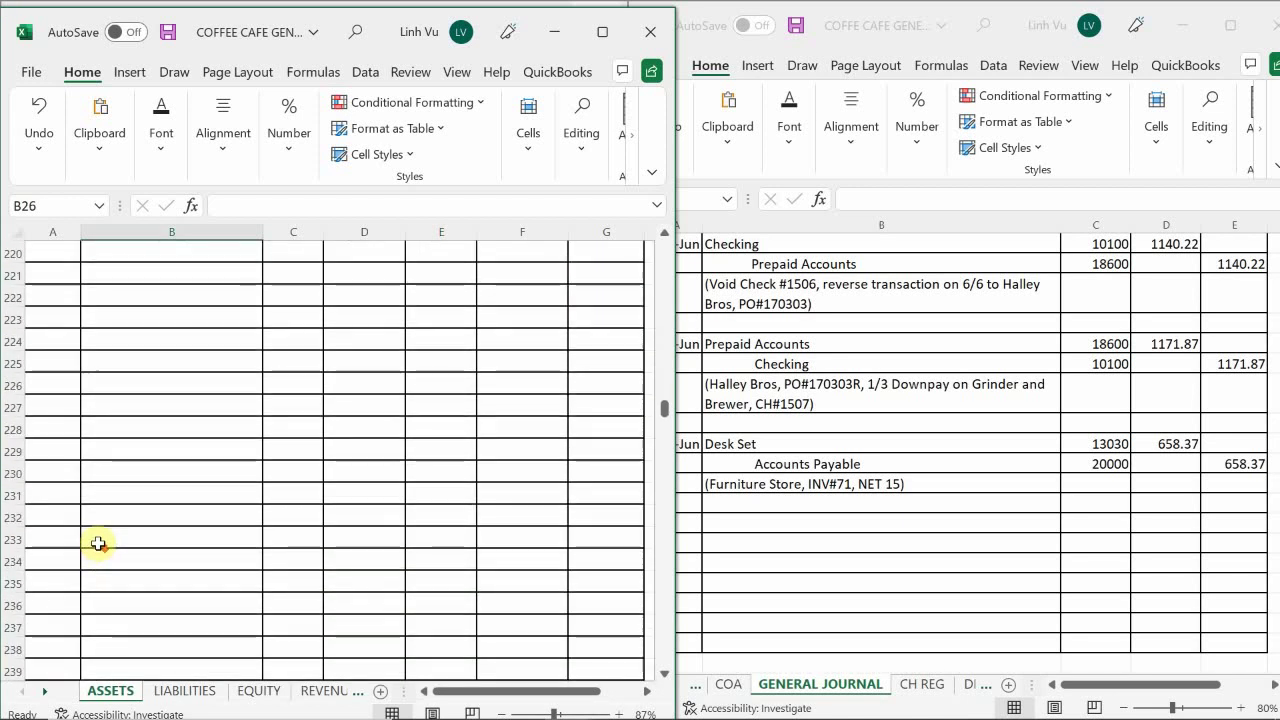
scroll(98, 543, down, 20)
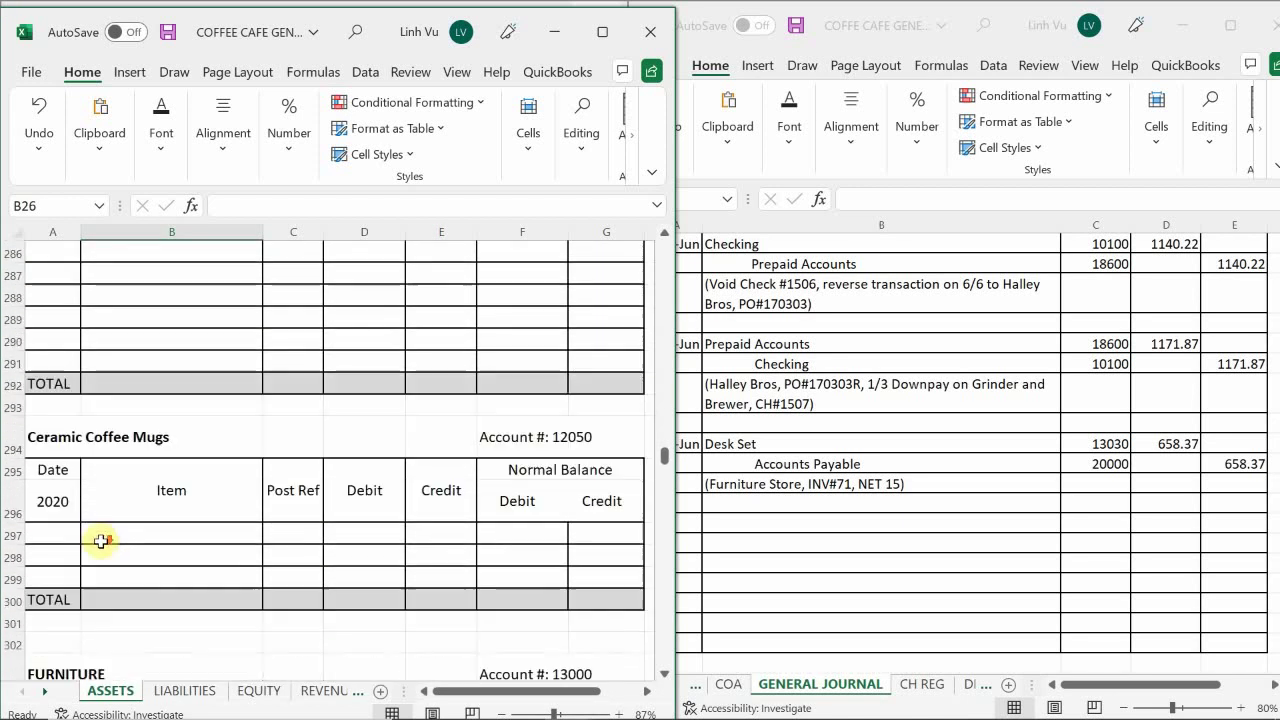
scroll(101, 541, down, 5)
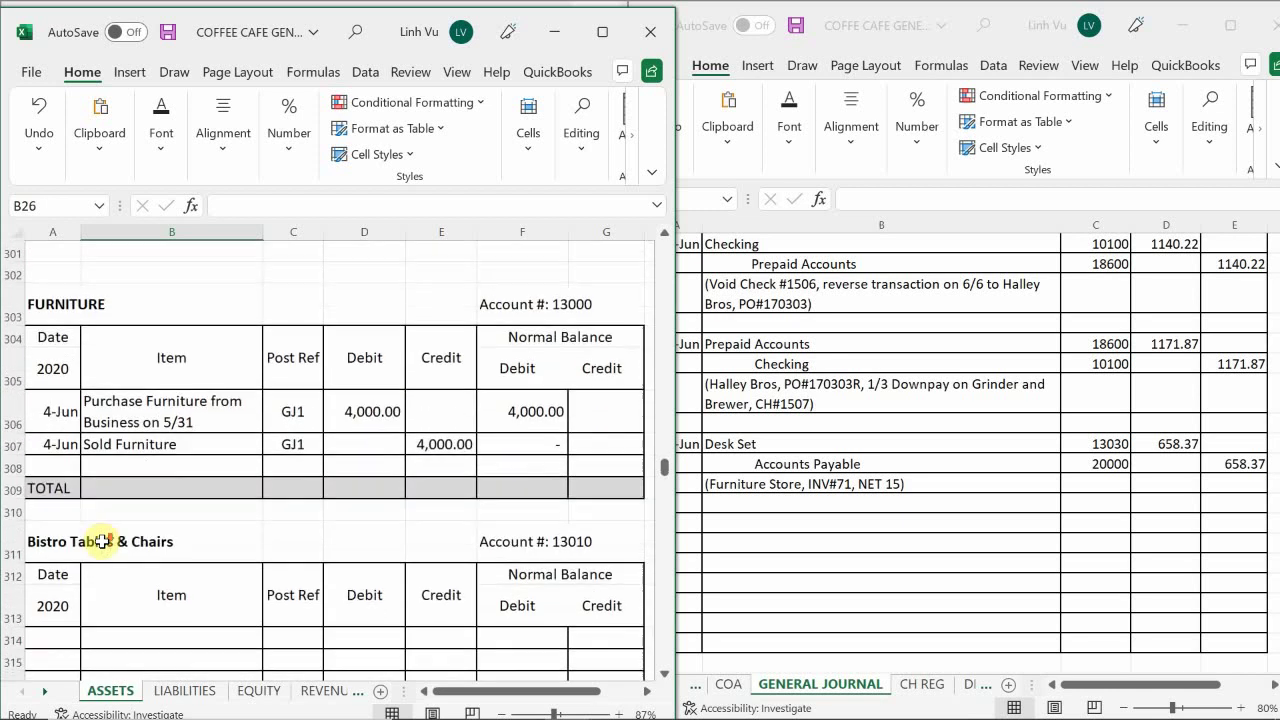
scroll(101, 541, down, 3)
scroll(106, 540, down, 1)
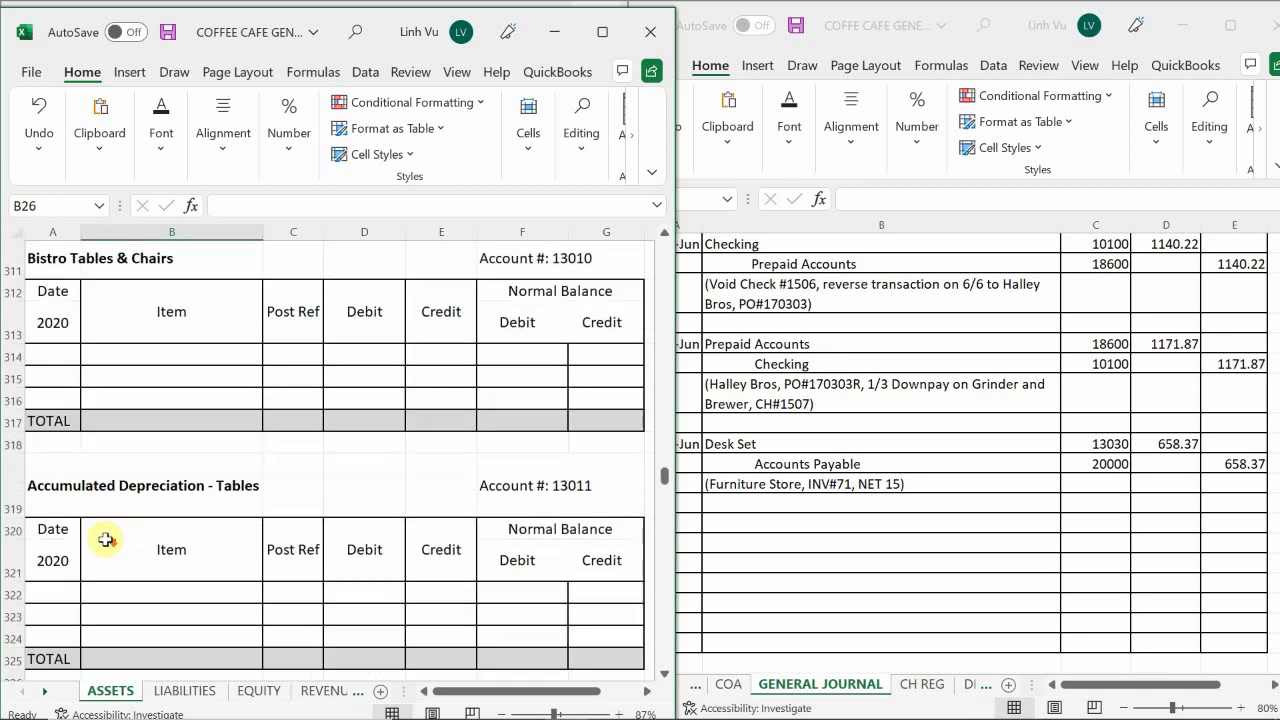
scroll(106, 540, down, 5)
scroll(108, 542, down, 1)
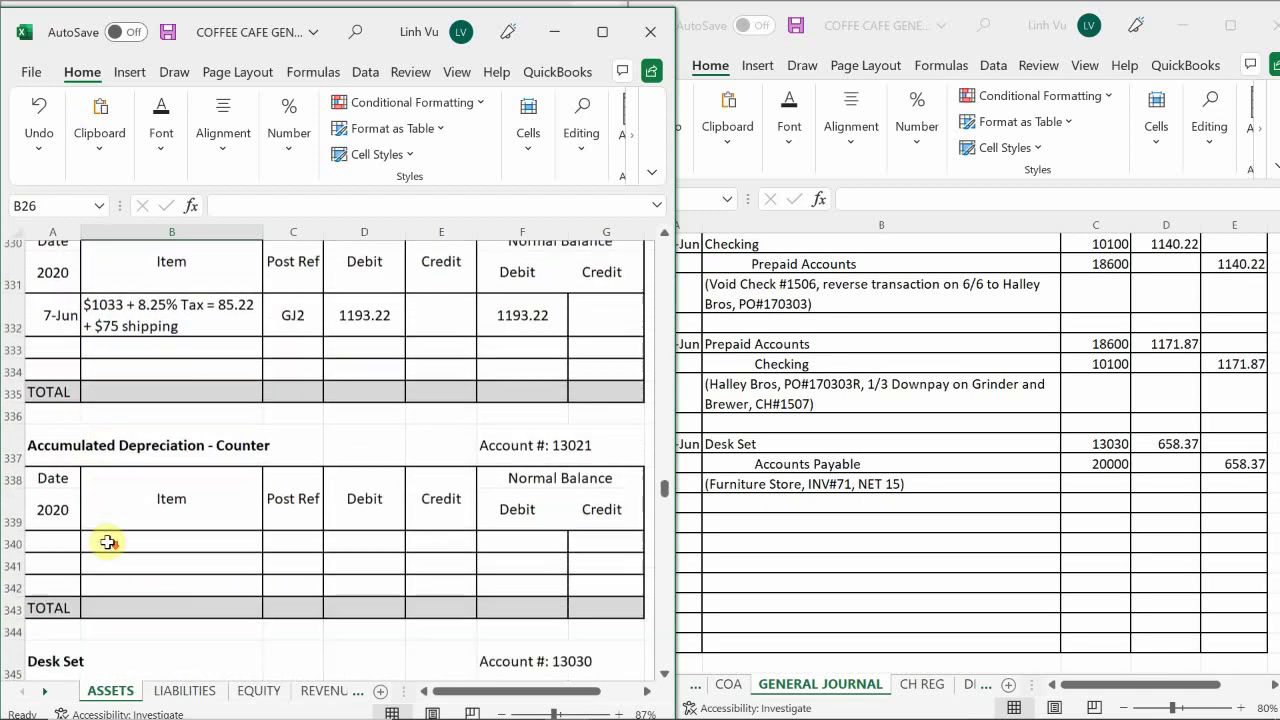
scroll(108, 542, down, 3)
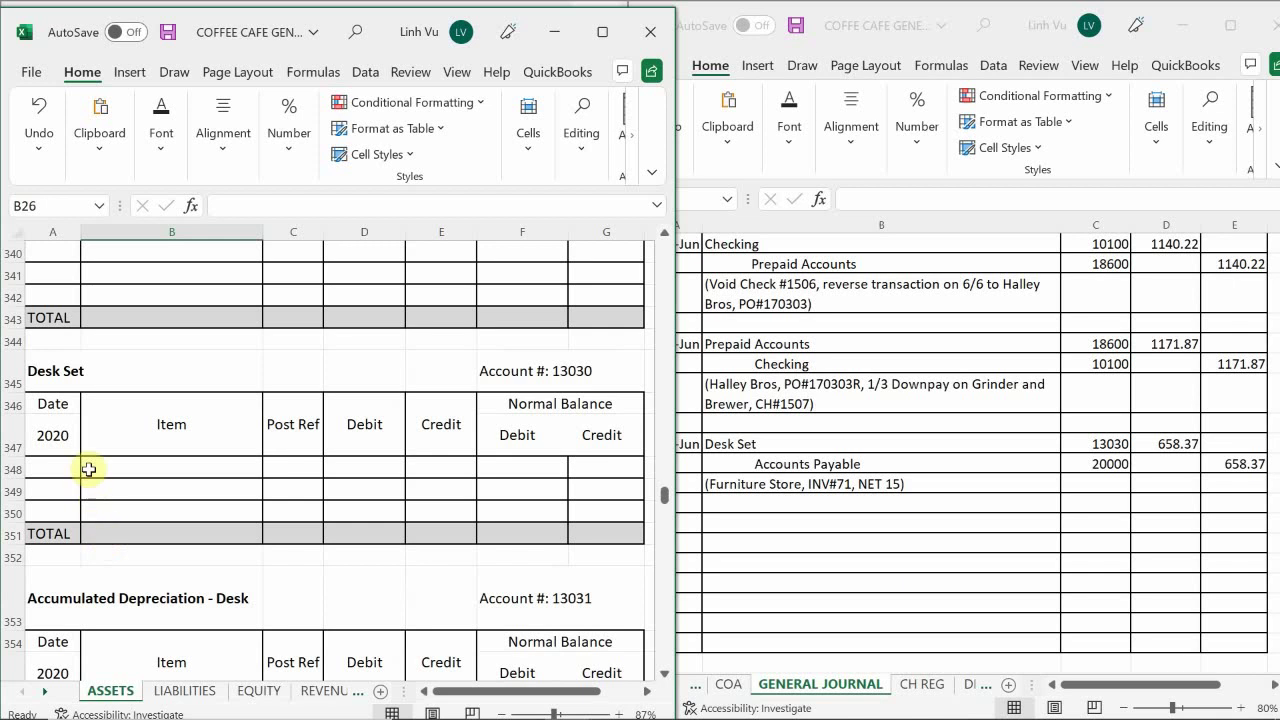
click(63, 467)
double_click(56, 470)
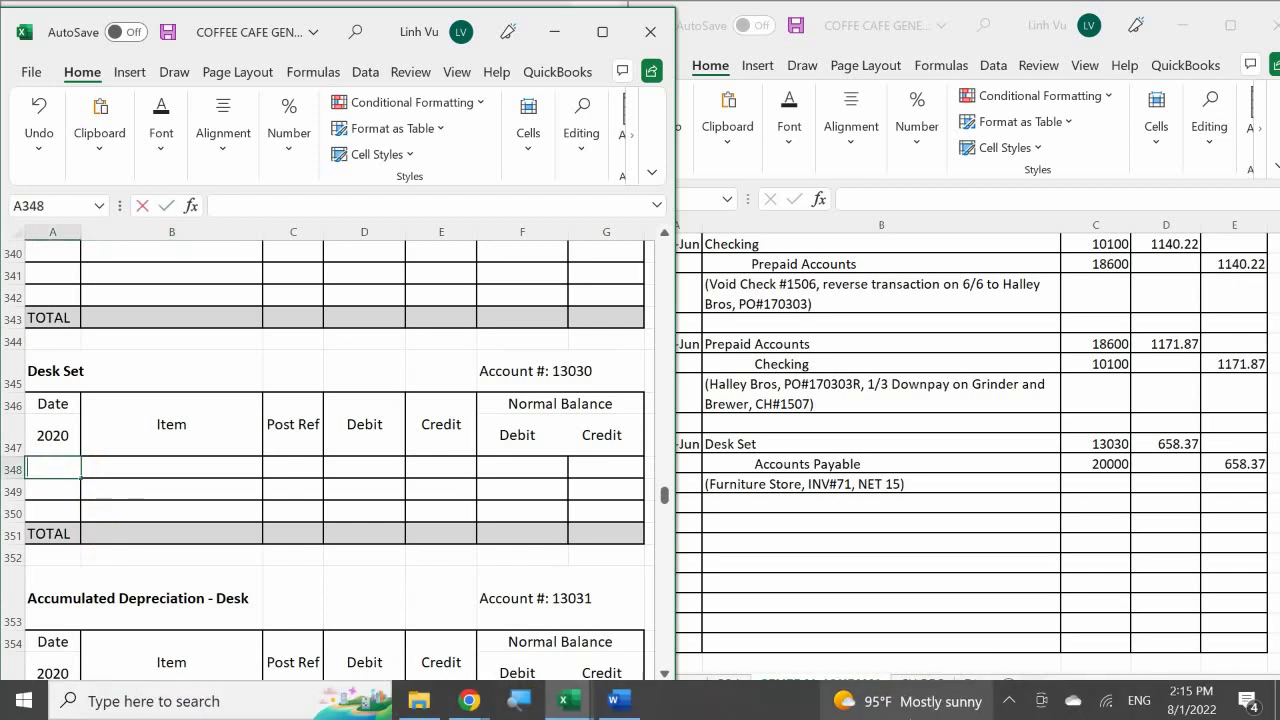
text(6/)
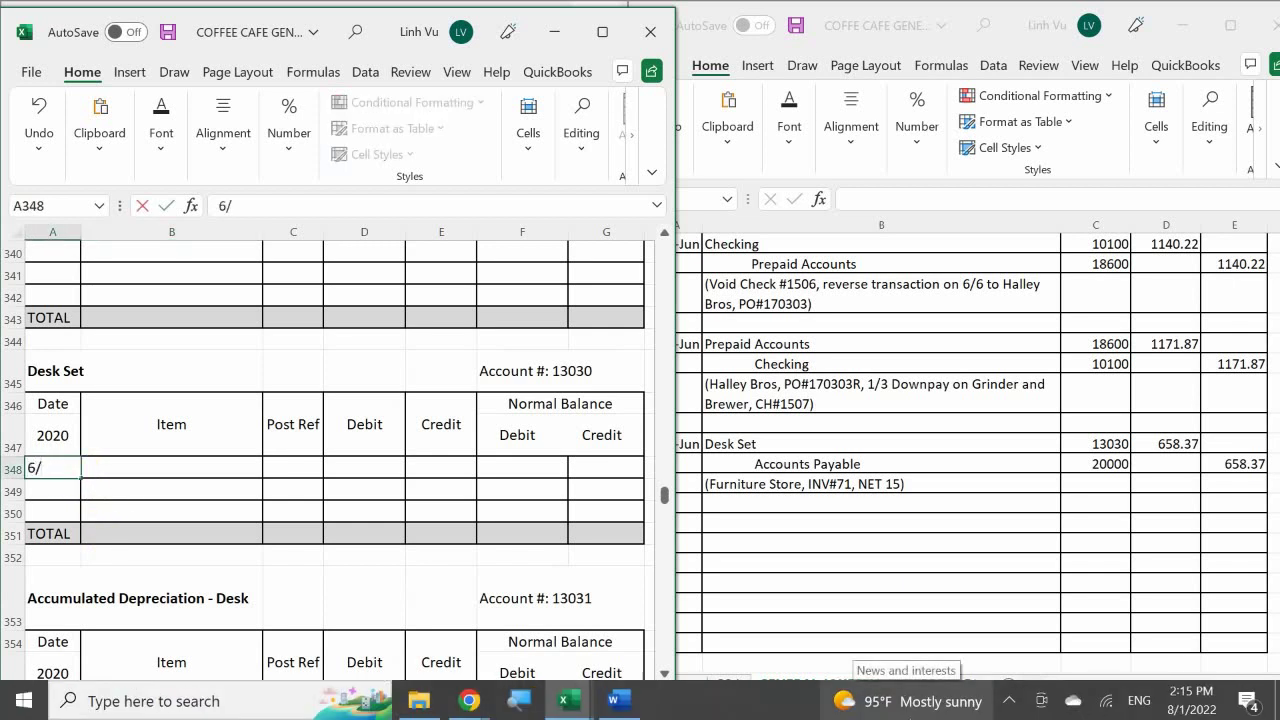
text(7)
key(Tab)
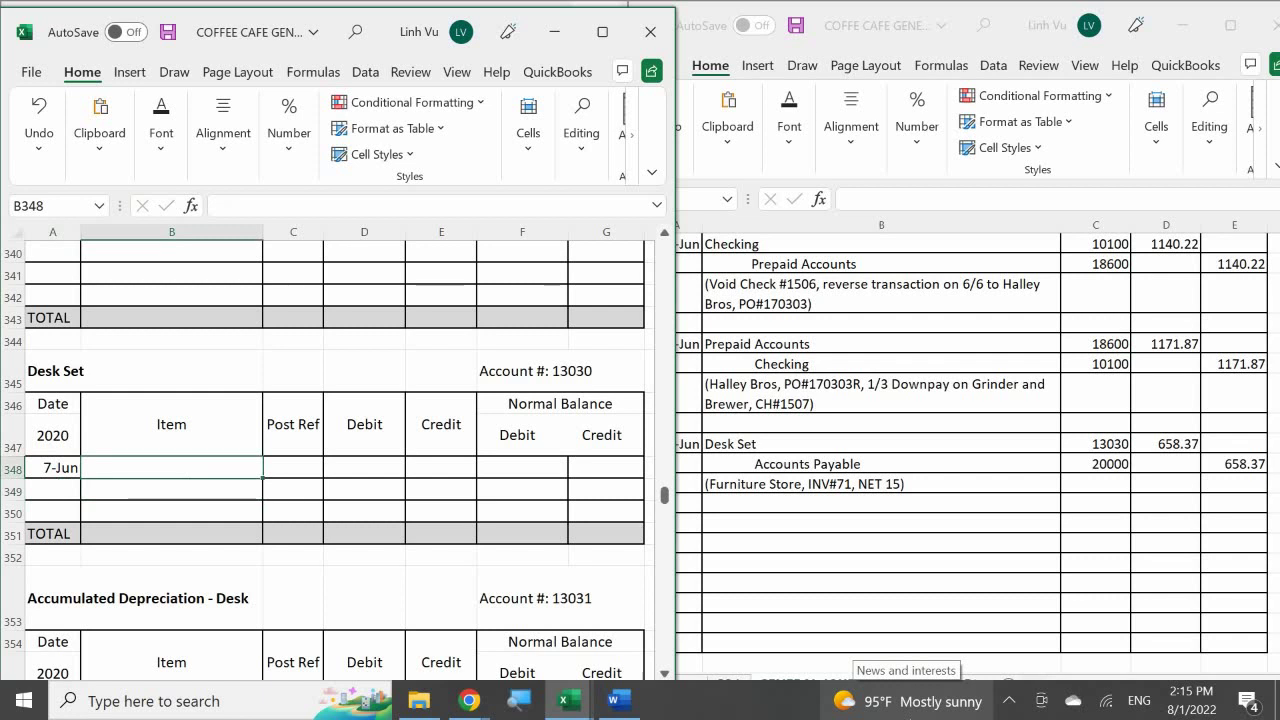
Start the Desk Set item description in B348 with "$652.00 + 8.25% Tax =" and check invoice #71 in Word for the tax amount.
text($652)
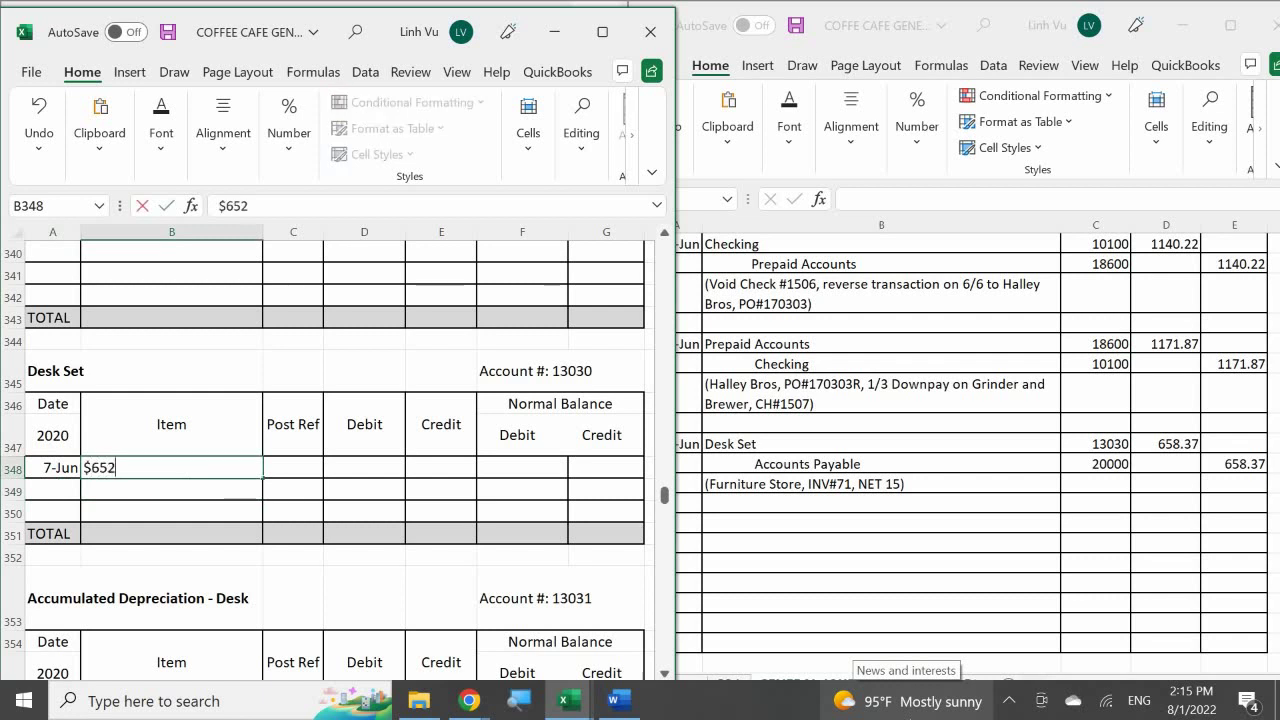
text(.00 + 8.25%)
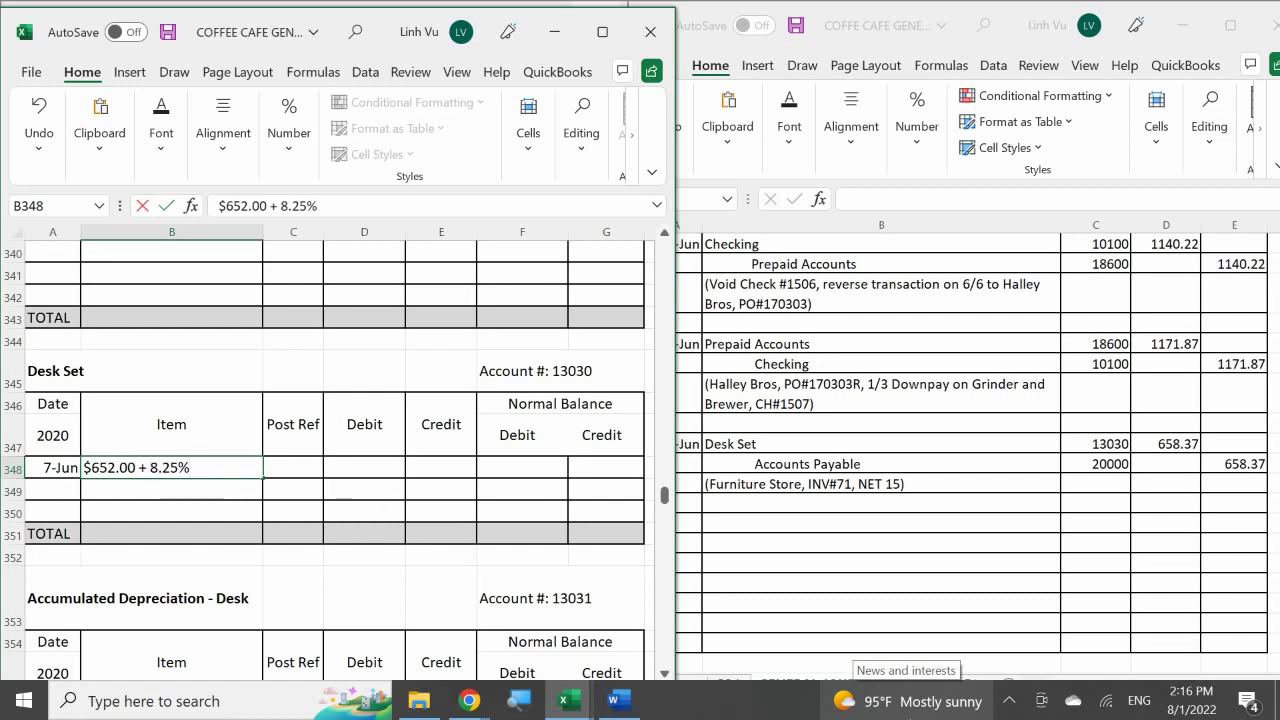
text( Tax =)
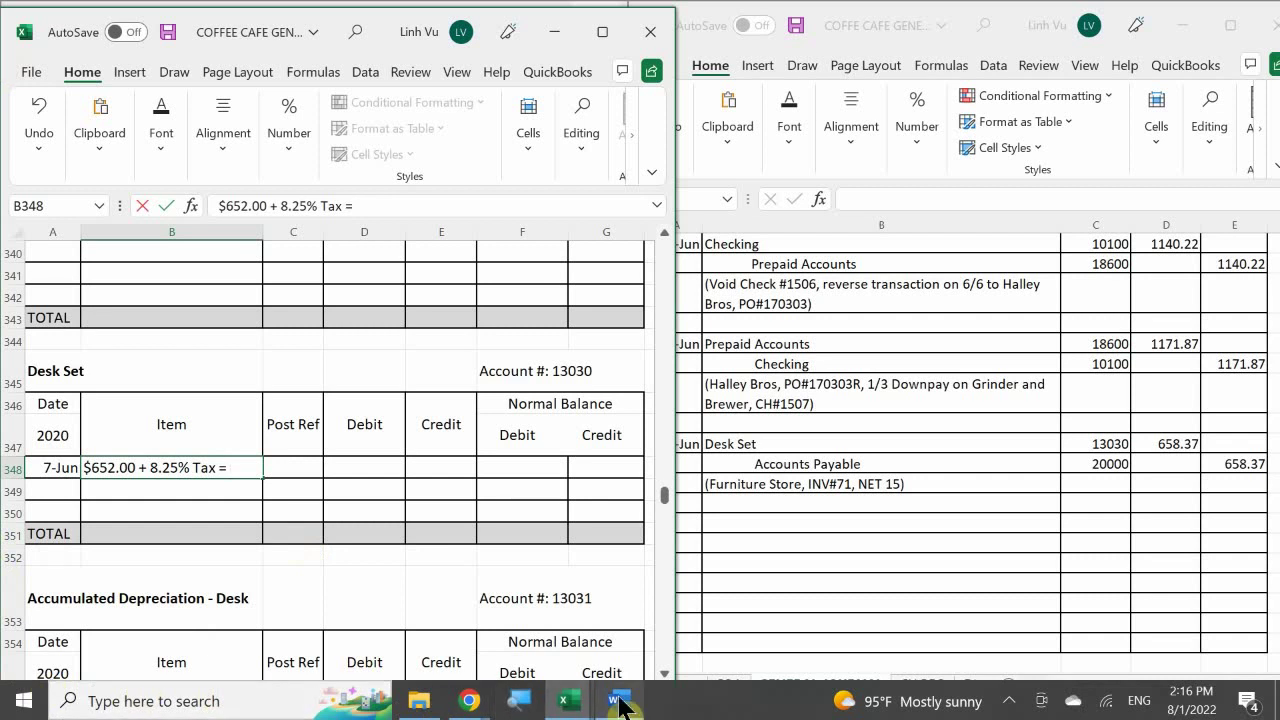
mouse_move(619, 701)
mouse_move(626, 632)
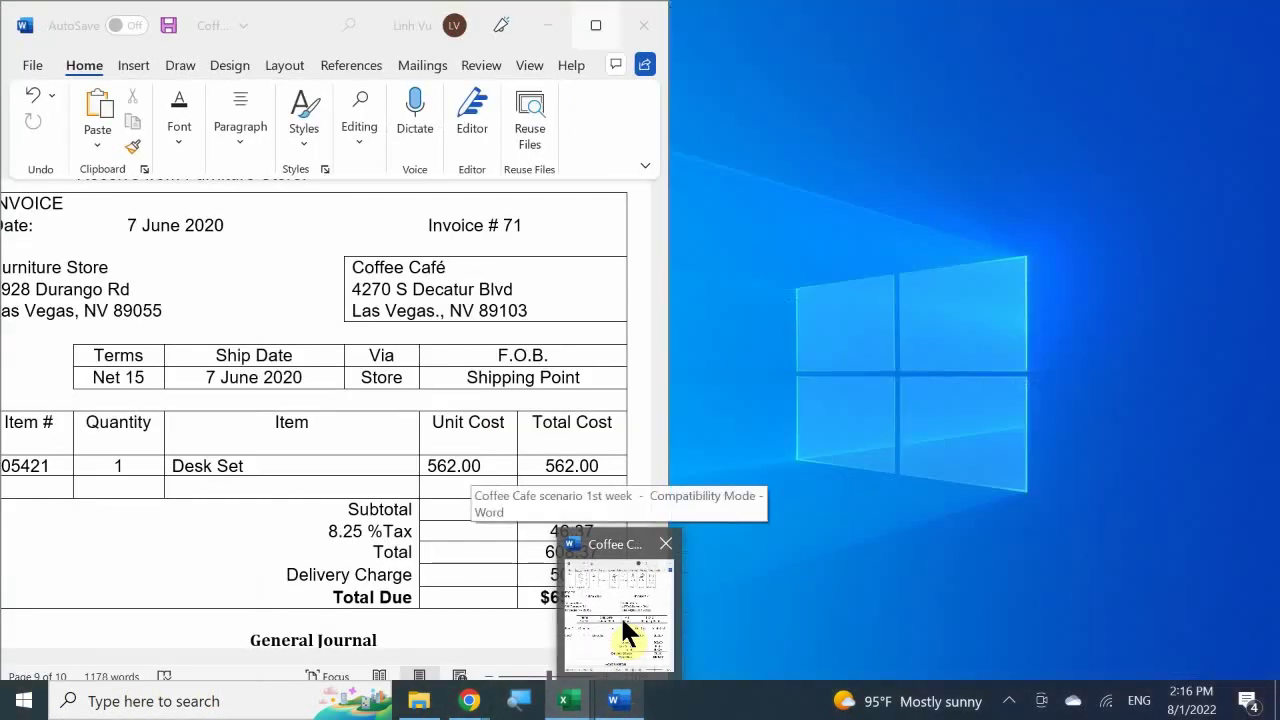
click(620, 615)
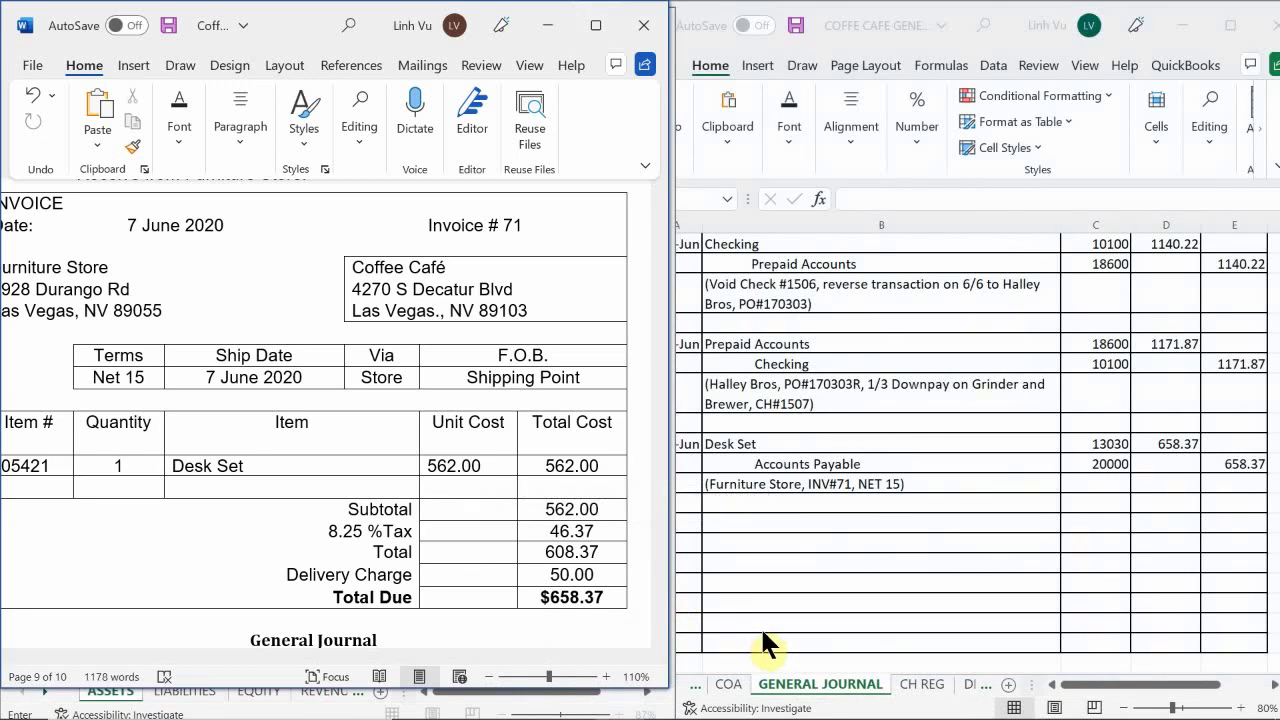
mouse_move(612, 712)
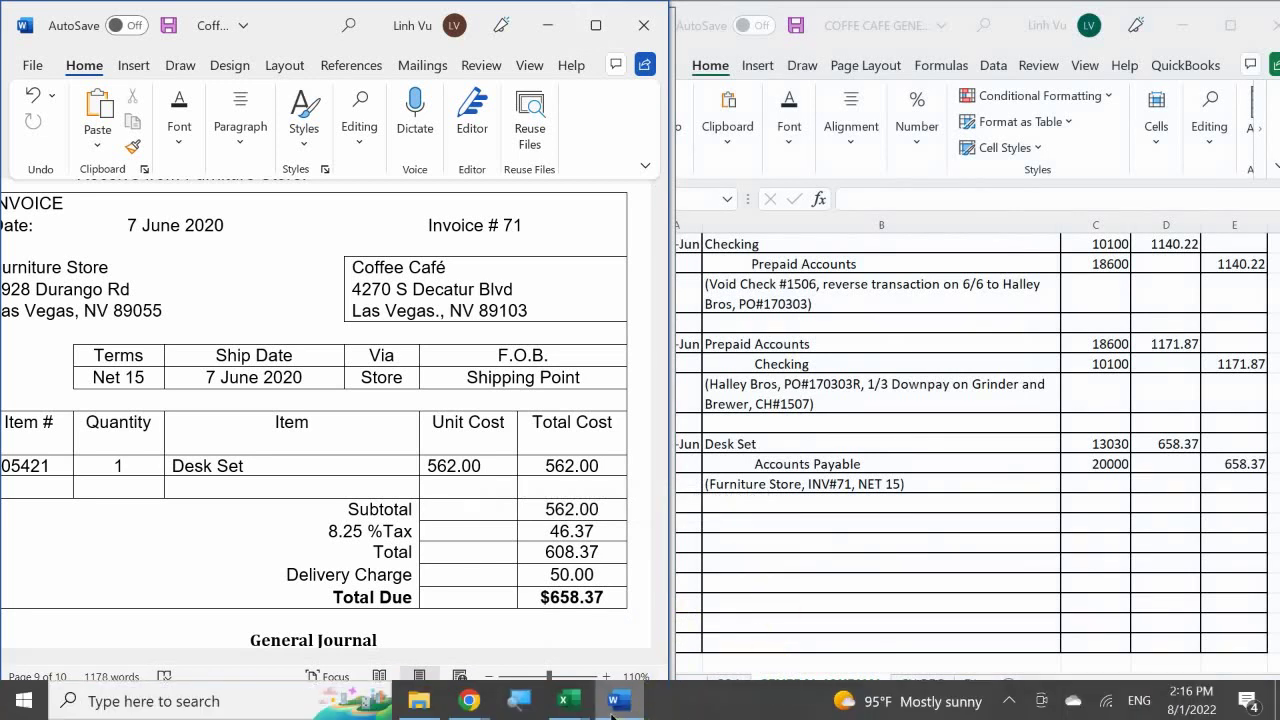
mouse_move(563, 700)
click(470, 623)
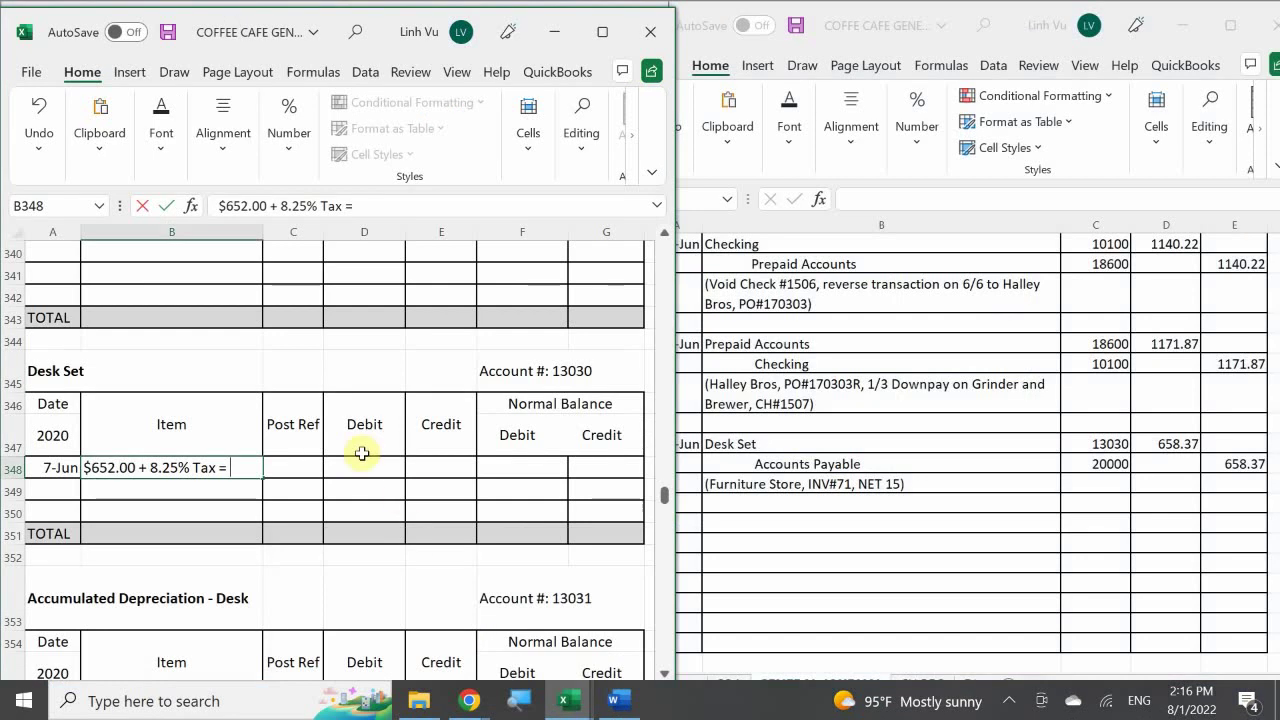
Complete the Desk Set item description in B348 with "$46.37 + $50 Shipping" after the equals sign.
double_click(228, 467)
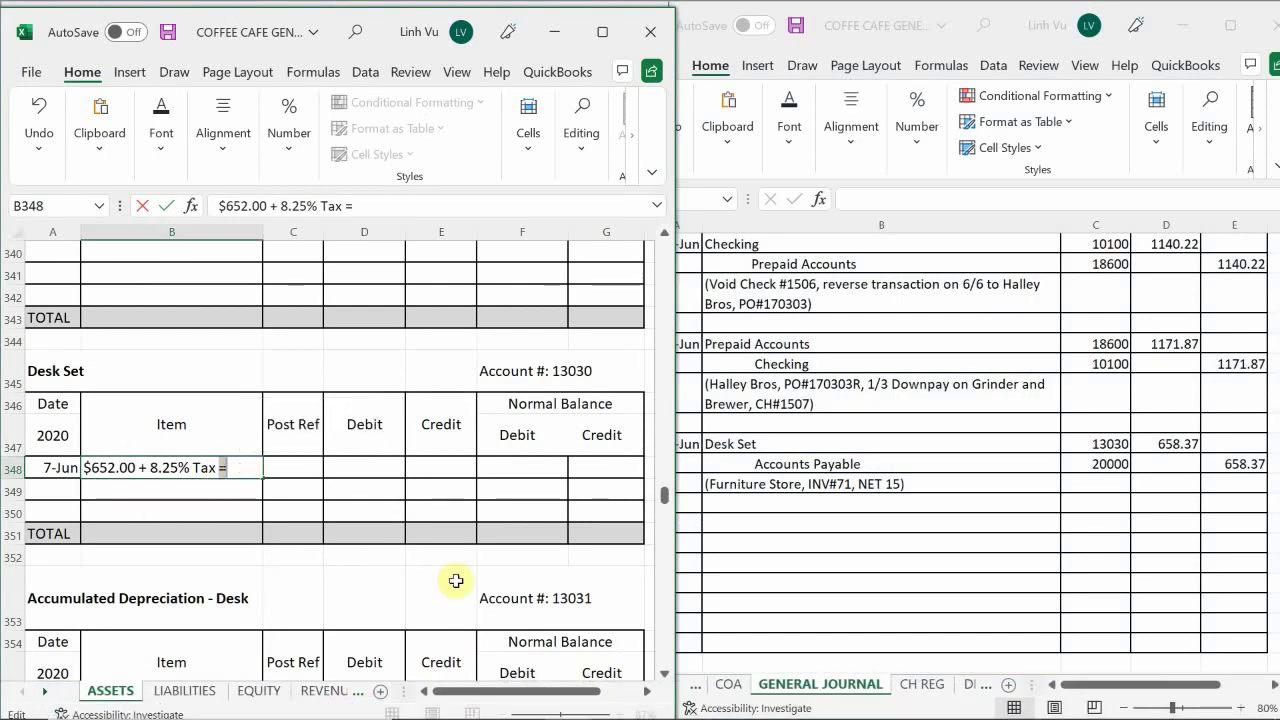
key(Right)
text(%)
key(BackSpace)
text($)
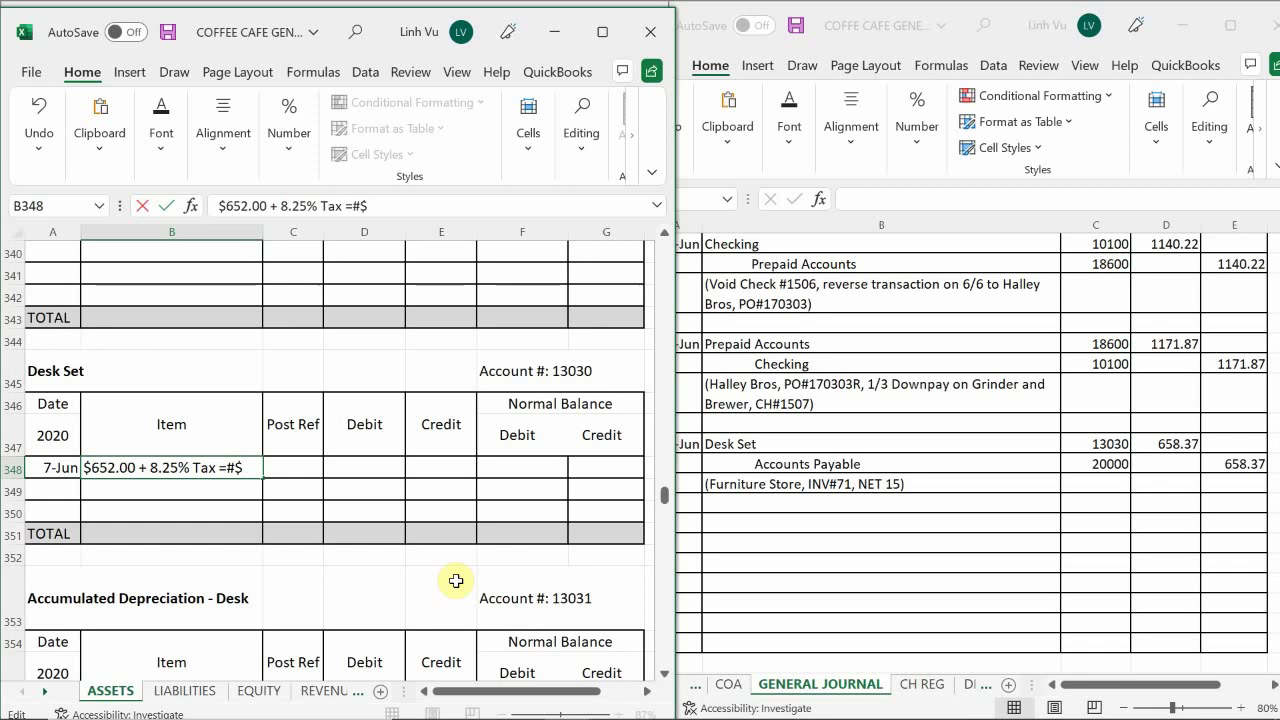
key(BackSpace)
text(#)
key(BackSpace)
text($46.37 +)
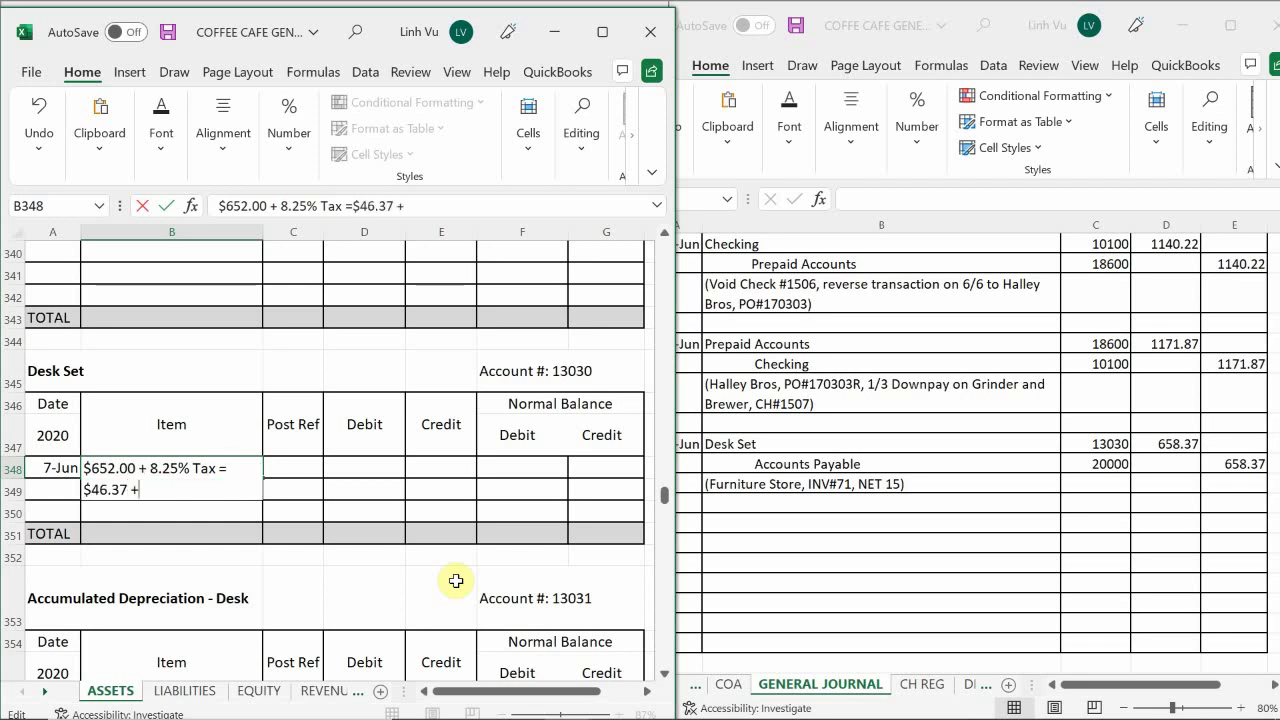
text( S)
key(BackSpace)
text(#)
key(BackSpace)
text($50 Sg)
key(BackSpace)
text(hu)
key(BackSpace)
text(Shipp)
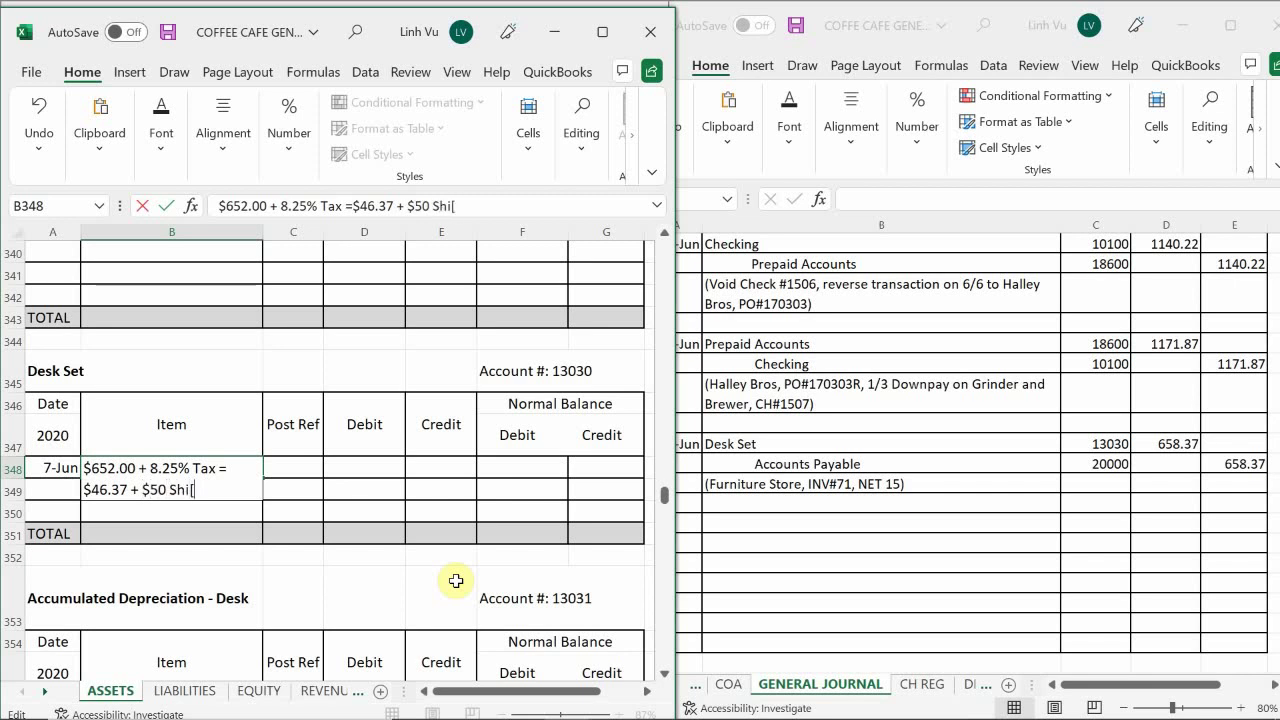
text(ing)
key(Tab)
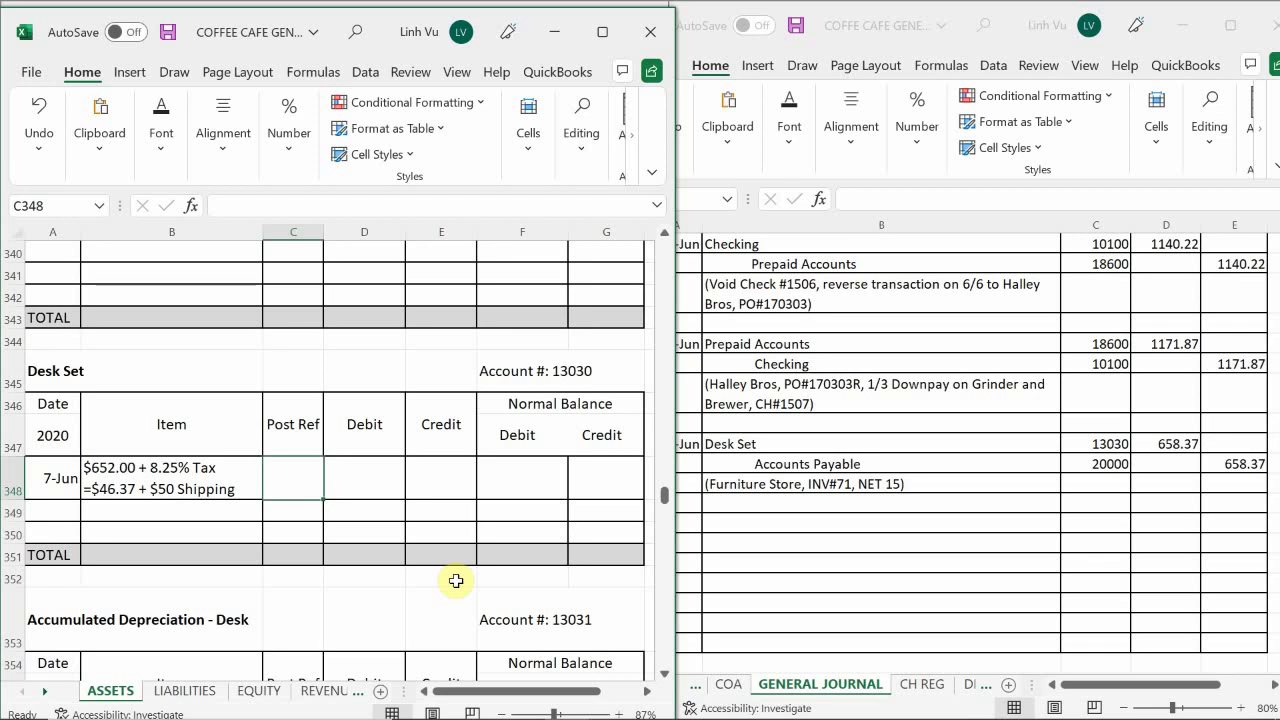
Enter post reference GJ2 and a debit of 658.37 for the 7 June Desk Set entry in row 348.
text(GJ2)
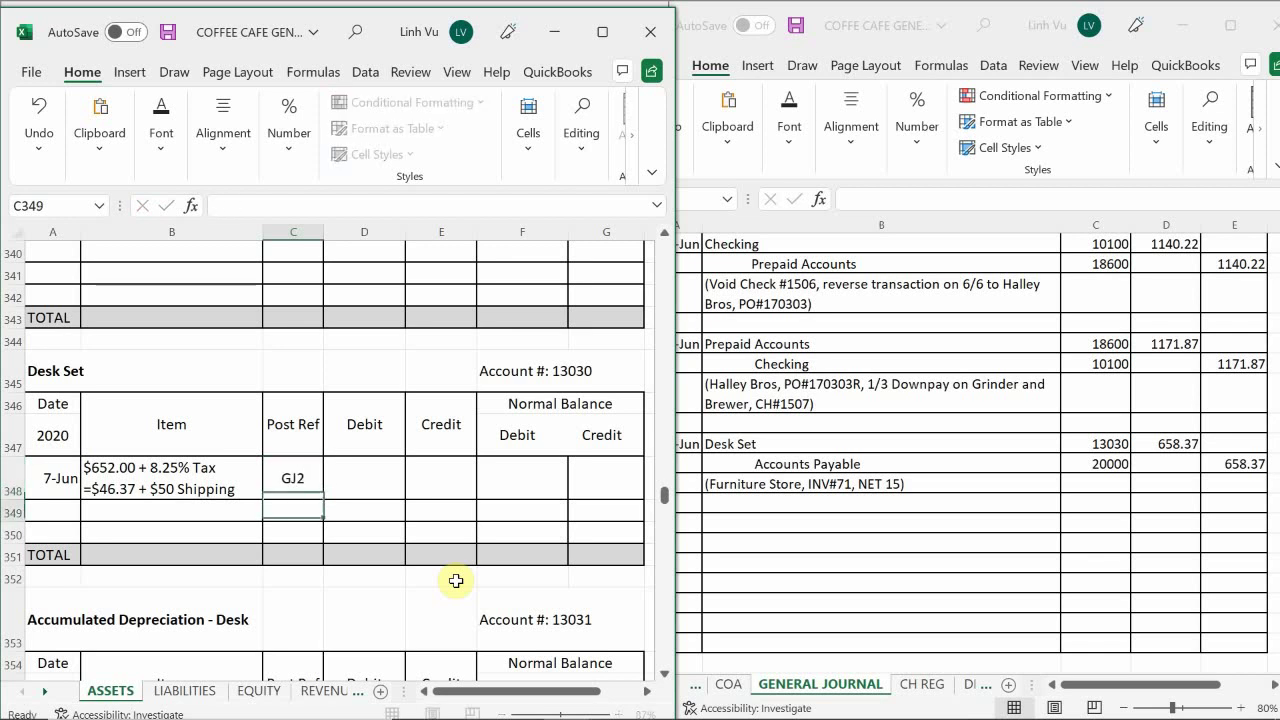
key(Return)
key(Tab)
key(Up)
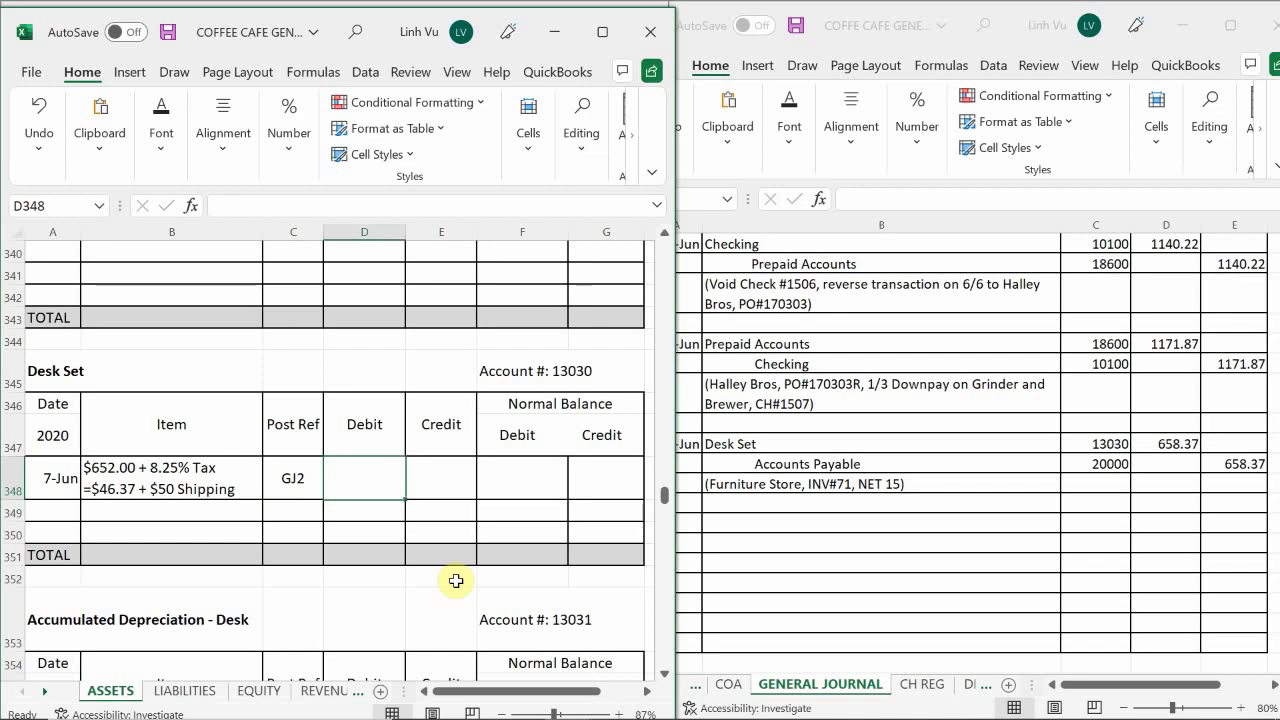
text(6)
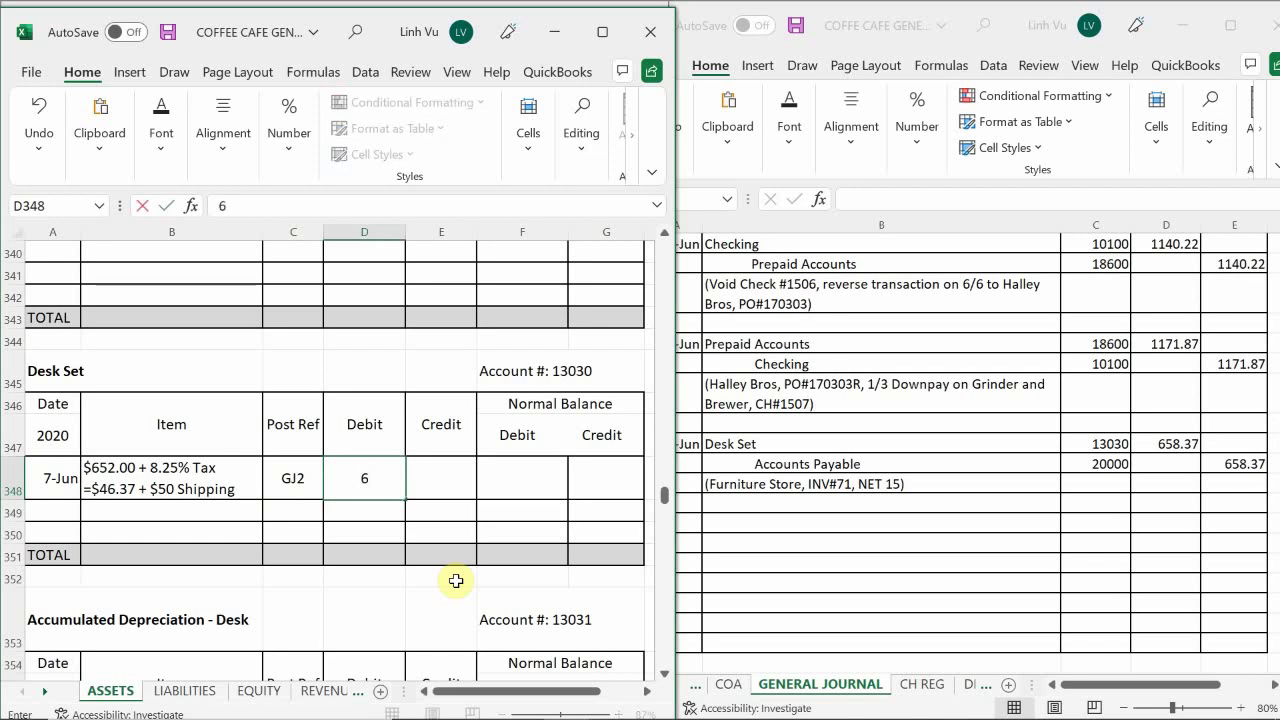
text(58.37)
key(Return)
key(Up)
Fill the normal debit balance in F348 with a formula referencing the Desk Set debit in D348.
key(Right)
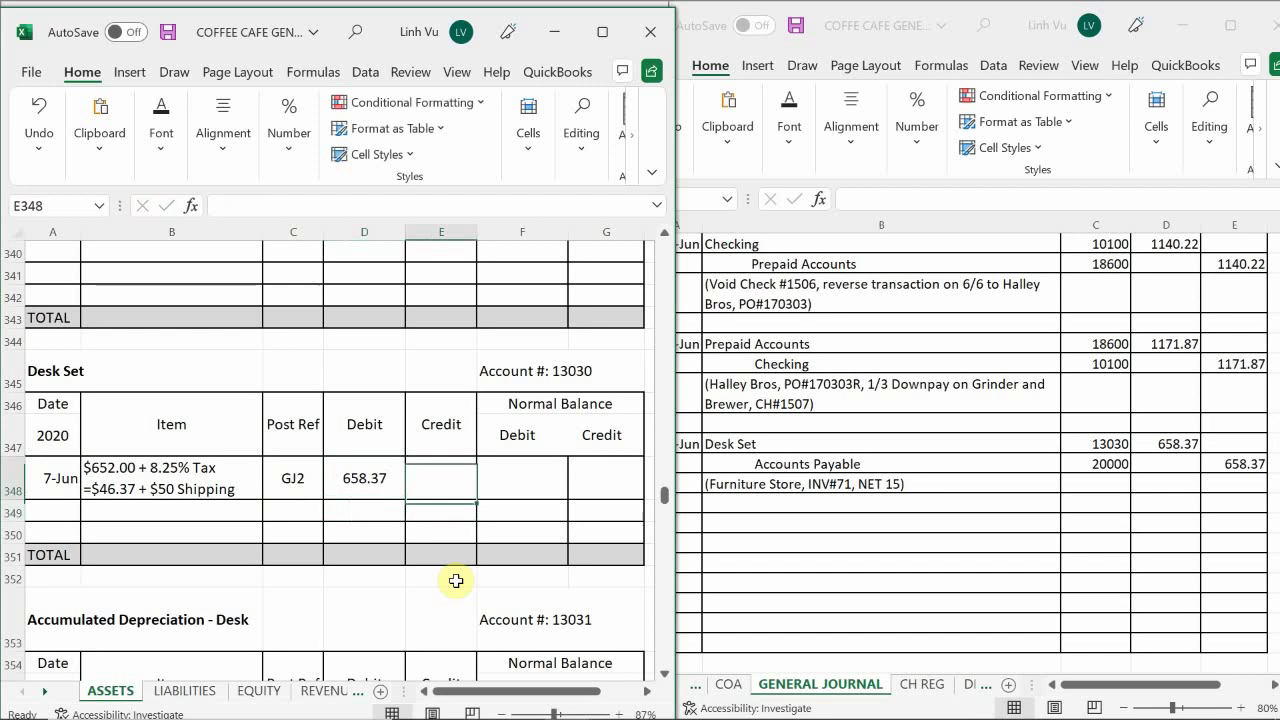
key(Right)
text(=)
key(Left)
key(Left)
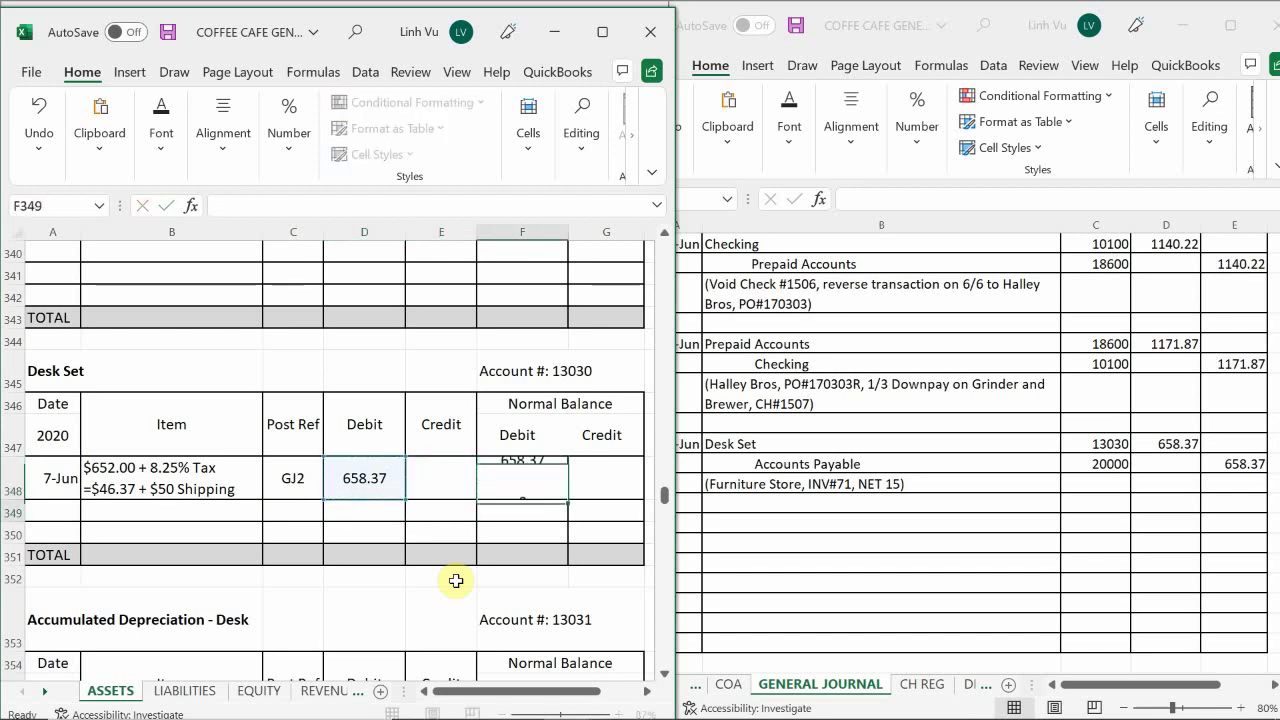
key(Return)
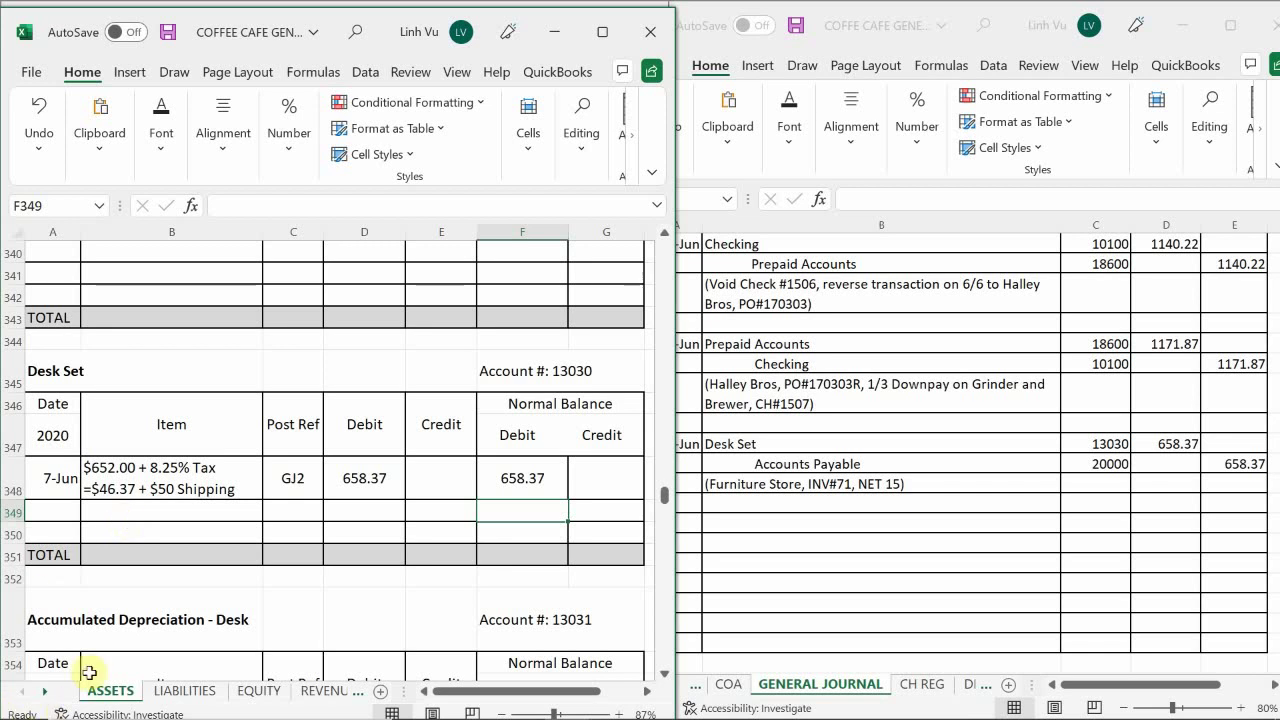
In the Accounts Payable ledger on the LIABILITIES sheet, enter the date 6/7 and item INV#71 in row 9.
click(185, 690)
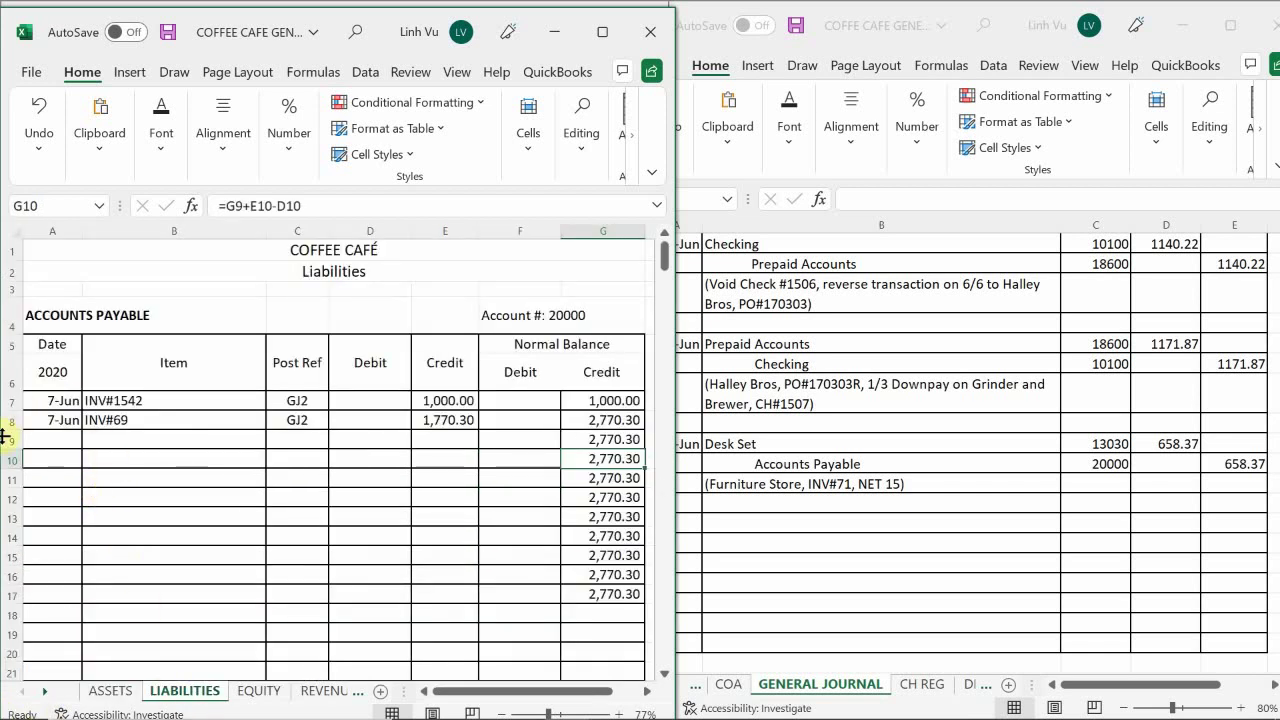
click(50, 441)
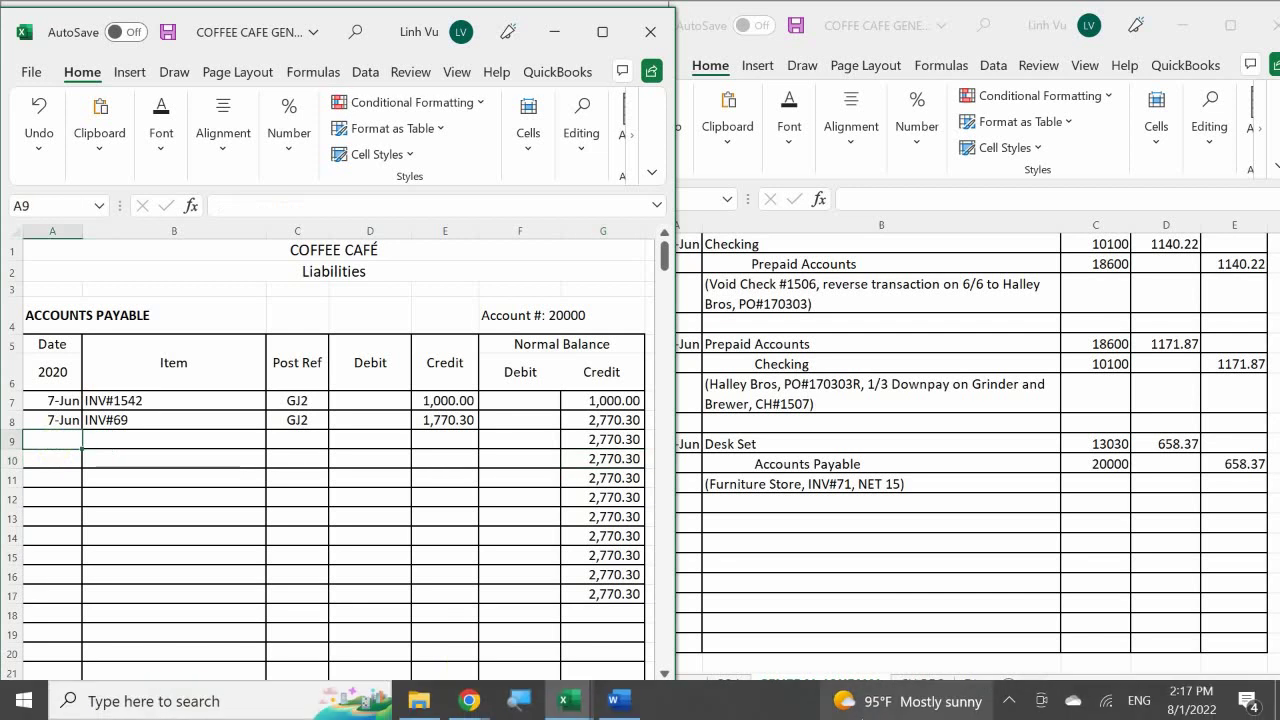
text(6/7)
key(Return)
click(174, 440)
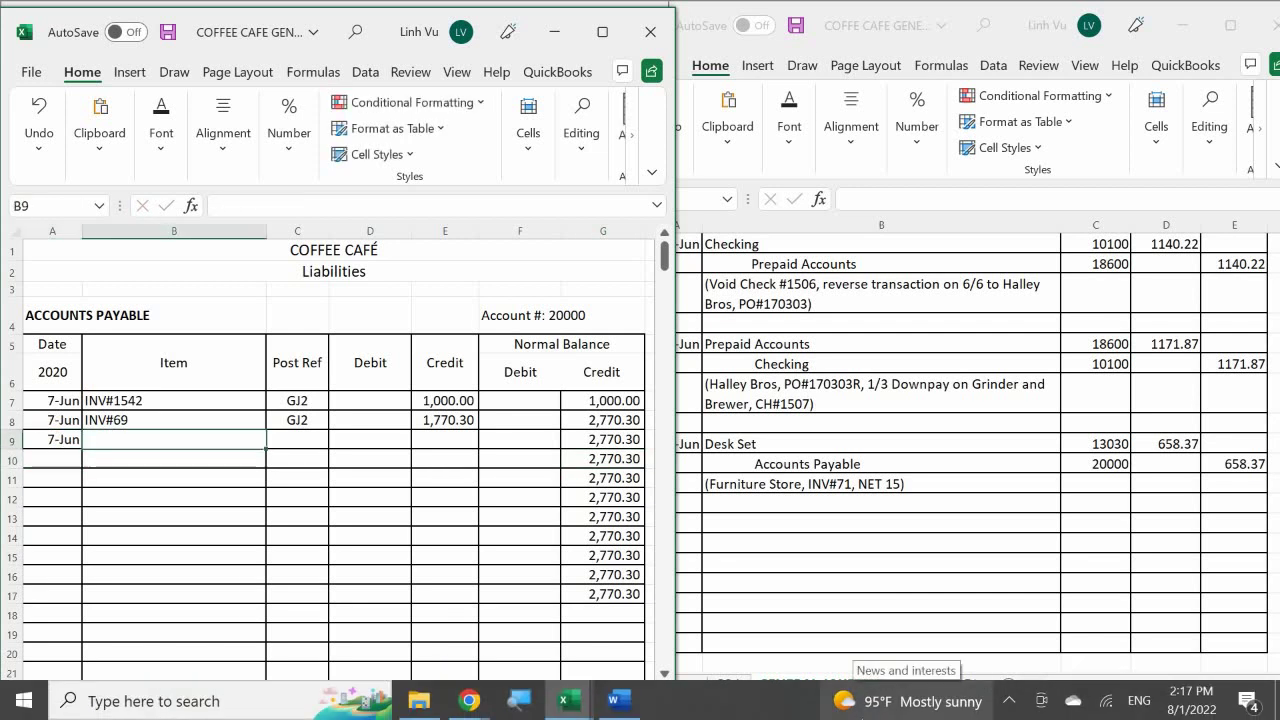
text(UBV#)
key(BackSpace)
key(BackSpace)
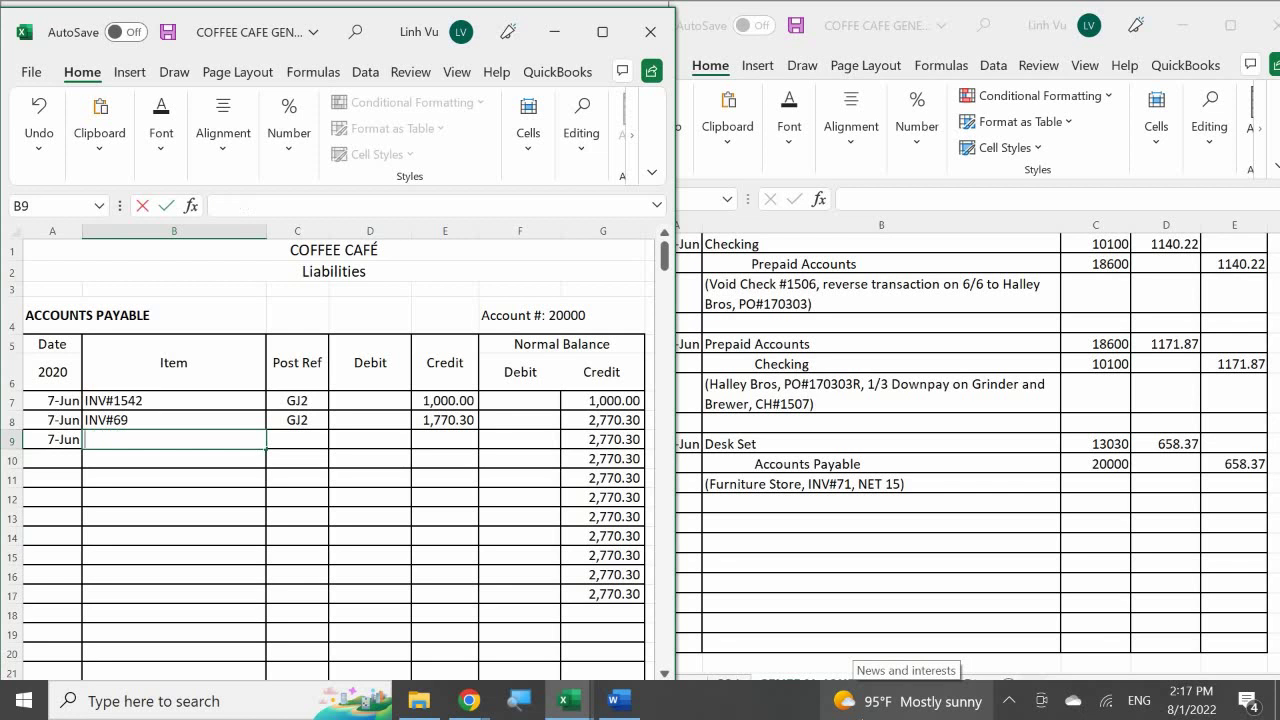
text(INV#71)
key(Return)
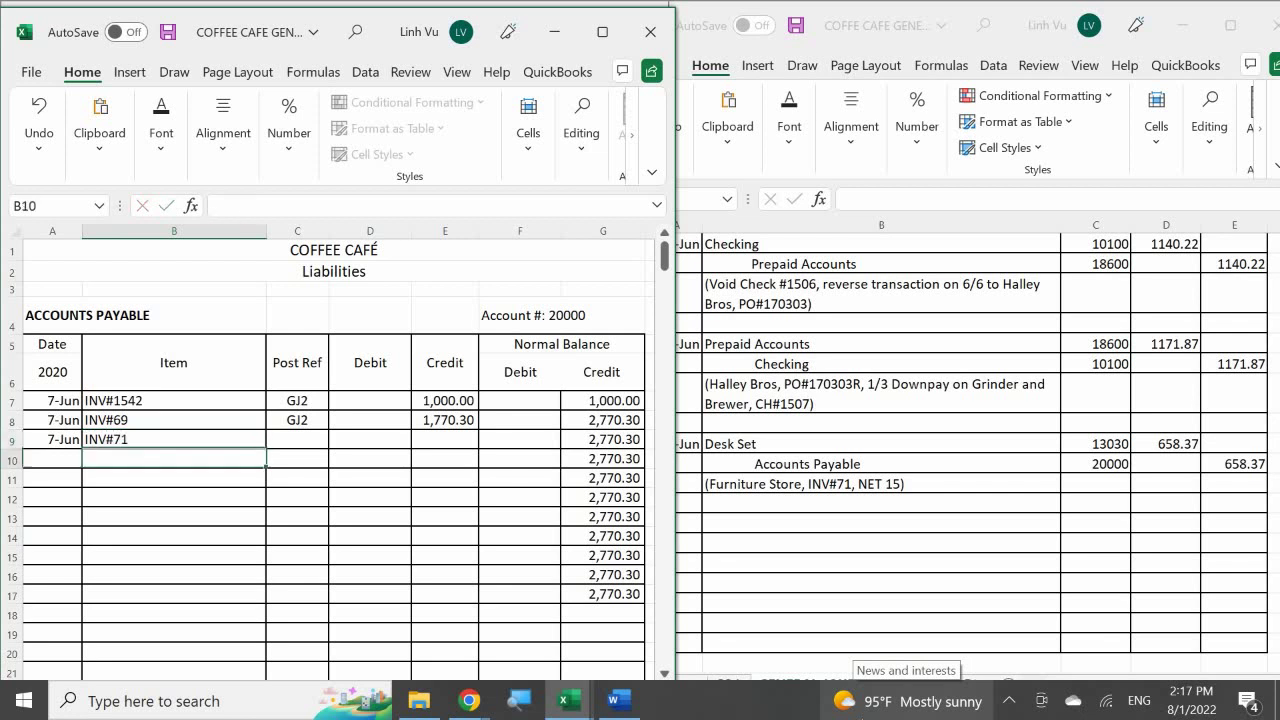
Enter post reference GJ2 and a credit of 658.37 for INV#71 in row 9 of Accounts Payable.
click(297, 439)
text(GJ2)
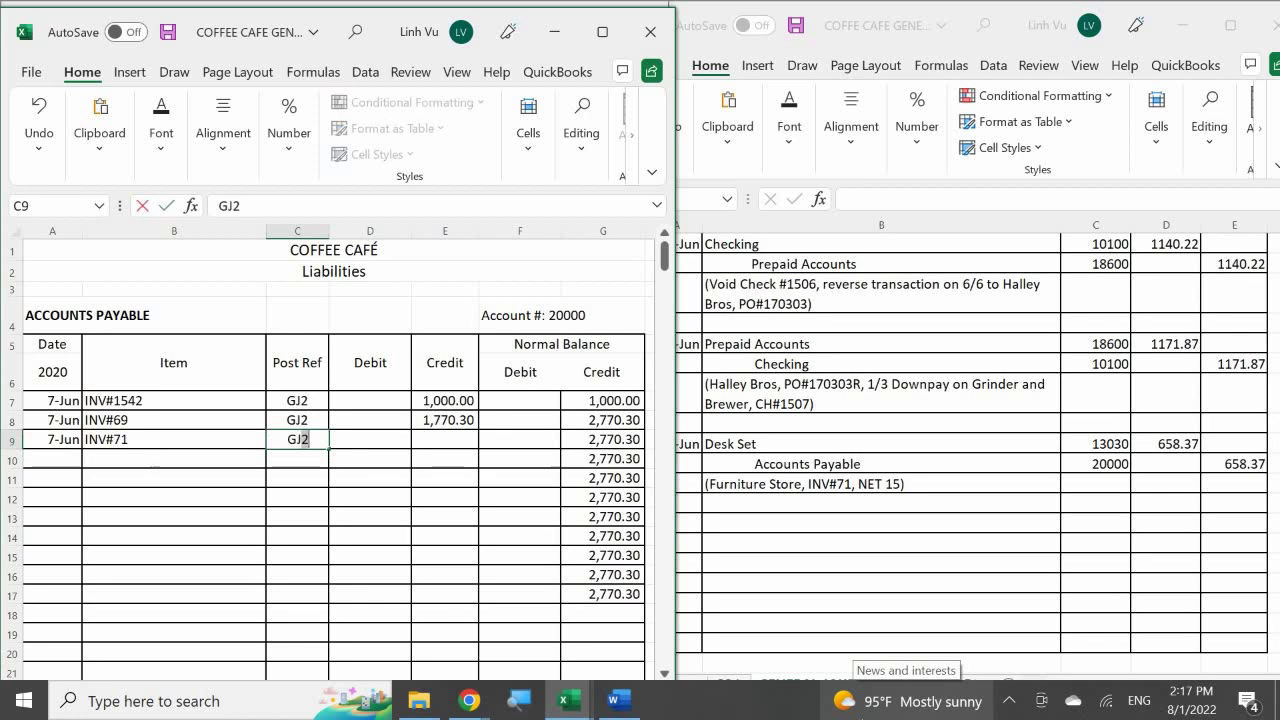
key(Return)
key(Right)
click(445, 439)
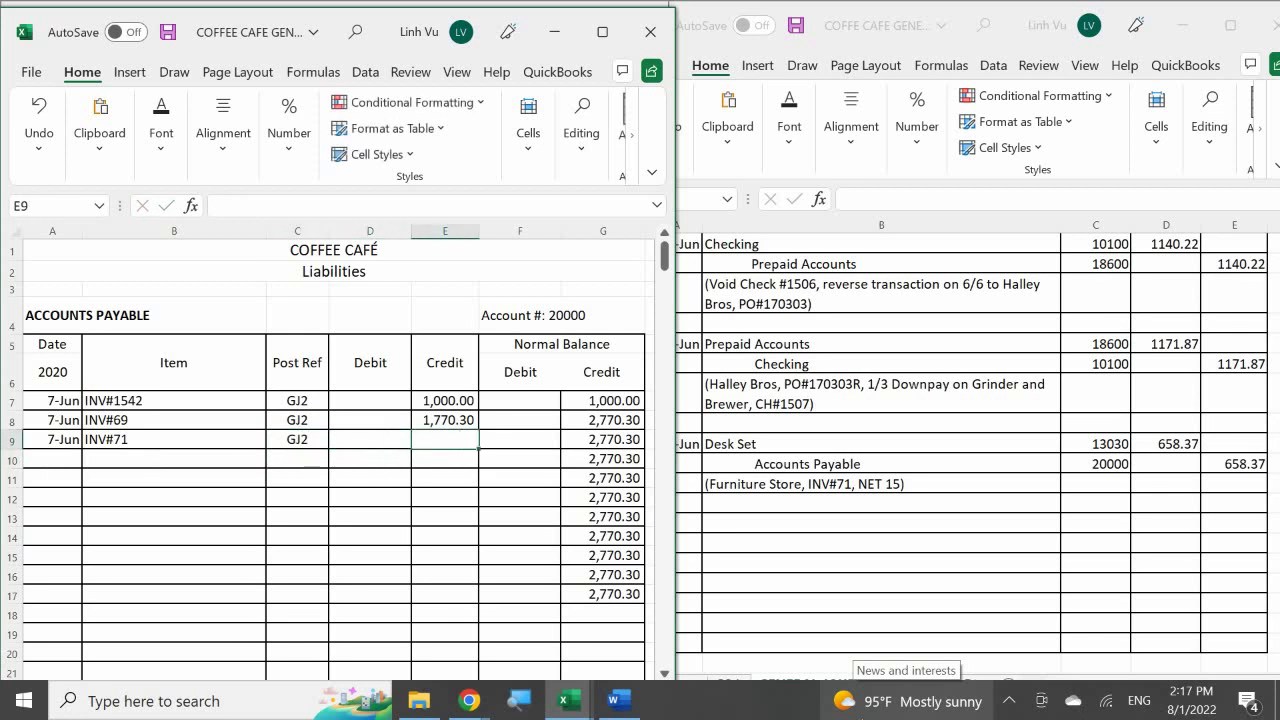
text(658.37)
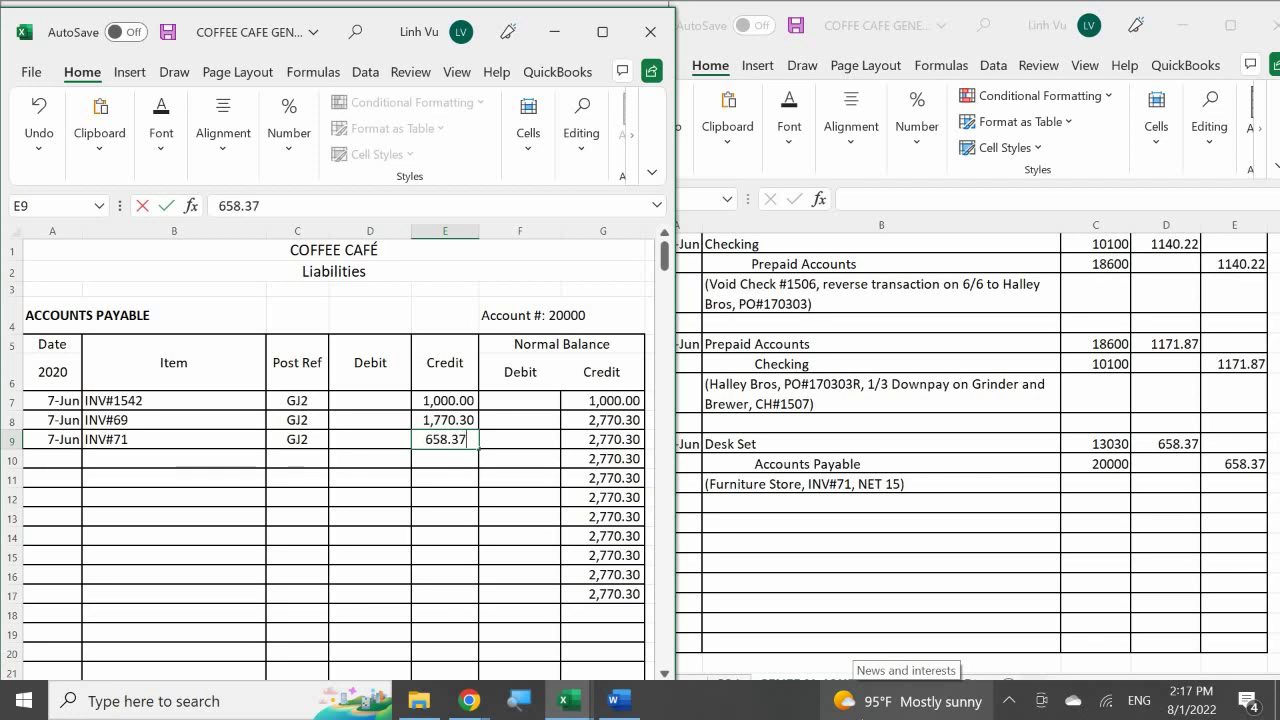
key(Return)
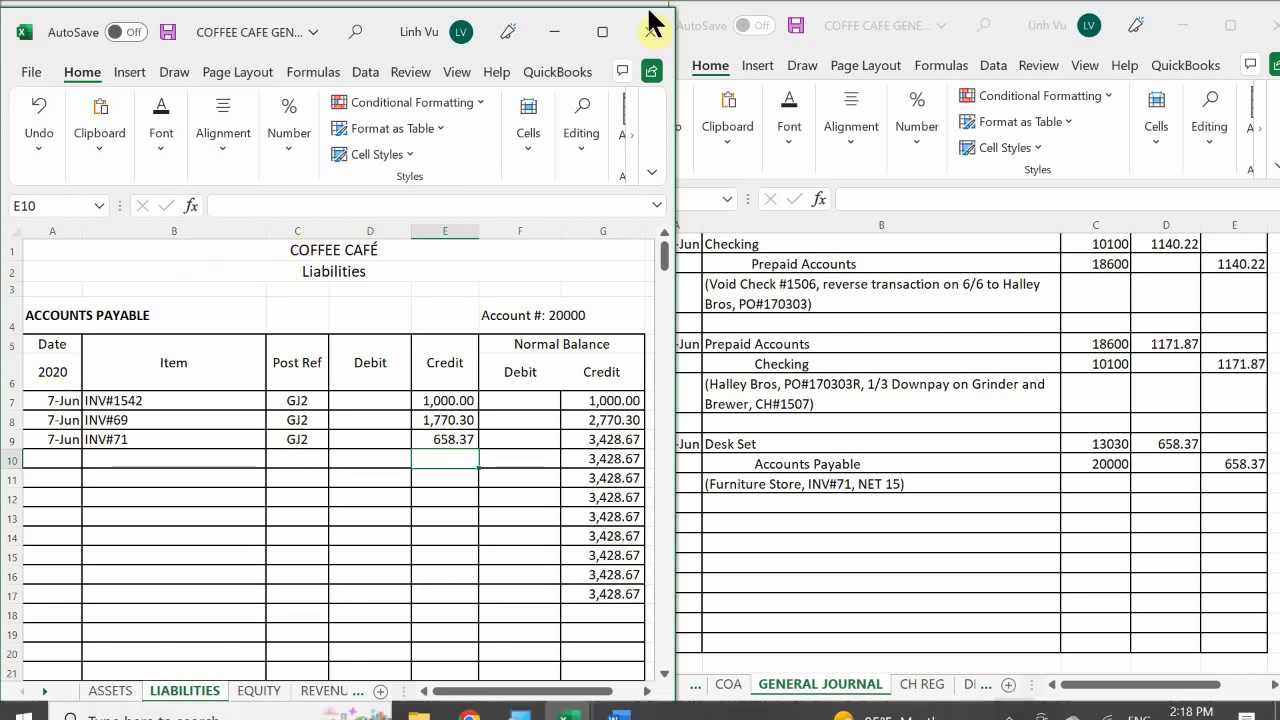
click(380, 477)
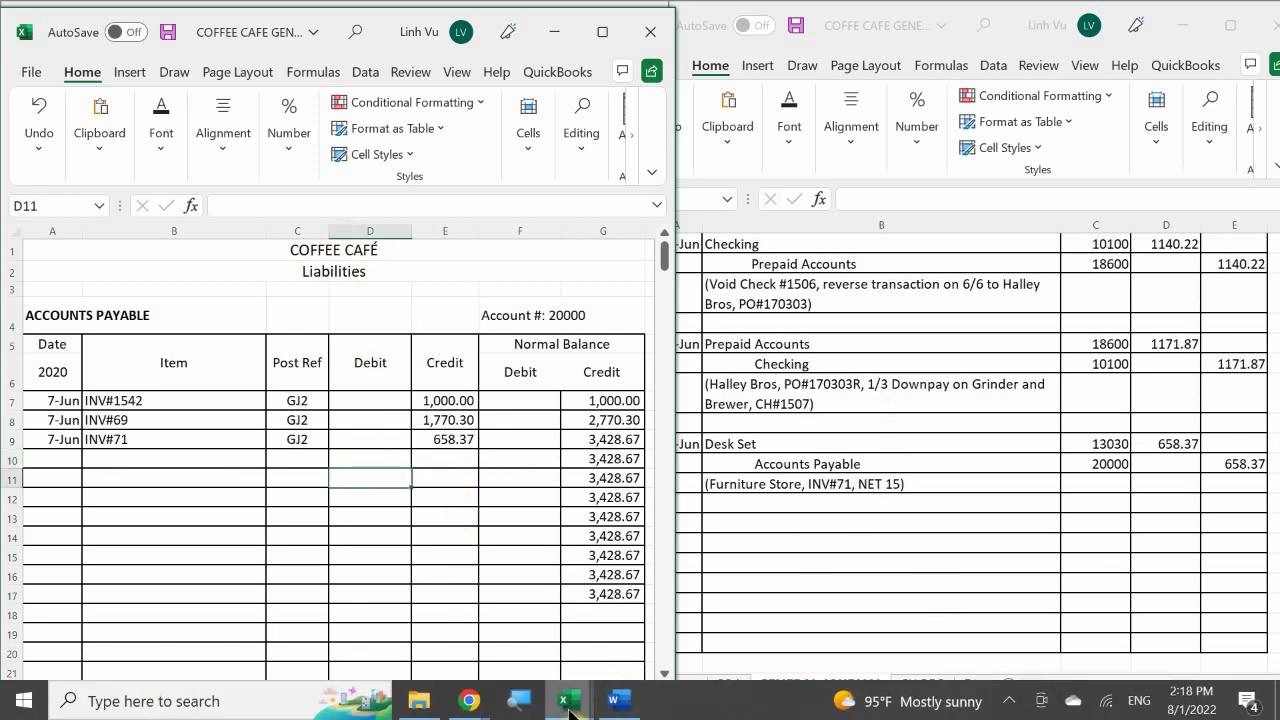
Switch to the subsidiary ledger workbook and enter the date 6/7 in A75 of the Furniture Store vendor account.
mouse_move(583, 689)
click(594, 631)
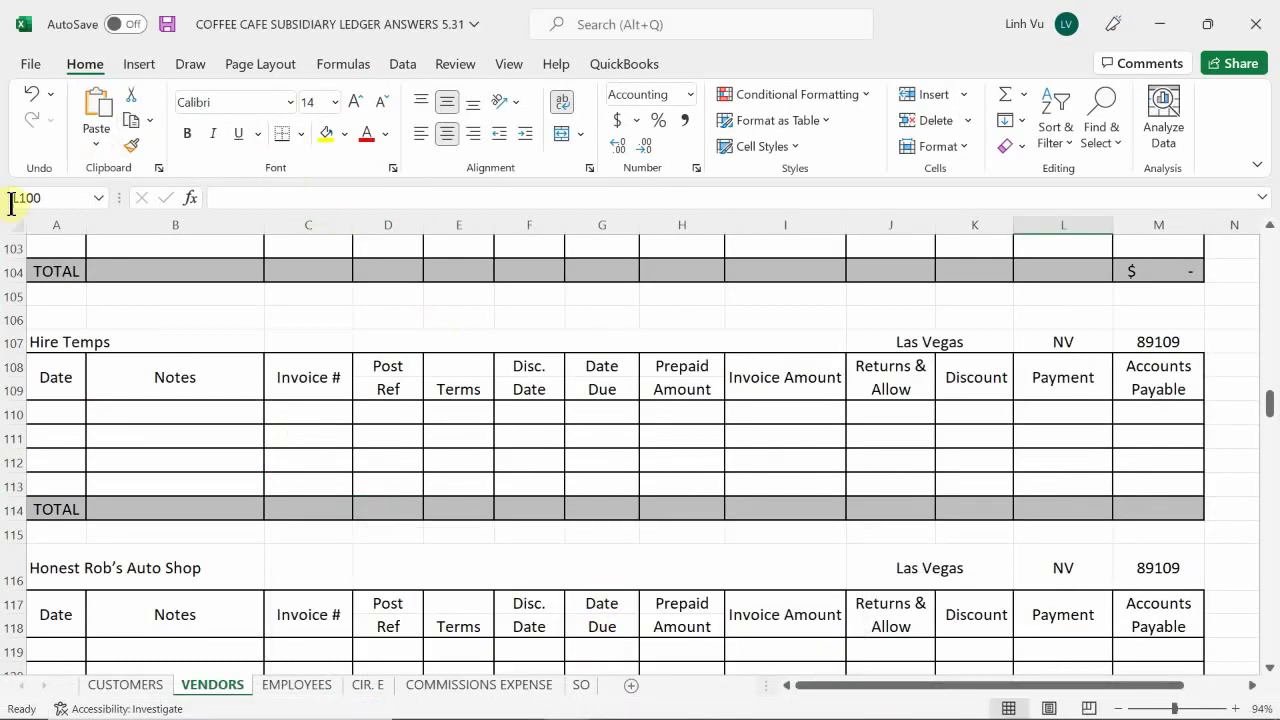
click(93, 433)
scroll(93, 433, up, 5)
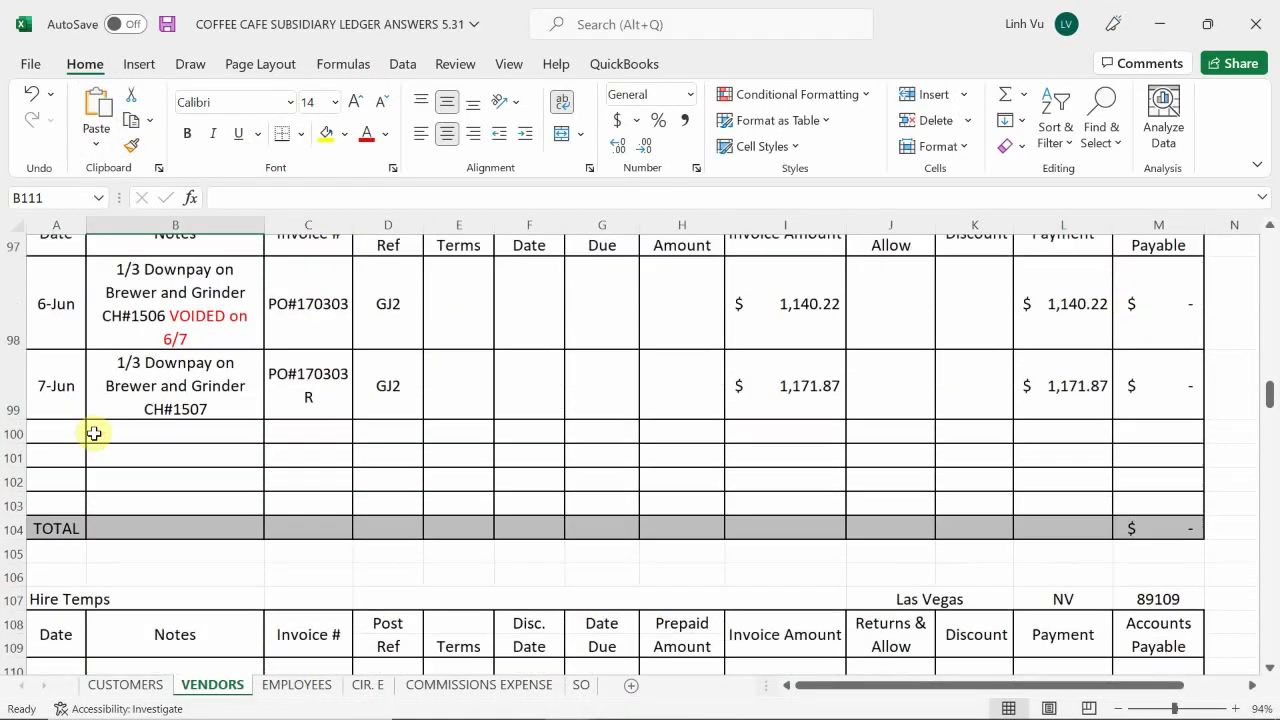
scroll(93, 433, up, 3)
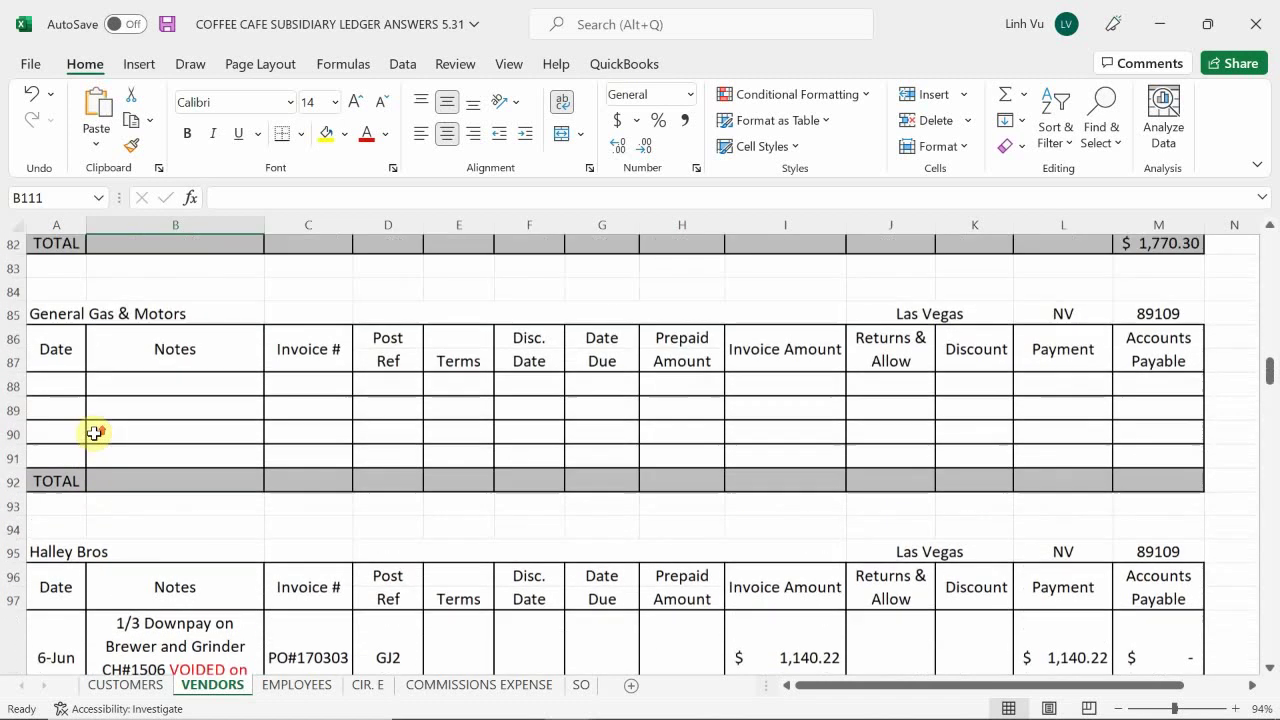
scroll(93, 433, up, 4)
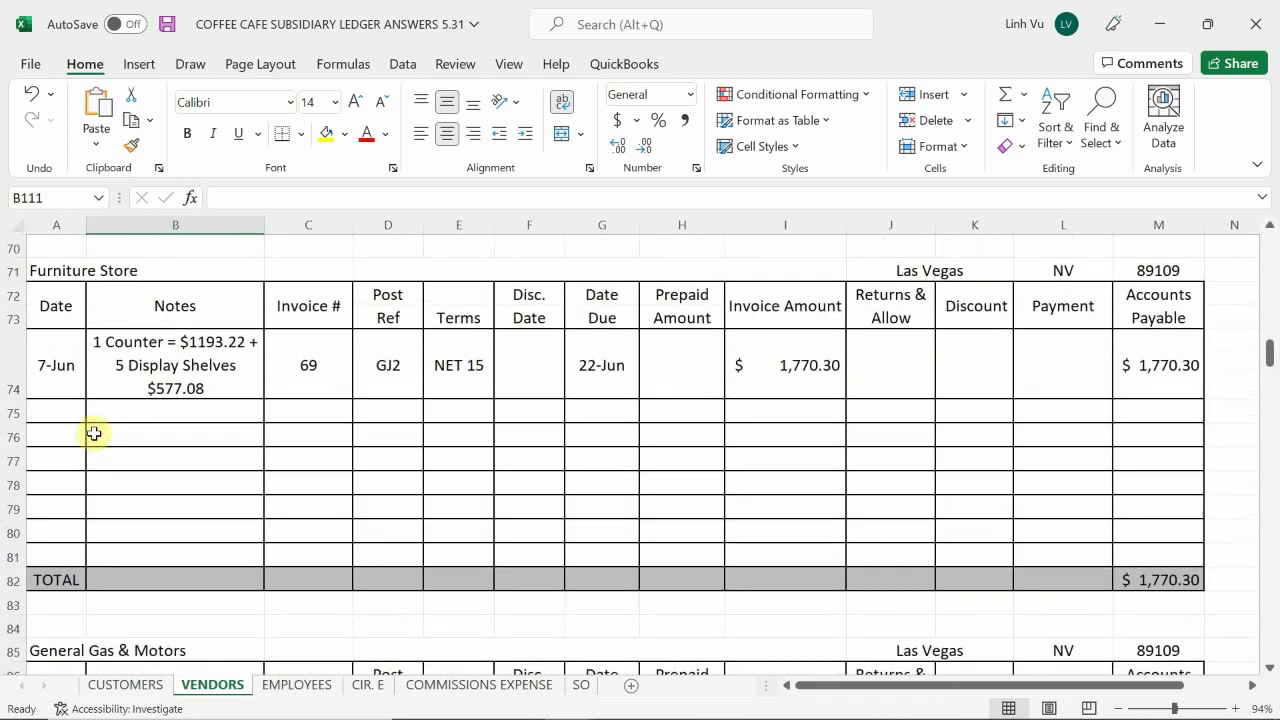
scroll(82, 437, down, 1)
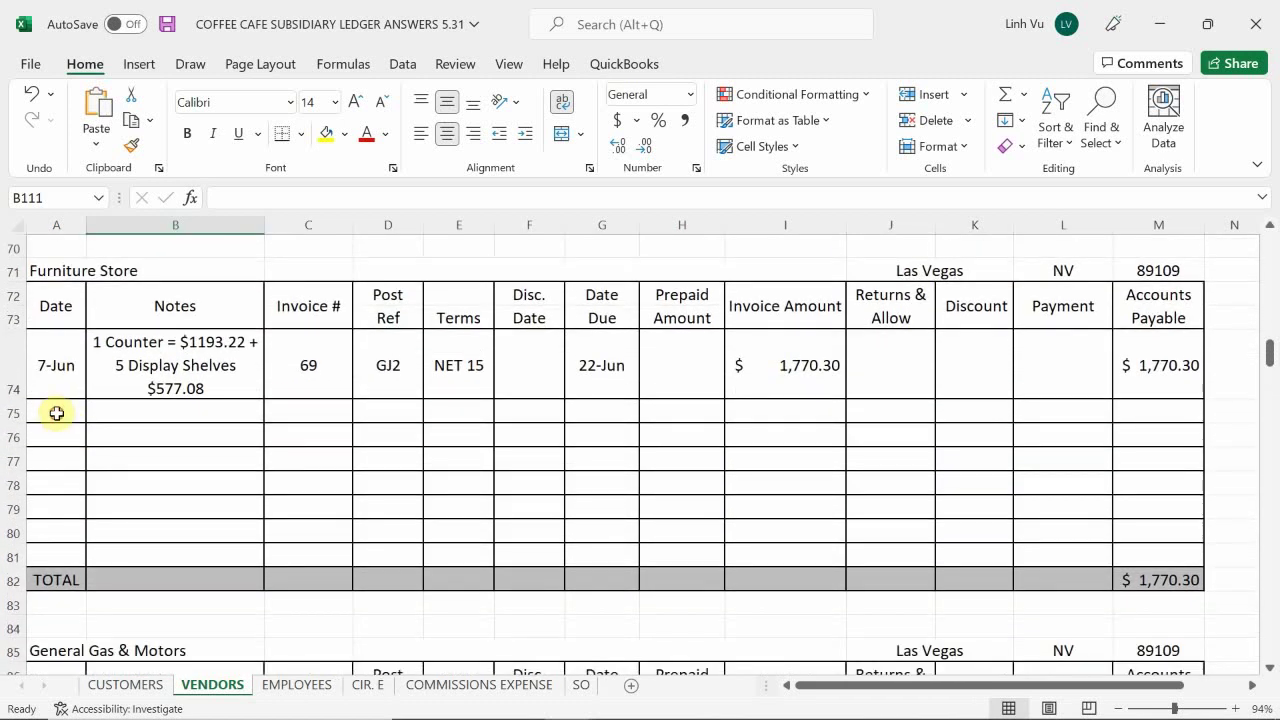
click(63, 411)
text(6)
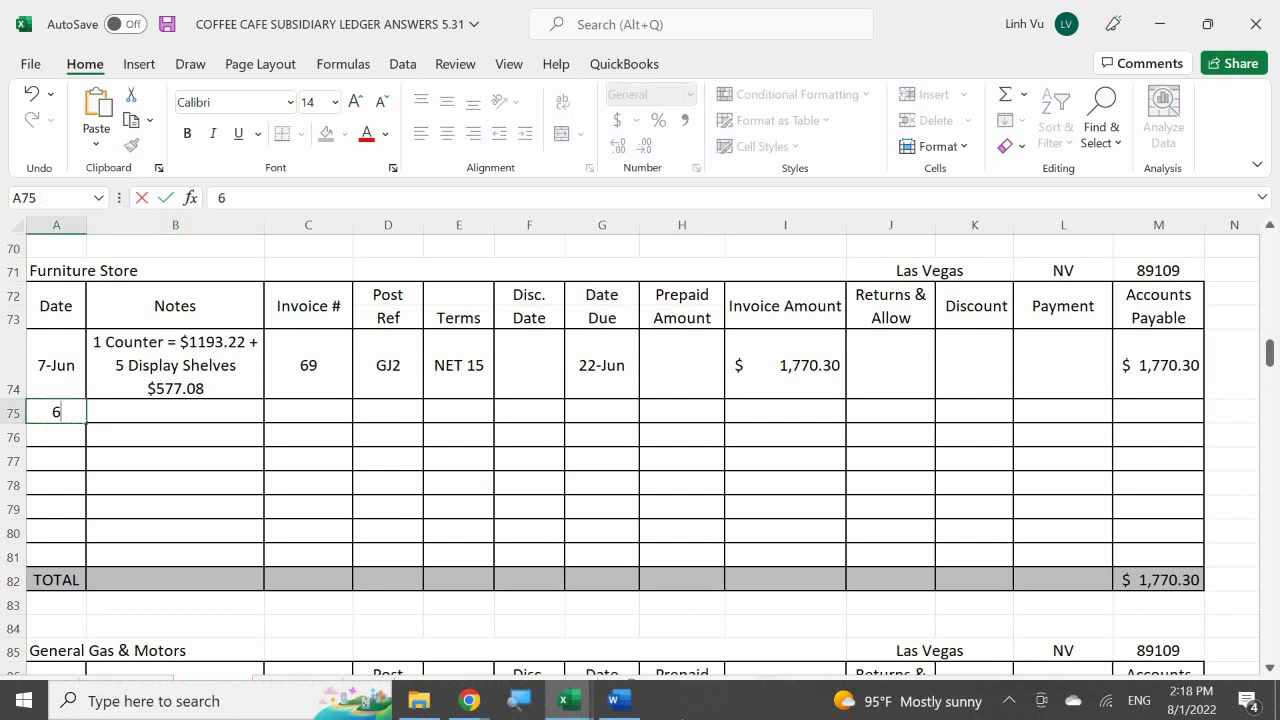
text(/7)
key(Tab)
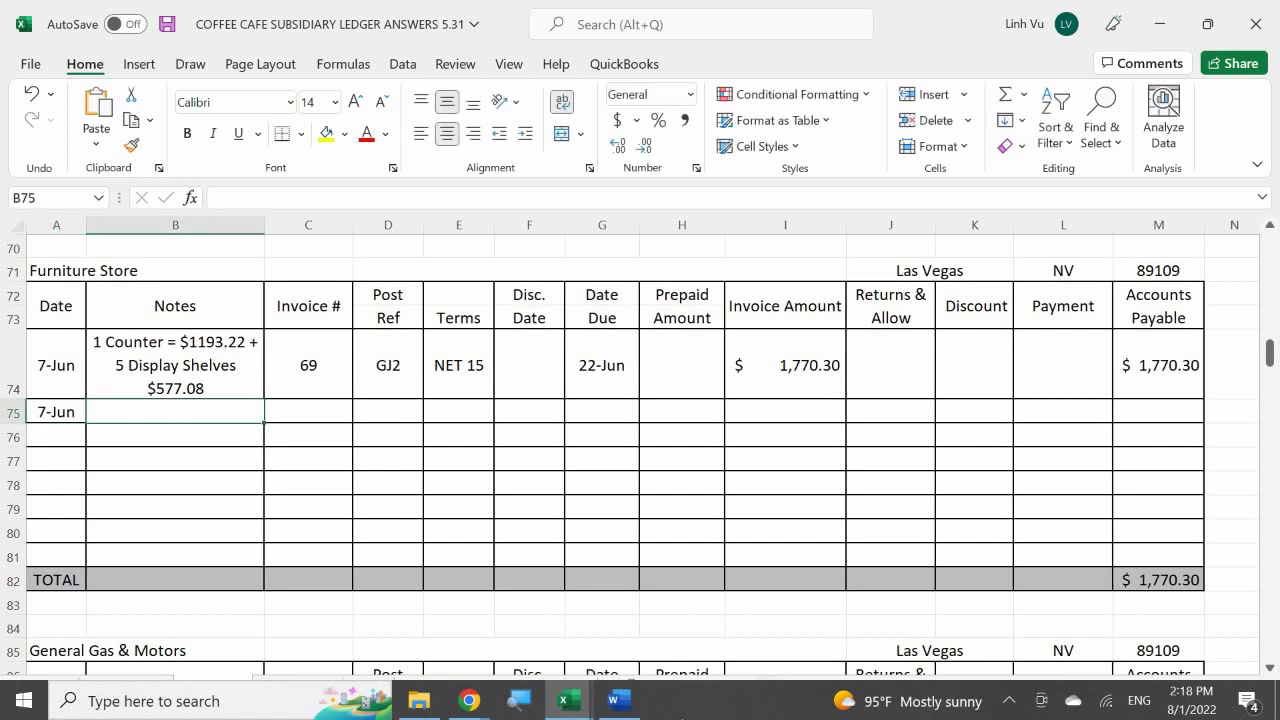
Enter the note "1 Desk Set" in B75 for the 7 June Furniture Store entry.
text(1)
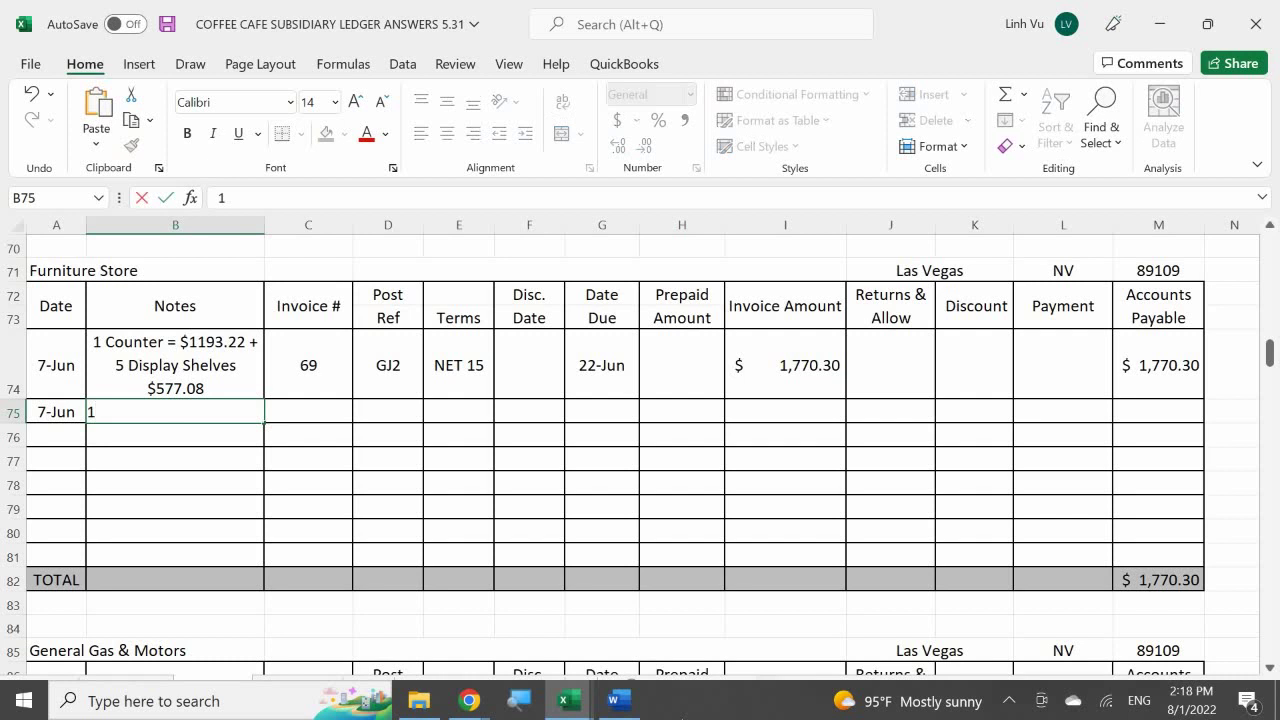
text( Desk Set)
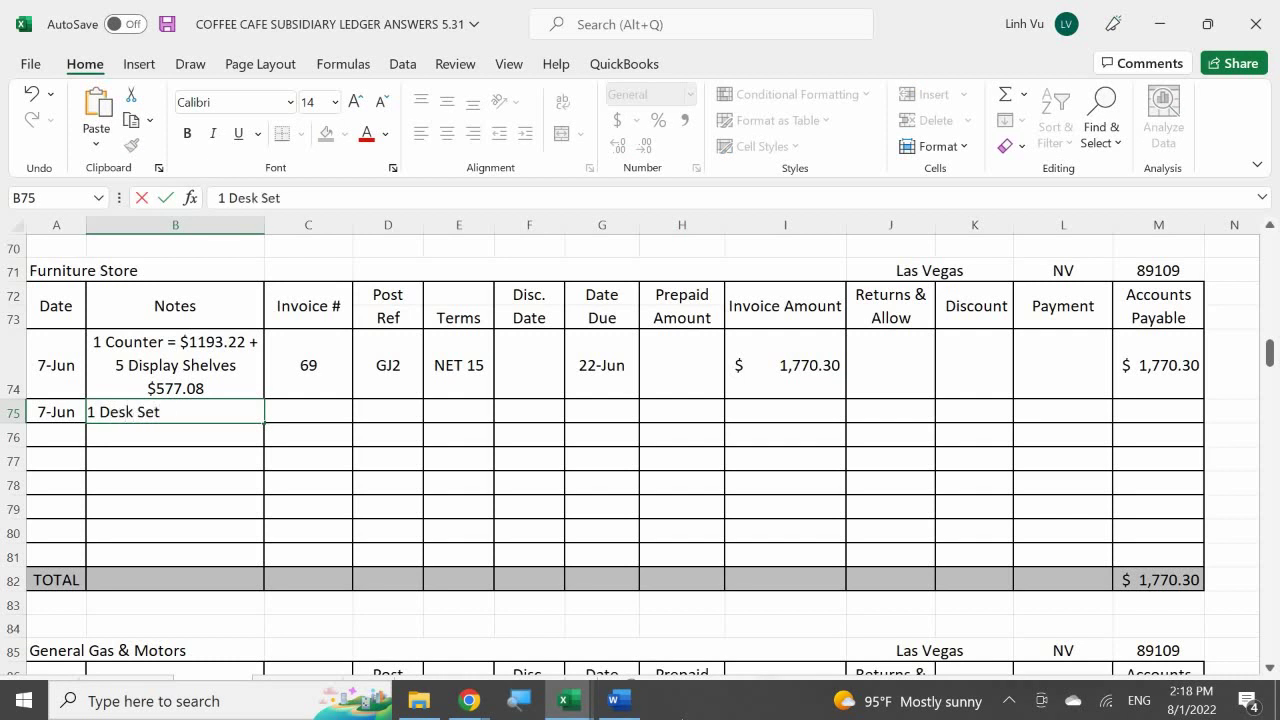
text( =)
key(BackSpace)
key(Return)
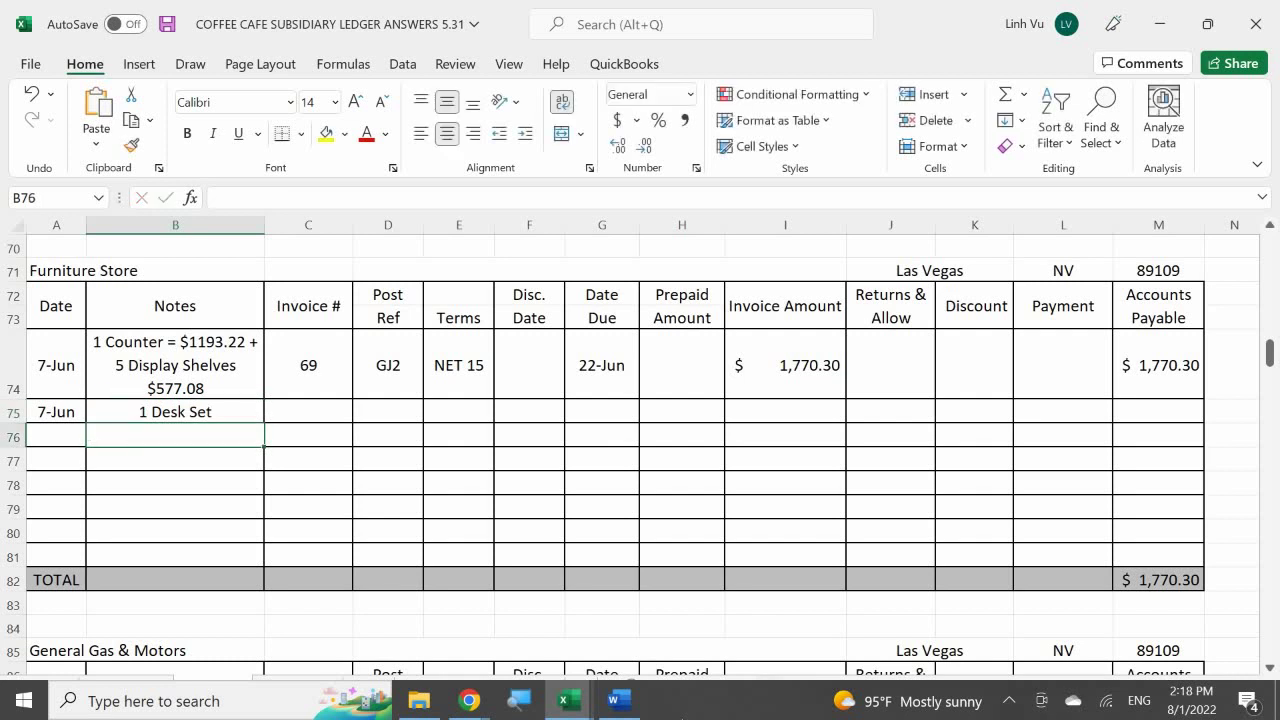
Enter invoice number 71 in C75 for the Desk Set entry.
key(Right)
key(Up)
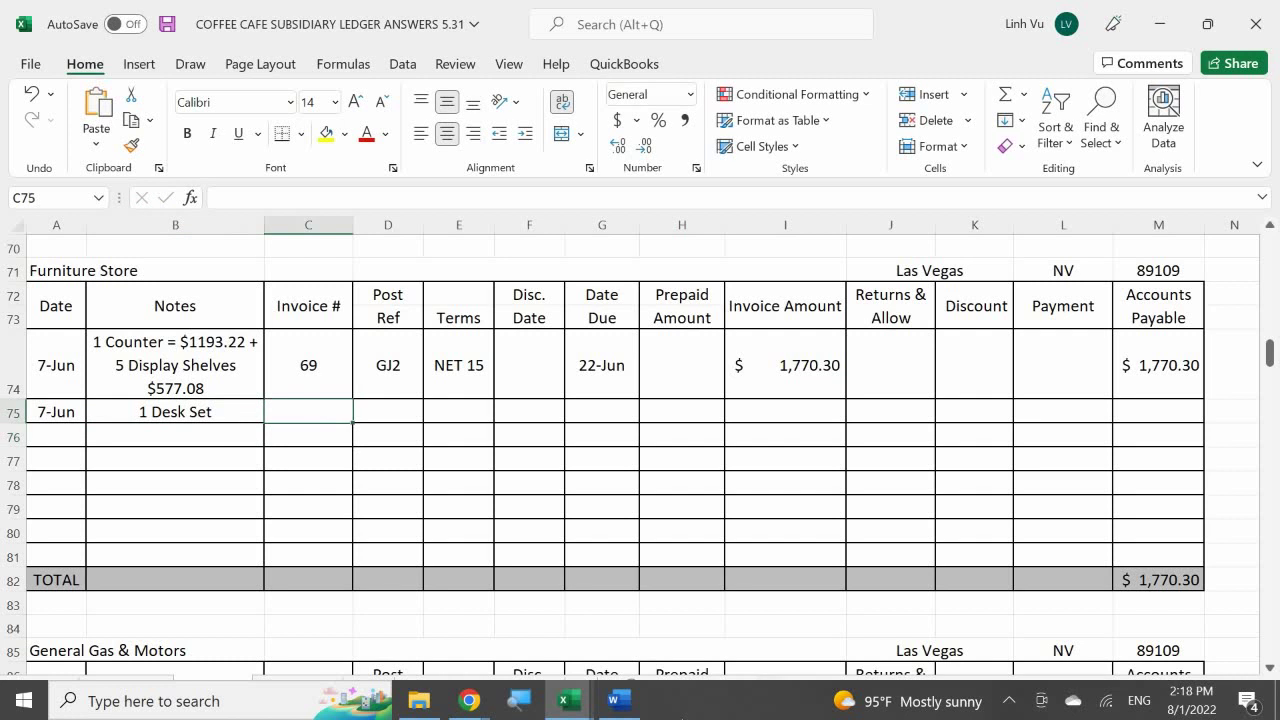
text(70)
key(Return)
key(Up)
text(71)
key(Return)
key(Right)
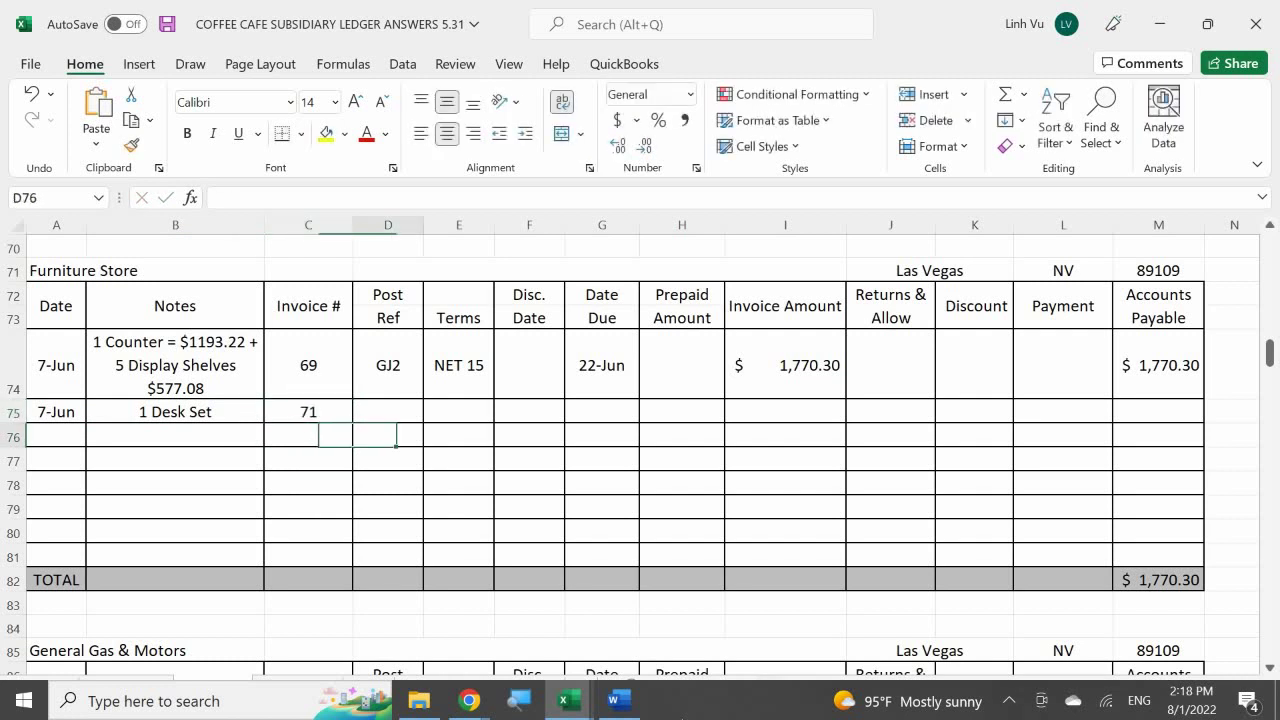
Fill the Desk Set entry's post reference in D75 and terms in E75 with formulas referencing the cells directly above in row 74.
key(Up)
text(=)
key(Up)
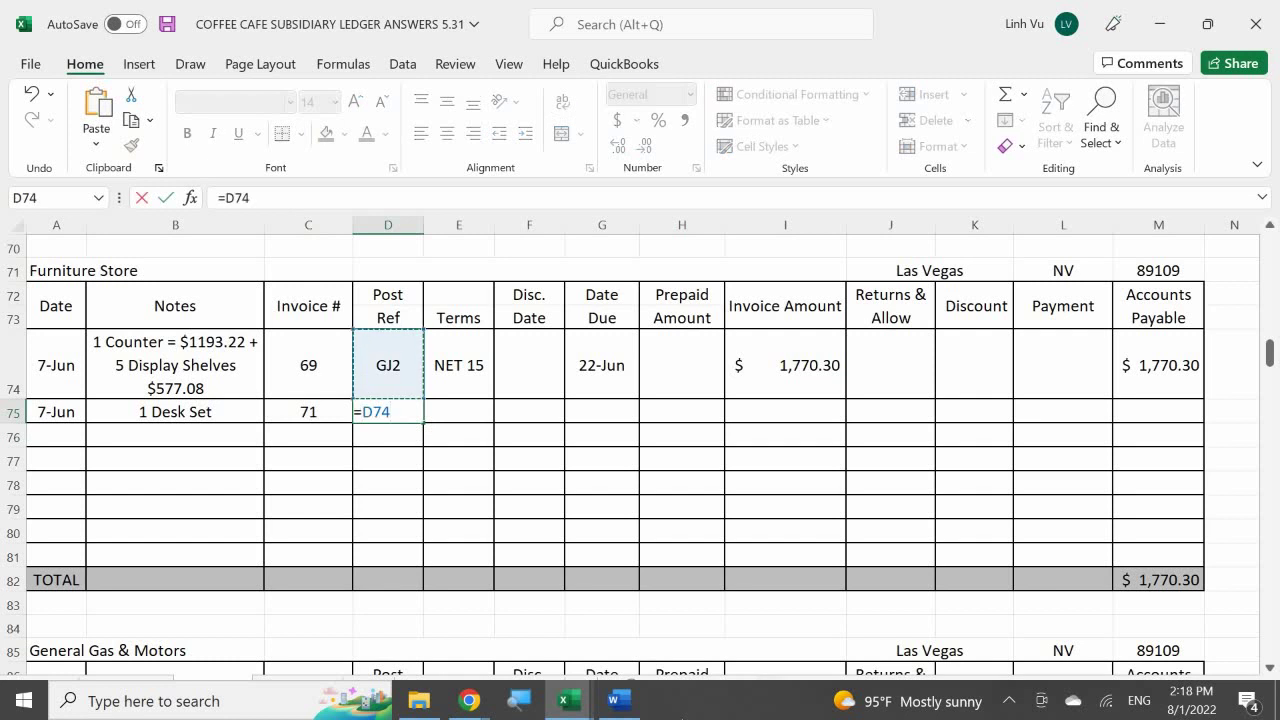
key(Return)
key(Right)
key(Up)
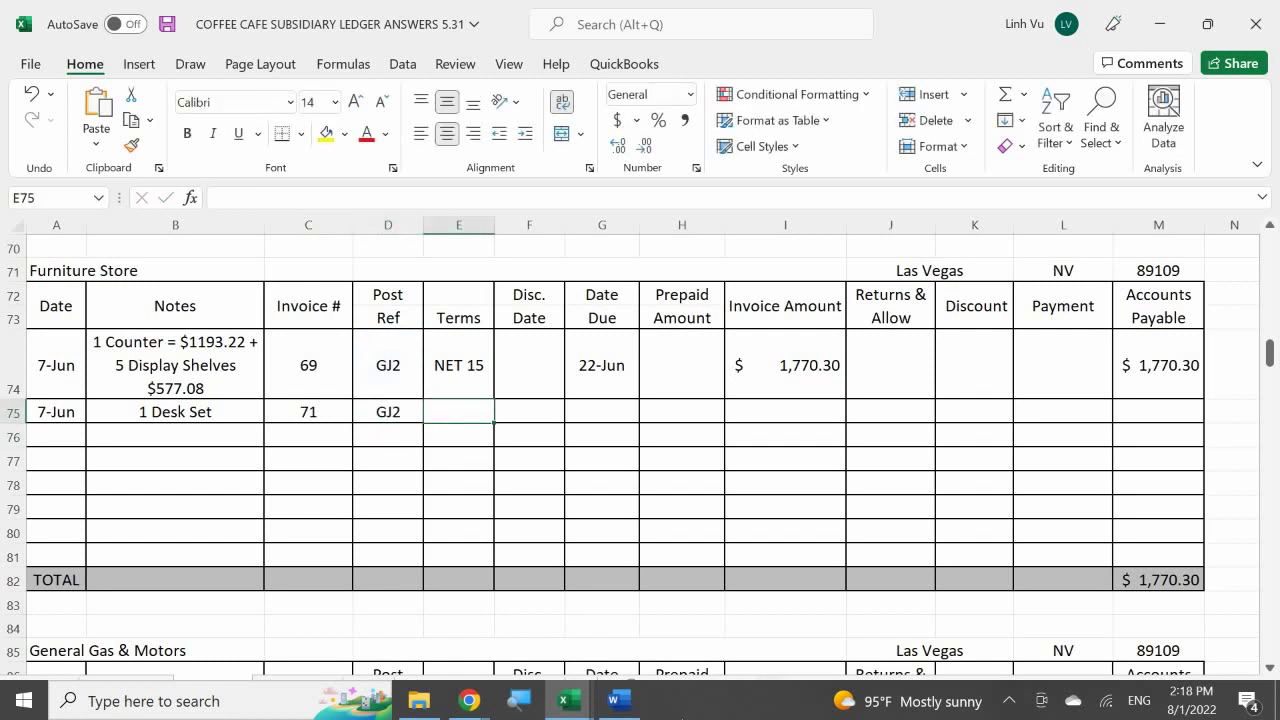
text(=)
key(Up)
key(Return)
key(Right)
key(Up)
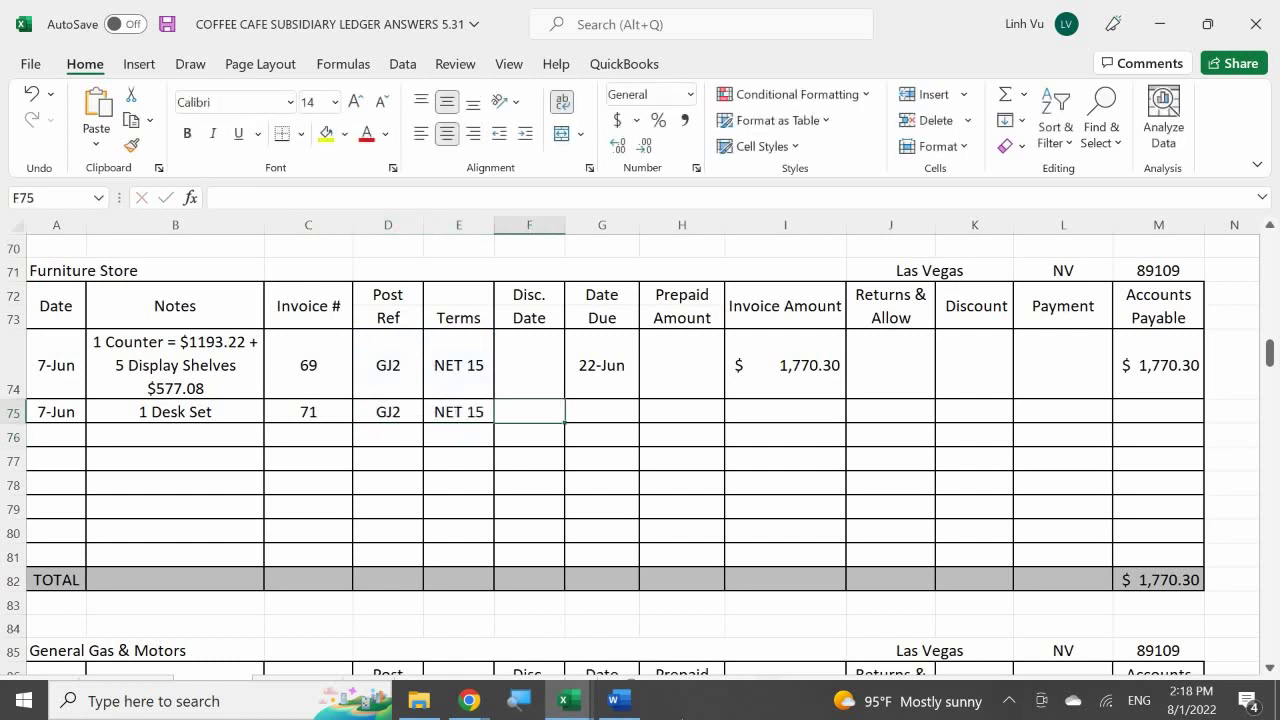
Calculate the Desk Set invoice's due date in G75 with the formula =A75+15.
click(602, 411)
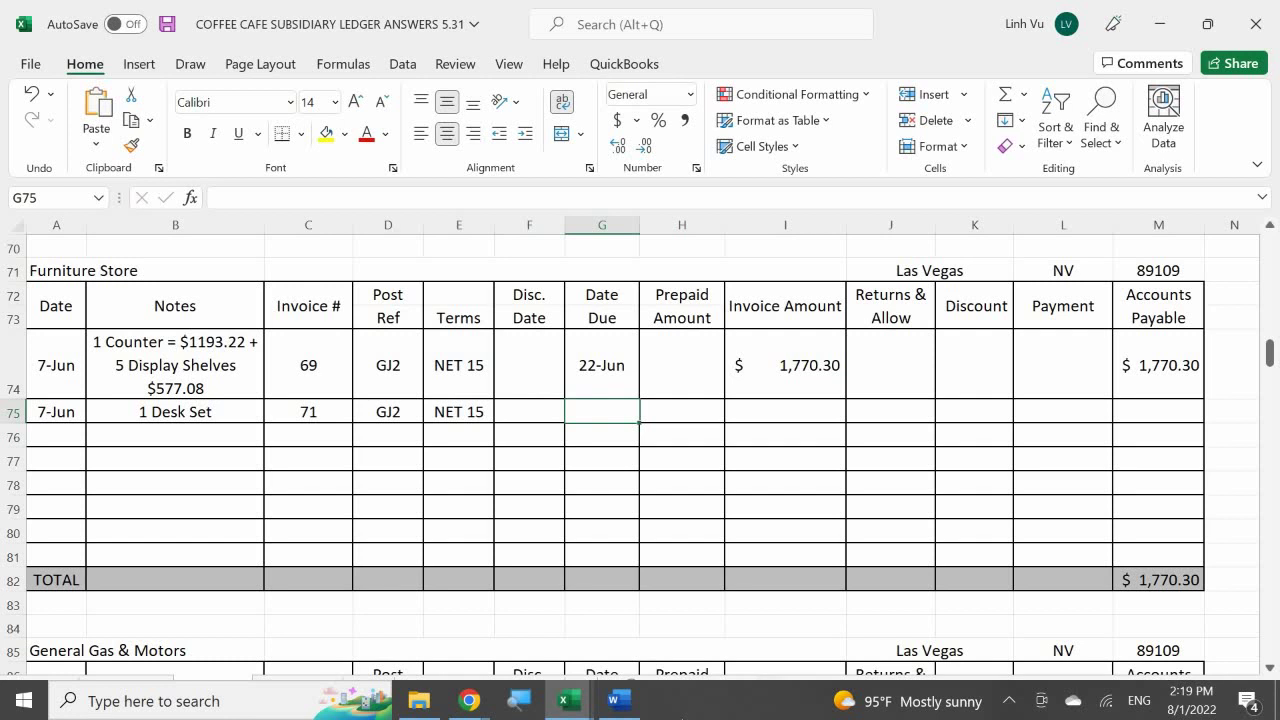
text(=)
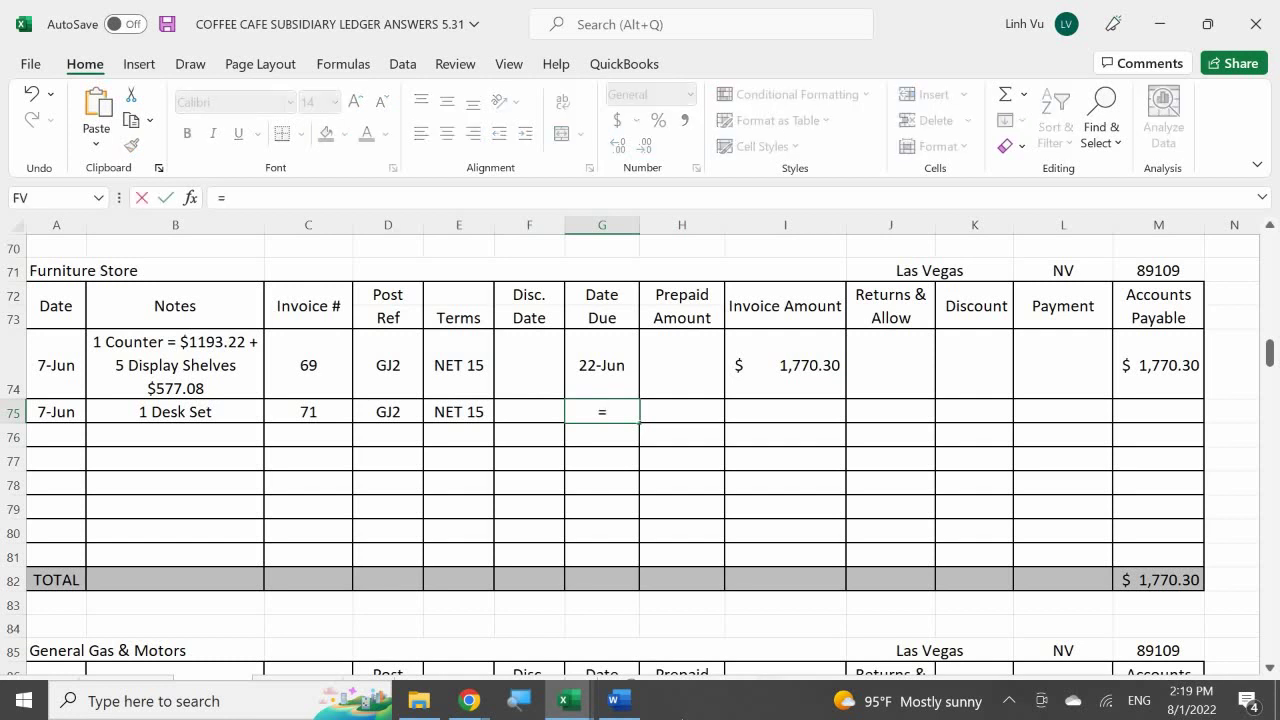
key(Left)
key(Left)
key(Left)
key(Left)
key(Left)
key(Left)
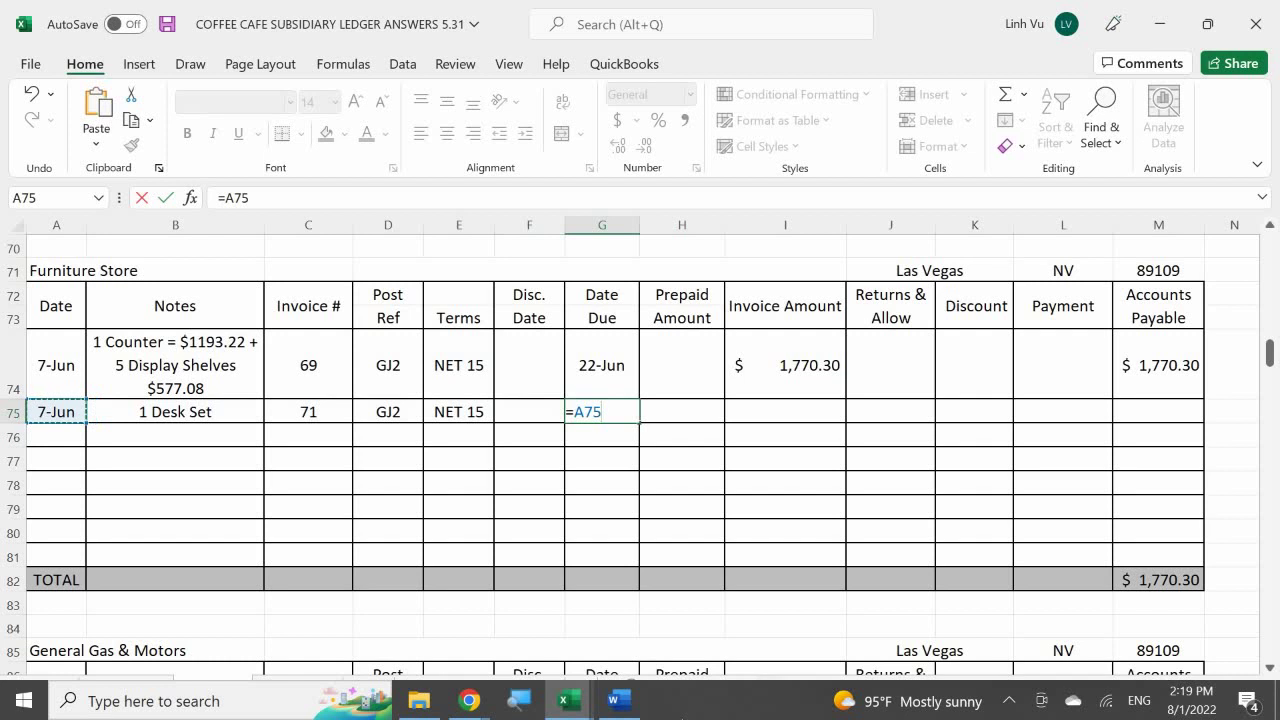
text(+15)
key(Return)
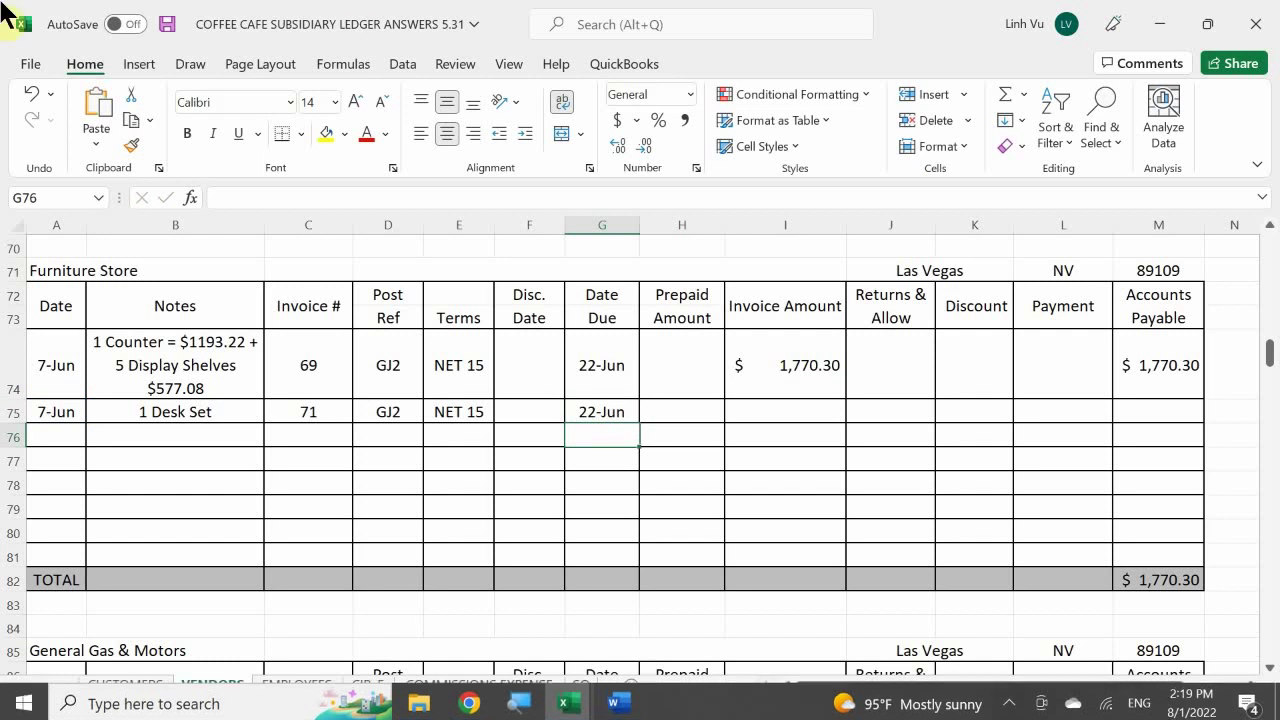
Enter the Desk Set invoice amount of 658.37 in I75.
click(784, 413)
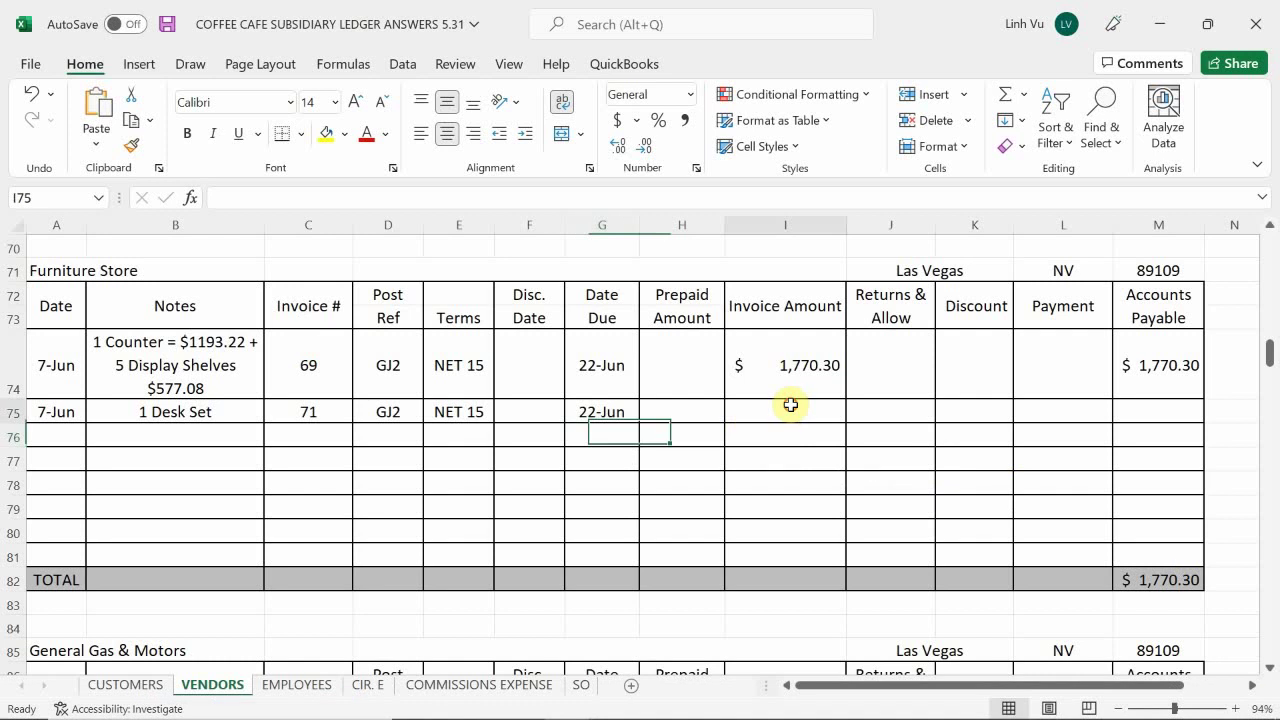
text(658.37)
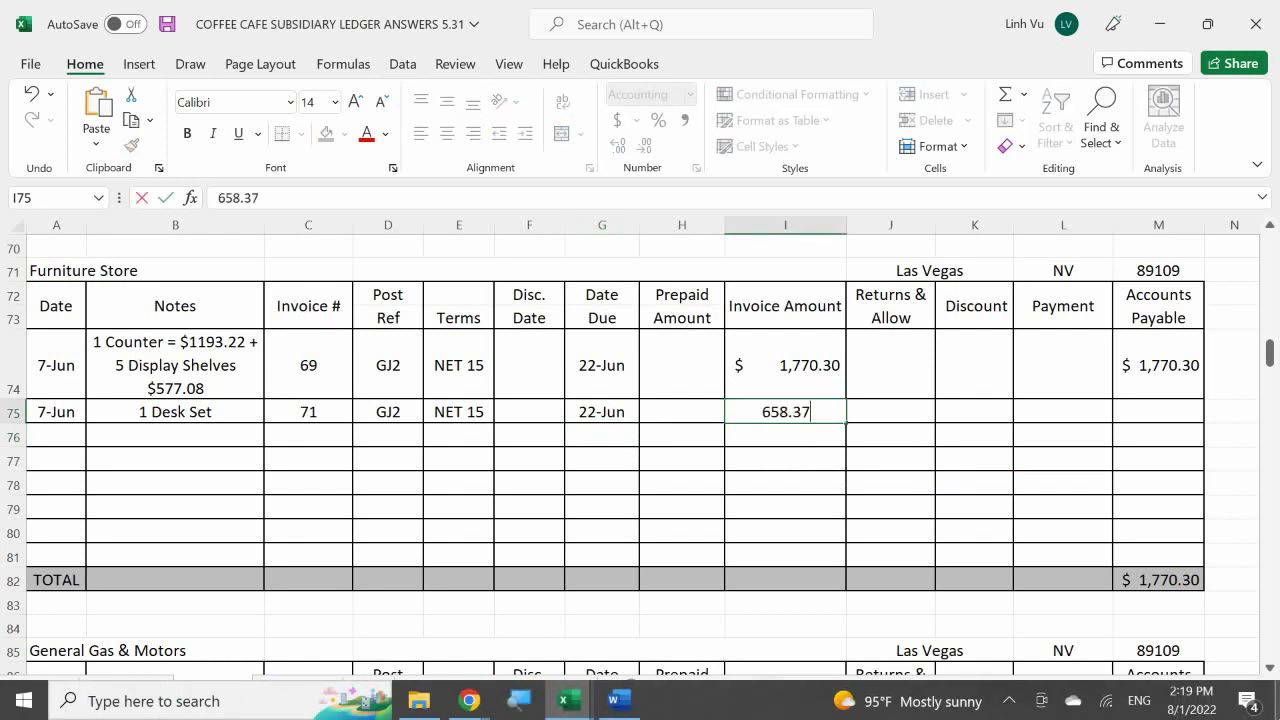
key(Return)
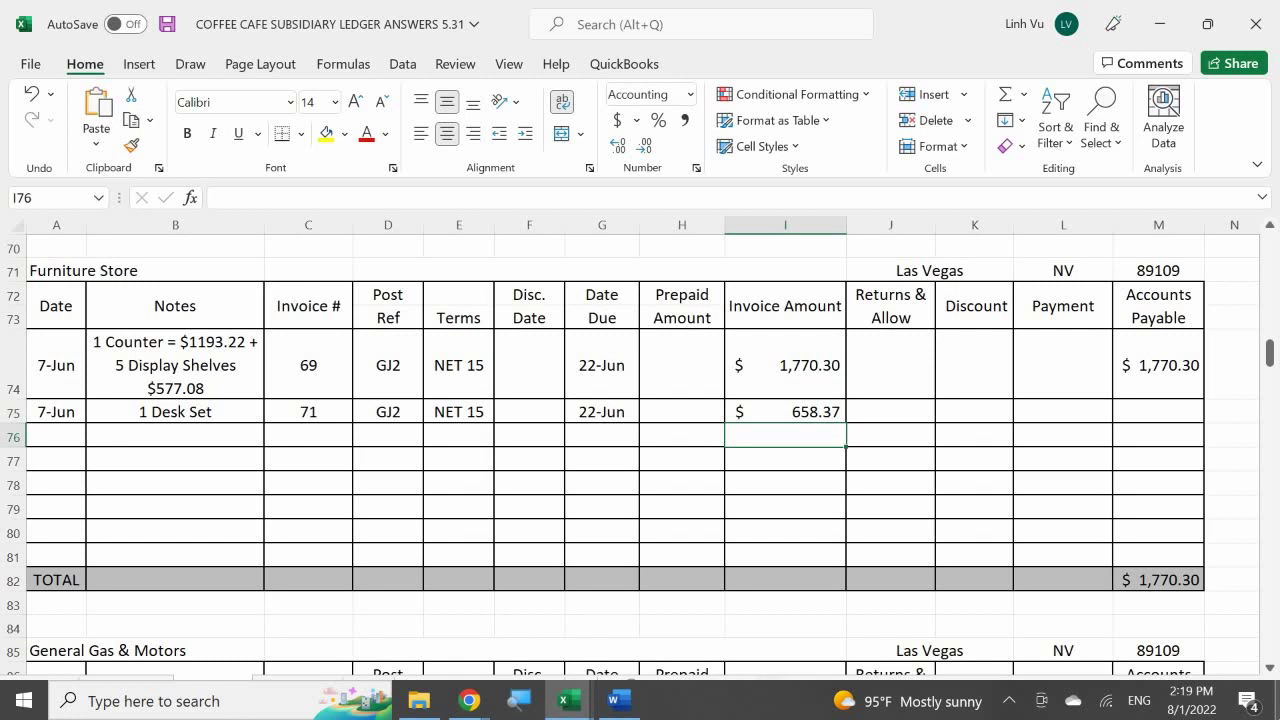
Copy the Accounts Payable formula from M74 down through M81 in the Furniture Store account, and select M75 to check its formula.
click(1183, 363)
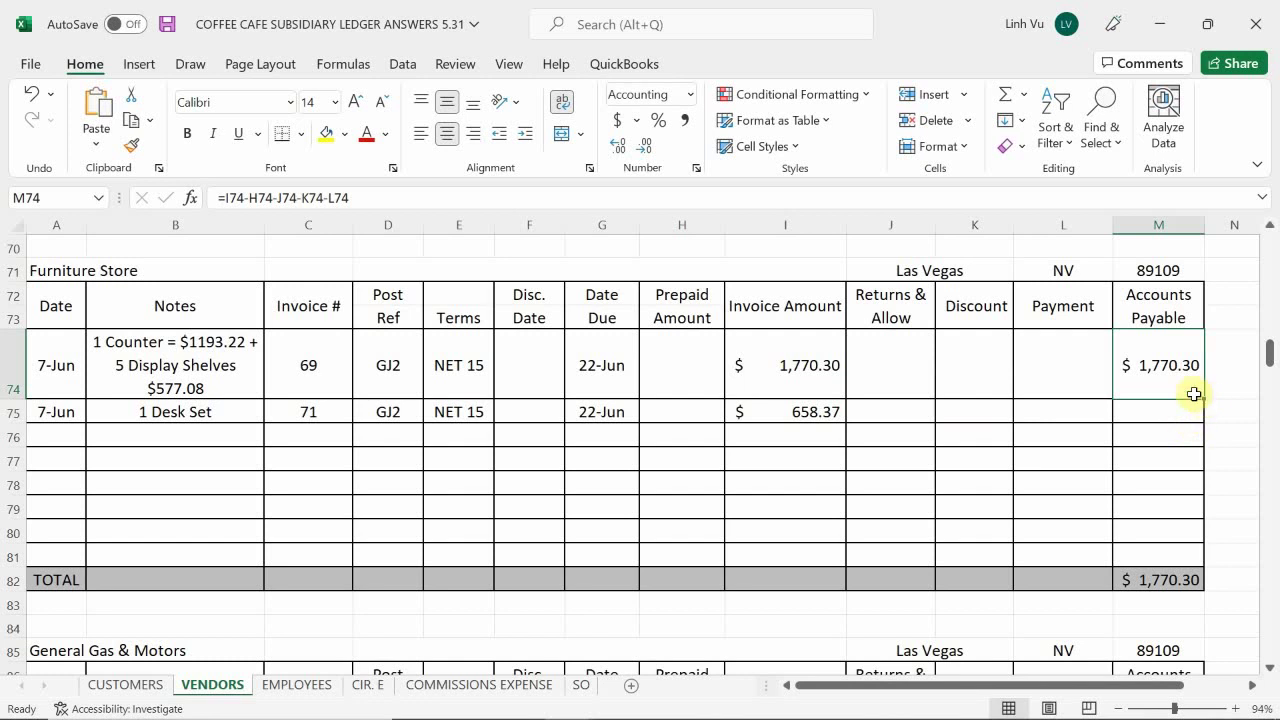
drag(1205, 399, 1183, 557)
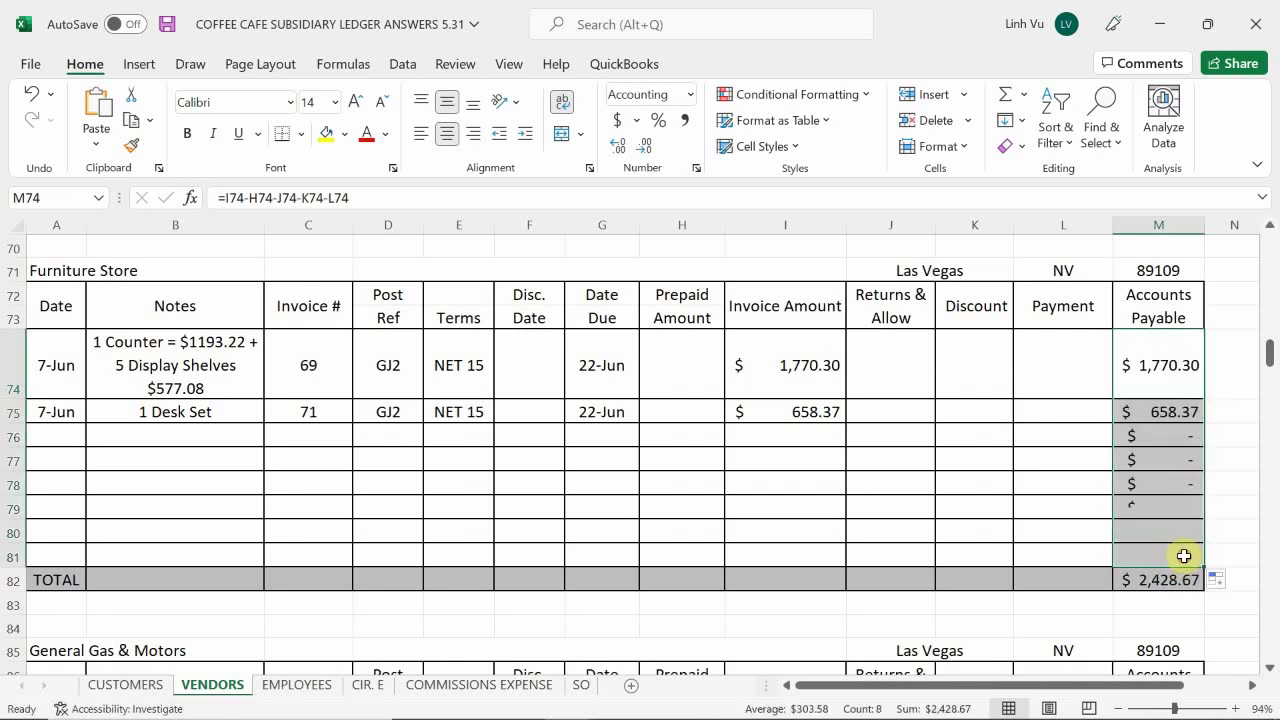
click(1140, 412)
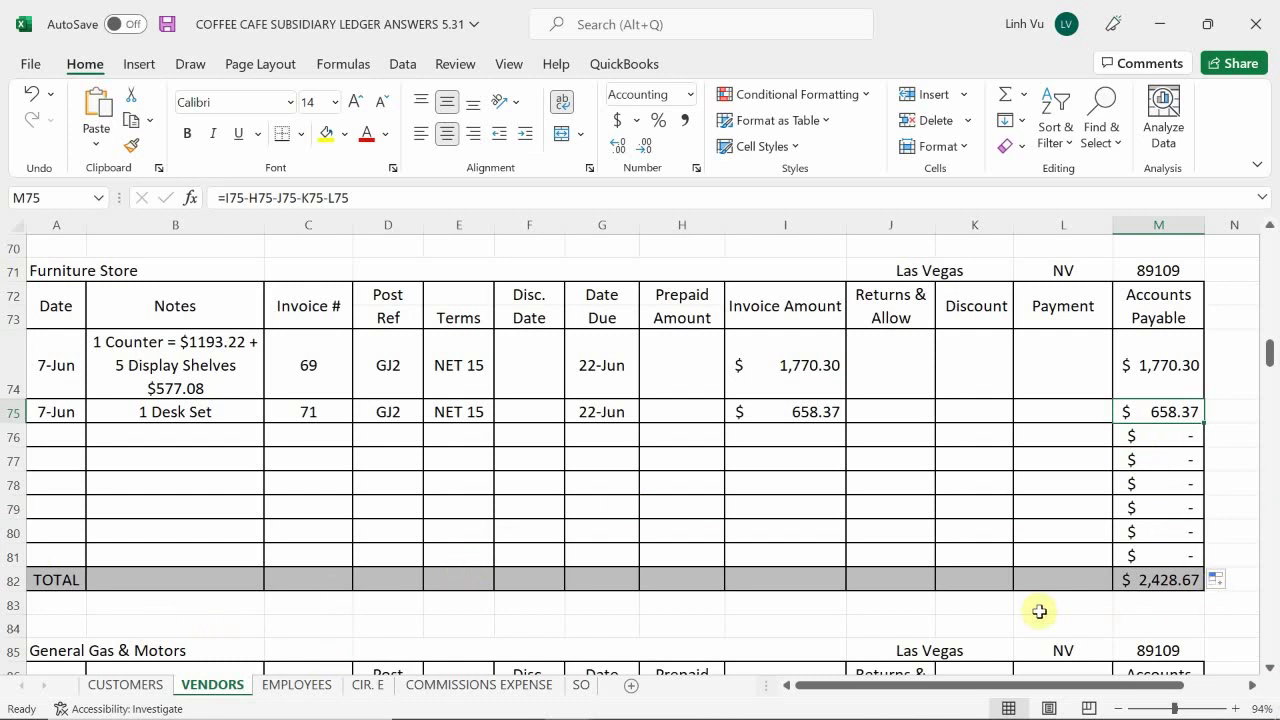
Check the cell range summed by the Furniture Store account's TOTAL formula in M82.
double_click(1138, 580)
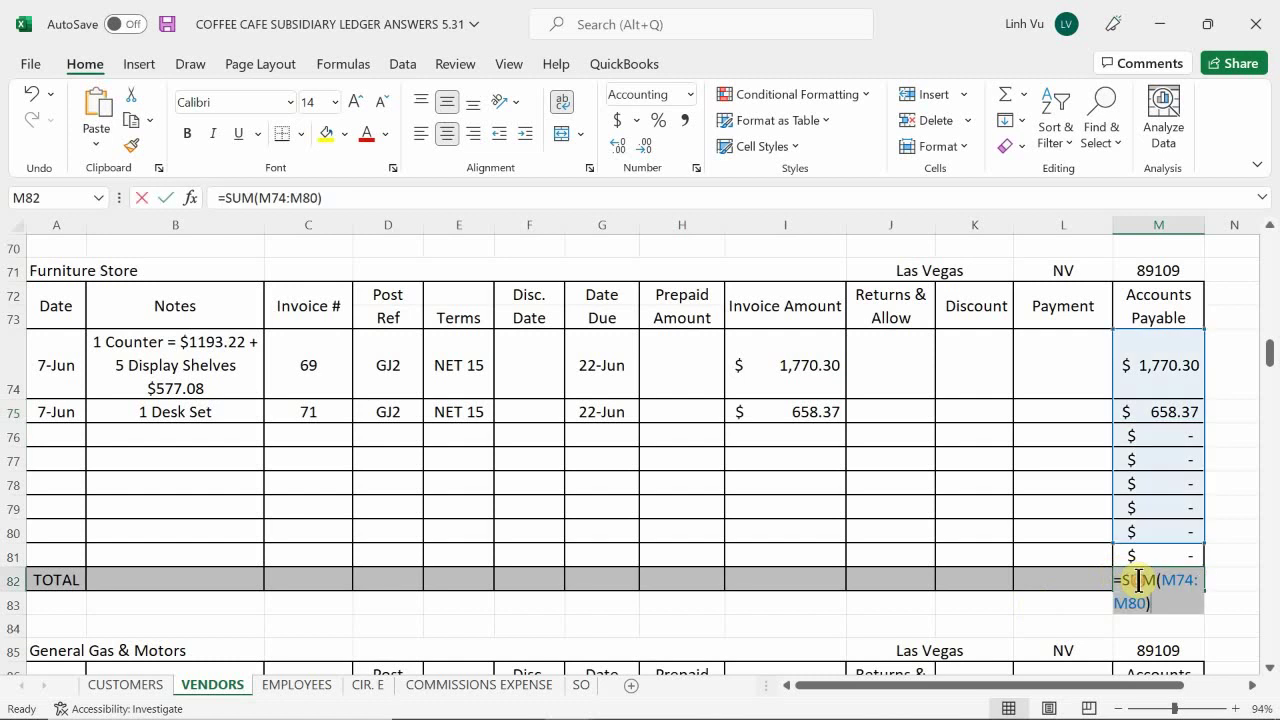
key(Return)
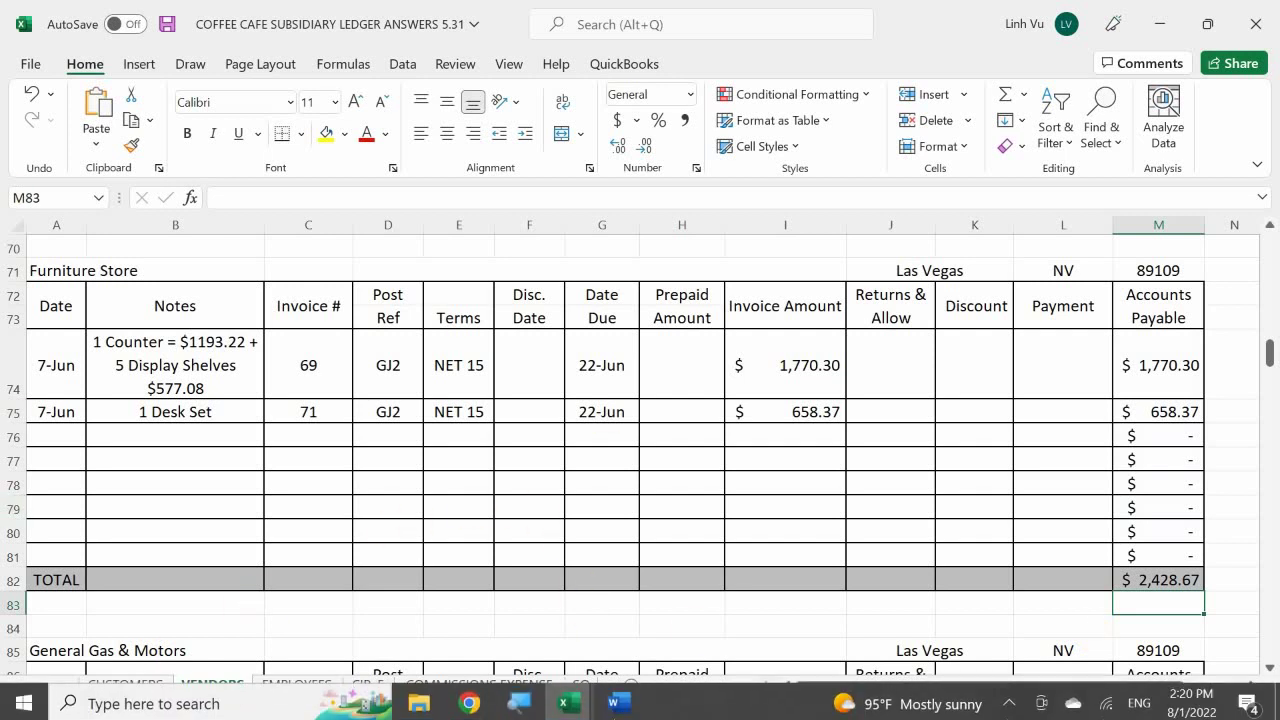
Switch to the Word assignment beside the general journal workbook and read the instructions following the Desk Set invoice.
click(638, 706)
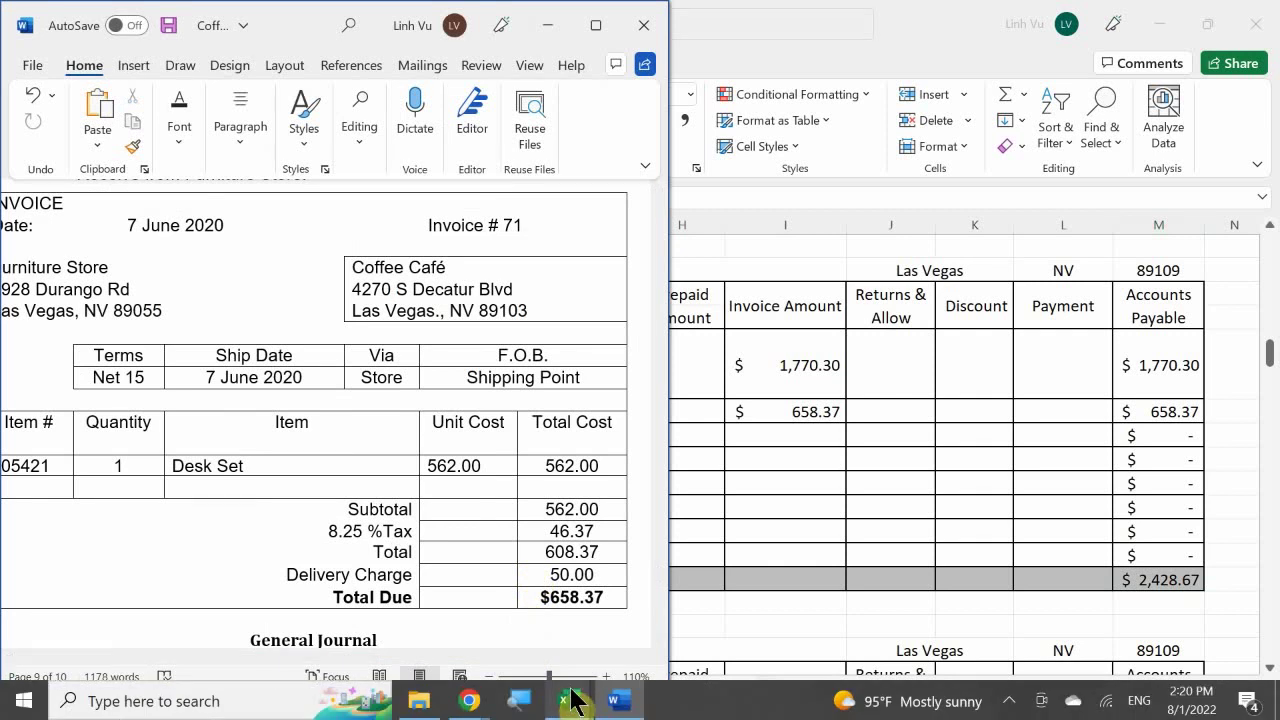
mouse_move(571, 695)
click(400, 615)
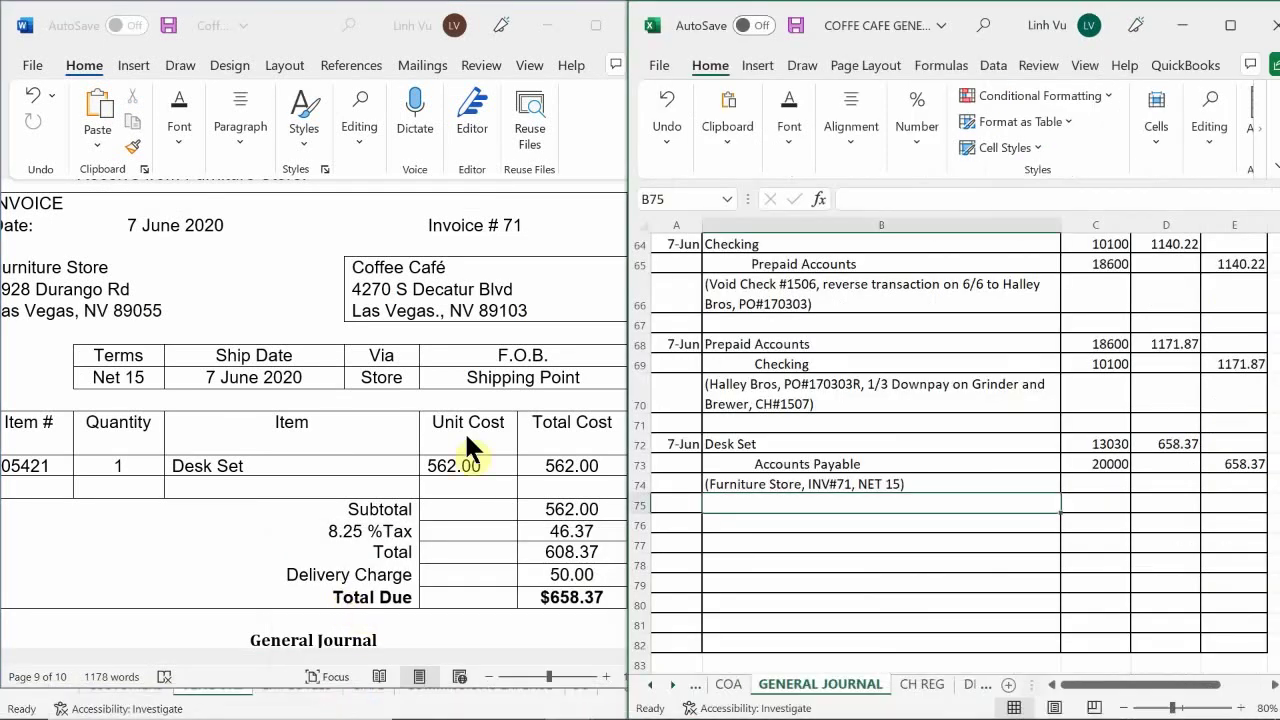
scroll(523, 376, down, 10)
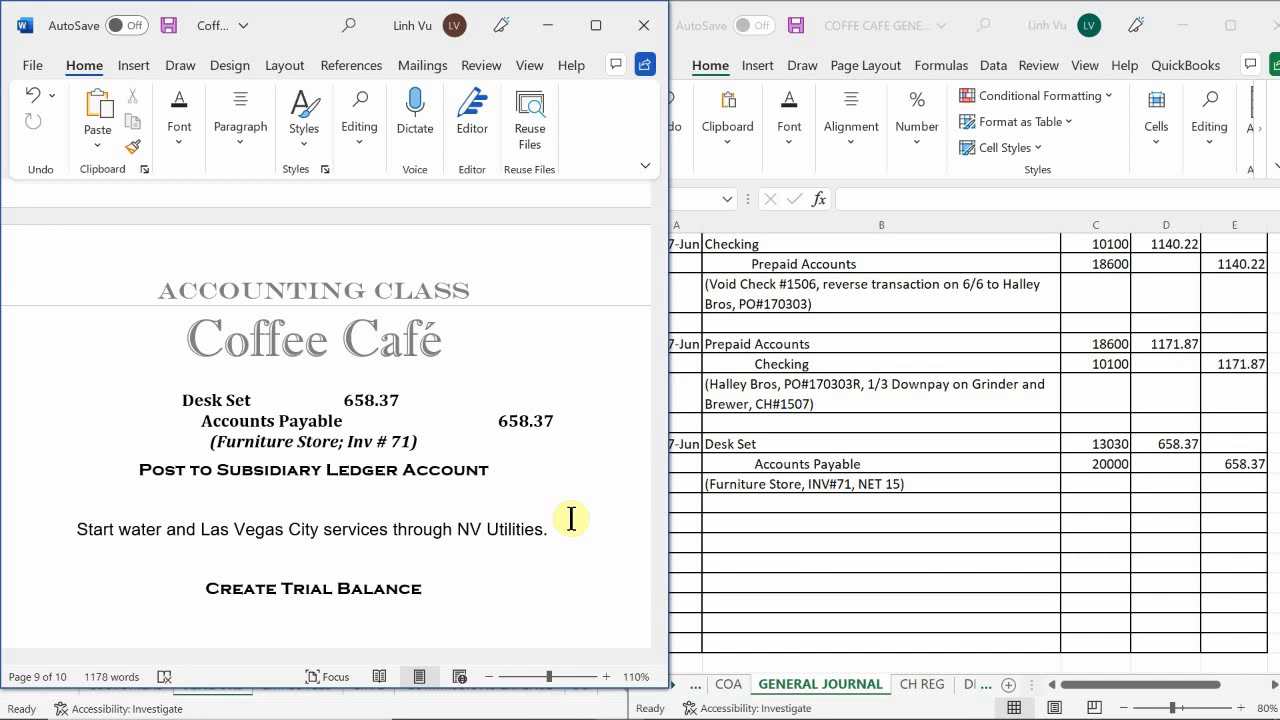
scroll(571, 518, down, 2)
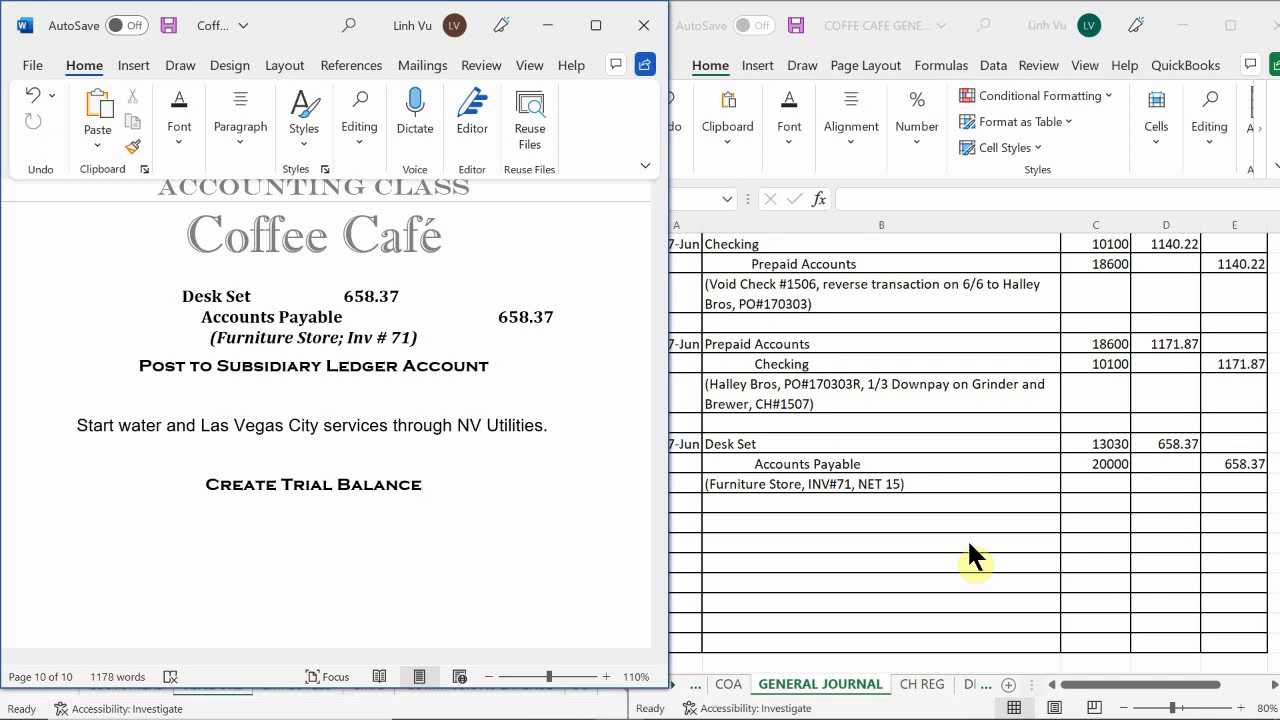
Fill cells A76:E76 of the general journal with black, leaving row 75 blank below the Desk Set entry.
click(819, 466)
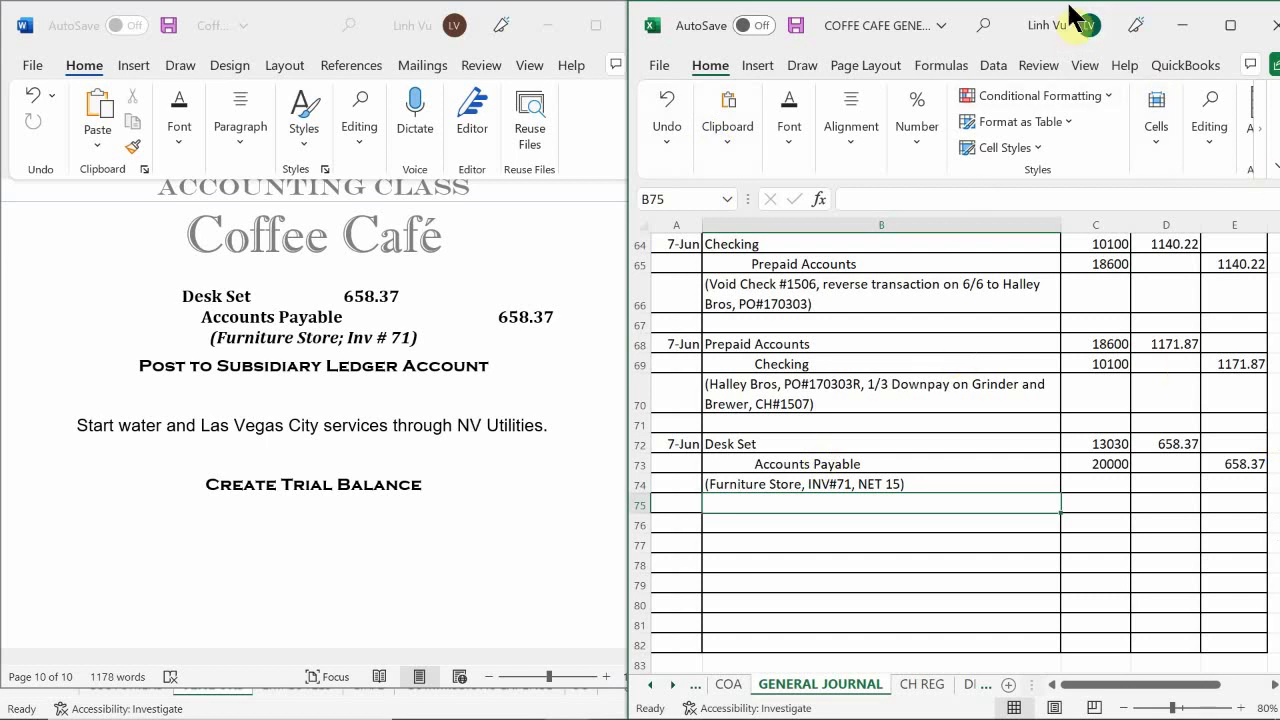
click(797, 377)
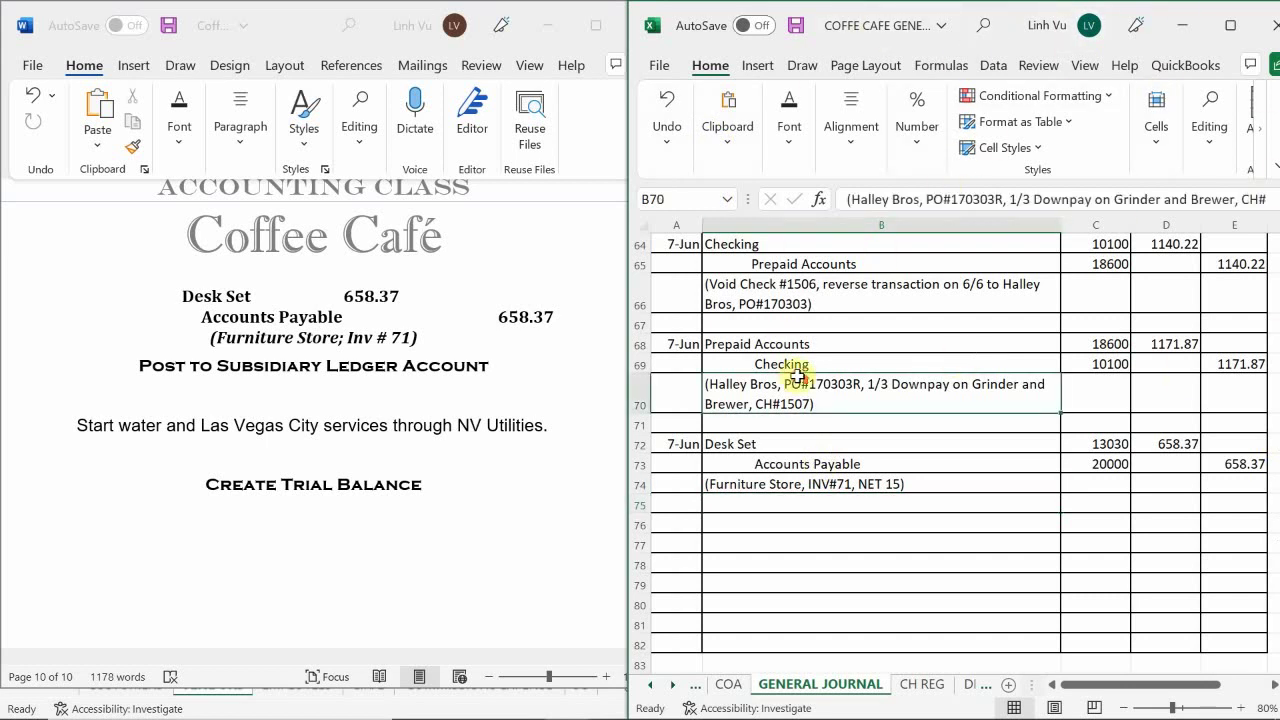
scroll(797, 377, up, 9)
scroll(797, 377, down, 4)
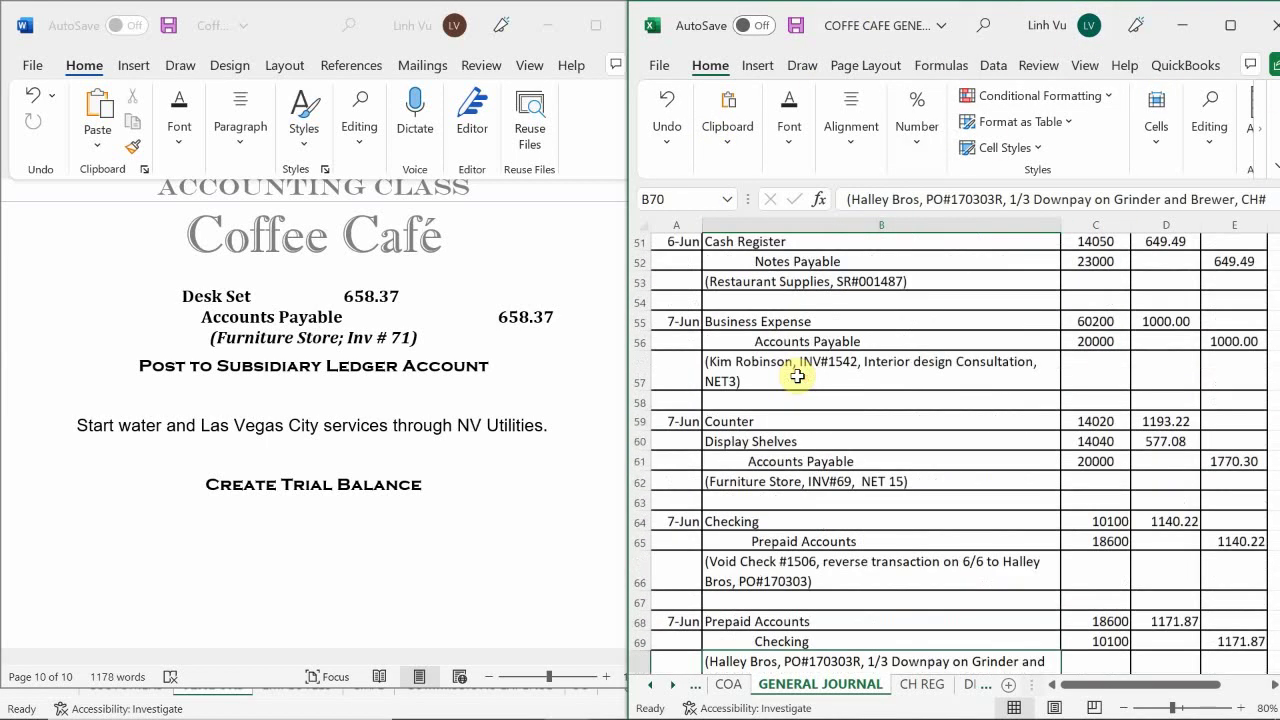
scroll(797, 377, down, 5)
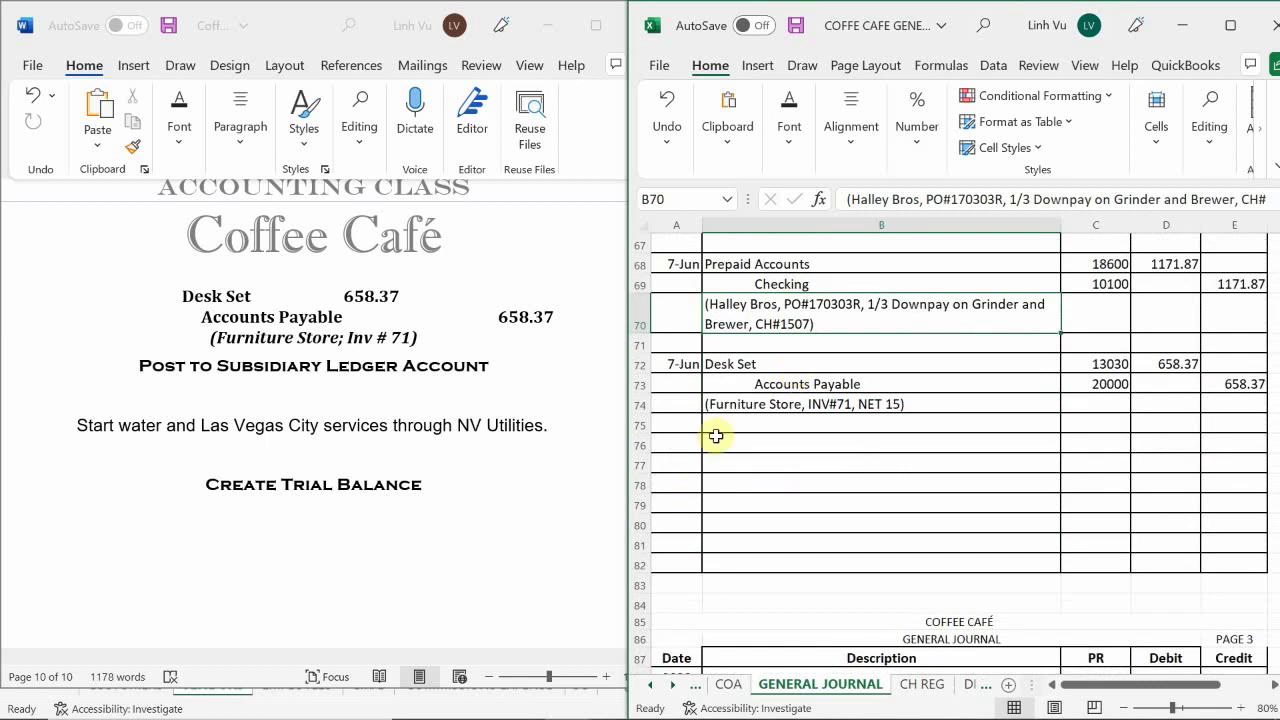
drag(676, 444, 1217, 447)
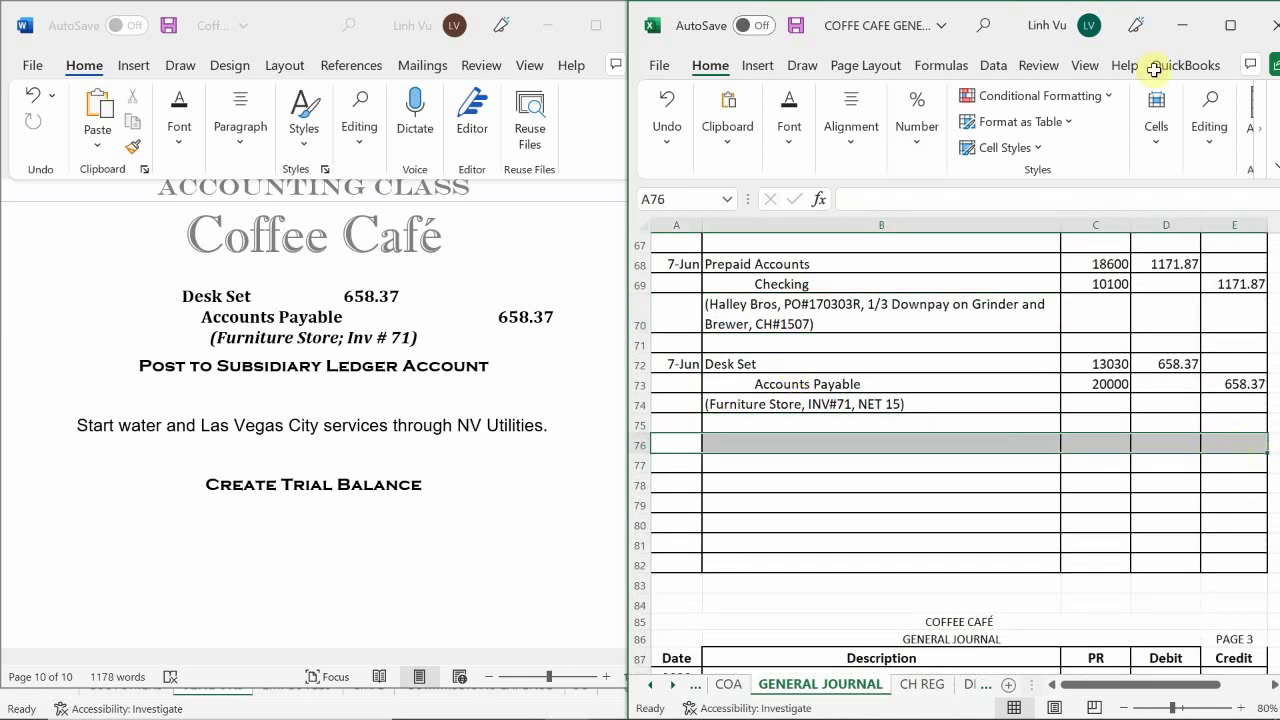
click(738, 127)
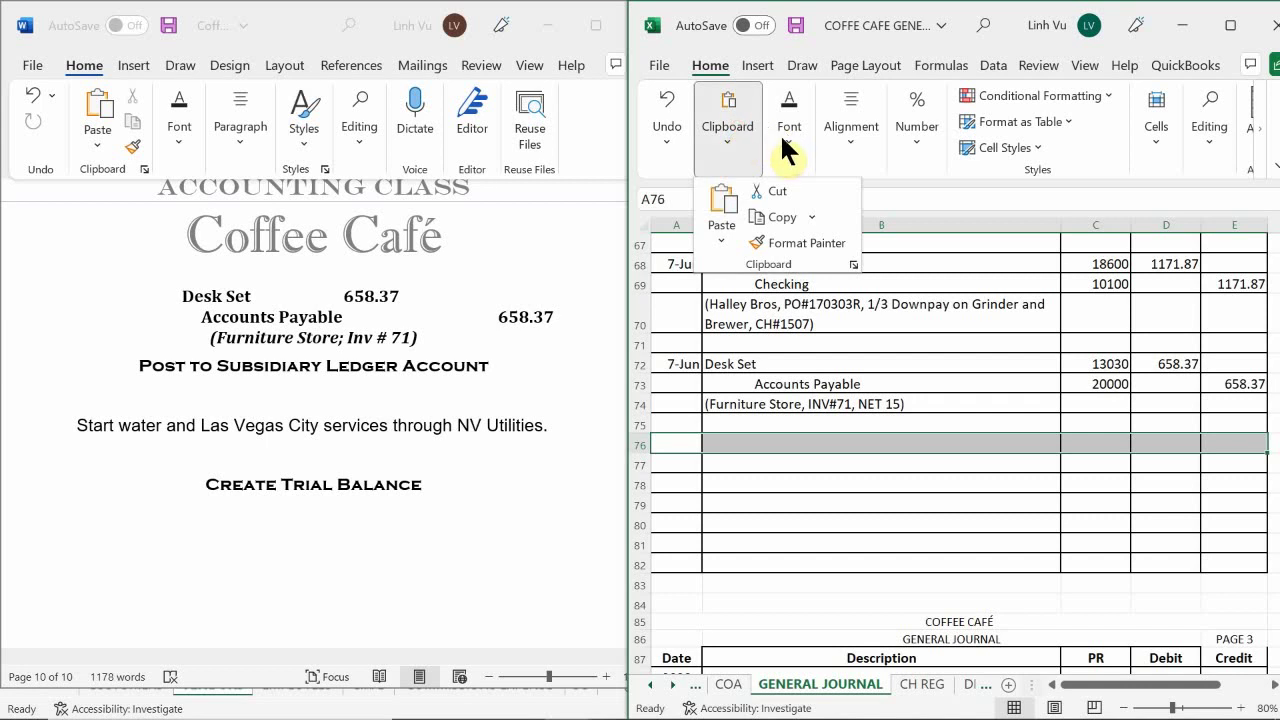
click(778, 142)
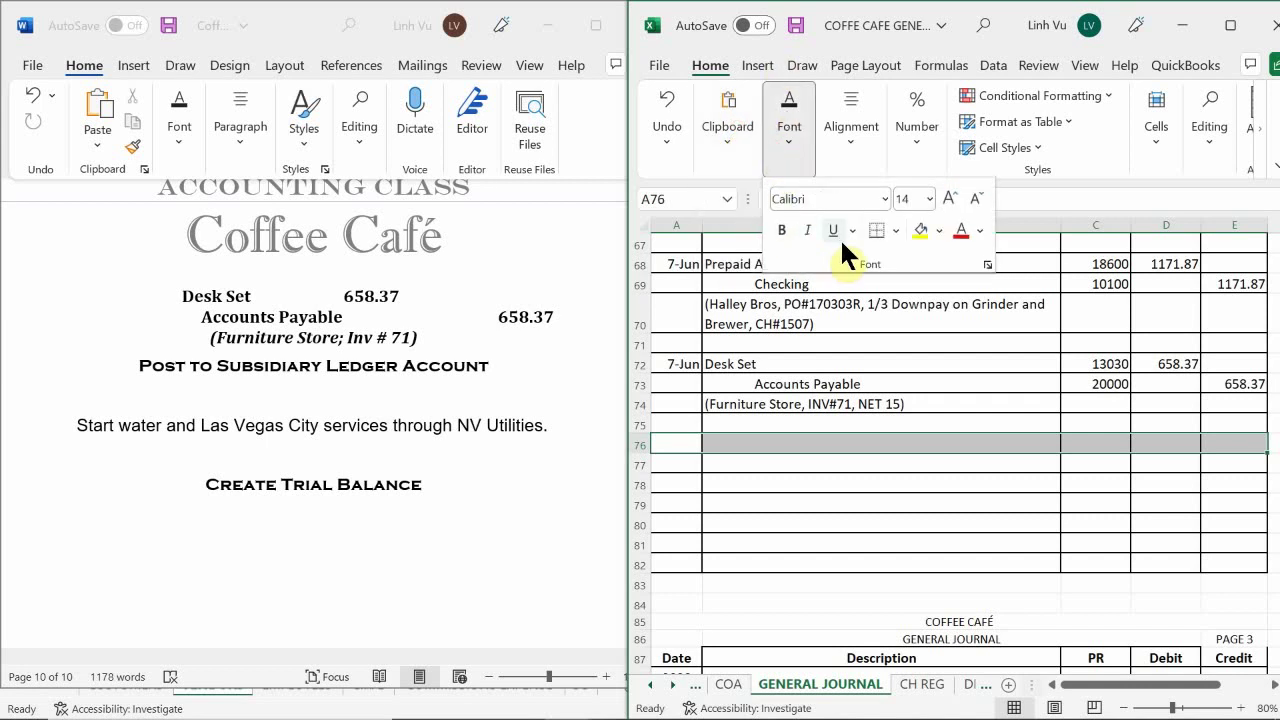
click(939, 230)
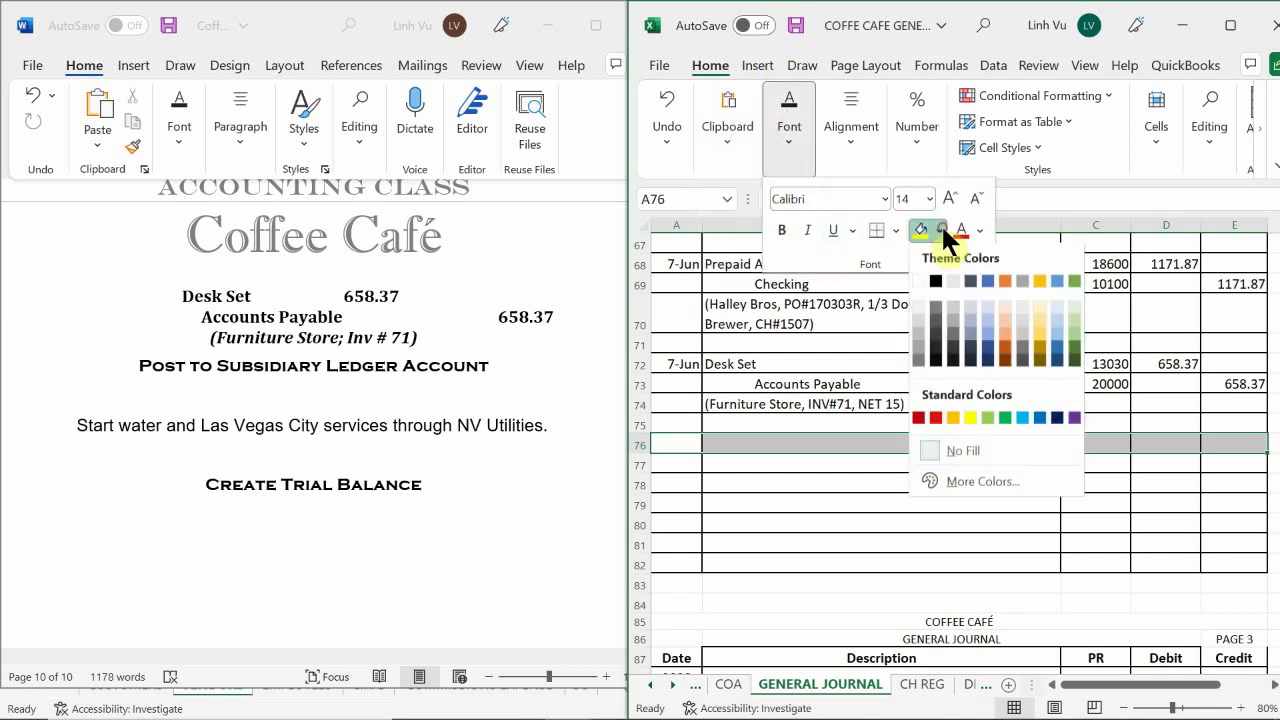
click(936, 282)
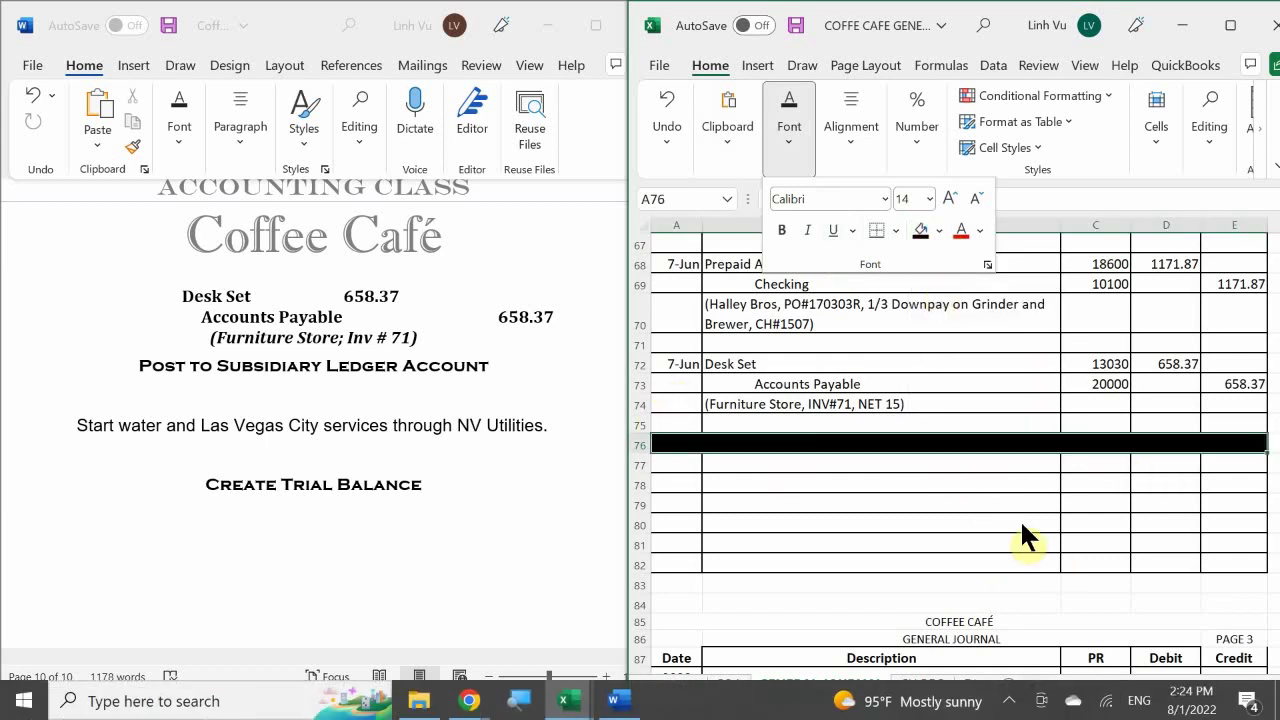
Set the font color of B76 in the black row to white.
click(731, 446)
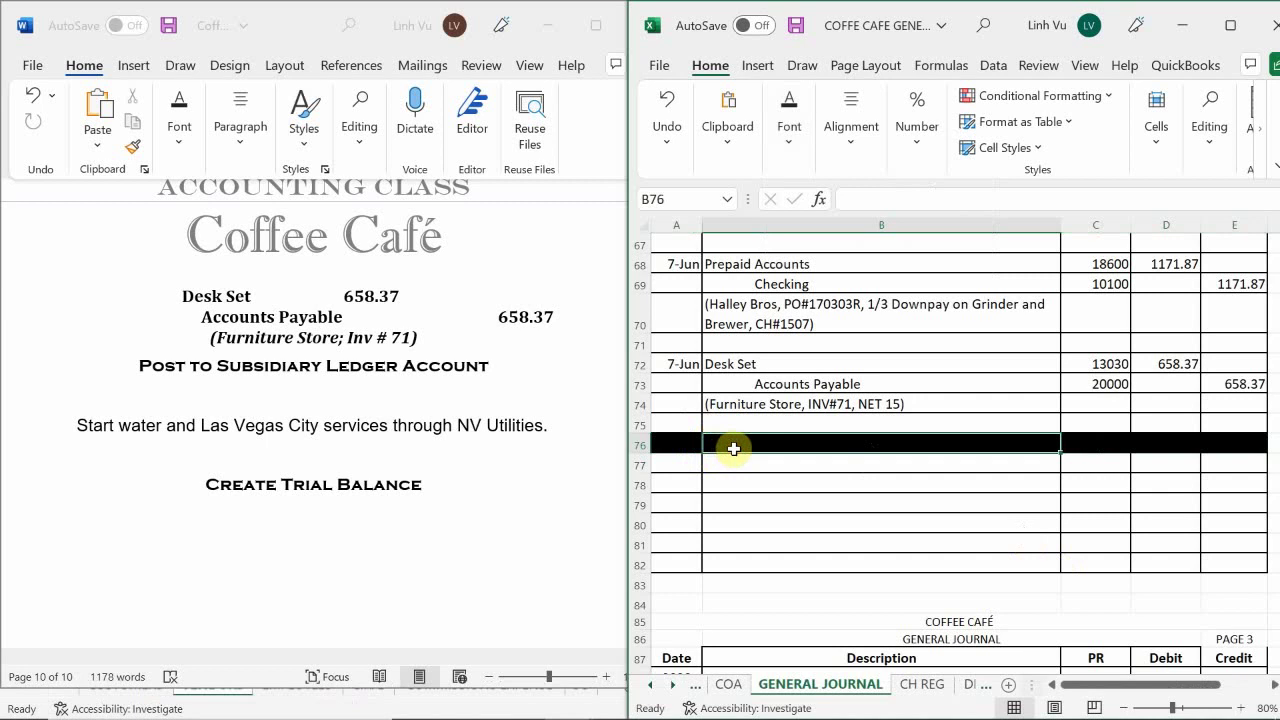
click(789, 140)
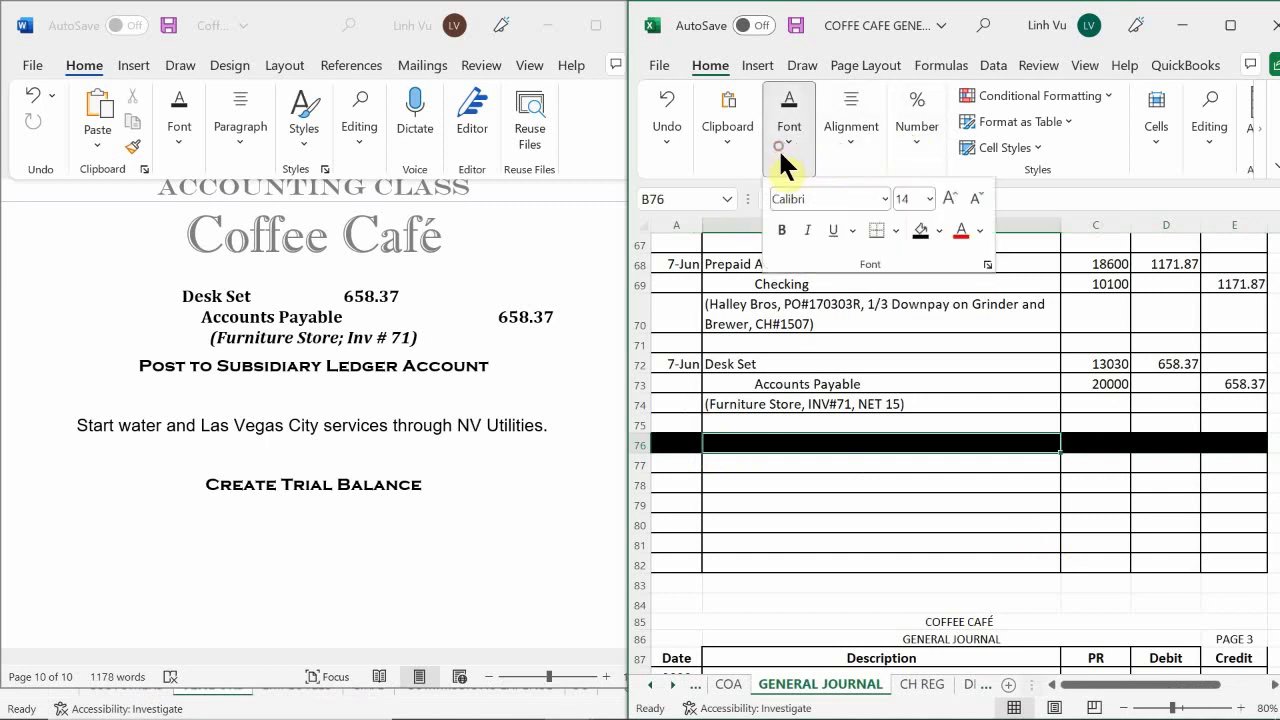
click(981, 231)
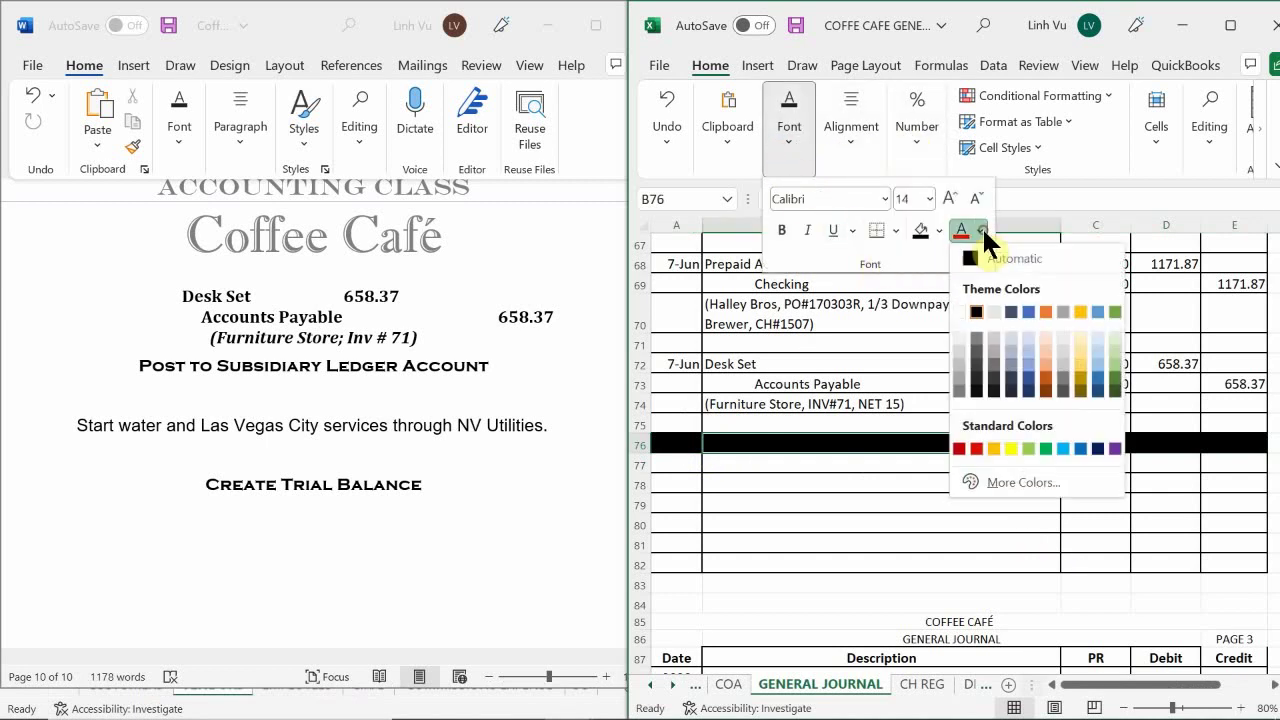
click(963, 310)
Enter the heading TRIAL BALANCE WEEK 1 in B76.
click(729, 441)
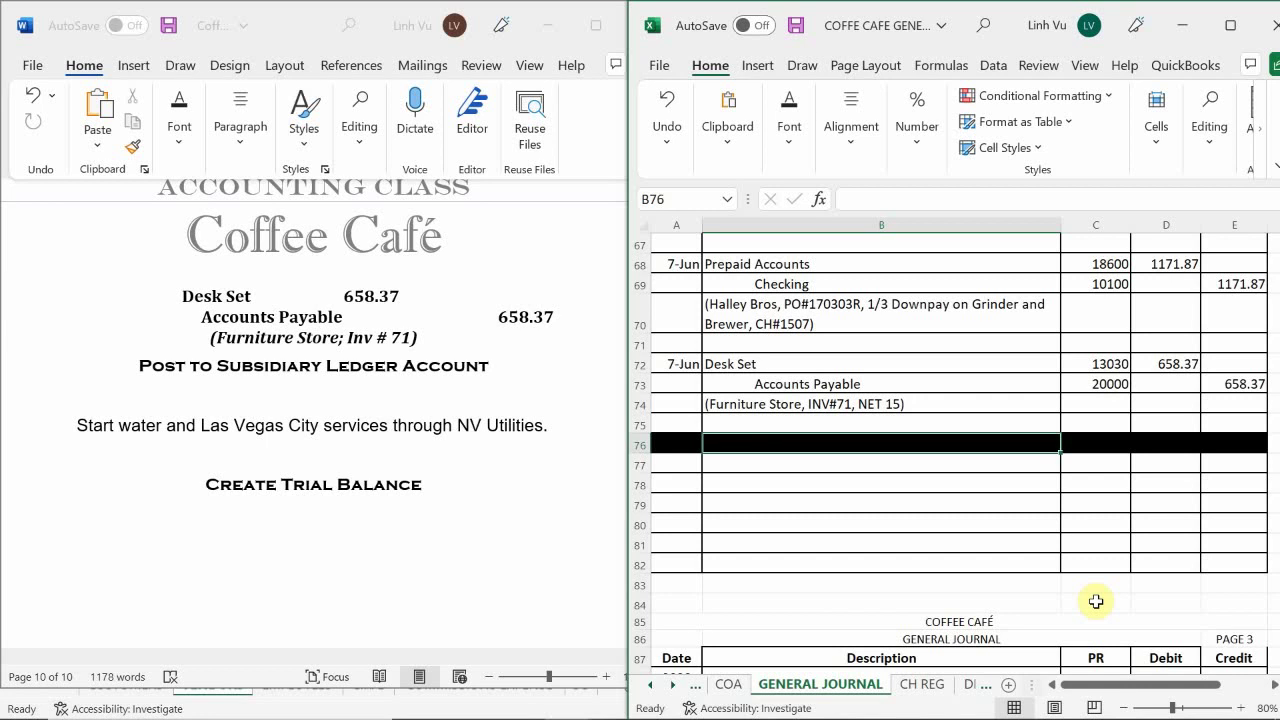
text(TRA)
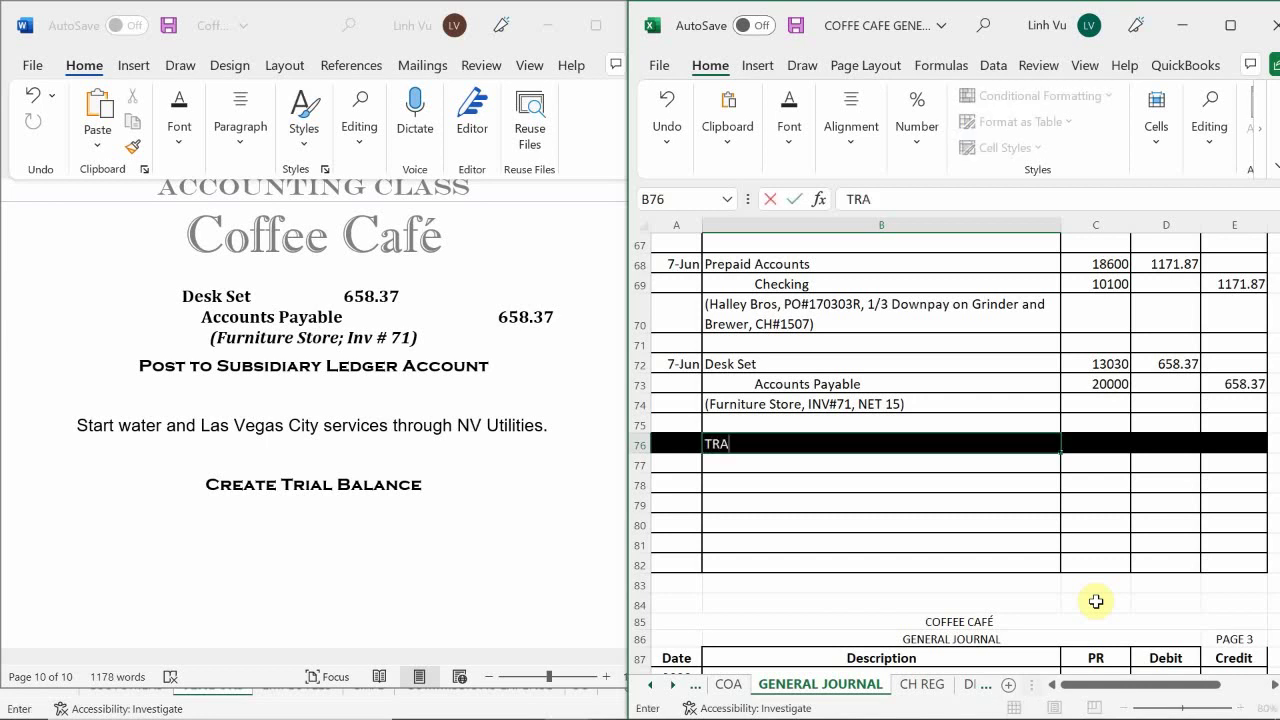
key(BackSpace)
text(IAL BALANCE)
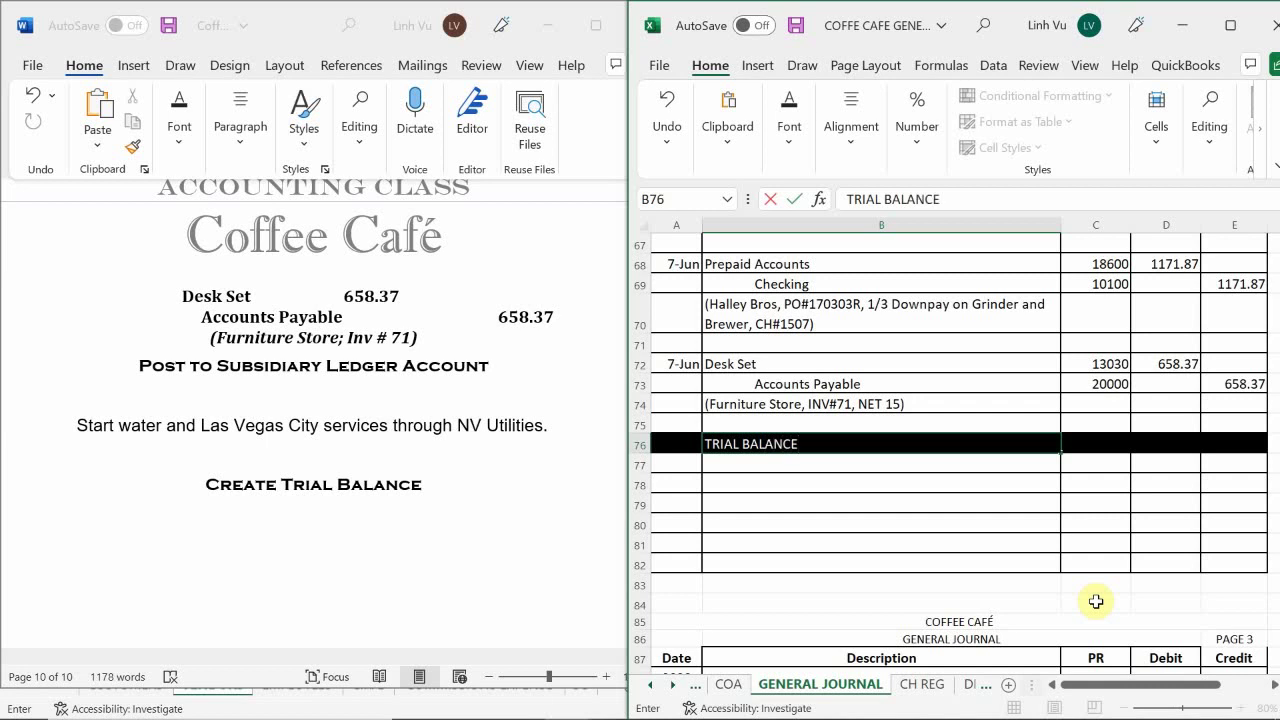
text( WEEK 1)
key(Return)
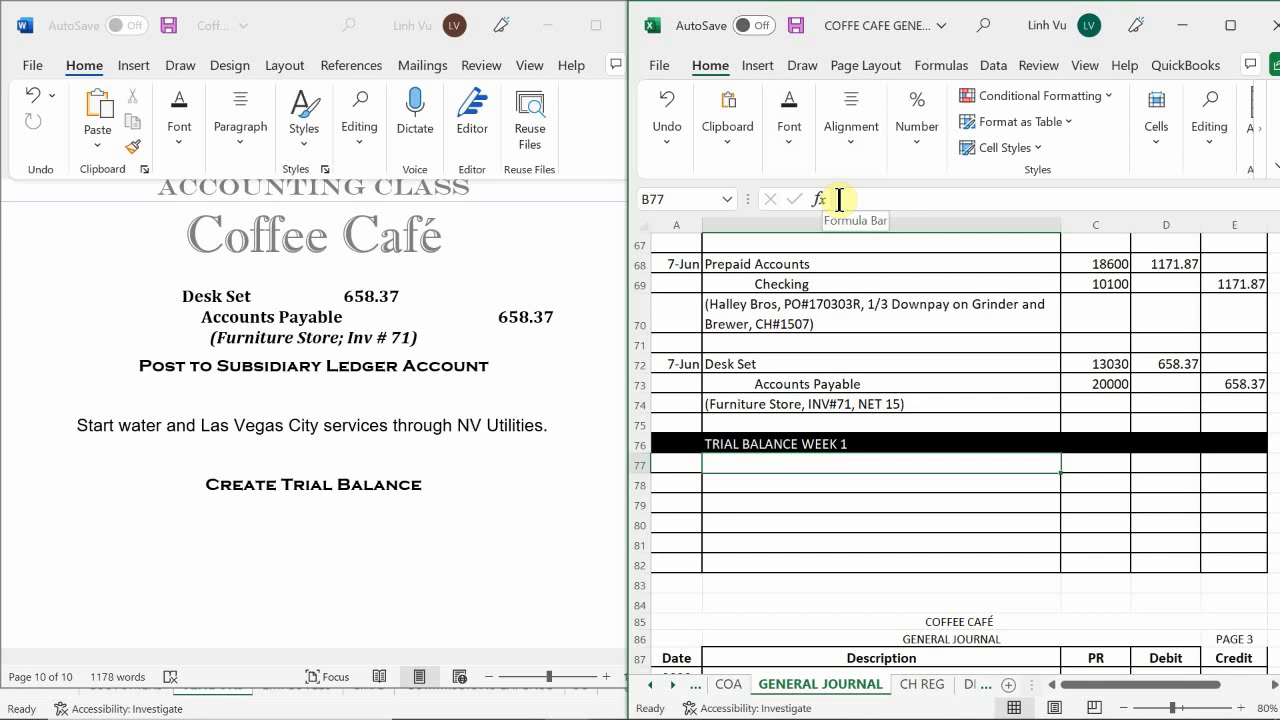
Save the general journal workbook under its existing name.
click(872, 482)
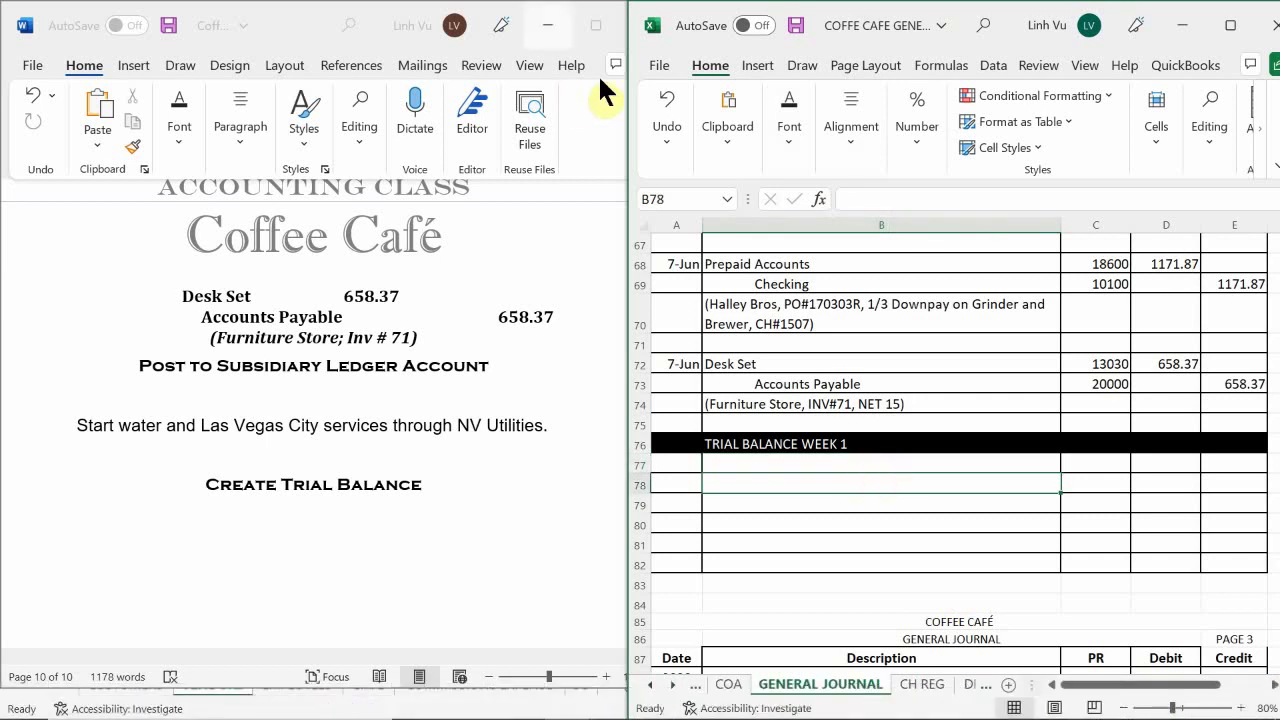
click(659, 70)
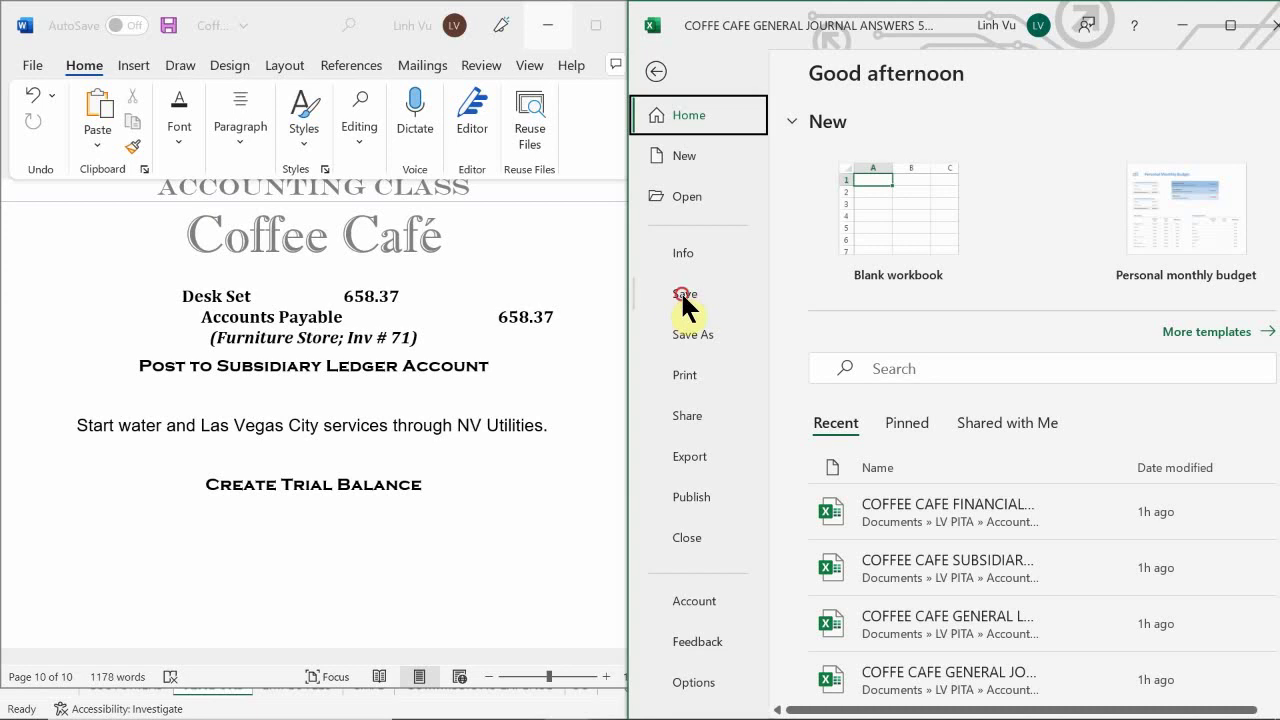
click(683, 296)
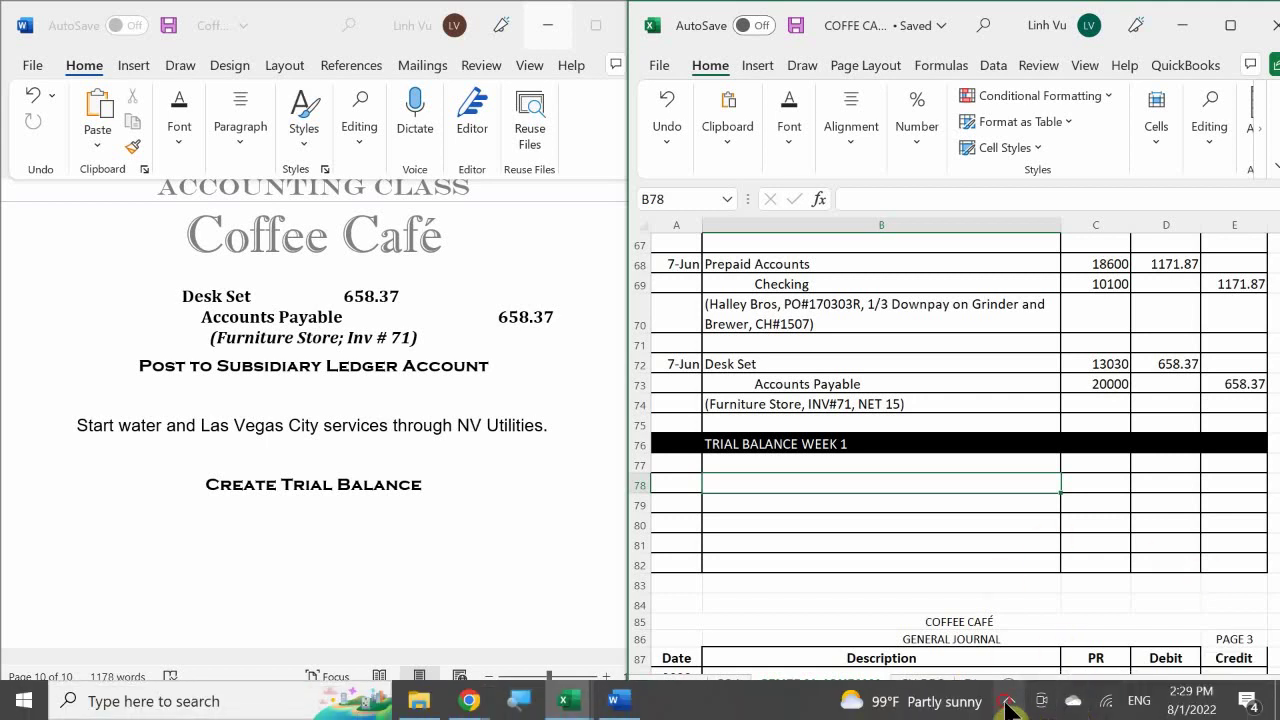
click(1009, 703)
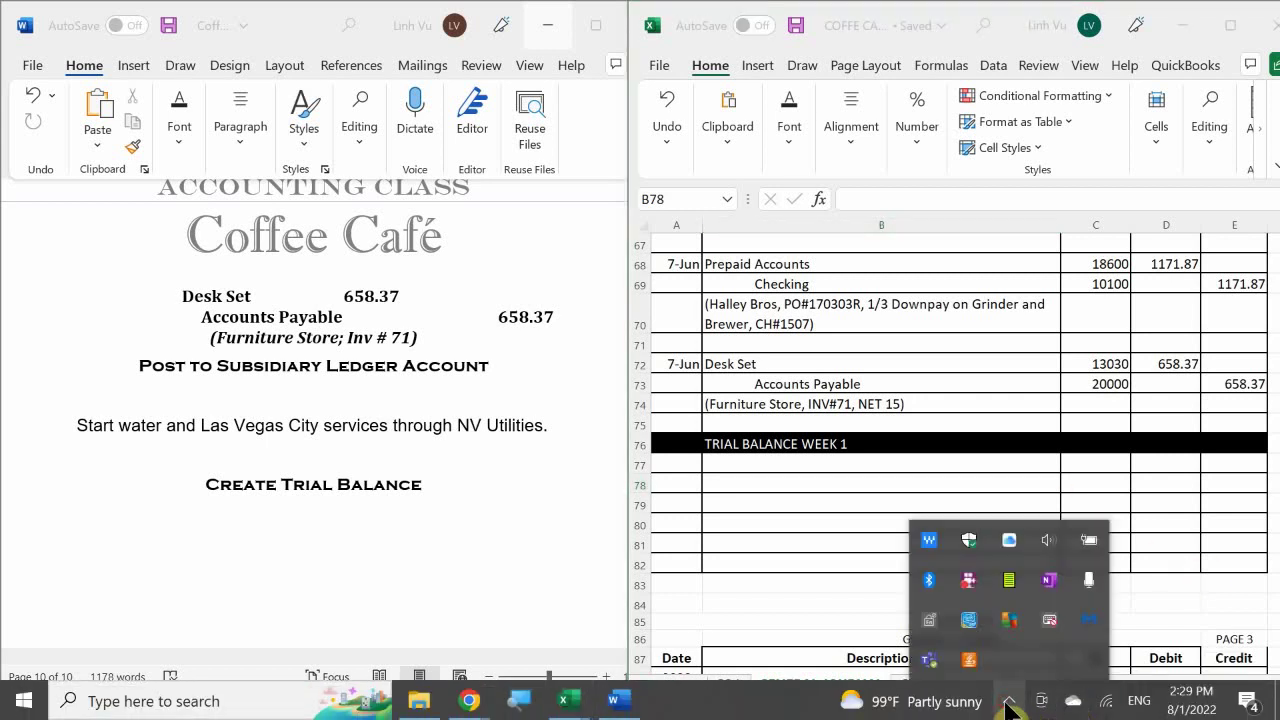
right_click(975, 581)
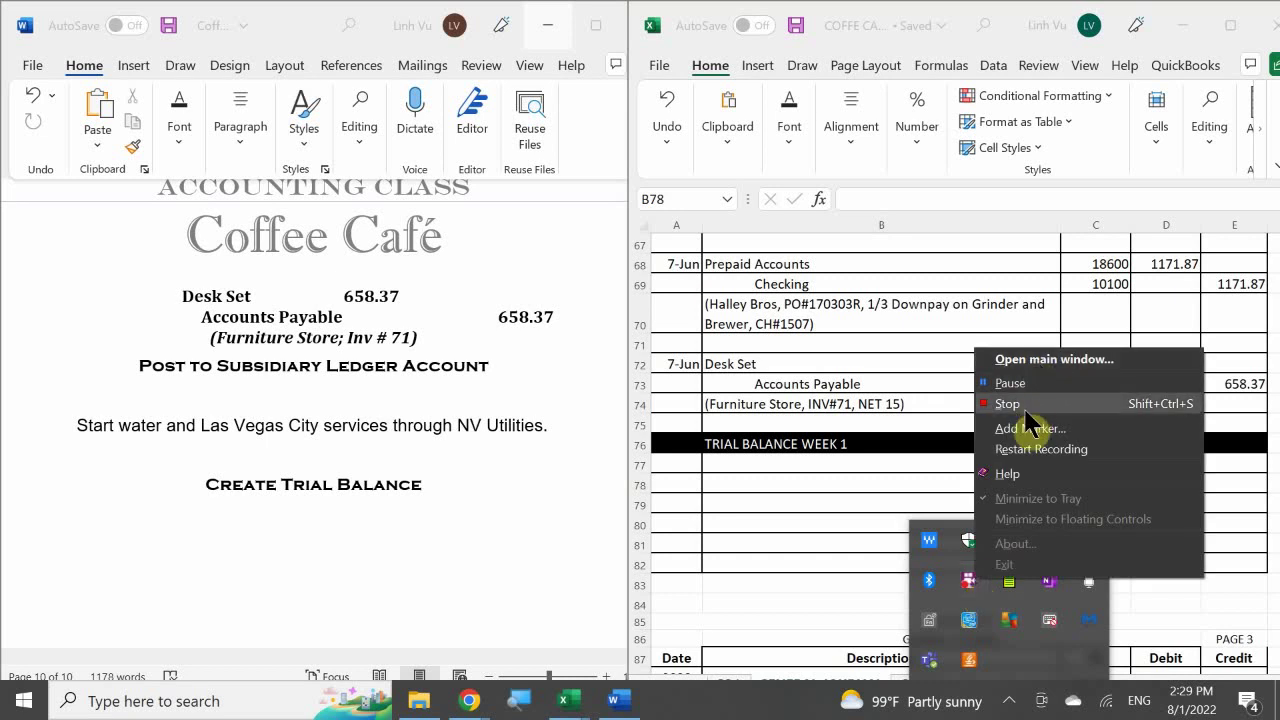